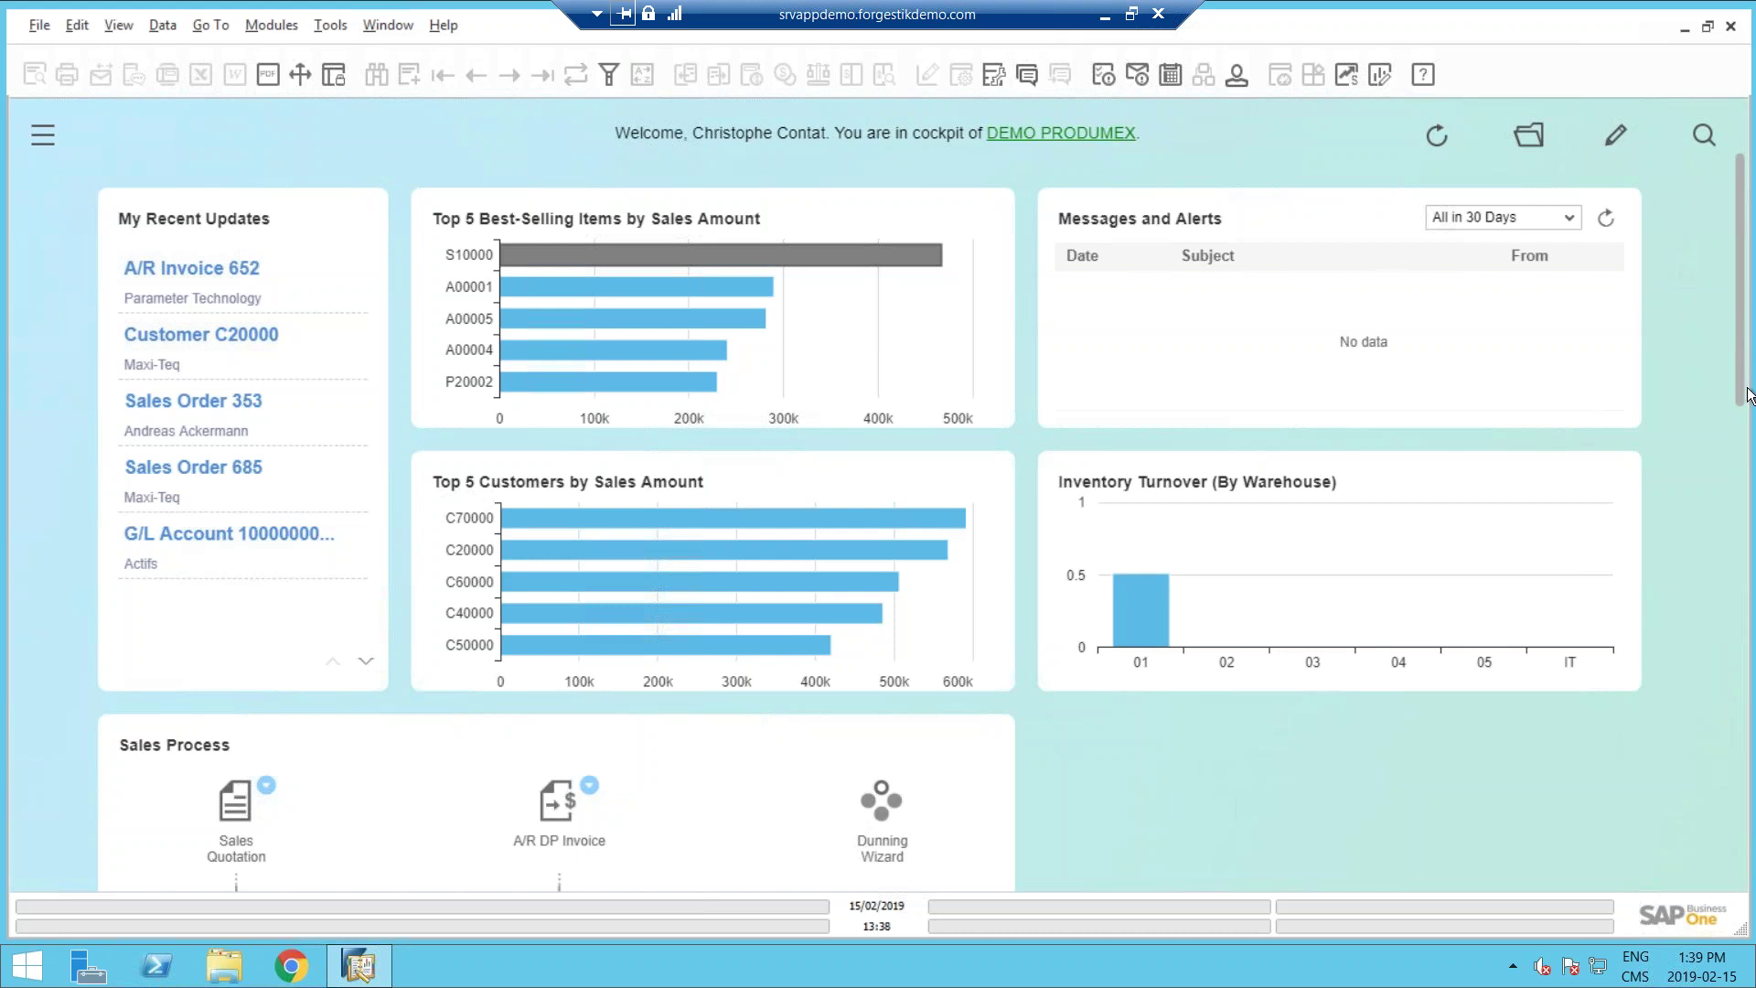
Open a blank Sales Order from the Sales Process diagram, view the form, and close it without adding anything.
scroll(1744, 457, "down", 1)
scroll(1744, 467, "down", 3)
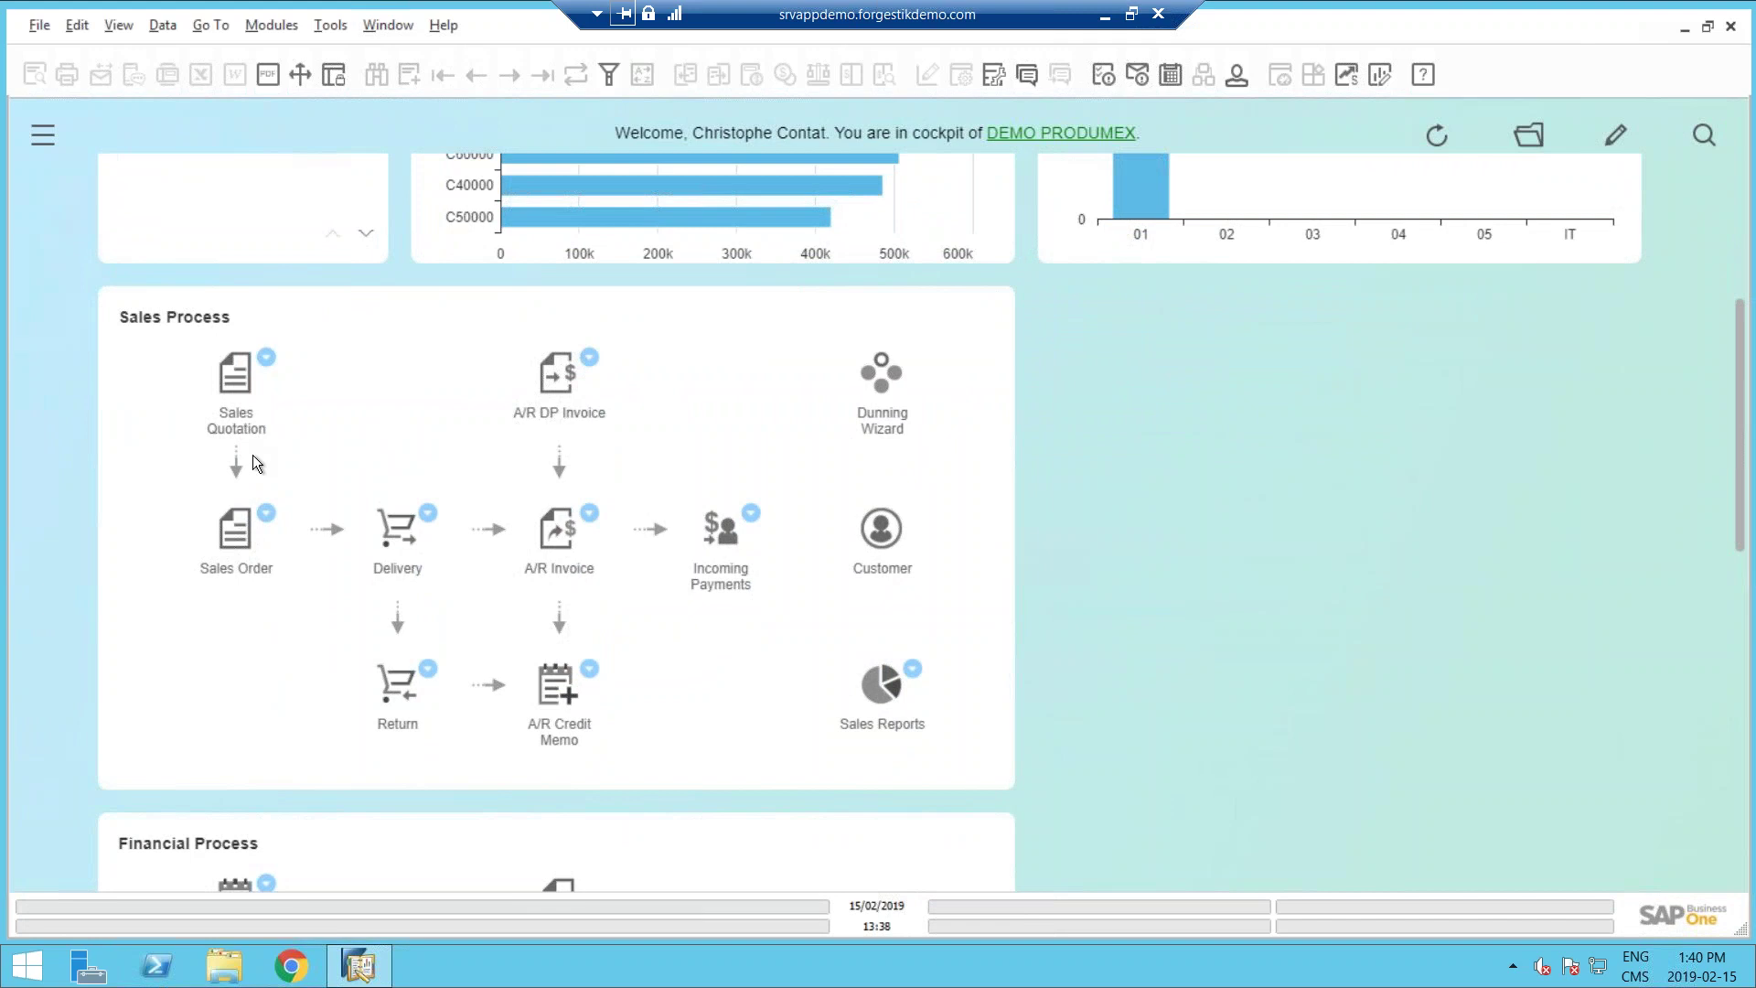
scroll(510, 506, "down", 1)
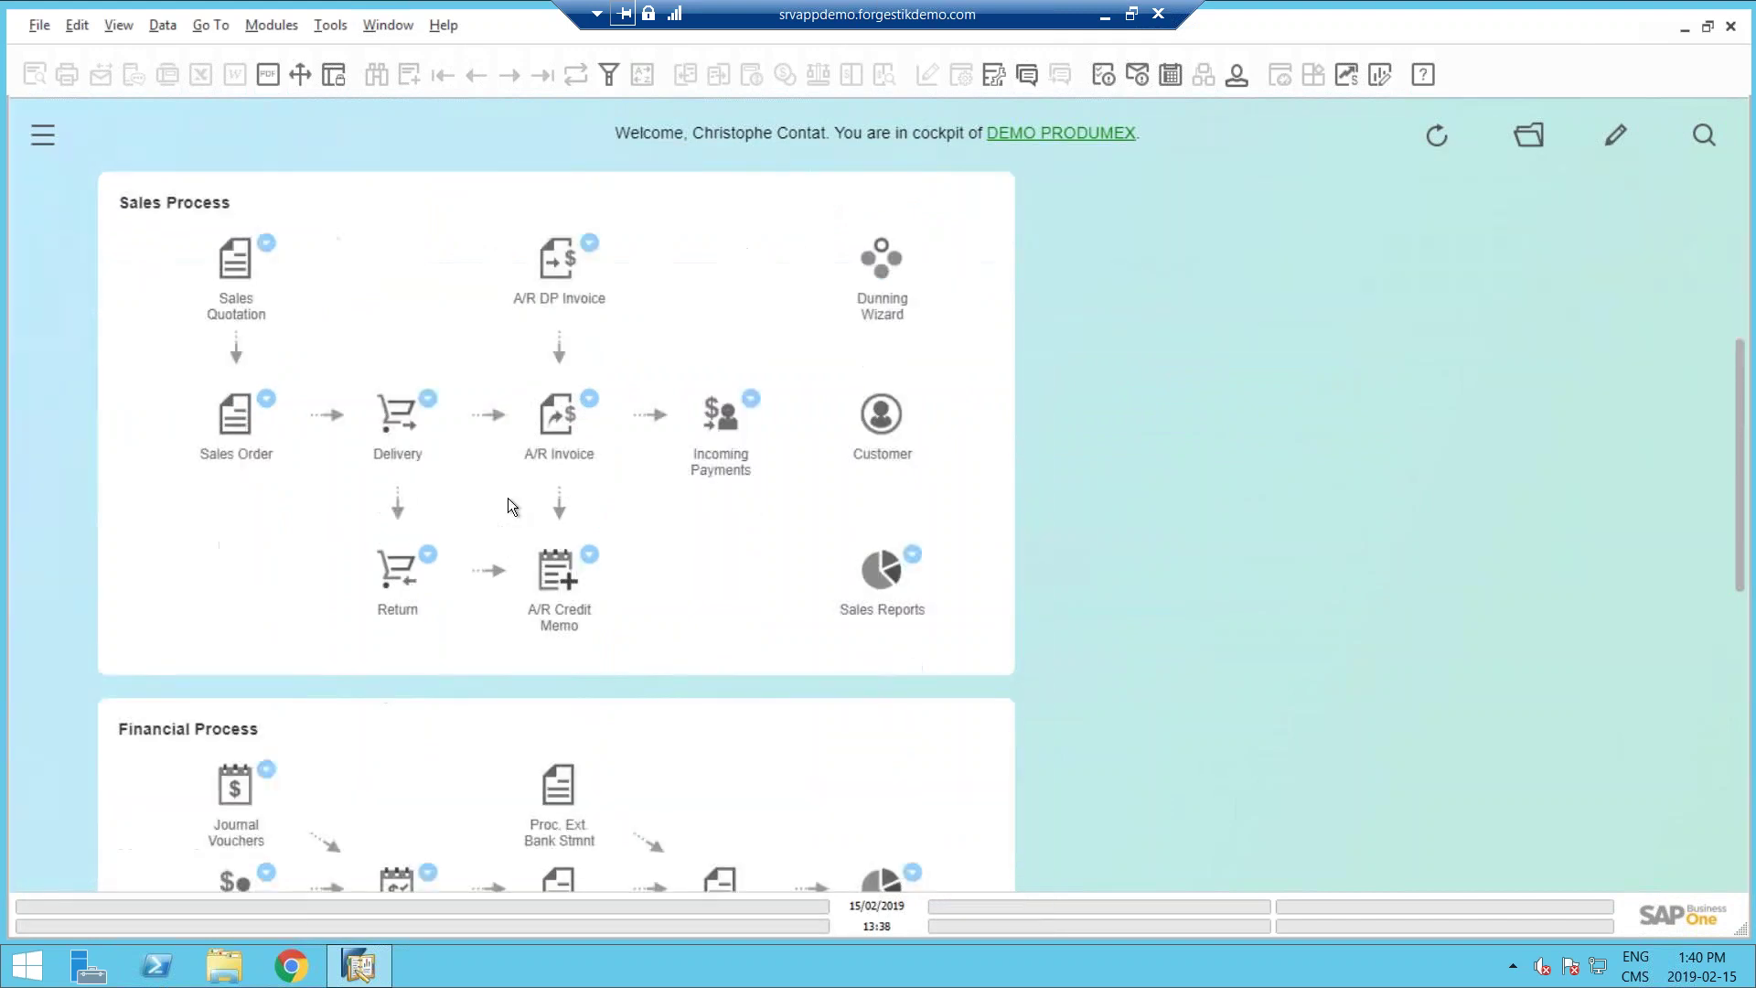
left_click(234, 441)
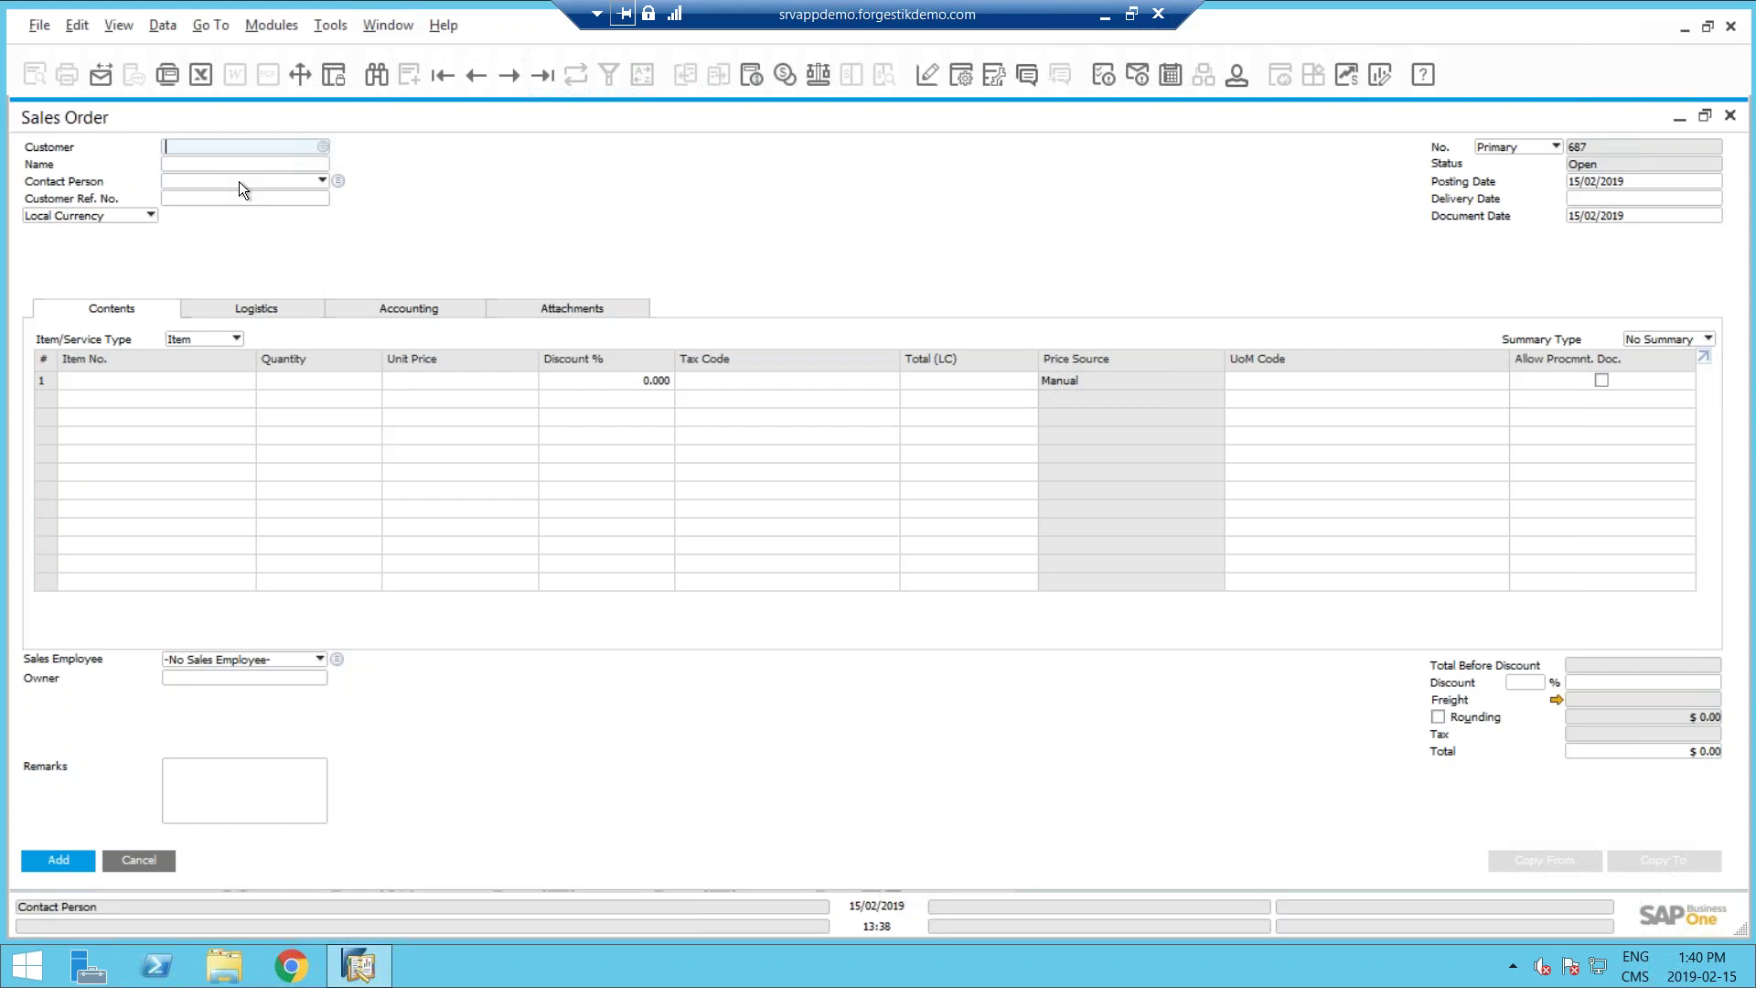
left_click(165, 862)
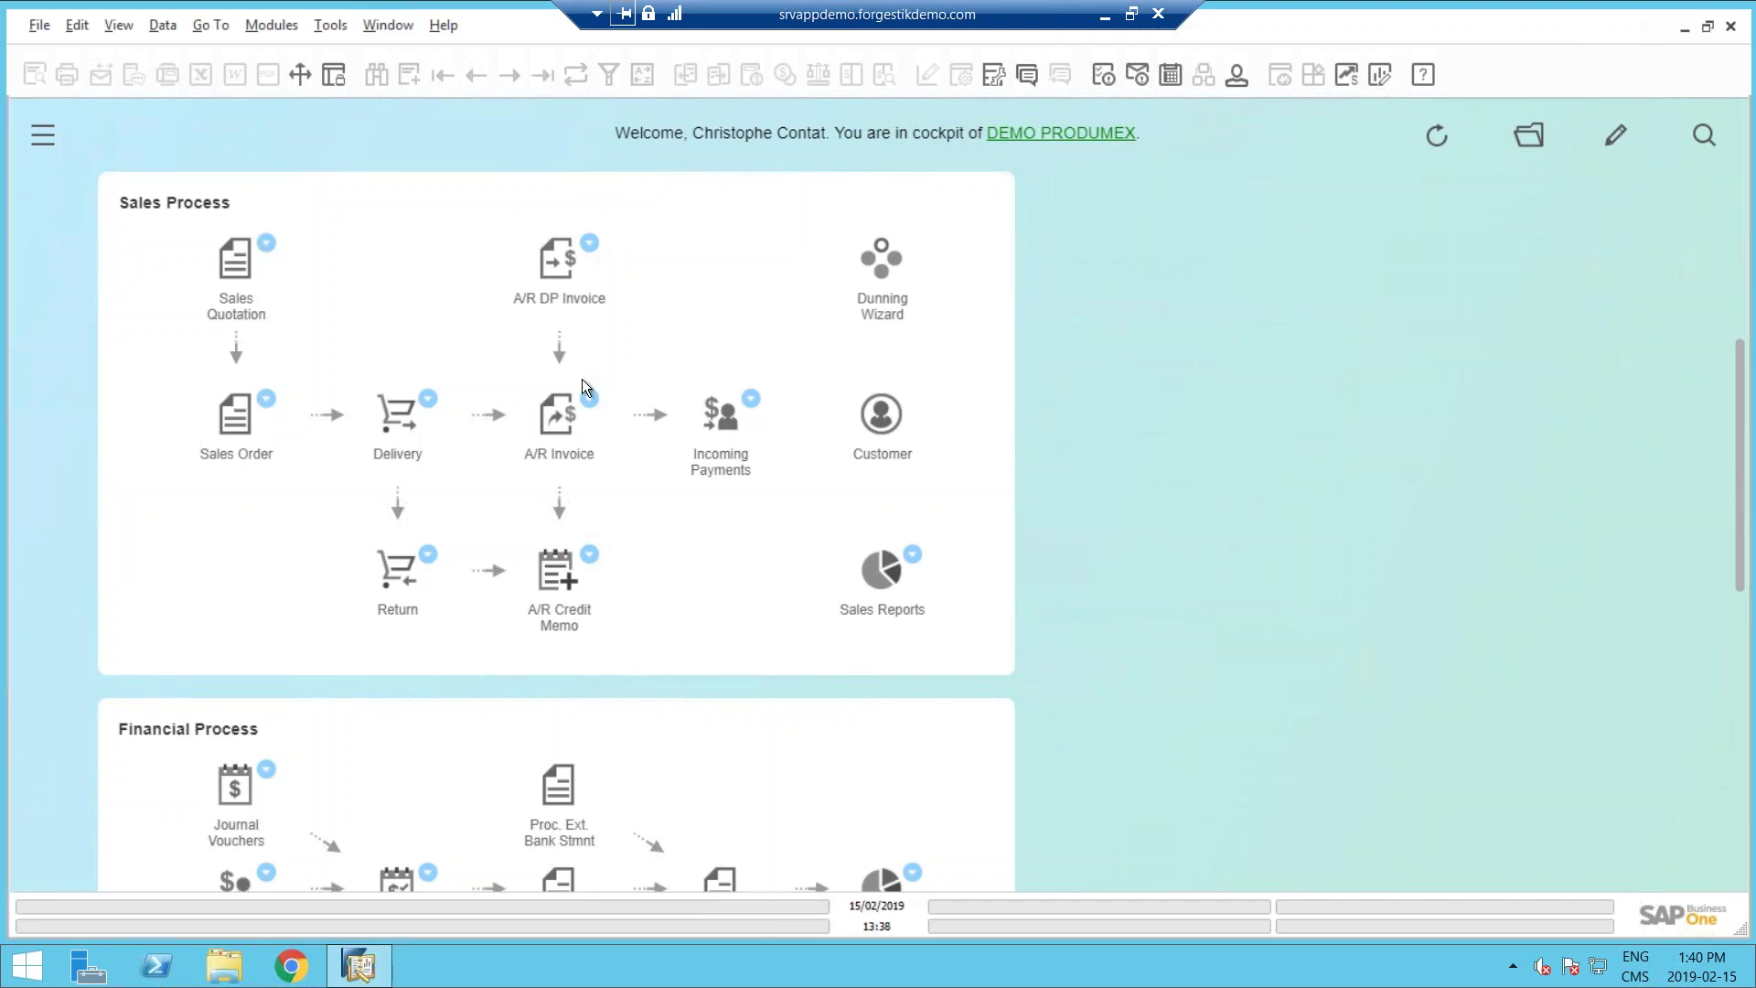
Open a blank A/R Invoice from the Sales Process diagram, view the form, and close it without adding anything.
left_click(552, 444)
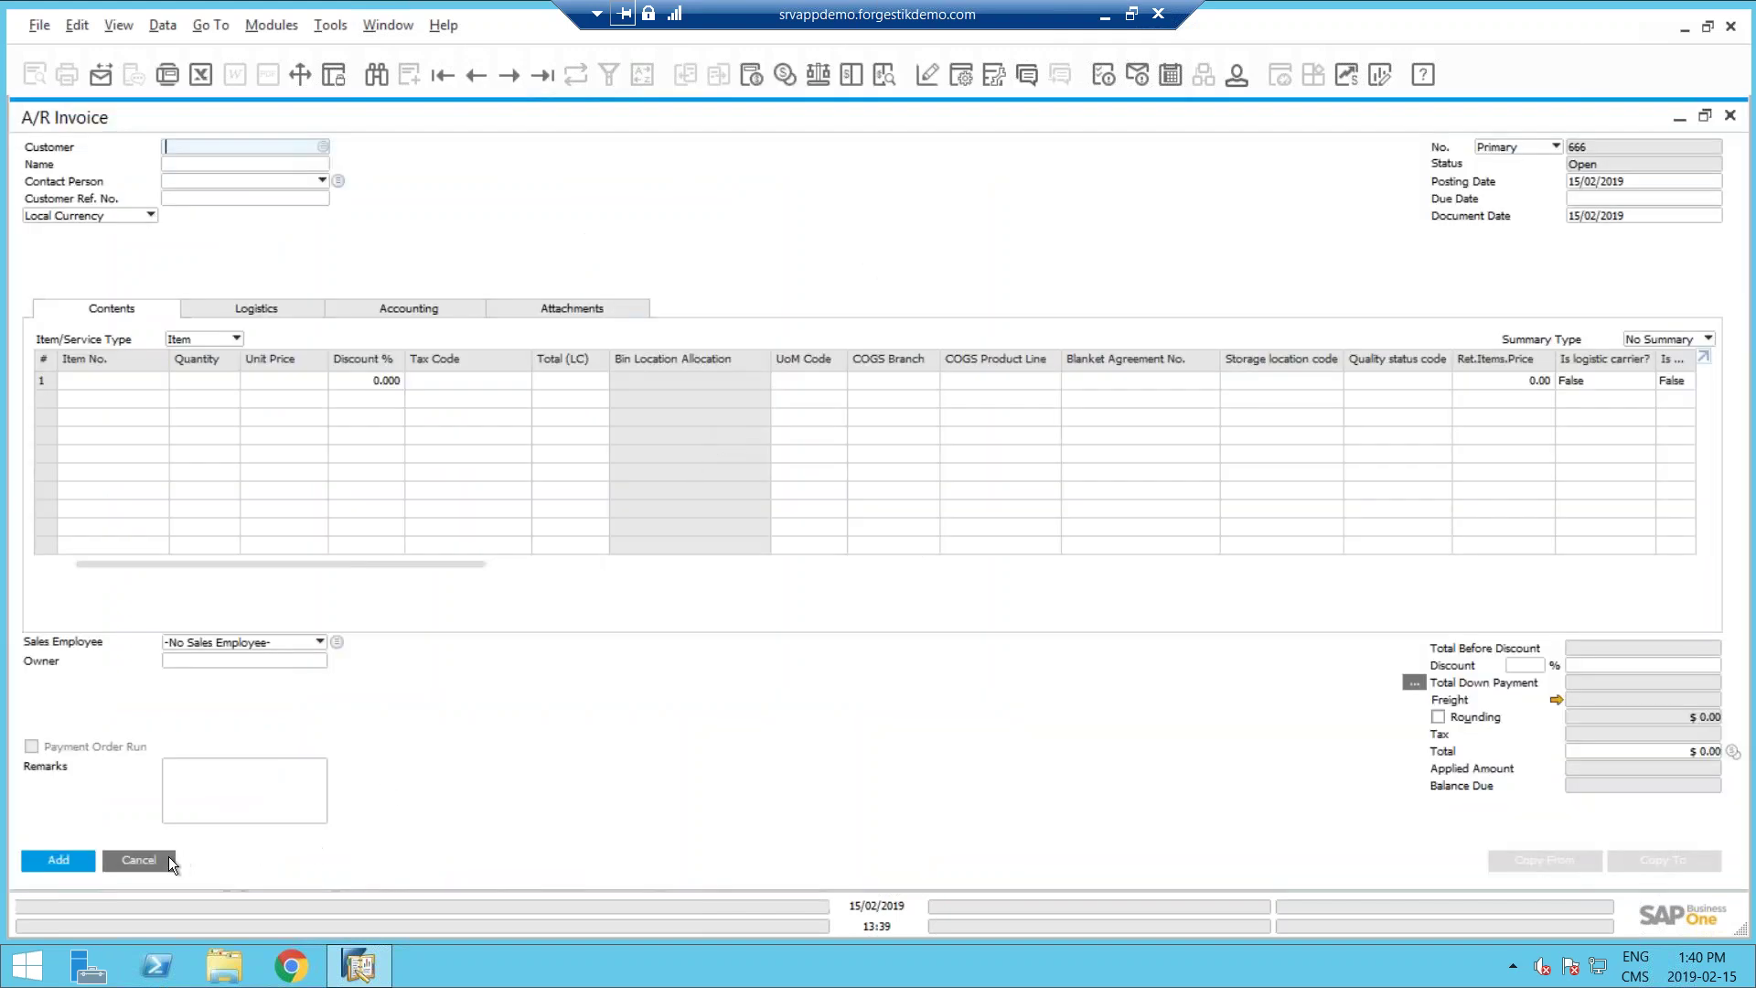
left_click(168, 857)
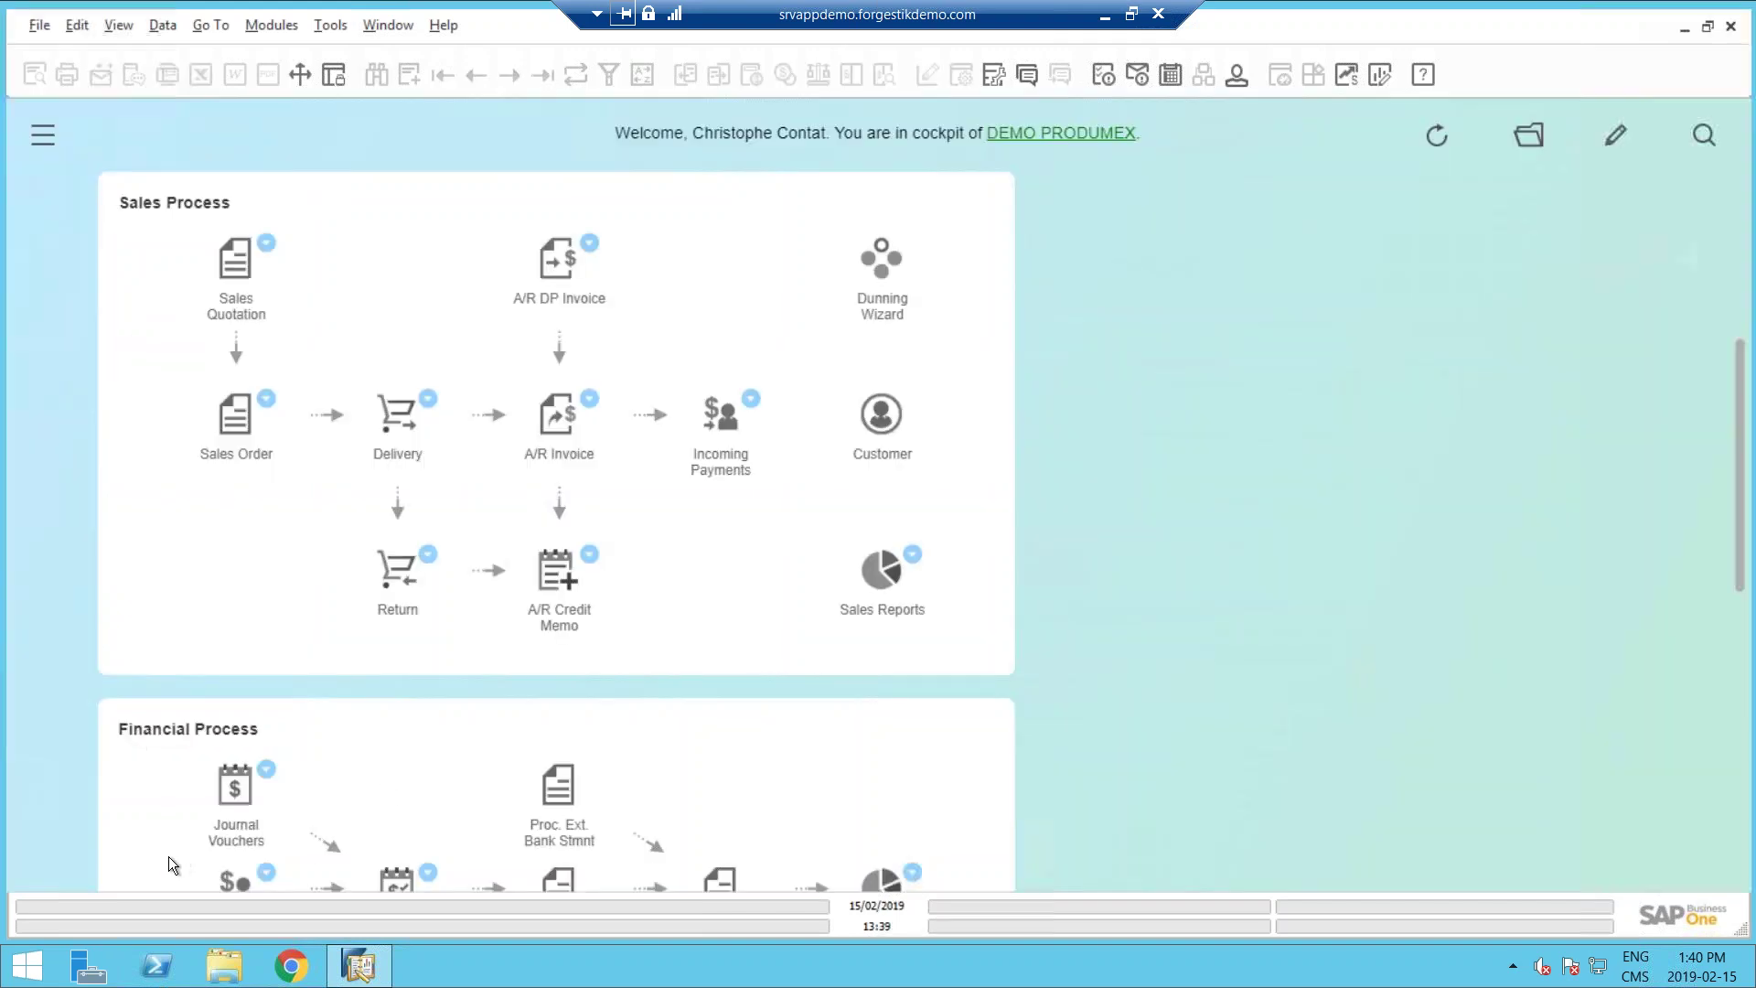
left_click(591, 401)
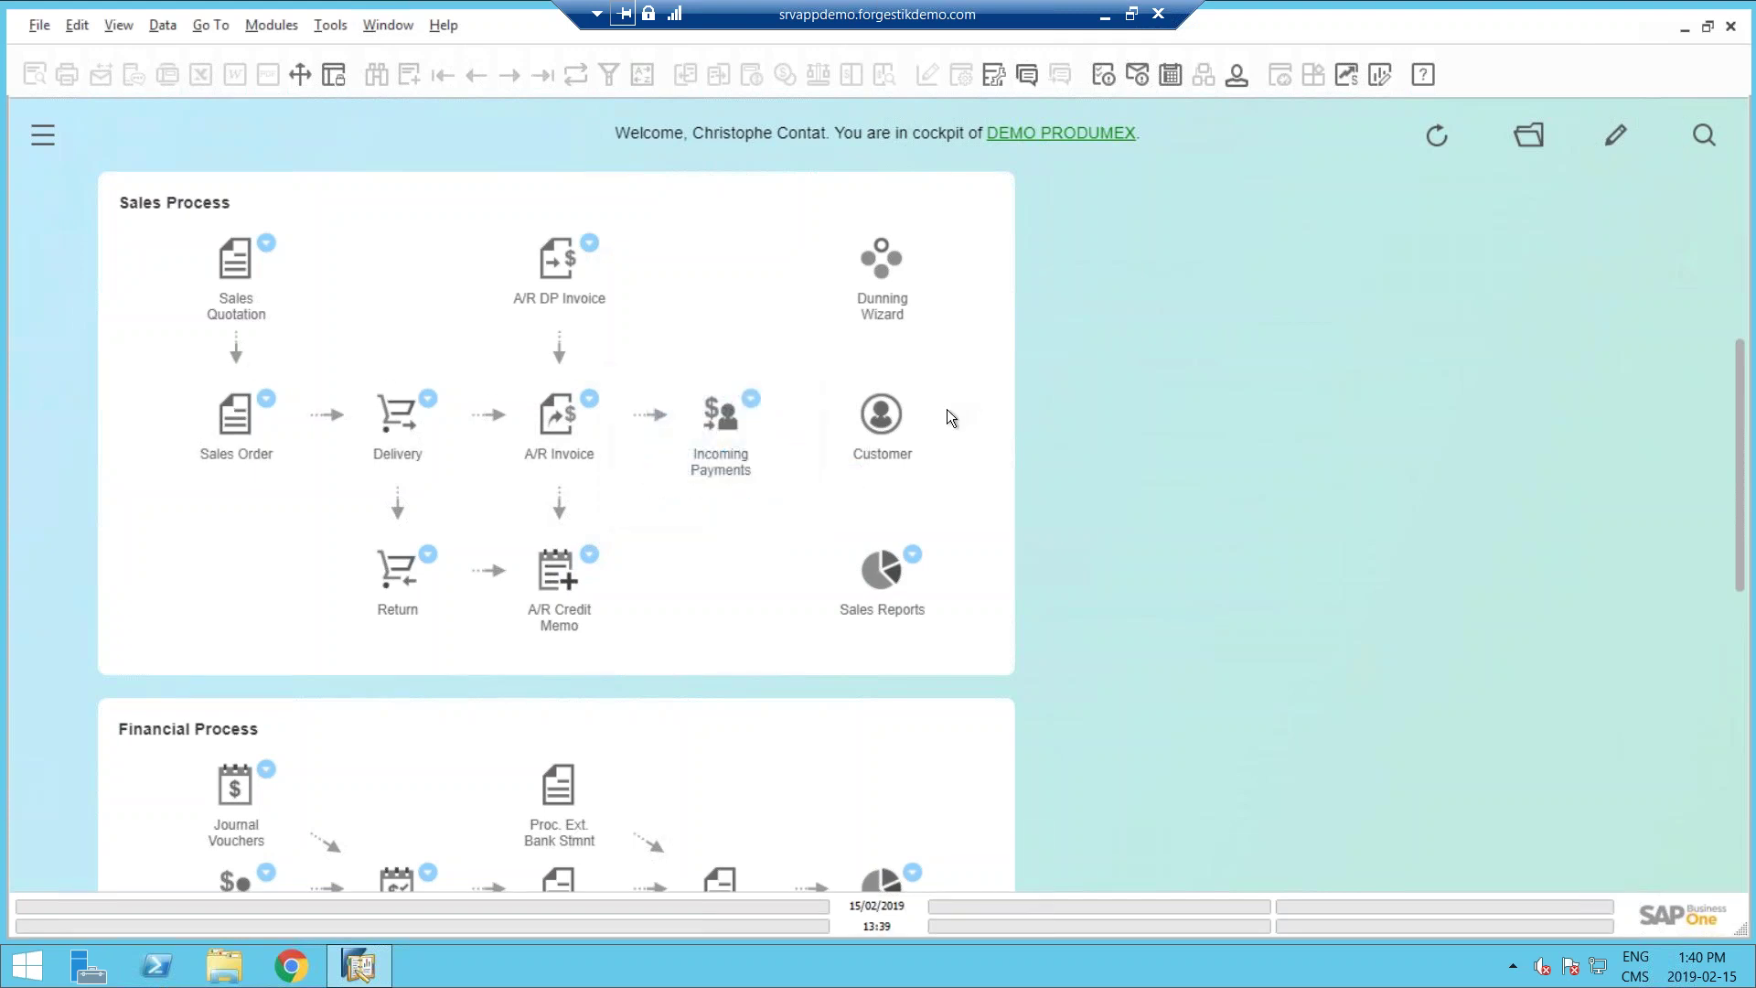
Search the company data for "tablet".
left_click(1703, 134)
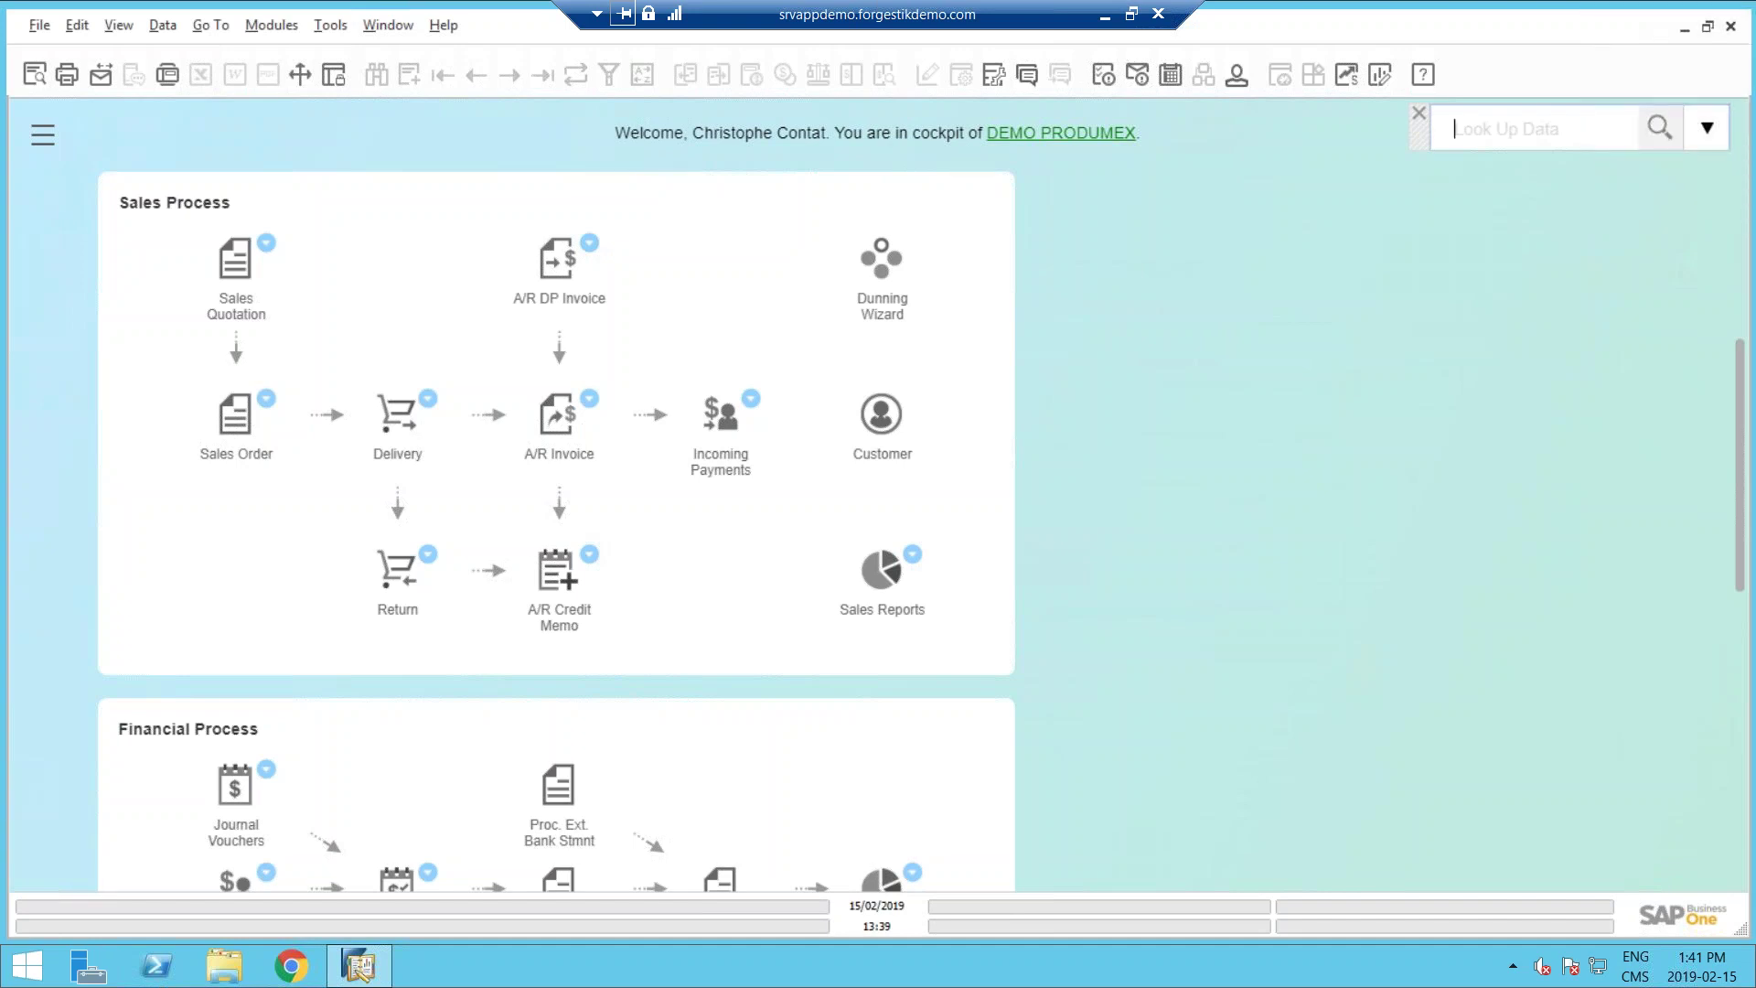
type("tablet")
key("Return")
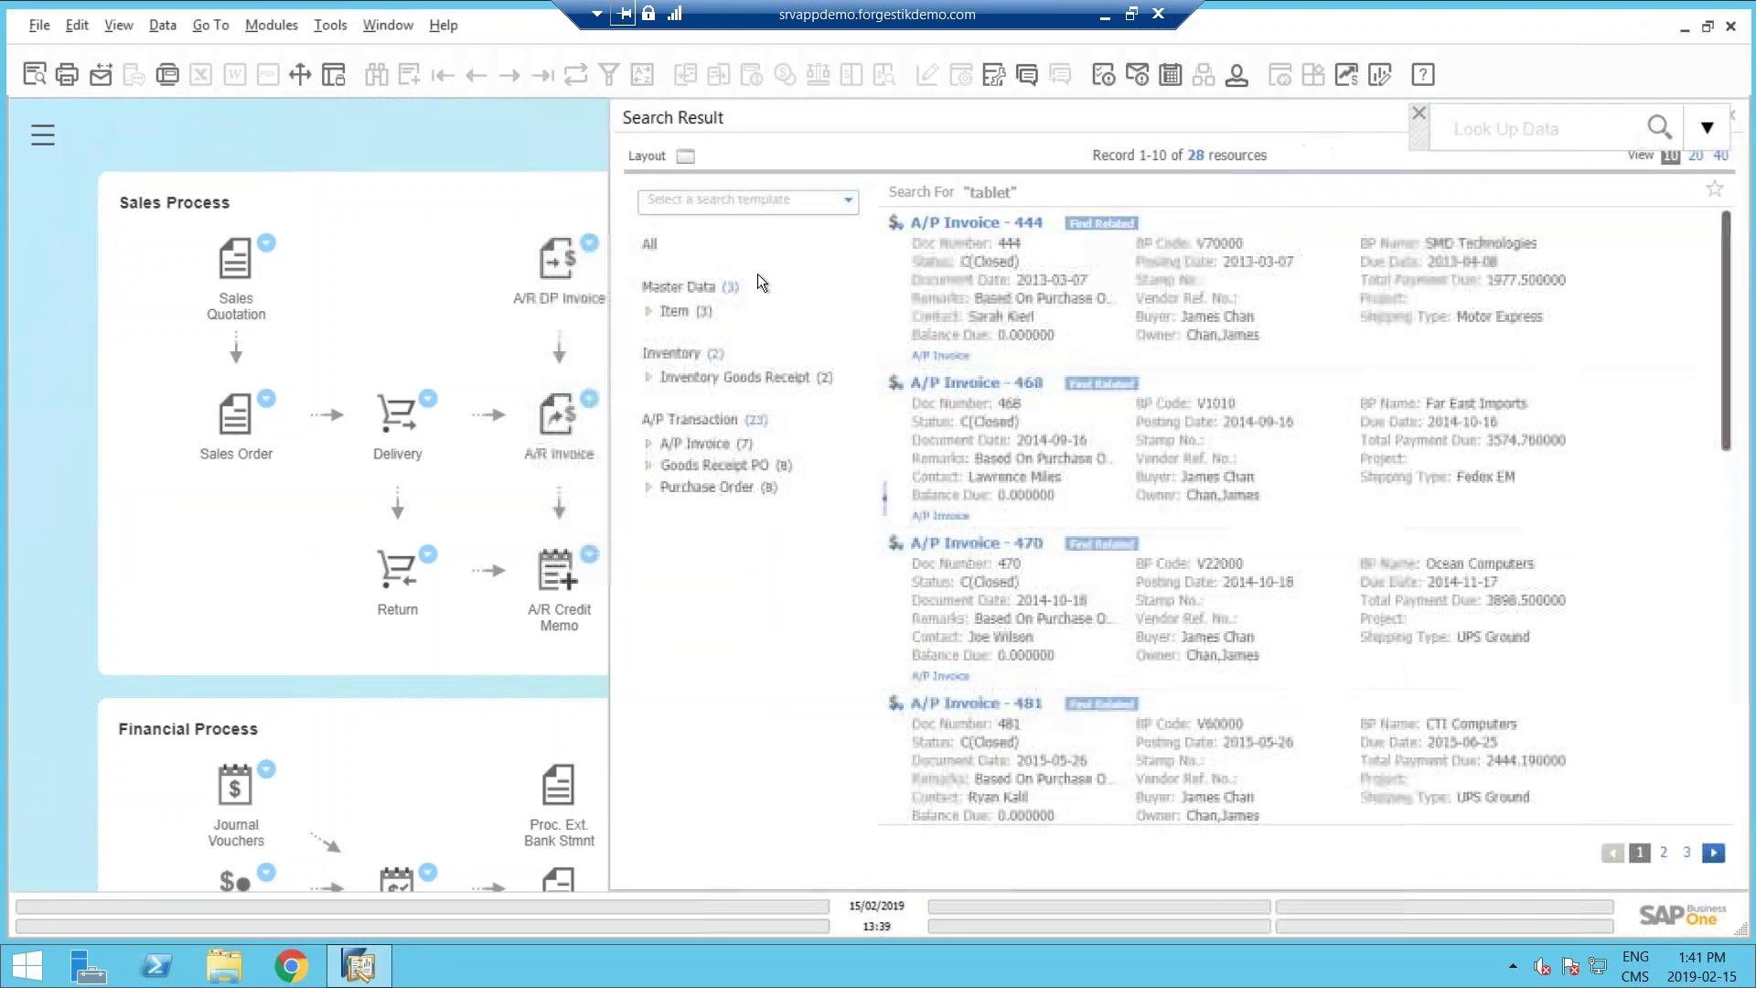
Narrow the tablet results to Master Data and to A/P Invoice, reviewing the A/P Invoice filter categories before collapsing them.
left_click(670, 311)
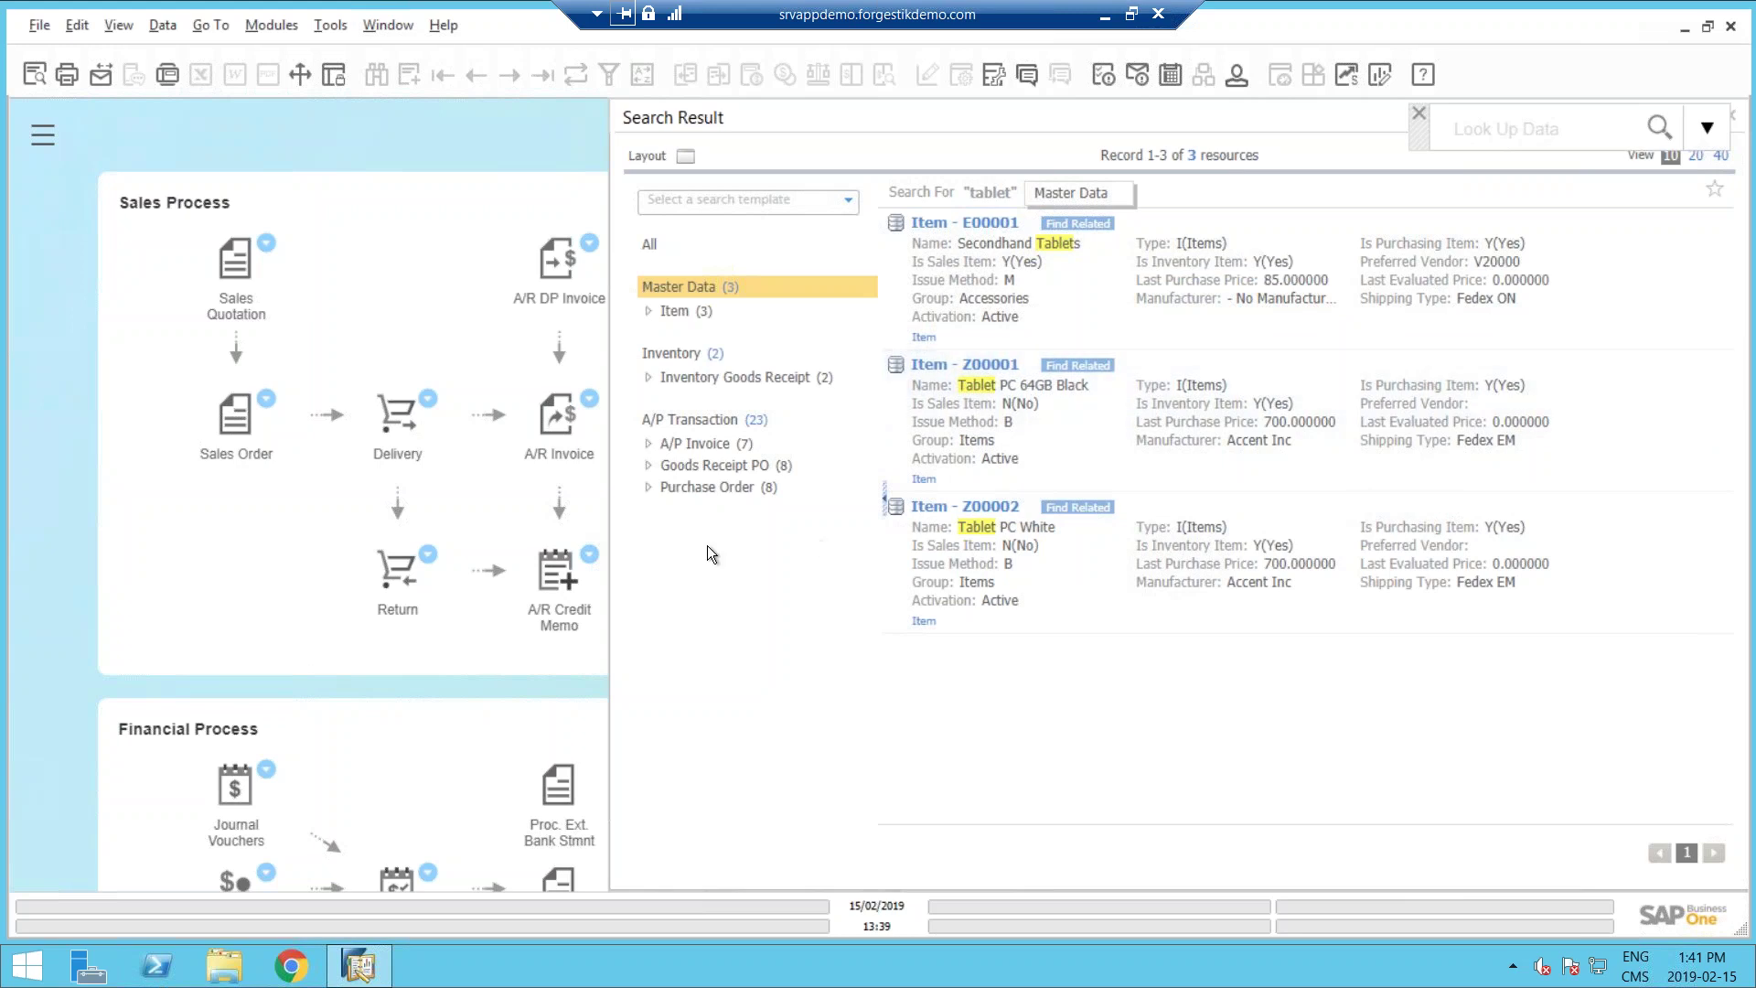
left_click(651, 446)
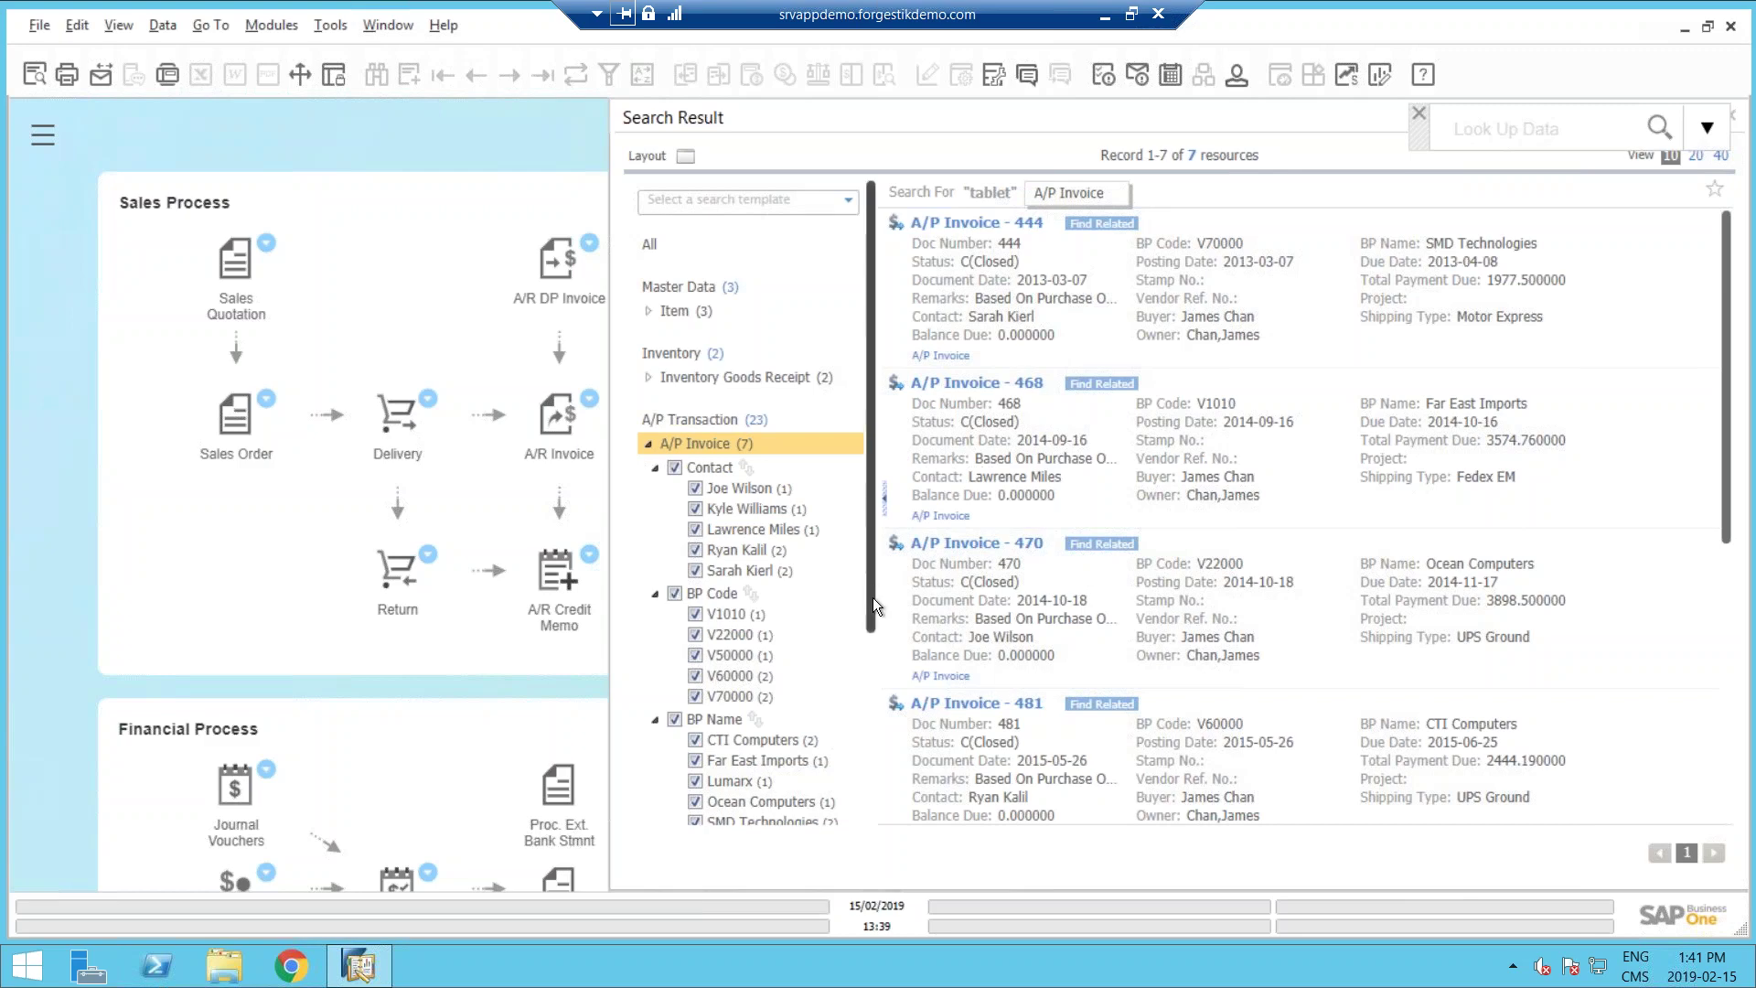
left_click_drag(869, 627, 869, 775)
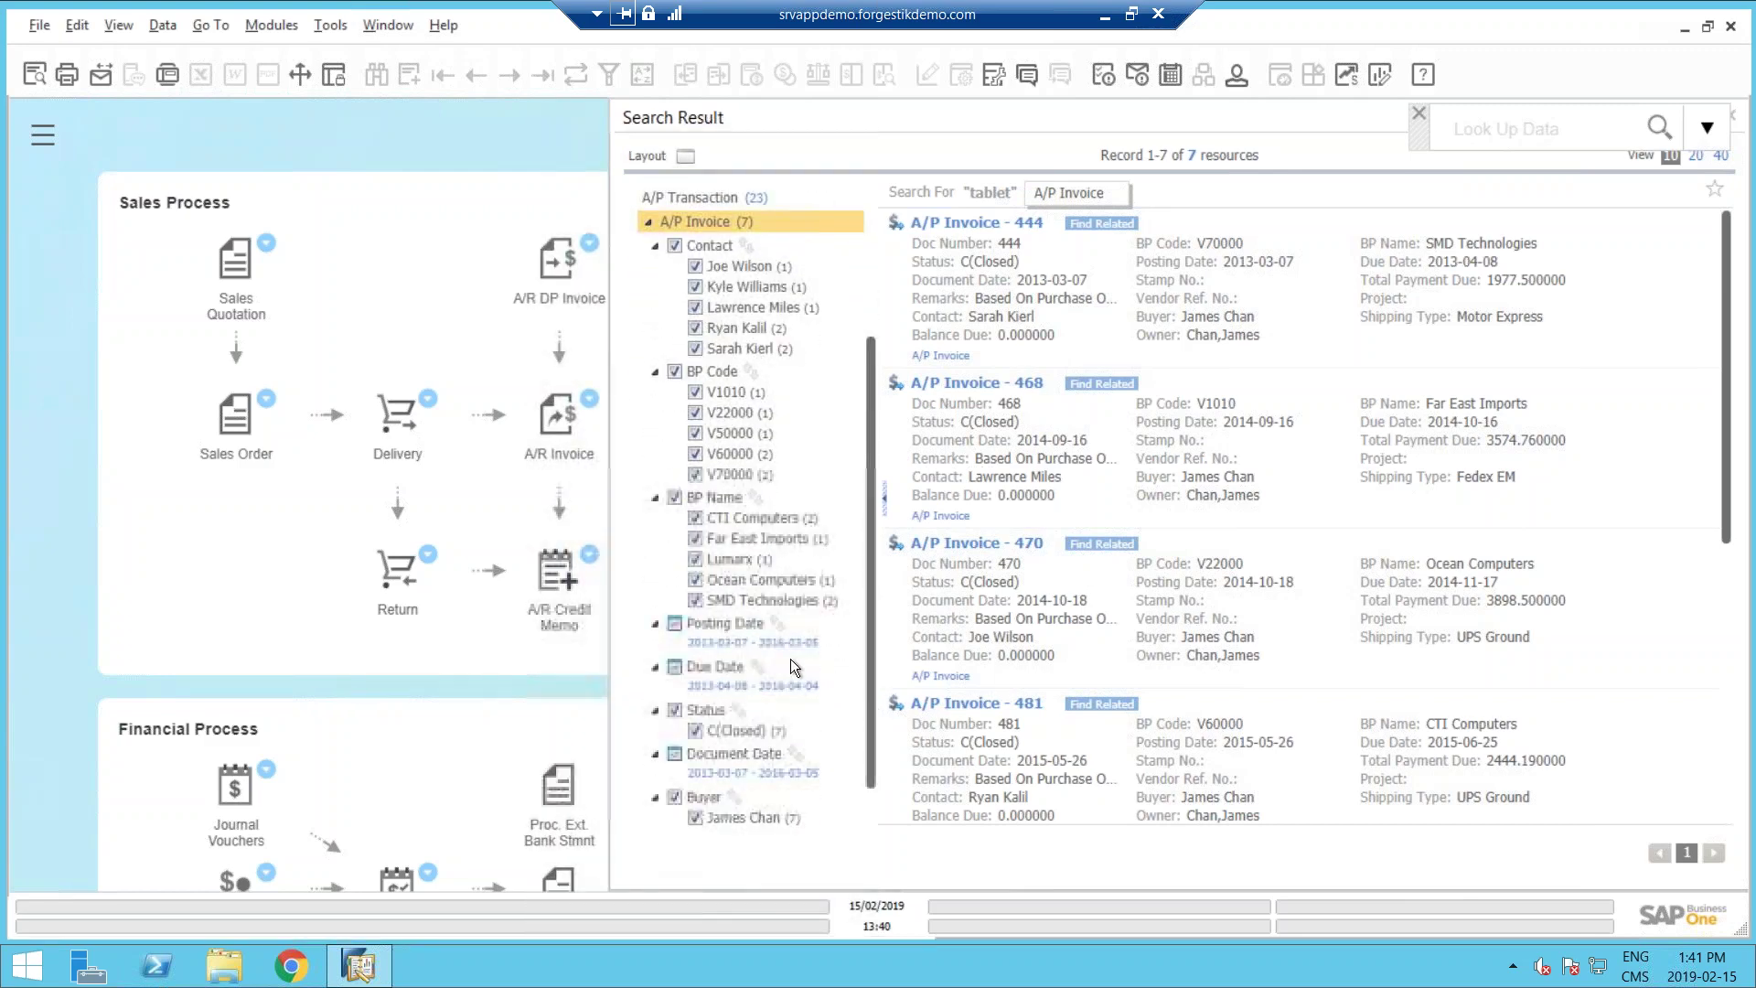
left_click_drag(870, 626, 869, 471)
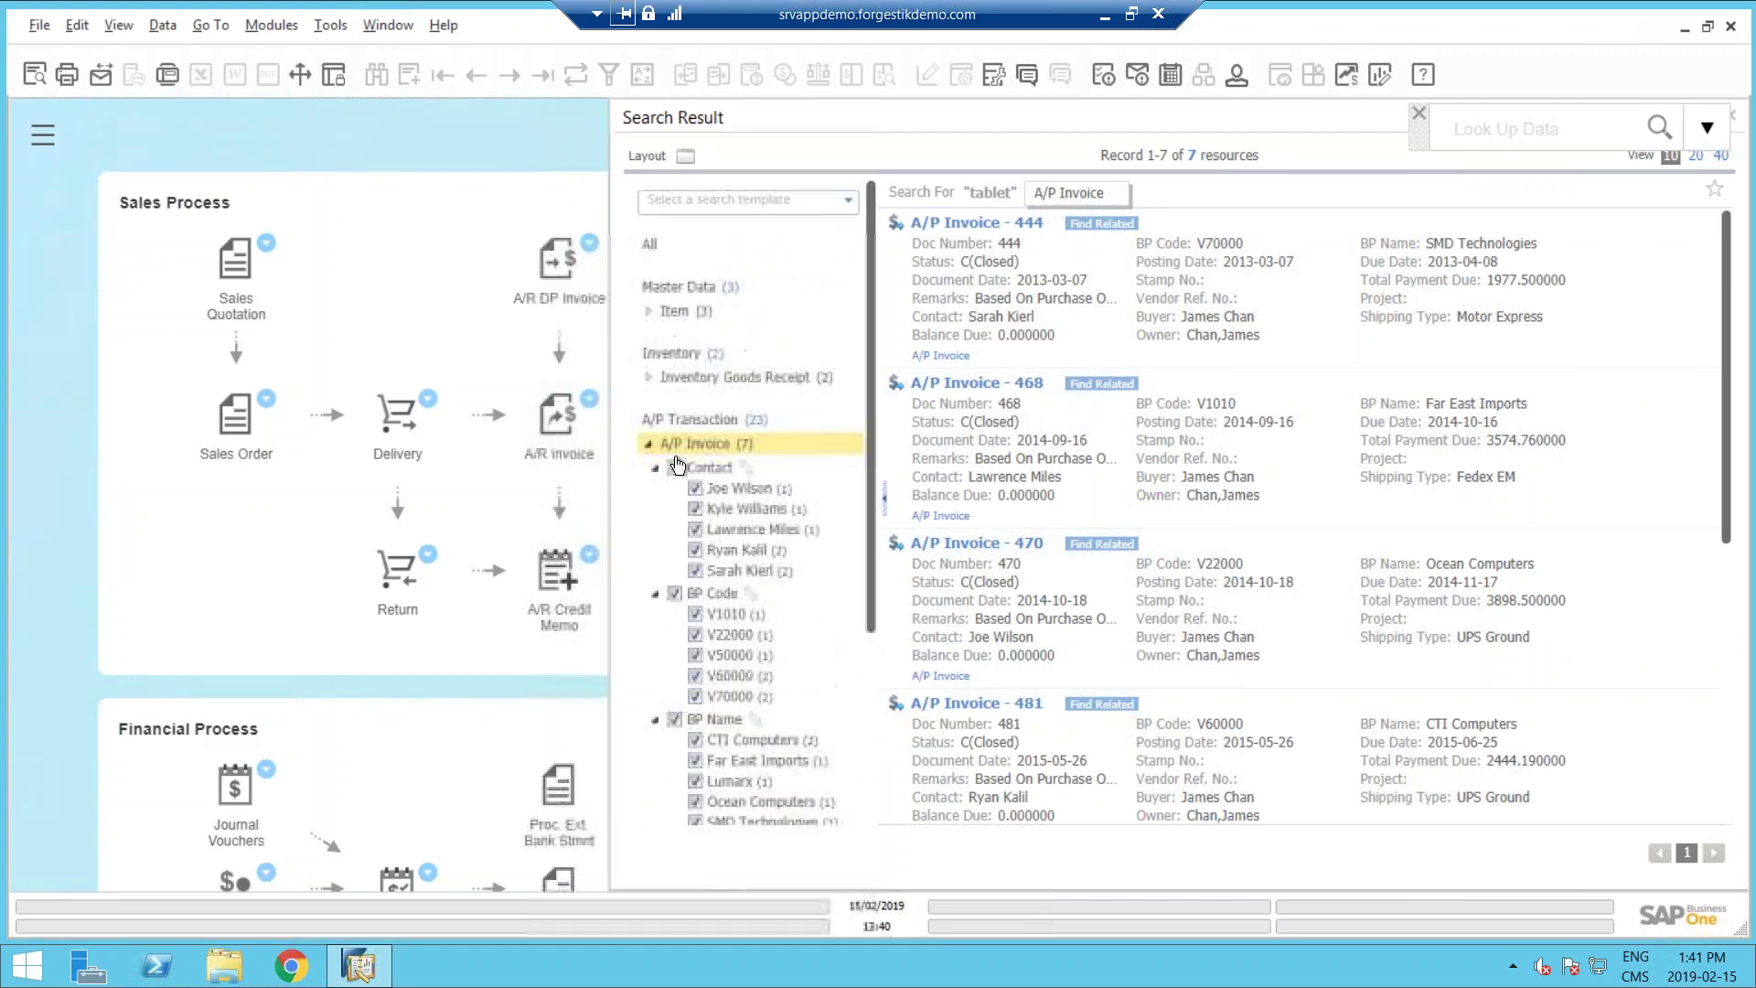
left_click(647, 445)
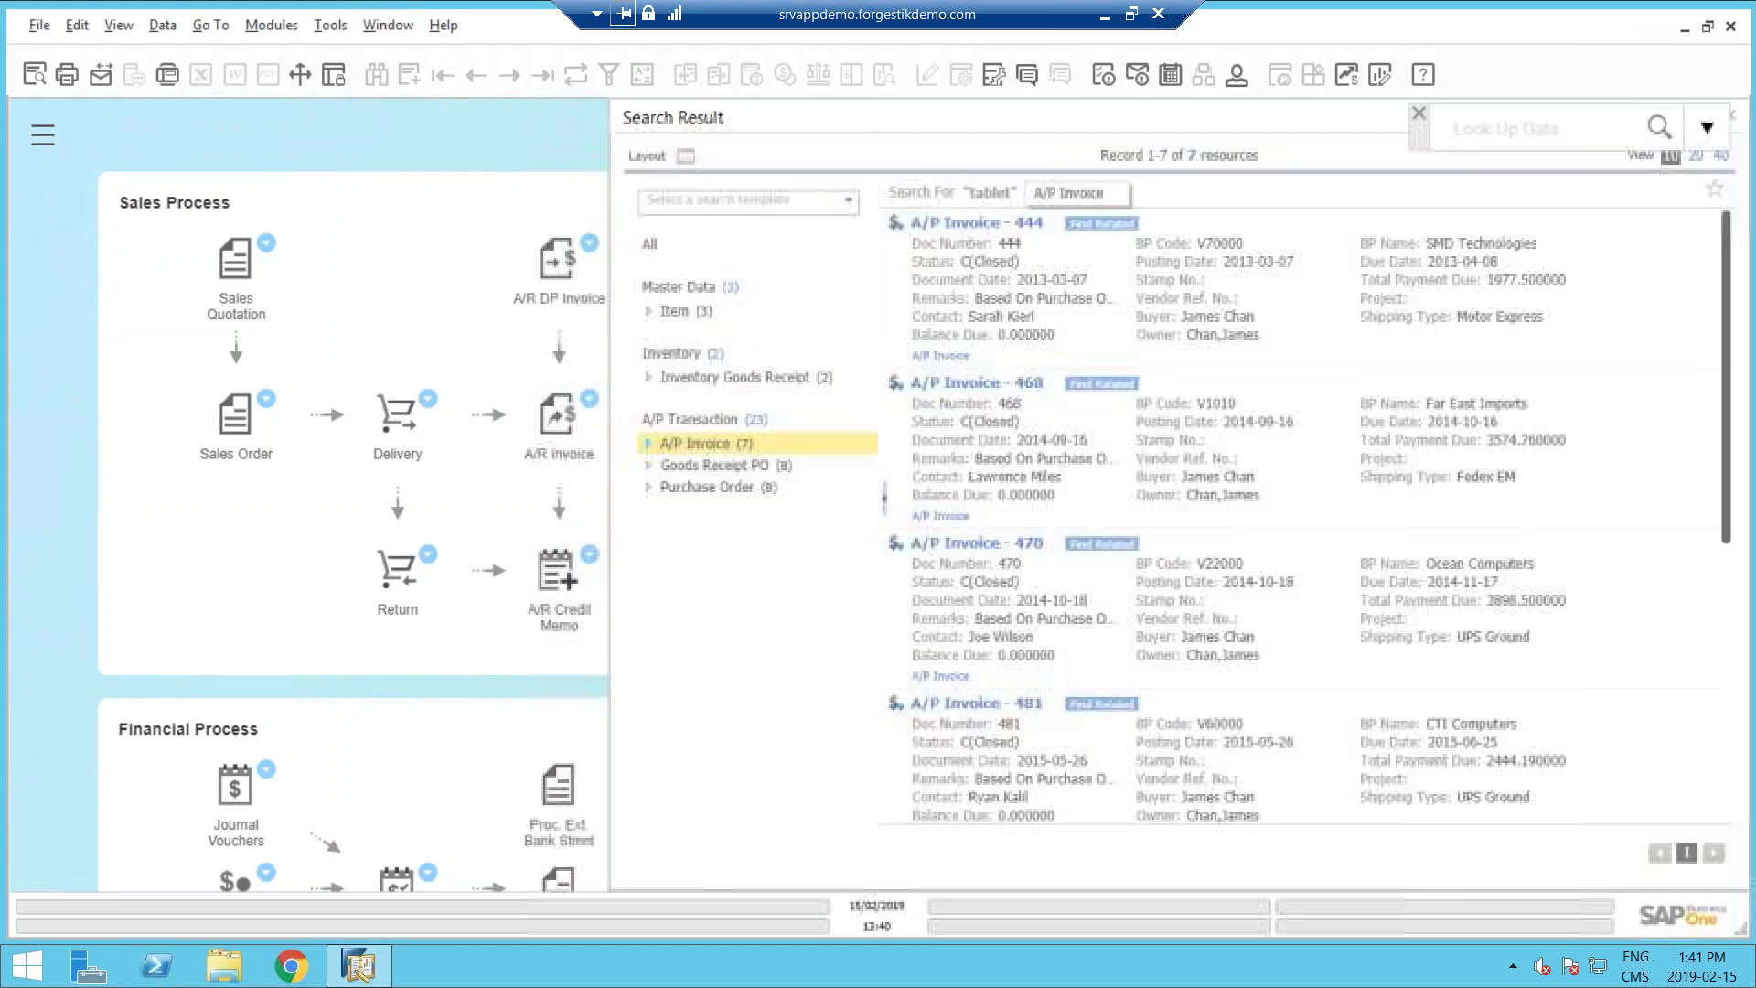
Search the company data for "webinaire".
left_click(1485, 139)
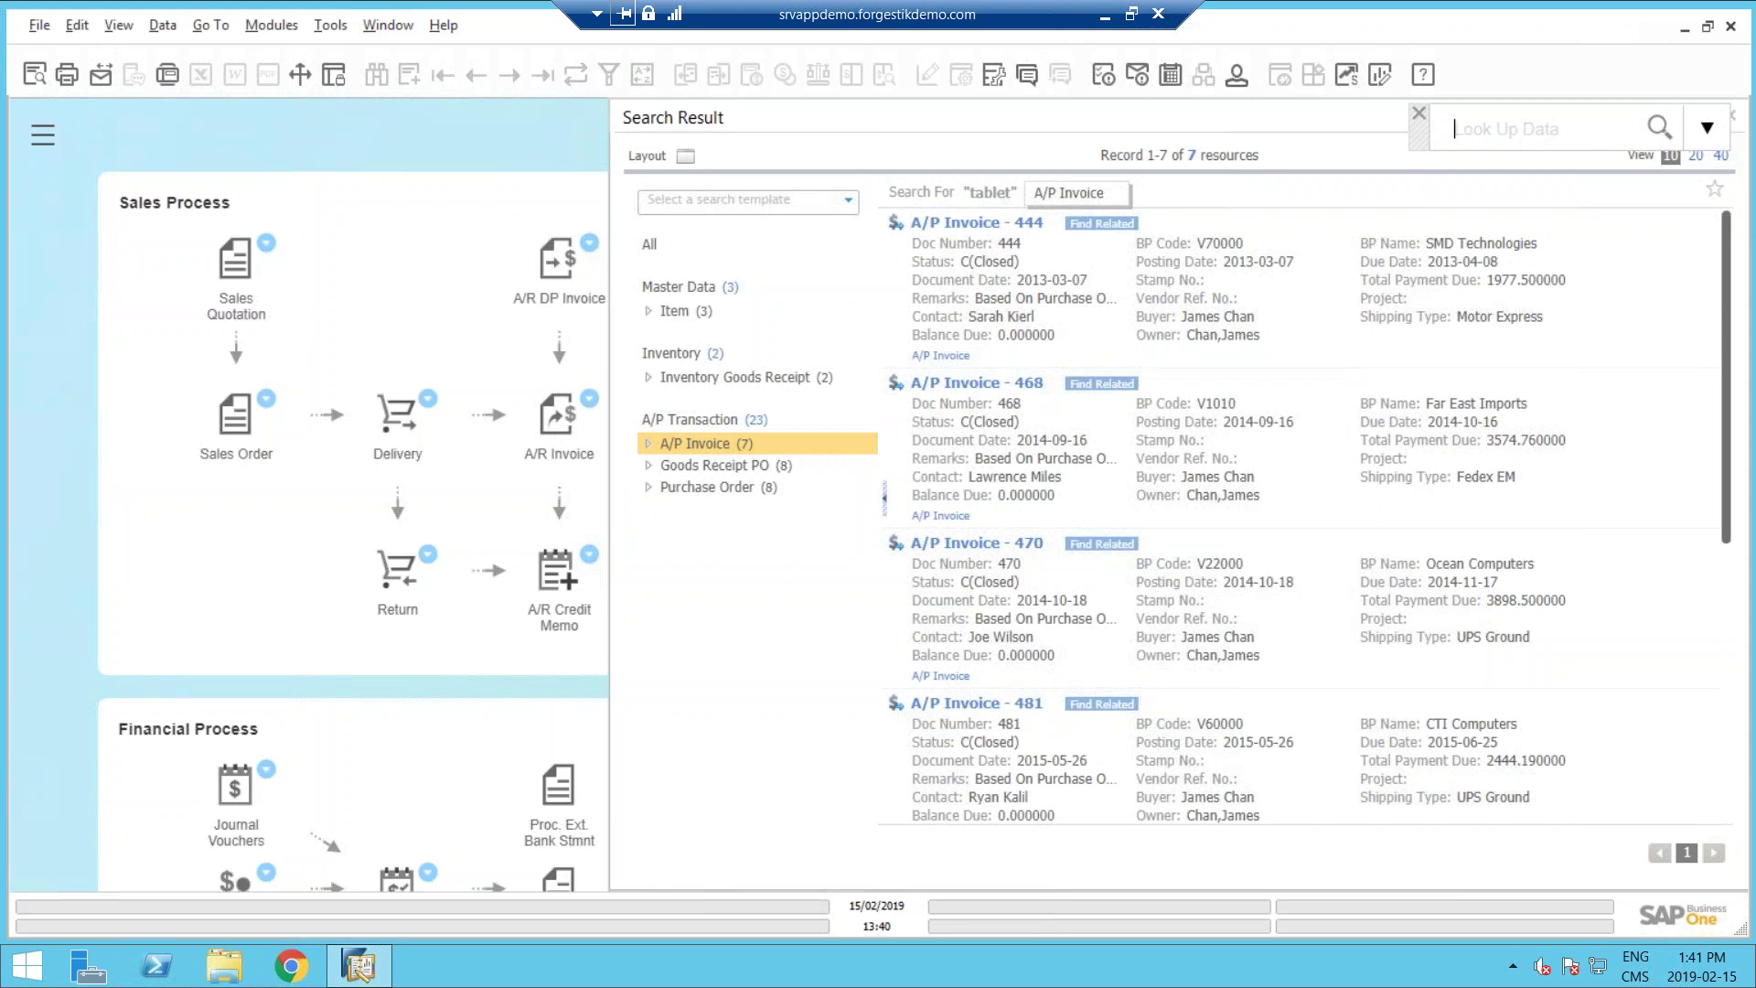
type("webe")
key("Return")
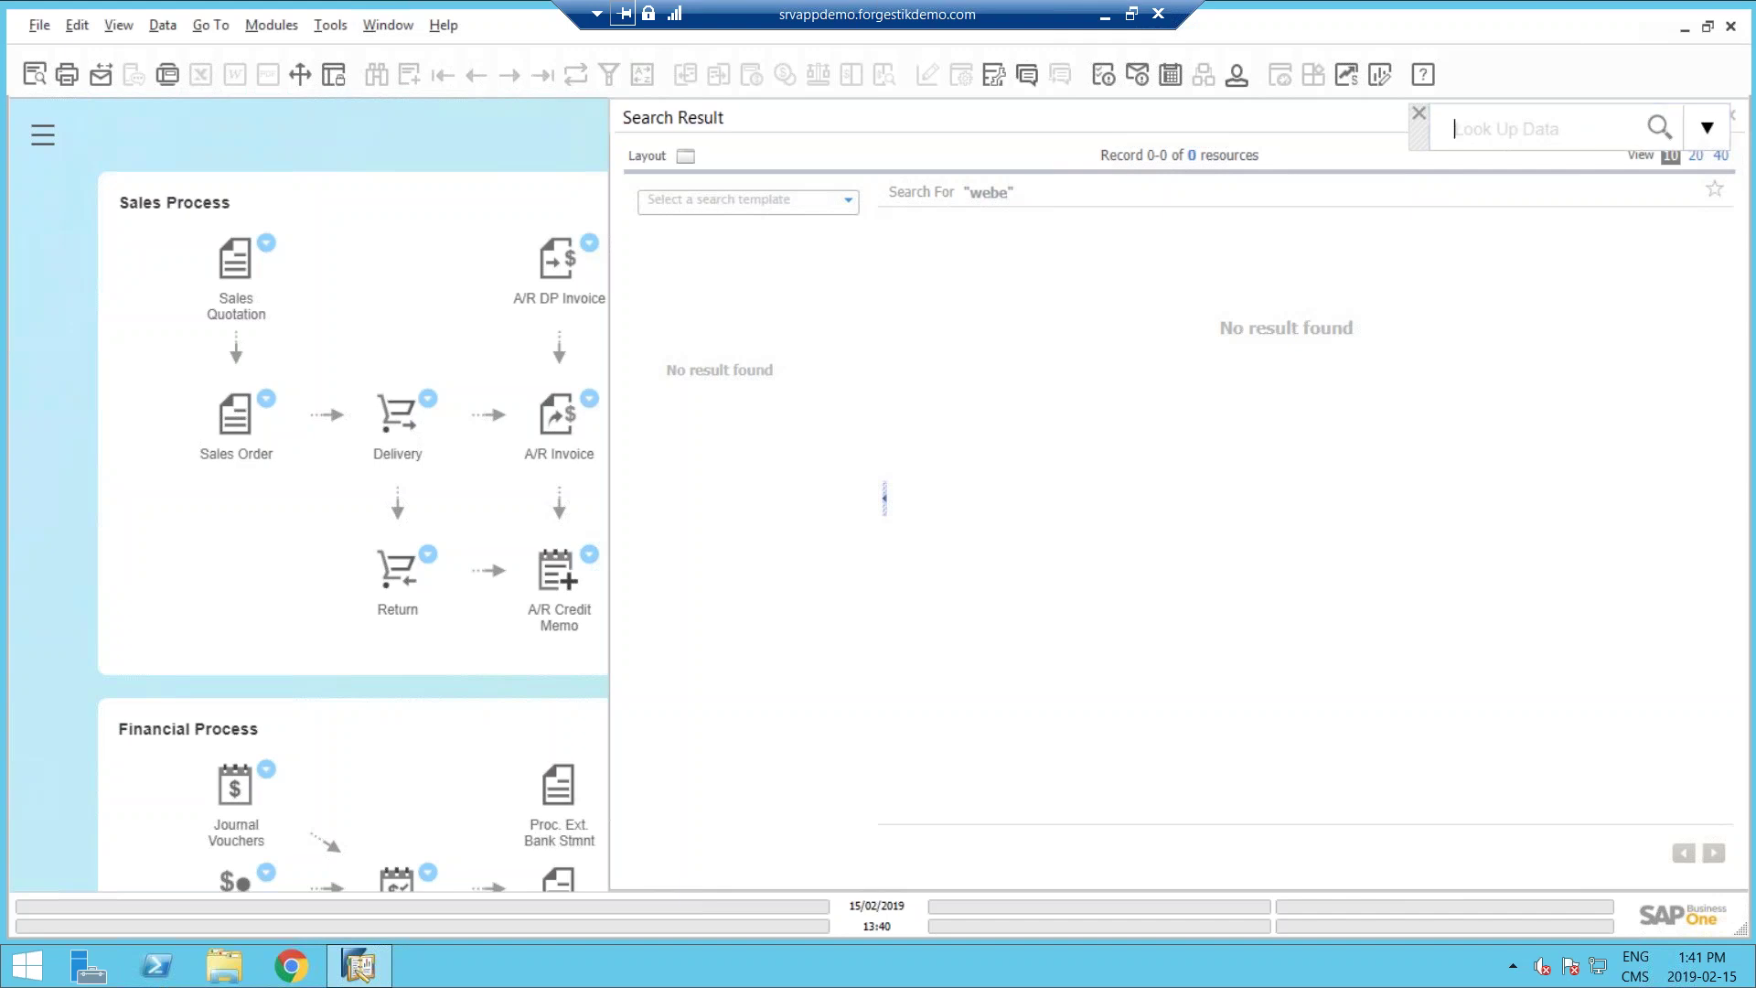
type("webinaire")
key("Return")
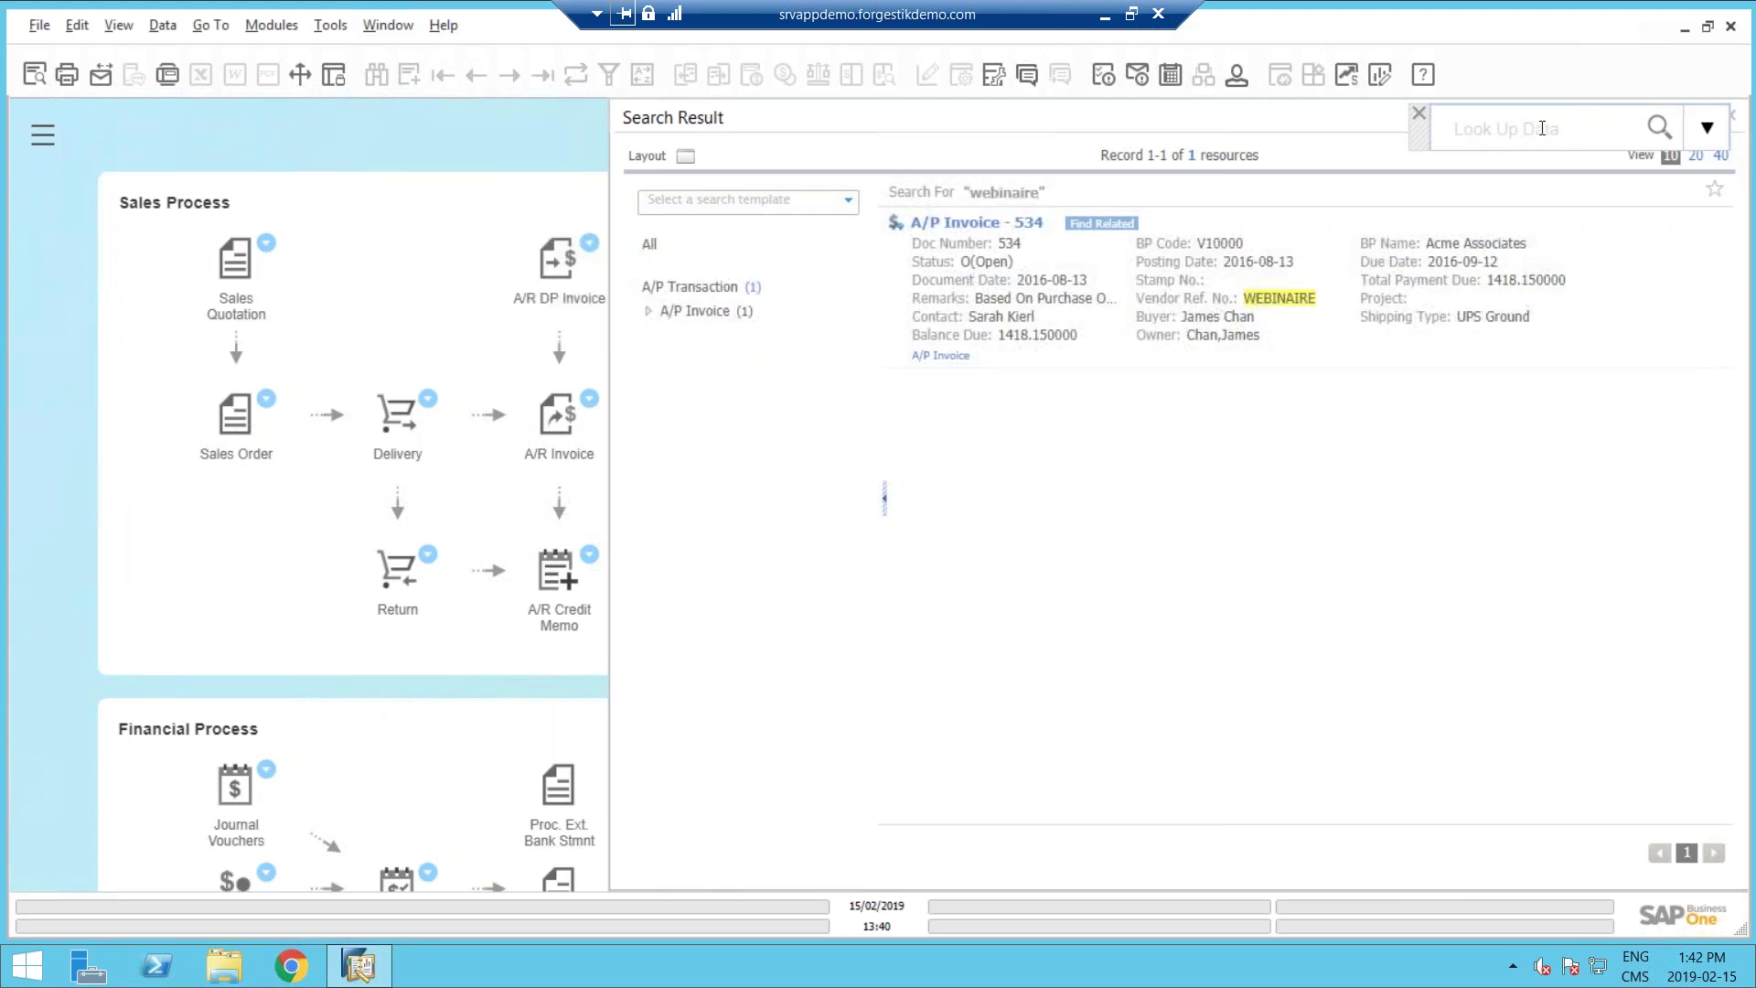
Open the A/P Invoice found with vendor reference WEBINAIRE, view it, close it, and preview its line items in the search results.
mouse_move(1308, 254)
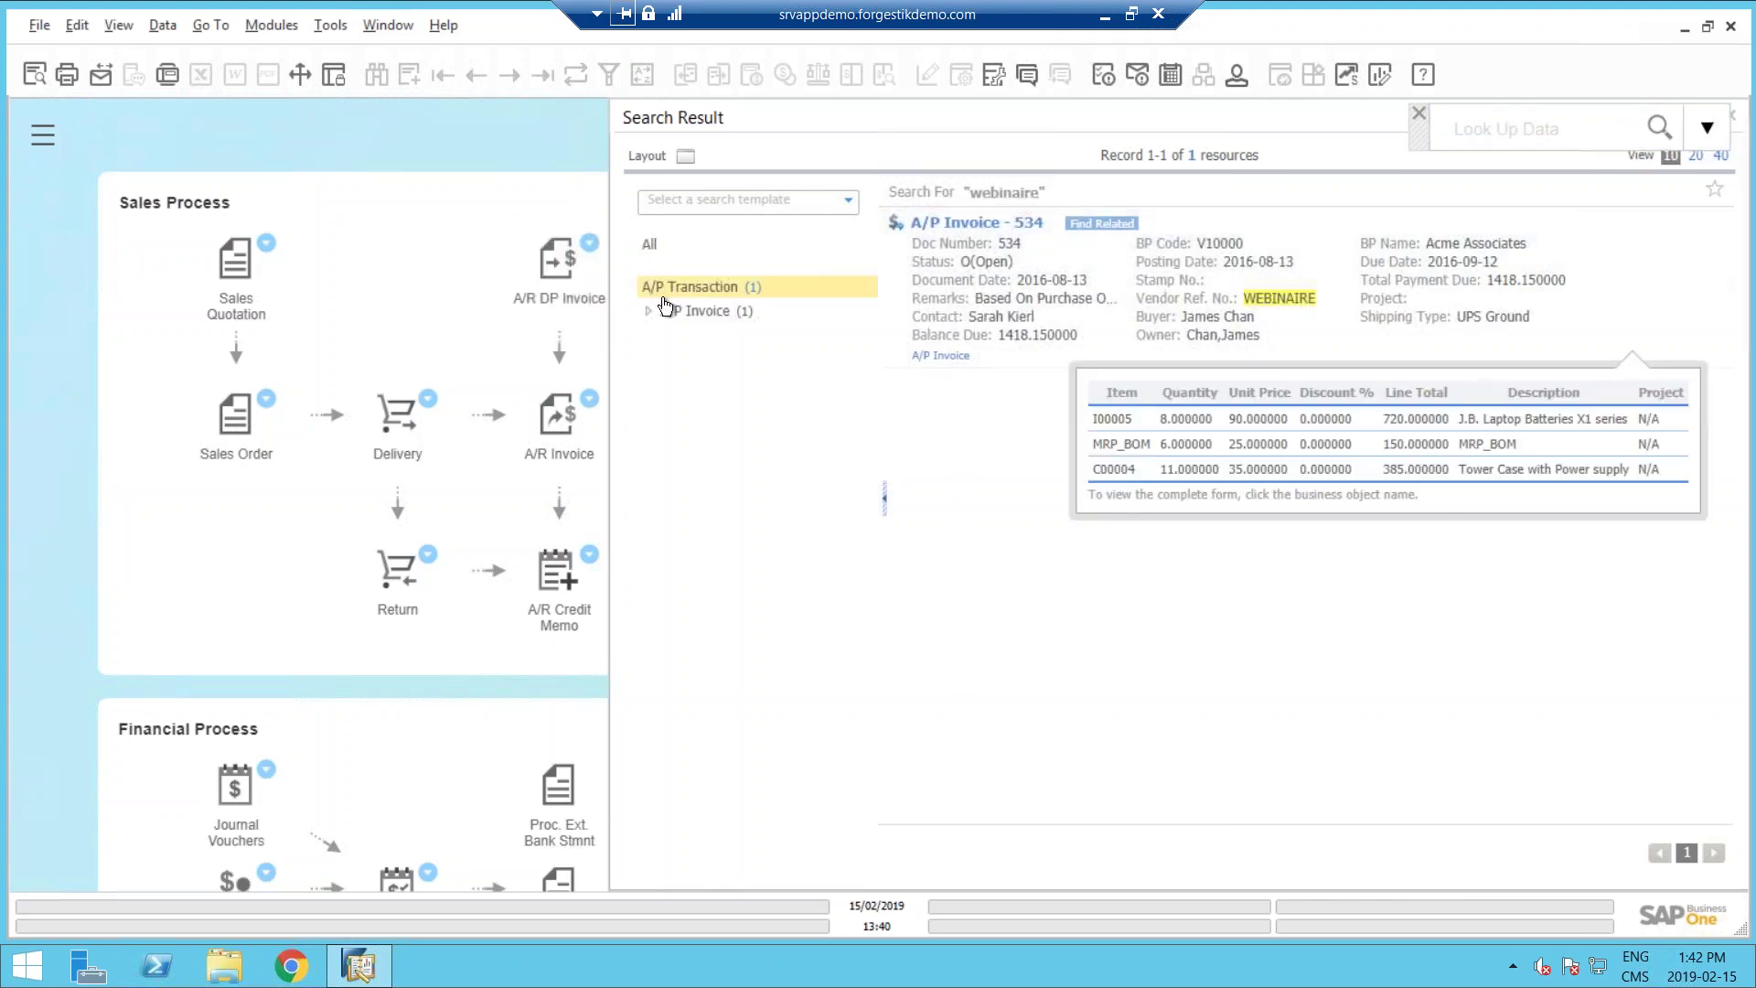
left_click(1010, 224)
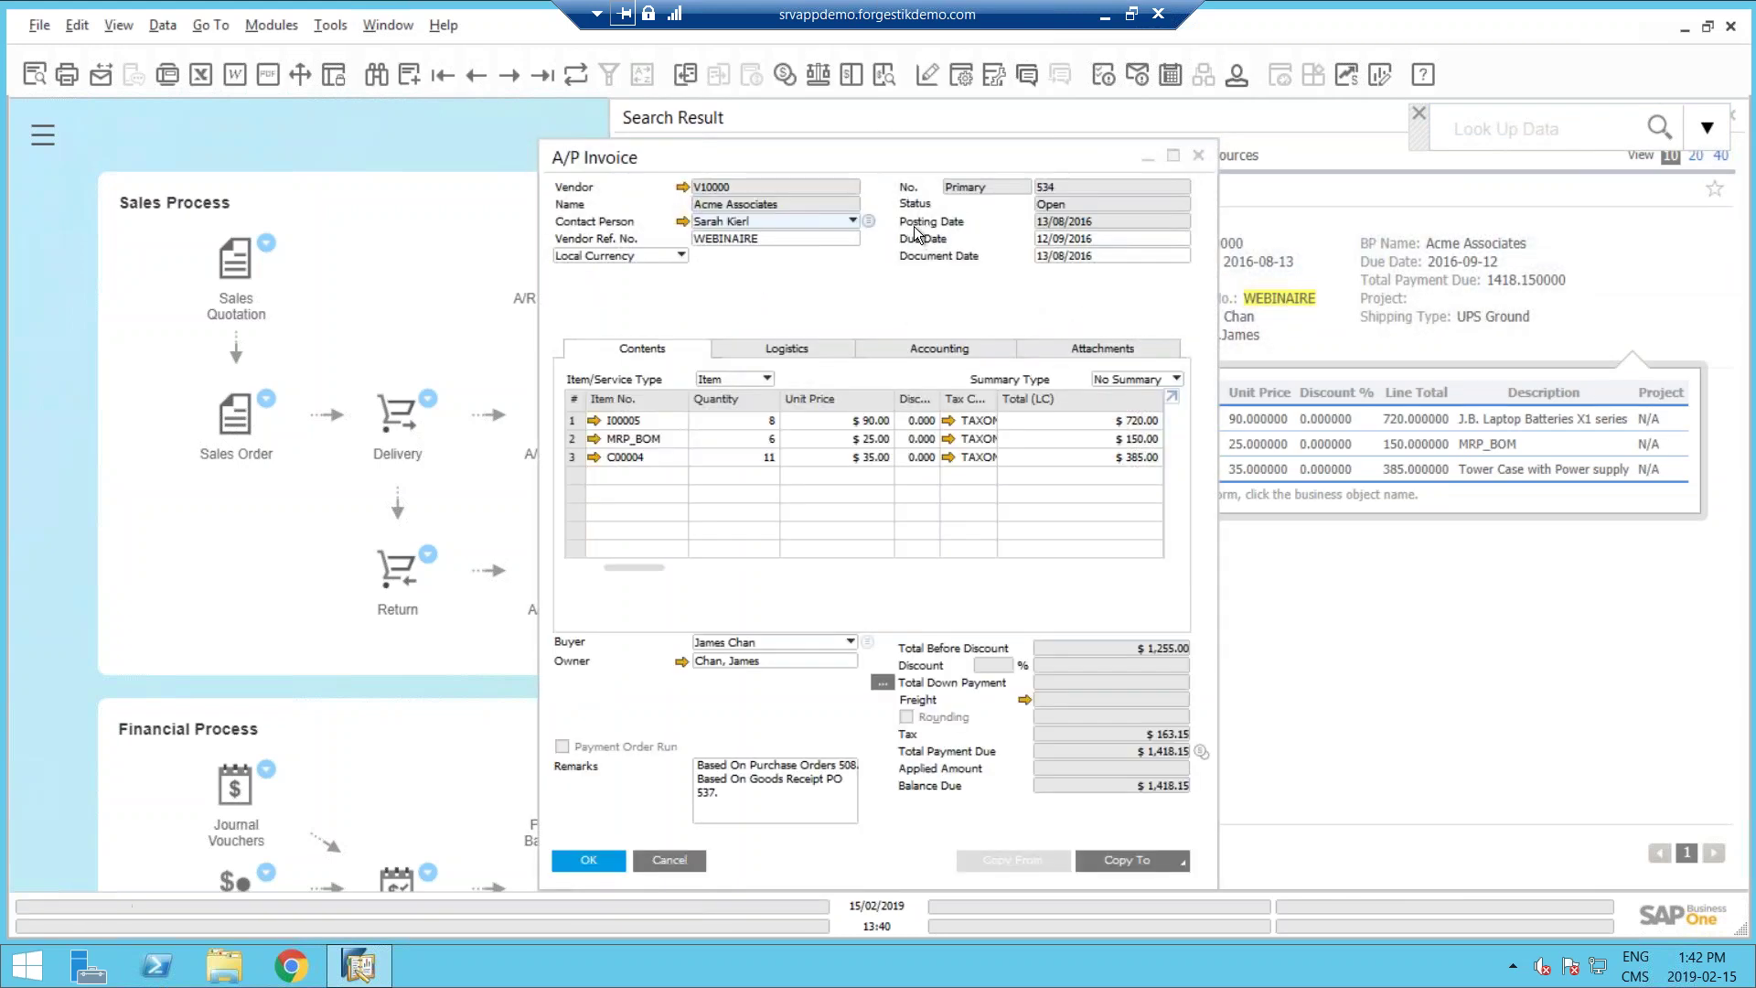
left_click(686, 861)
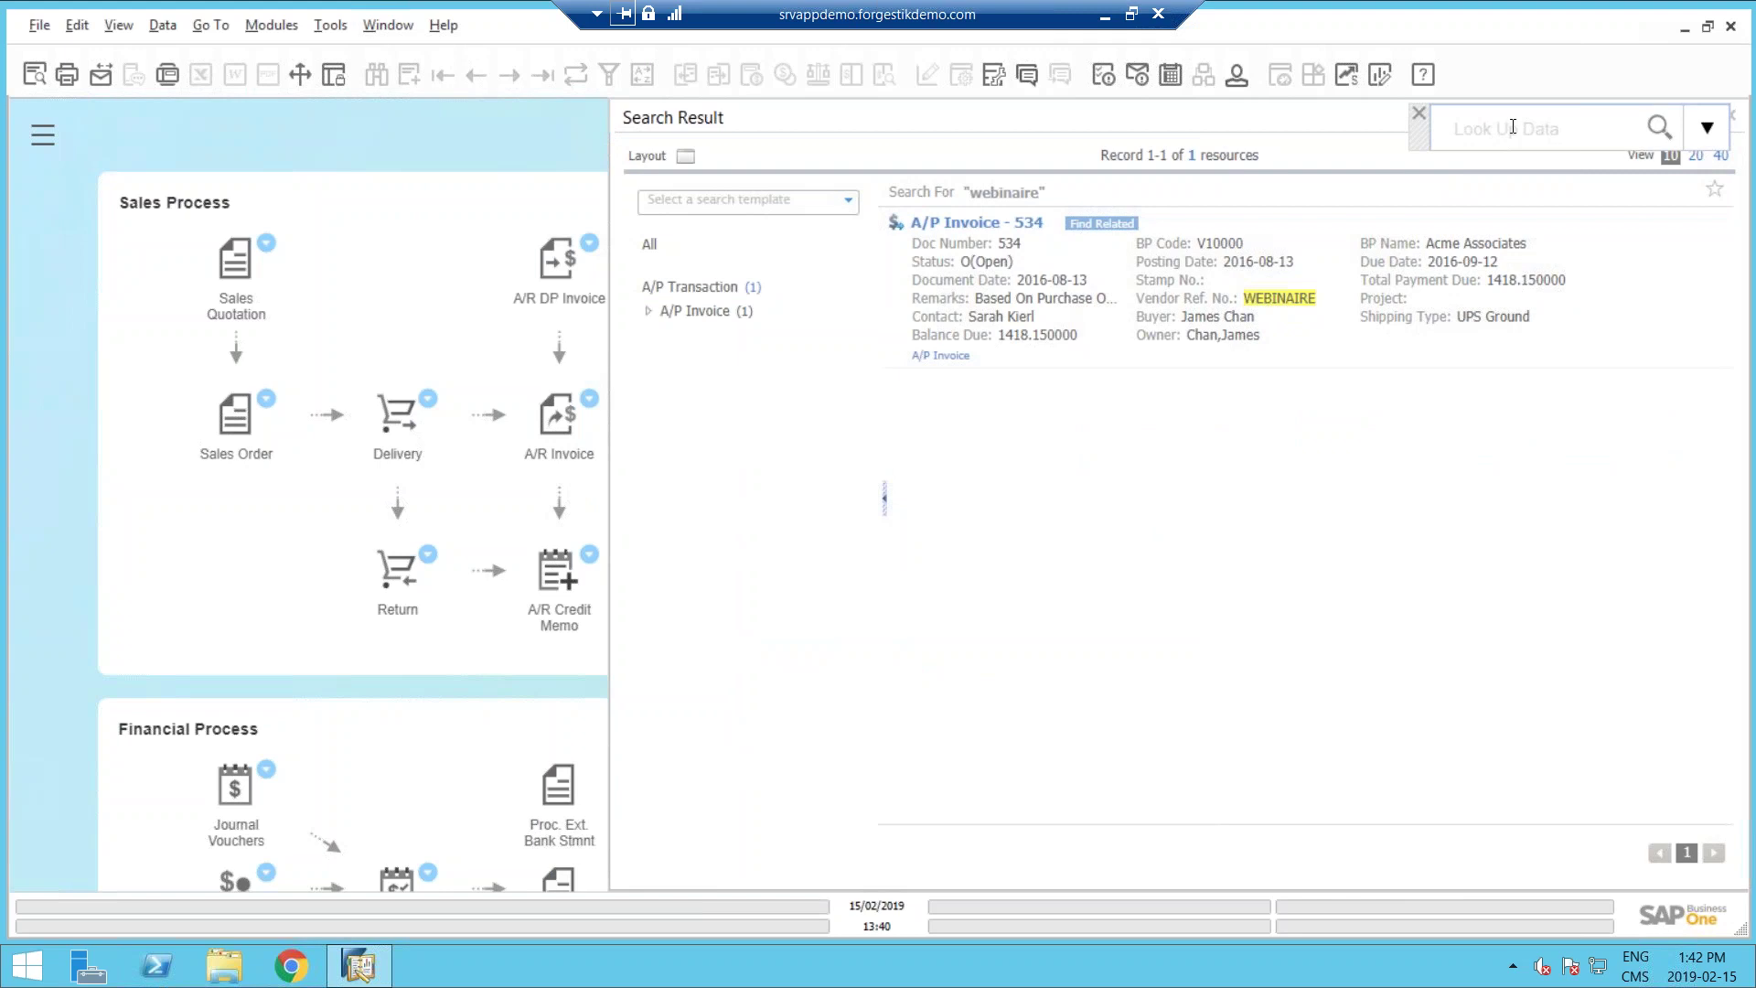
mouse_move(1239, 287)
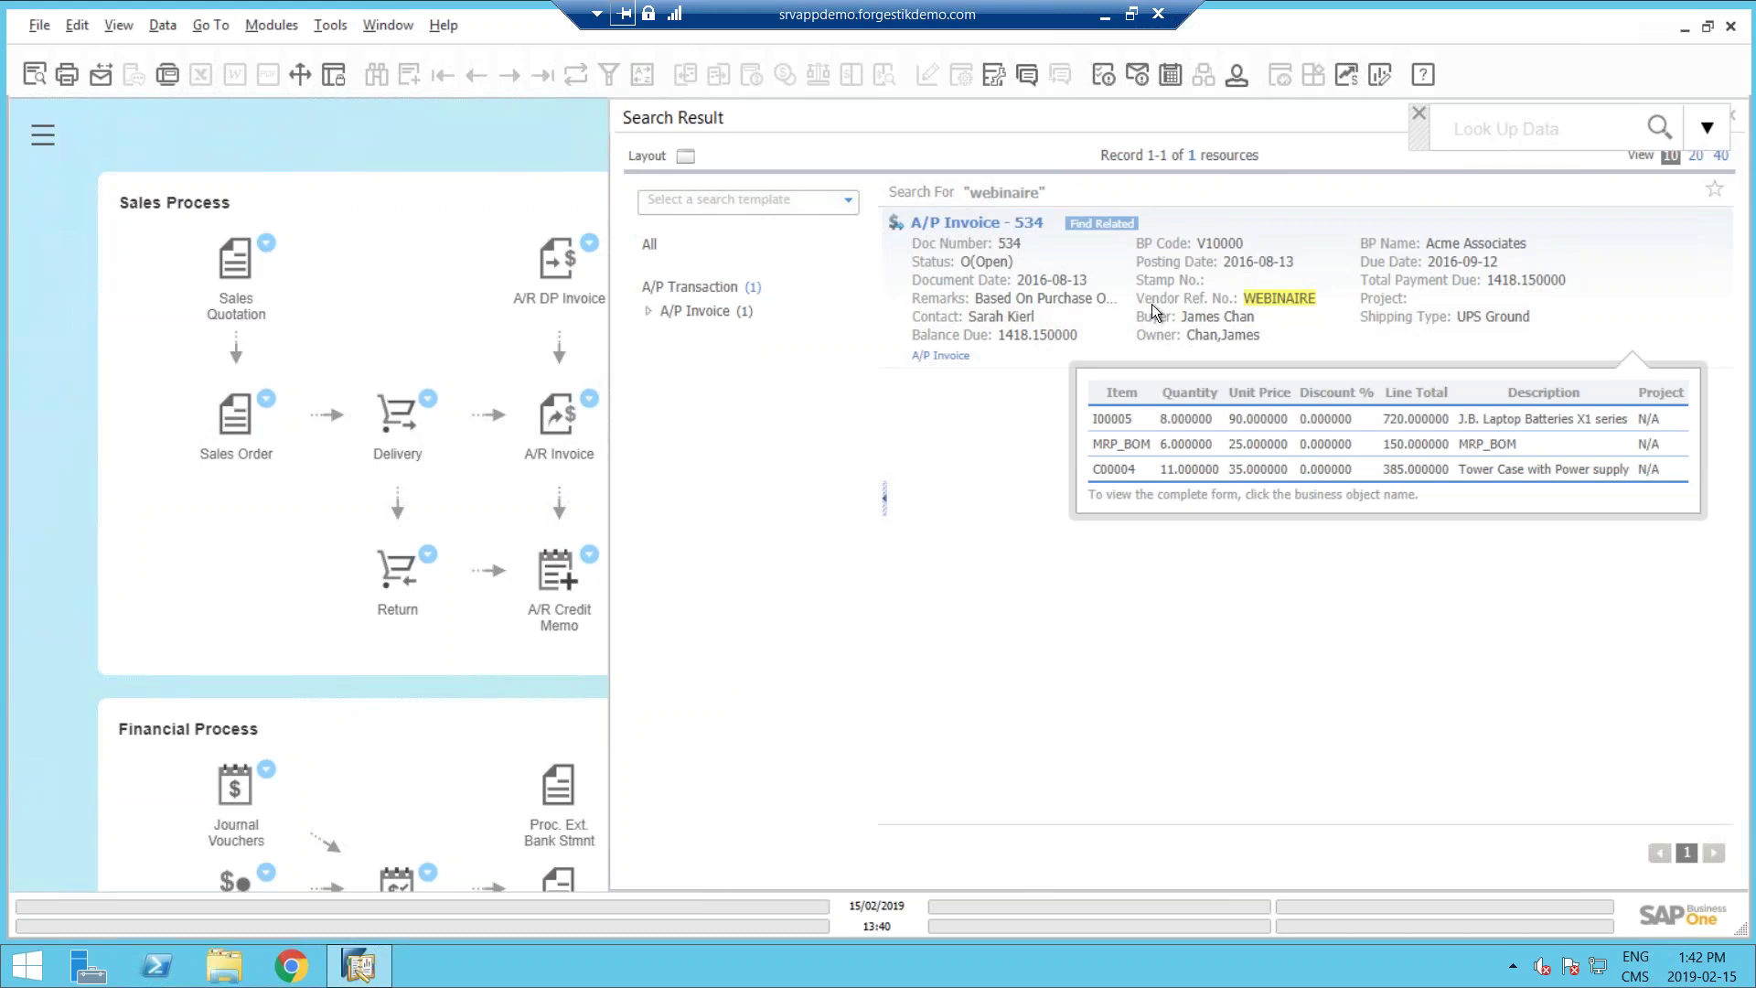
Close the search results and browse the Sales - A/R module's entries in the main menu.
left_click(41, 137)
left_click(73, 164)
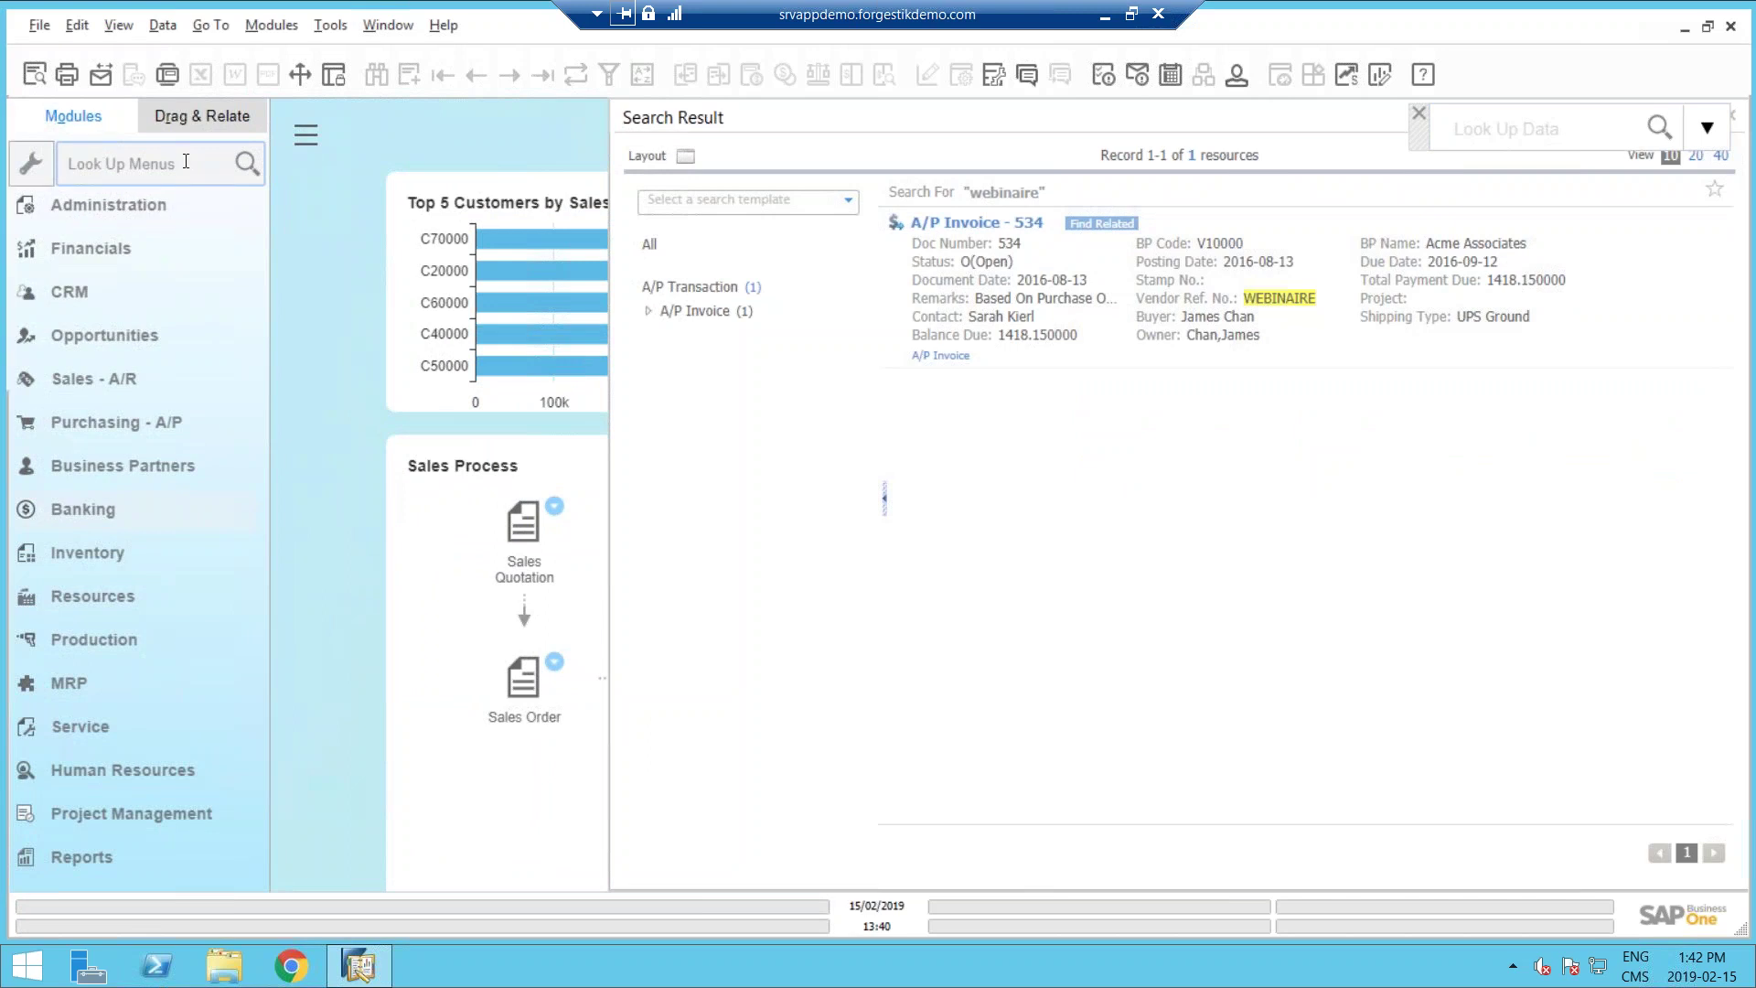
left_click(1734, 119)
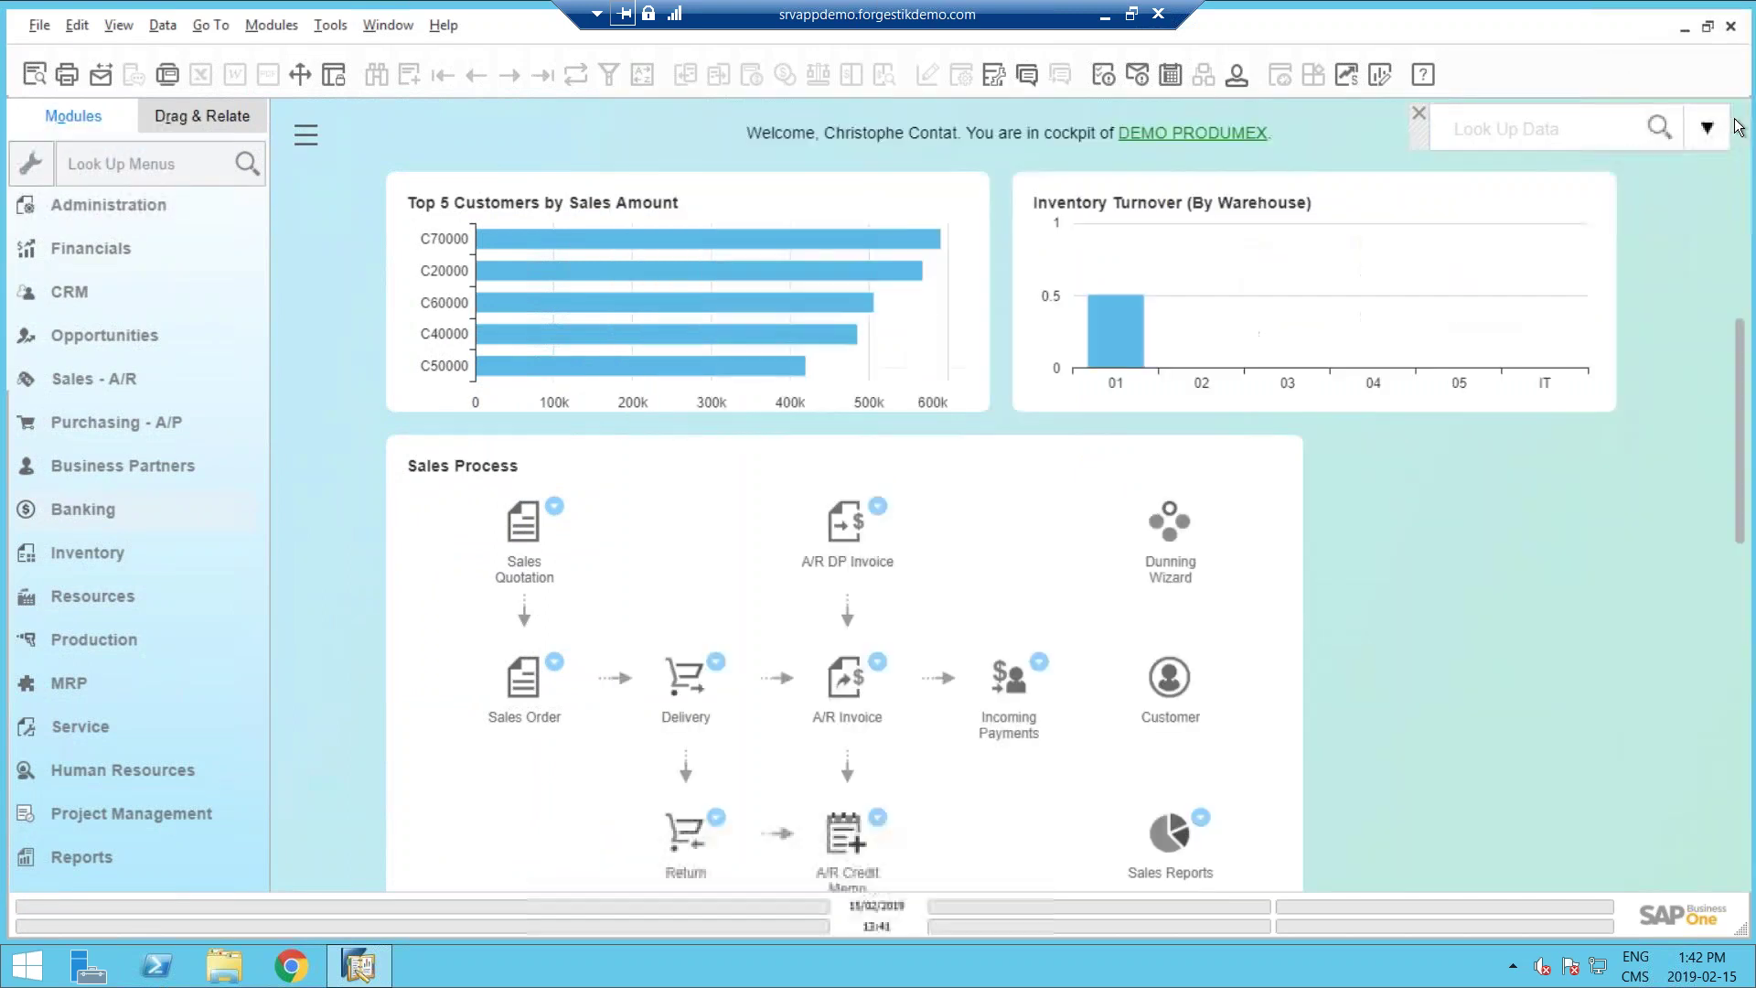
left_click(102, 380)
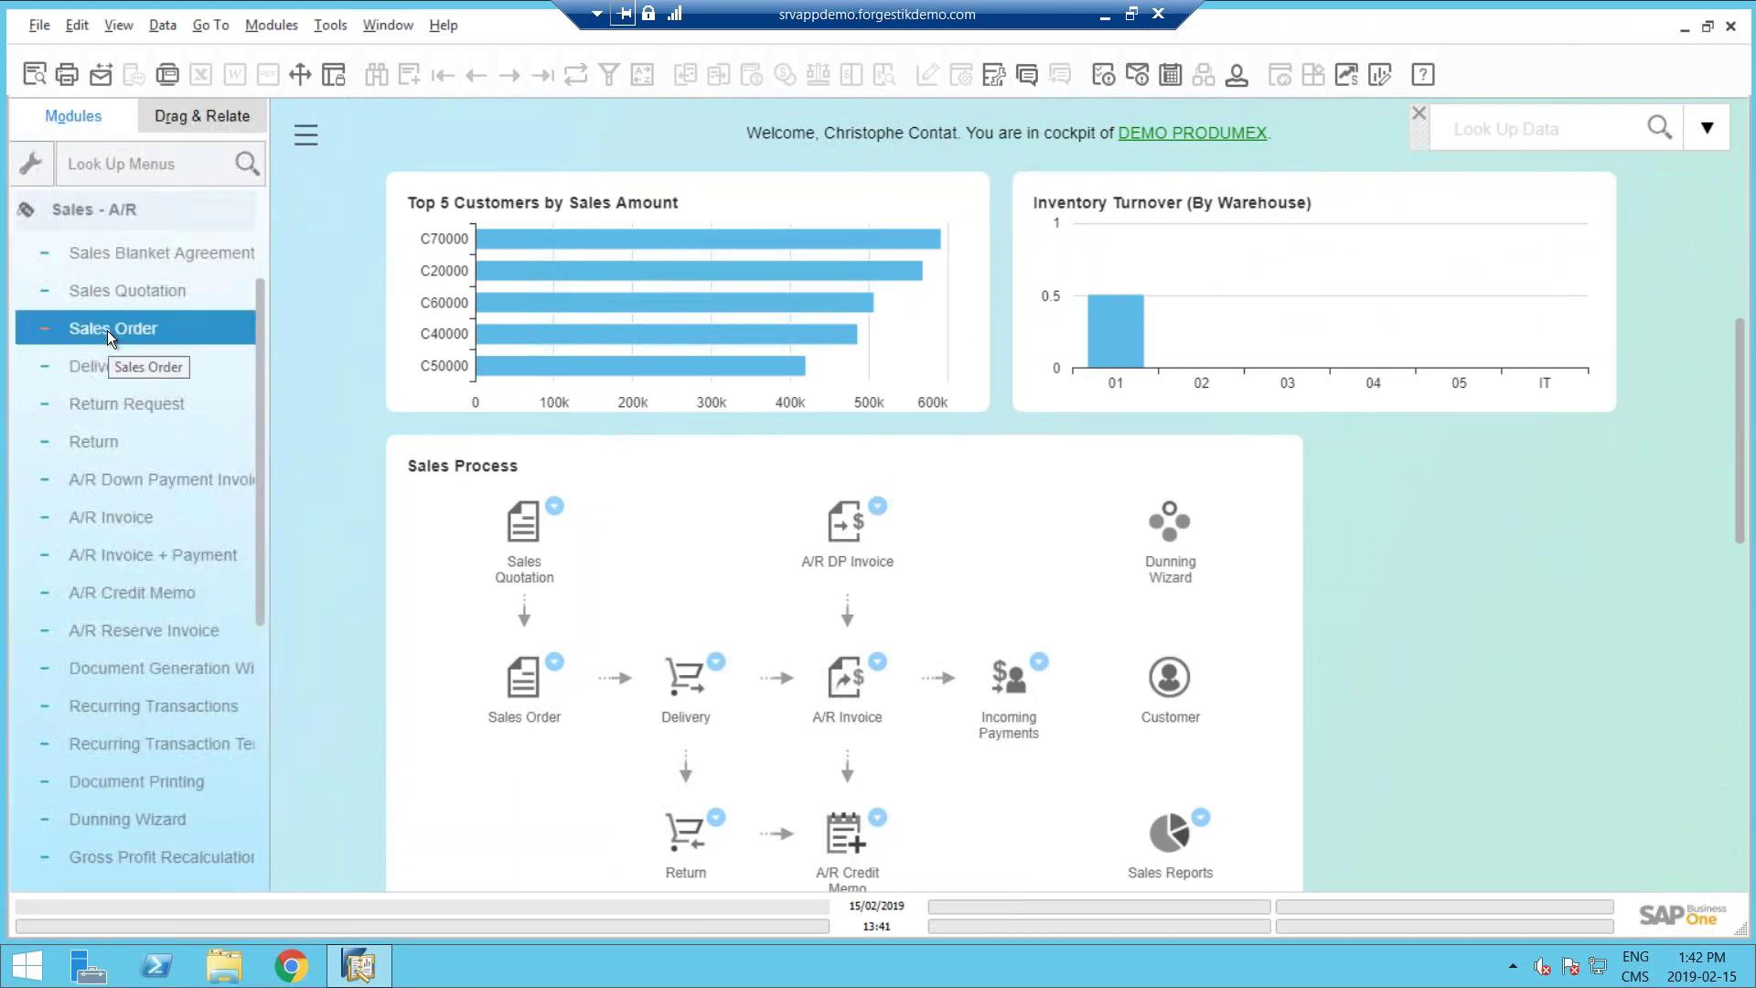
left_click_drag(261, 333, 196, 184)
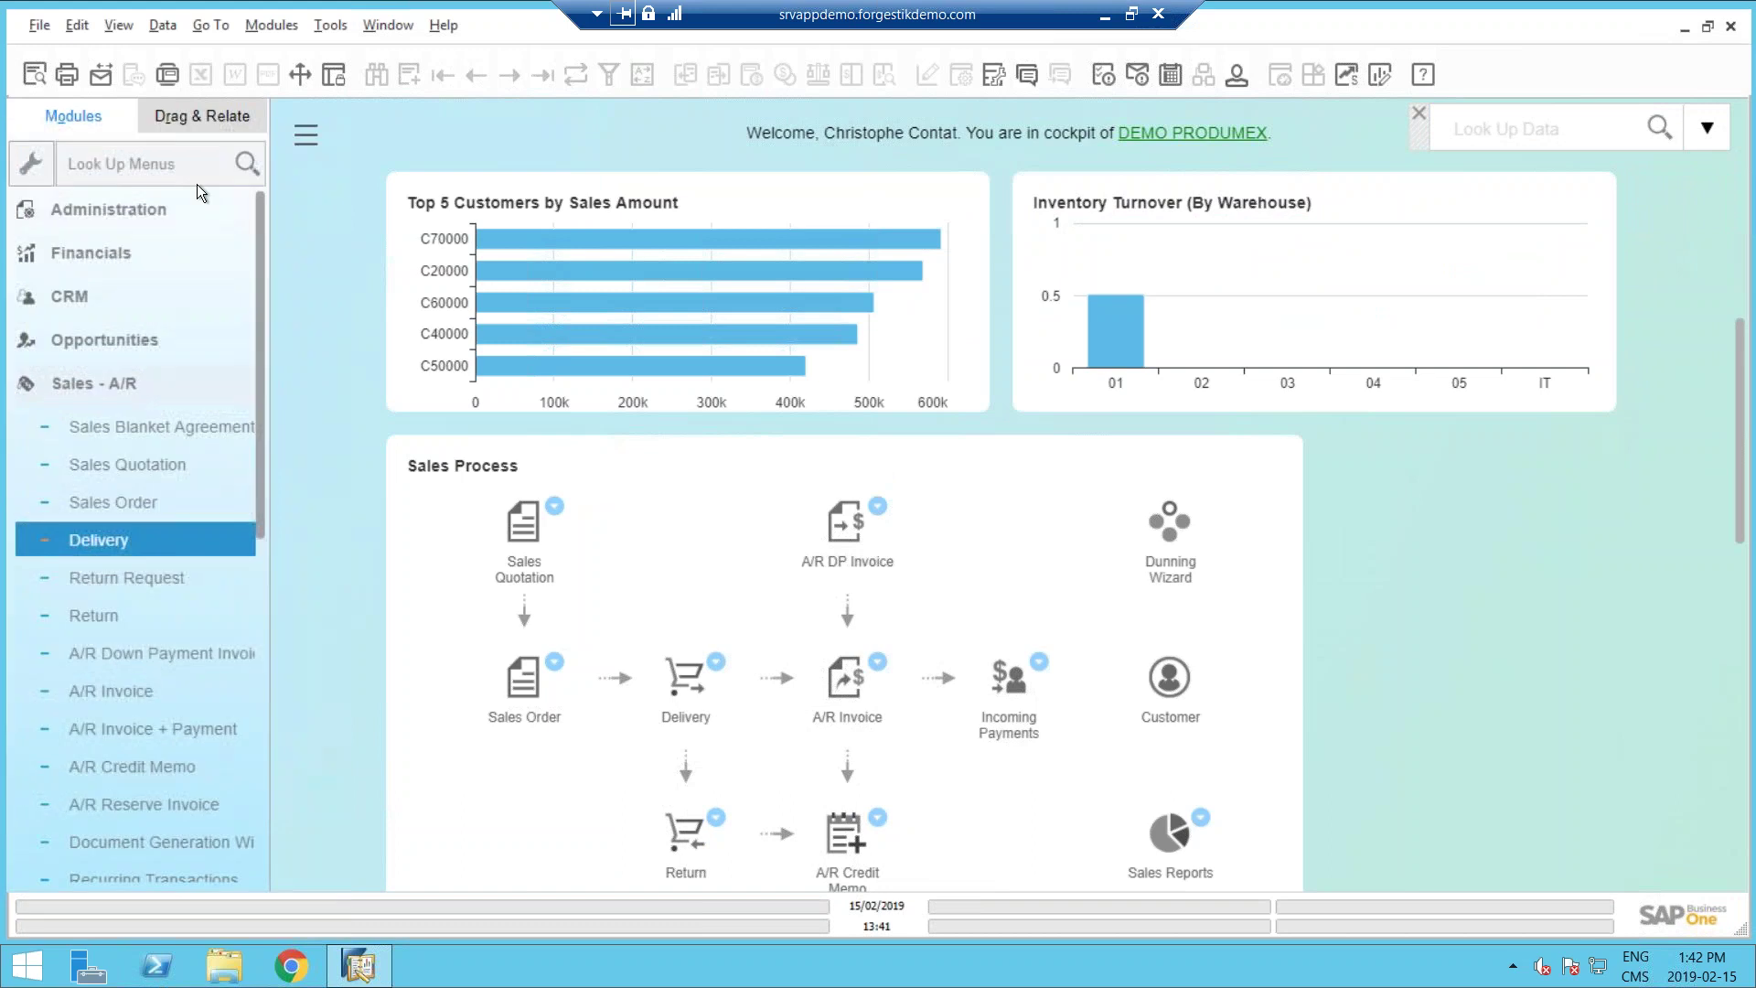
Look up "tax" in the menus, open the Sales Tax Codes setup to view it, and close it.
left_click(196, 182)
type("ta")
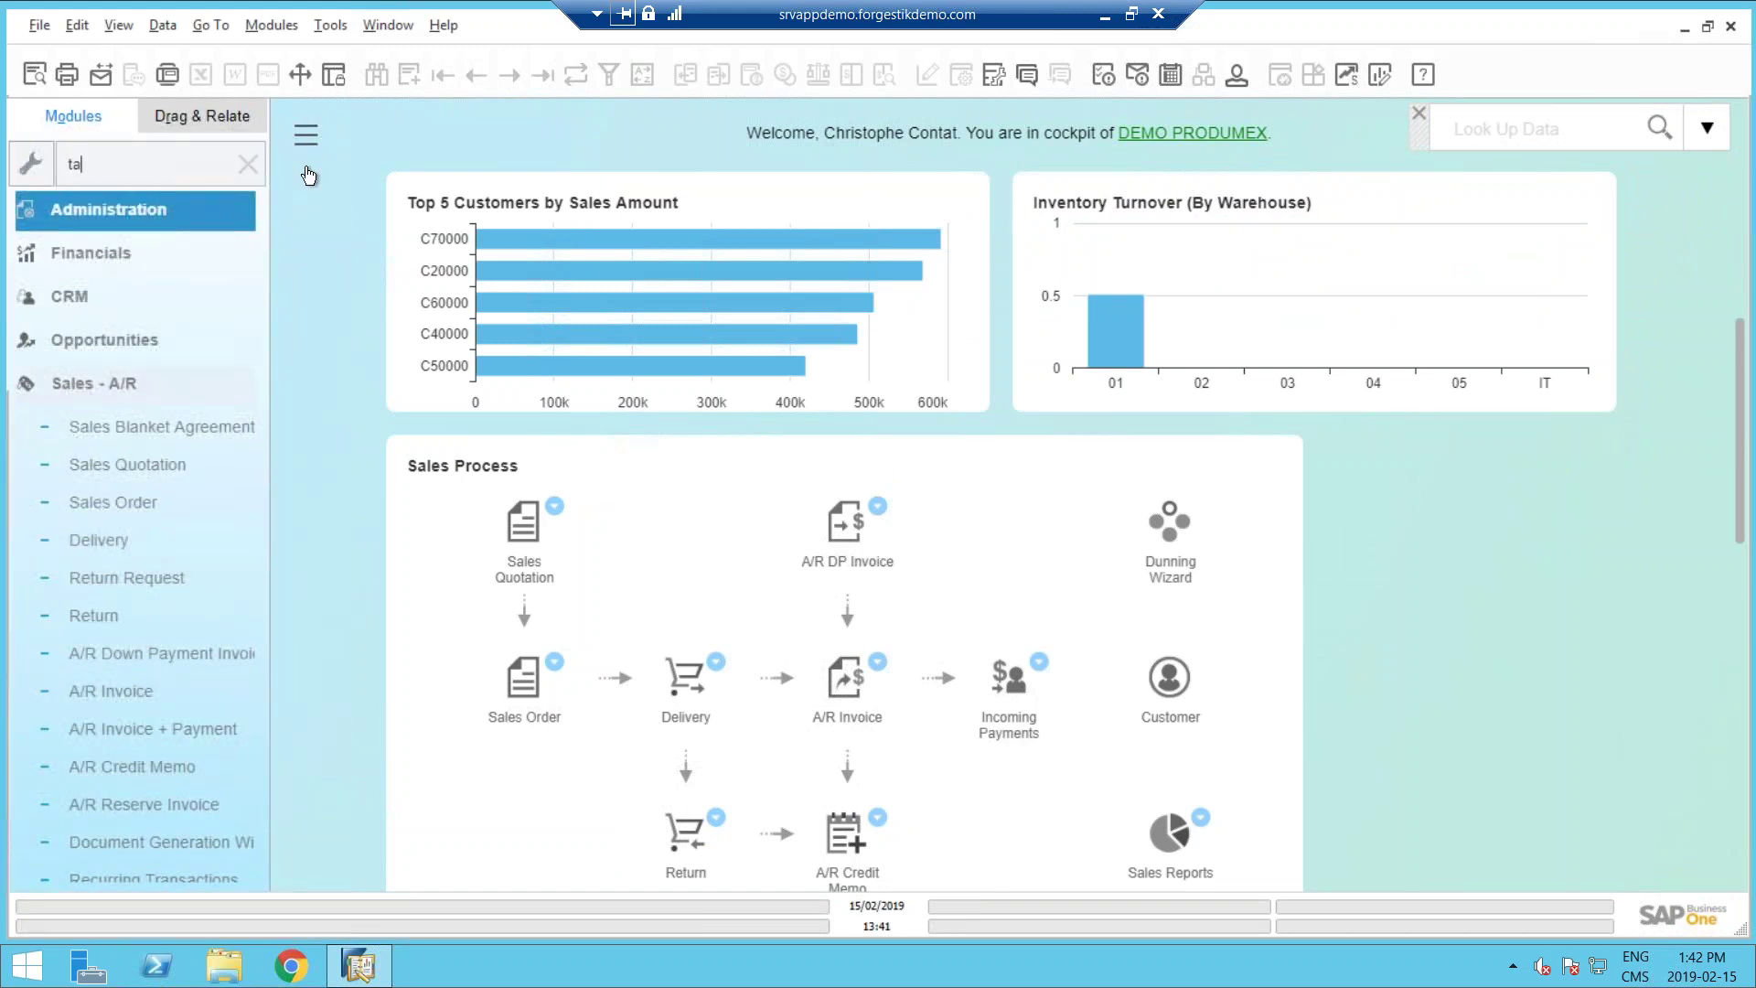
type("x")
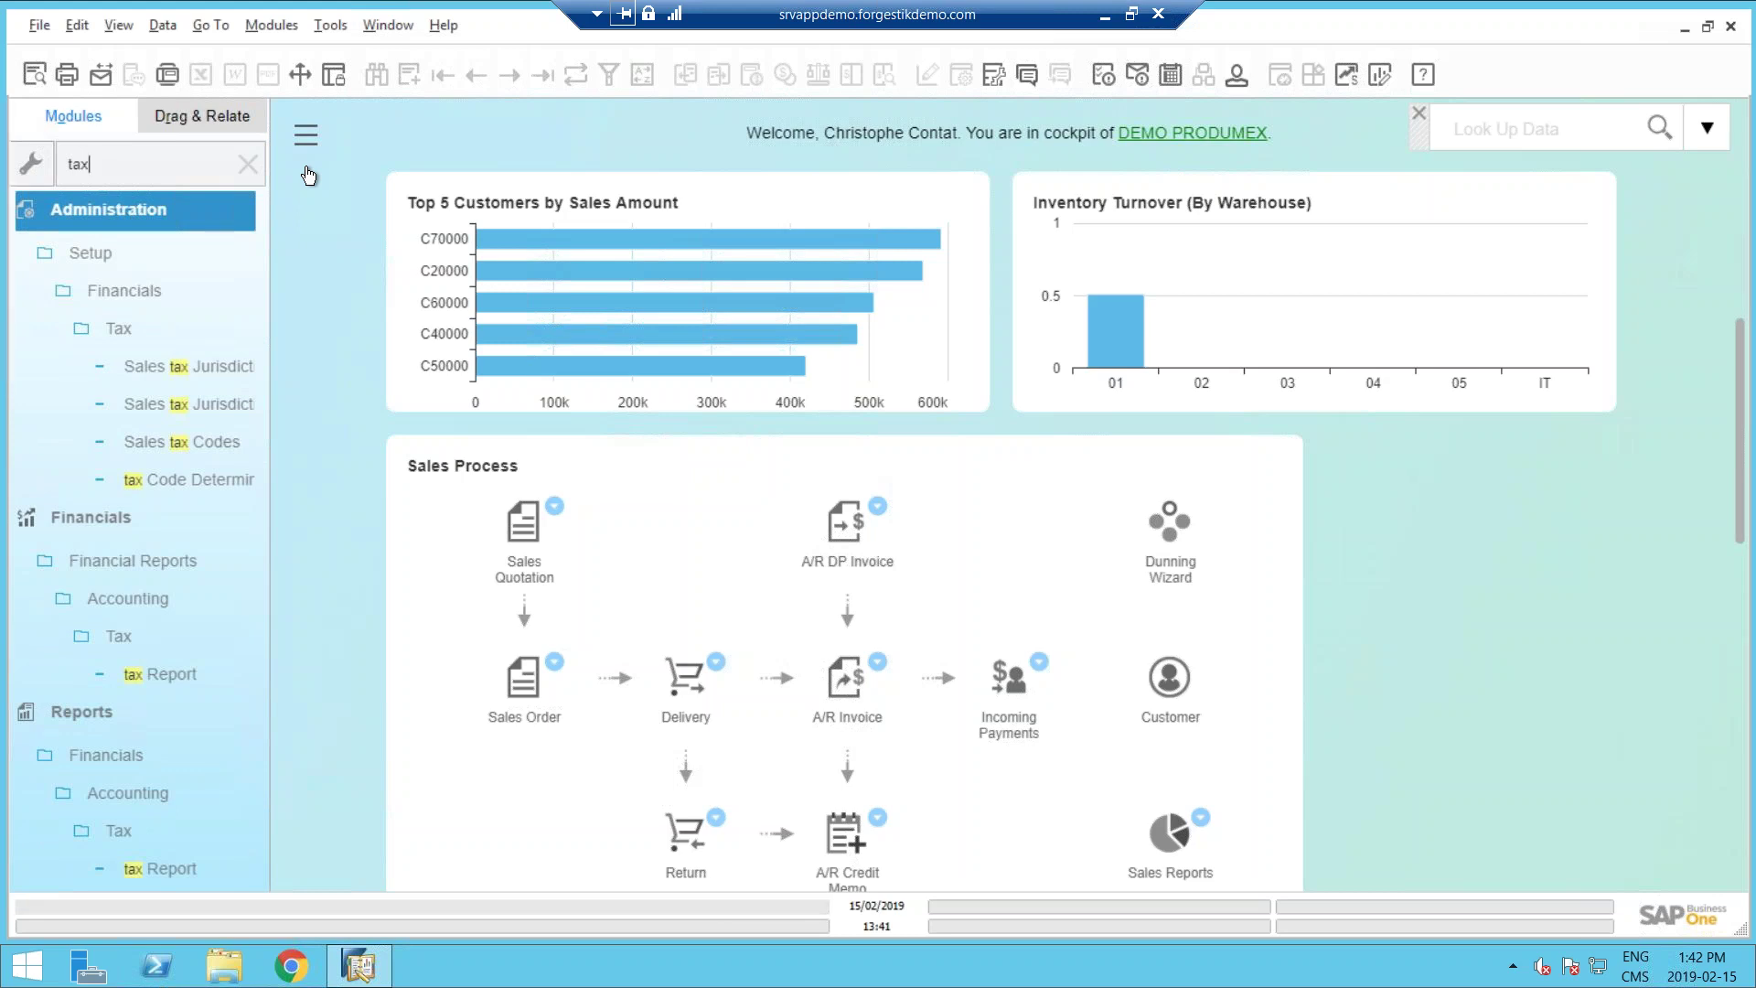
left_click(176, 443)
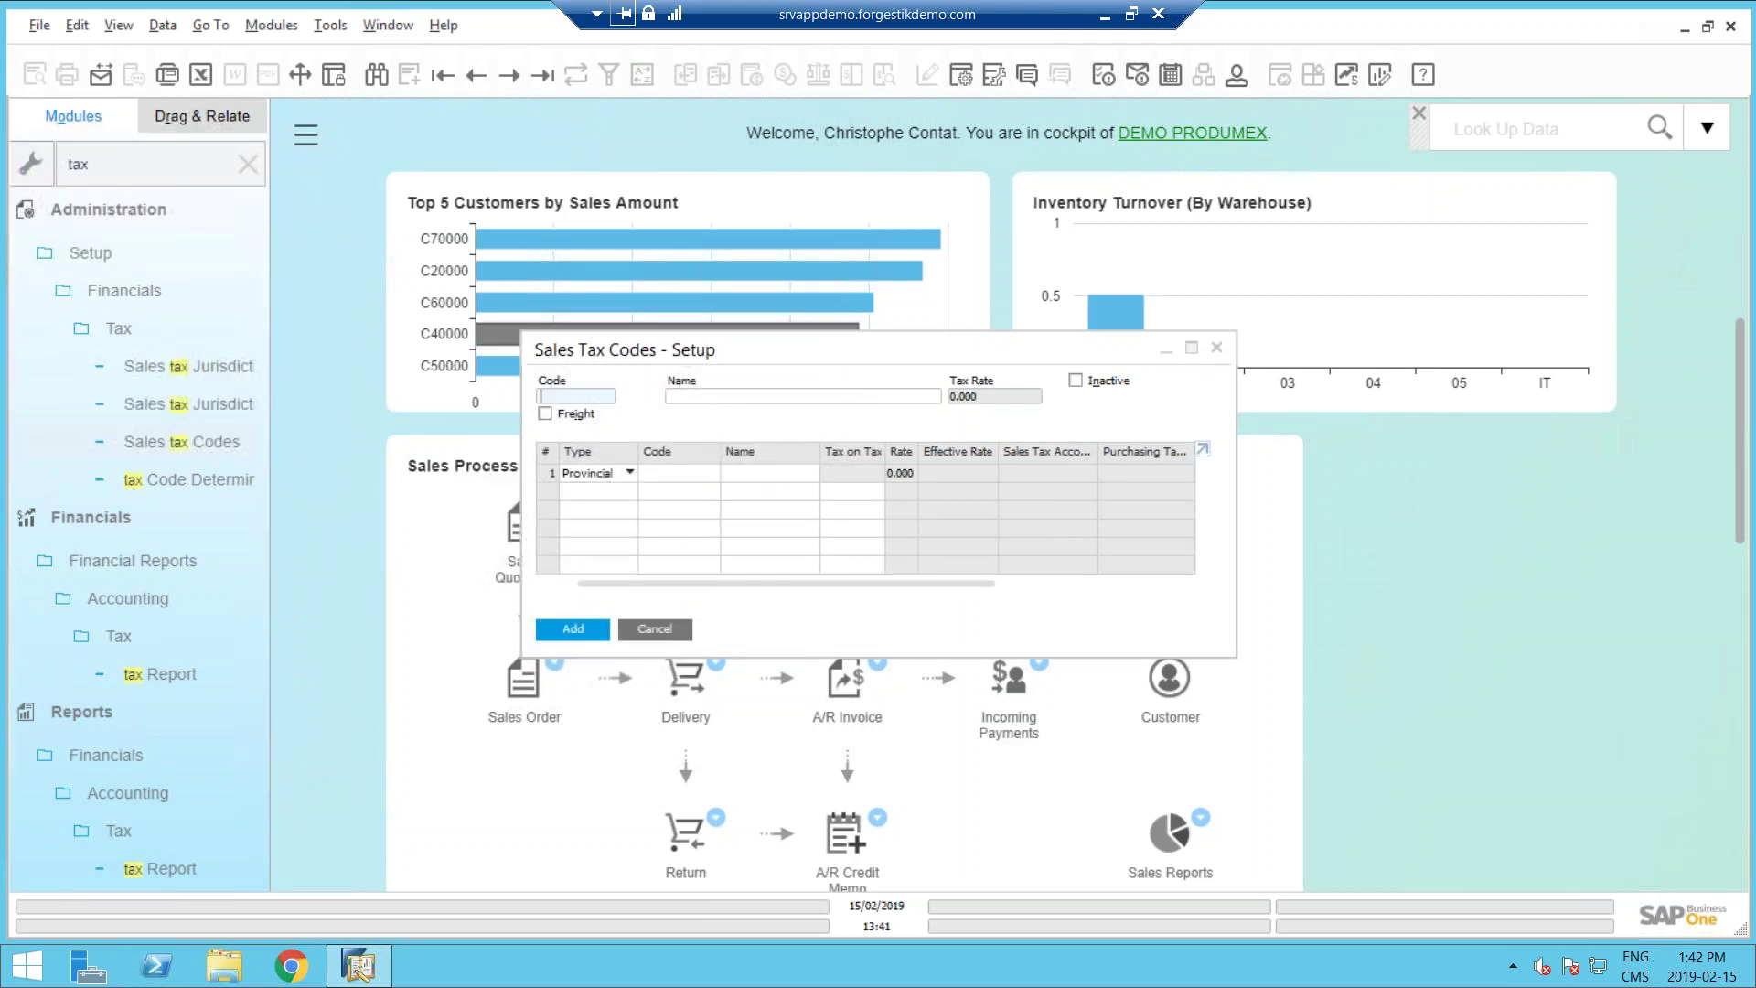
key("Escape")
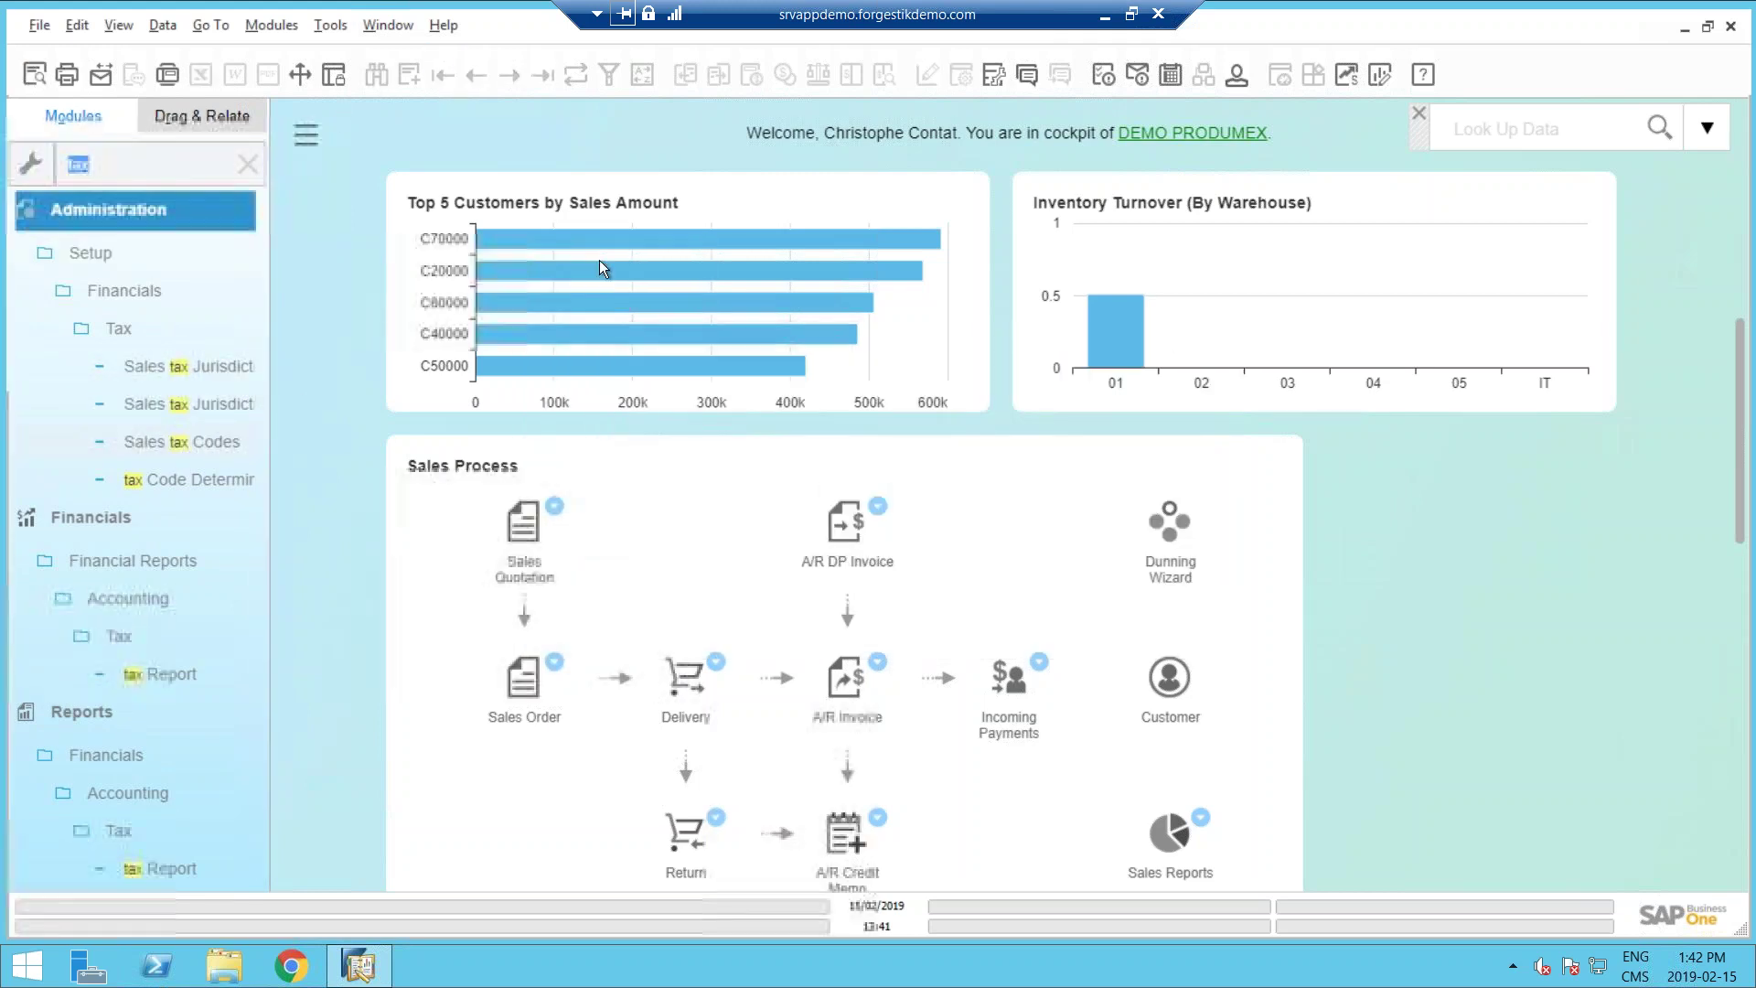
Look up "rep" in the menus to view the report entries.
mouse_move(600, 260)
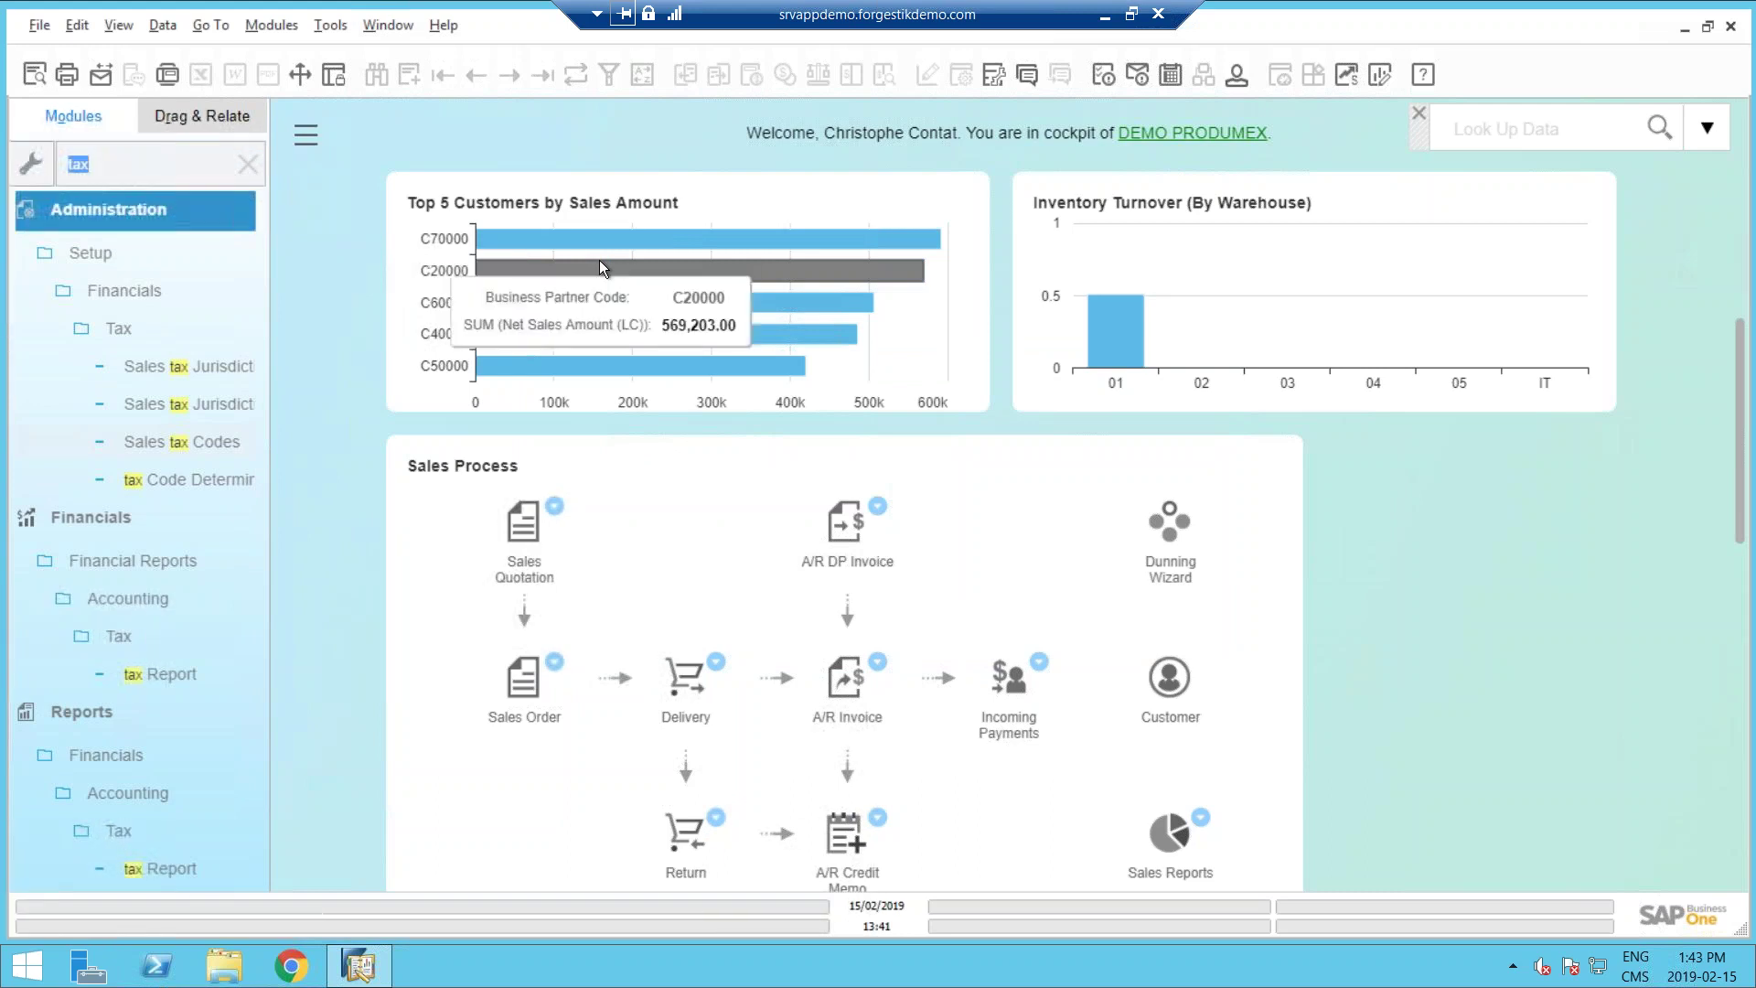
type("tep")
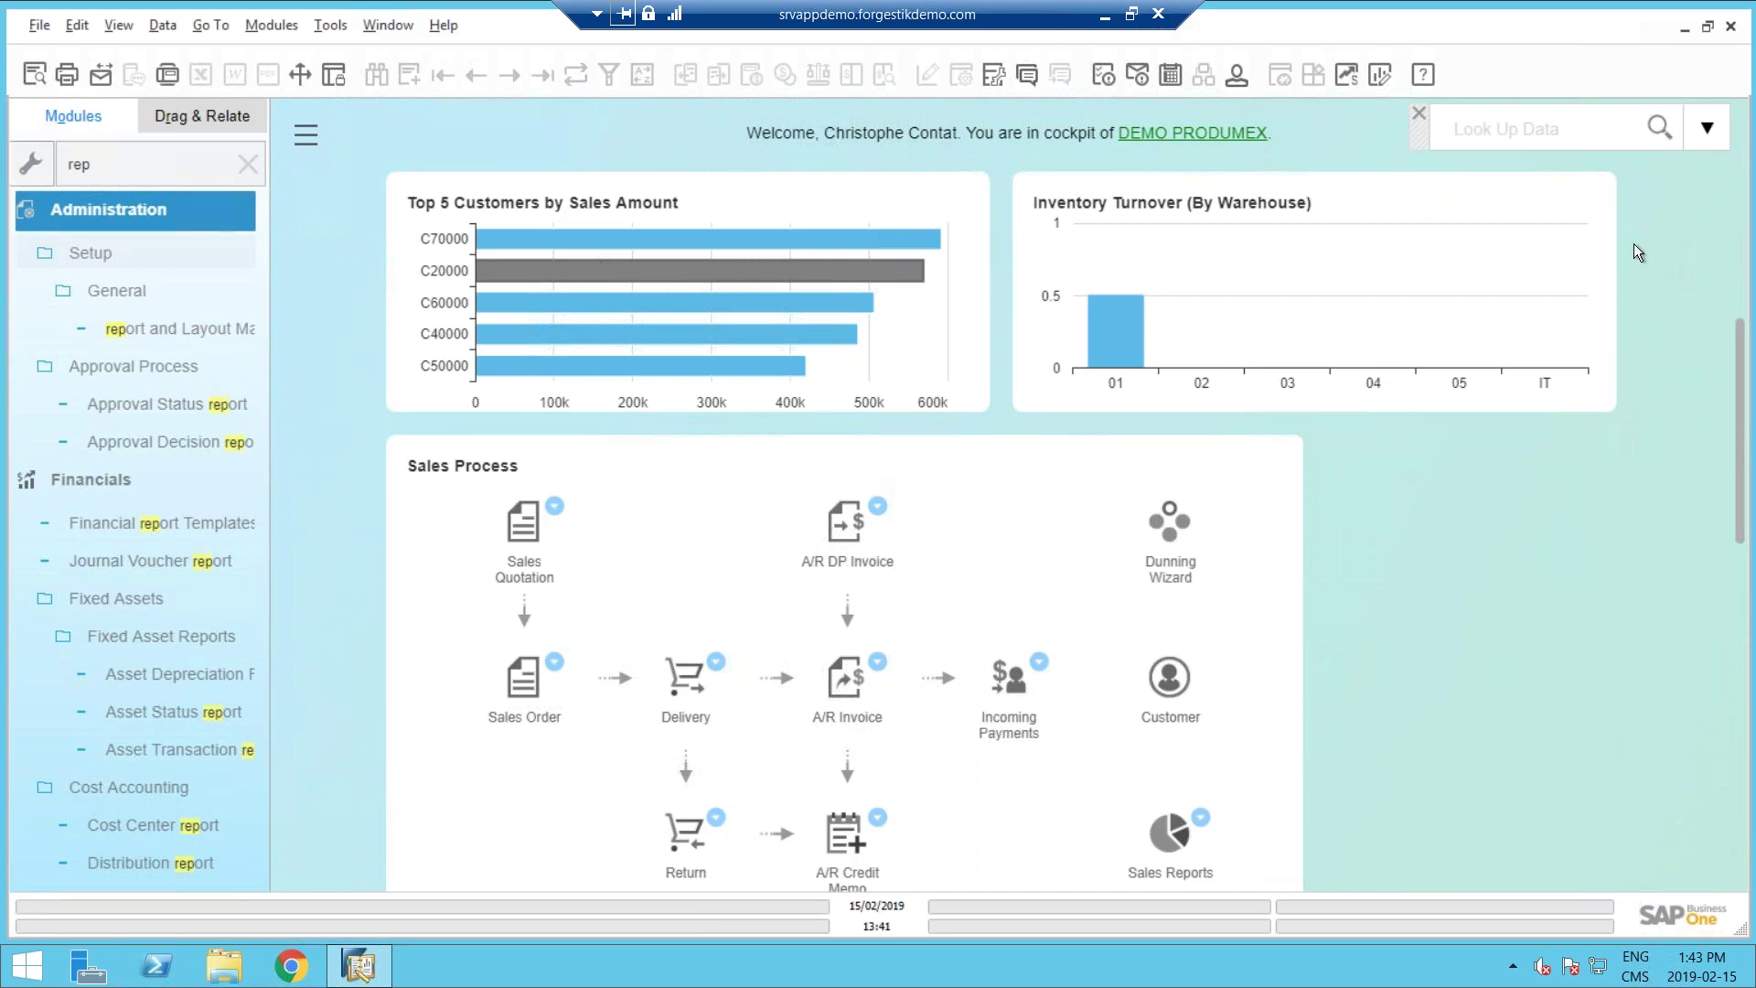
left_click(1588, 123)
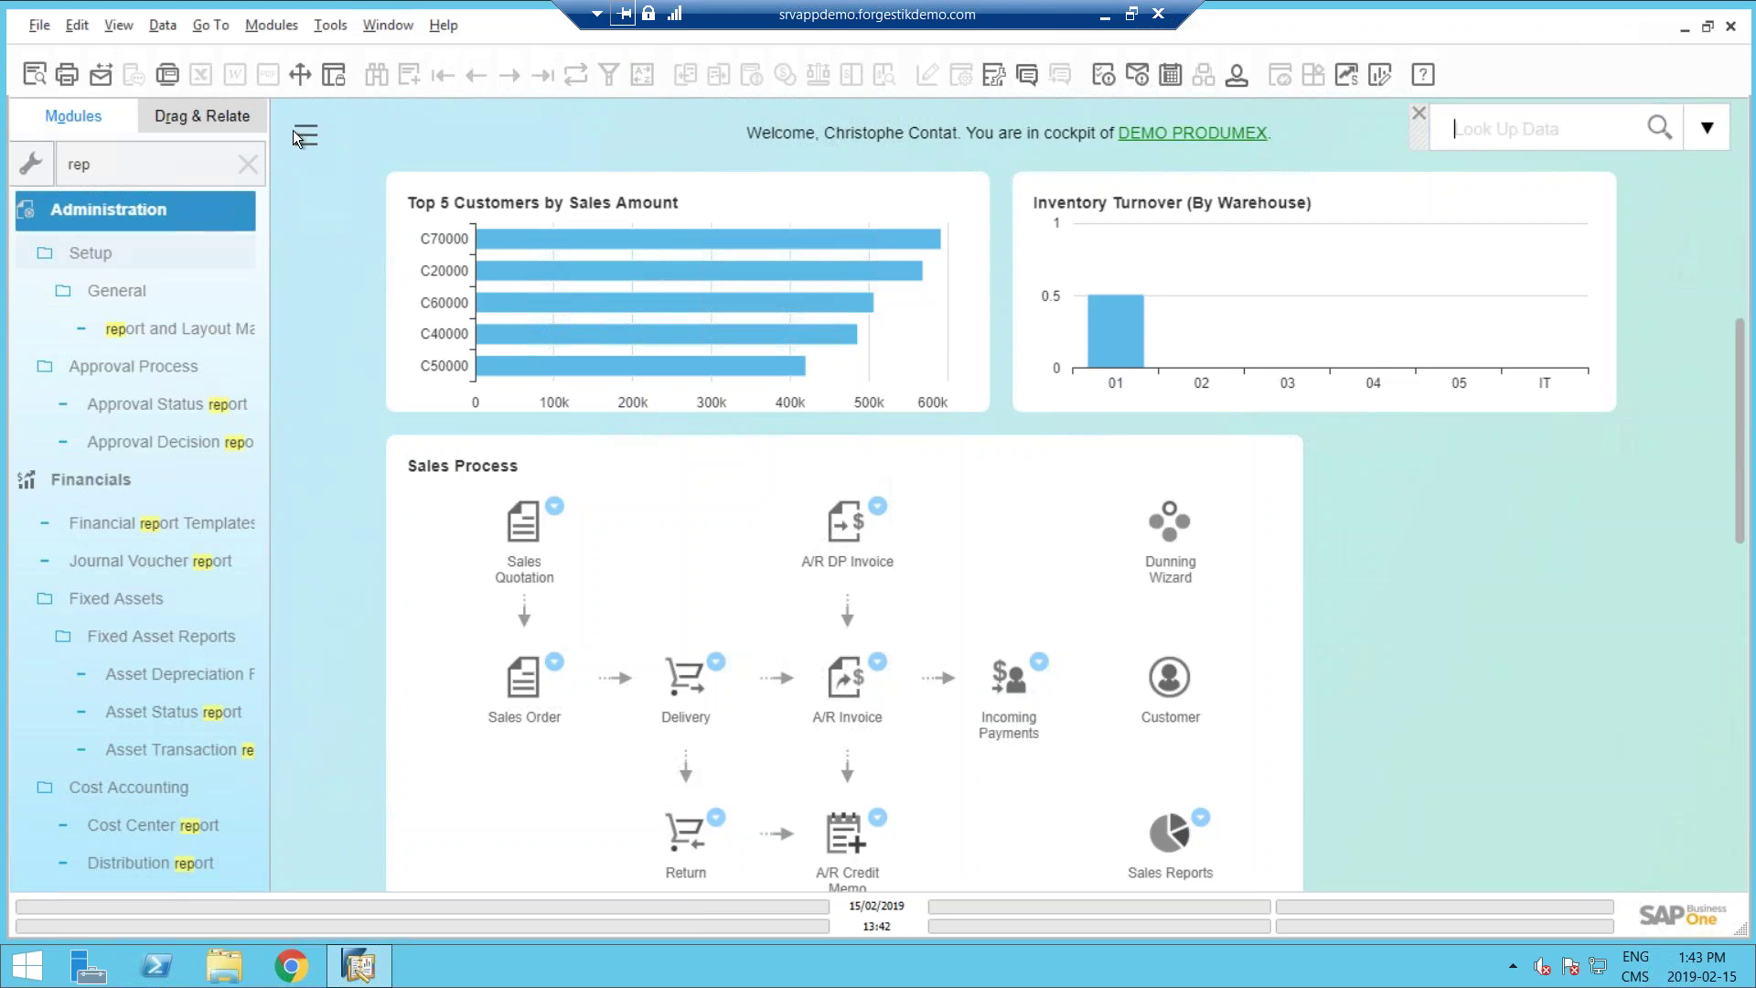
Look up "back" in the menus to find the backorder report, and clear the menu search.
double_click(79, 164)
key("BackSpace")
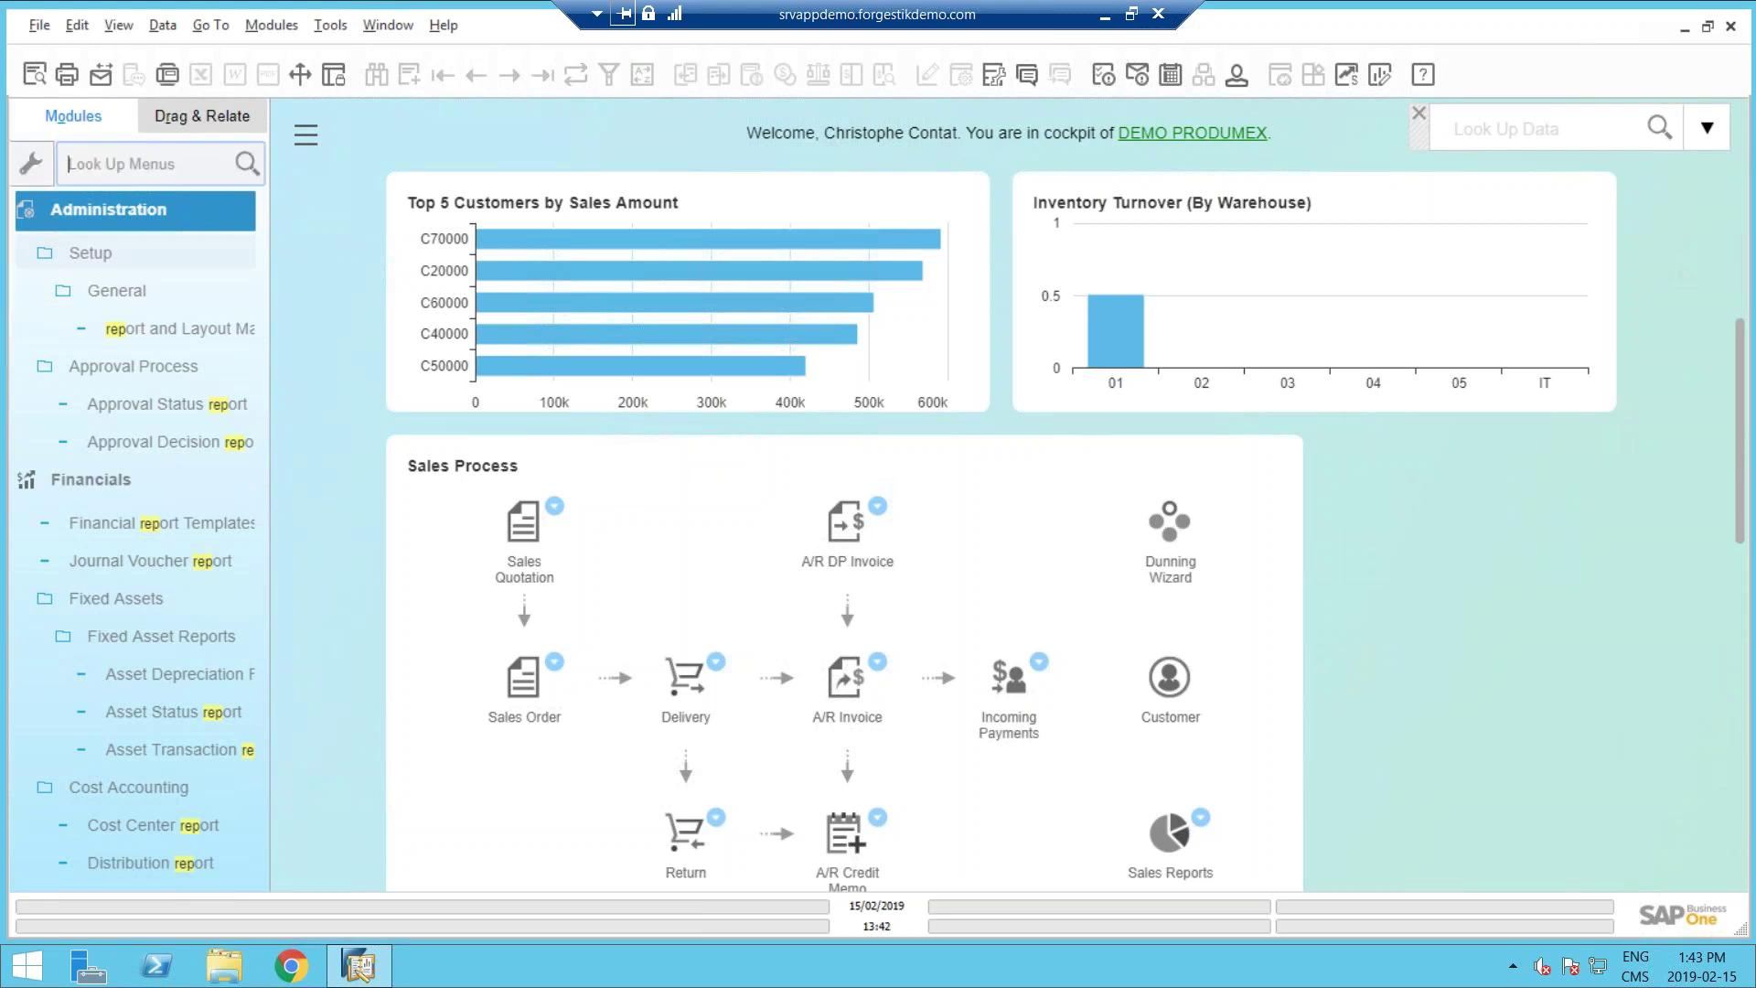
type("back")
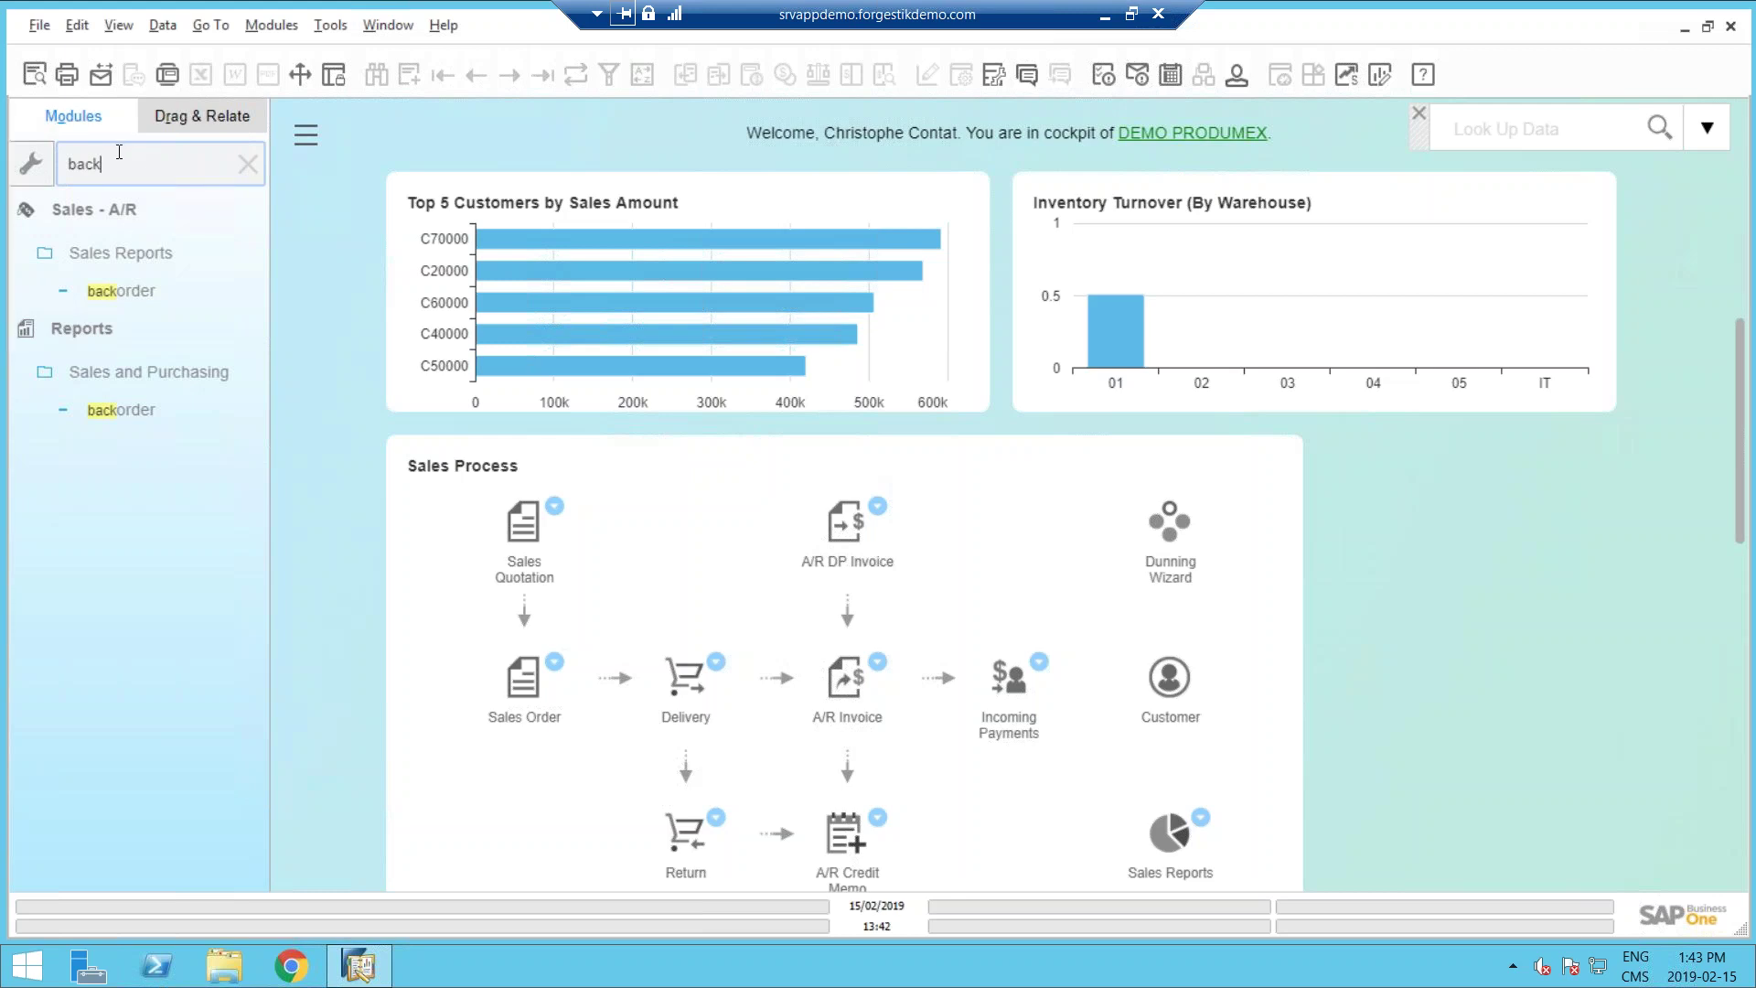
key("ctrl+a")
key("BackSpace")
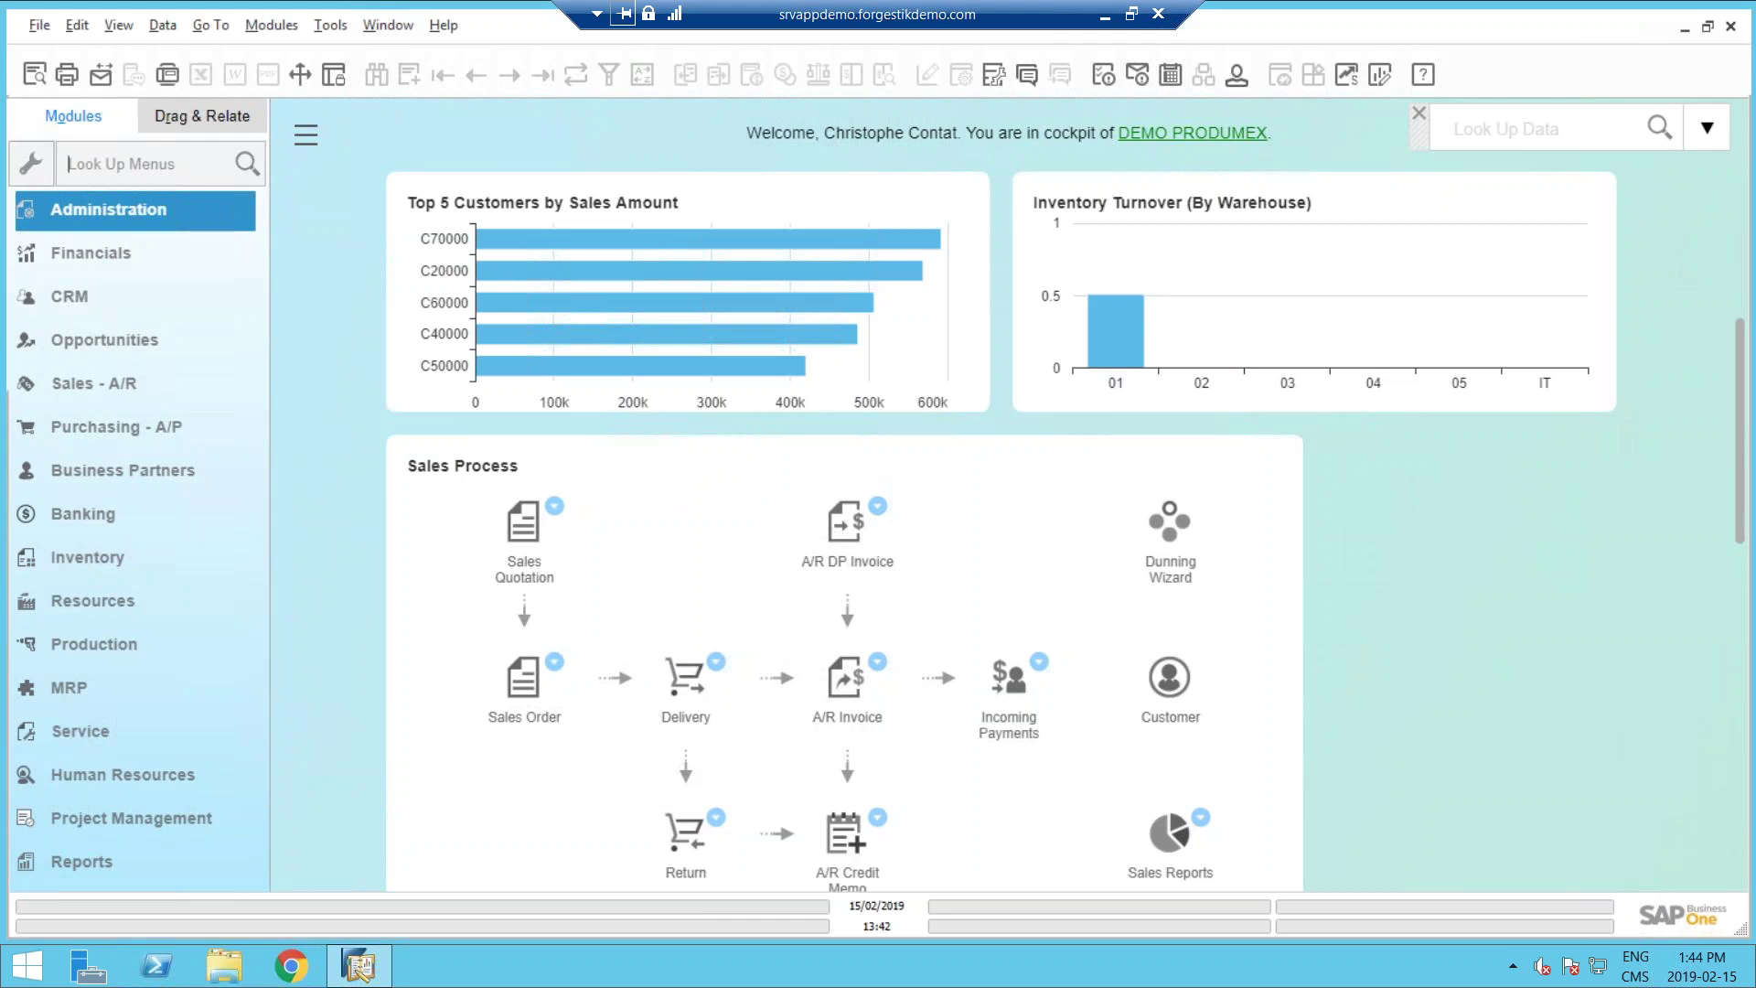
Open the latest sales order from the Sales - A/R module, view its customer's master data, and close that record.
left_click(78, 383)
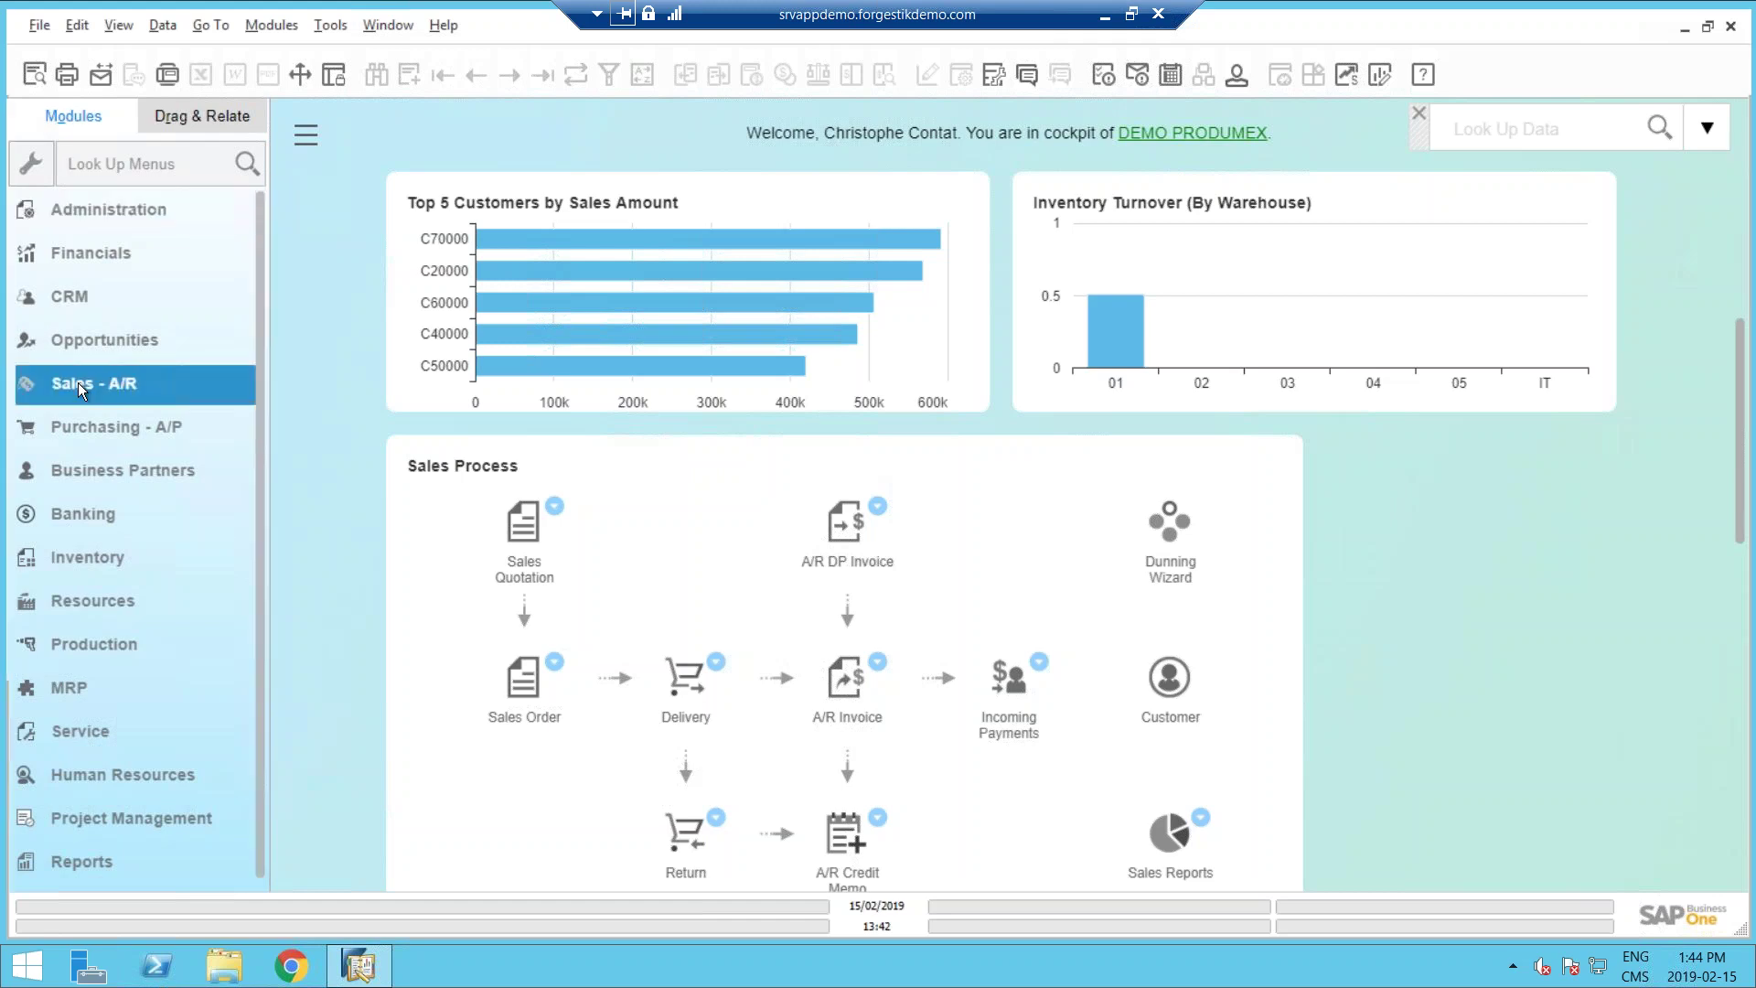
left_click(113, 329)
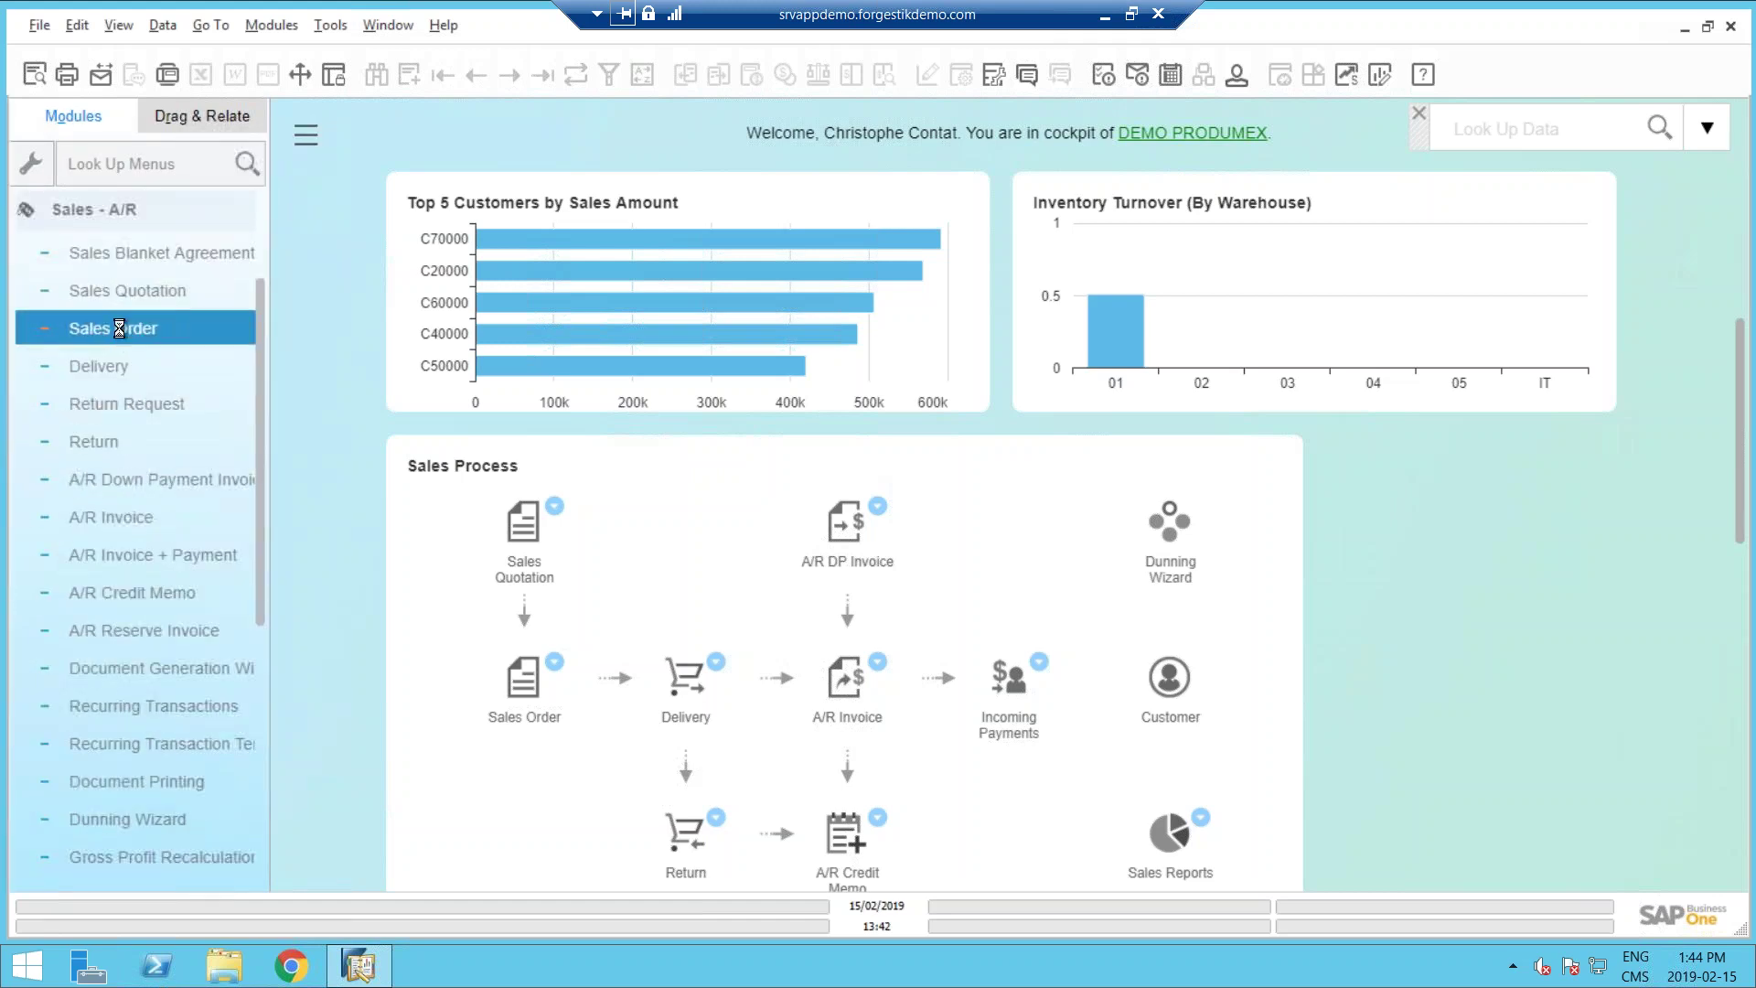
left_click(465, 83)
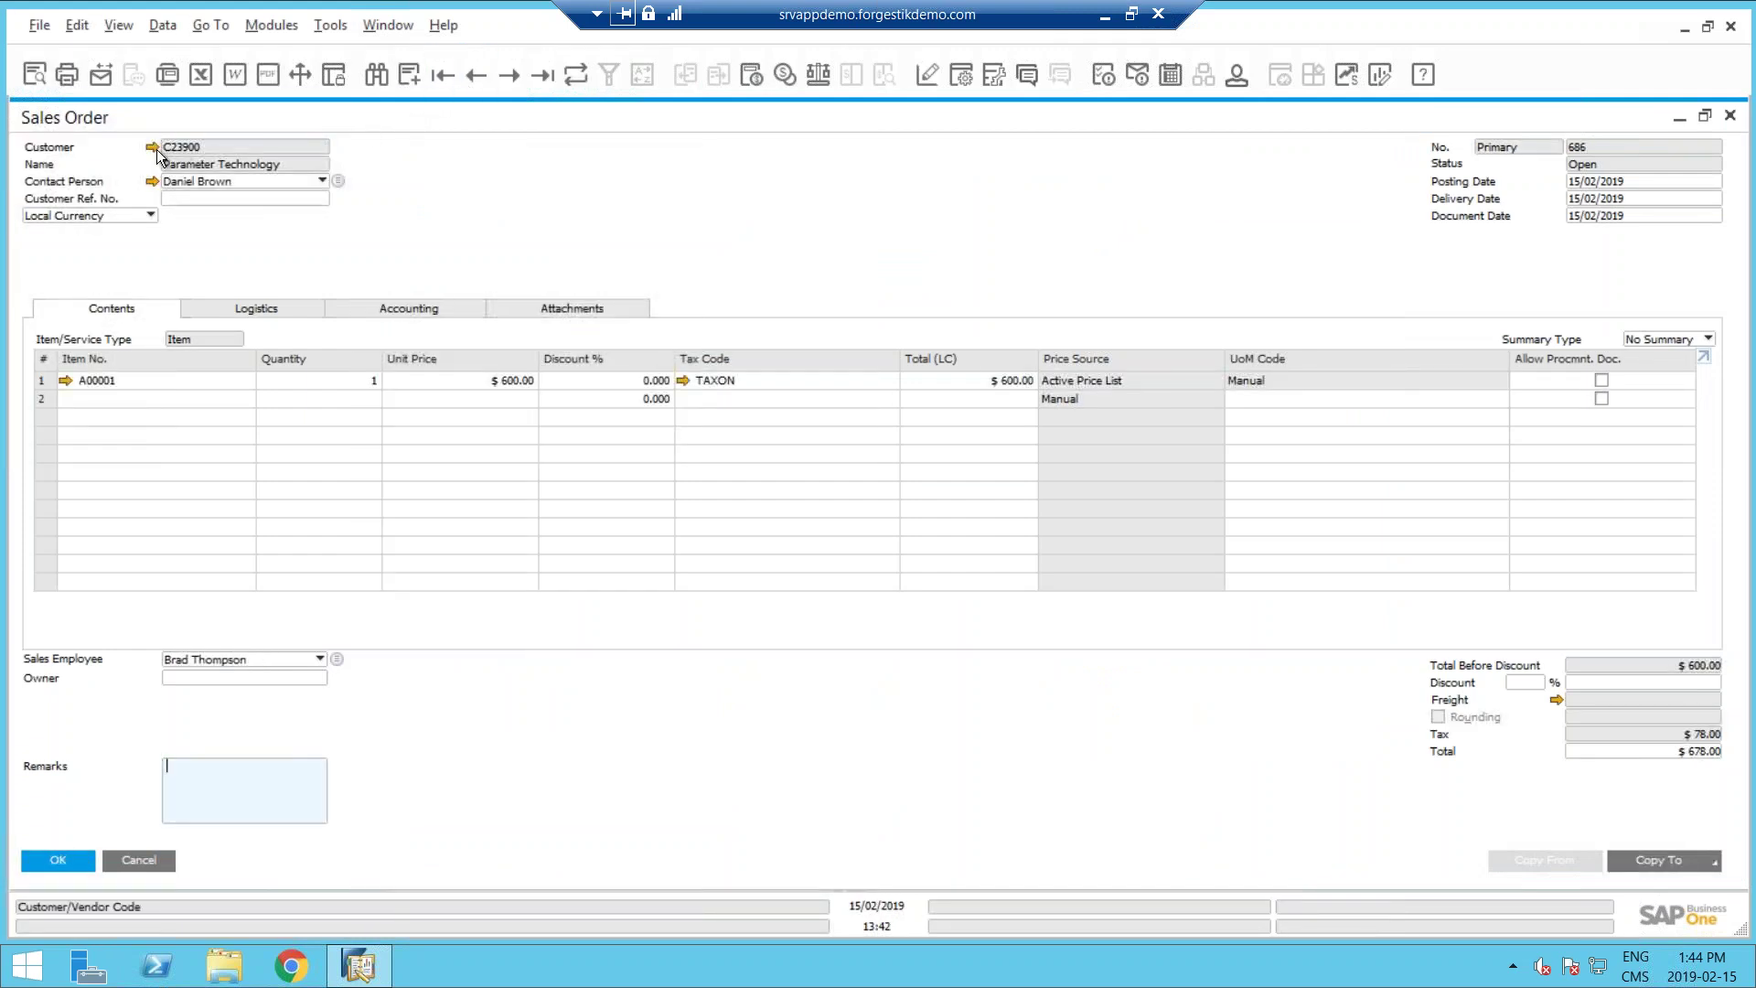
mouse_move(151, 151)
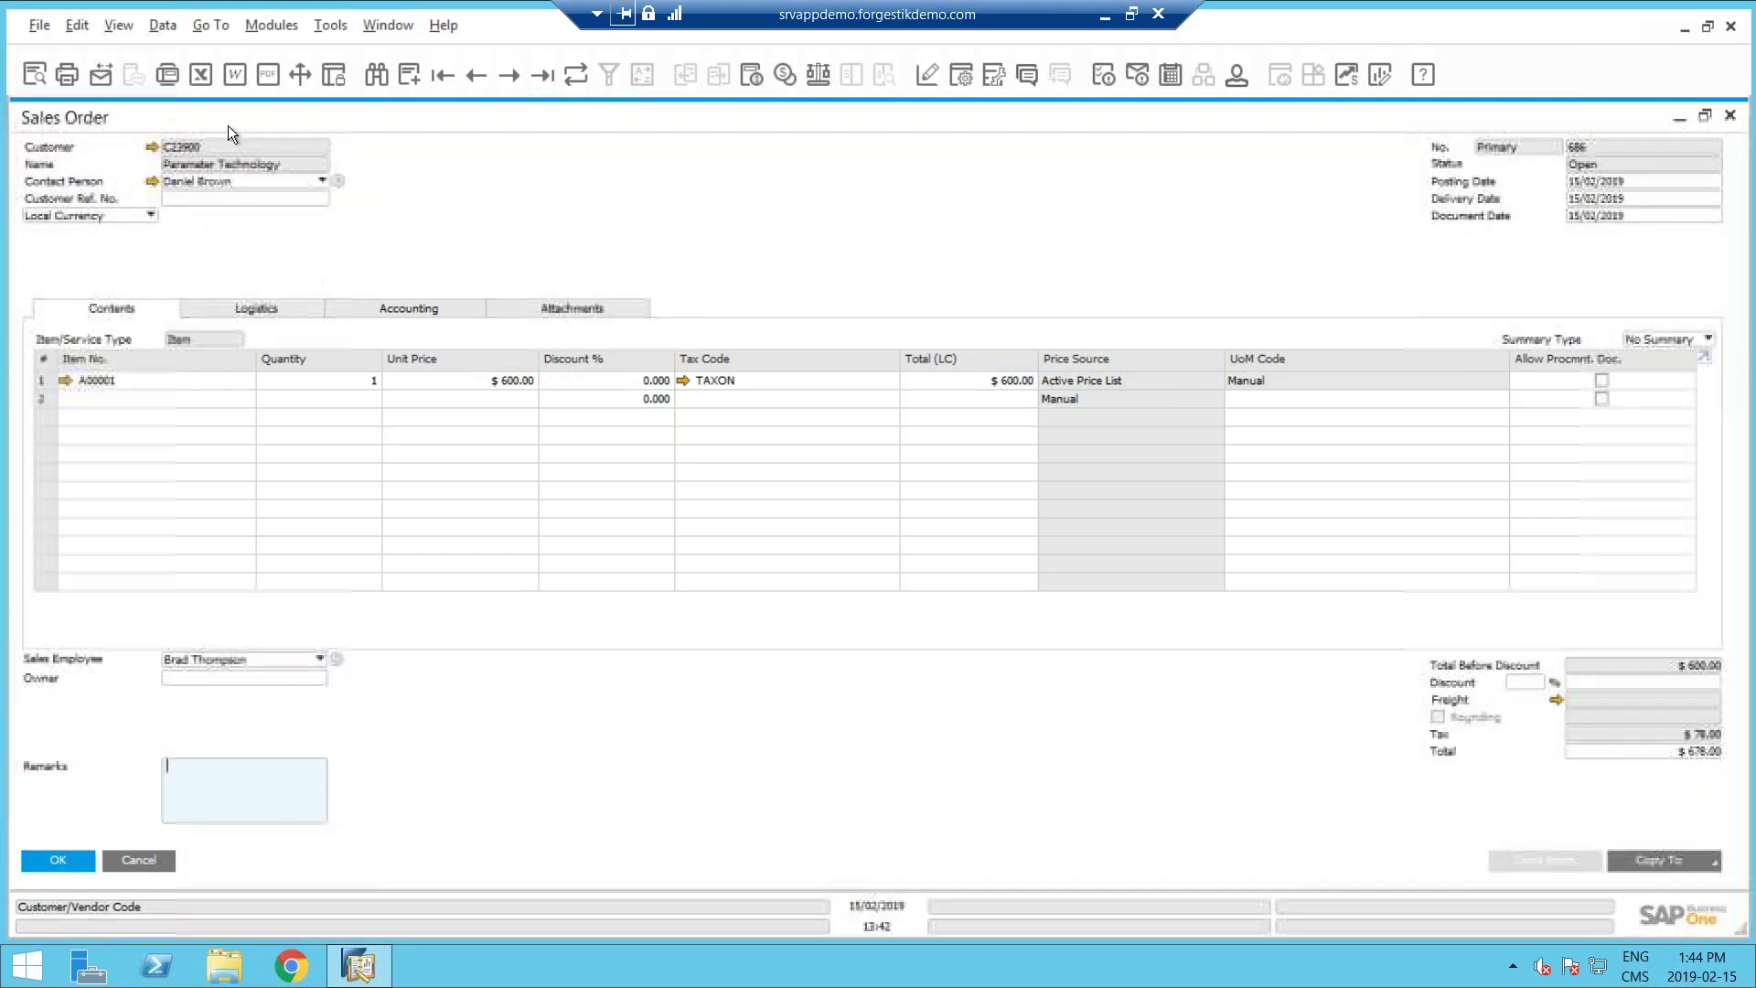
left_click(152, 149)
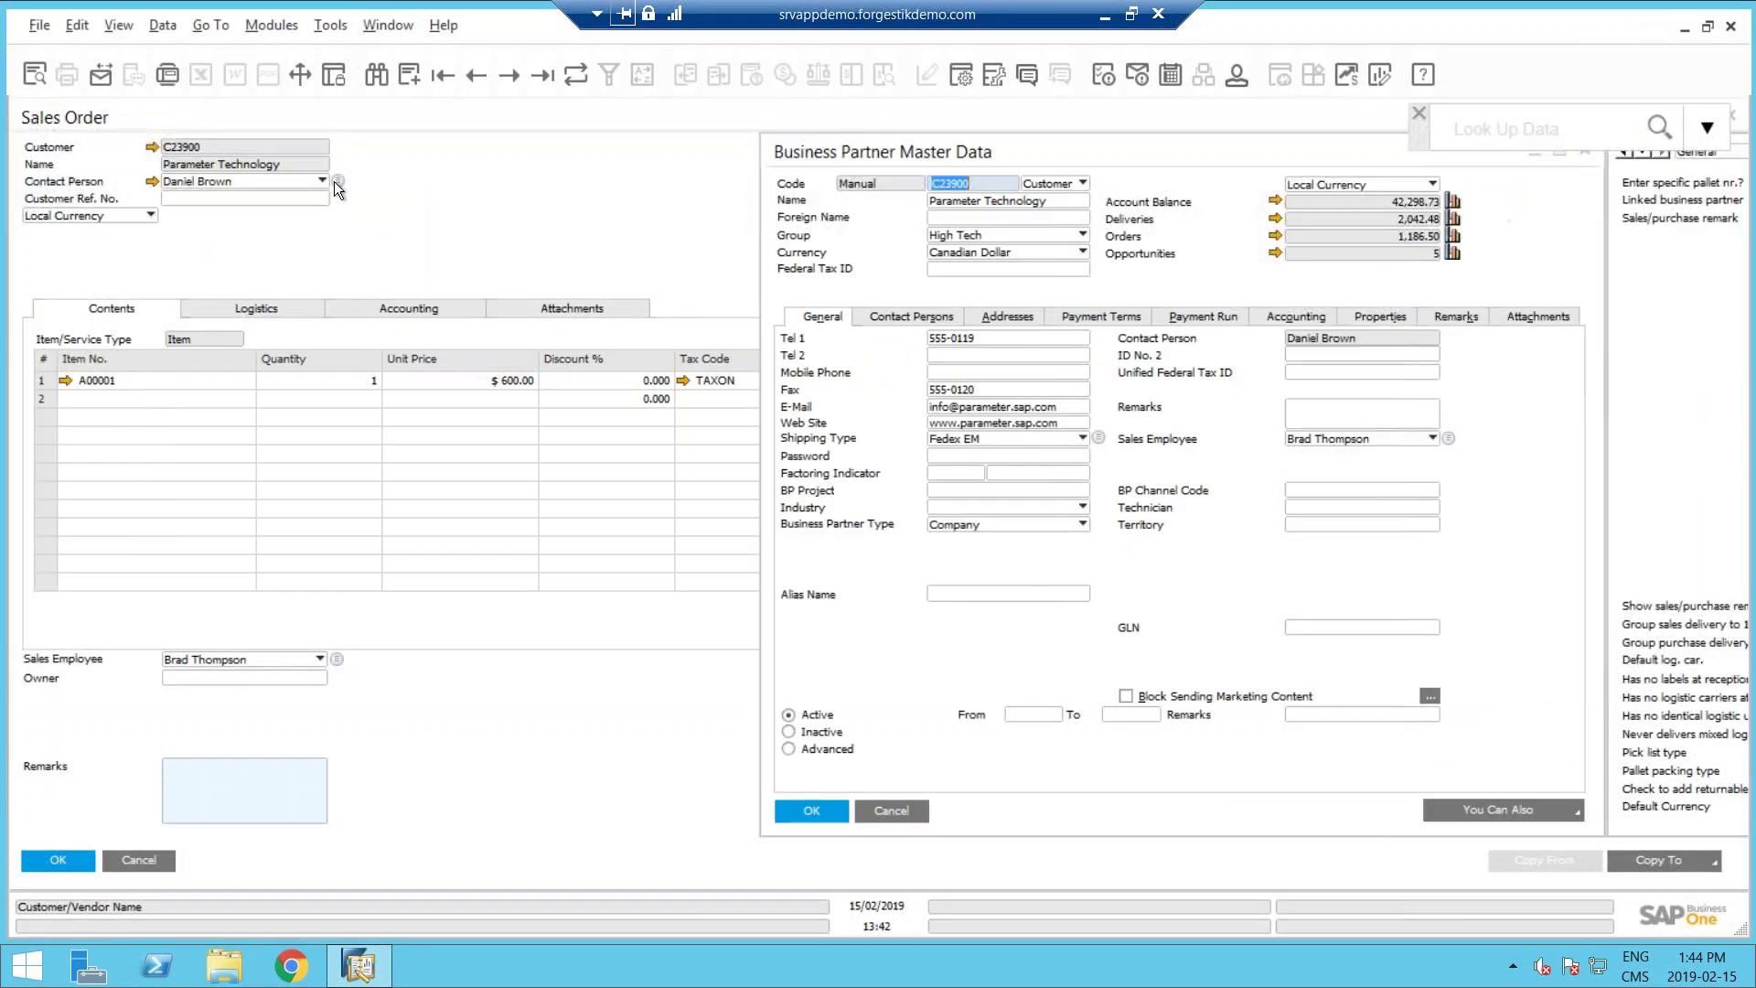
left_click(883, 810)
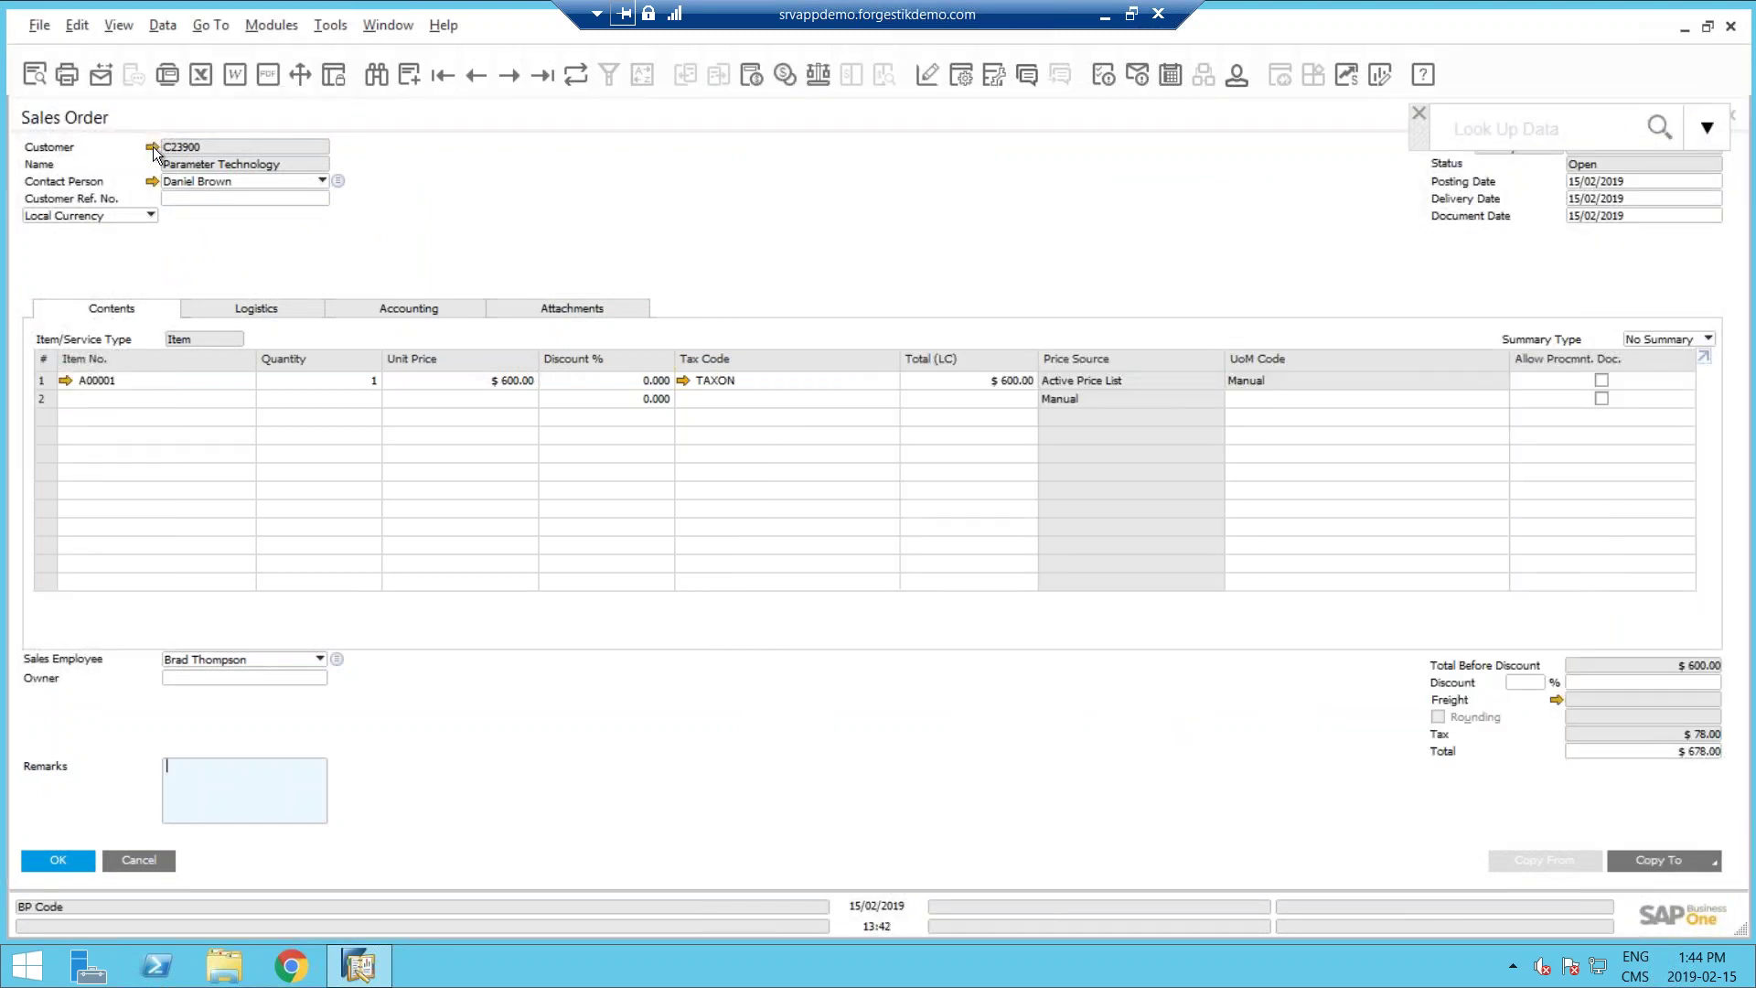
Preview the details linked to the order's customer and item A00001, and close the sales order.
mouse_move(154, 153)
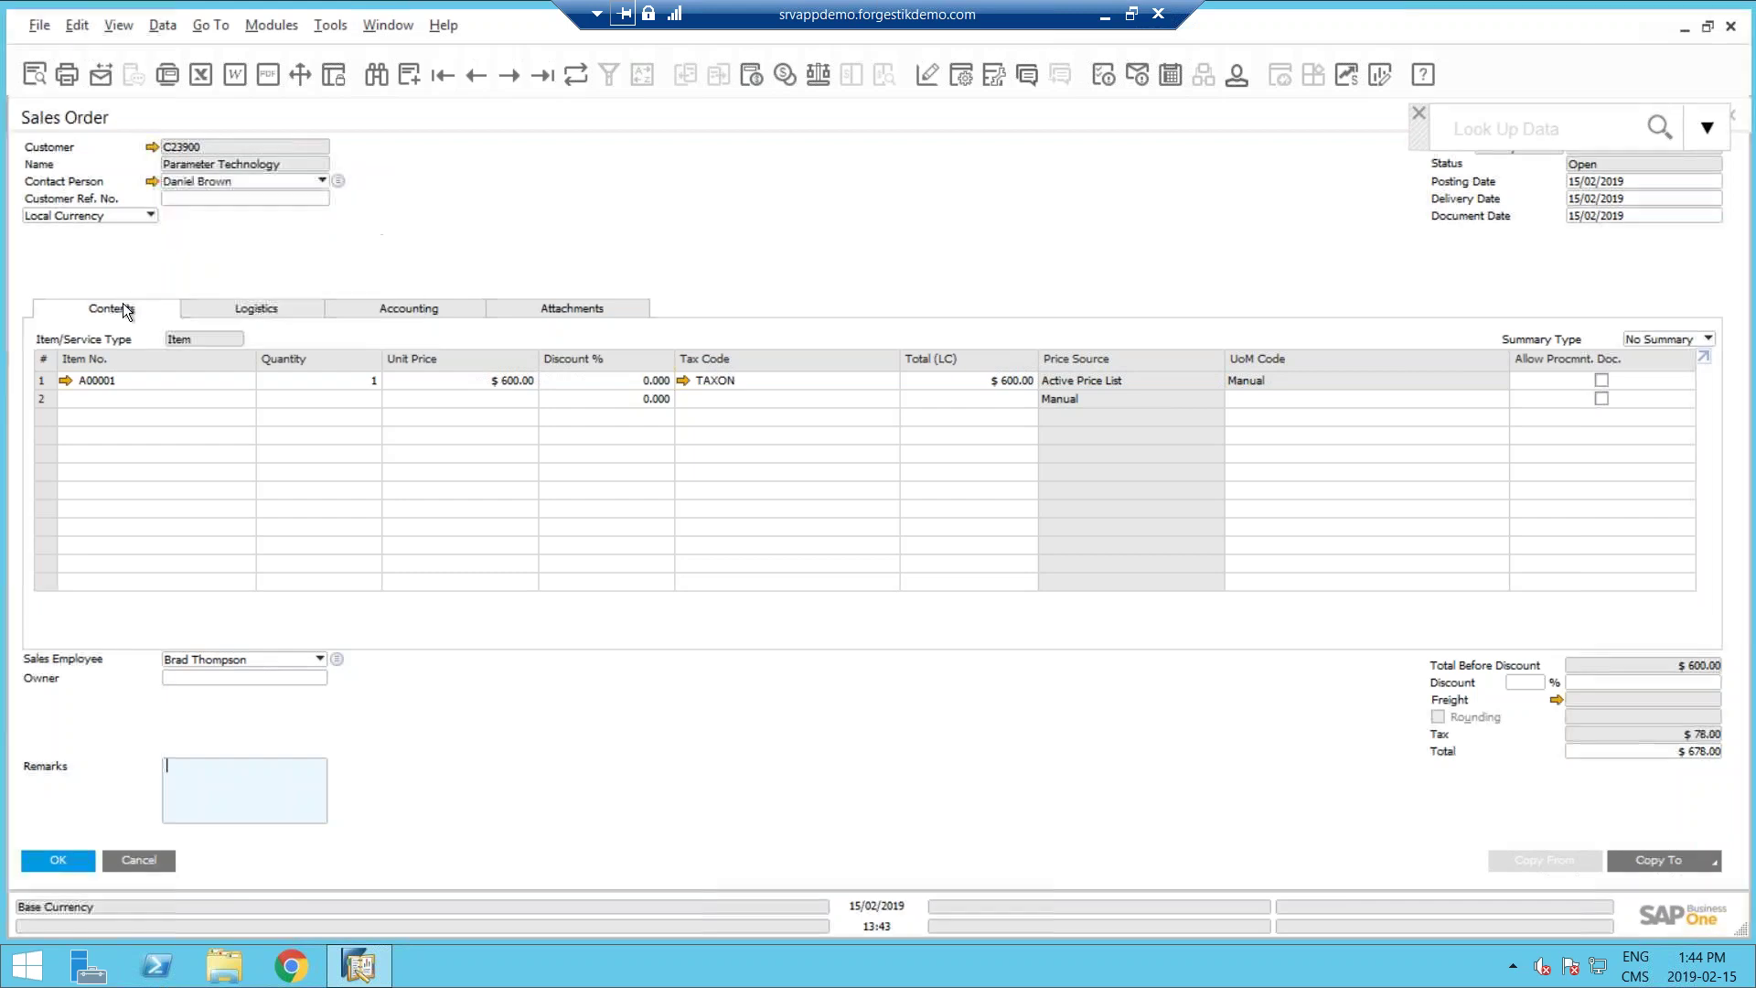
mouse_move(69, 383)
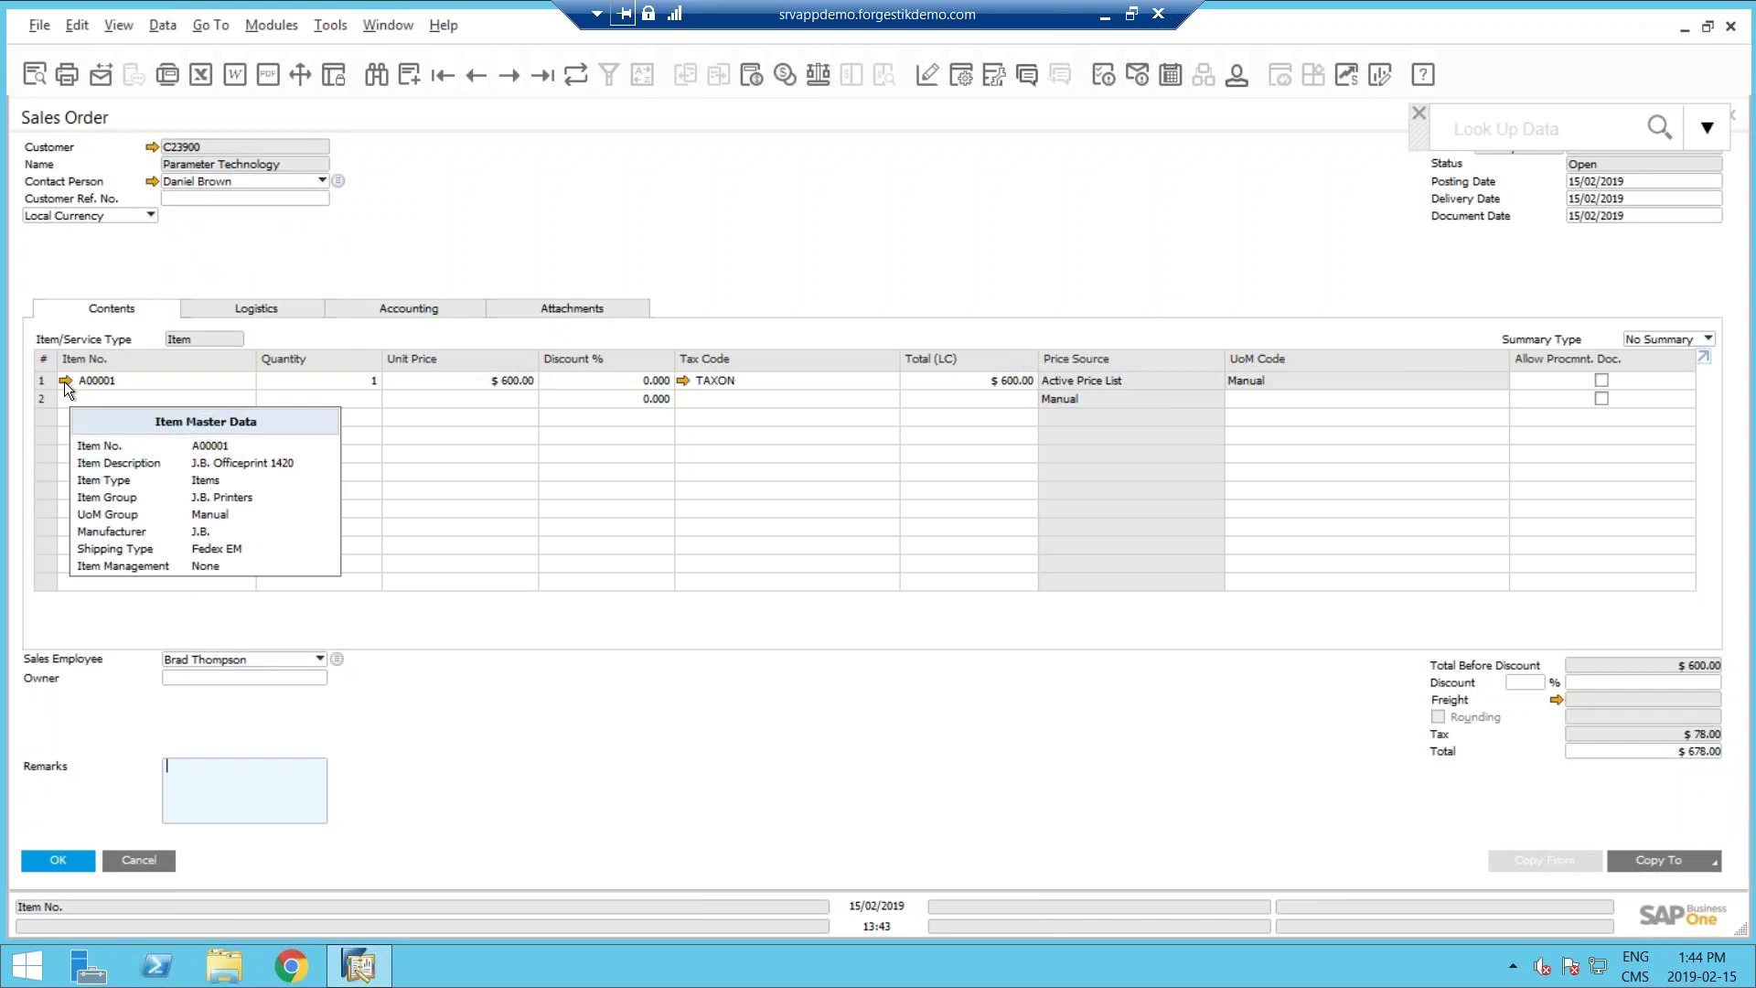
left_click(158, 865)
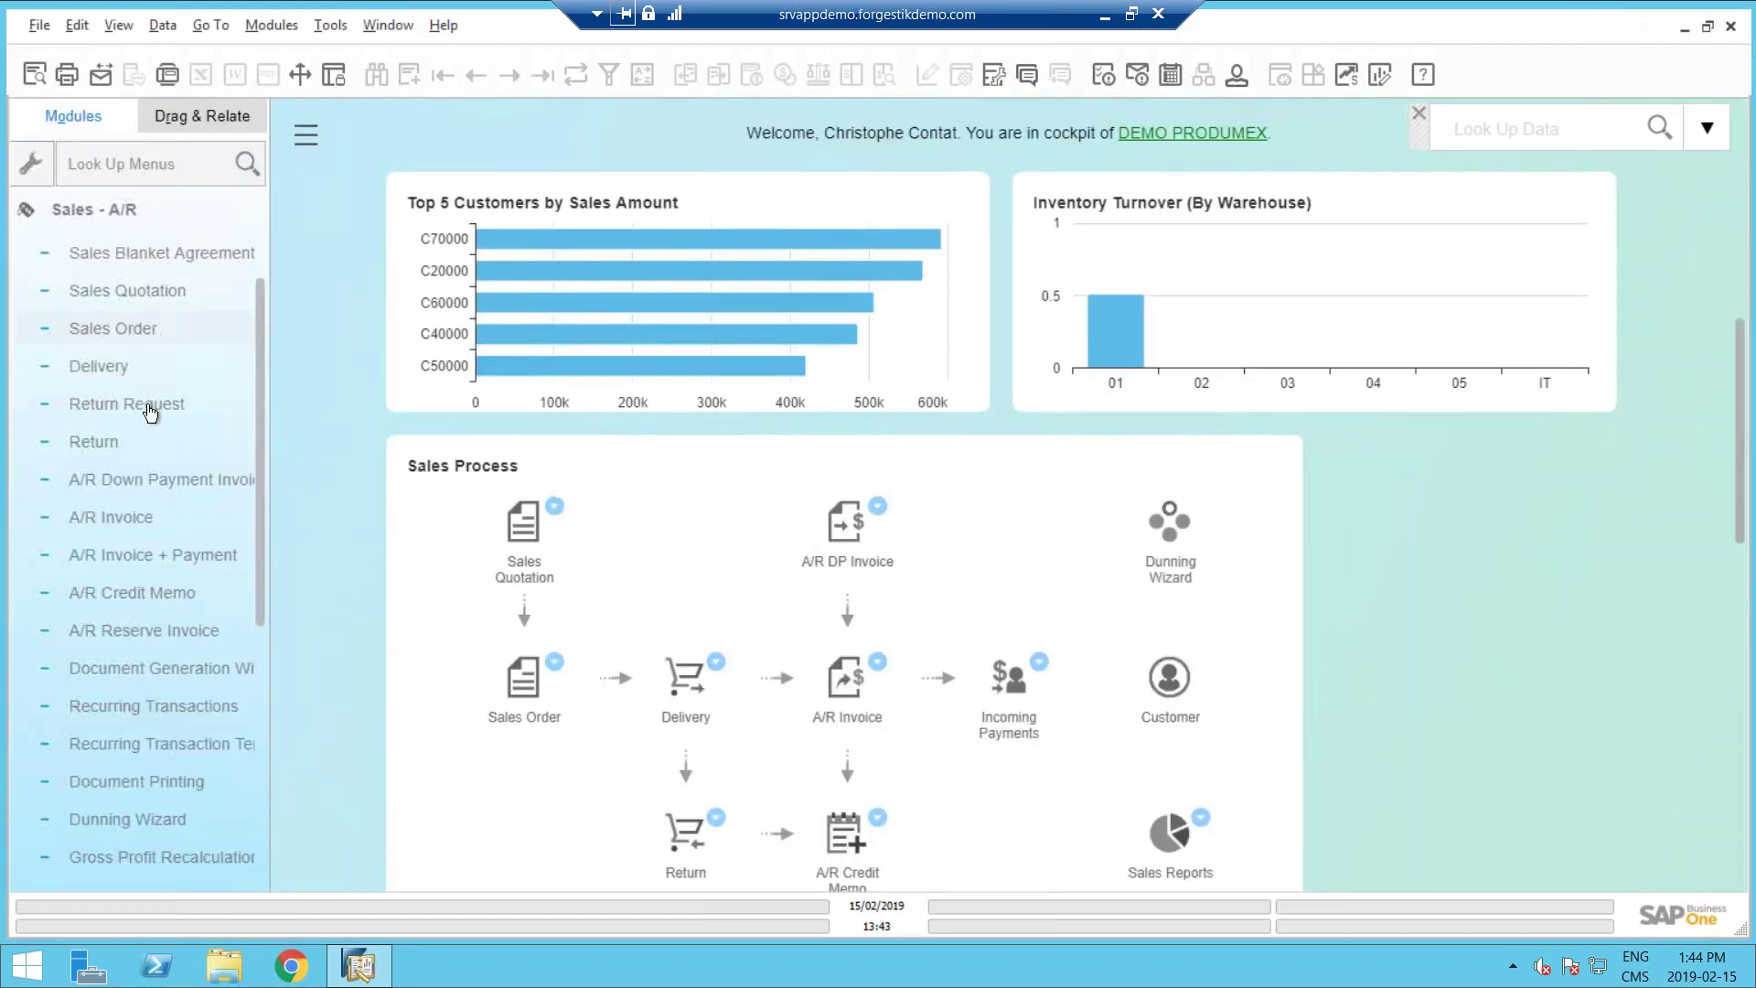
View the Tooltip Preview setup under Administration's System Initialization, and close it without changes.
left_click(117, 213)
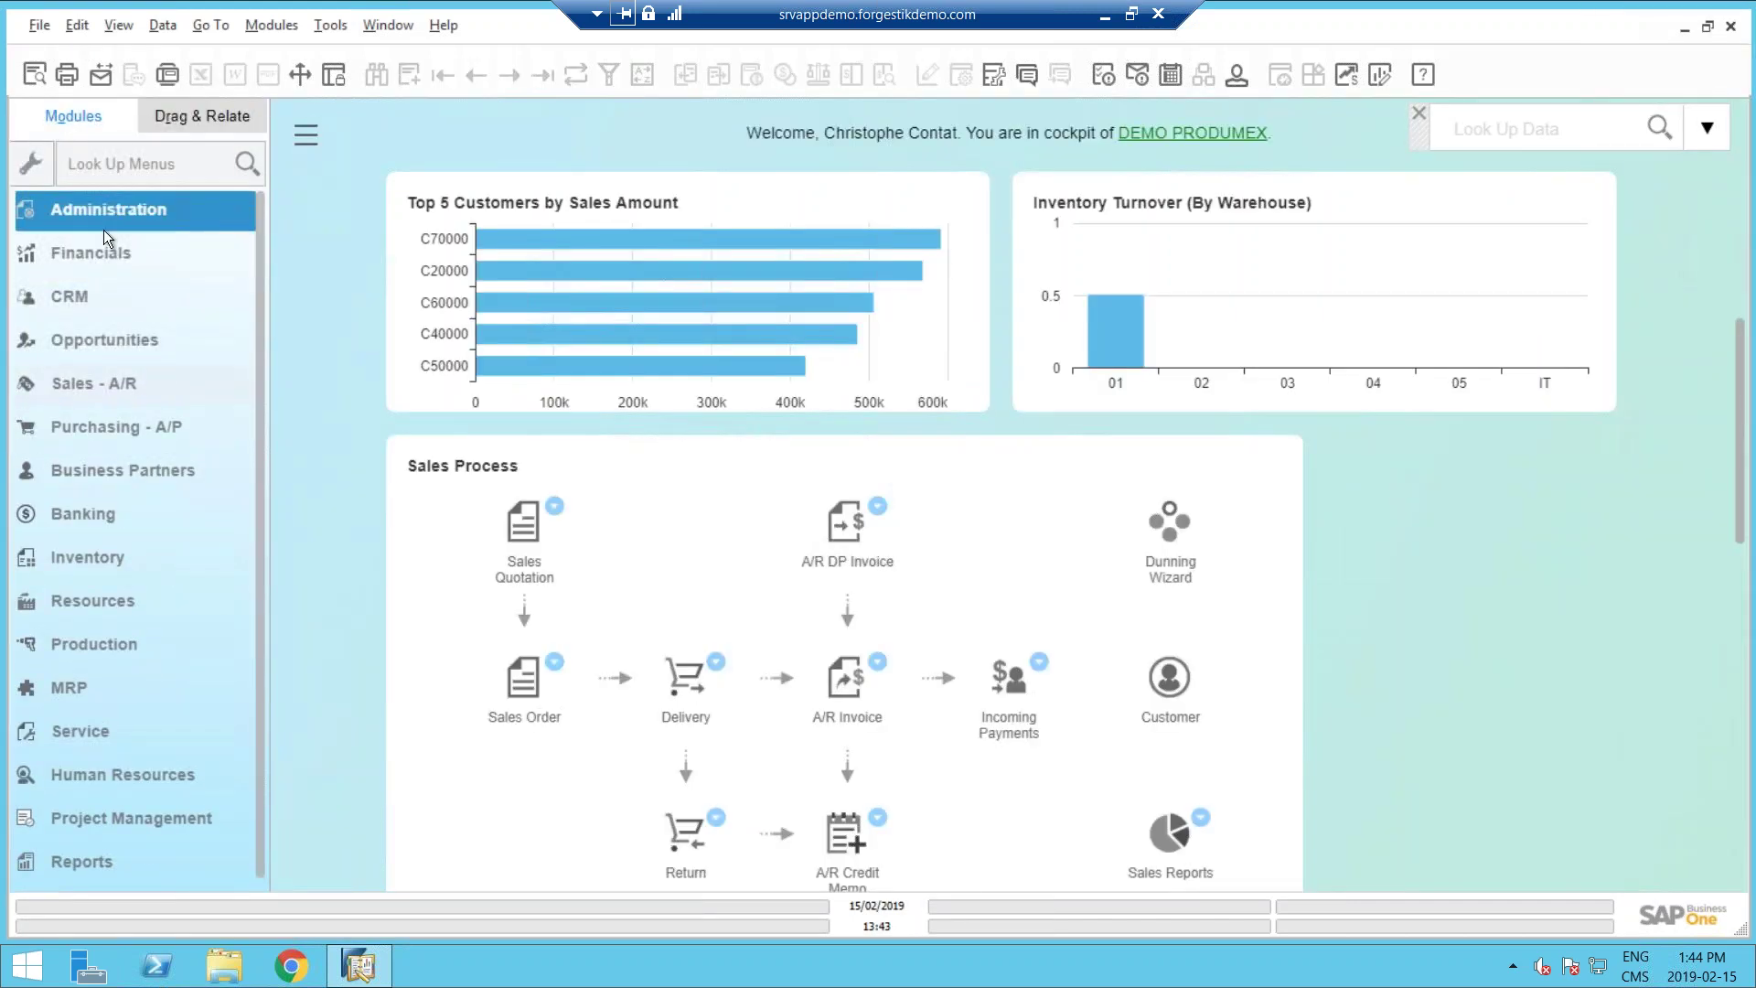
left_click(105, 228)
left_click(97, 327)
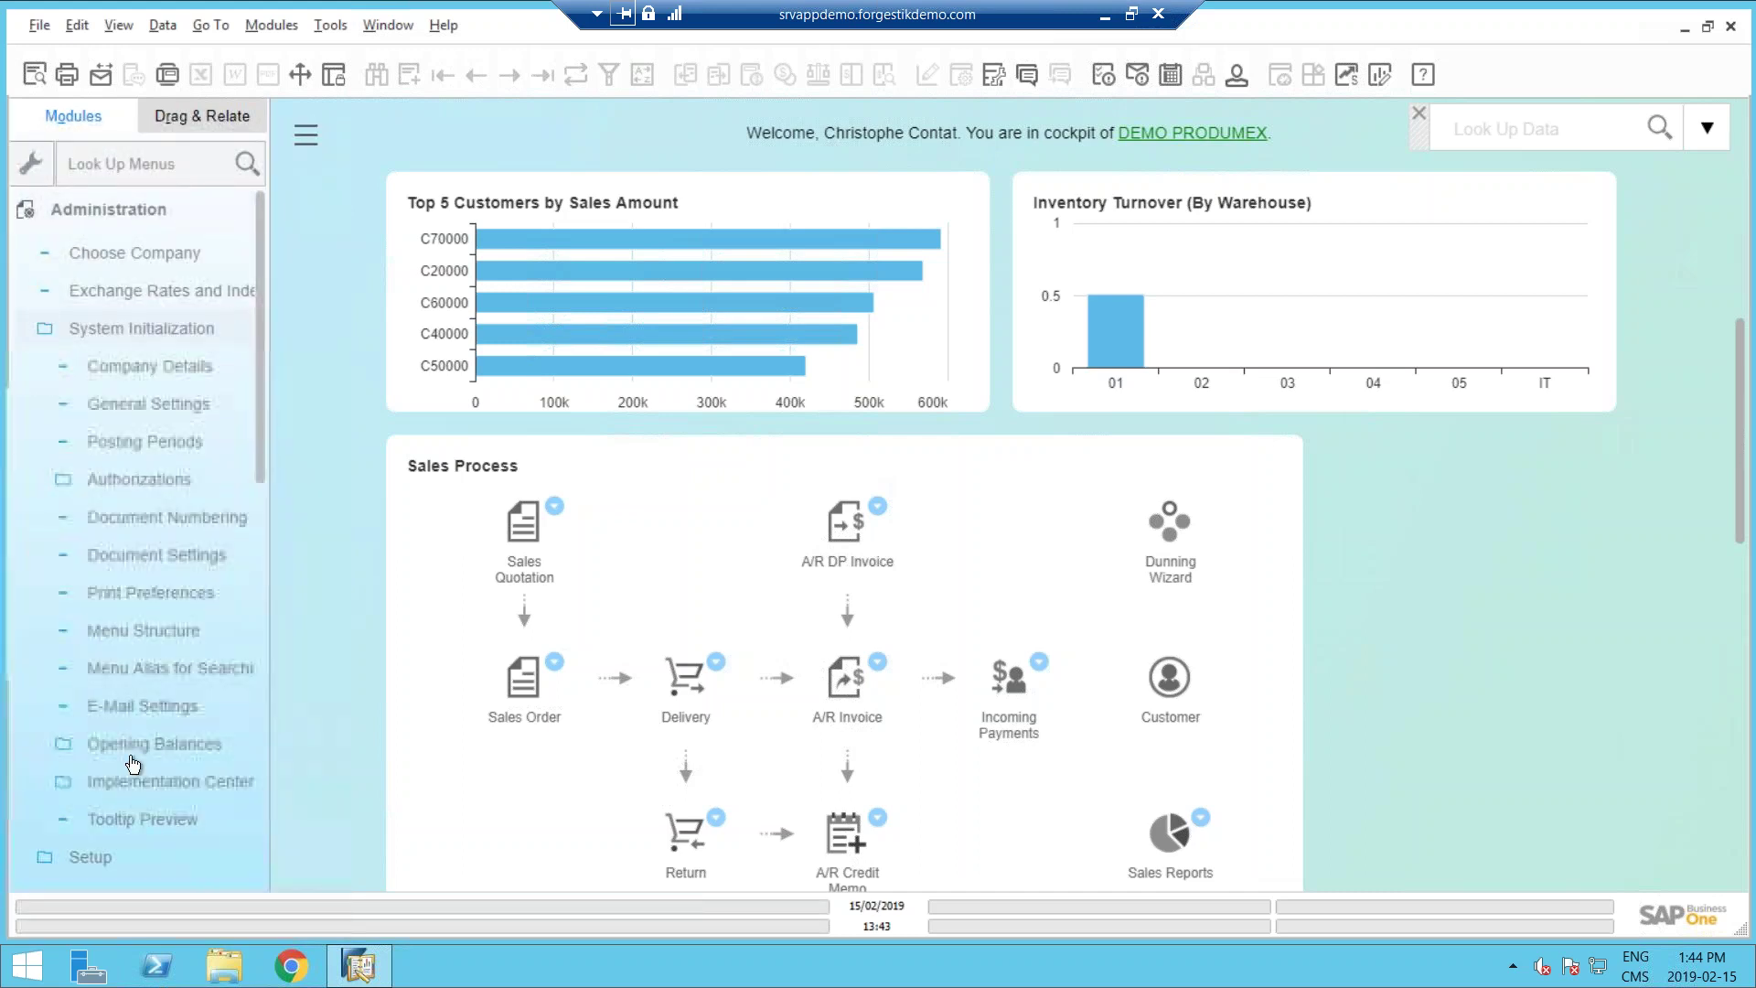
left_click(106, 817)
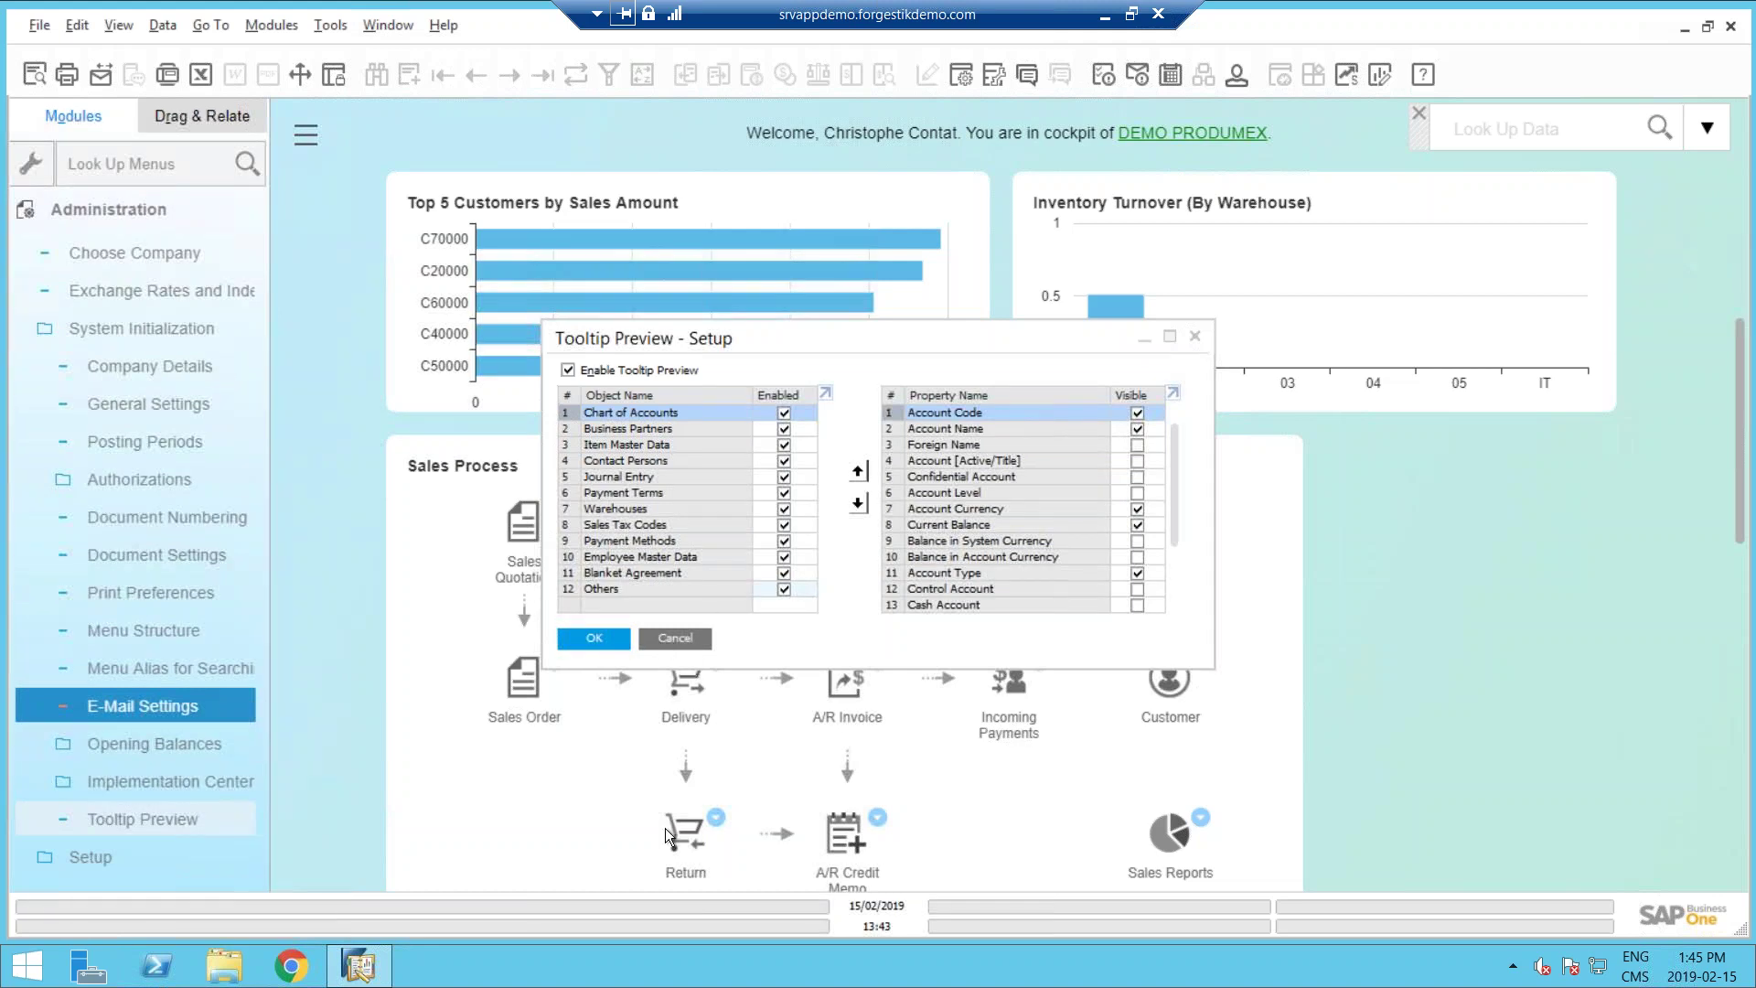
left_click(692, 639)
left_click(101, 209)
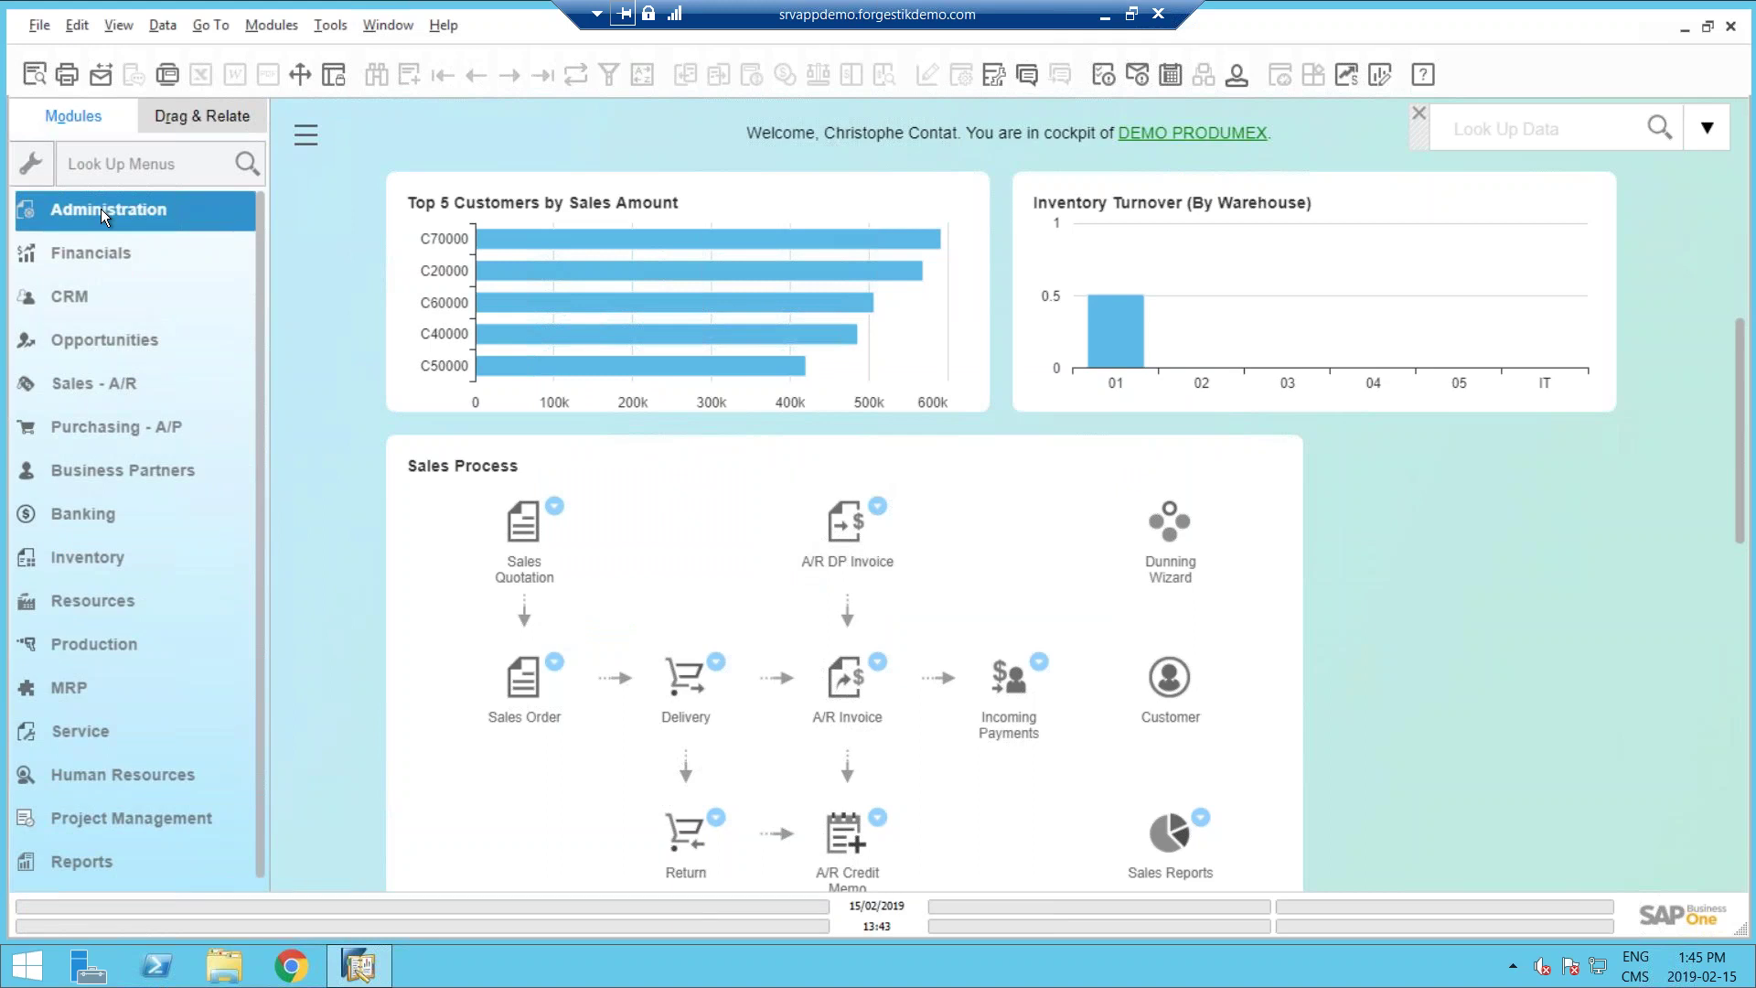
Open the current user's display settings, and view the latest sales order for reference before closing that order.
left_click(1234, 79)
left_click_drag(849, 167, 823, 184)
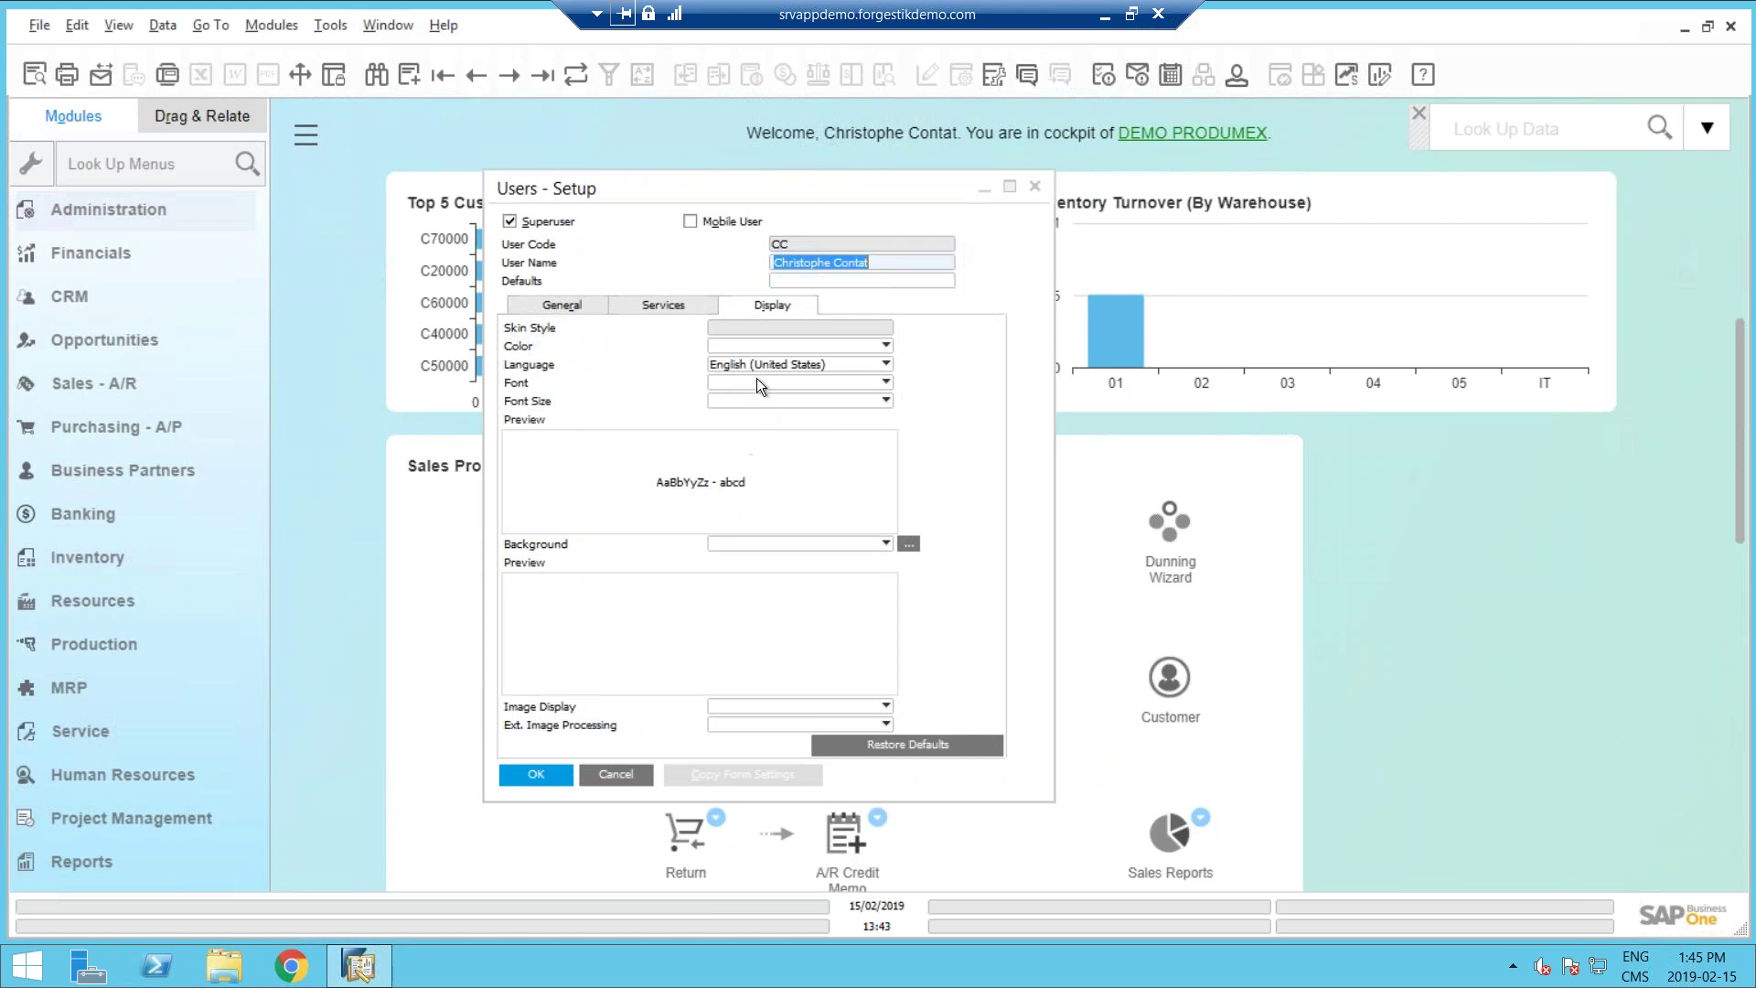
left_click(92, 383)
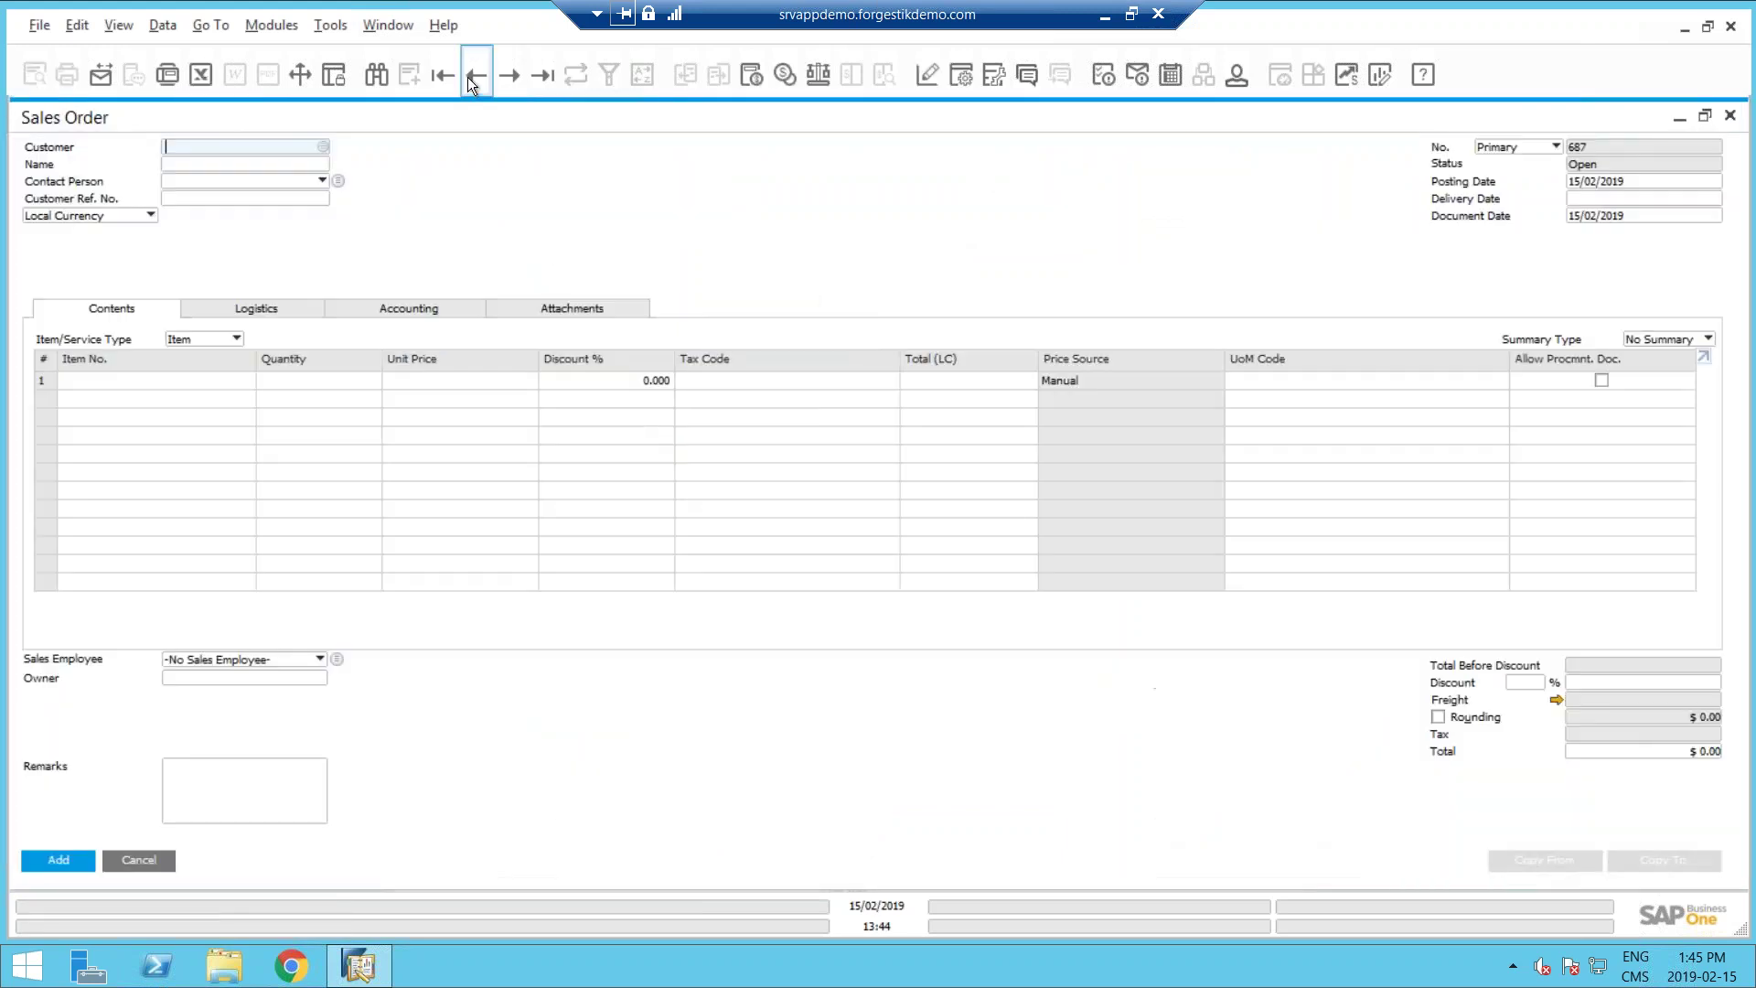
left_click(474, 76)
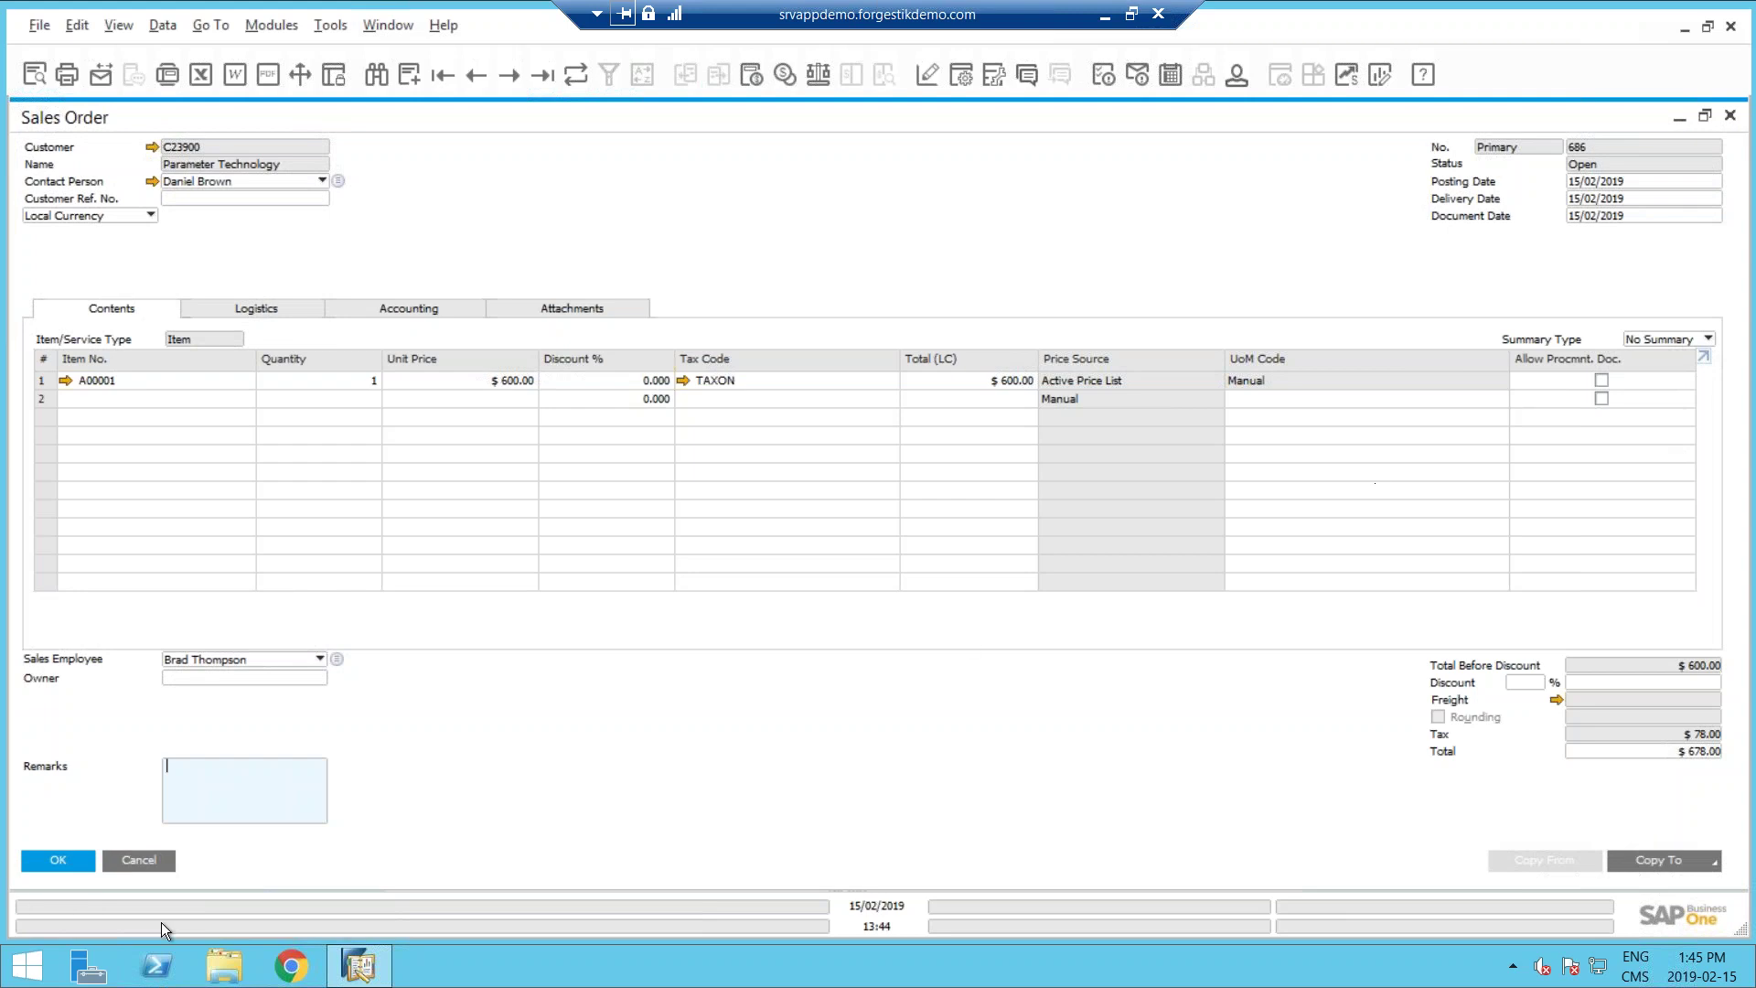
left_click(138, 860)
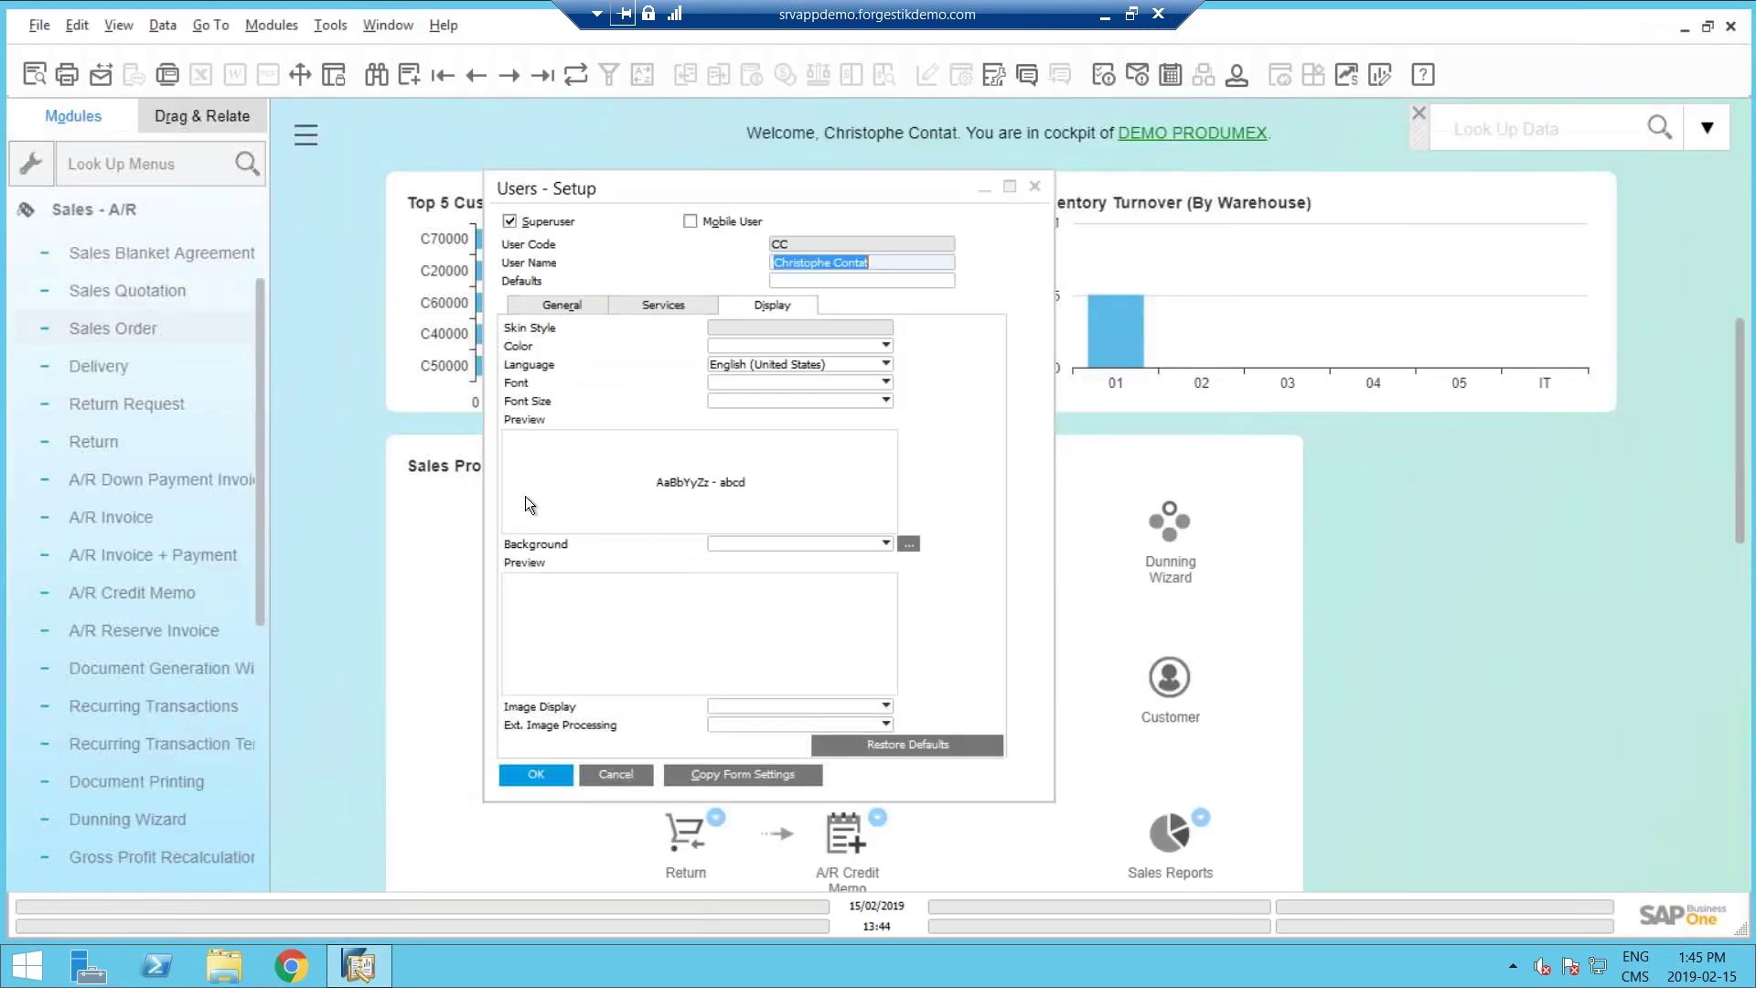
View the font choices and general settings in the user's setup, and close it without changes.
left_click(738, 382)
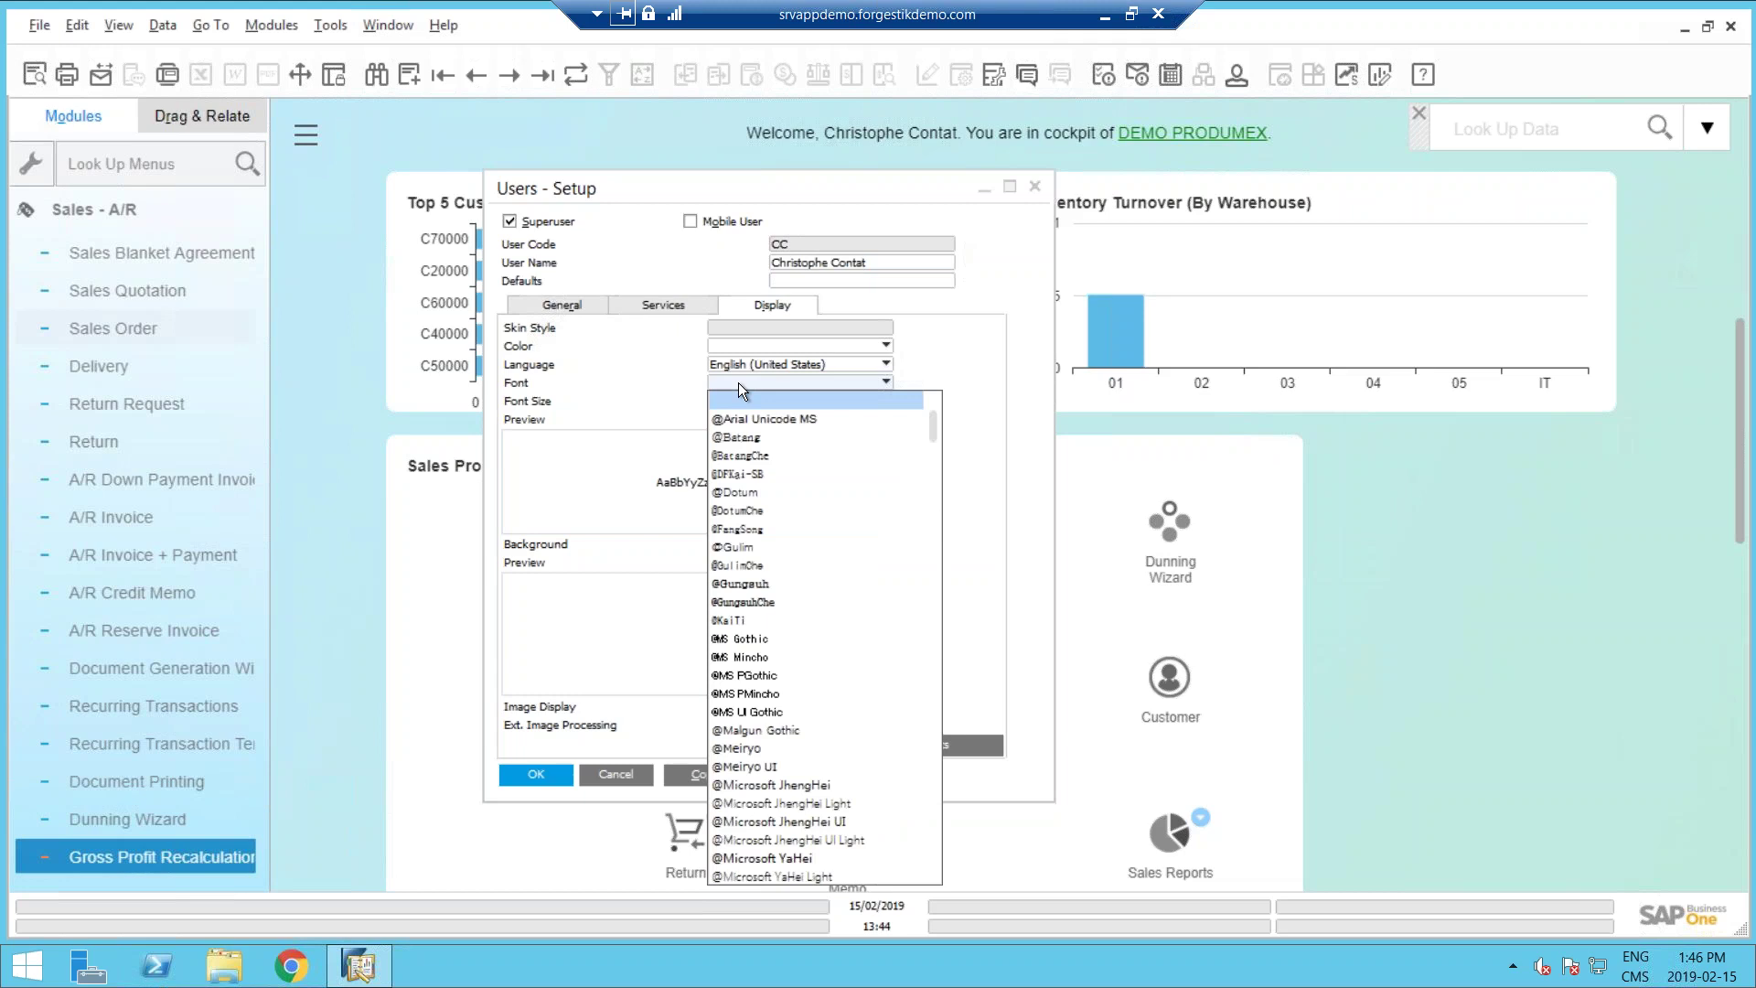
left_click(577, 301)
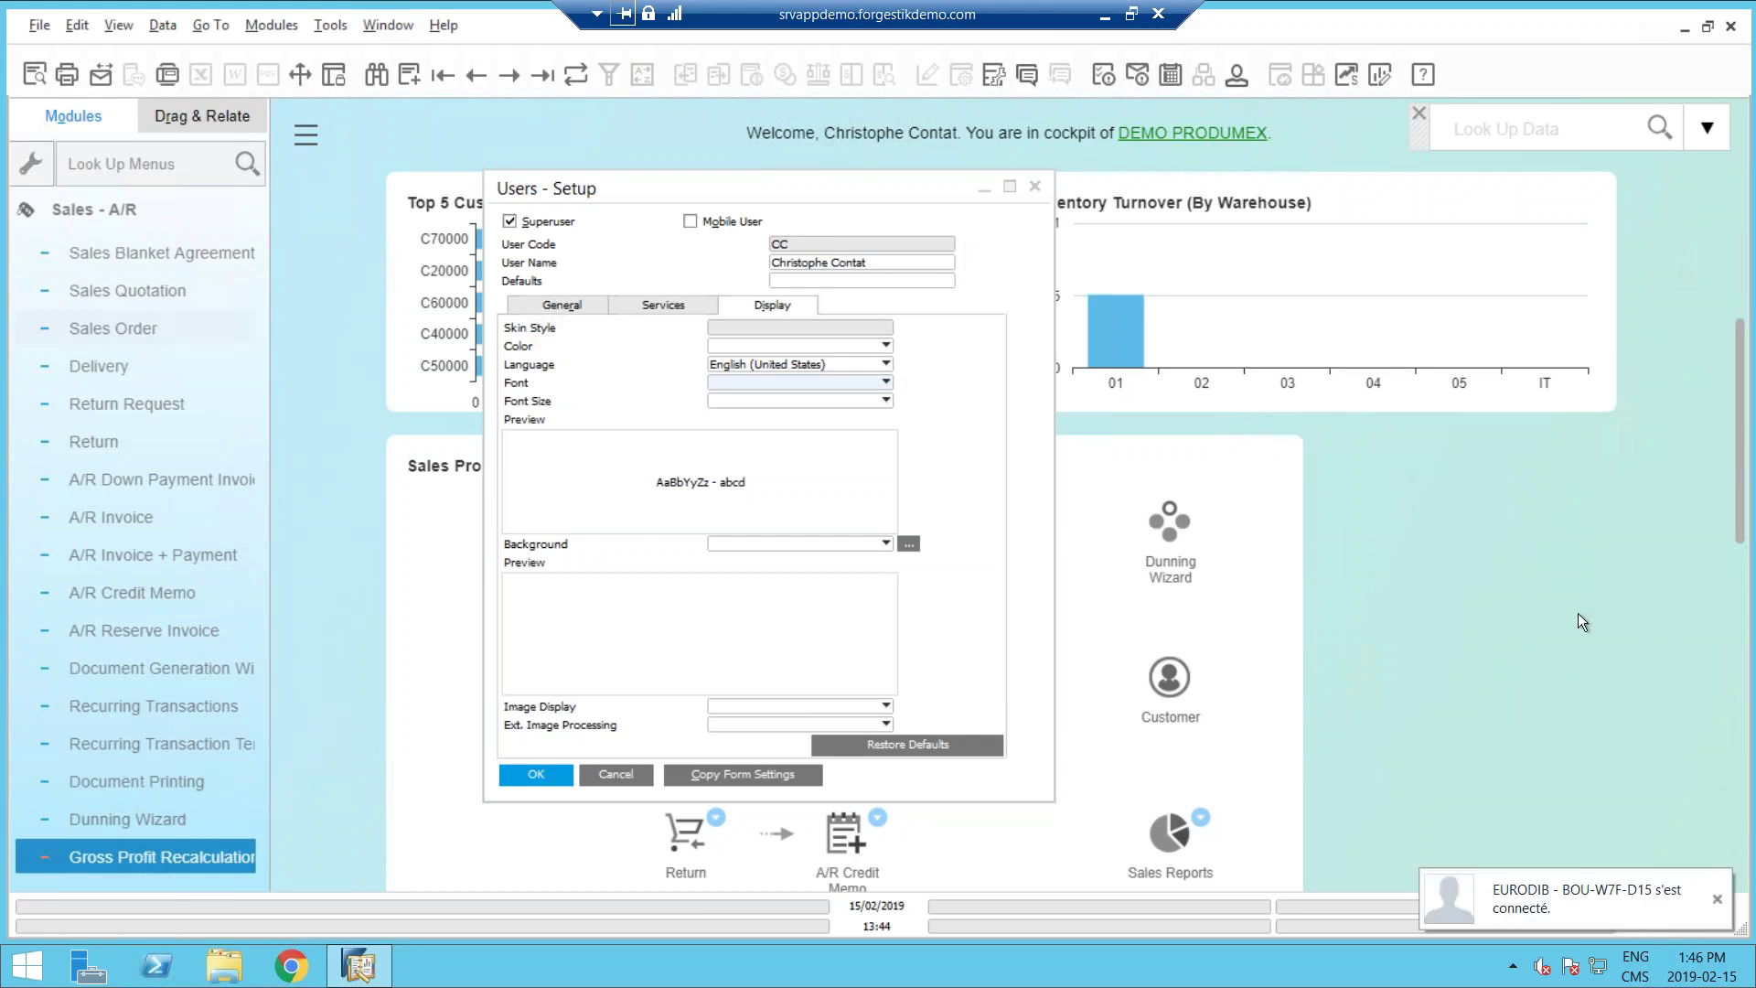
left_click(585, 311)
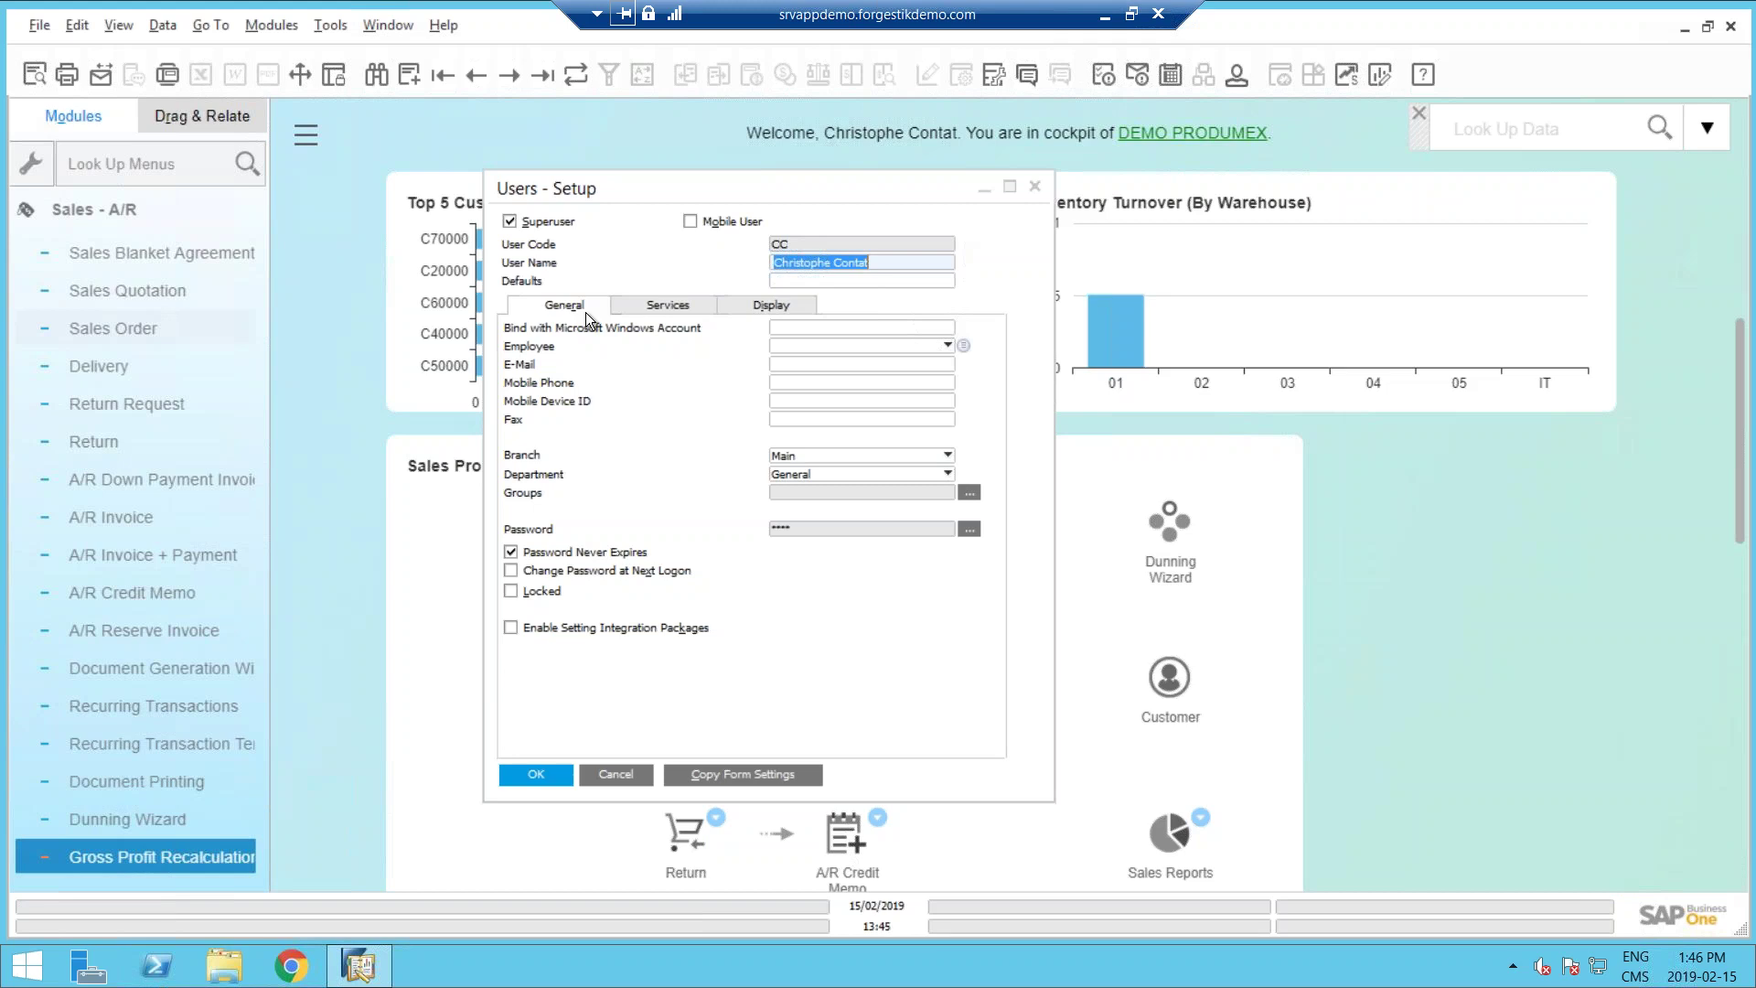
left_click_drag(671, 195, 643, 177)
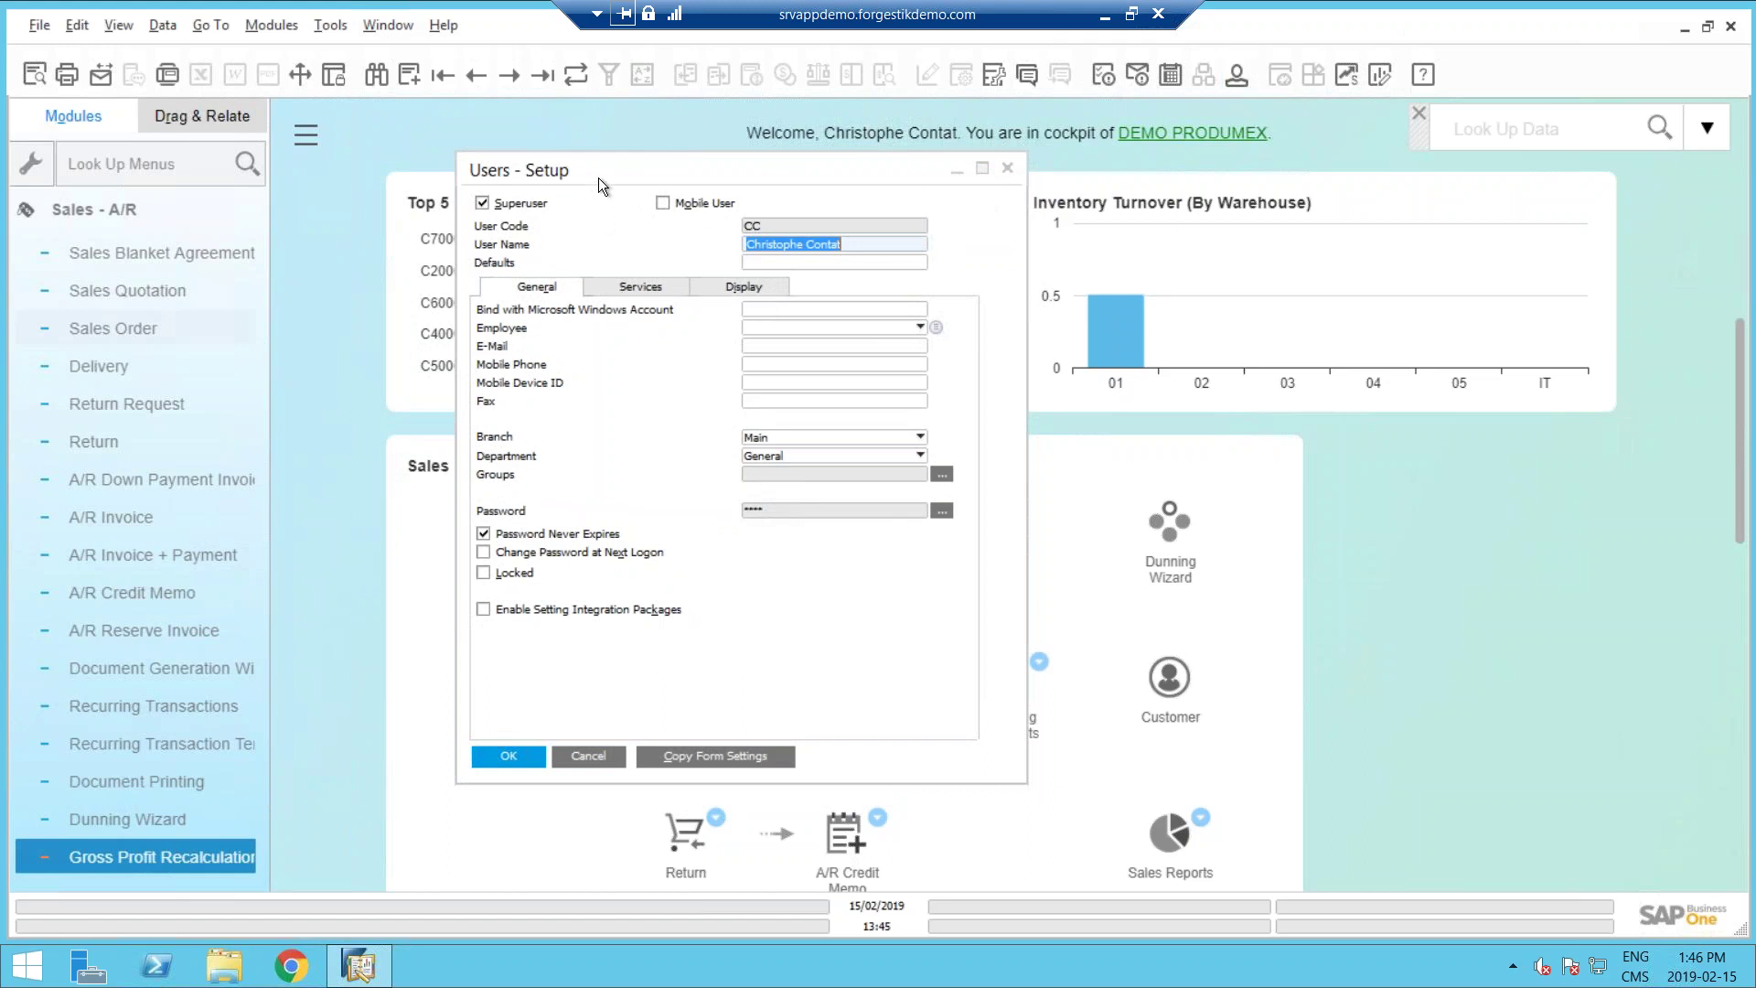
left_click(575, 760)
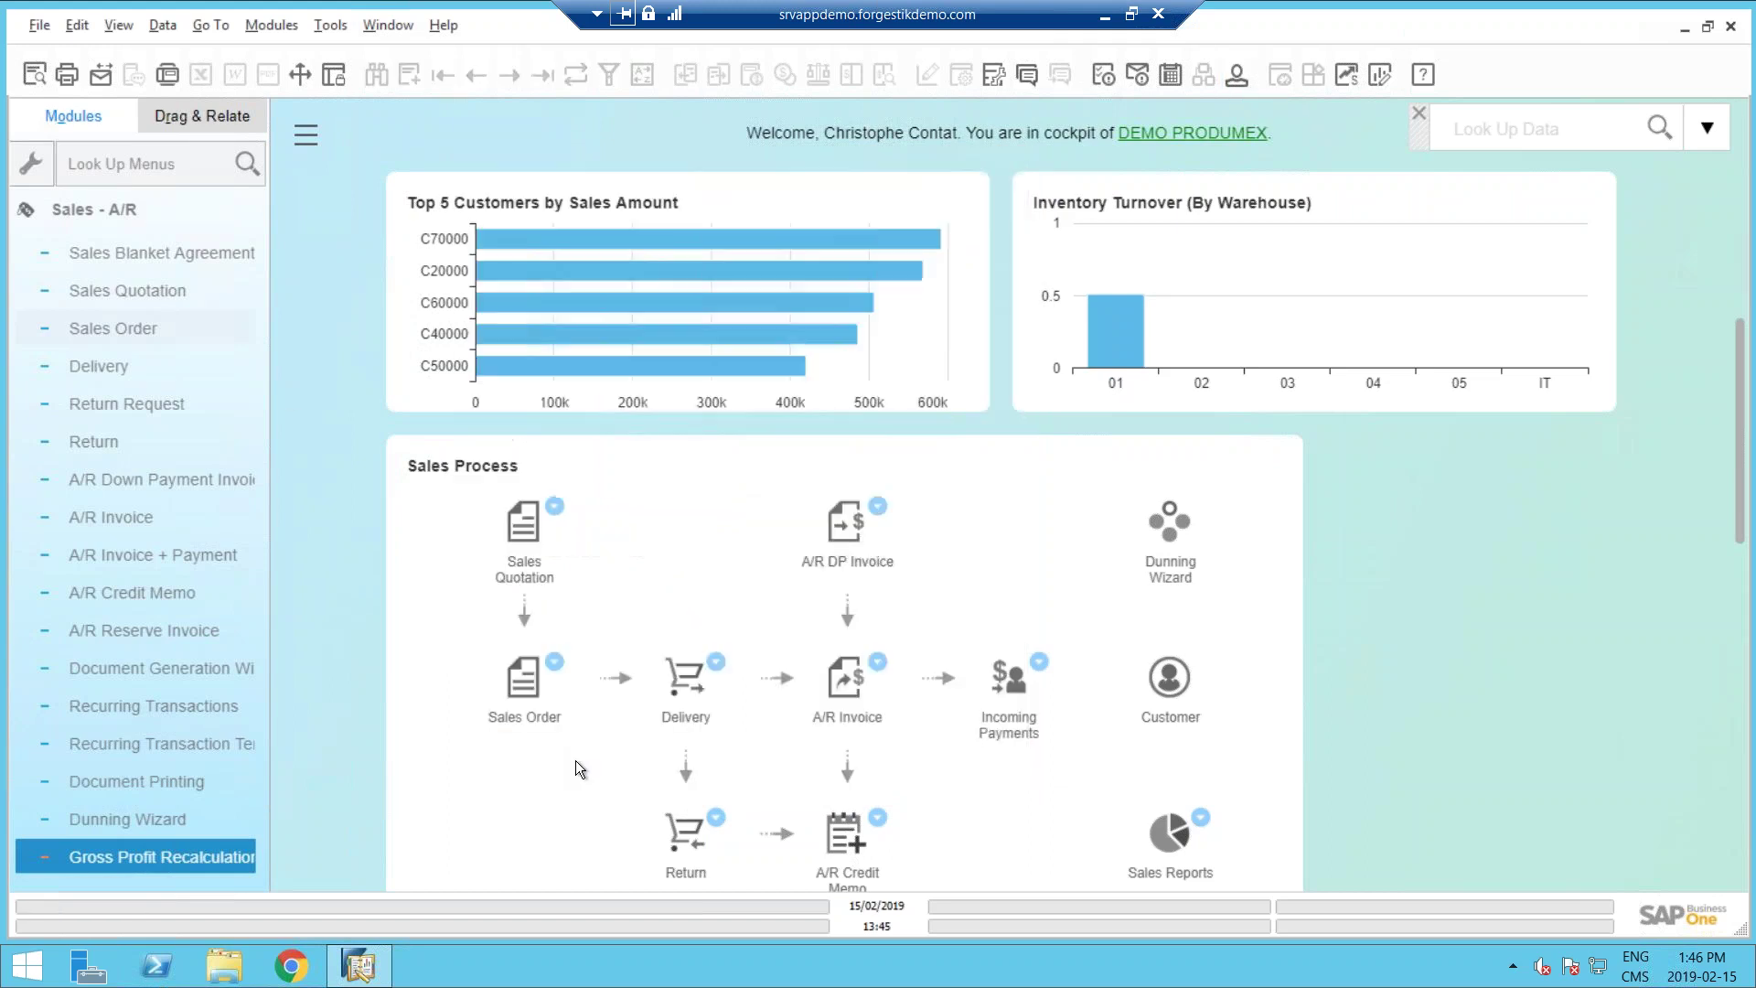
Return to the Administration menu, look up "user" in the menus, and open User Groups.
left_click(123, 212)
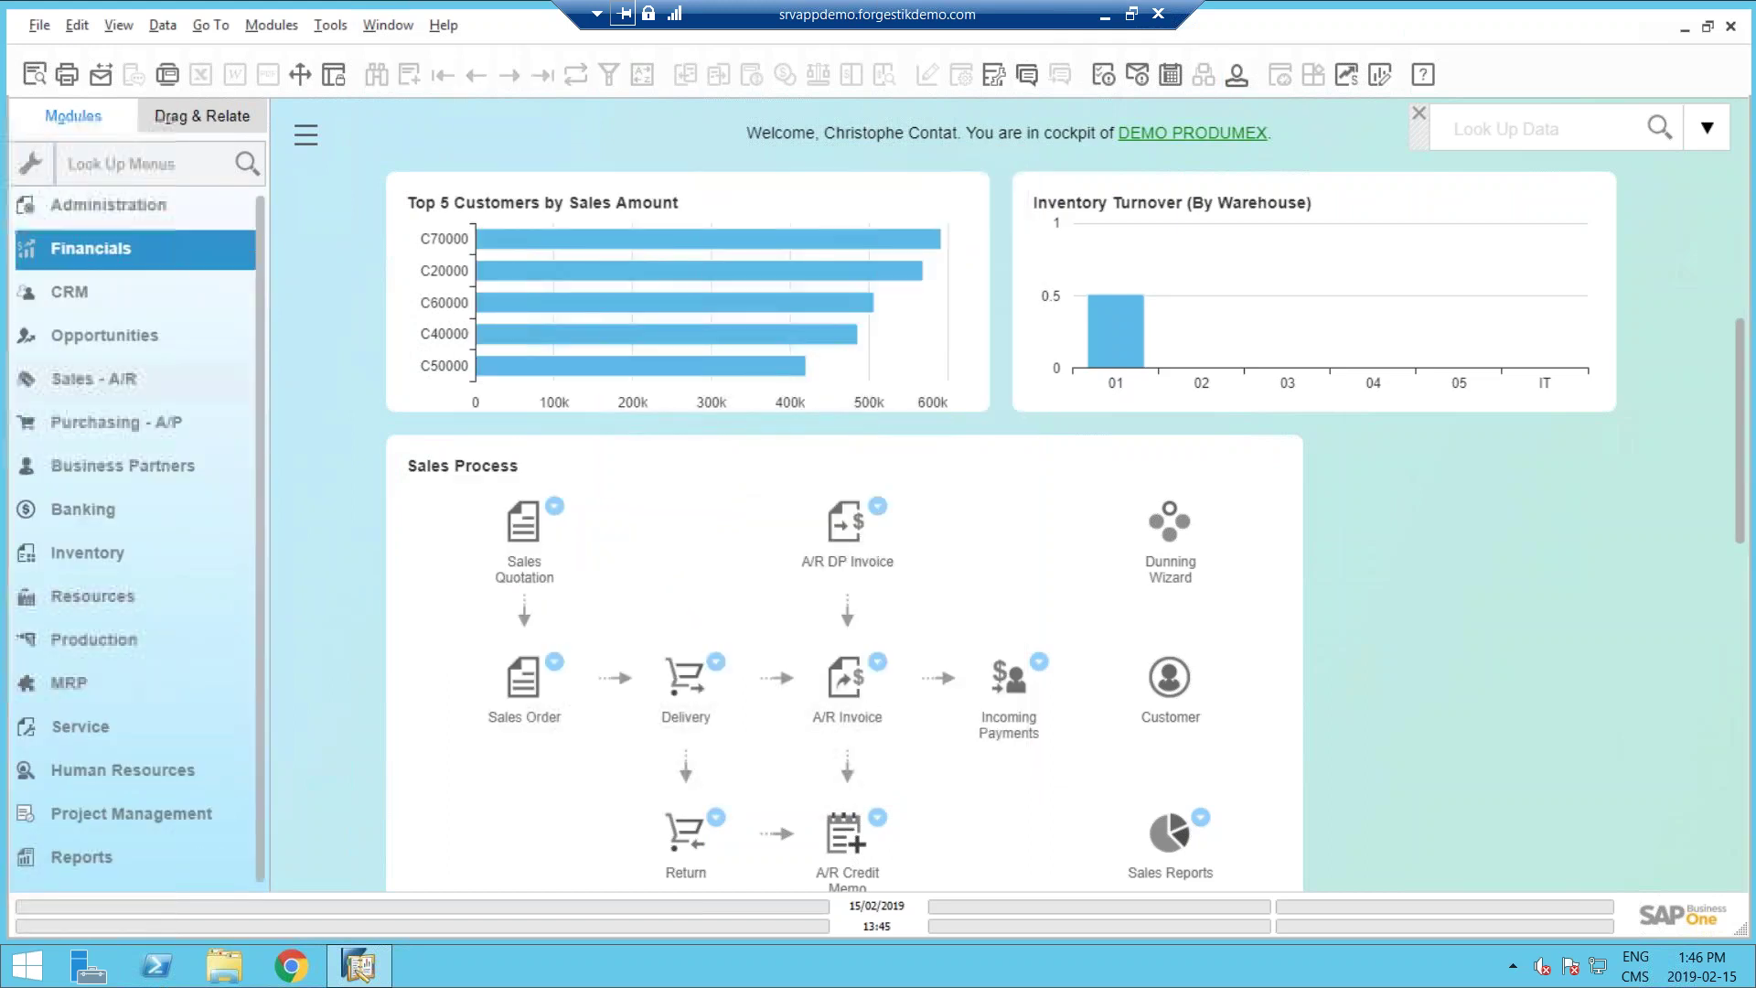
left_click(147, 248)
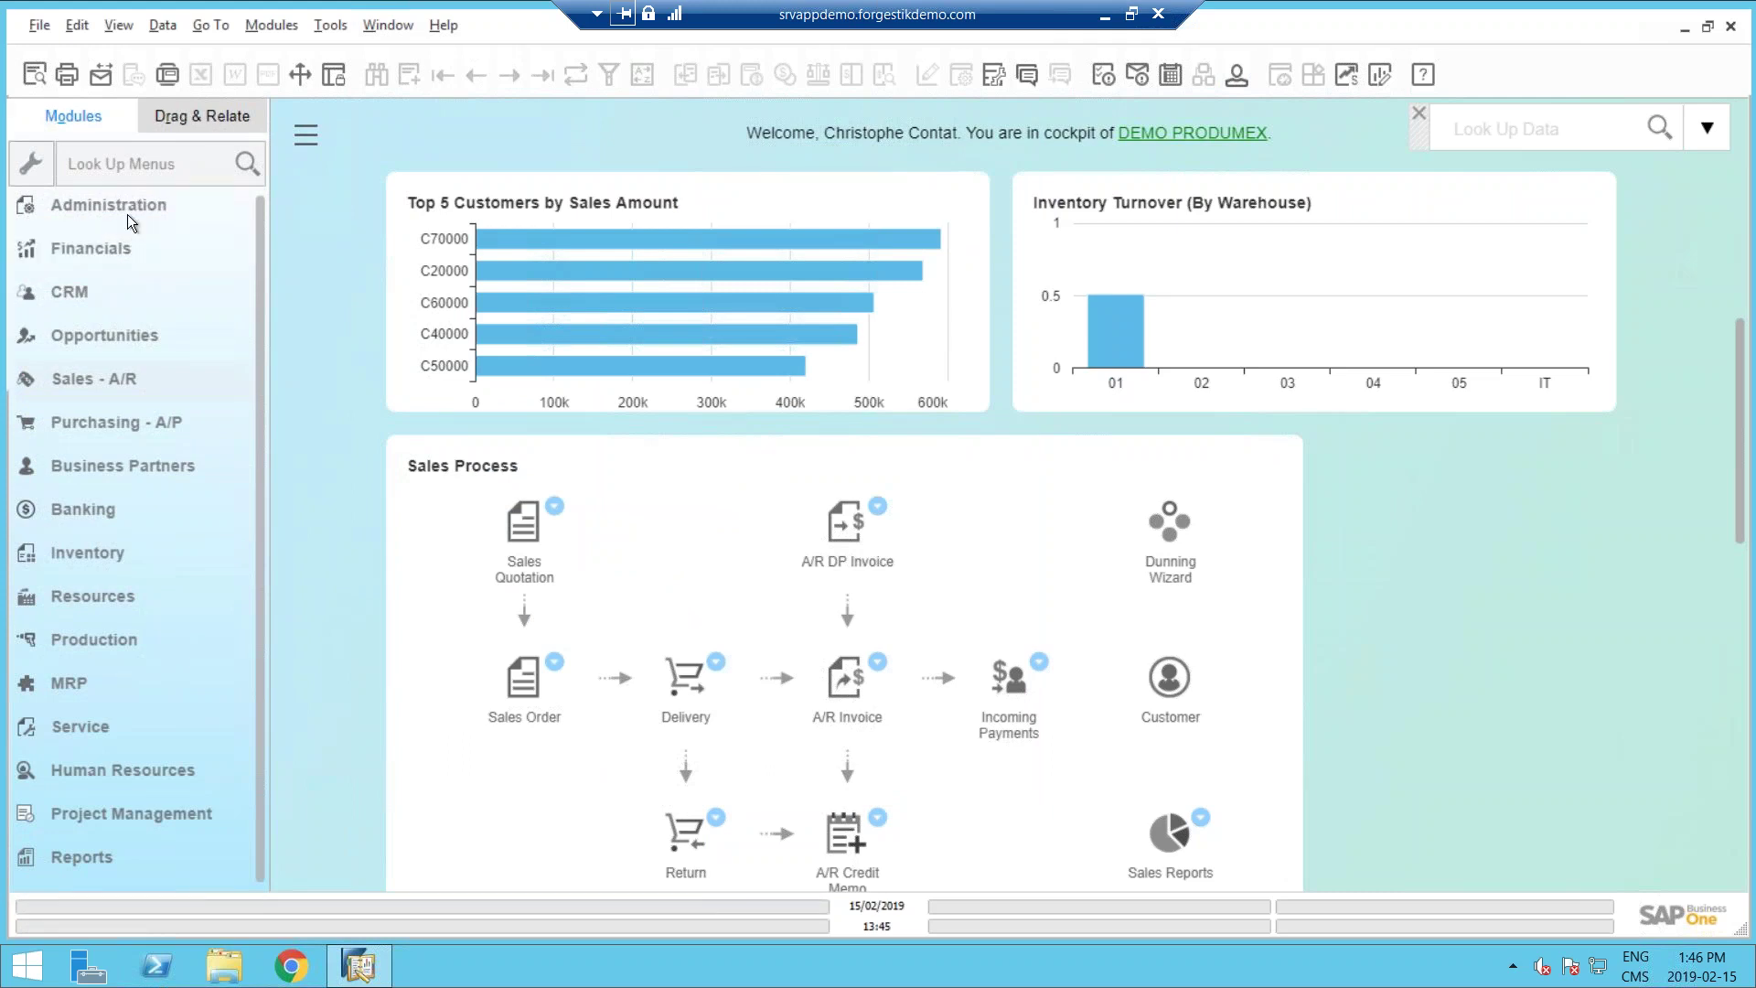
left_click(128, 214)
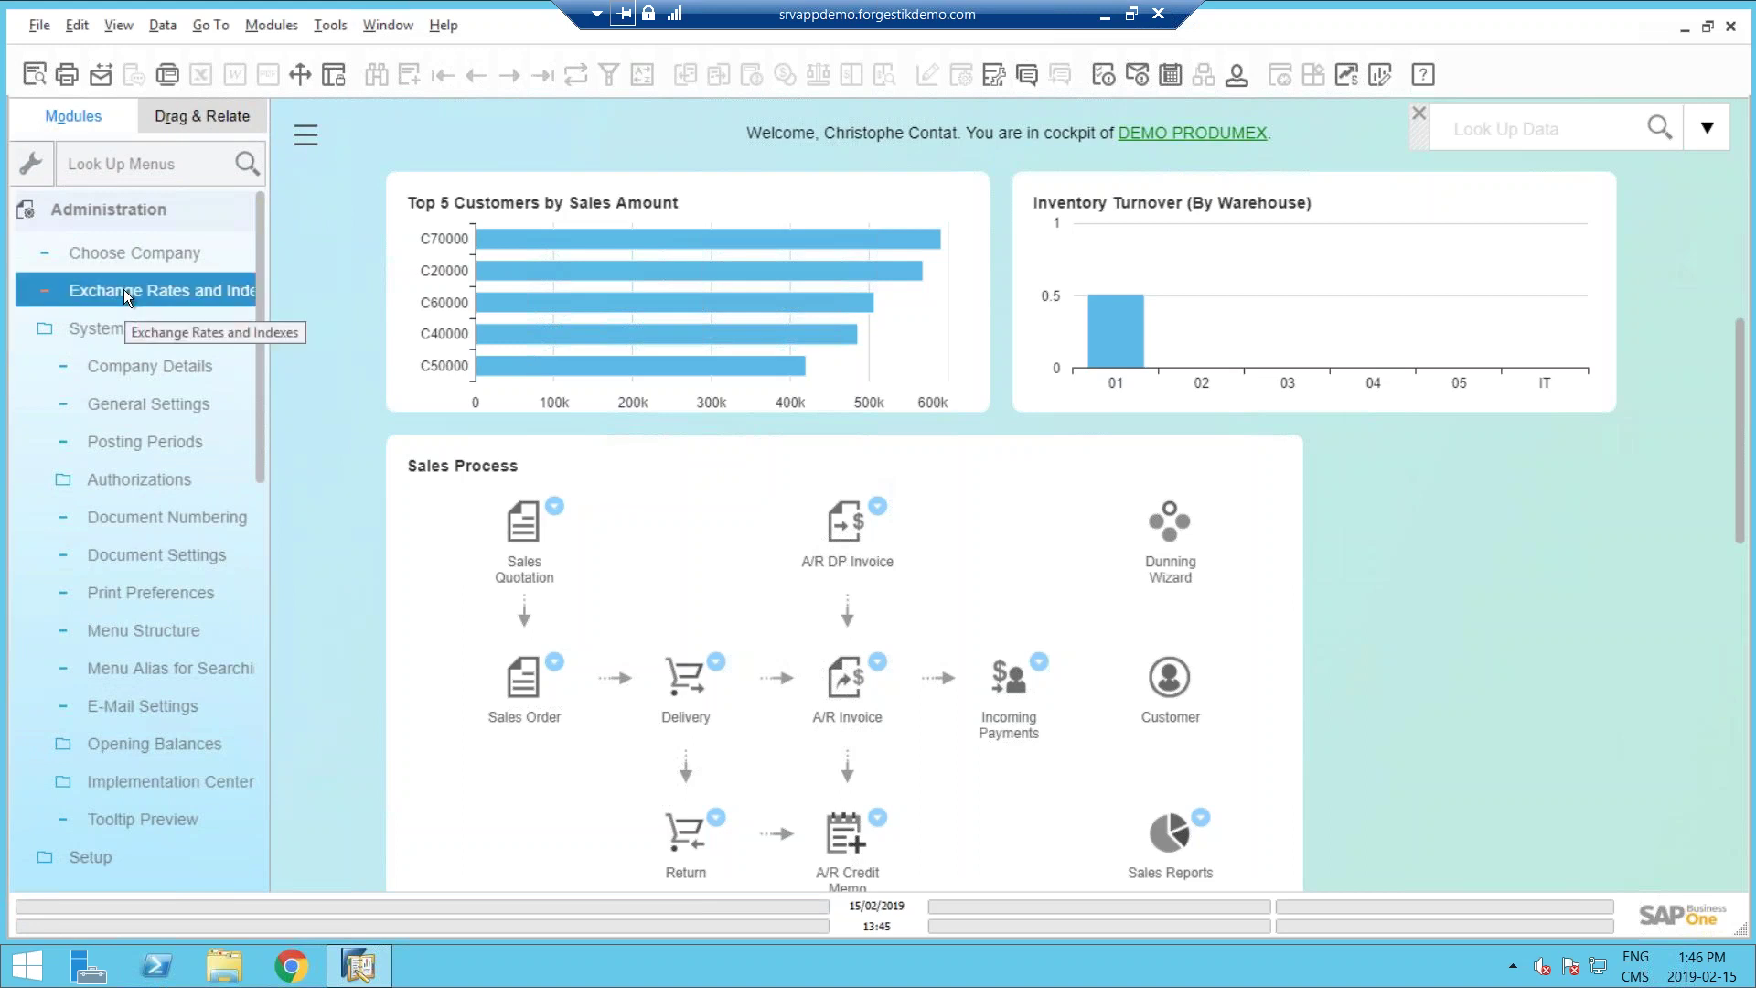
left_click(117, 276)
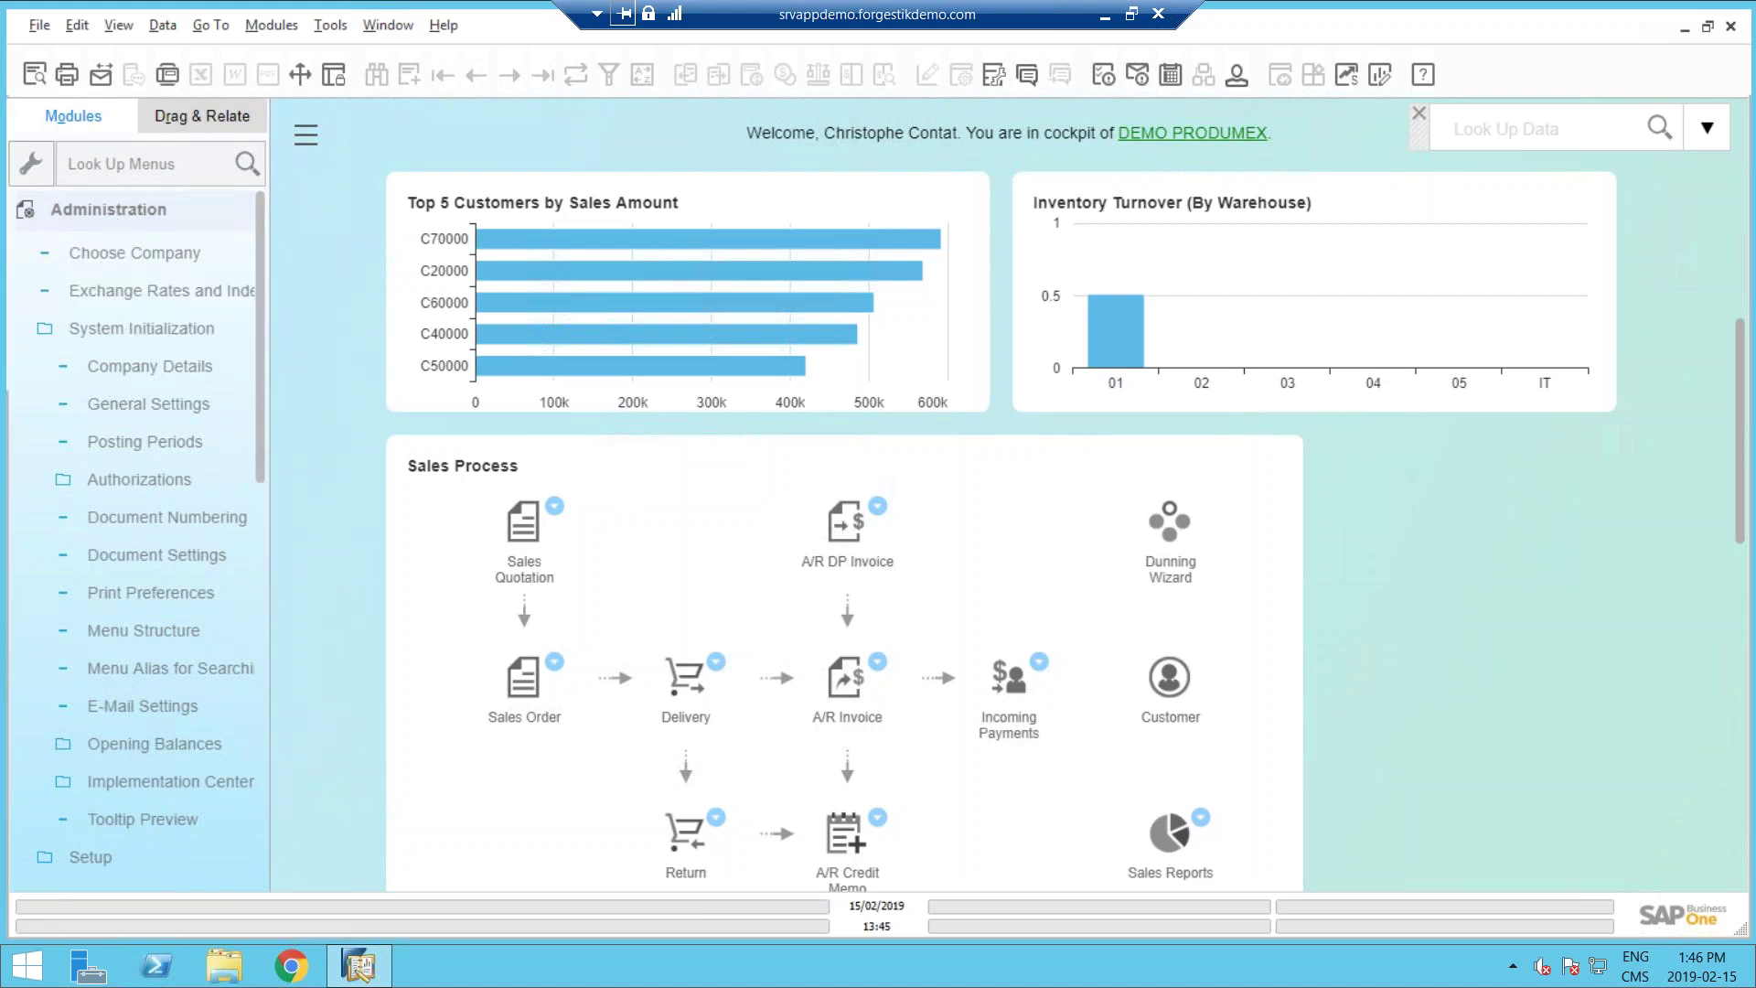
left_click(115, 171)
type("user")
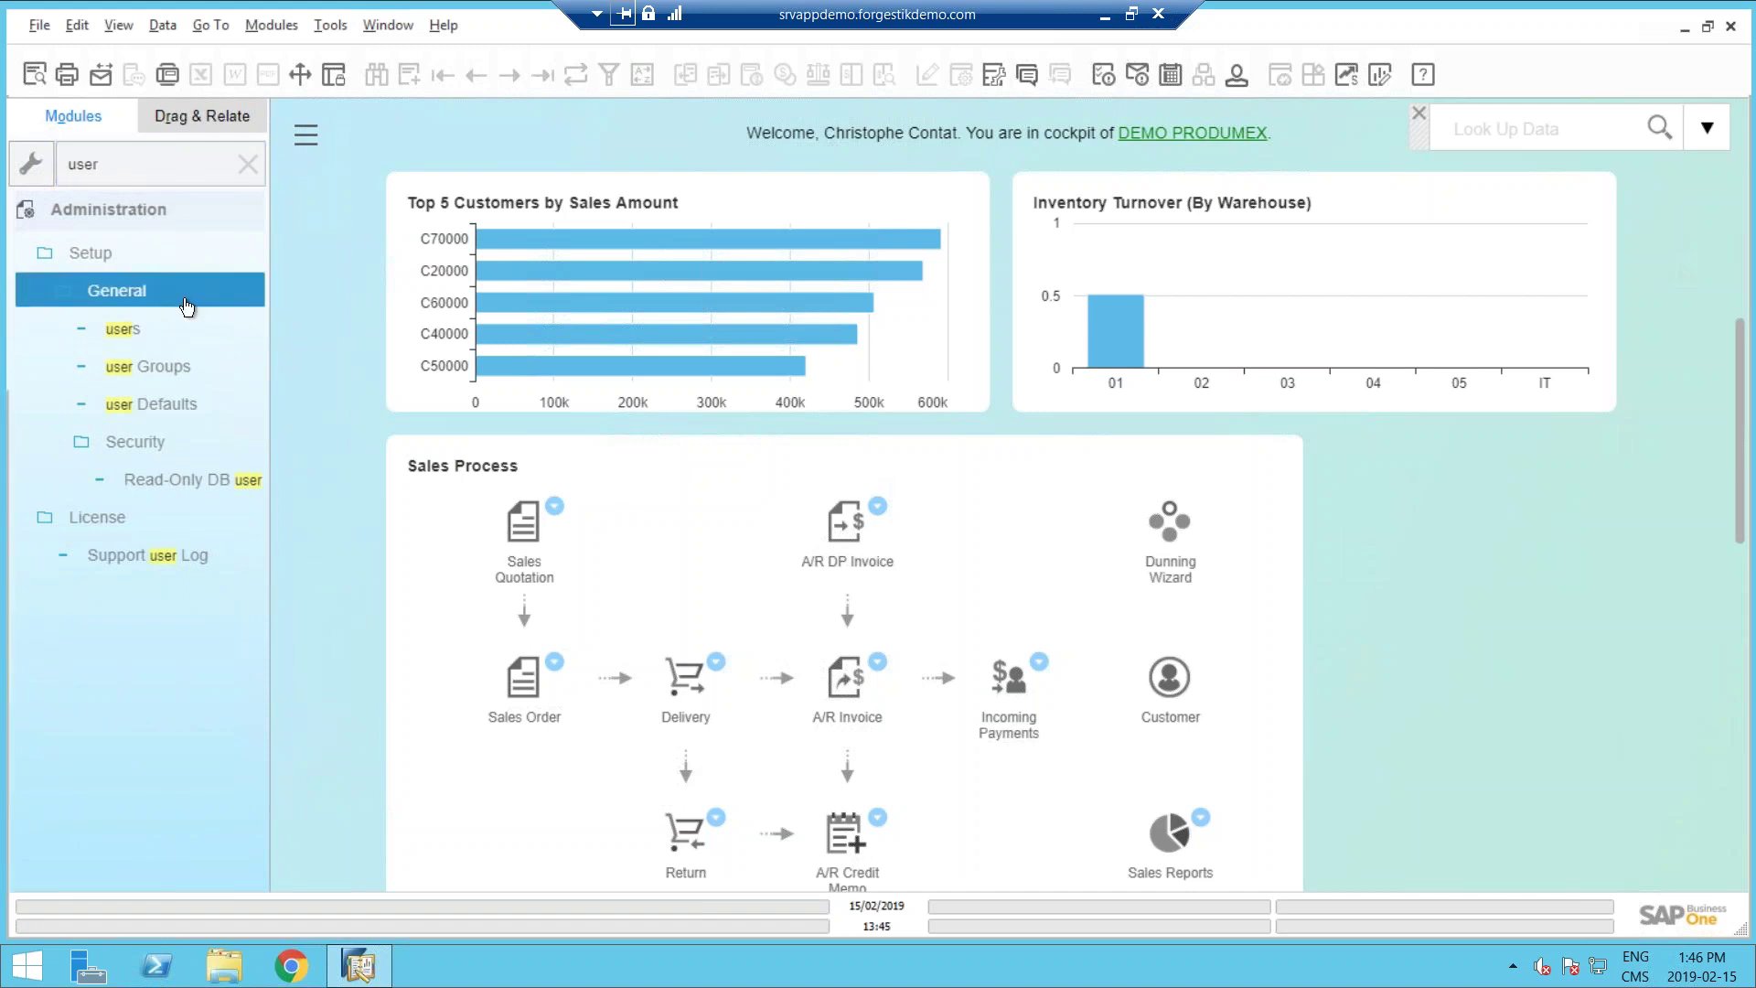
left_click(161, 359)
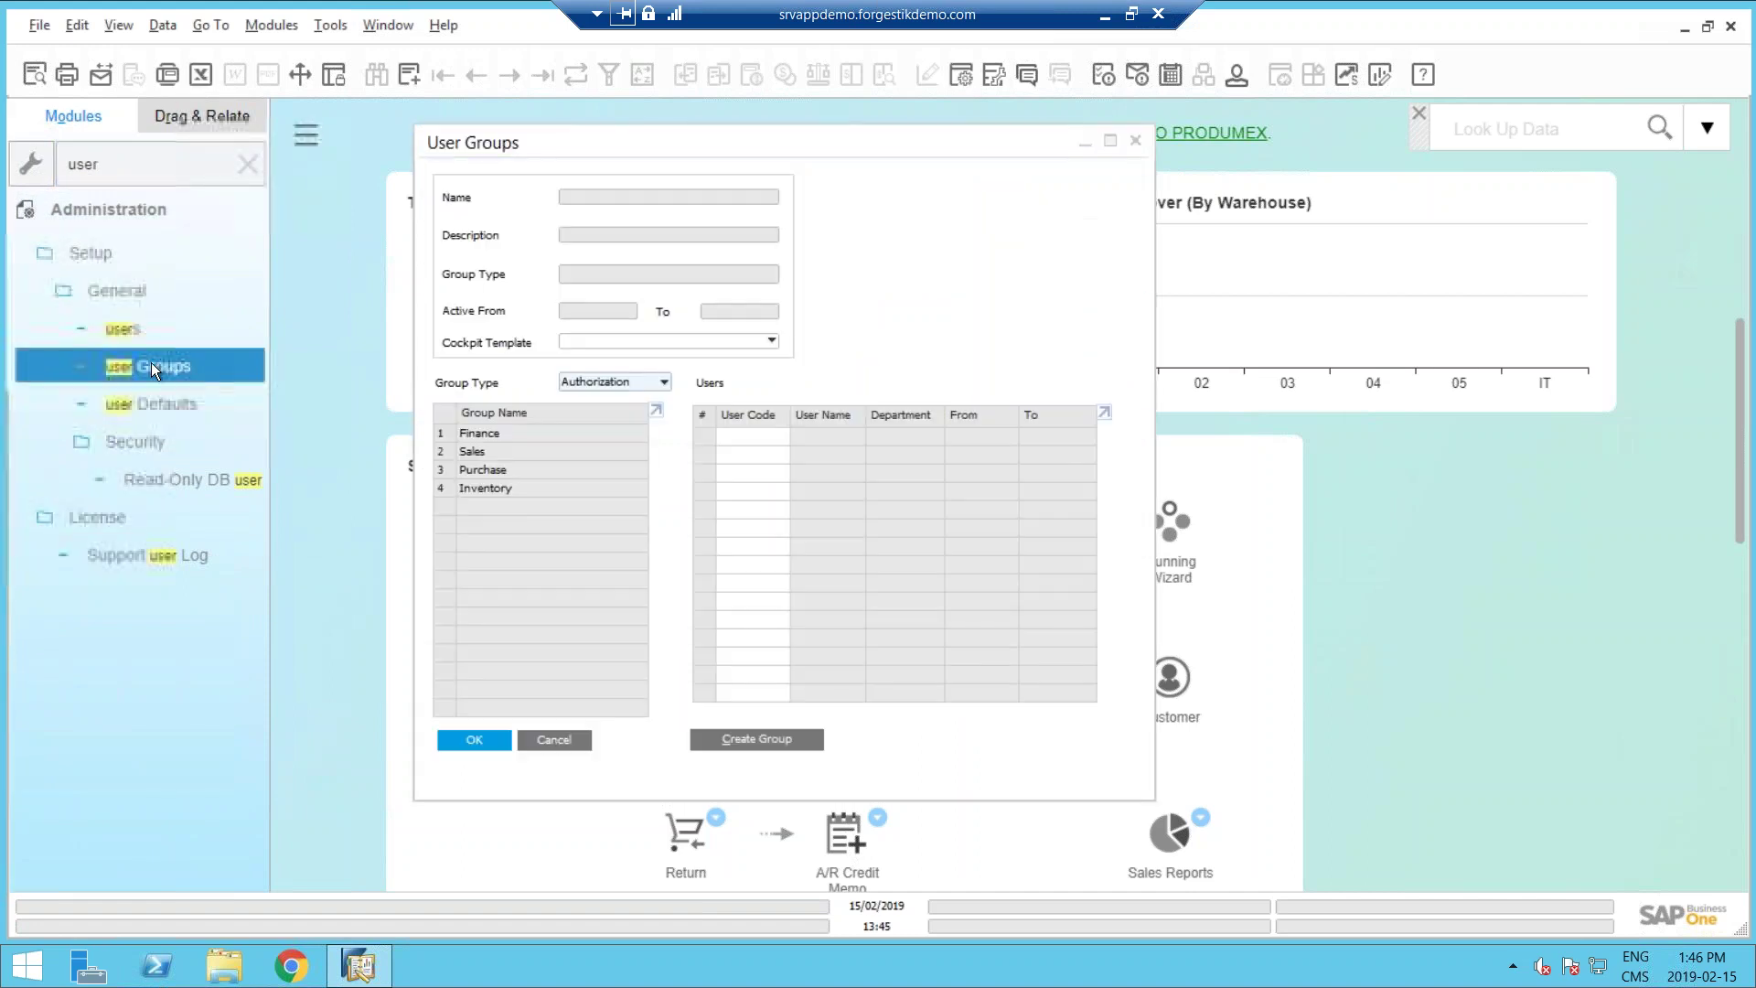
View the available group types in User Groups, close the window, and clear the menu search.
left_click(596, 382)
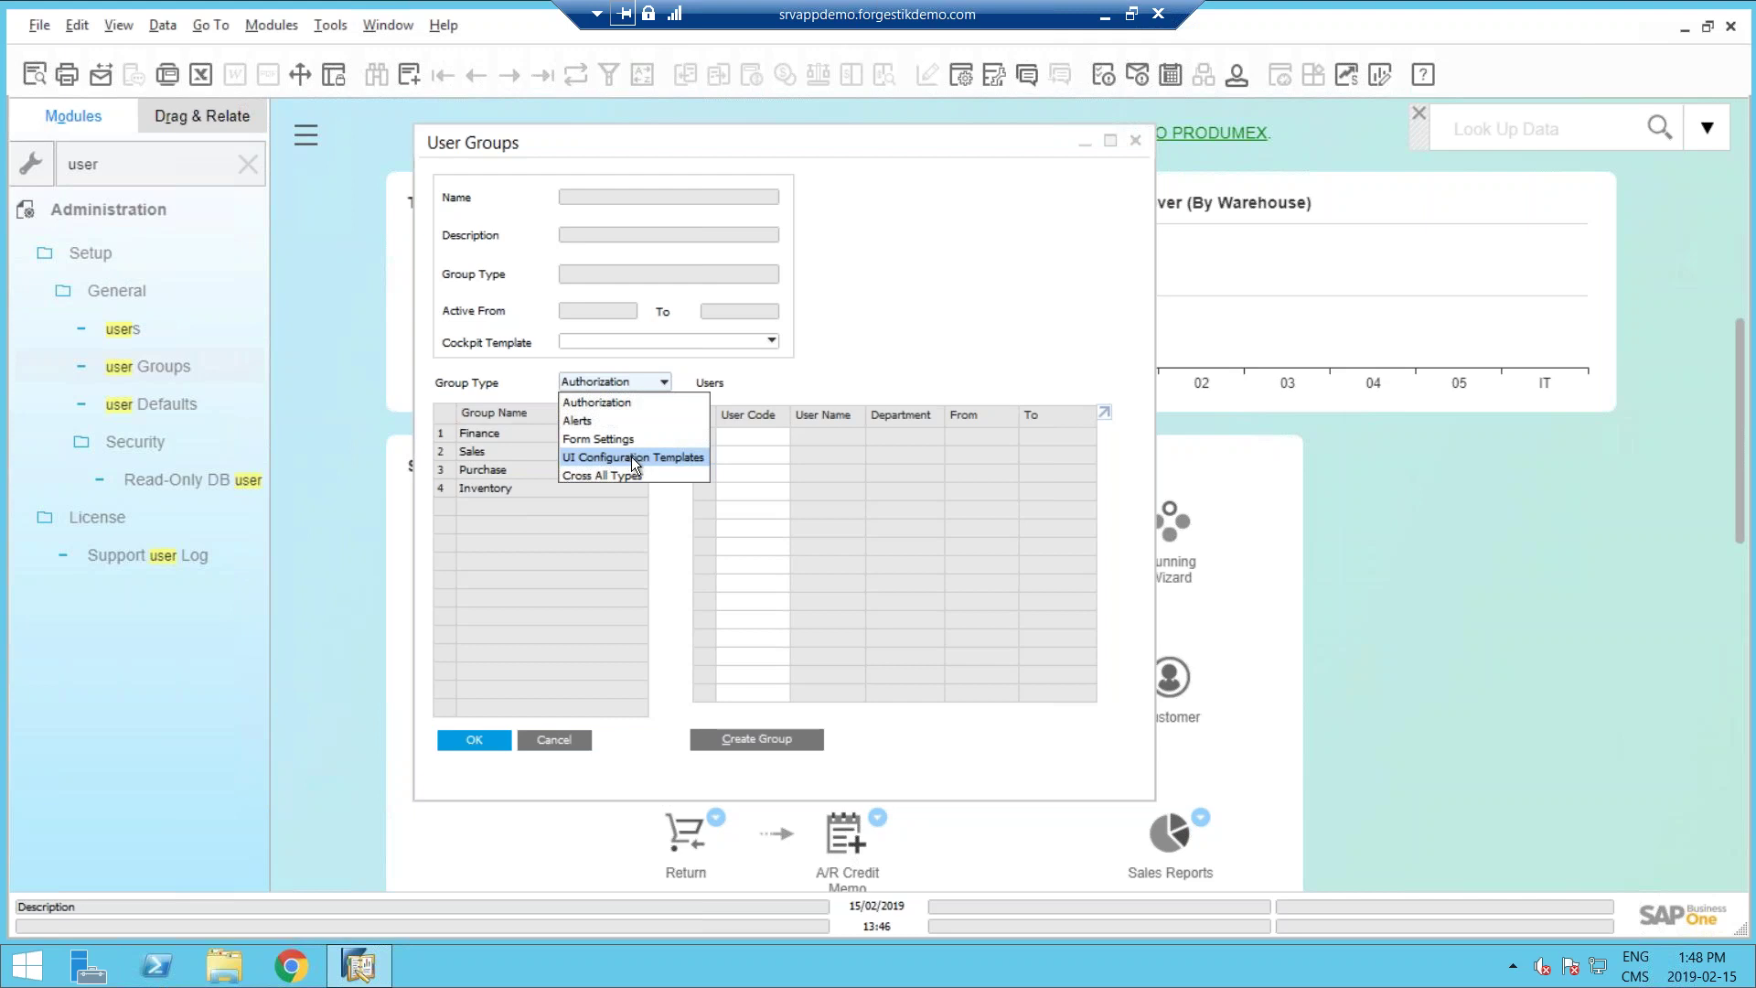
left_click(658, 403)
left_click(624, 383)
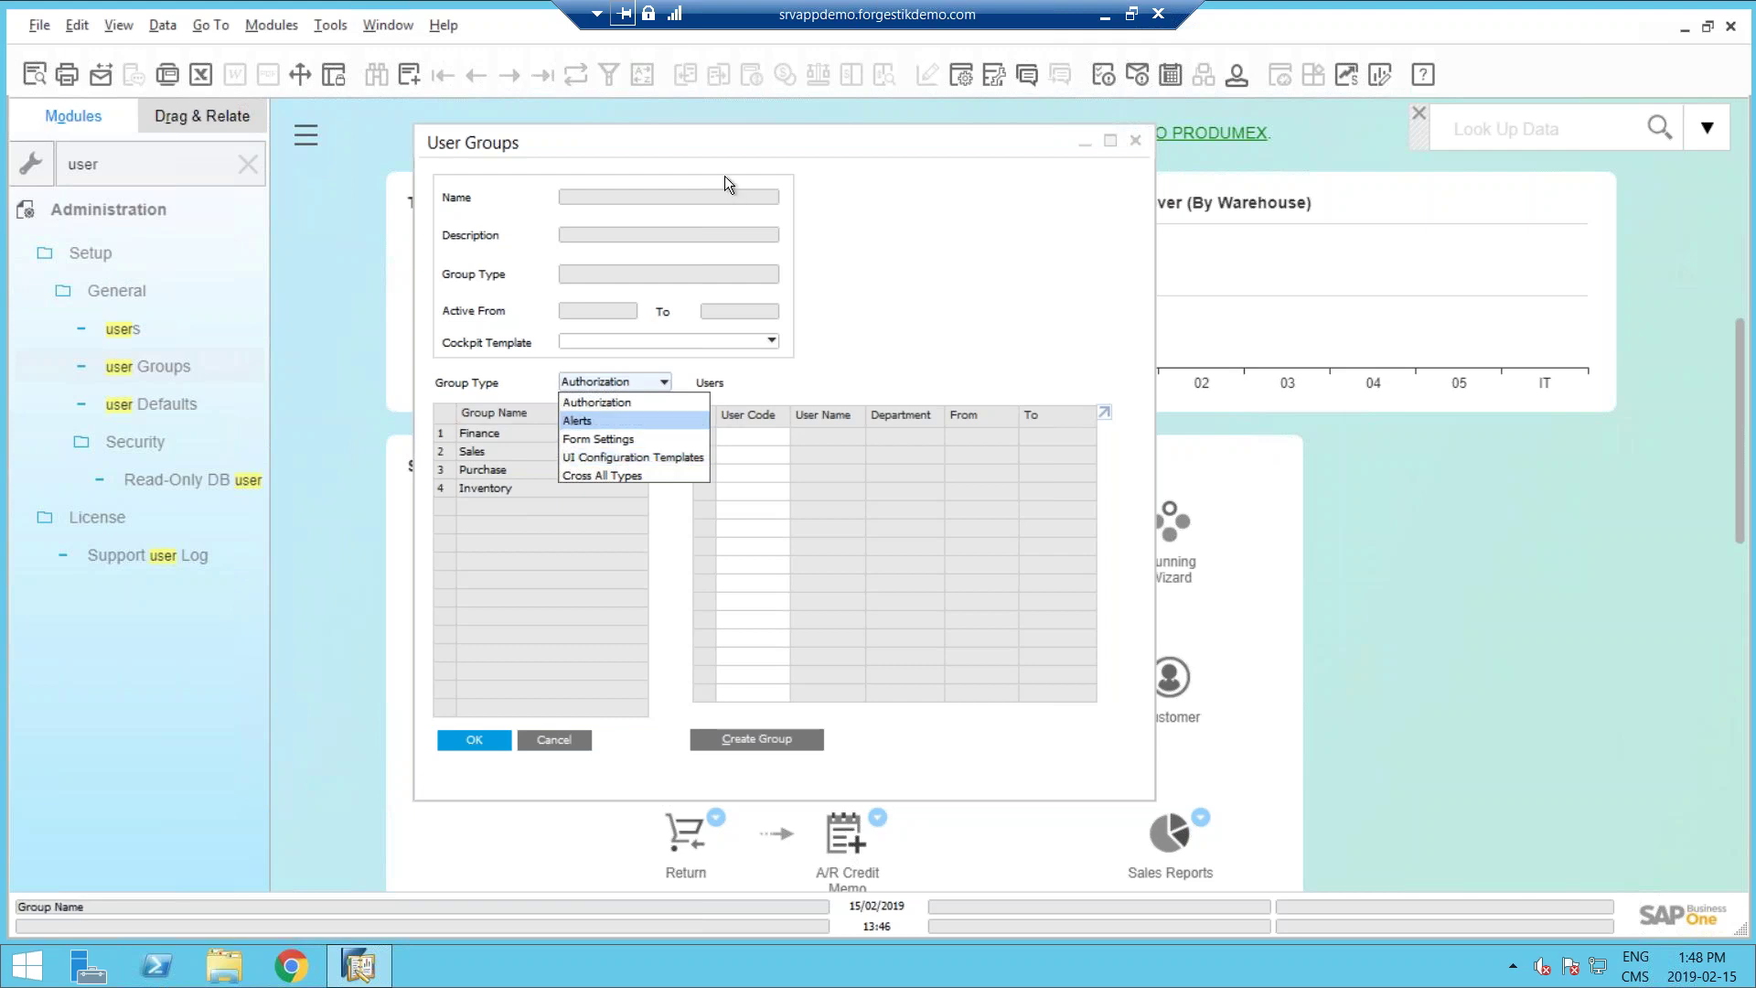
left_click(951, 161)
left_click_drag(947, 152, 1098, 150)
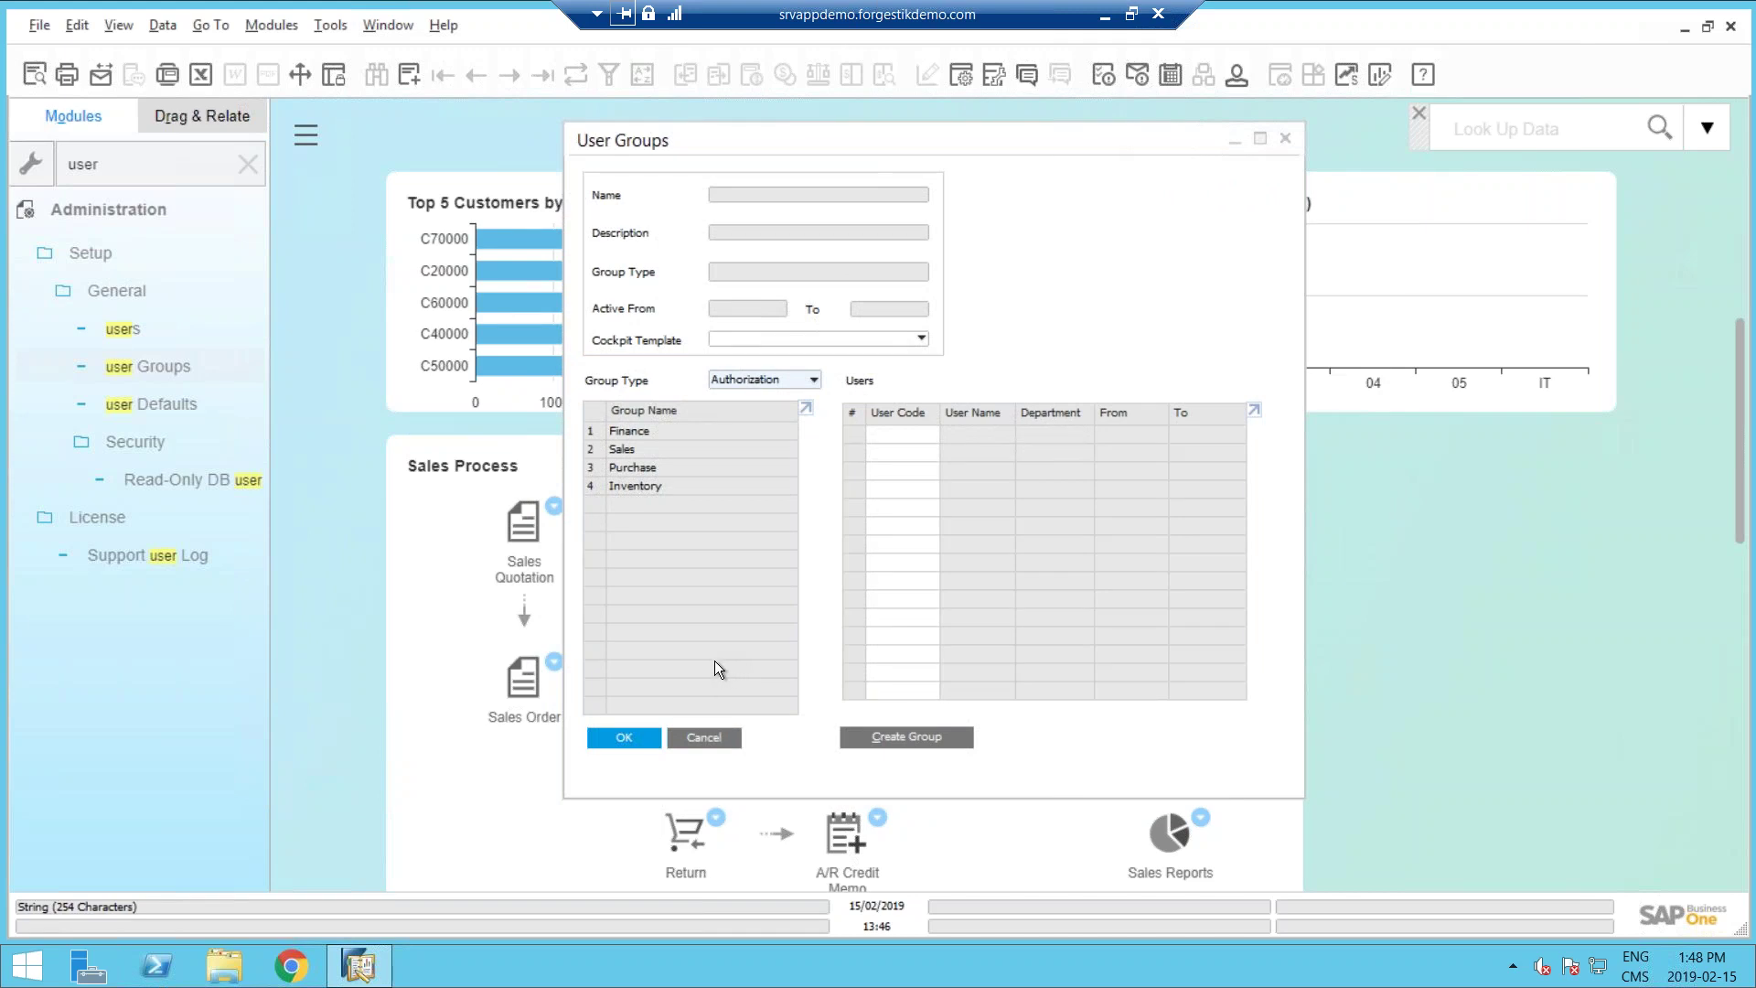
left_click(699, 737)
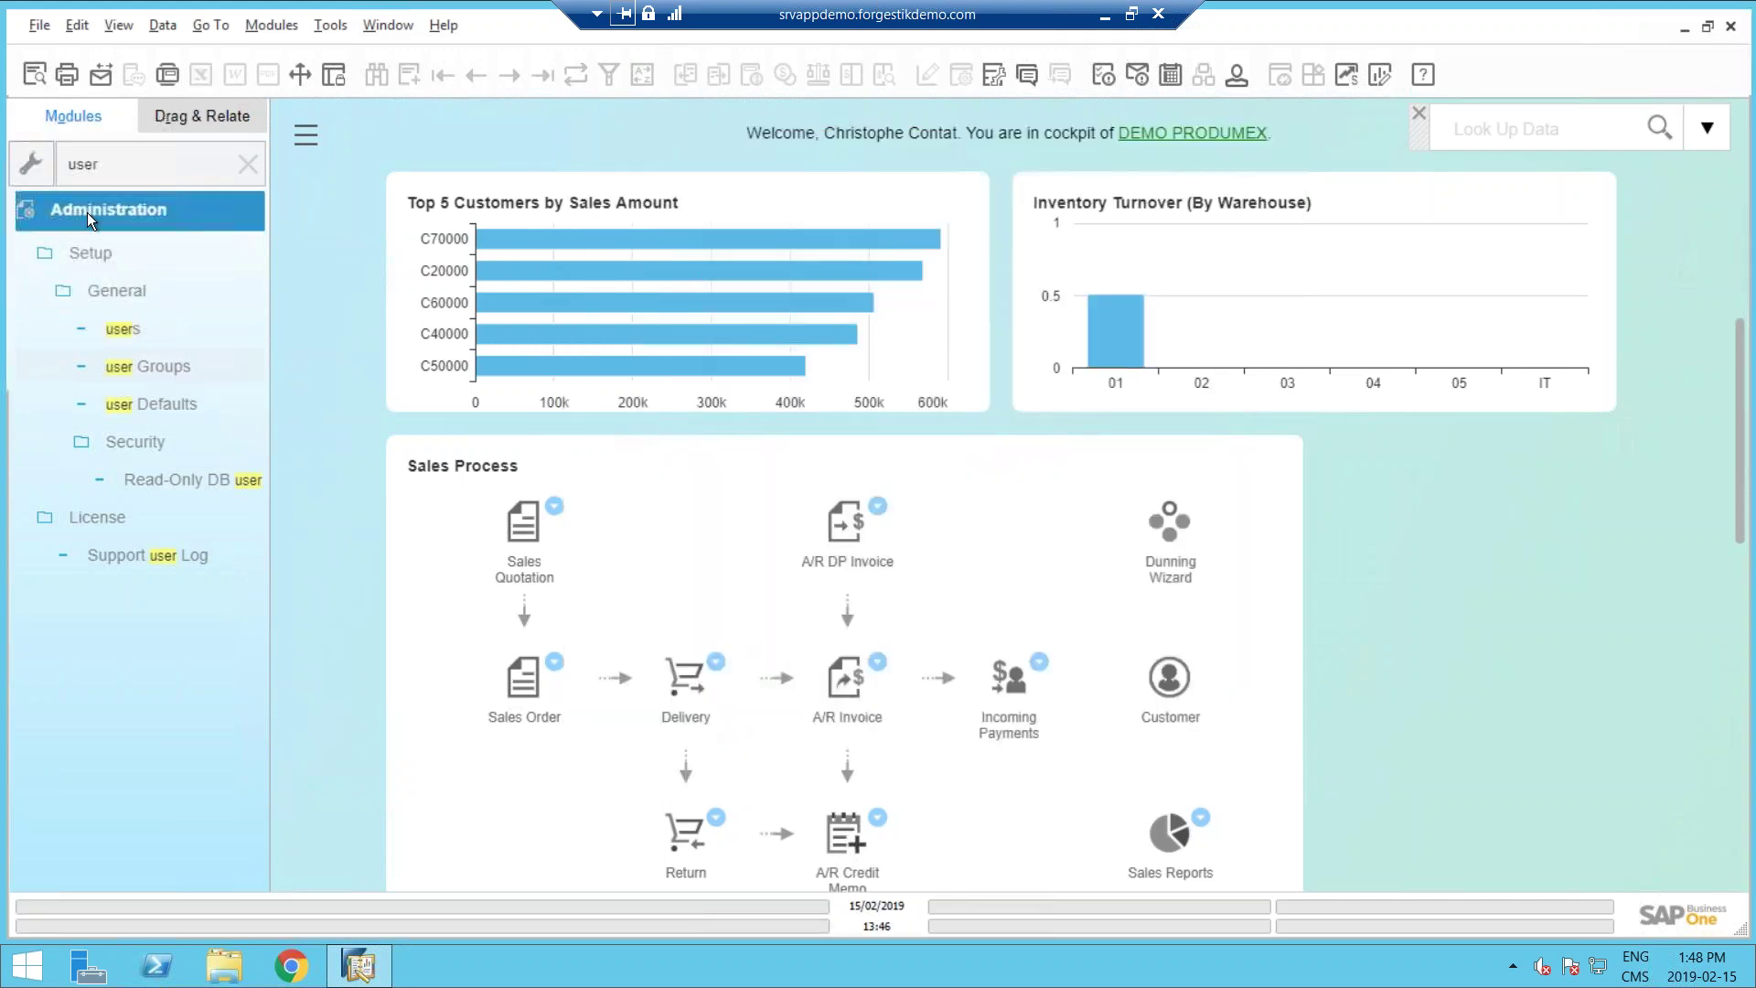
double_click(113, 156)
key("BackSpace")
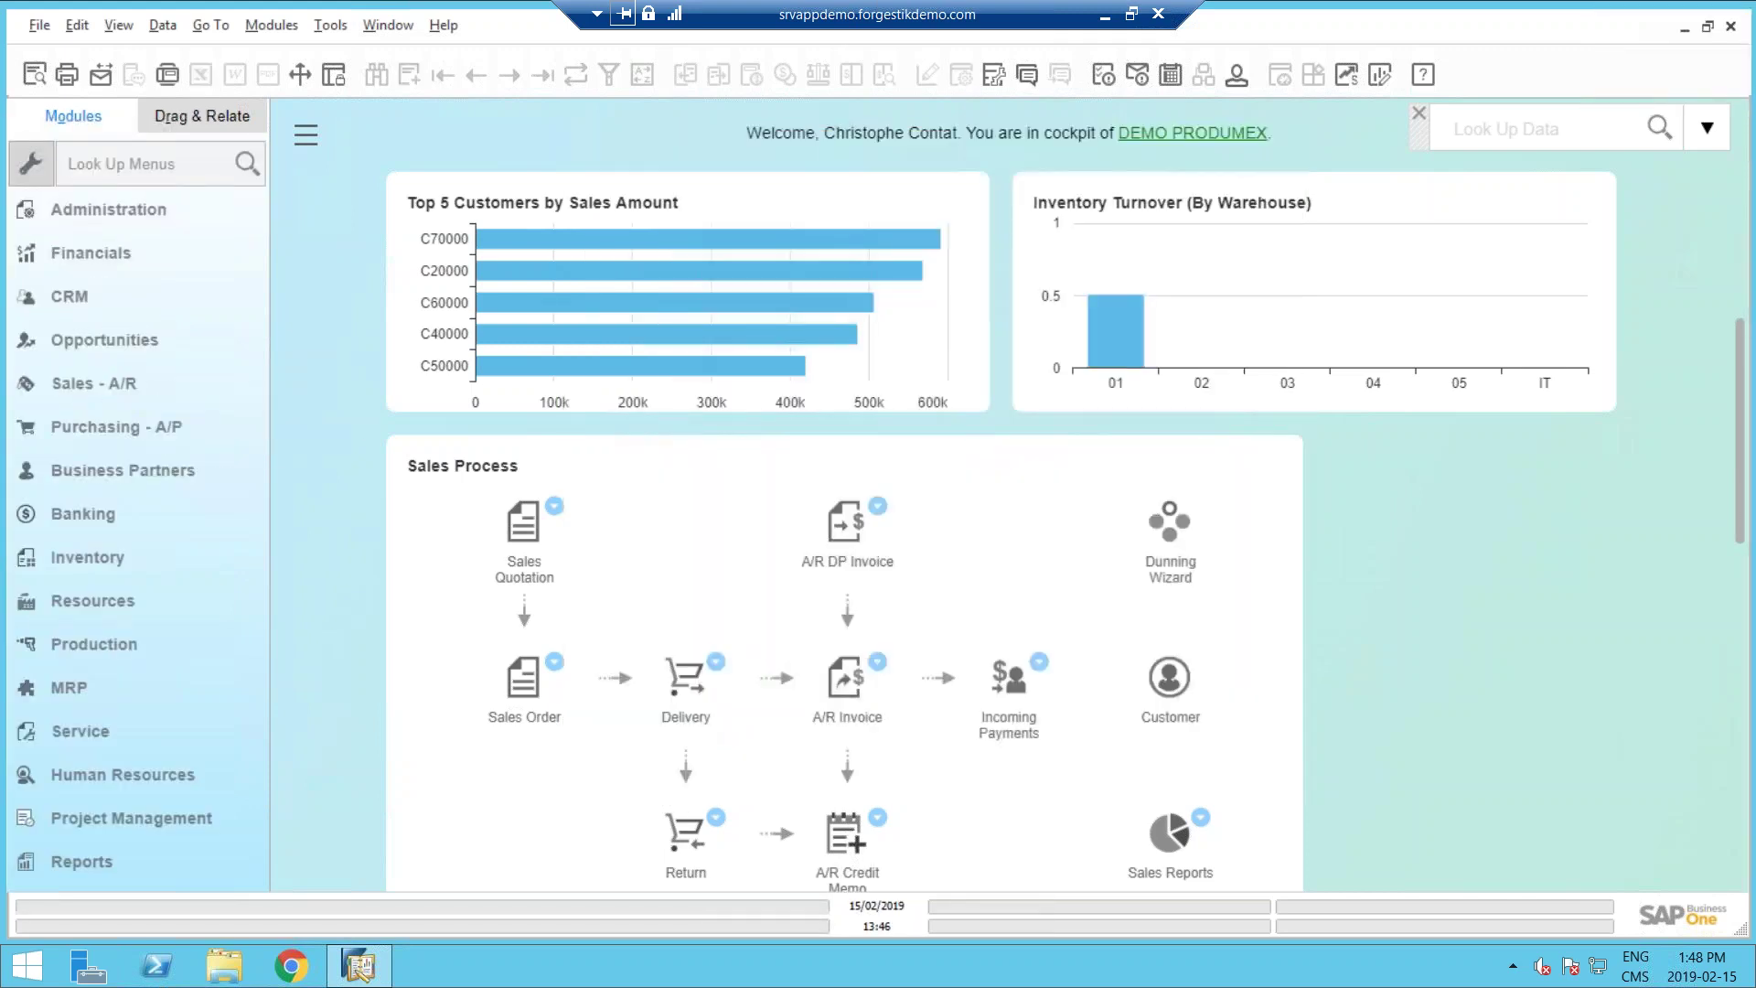
Open the Chart of Accounts from the Financials module and maximize its window.
left_click(82, 252)
left_click(129, 250)
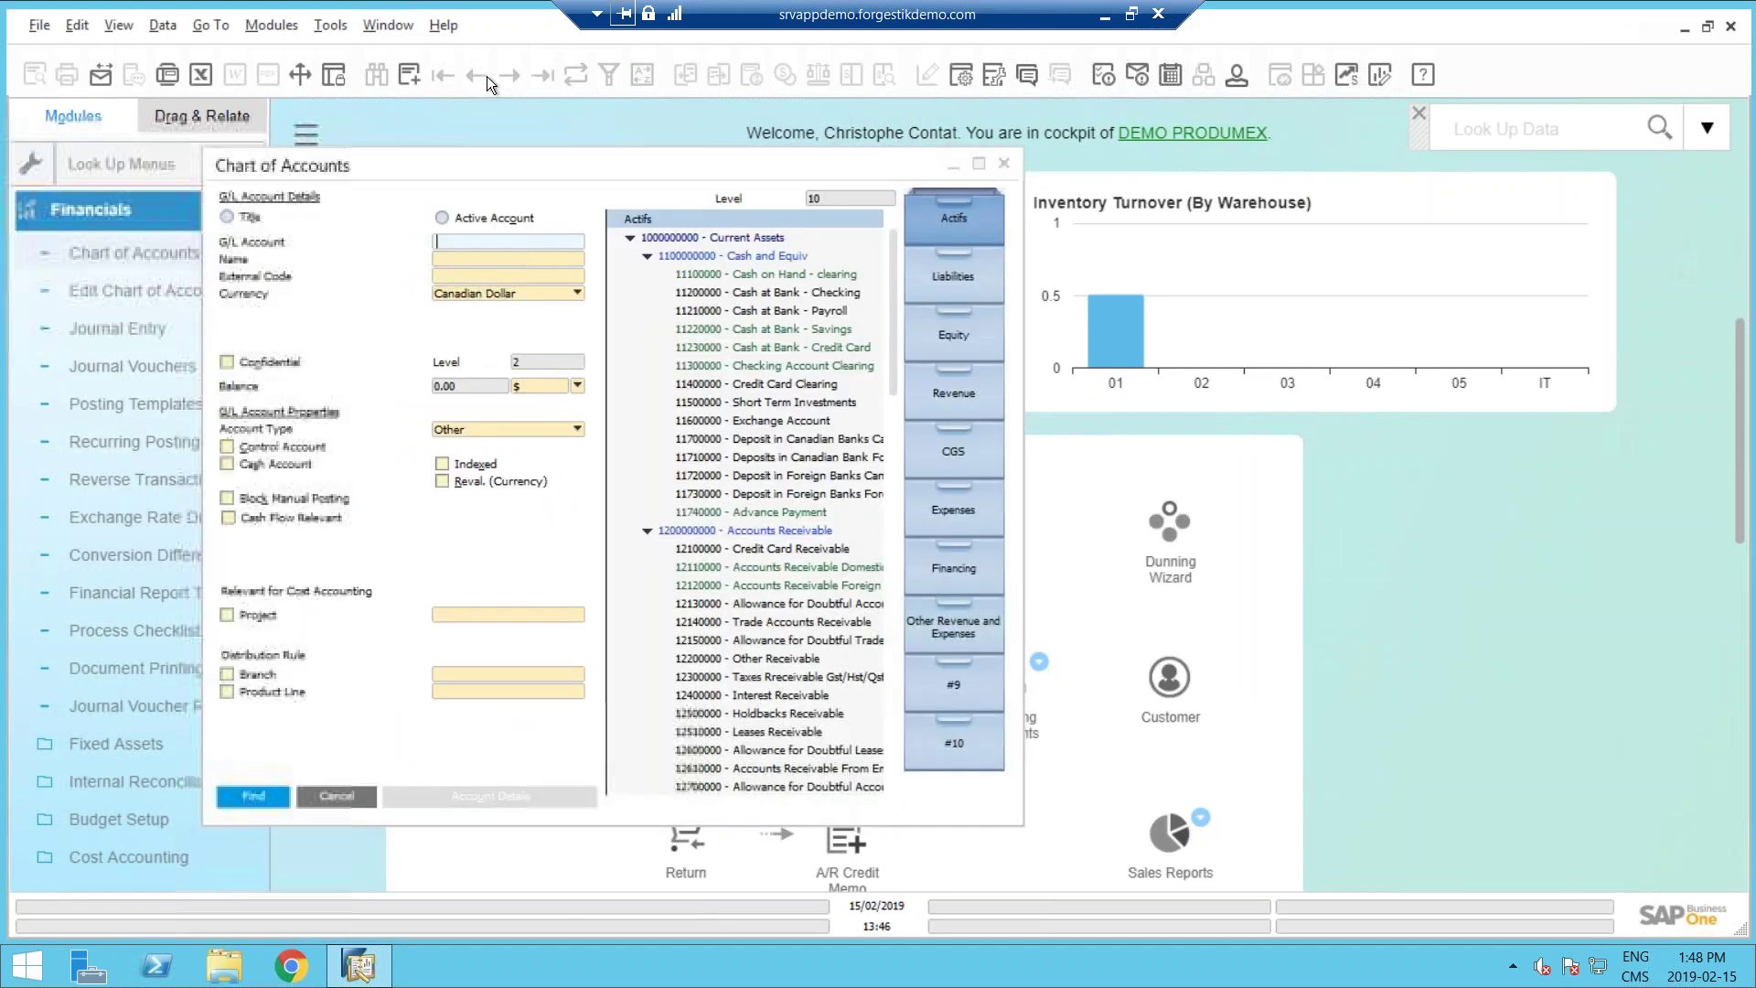
left_click(977, 165)
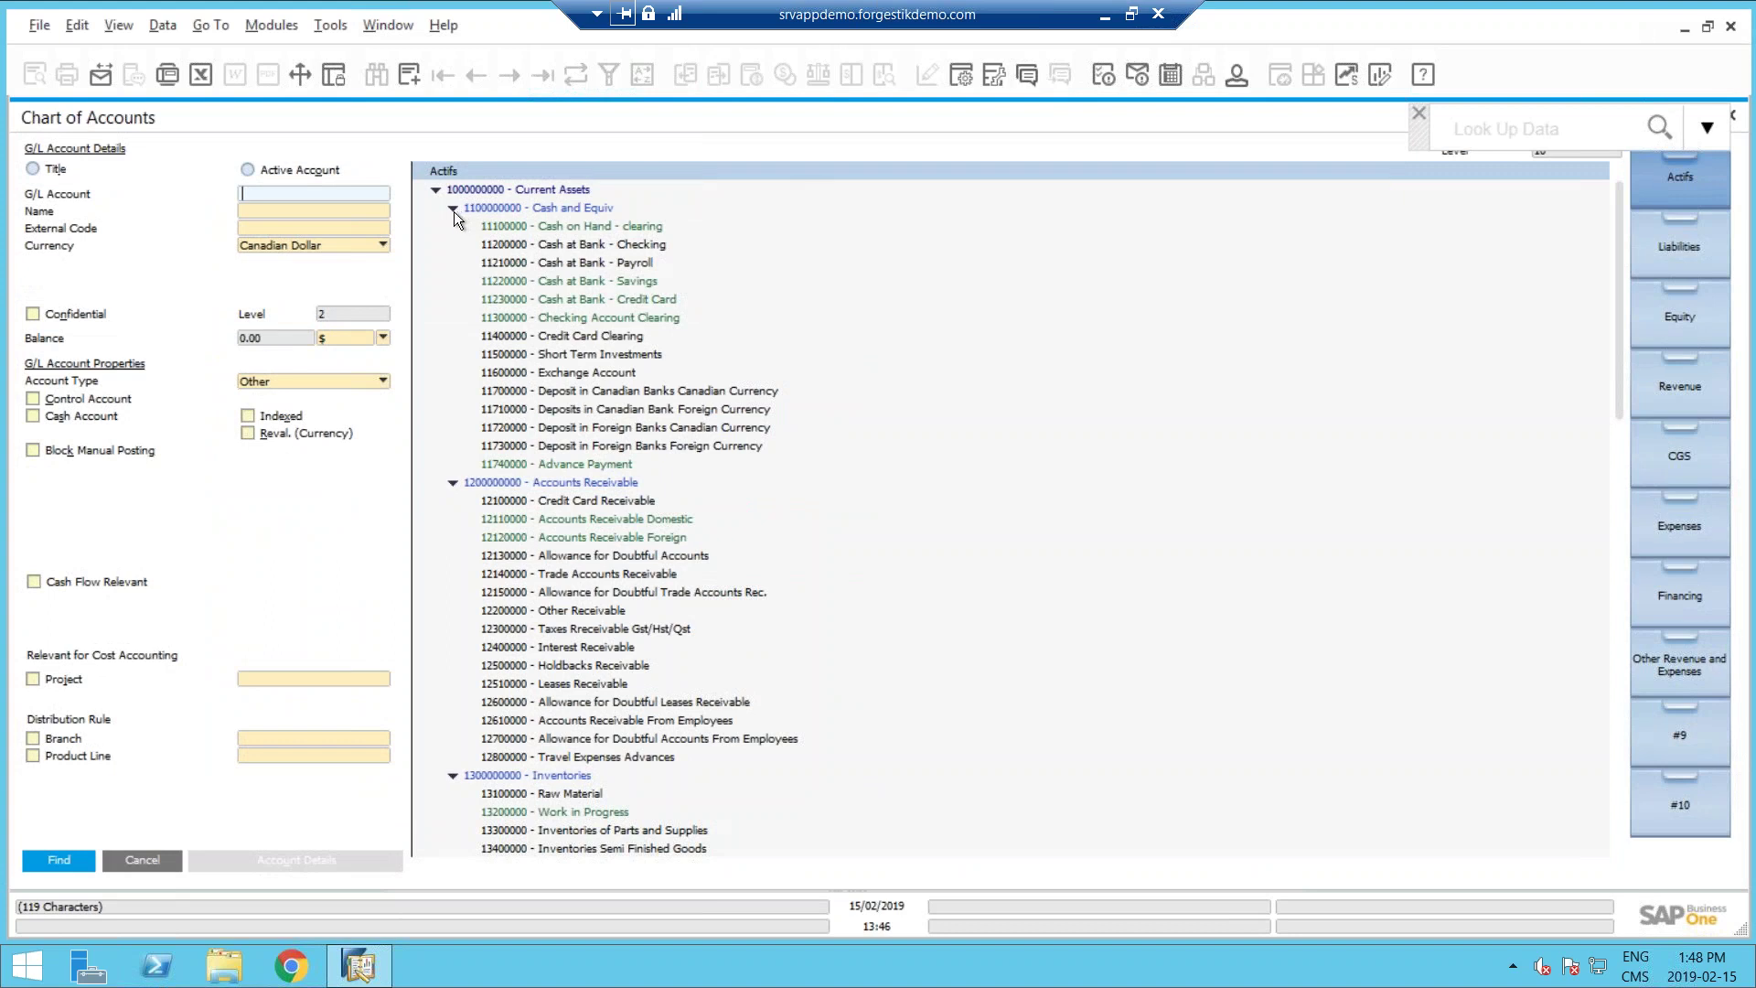
Collapse the Cash and Equiv, Accounts Receivable and Inventories groups, and view the Liabilities accounts.
left_click(454, 212)
left_click(454, 227)
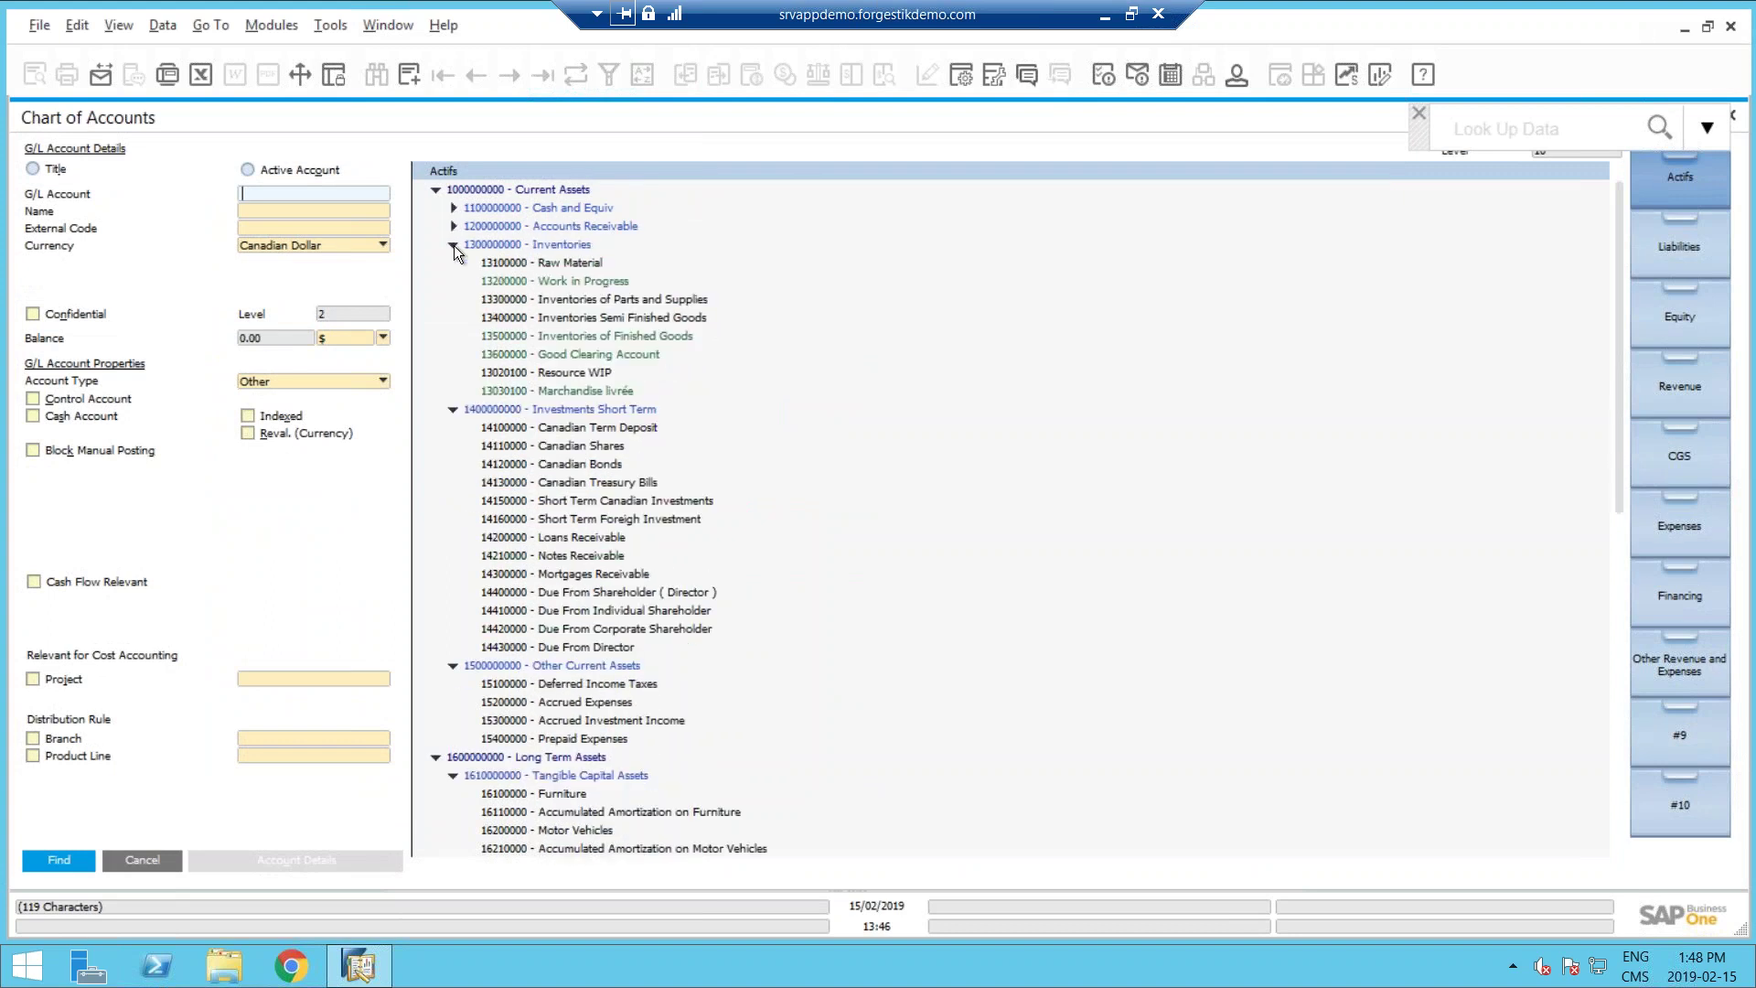
left_click(452, 245)
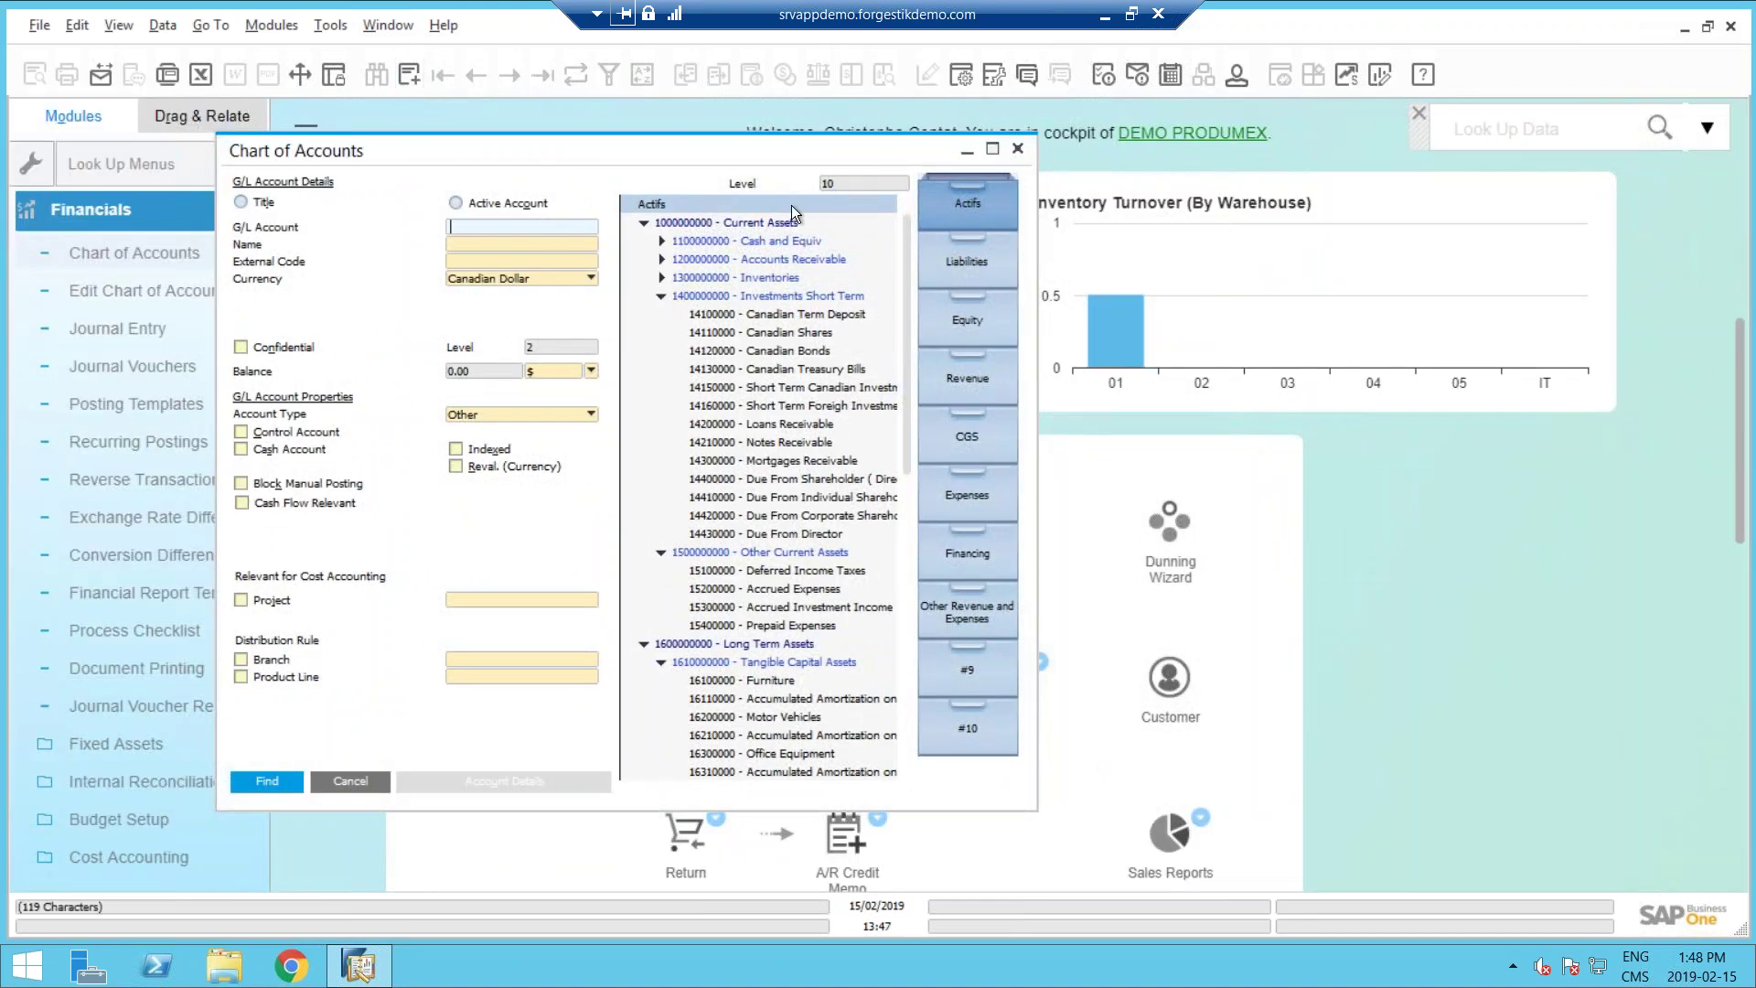
left_click(955, 244)
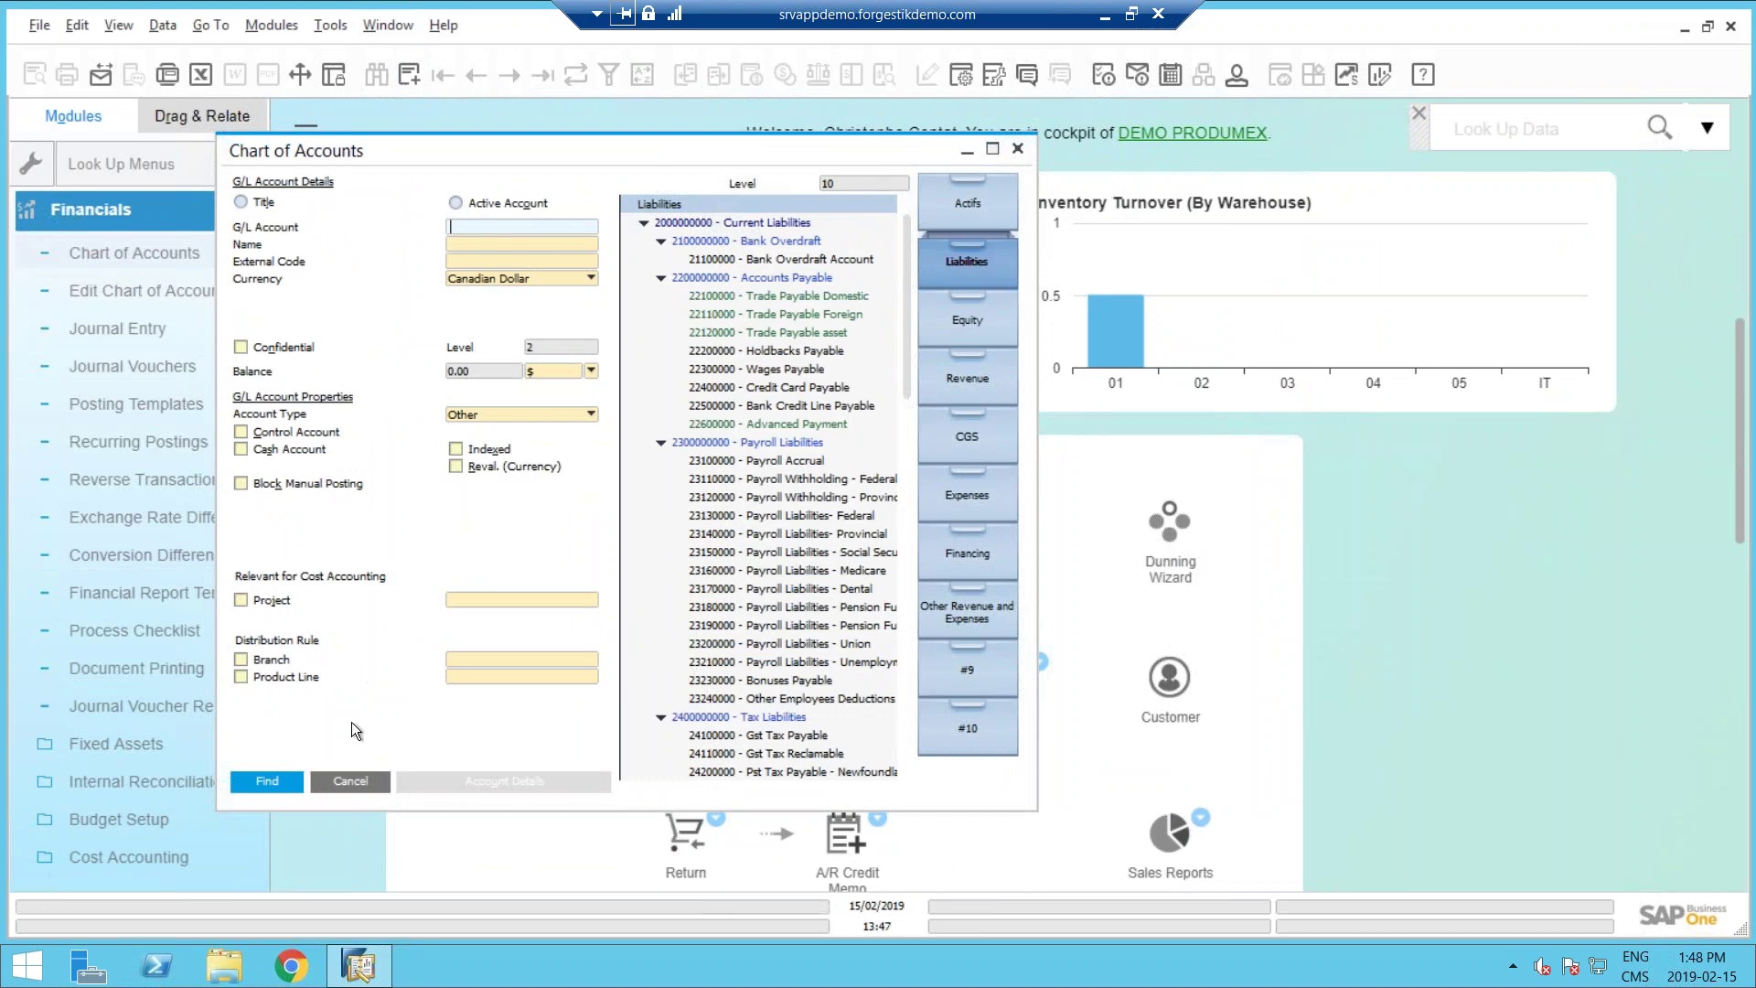
Close and reopen the Chart of Accounts, and select the Cash and Equiv title account.
left_click(352, 782)
left_click(133, 253)
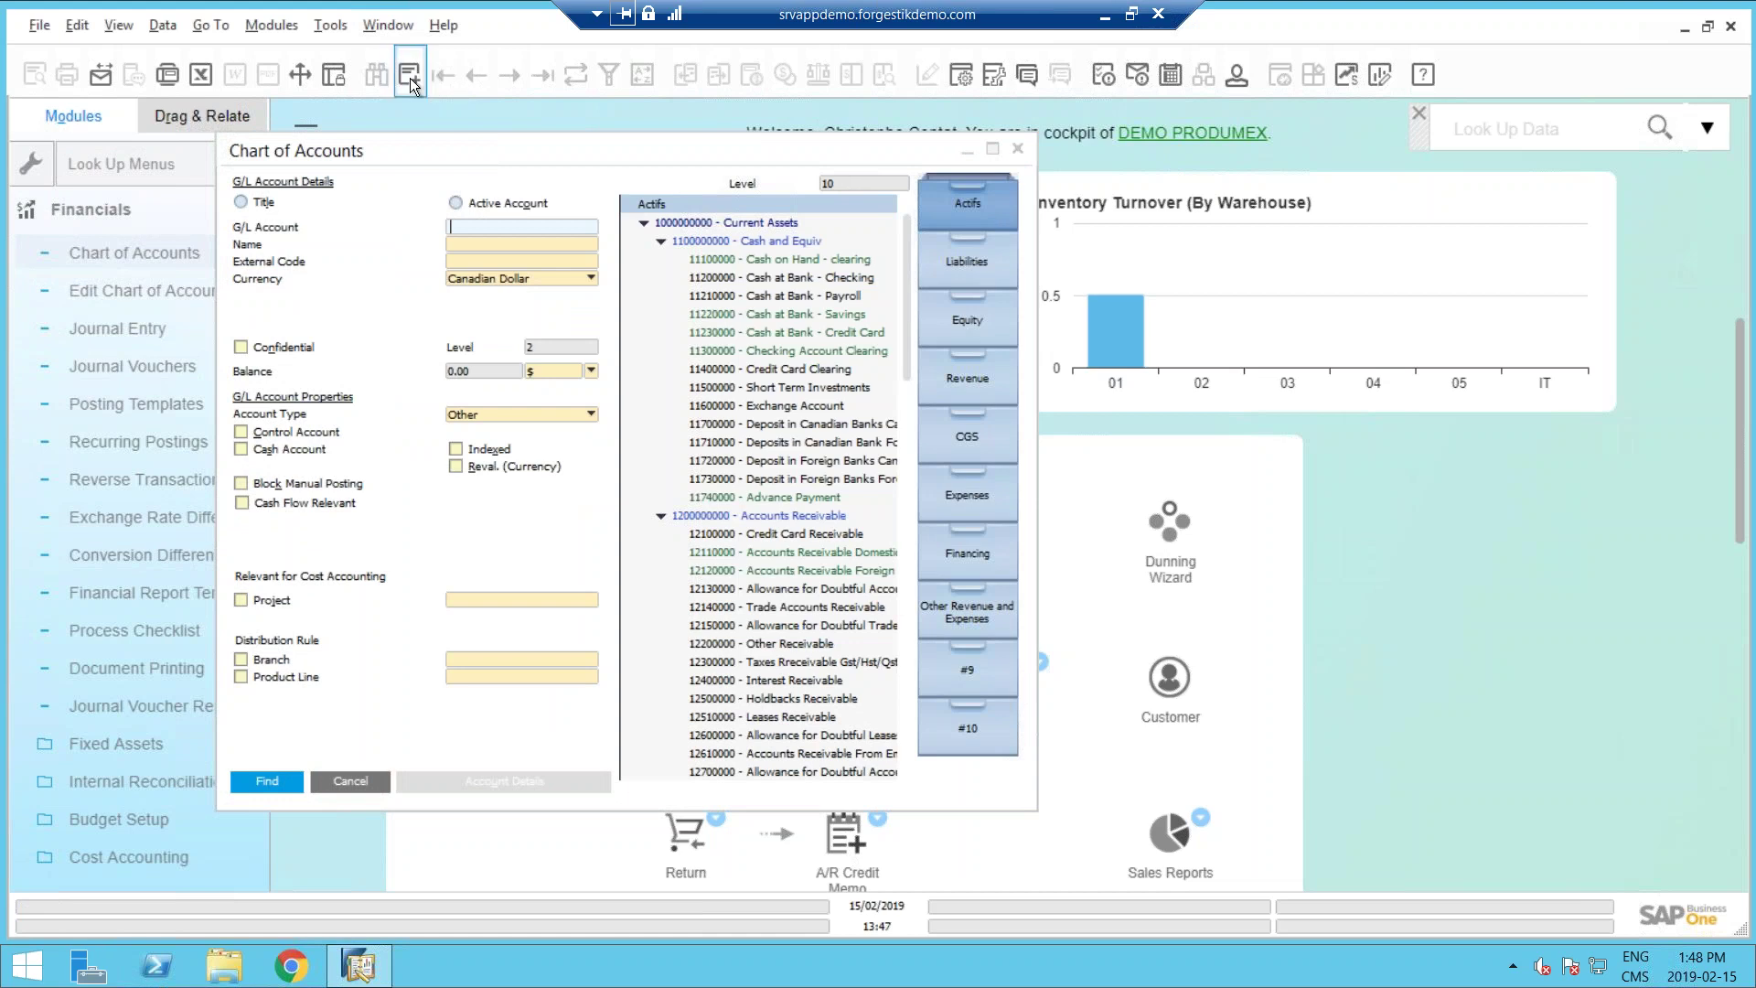
left_click(732, 258)
left_click(729, 240)
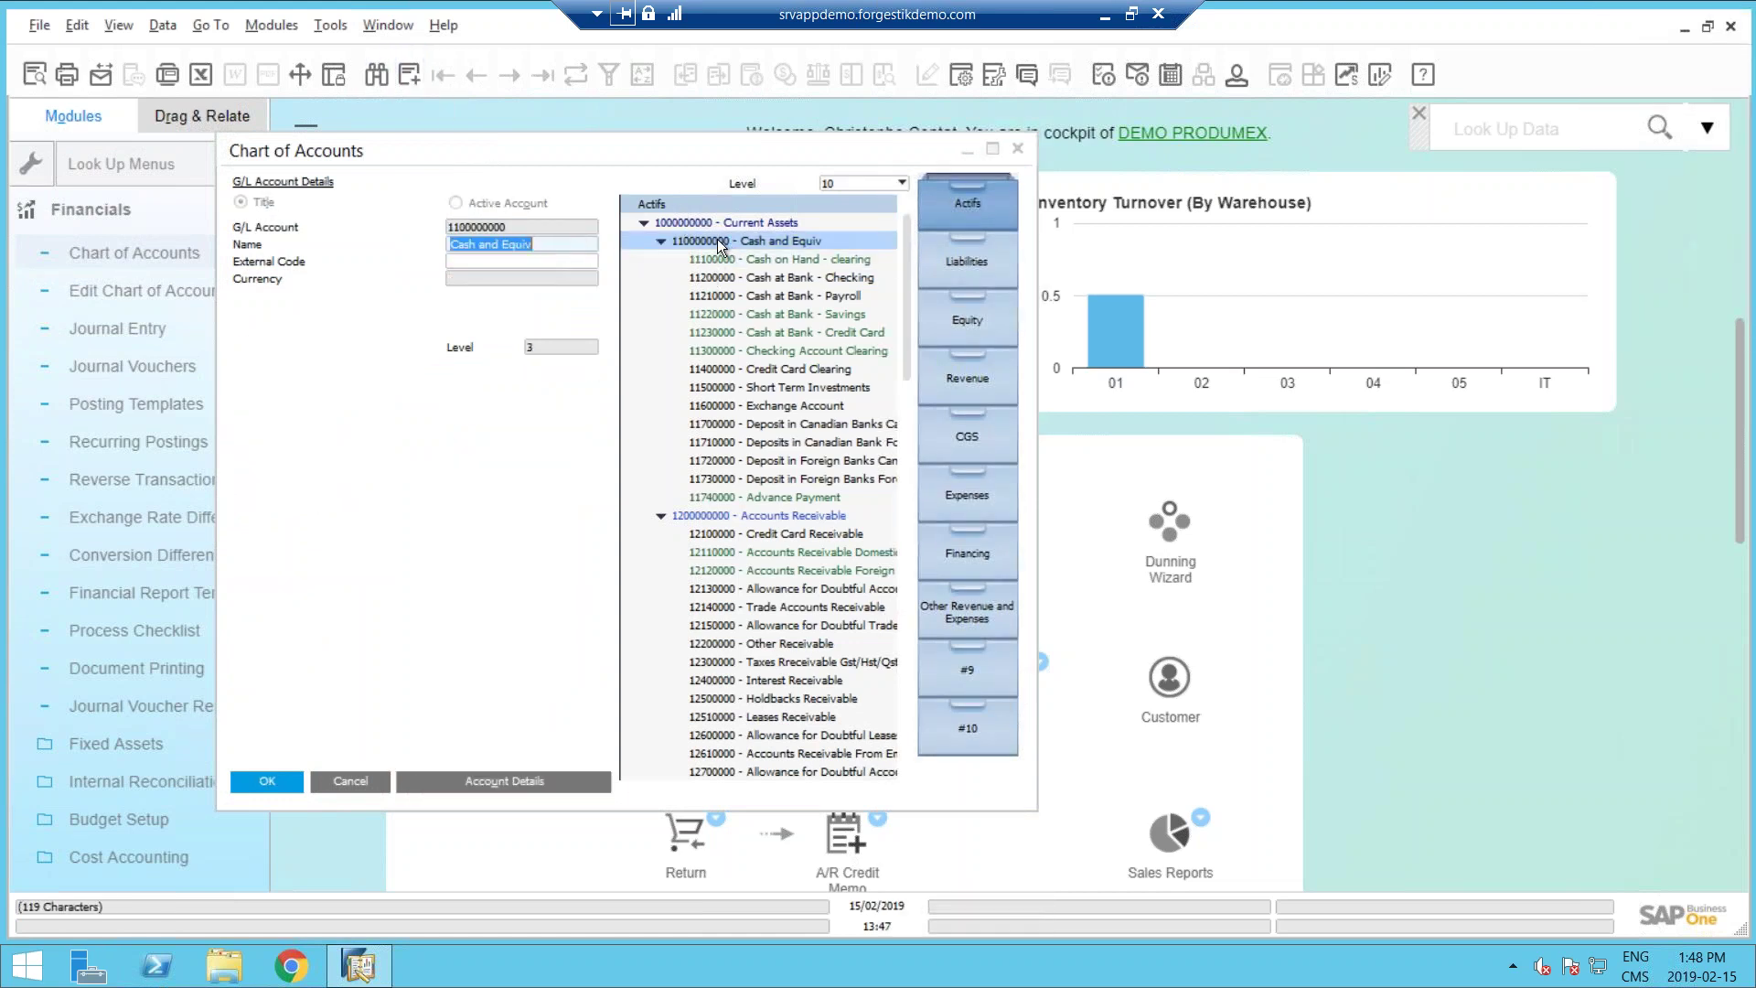
Limit the account tree to level 3, and expand it again to level 4.
left_click(863, 181)
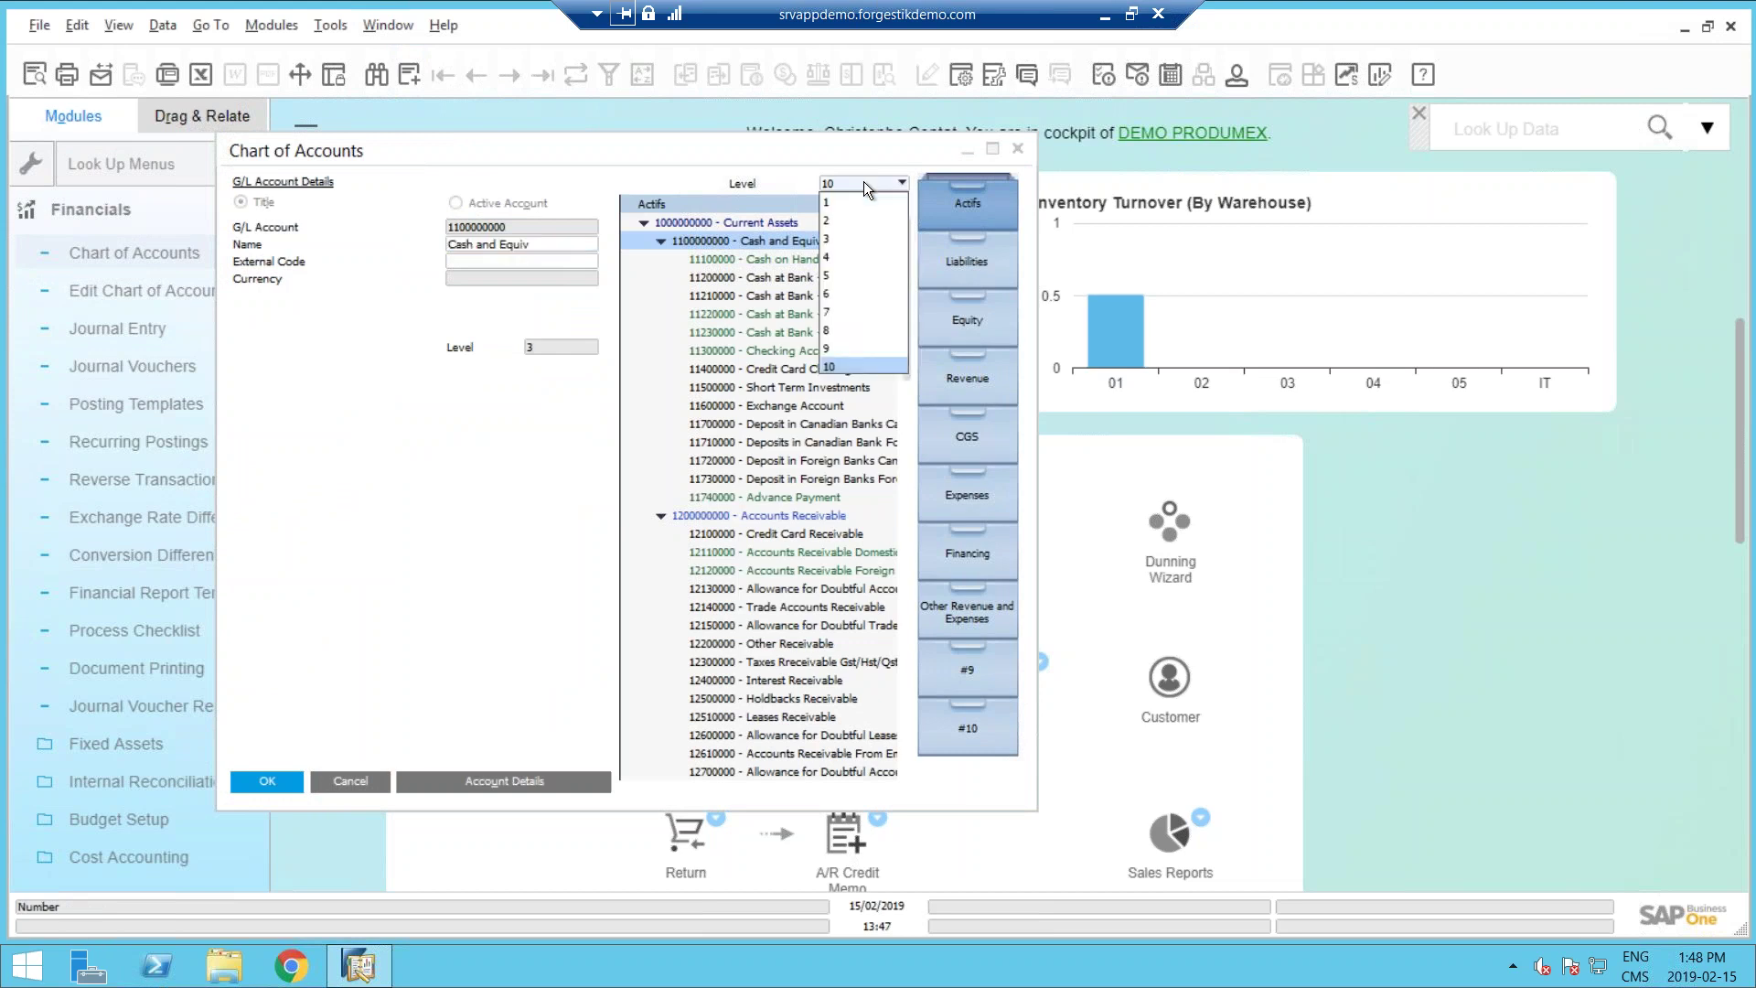
left_click(840, 240)
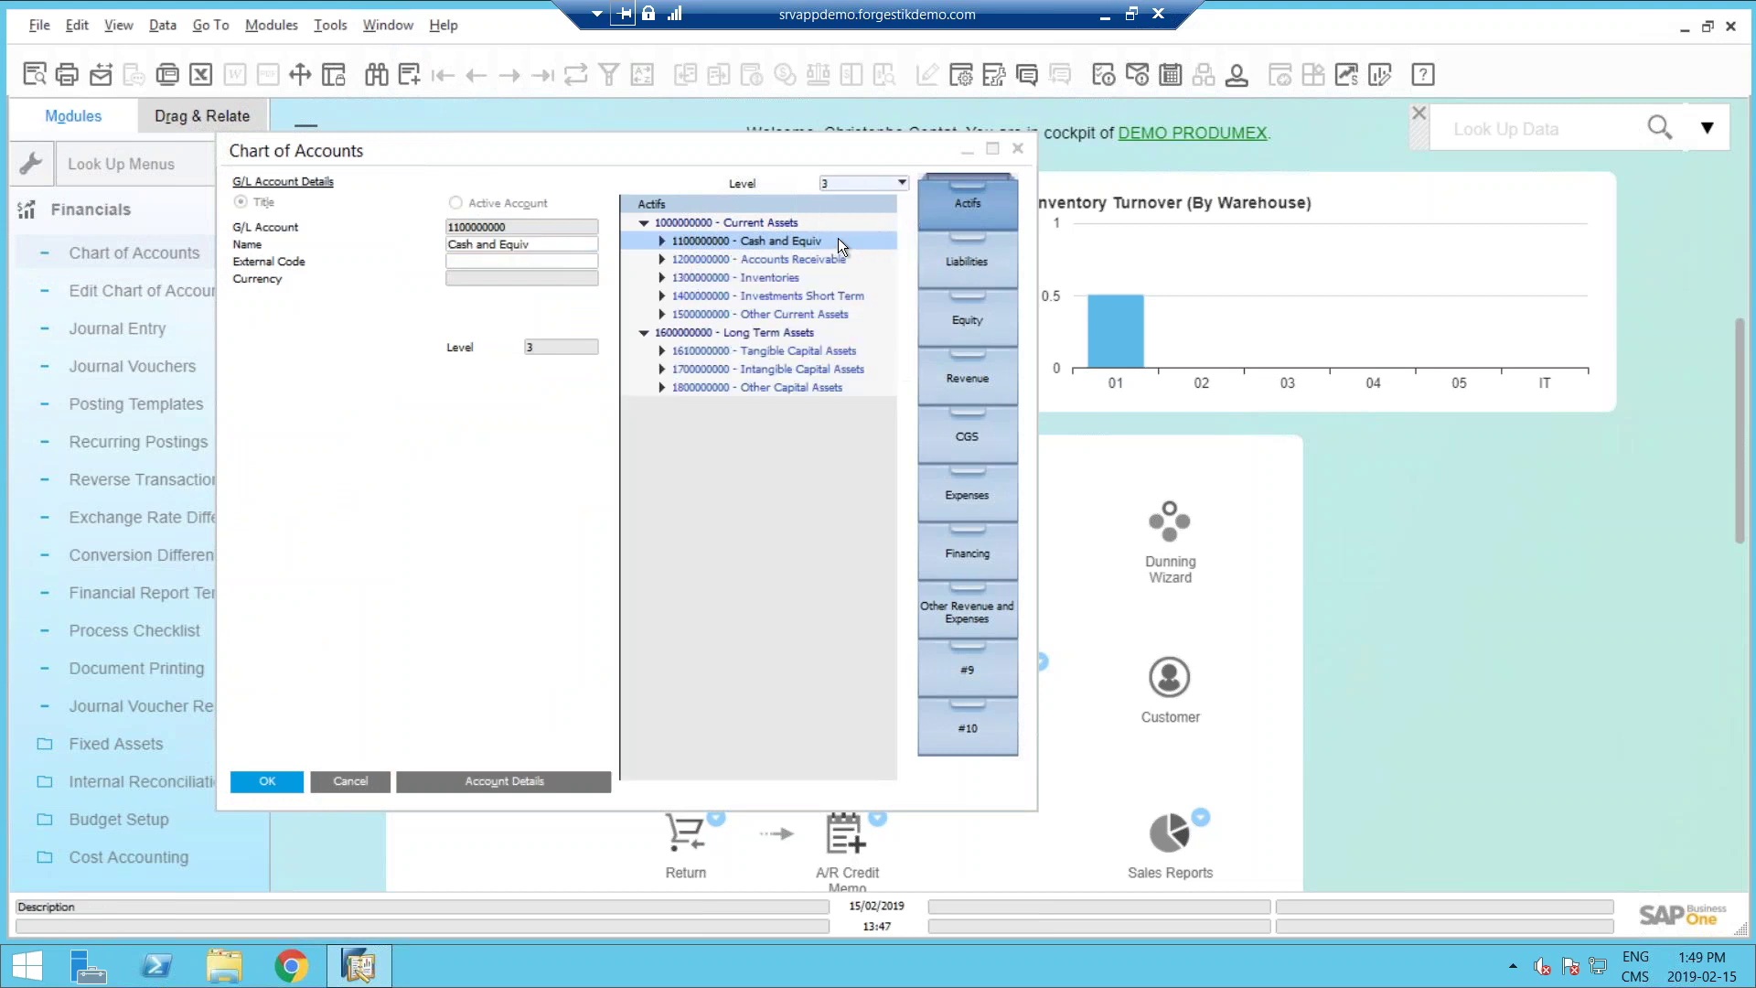
left_click(849, 181)
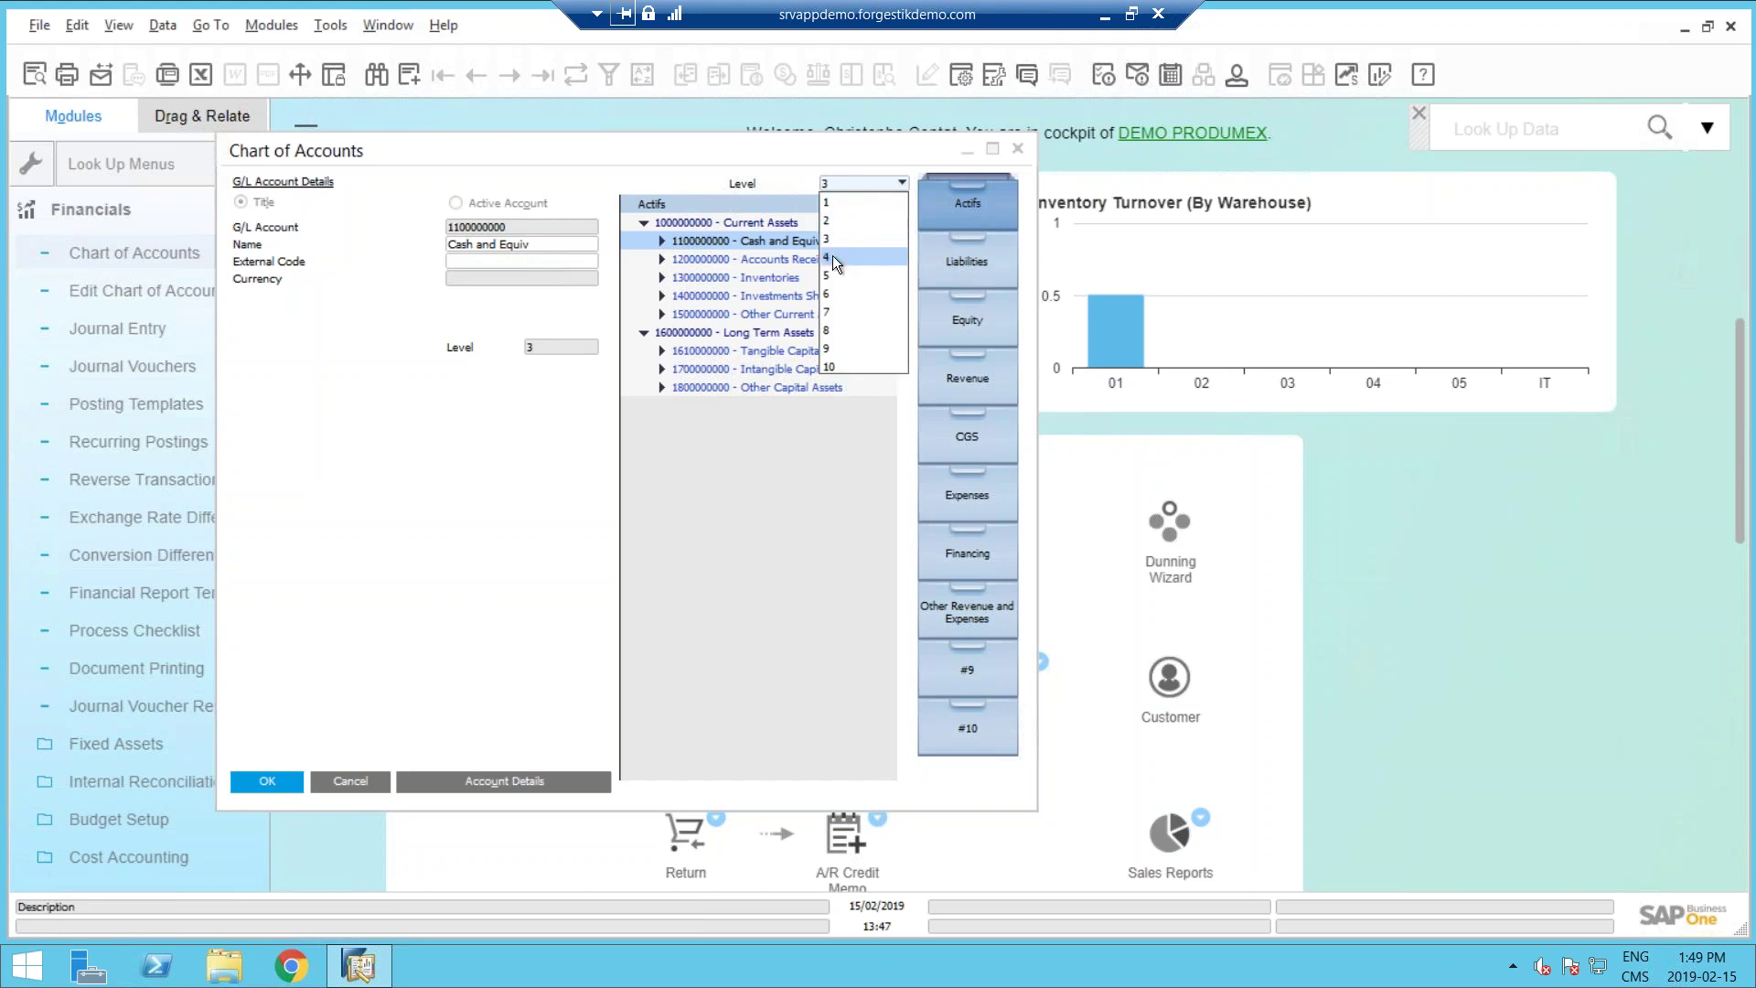
left_click(833, 259)
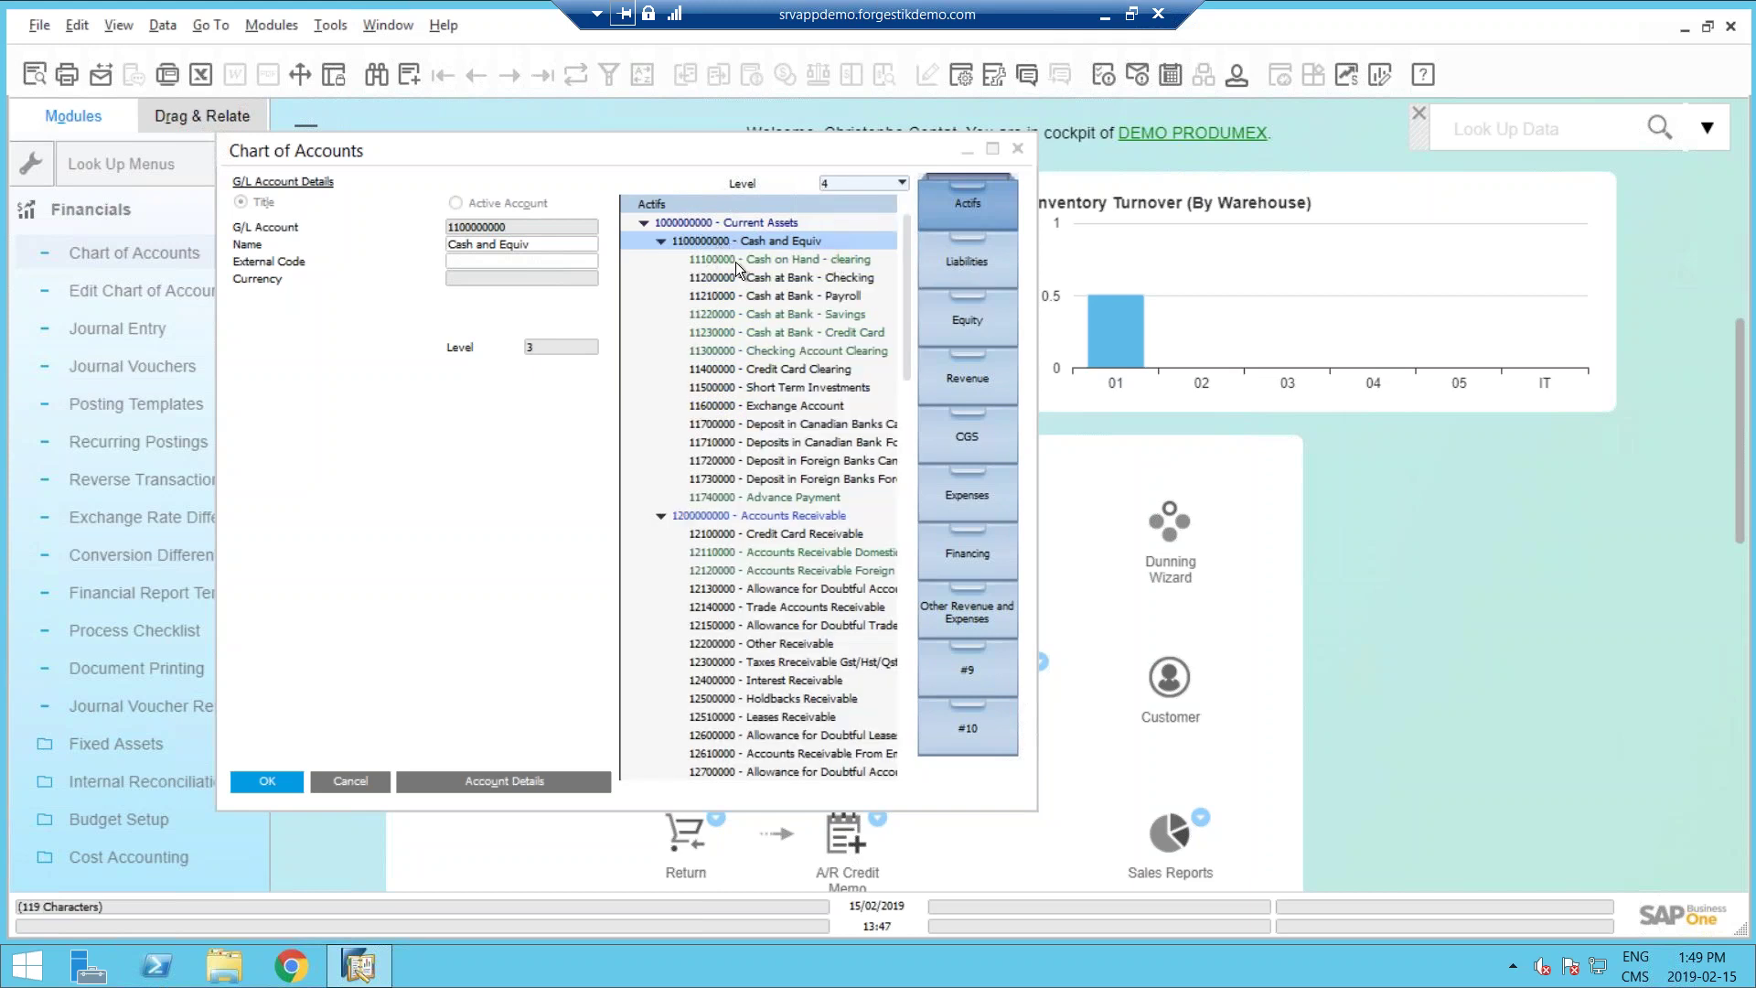
Collapse the Cash and Equiv, Accounts Receivable and Inventories groups in the level 4 account tree.
left_click(661, 243)
left_click(662, 260)
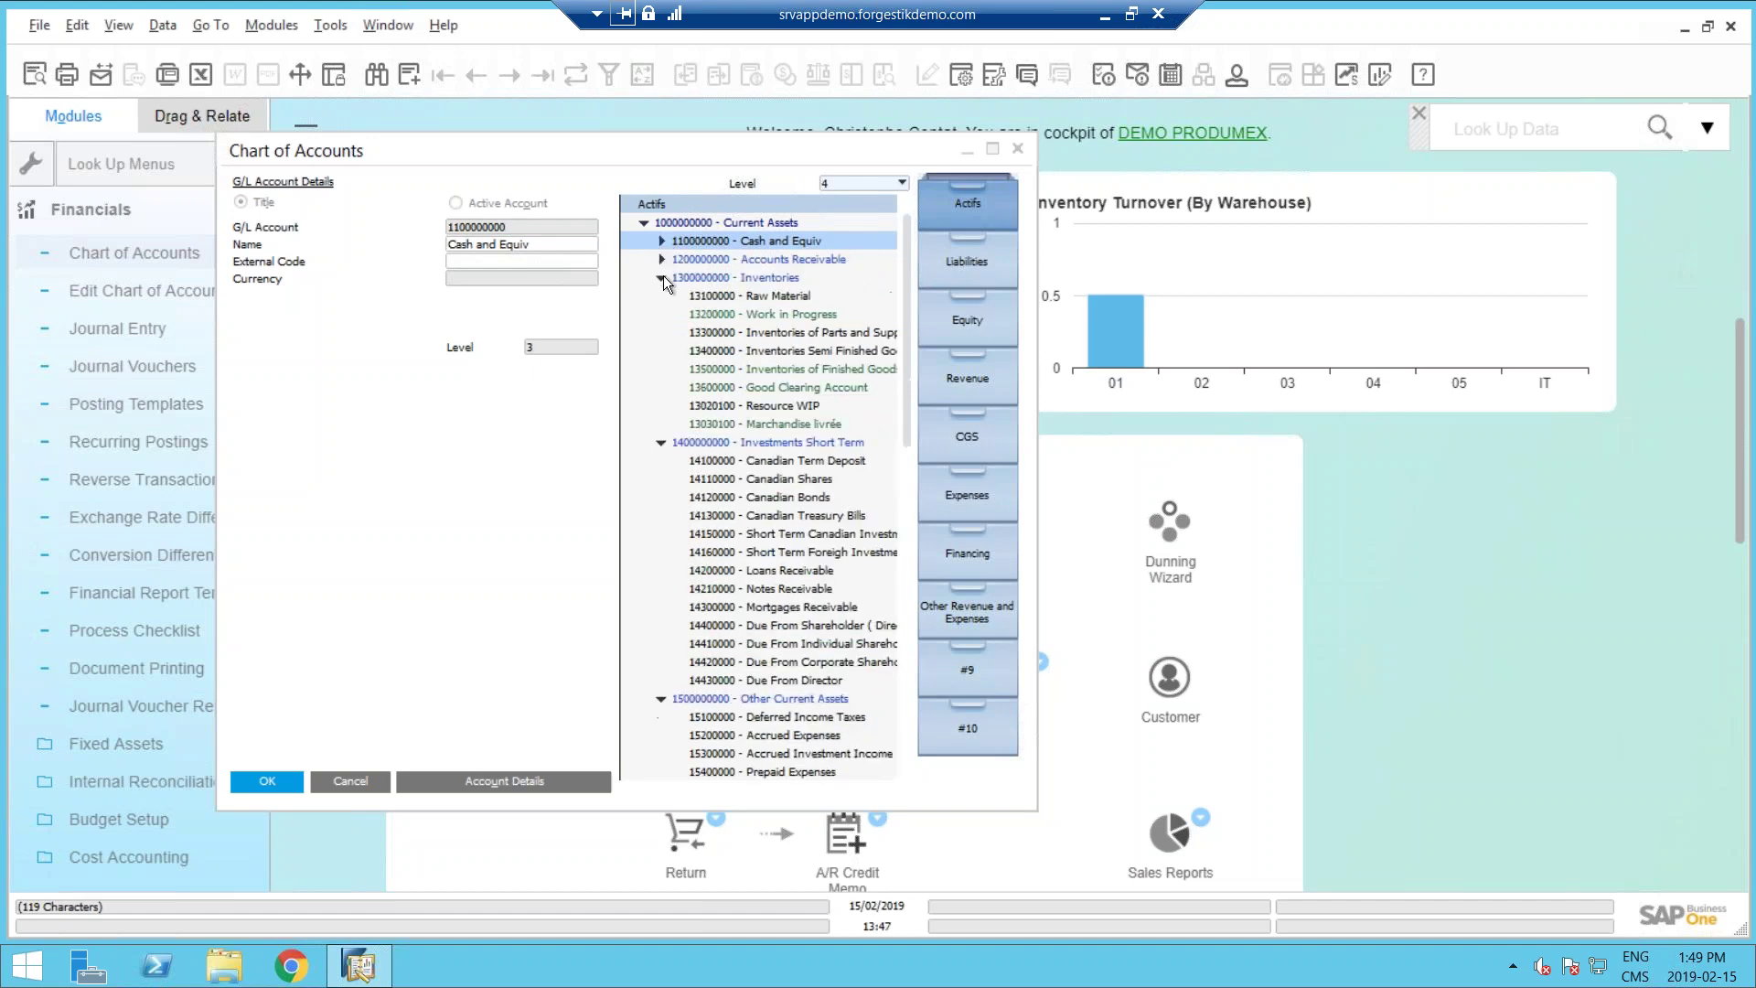
left_click(662, 278)
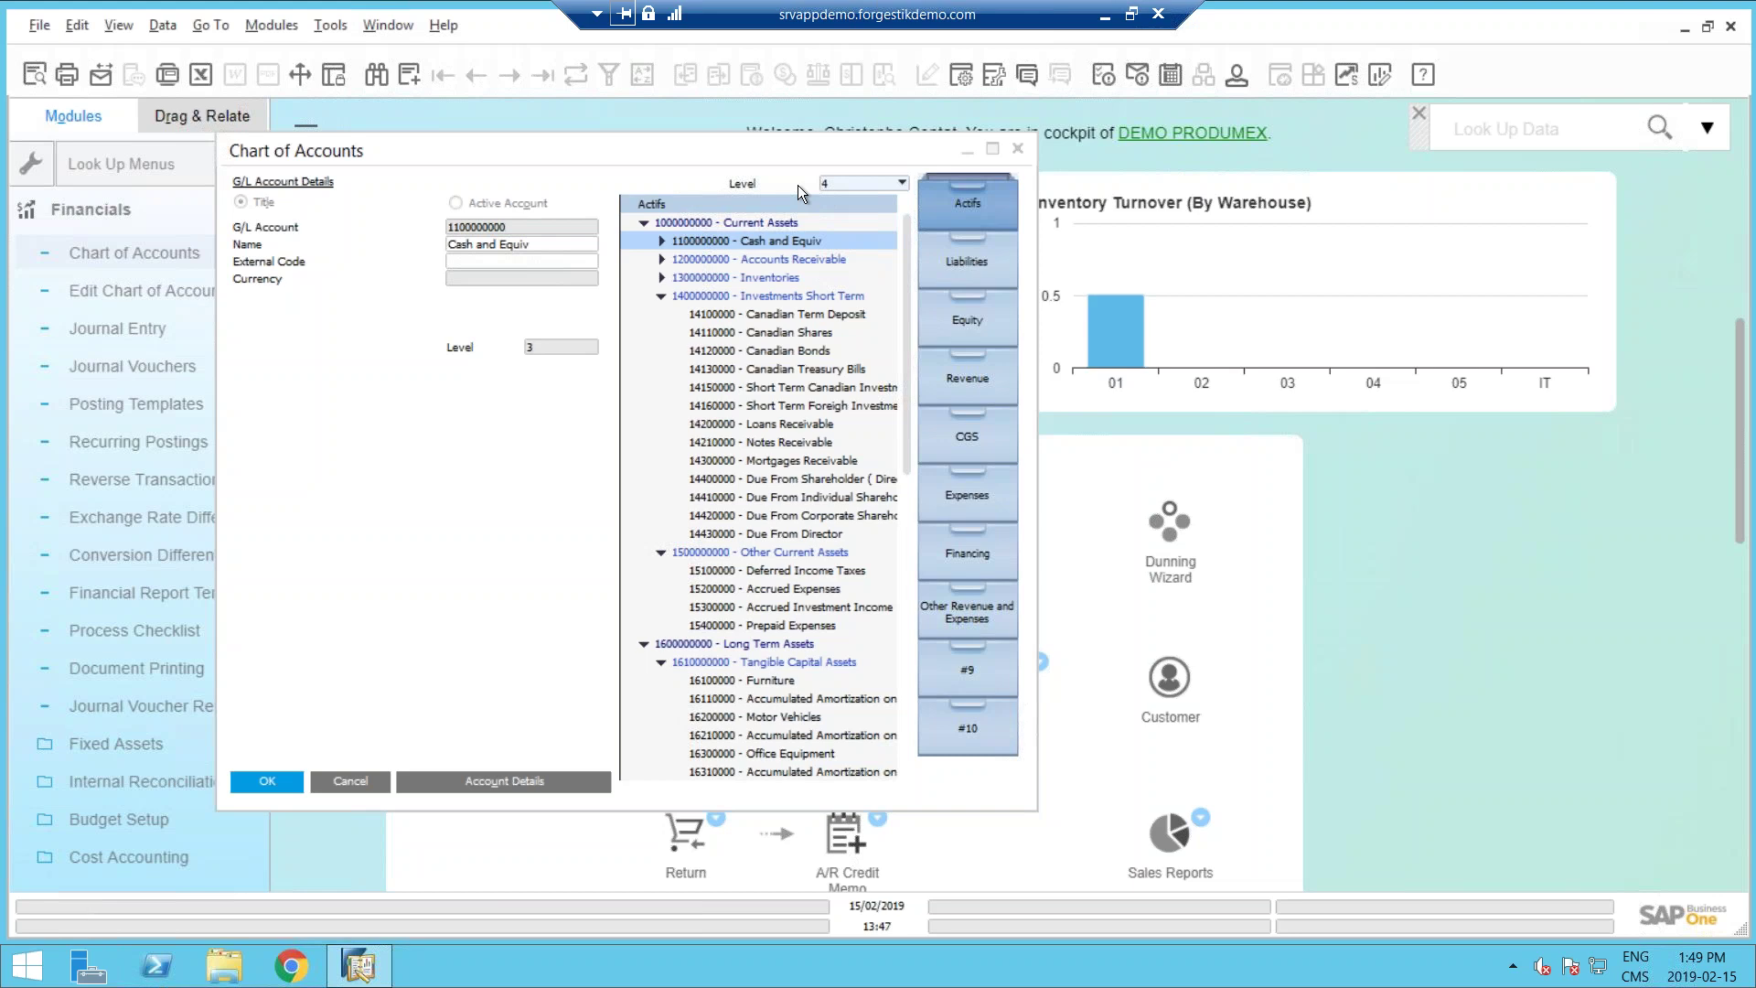
Rename the top-level Actifs account title to "Assets" and save the update.
left_click(951, 200)
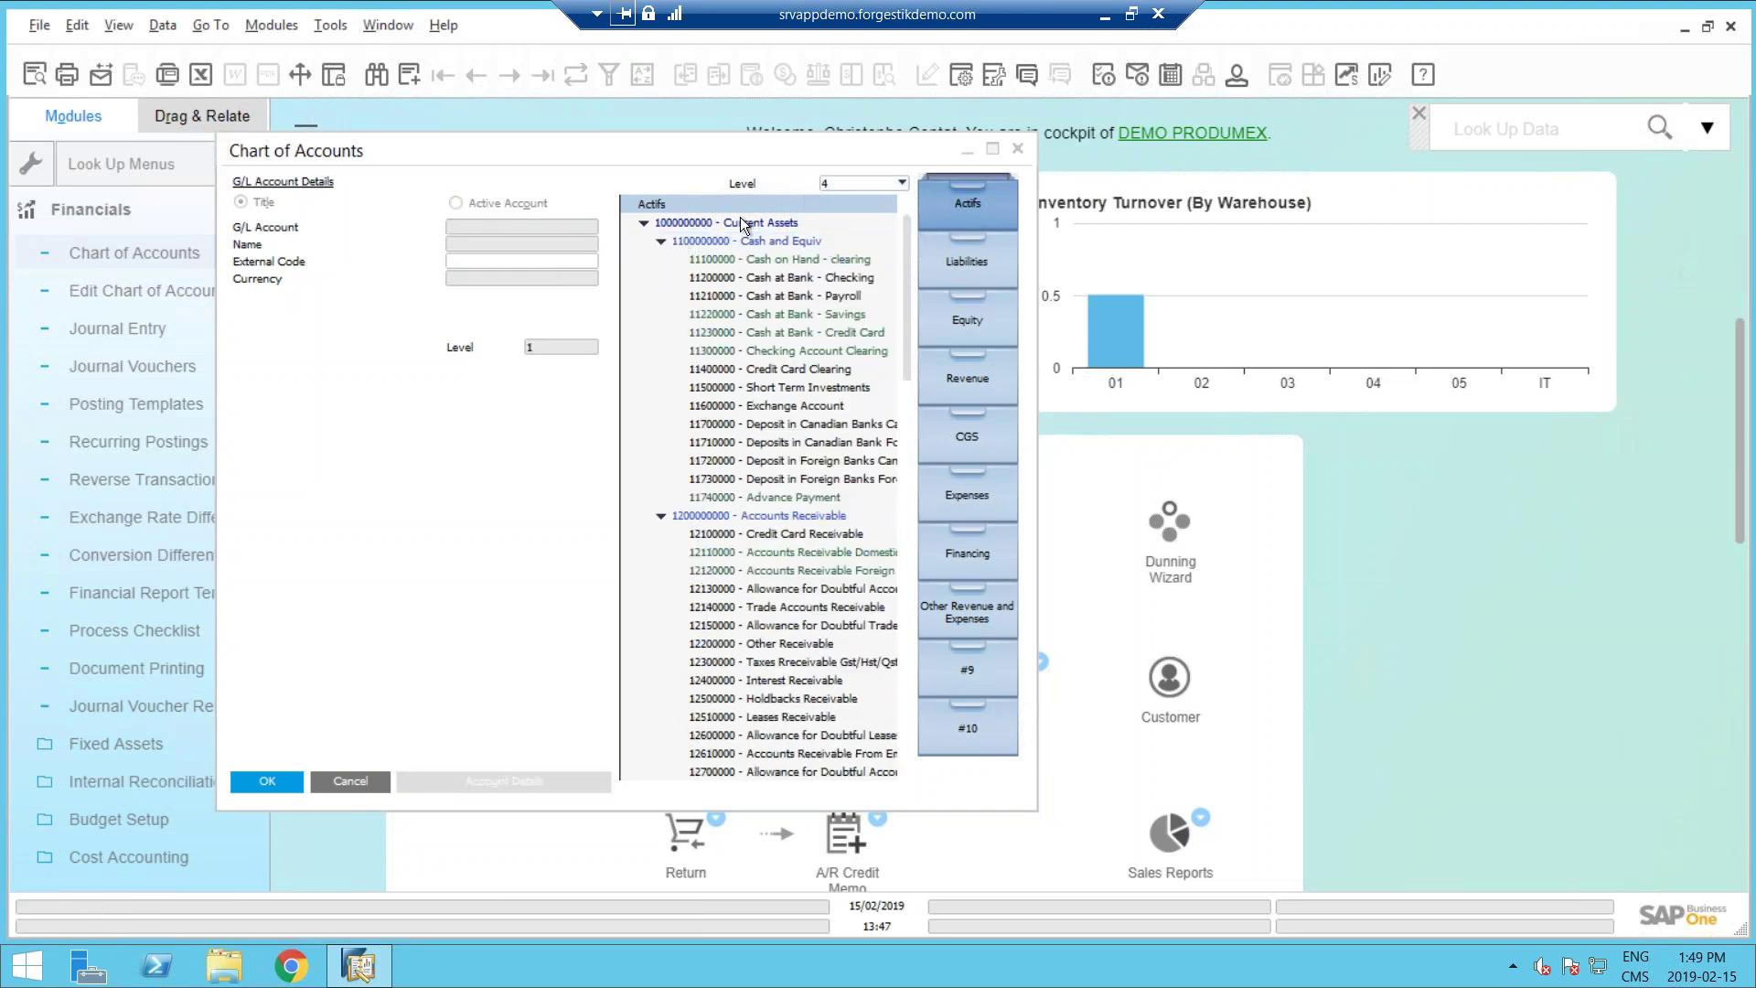
left_click(666, 219)
left_click(666, 213)
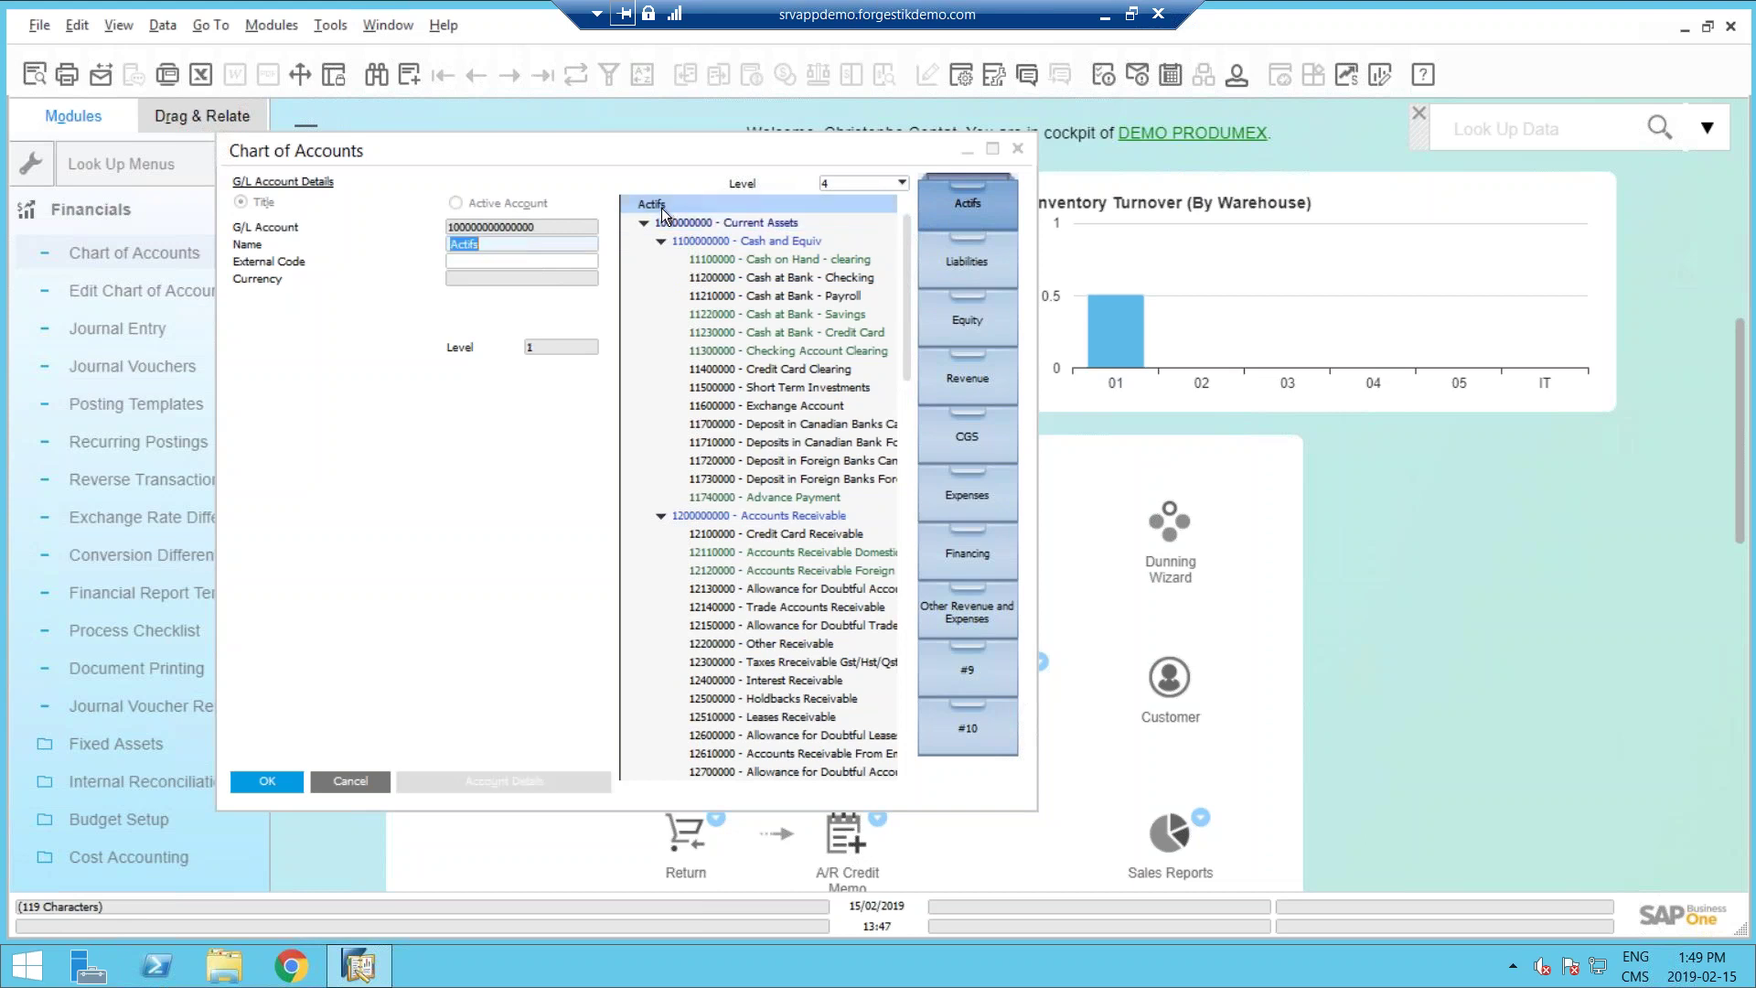
left_click(496, 245)
double_click(496, 245)
type("Assets")
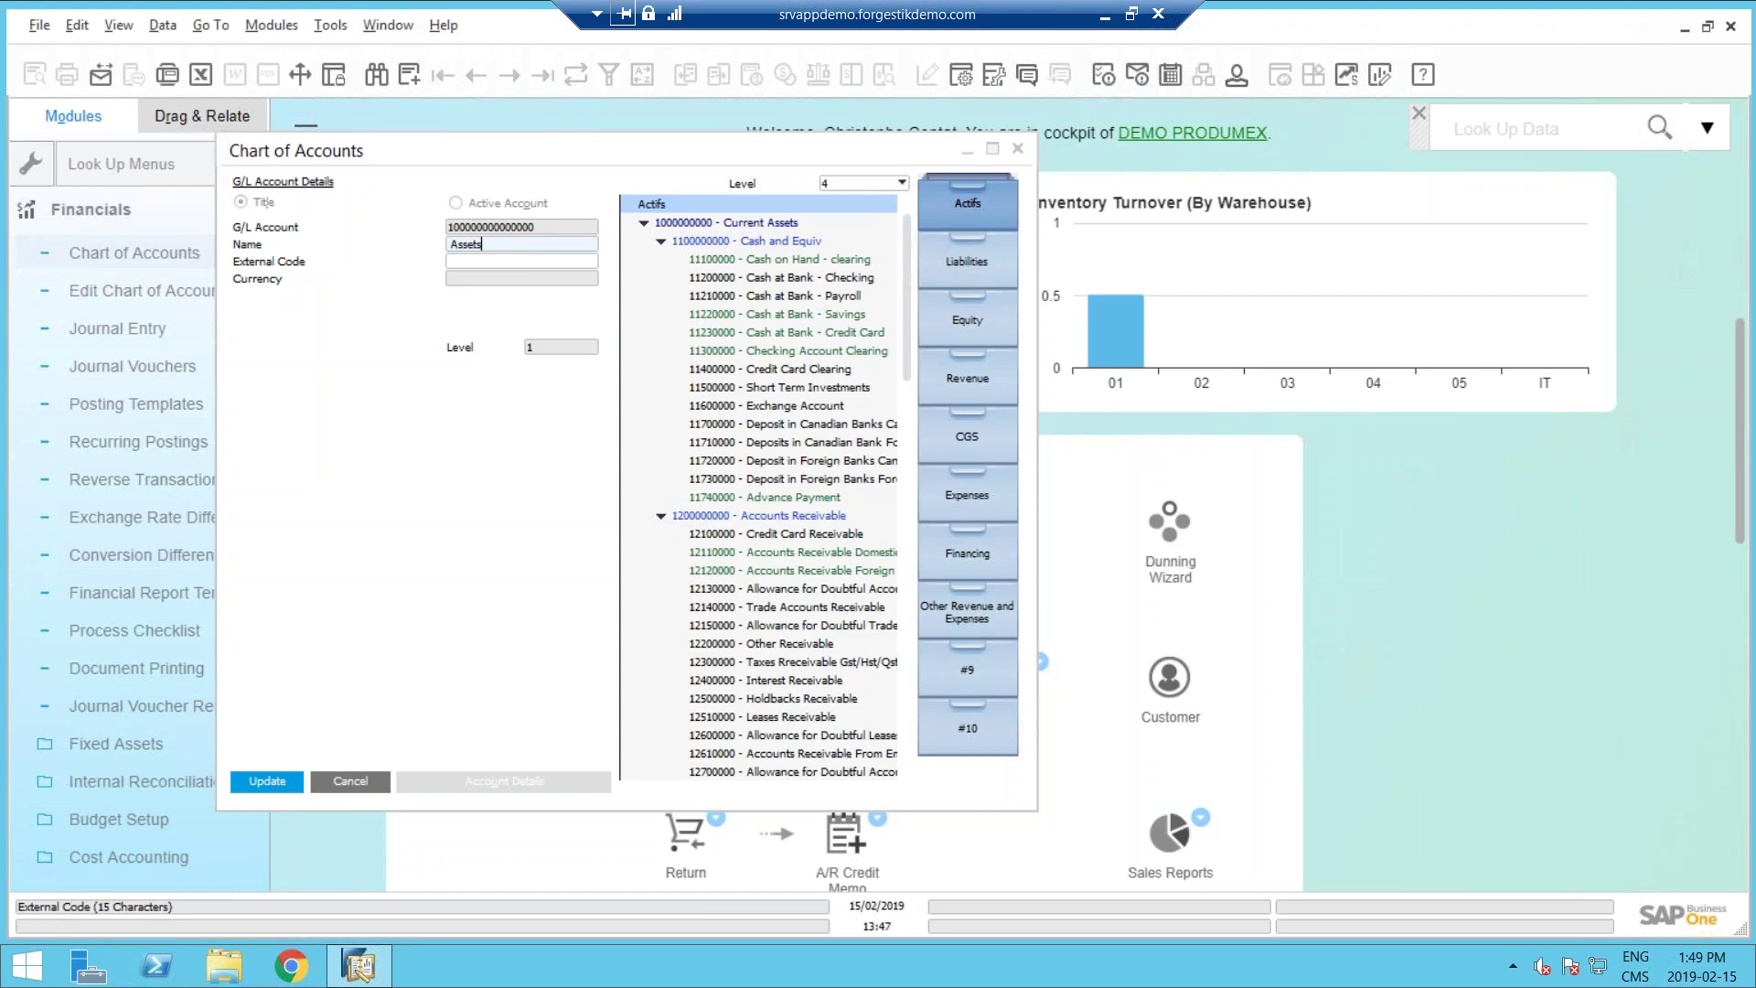
key("Return")
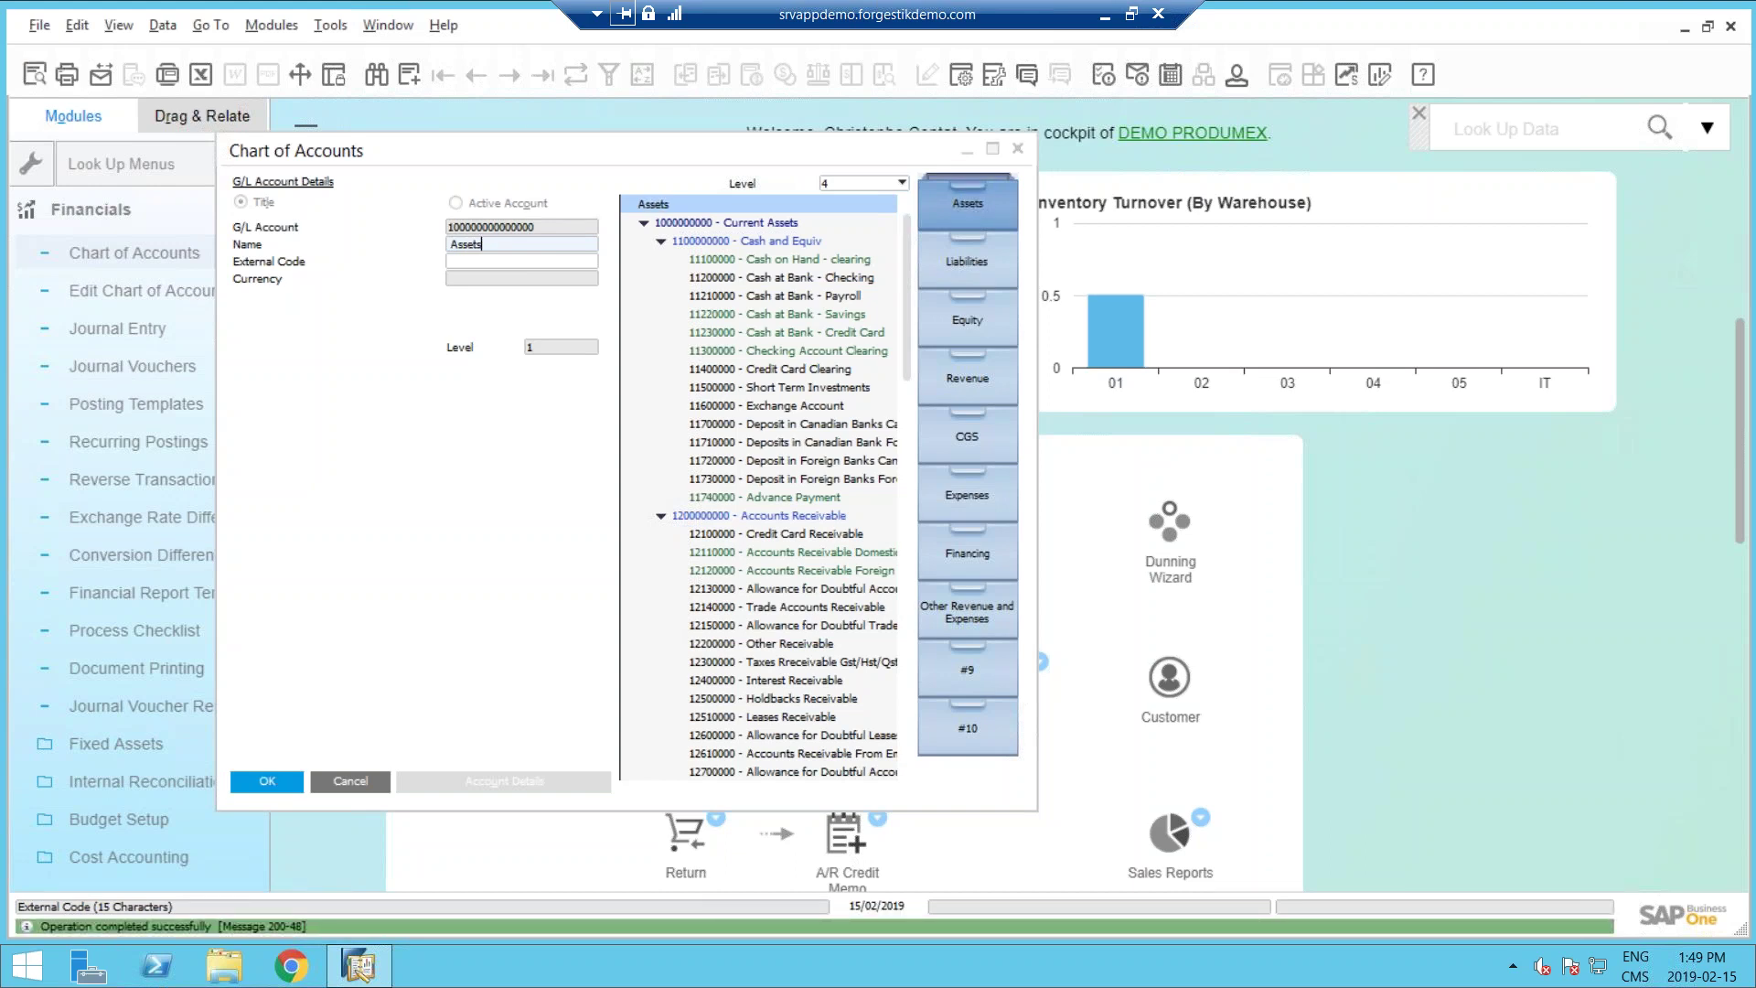
left_click_drag(499, 245, 435, 244)
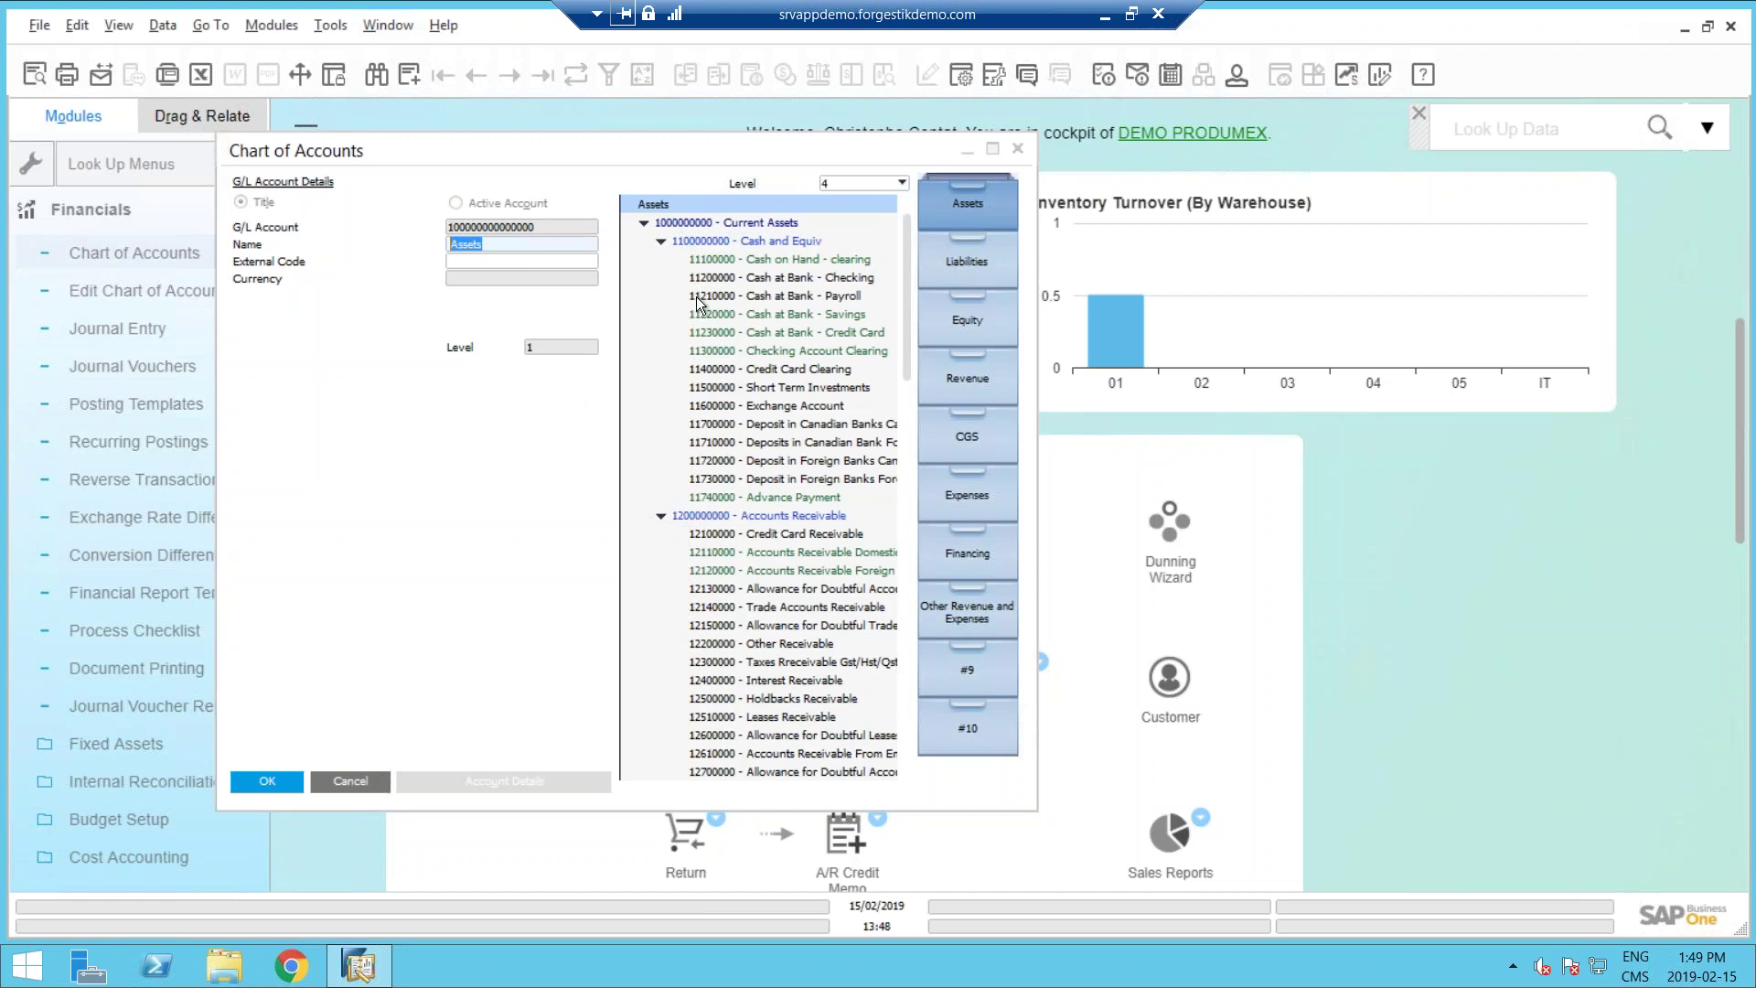
Move the Chart of Accounts window clear of the module menu, look up "docu" in the menus, and open Document Settings.
left_click_drag(587, 161, 879, 168)
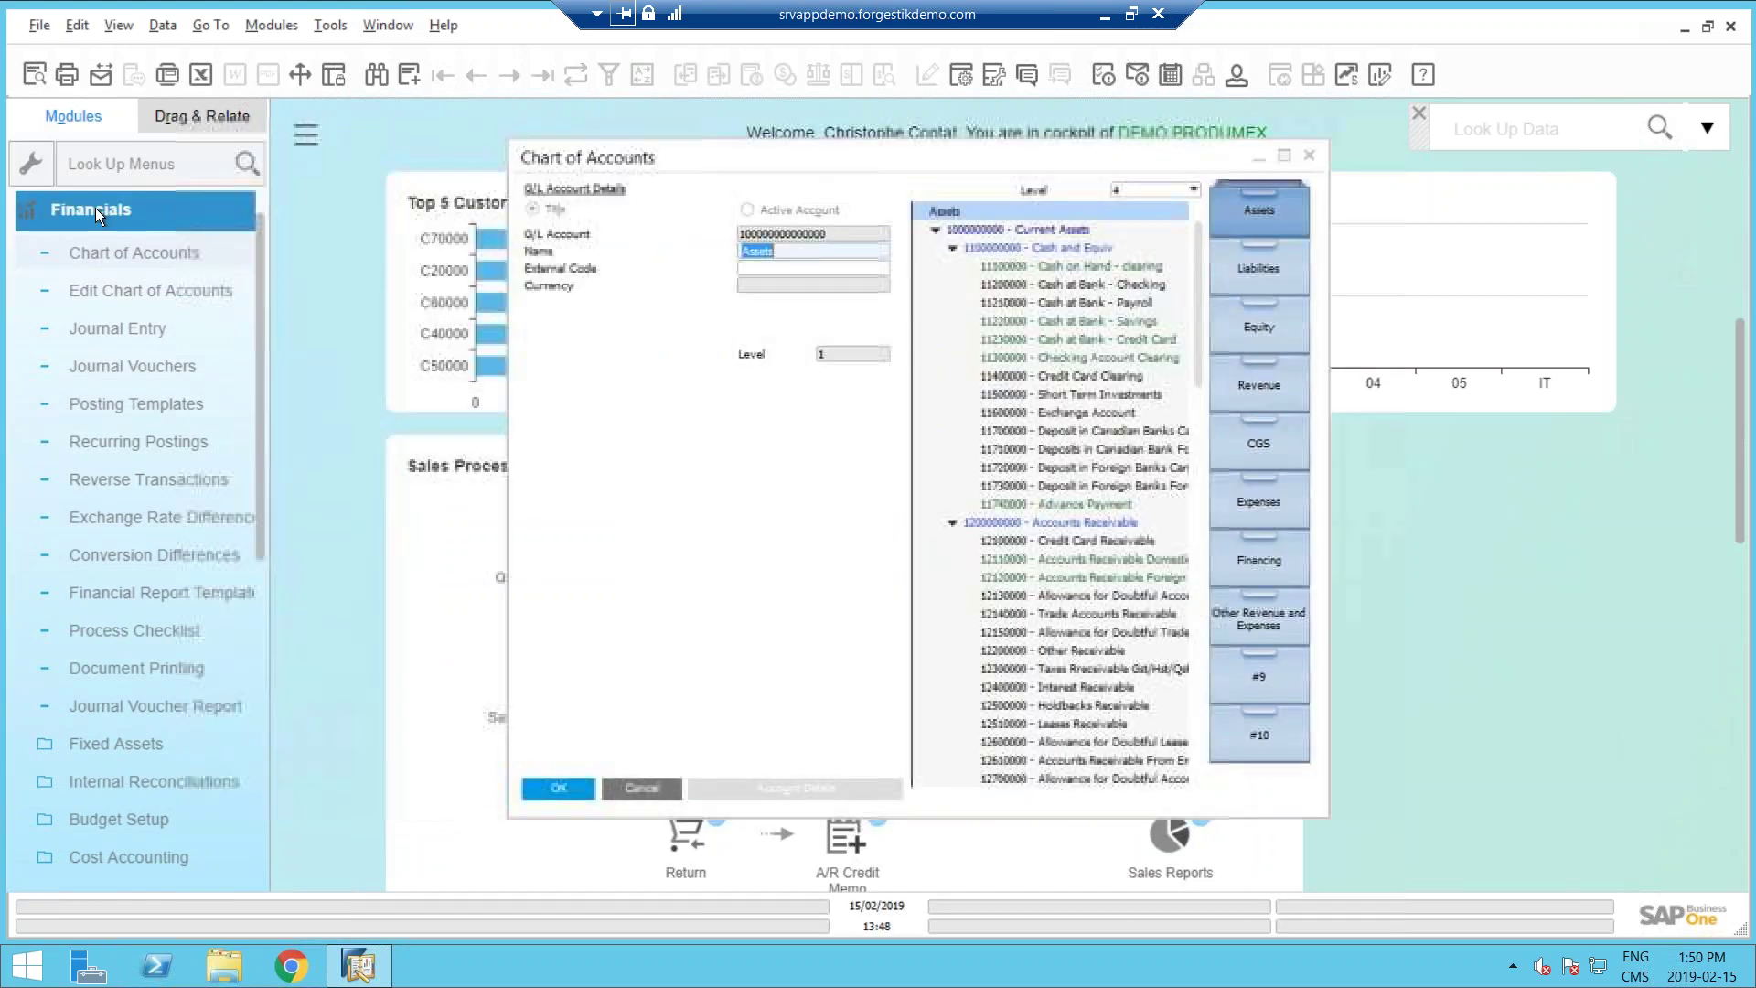
left_click(95, 209)
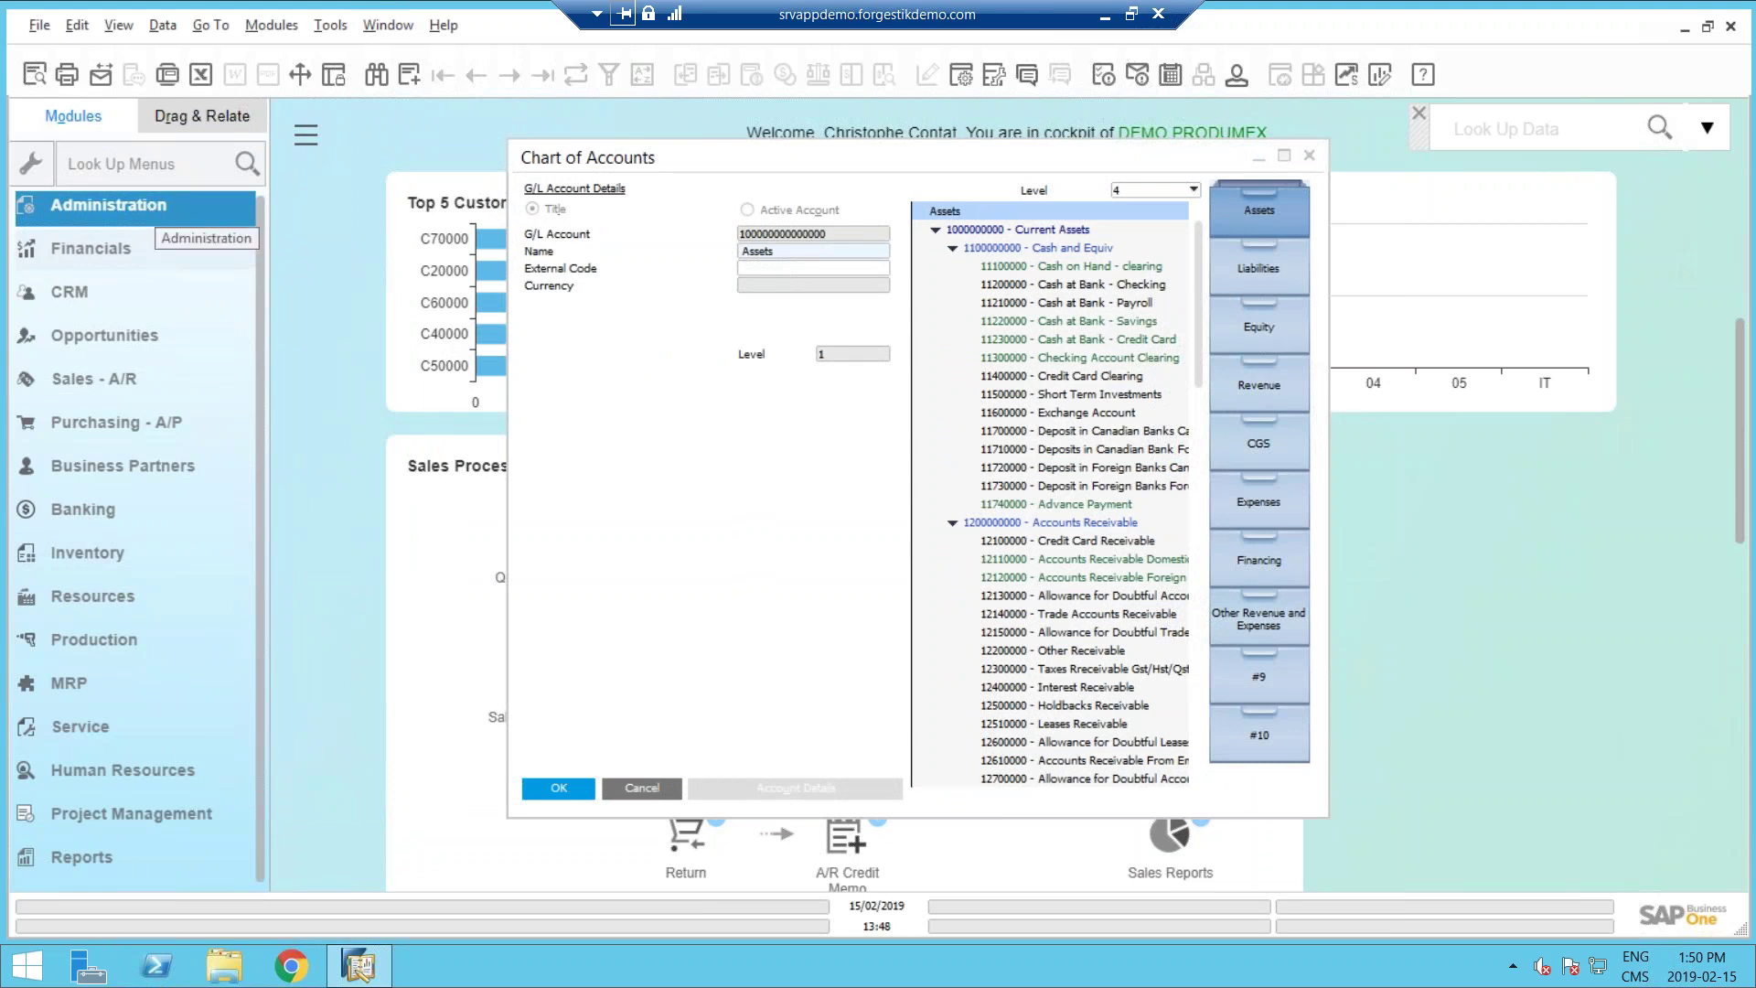
left_click(142, 172)
type("docu")
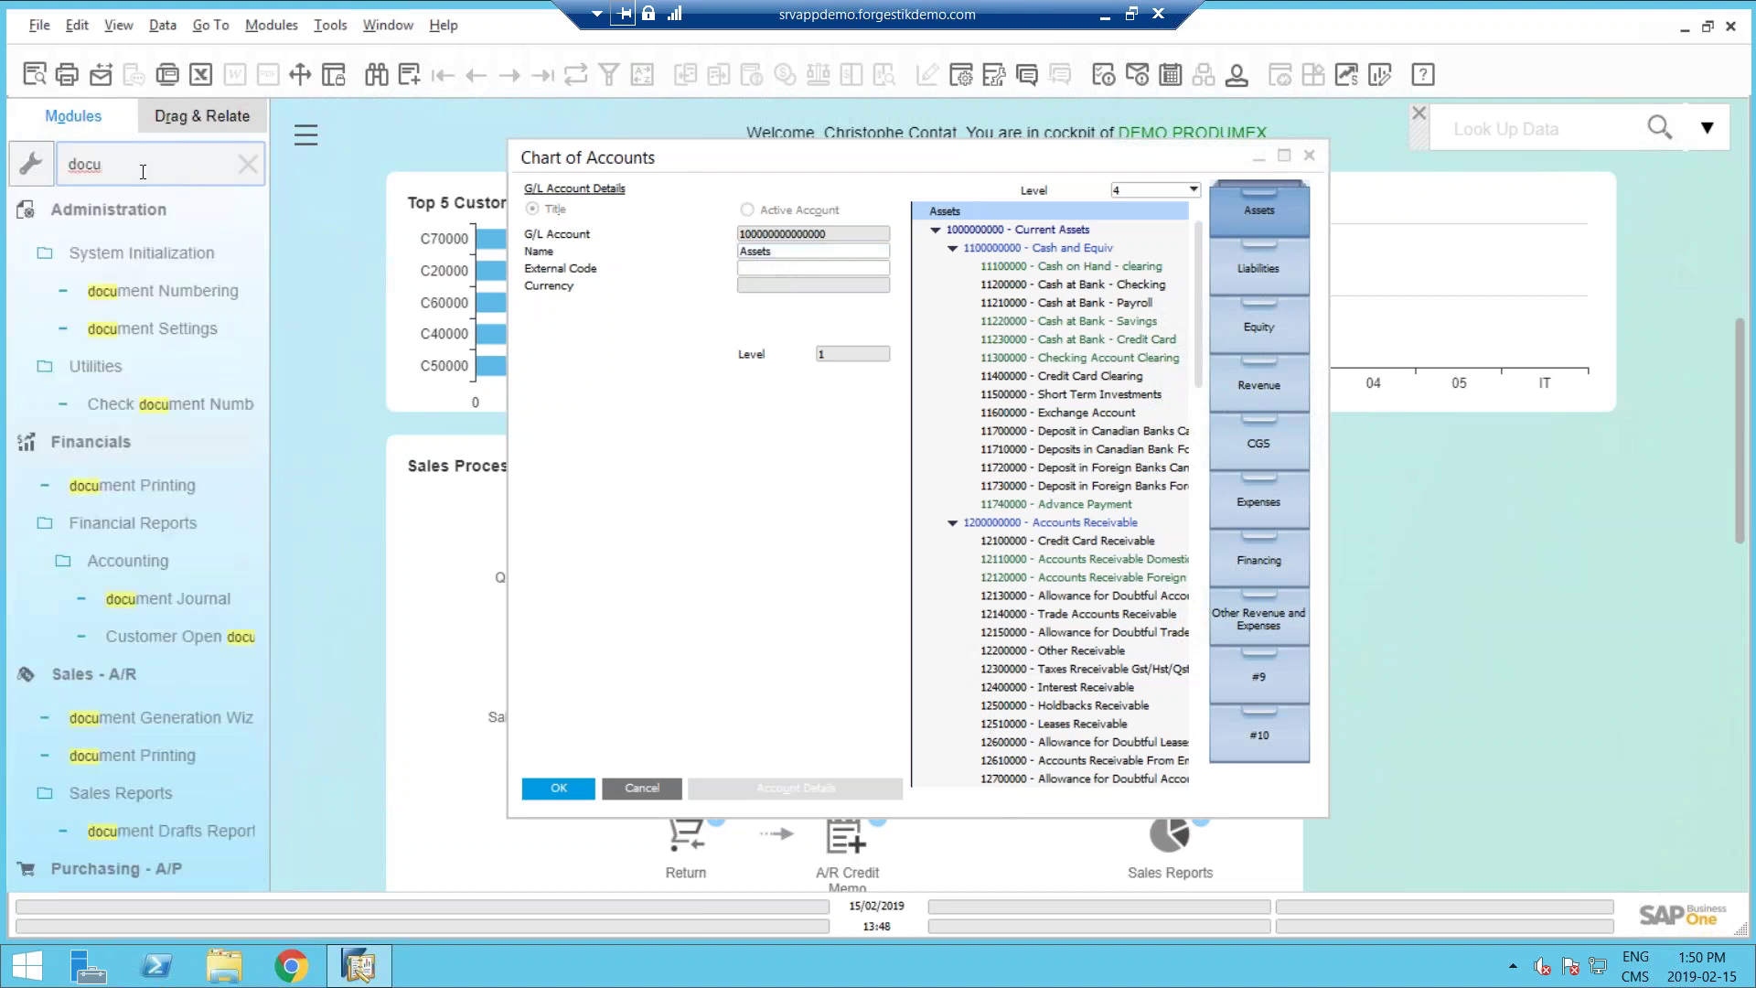
left_click(136, 325)
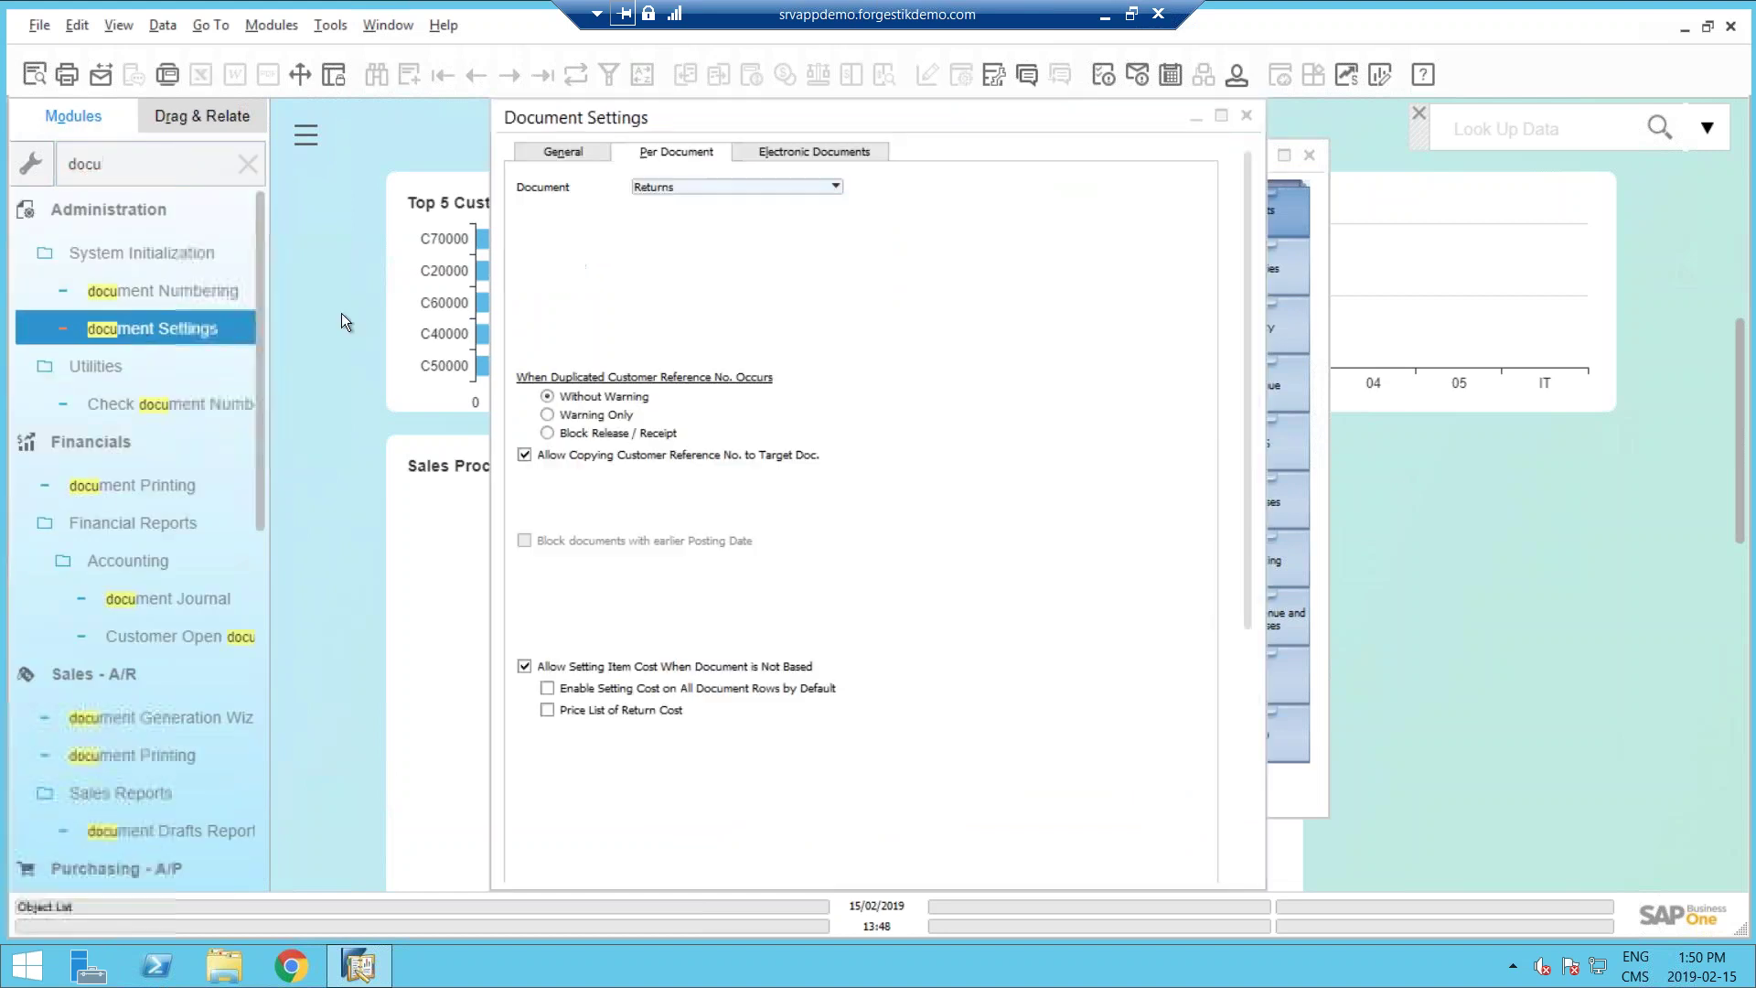
Browse the document types in the per-document settings and display the settings for Journal Entry.
left_click(713, 186)
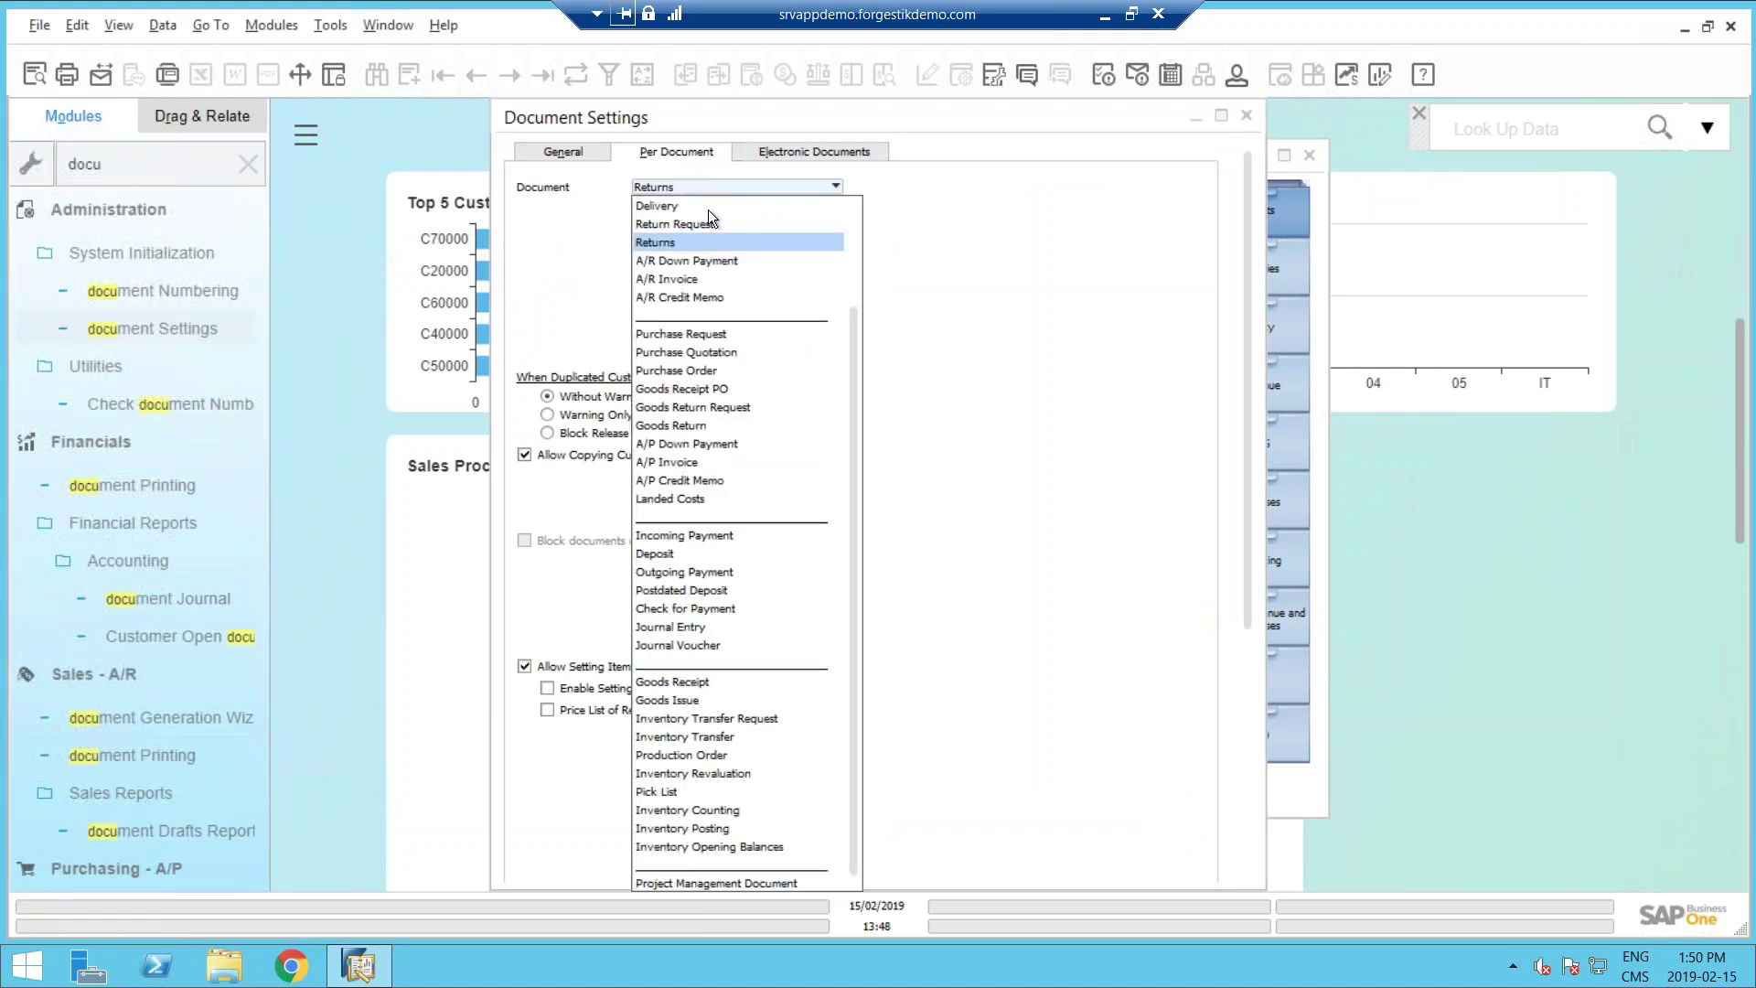
scroll(710, 216, "up", 2)
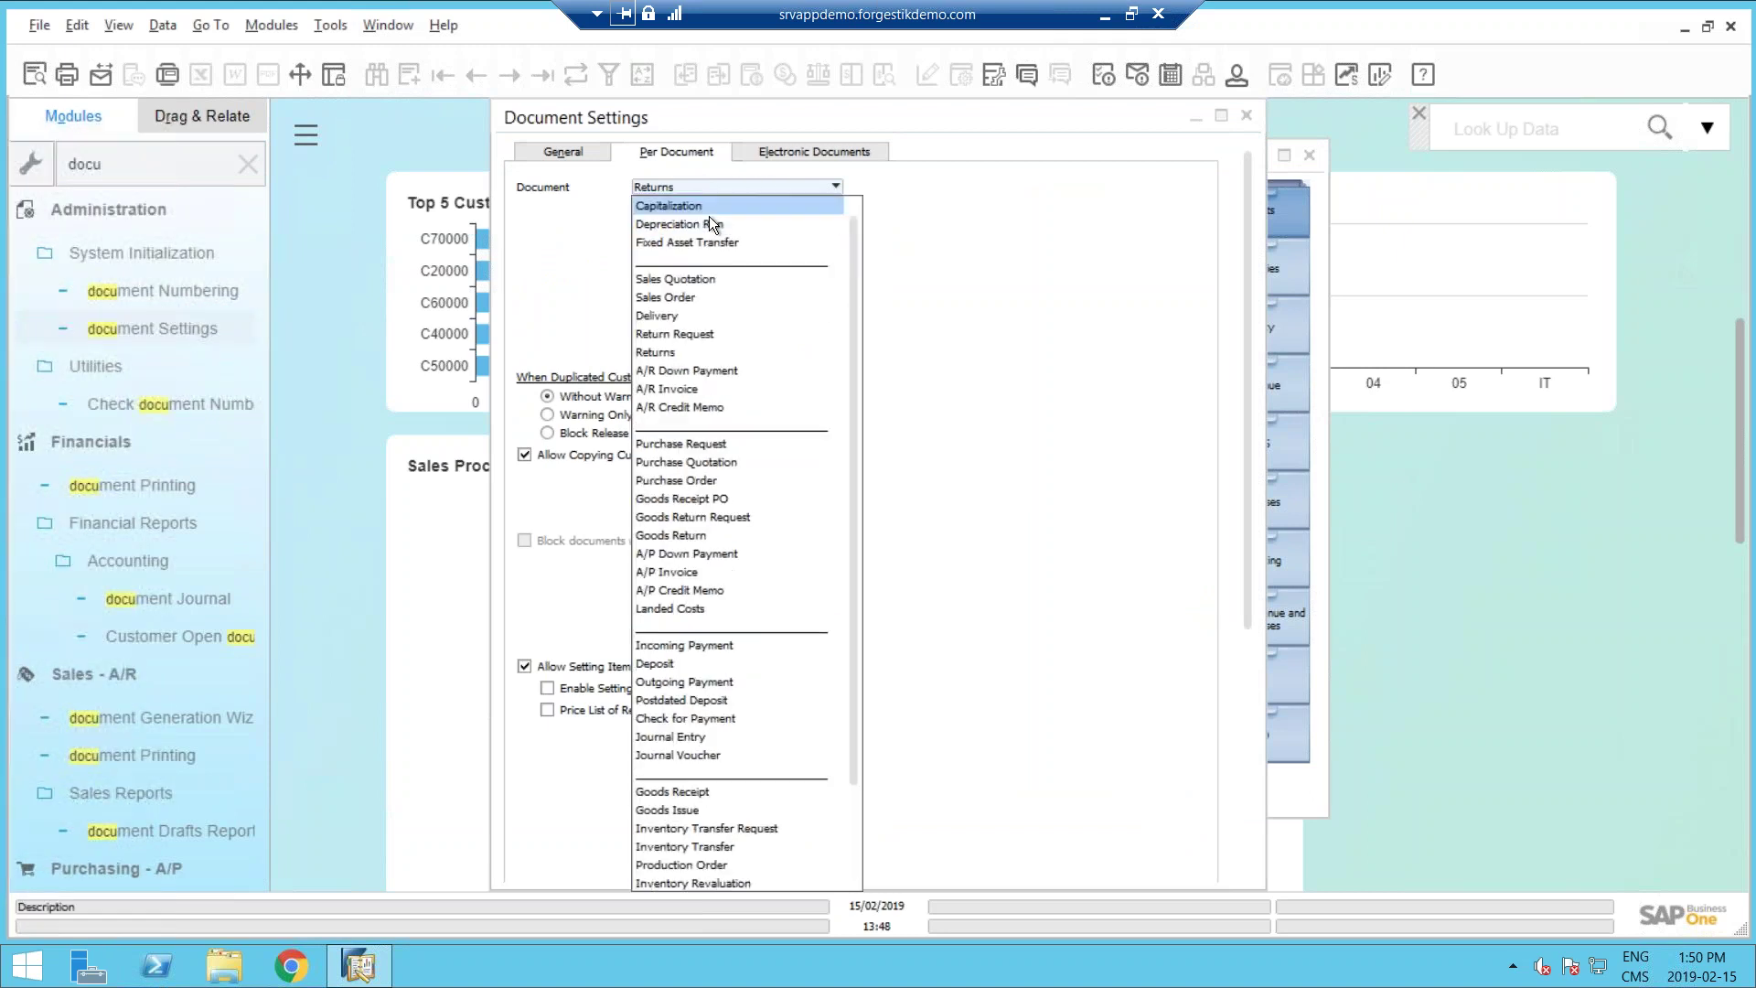
left_click(673, 188)
left_click(674, 188)
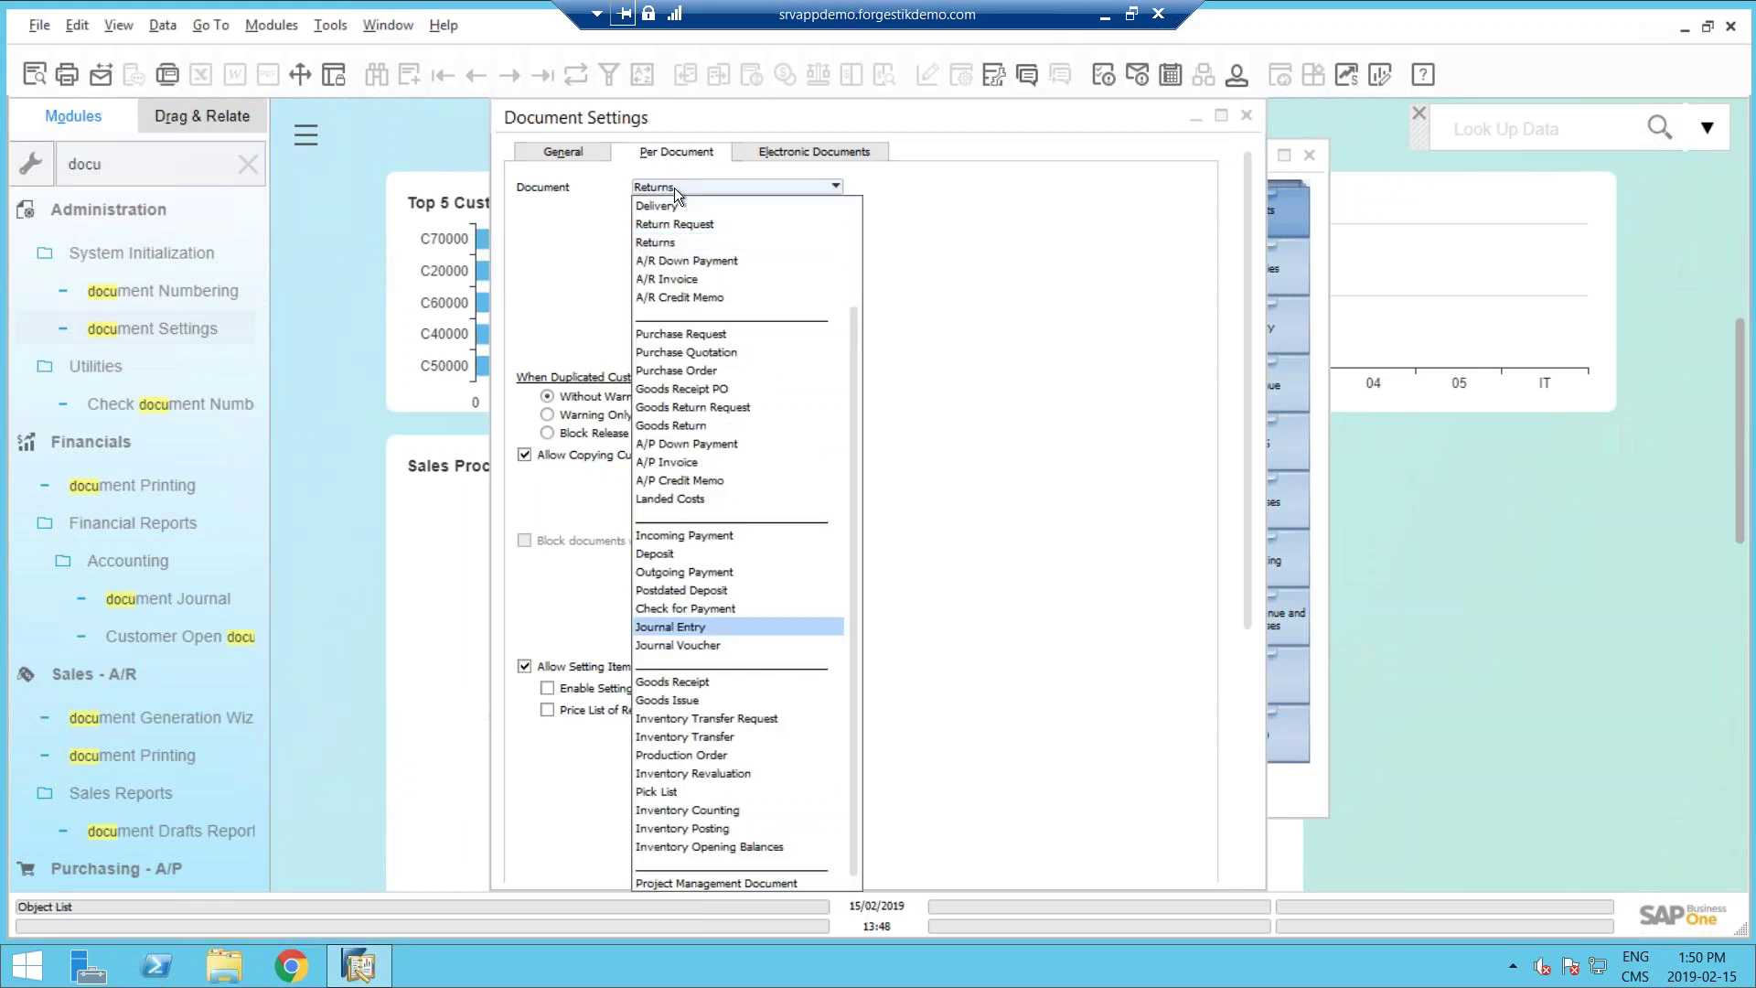
left_click(655, 626)
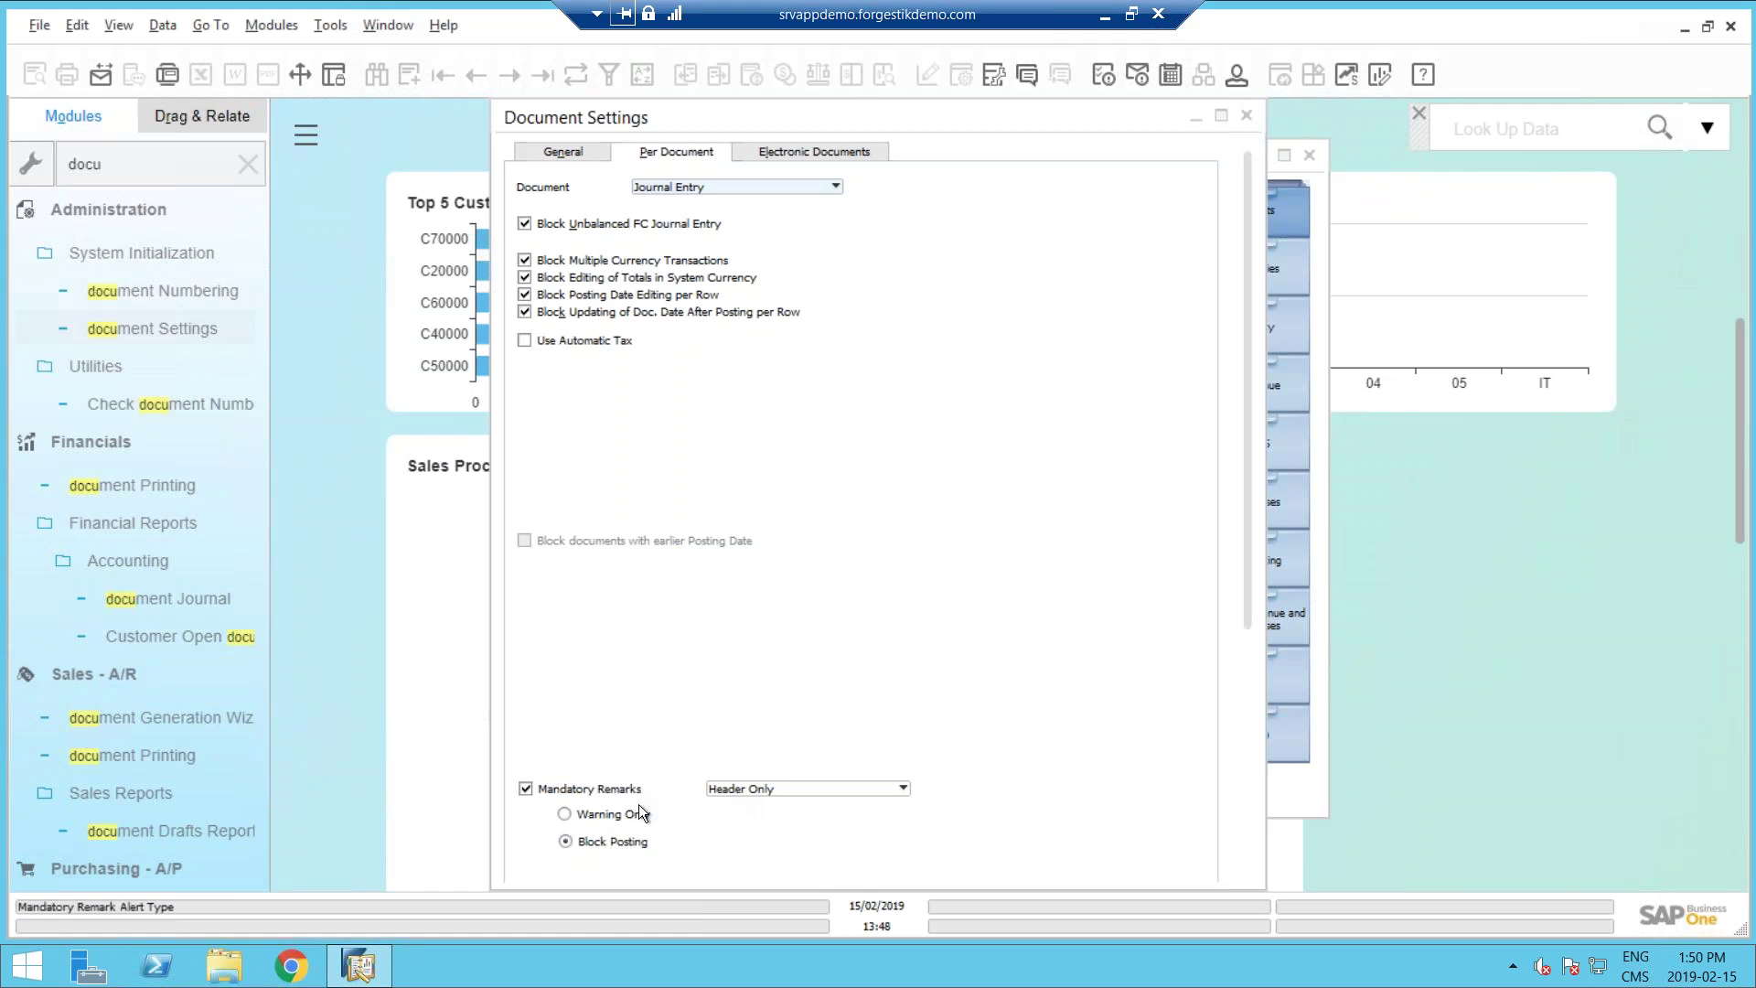
View the scope choices for the journal entry's mandatory remarks, and close Document Settings without saving.
left_click(733, 791)
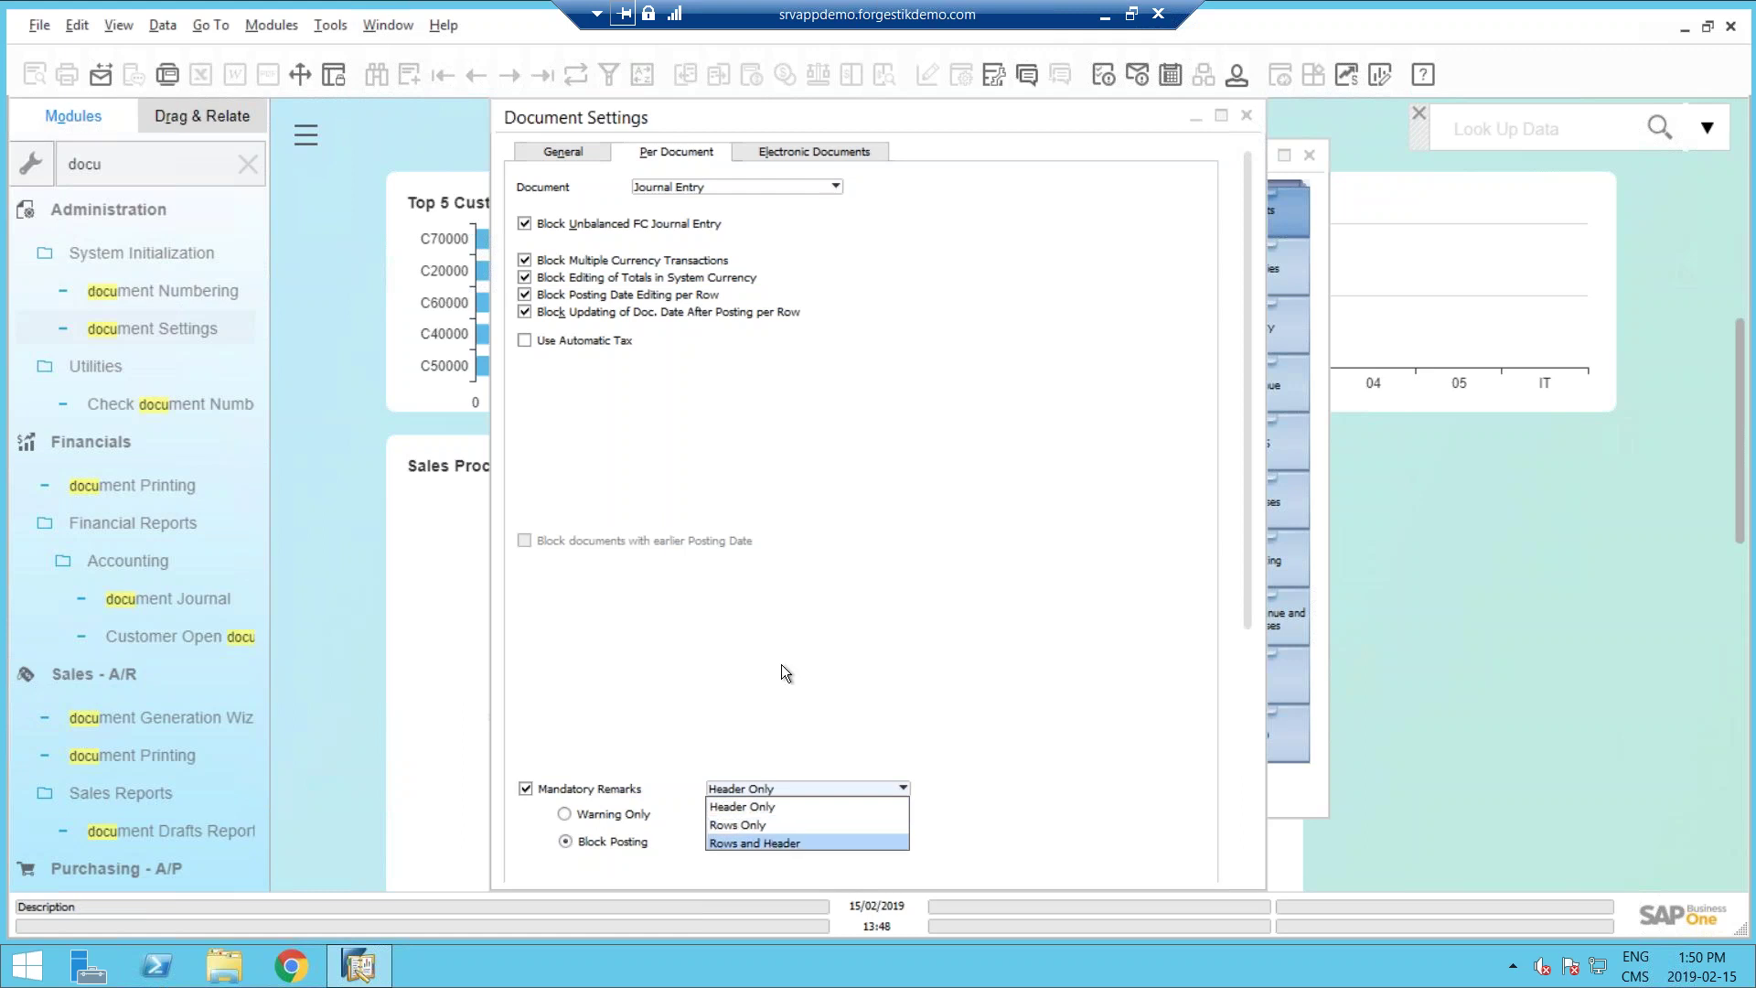
left_click(1248, 112)
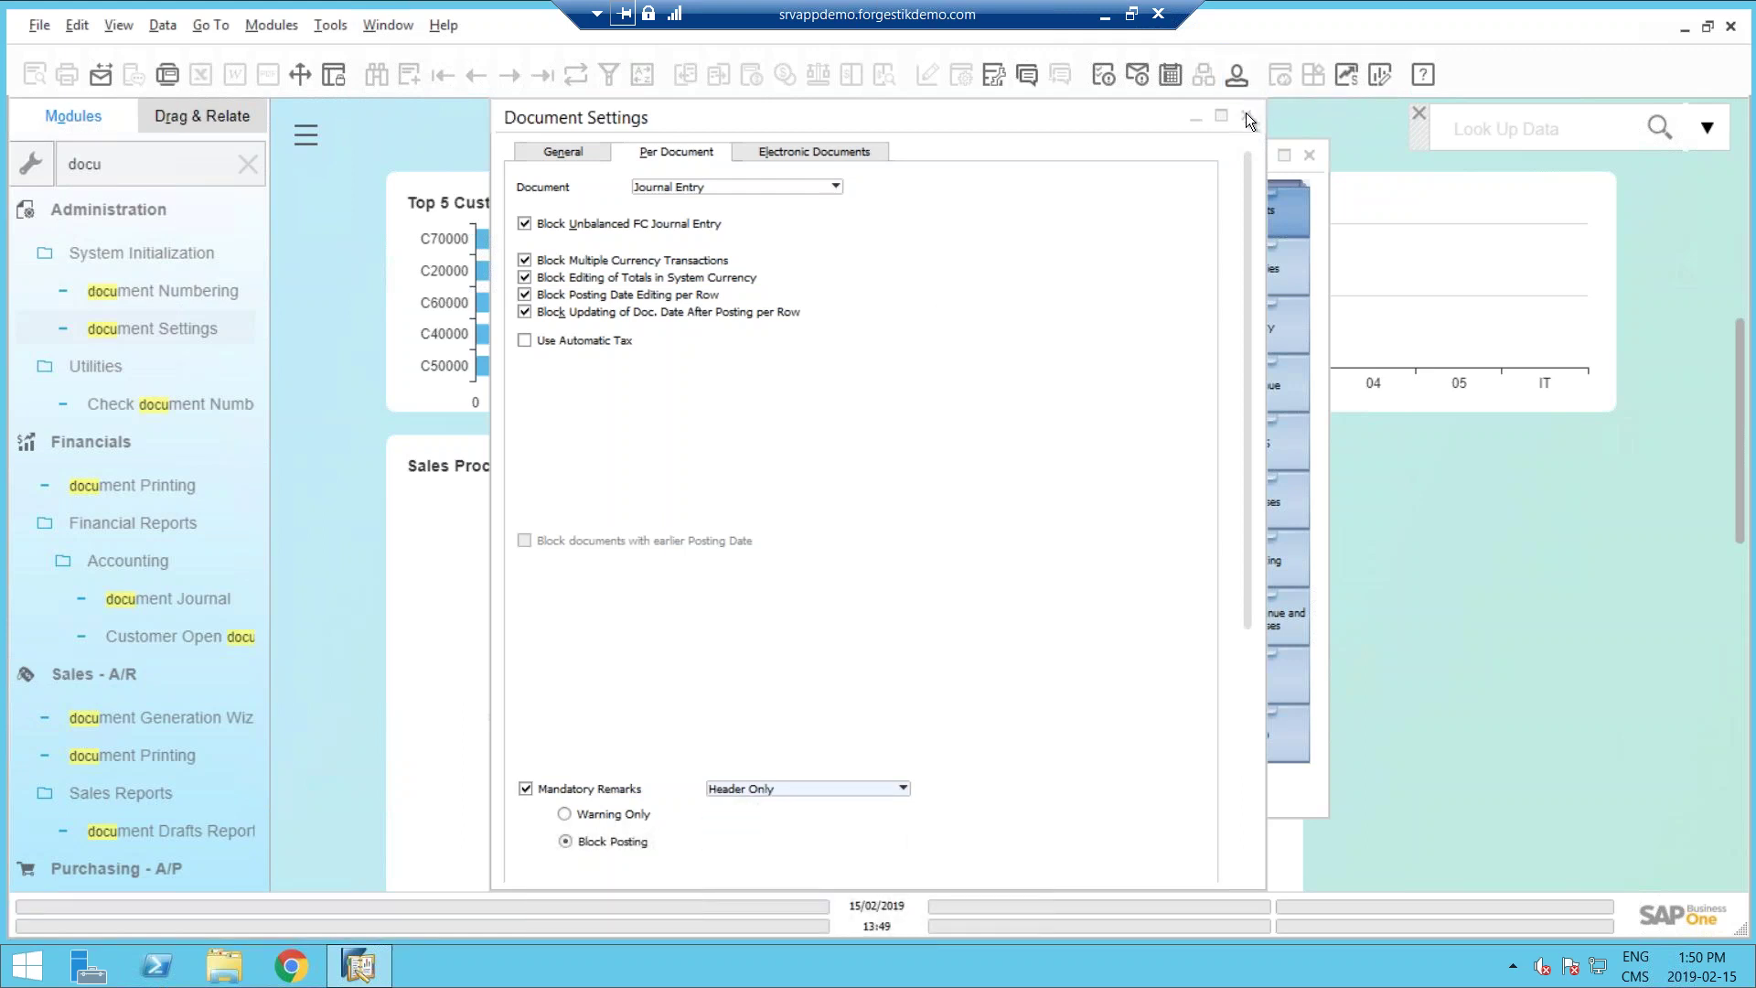
left_click(1246, 113)
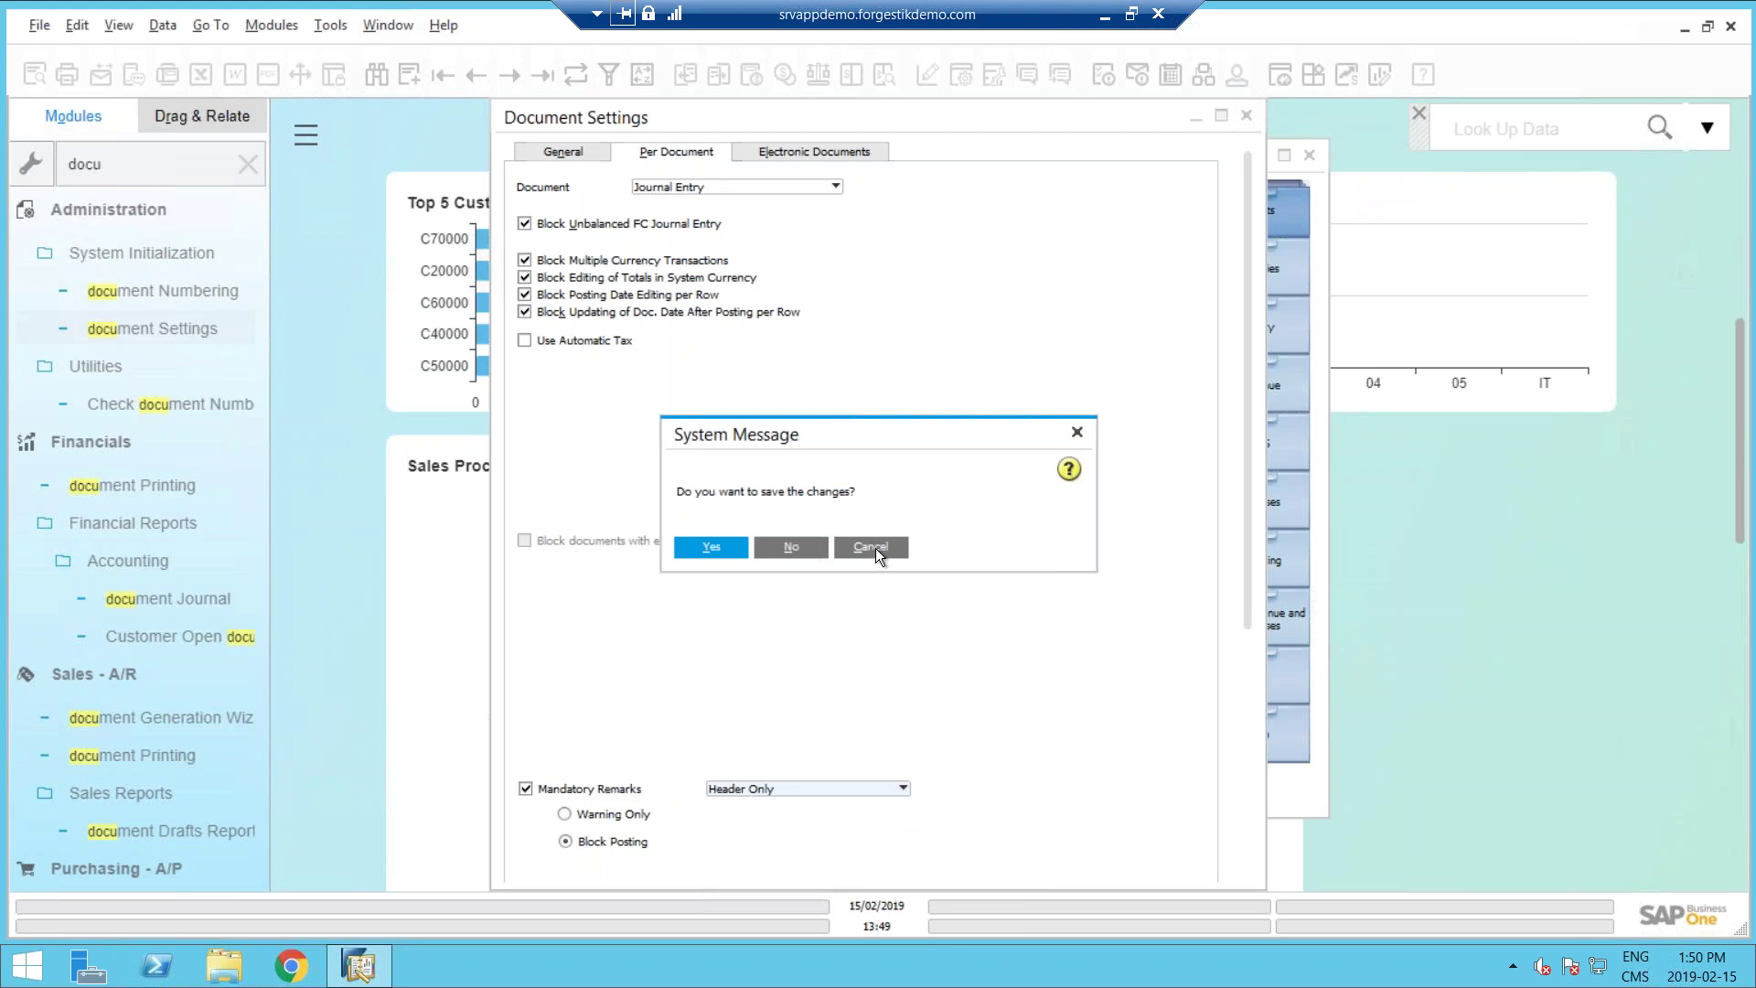
left_click(874, 548)
left_click(1245, 114)
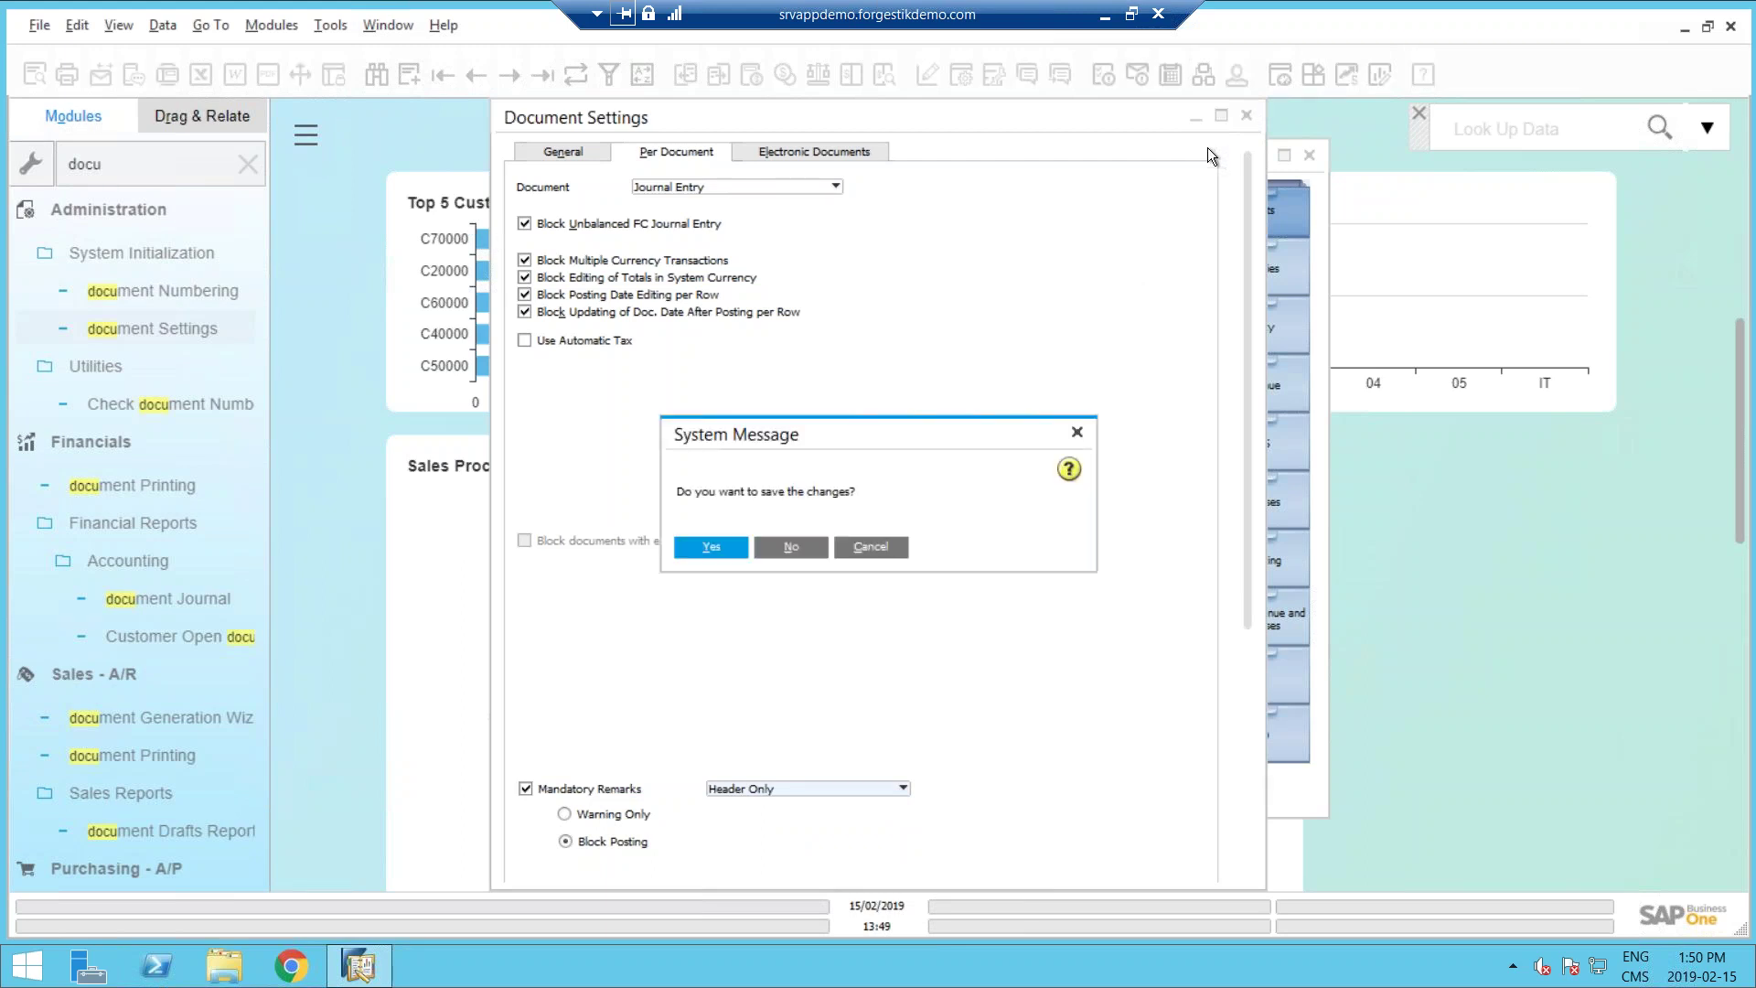
left_click(794, 547)
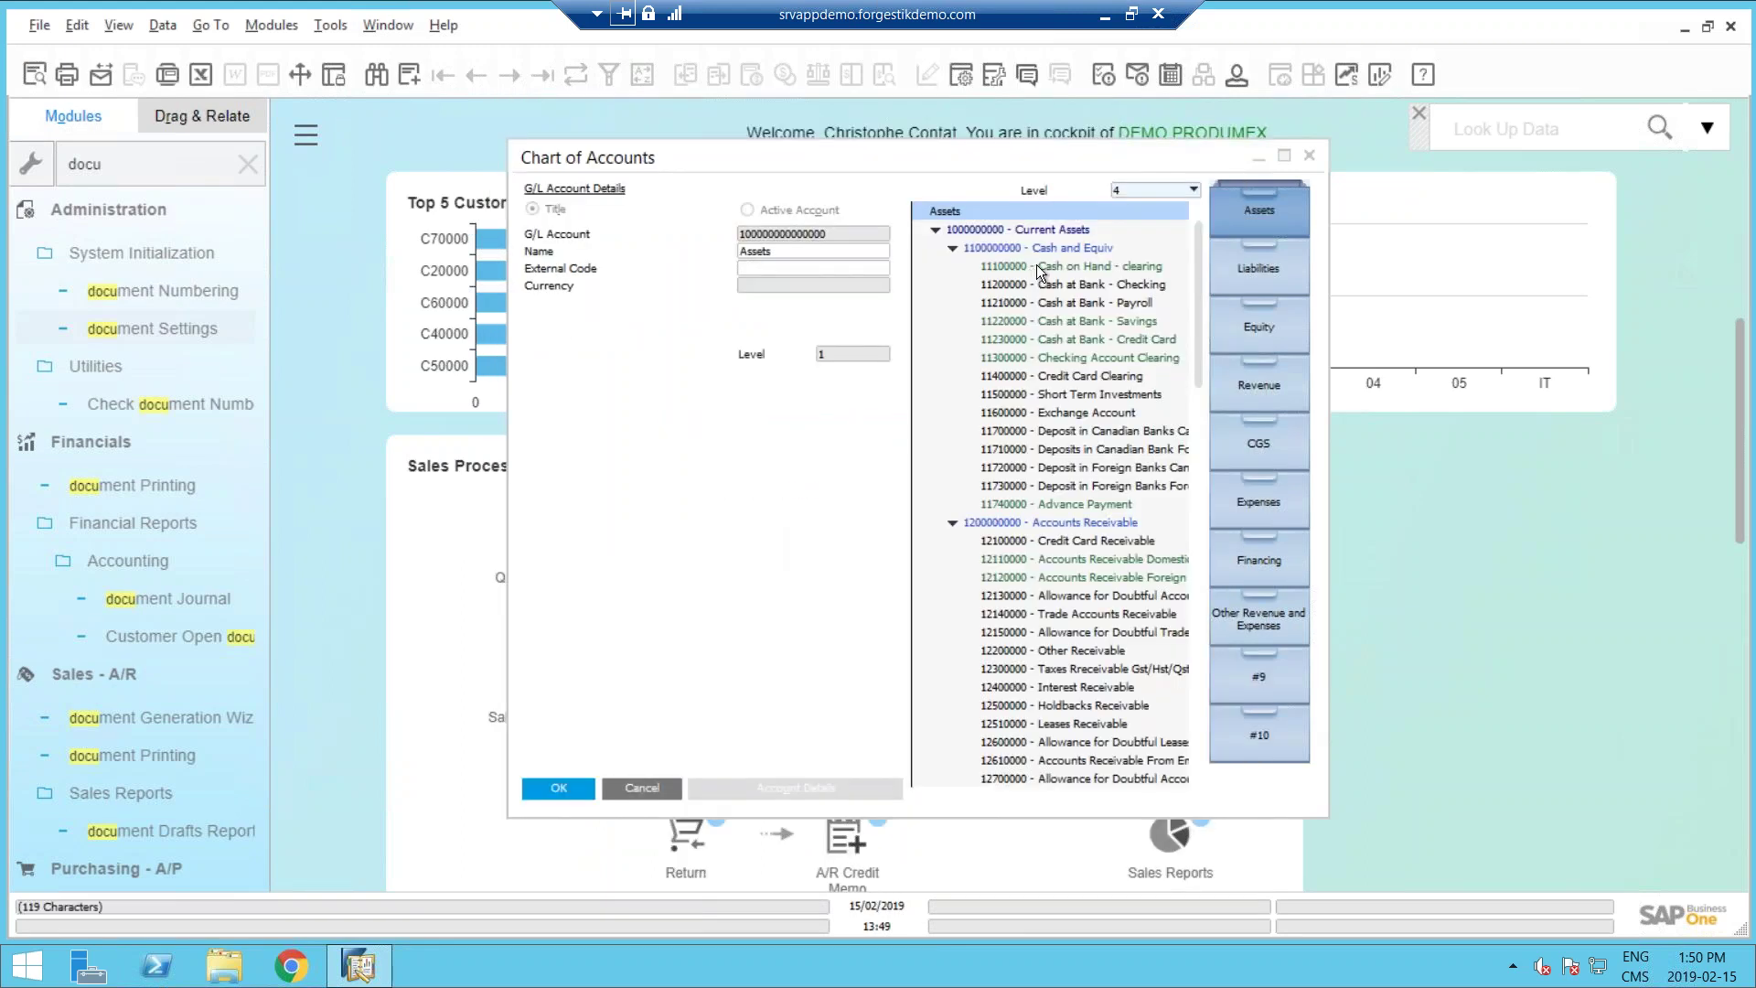
Open the account details of Cash on Hand - clearing, and view the available remarks templates without changing the selection.
left_click(1079, 267)
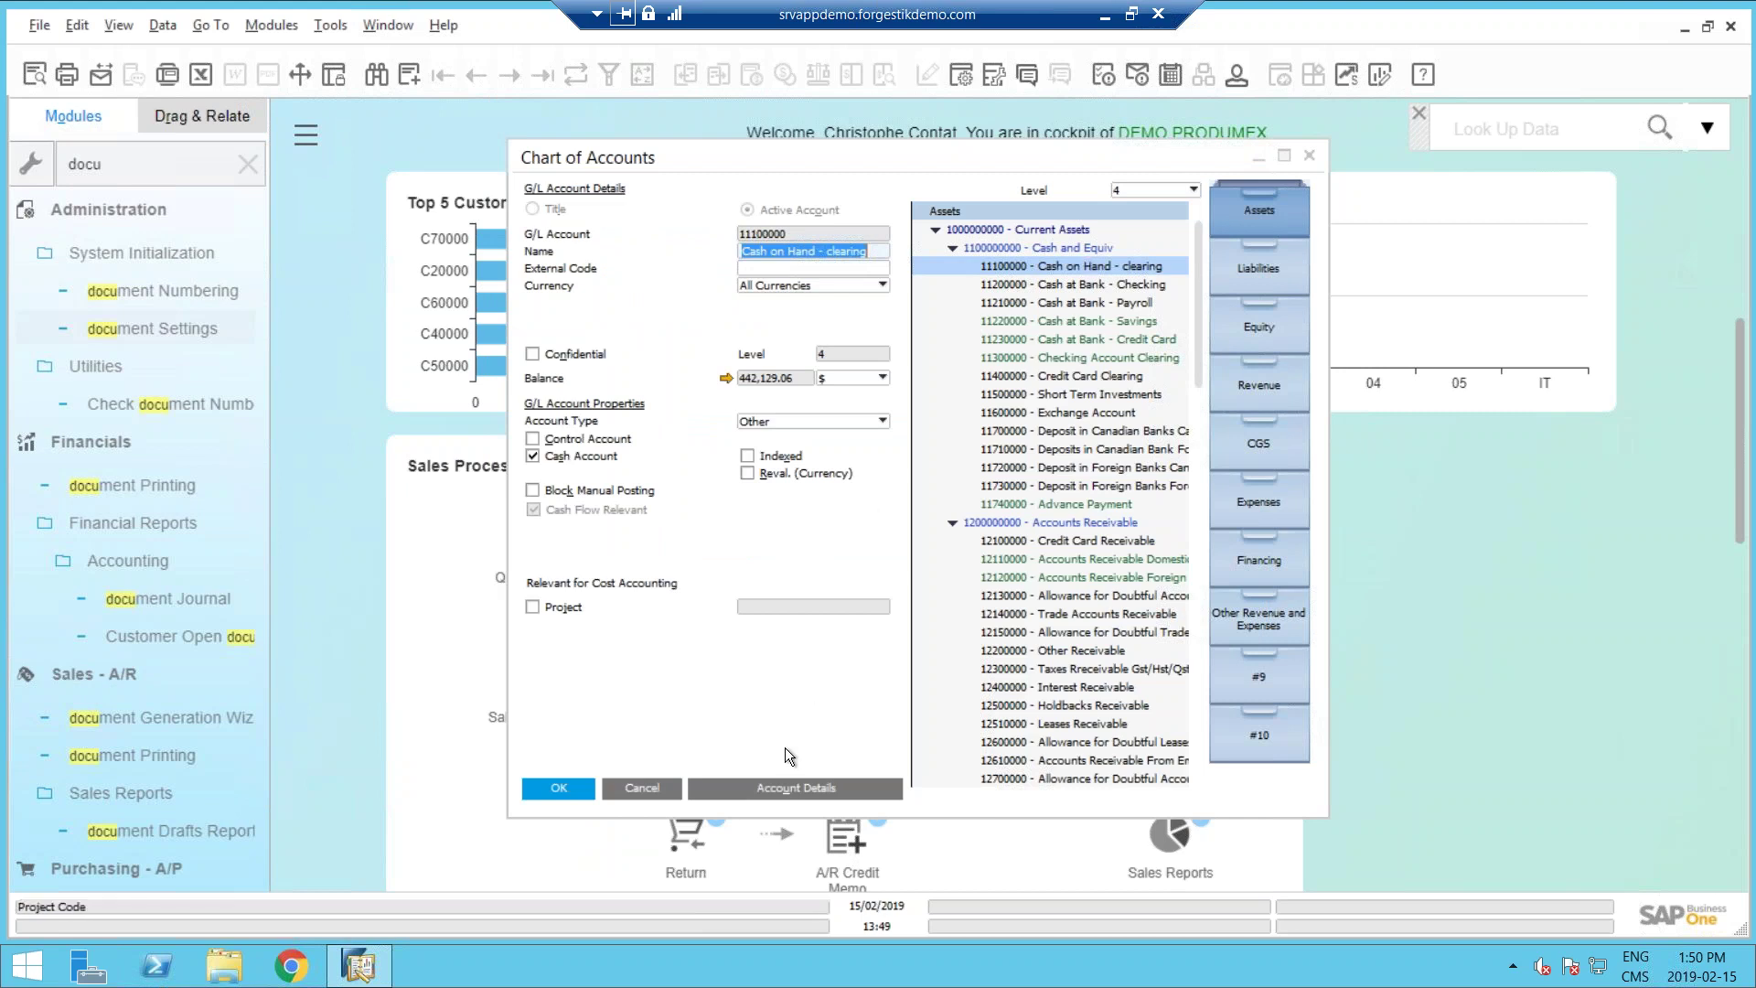
left_click(857, 790)
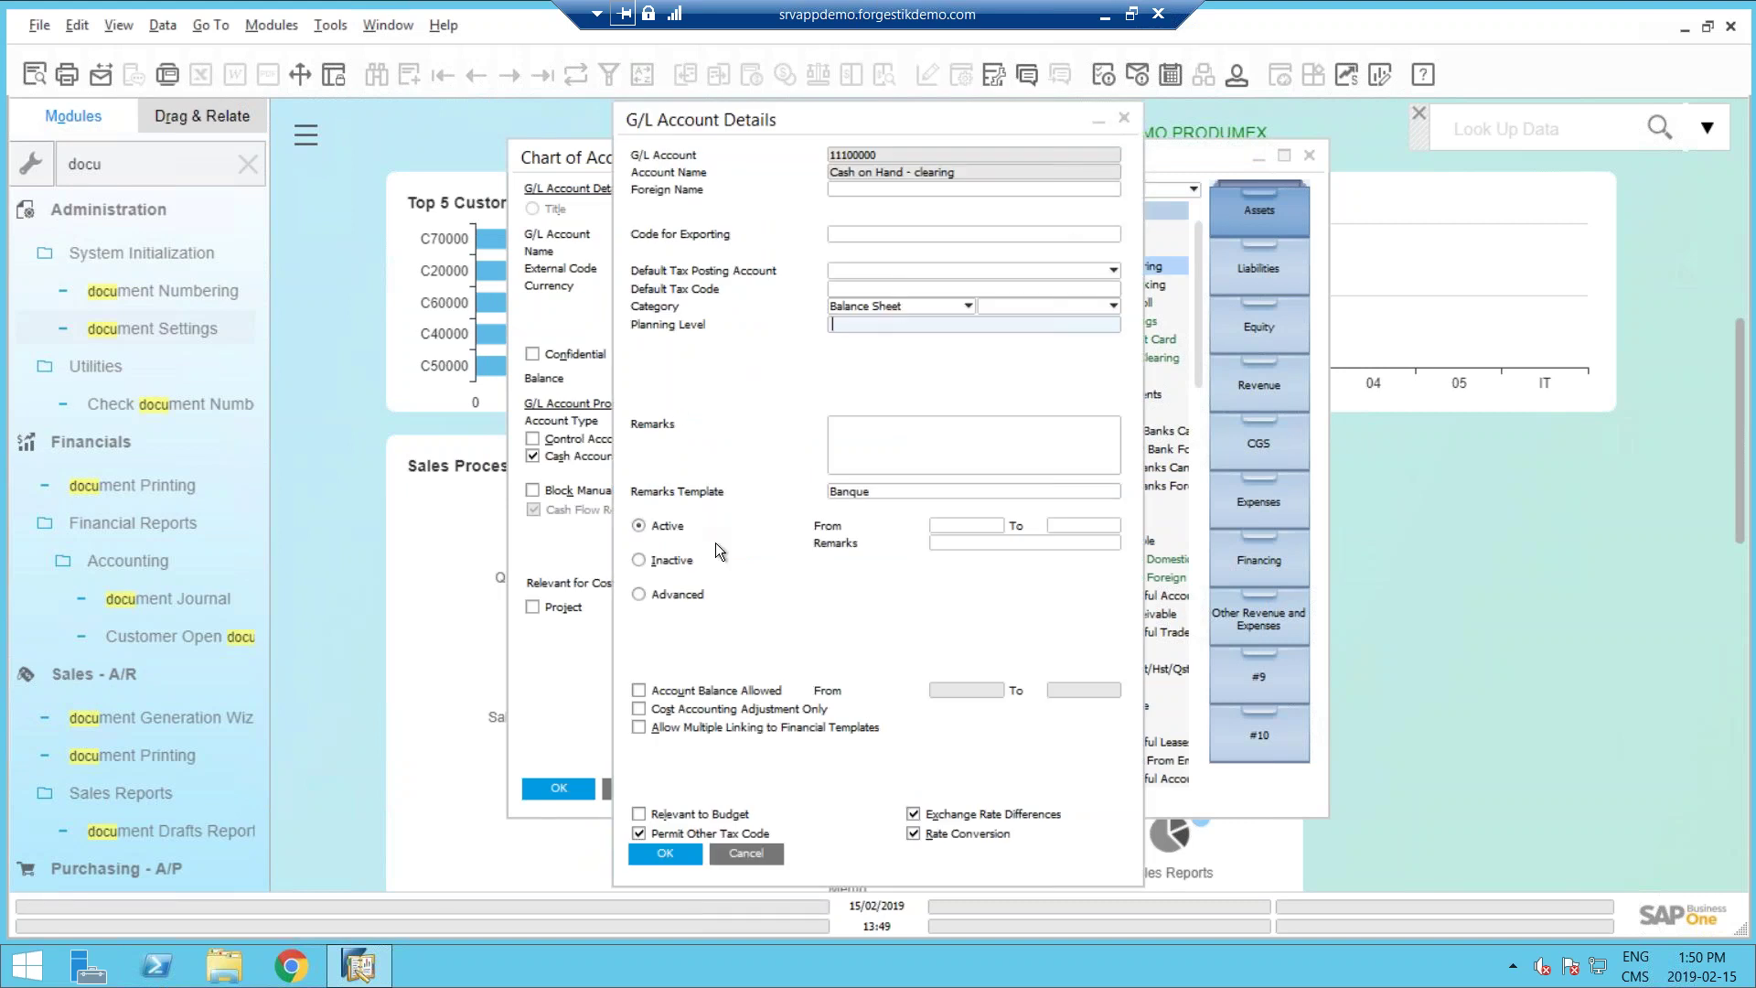
left_click(959, 494)
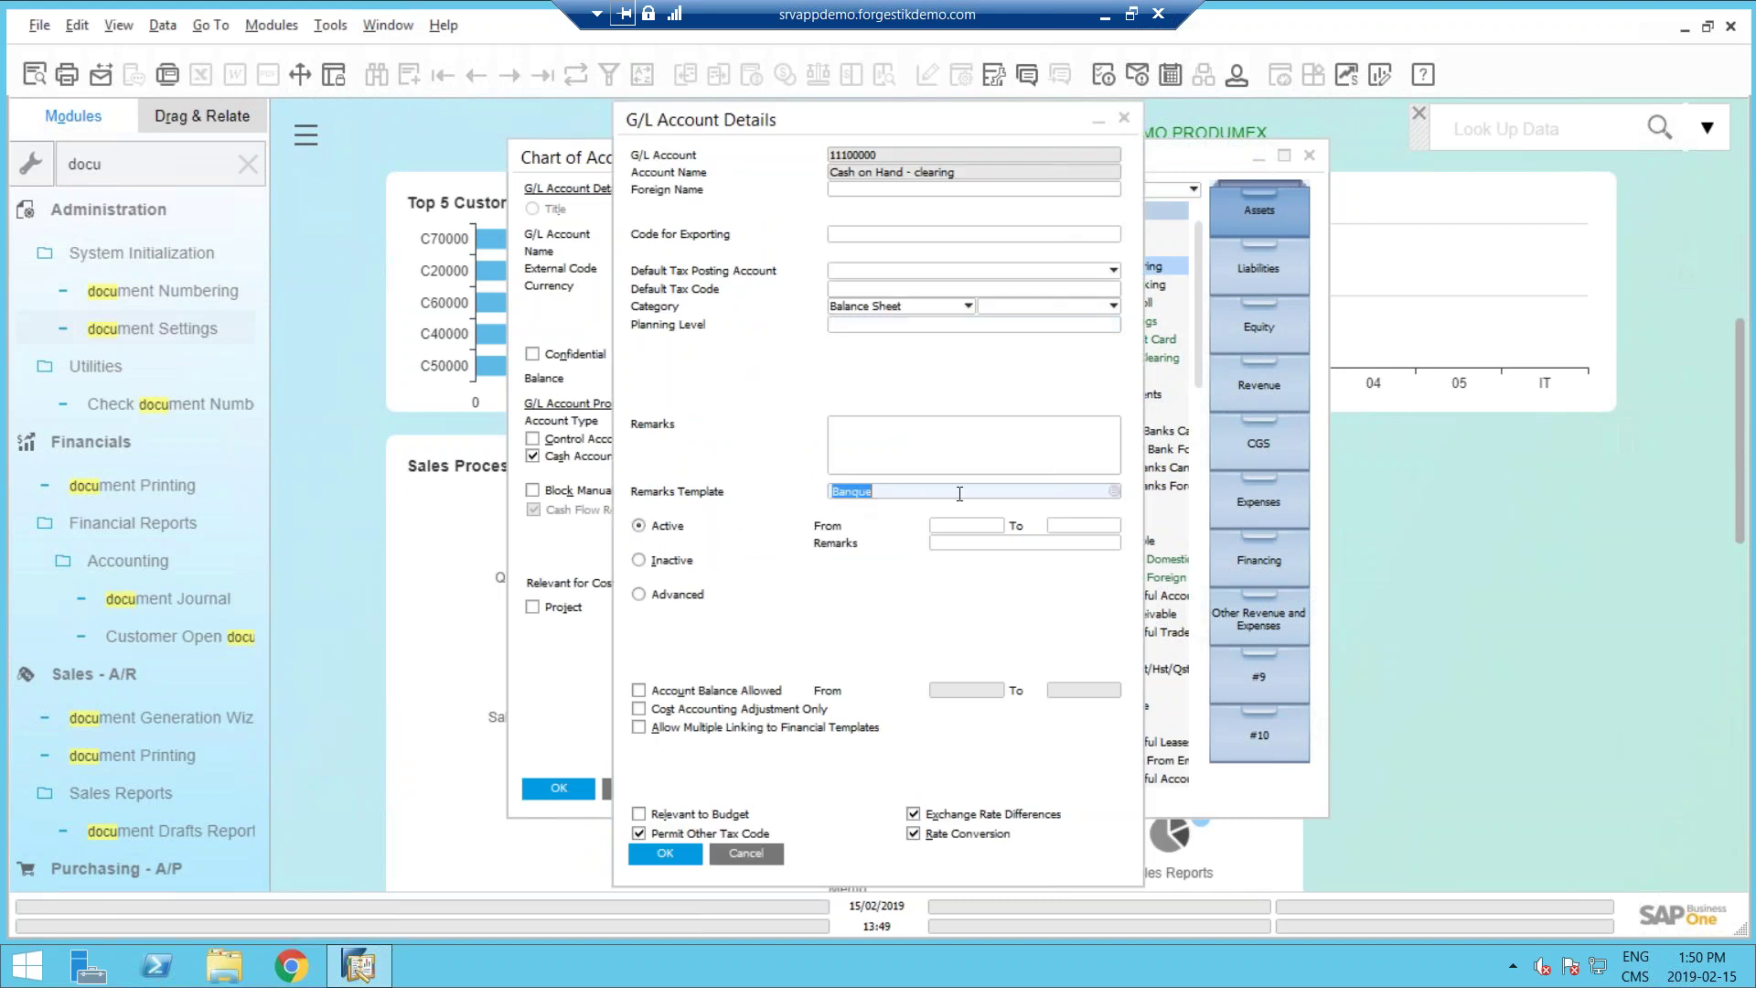
left_click(1114, 492)
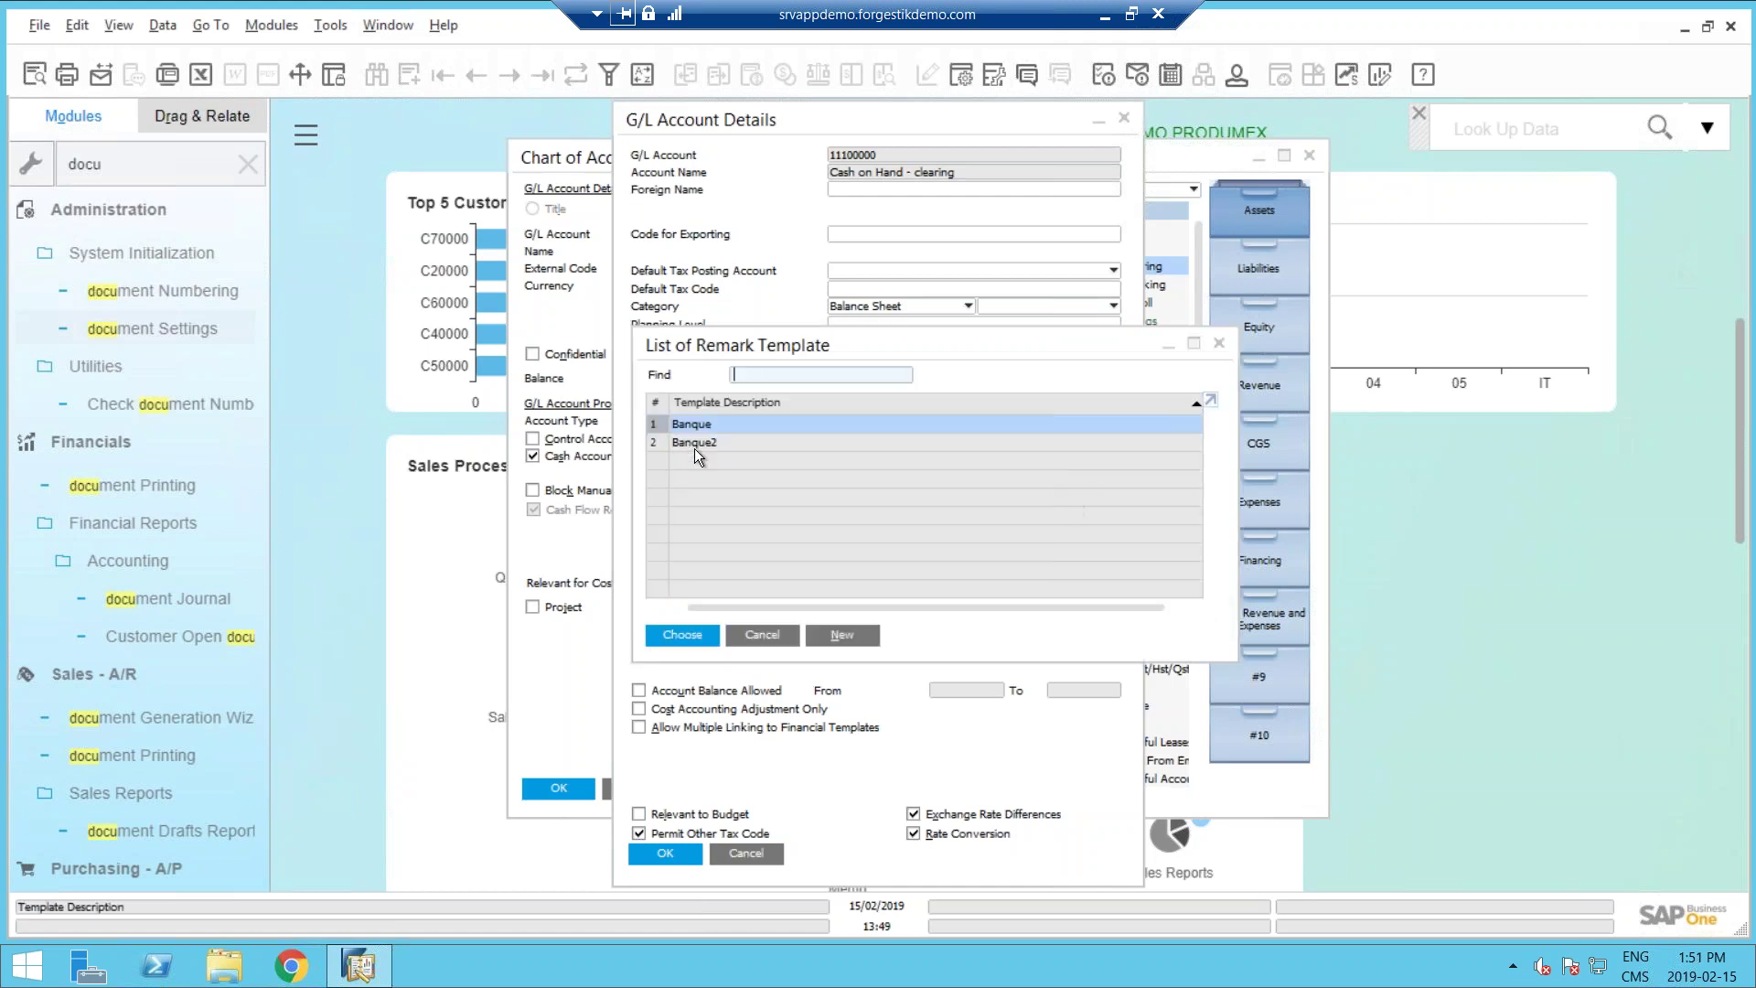
left_click(728, 443)
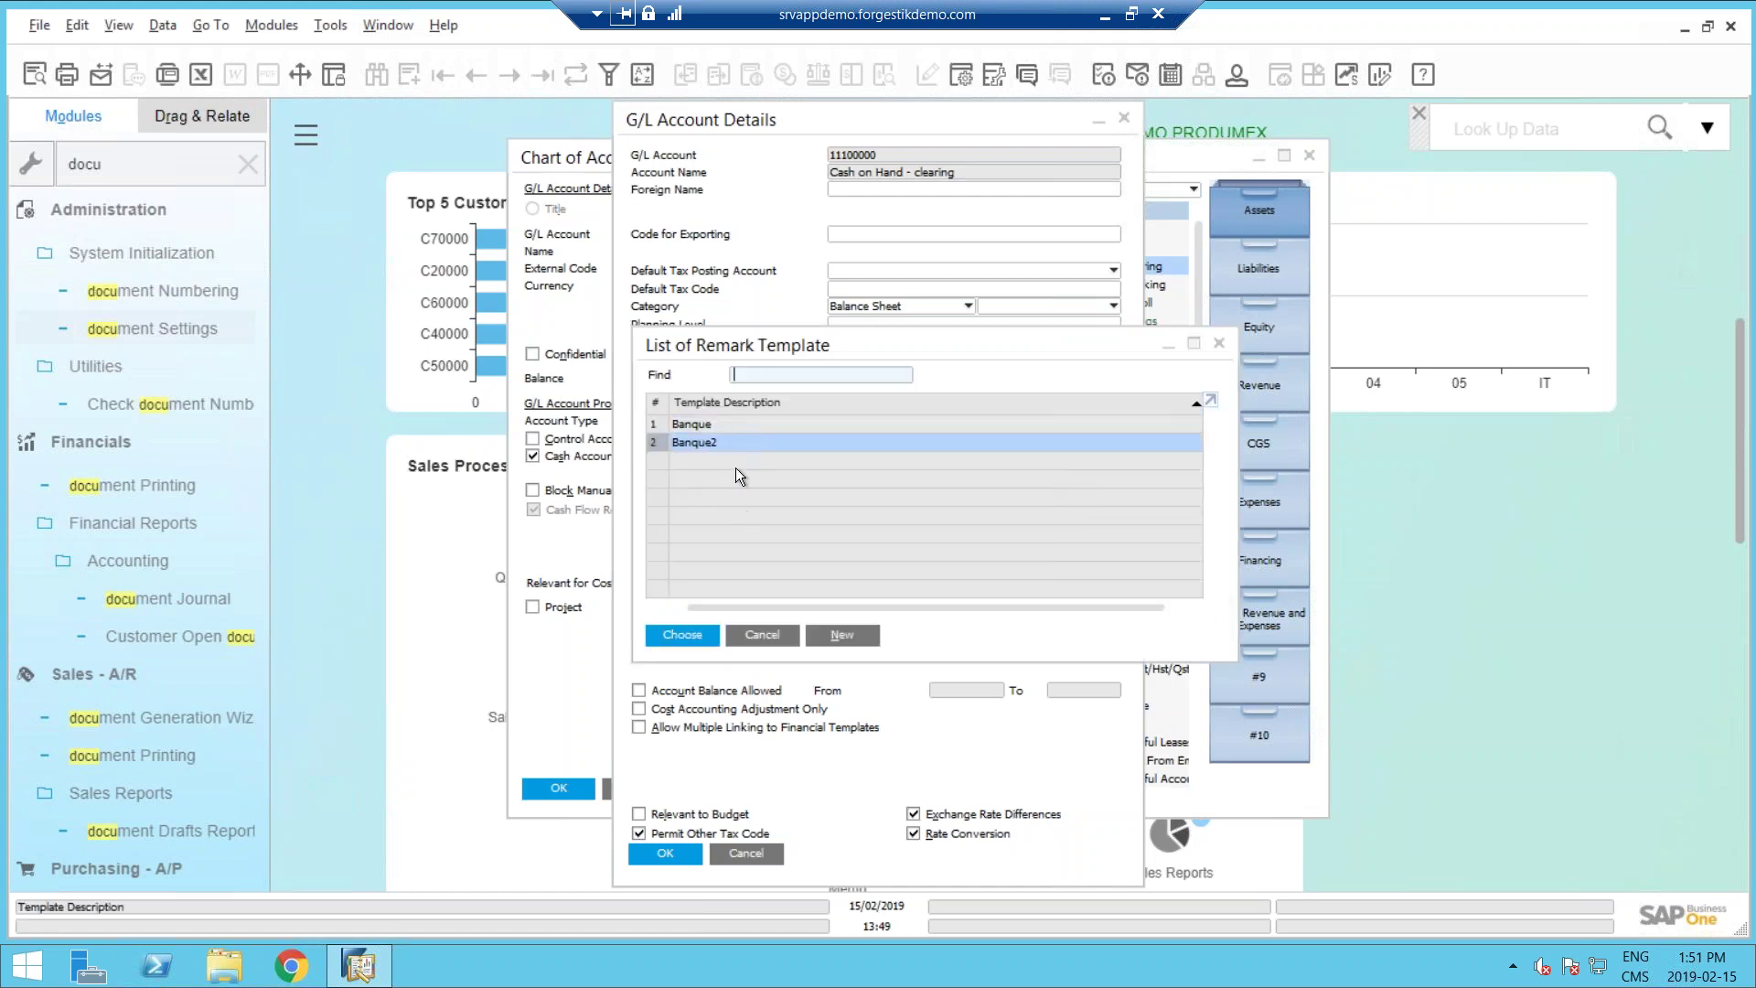
left_click(706, 425)
left_click(771, 635)
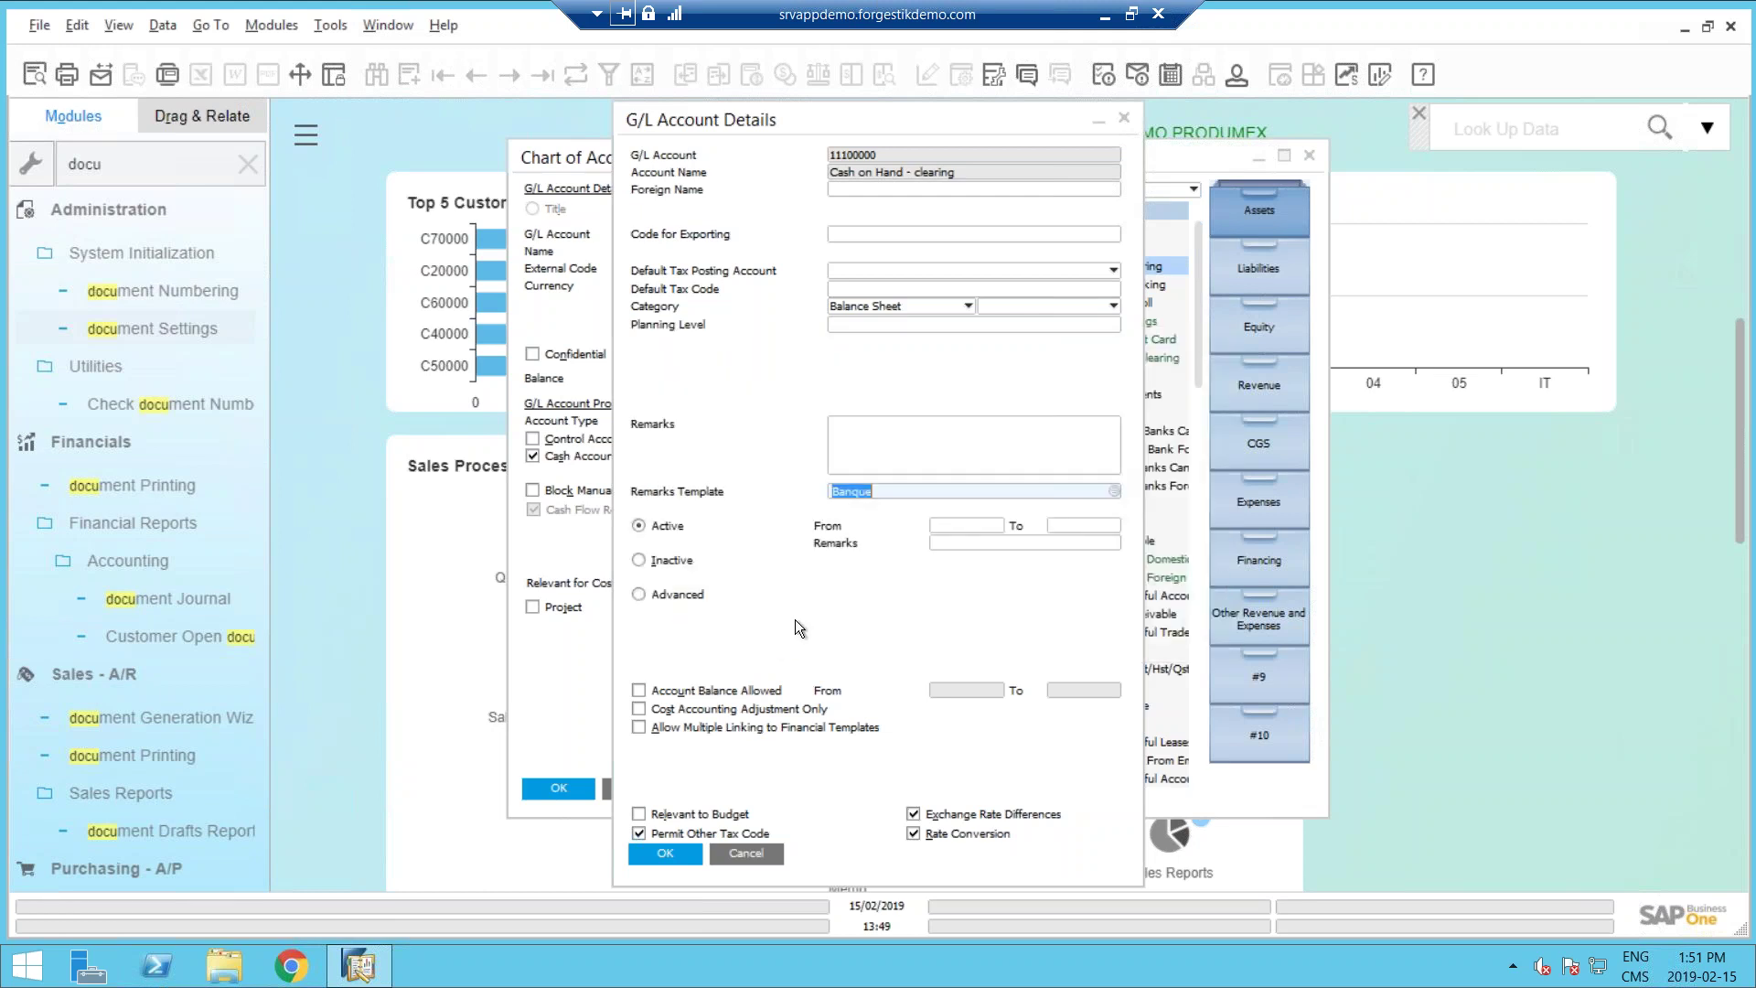
Close the G/L account details without saving, and clear the "docu" menu lookup.
left_click(754, 854)
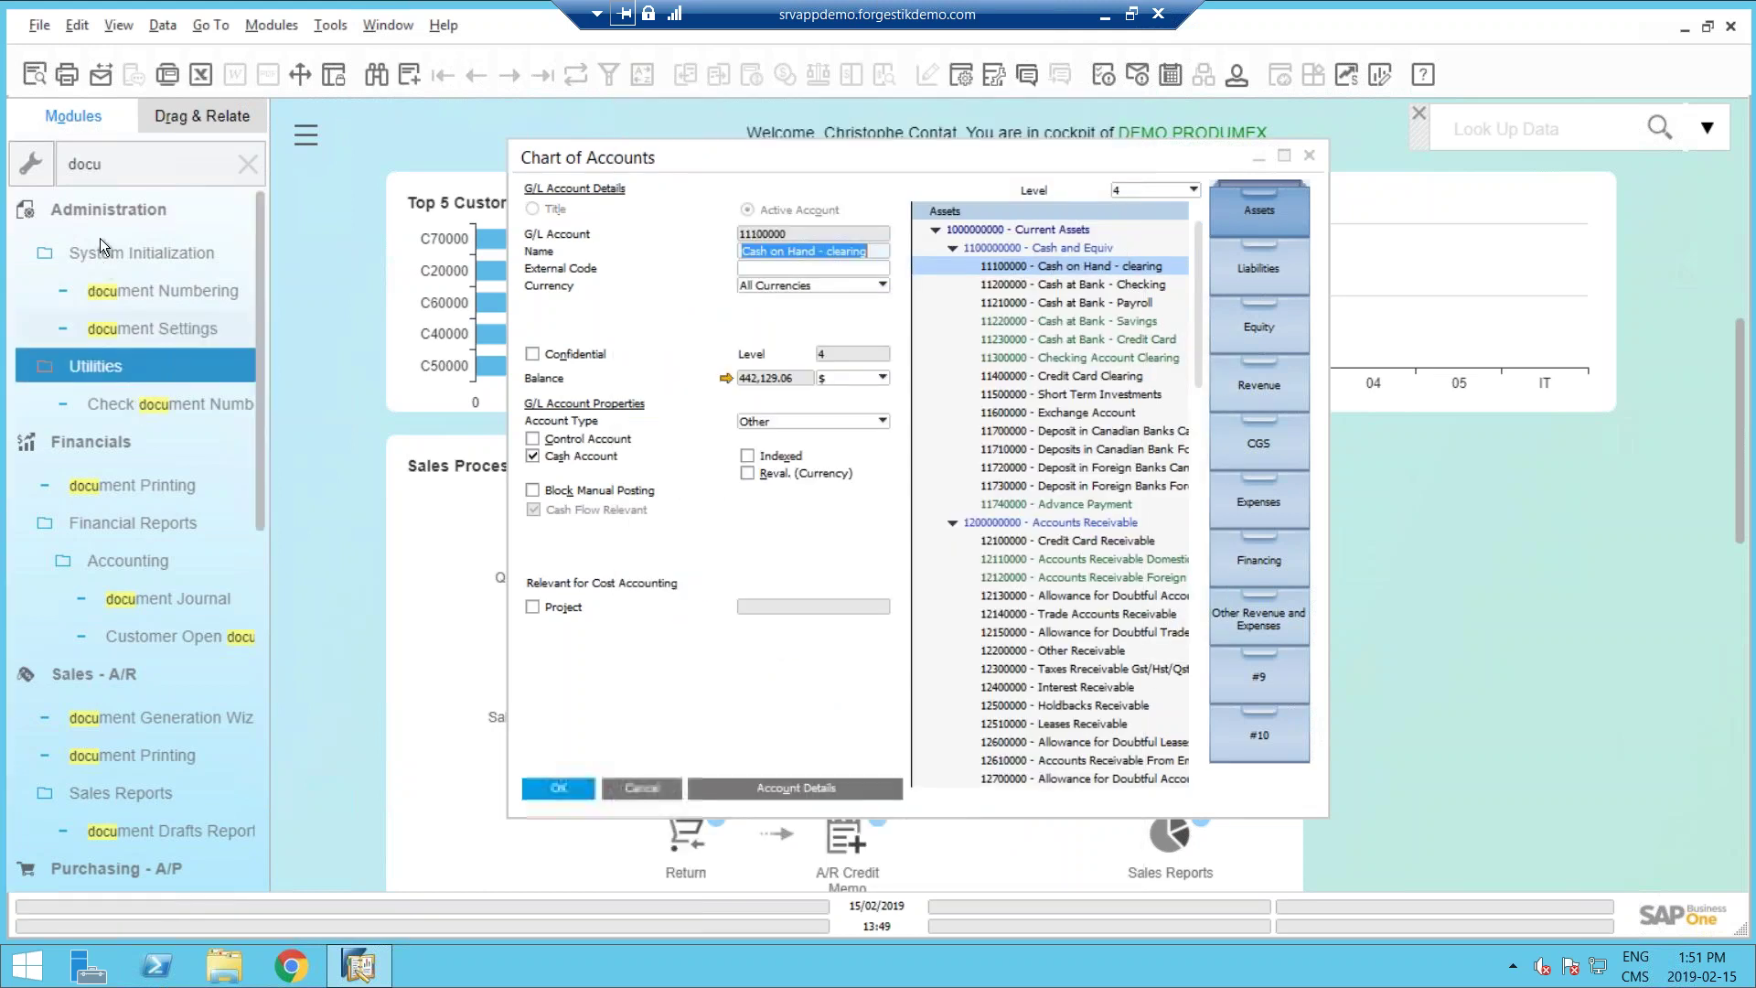
left_click(103, 163)
key("BackSpace")
key("BackSpace")
key("BackSpace")
key("BackSpace")
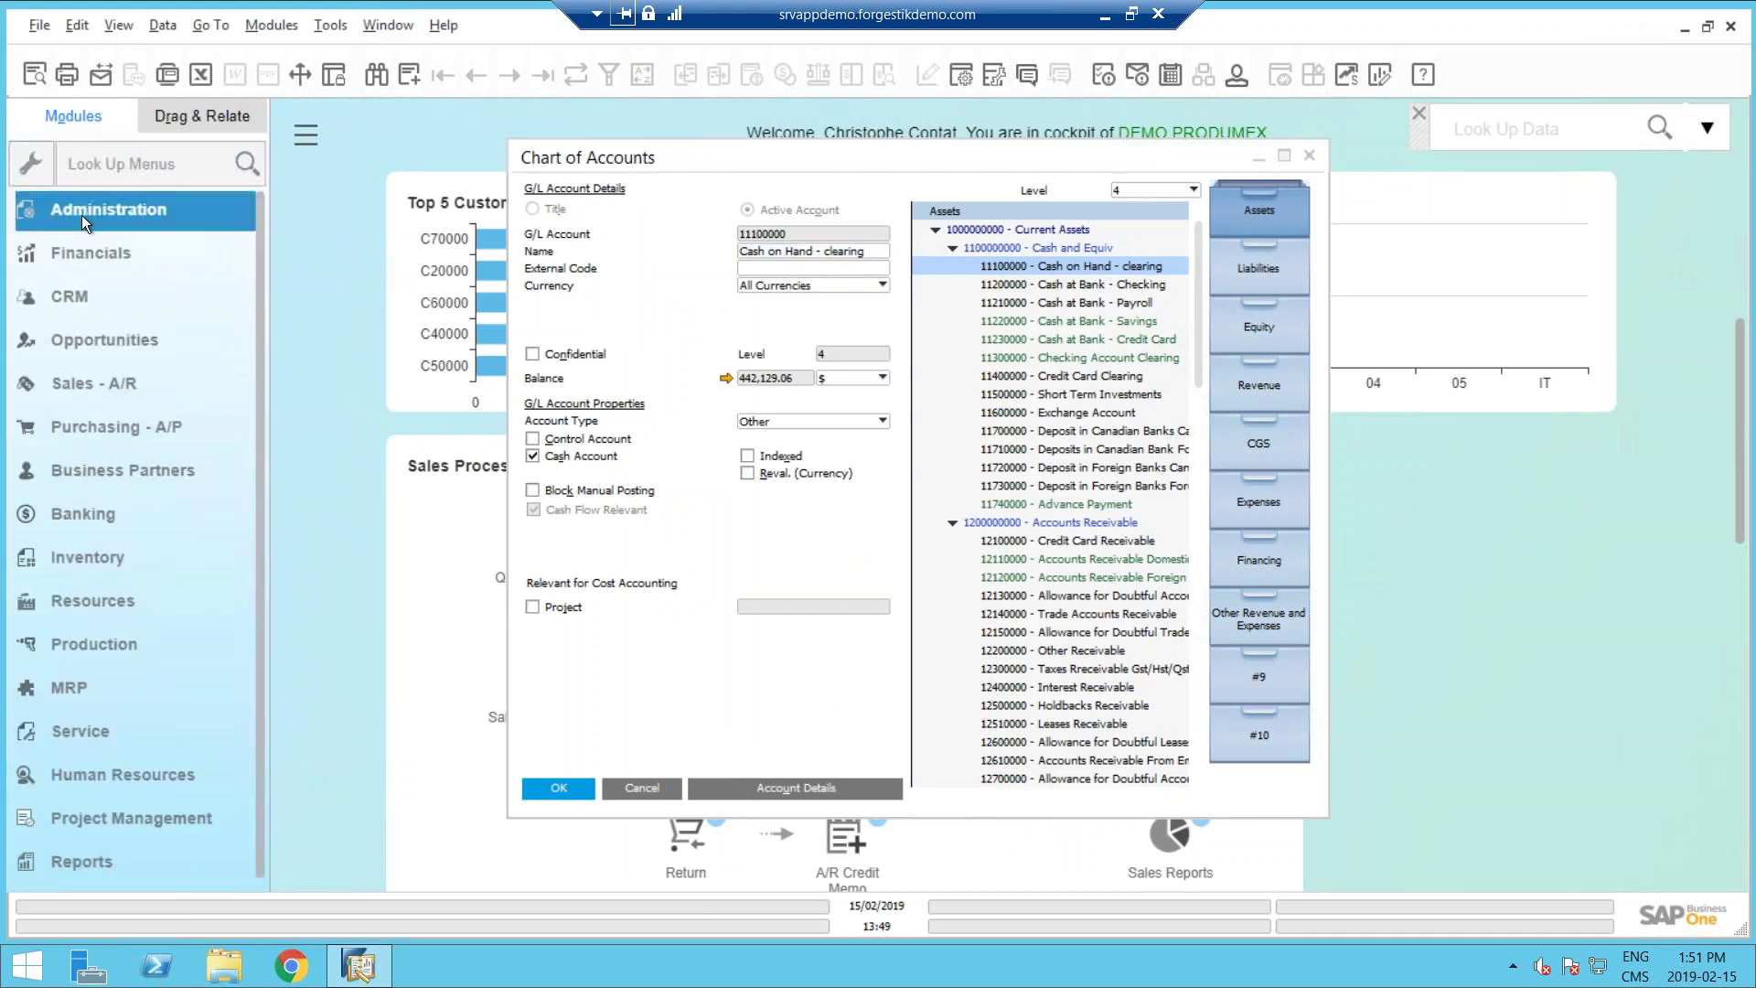
Open a journal entry from the Financials module and choose Cash on Hand - clearing as the first row's account.
left_click(101, 255)
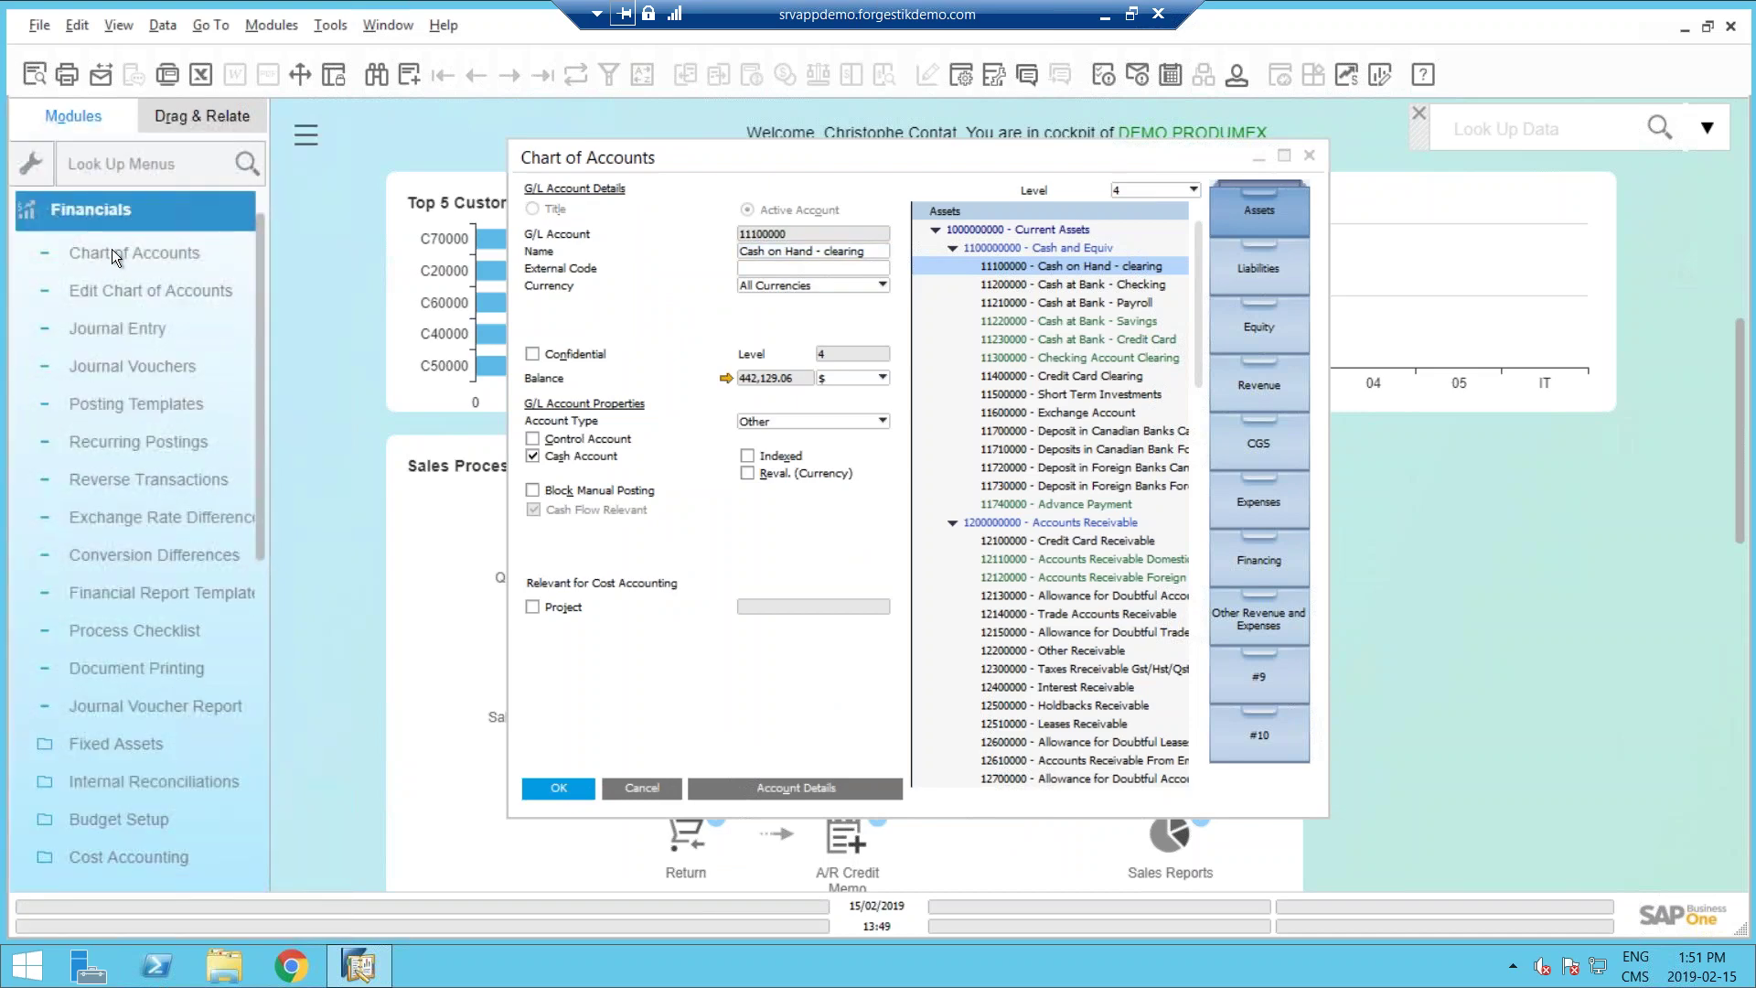
left_click(111, 250)
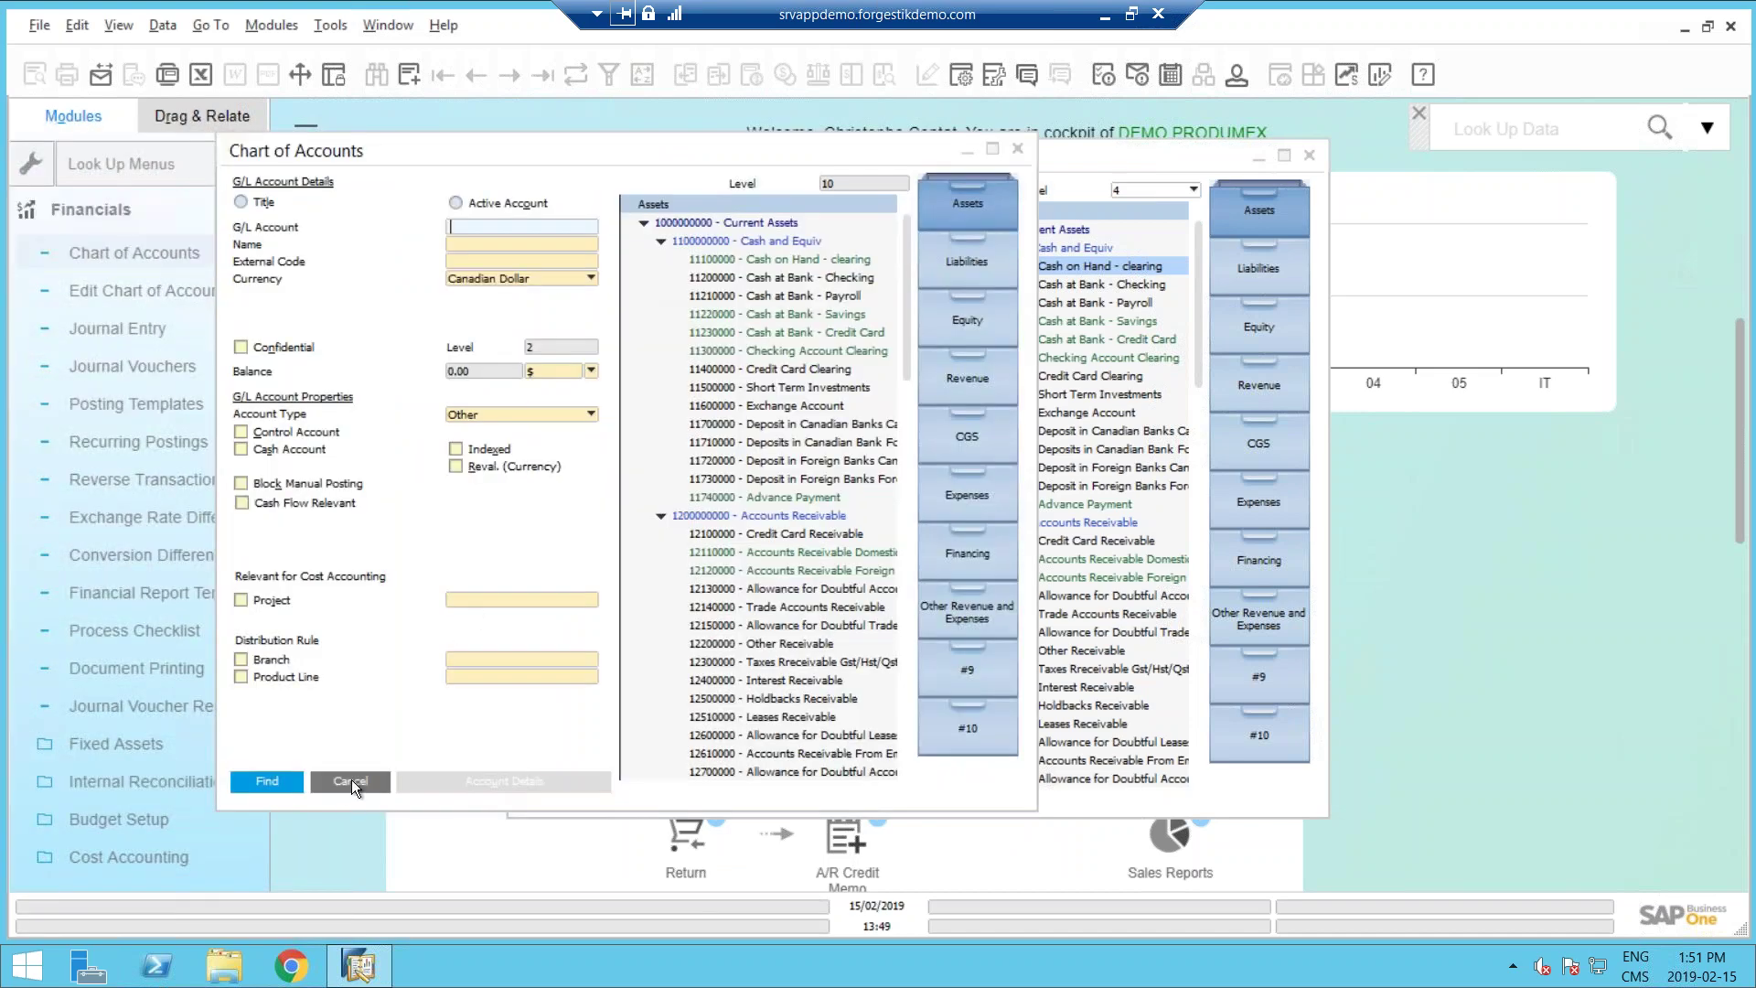
left_click(352, 779)
left_click(140, 327)
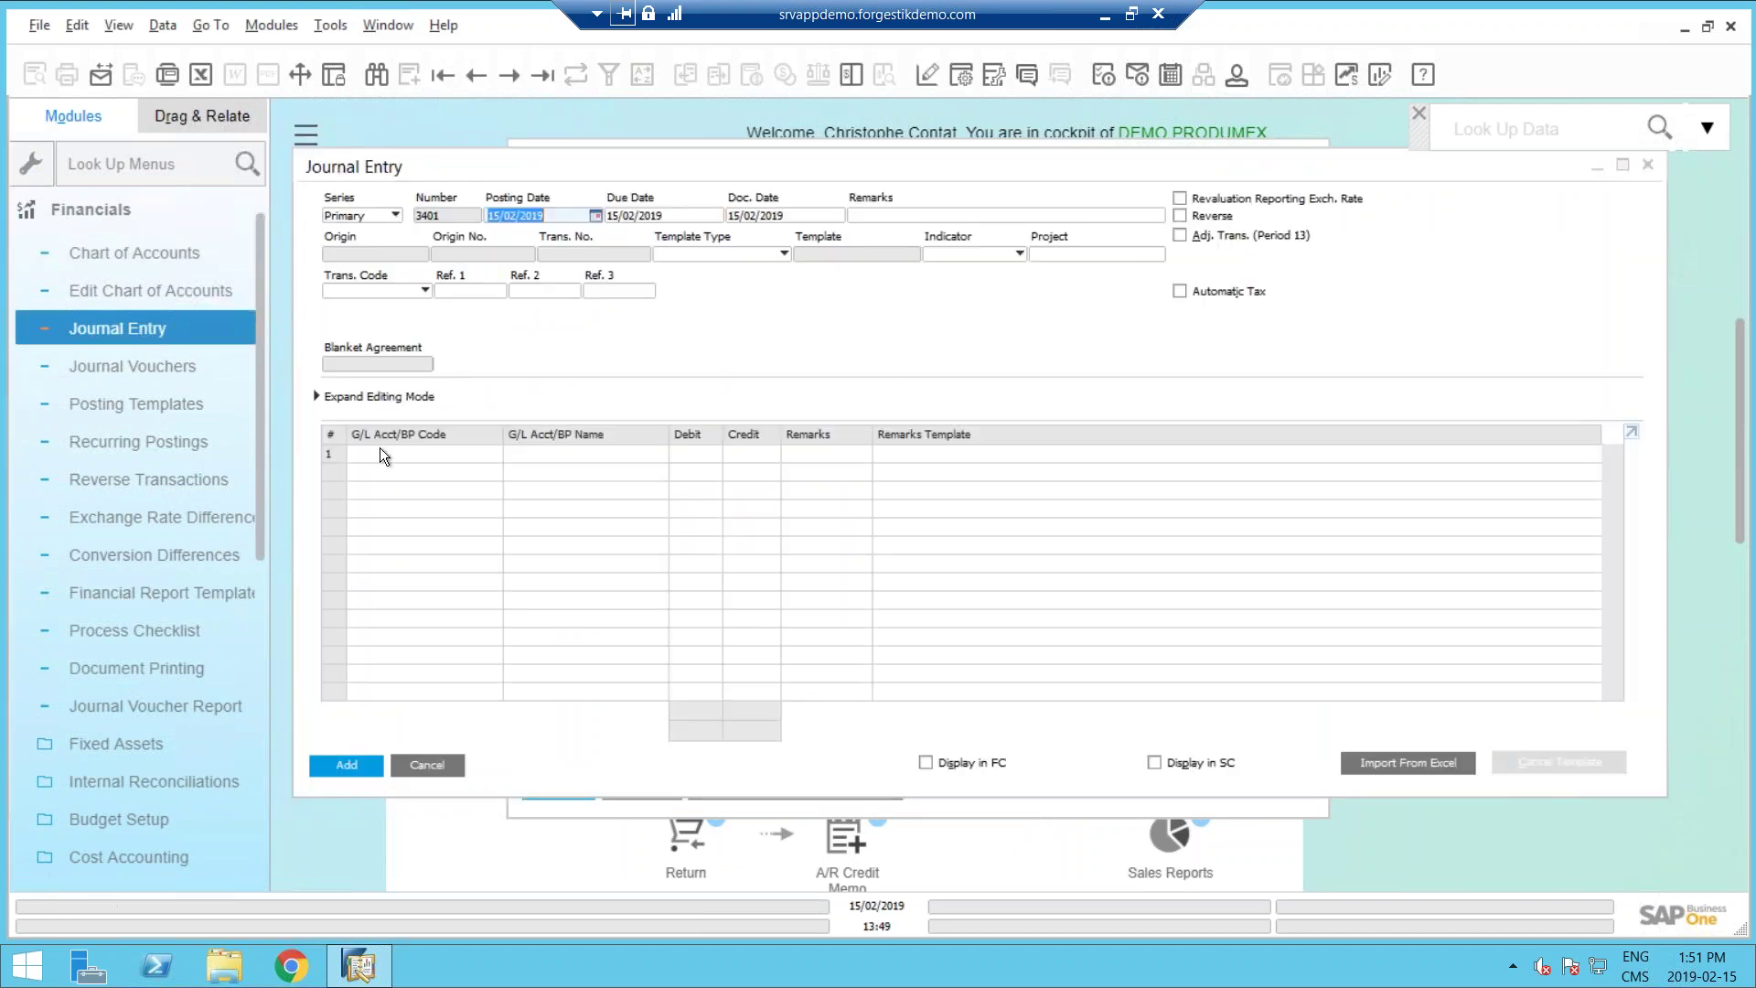
left_click(382, 454)
key("Tab")
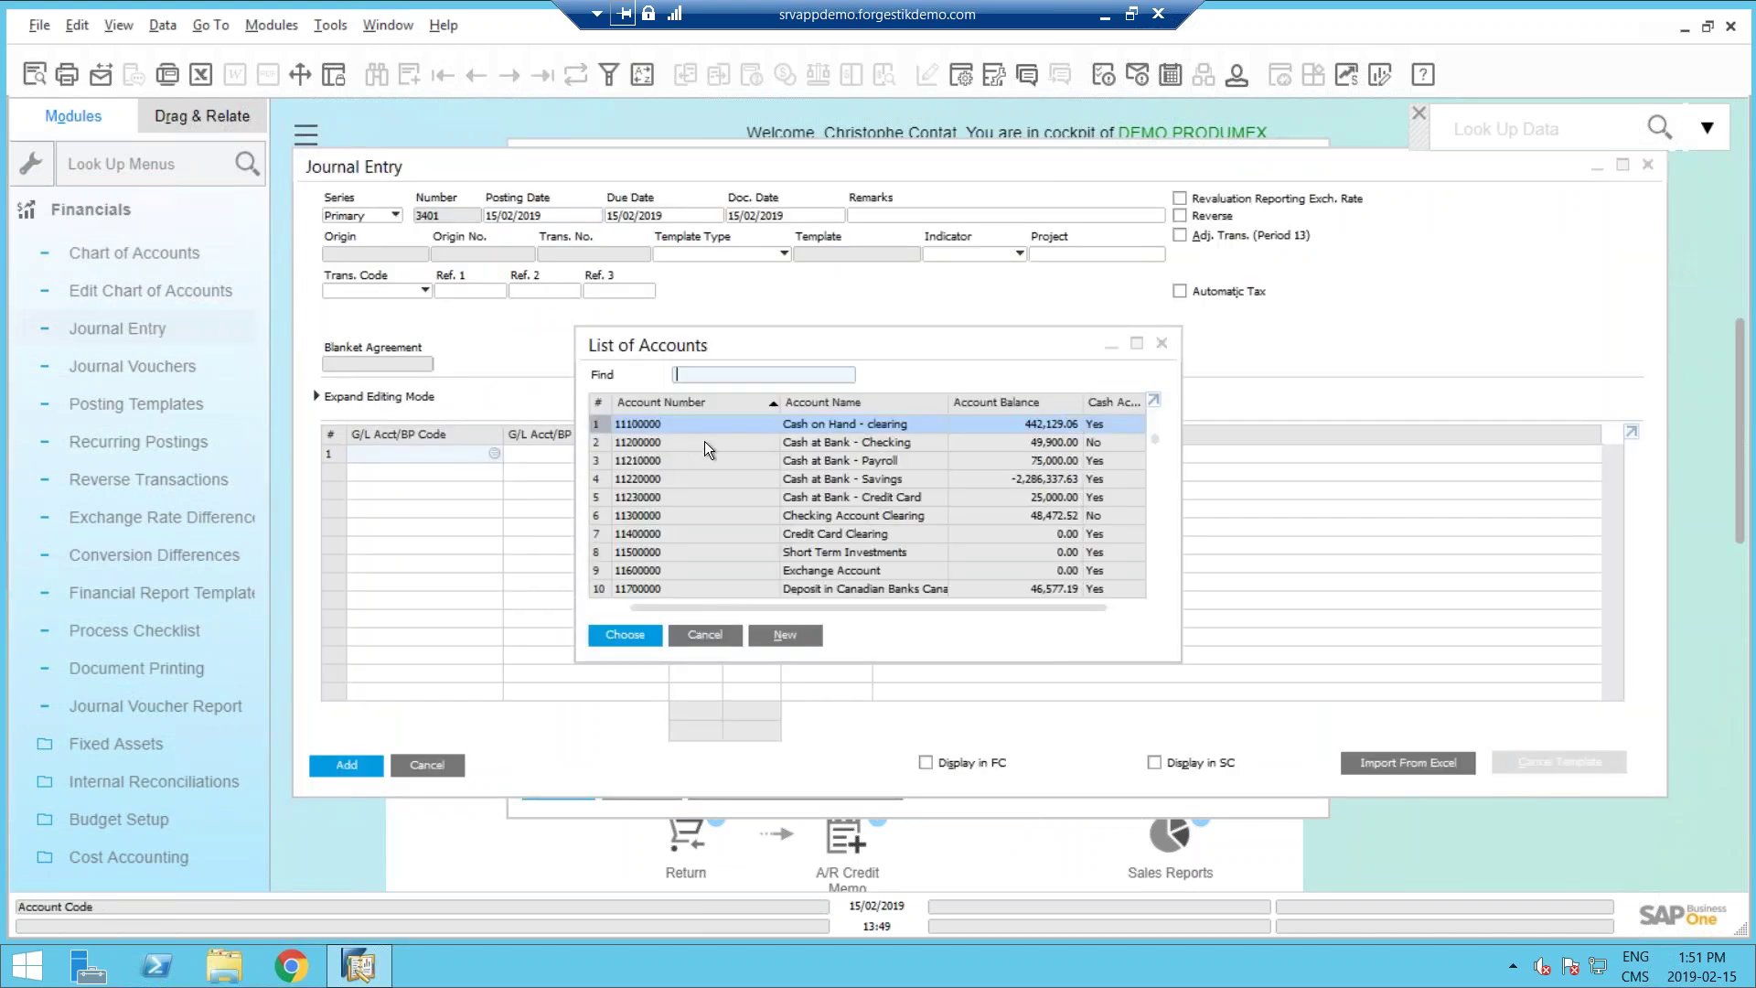
double_click(792, 422)
Change the first row's remarks template to Banque2, and cancel the journal entry without adding it.
left_click(915, 454)
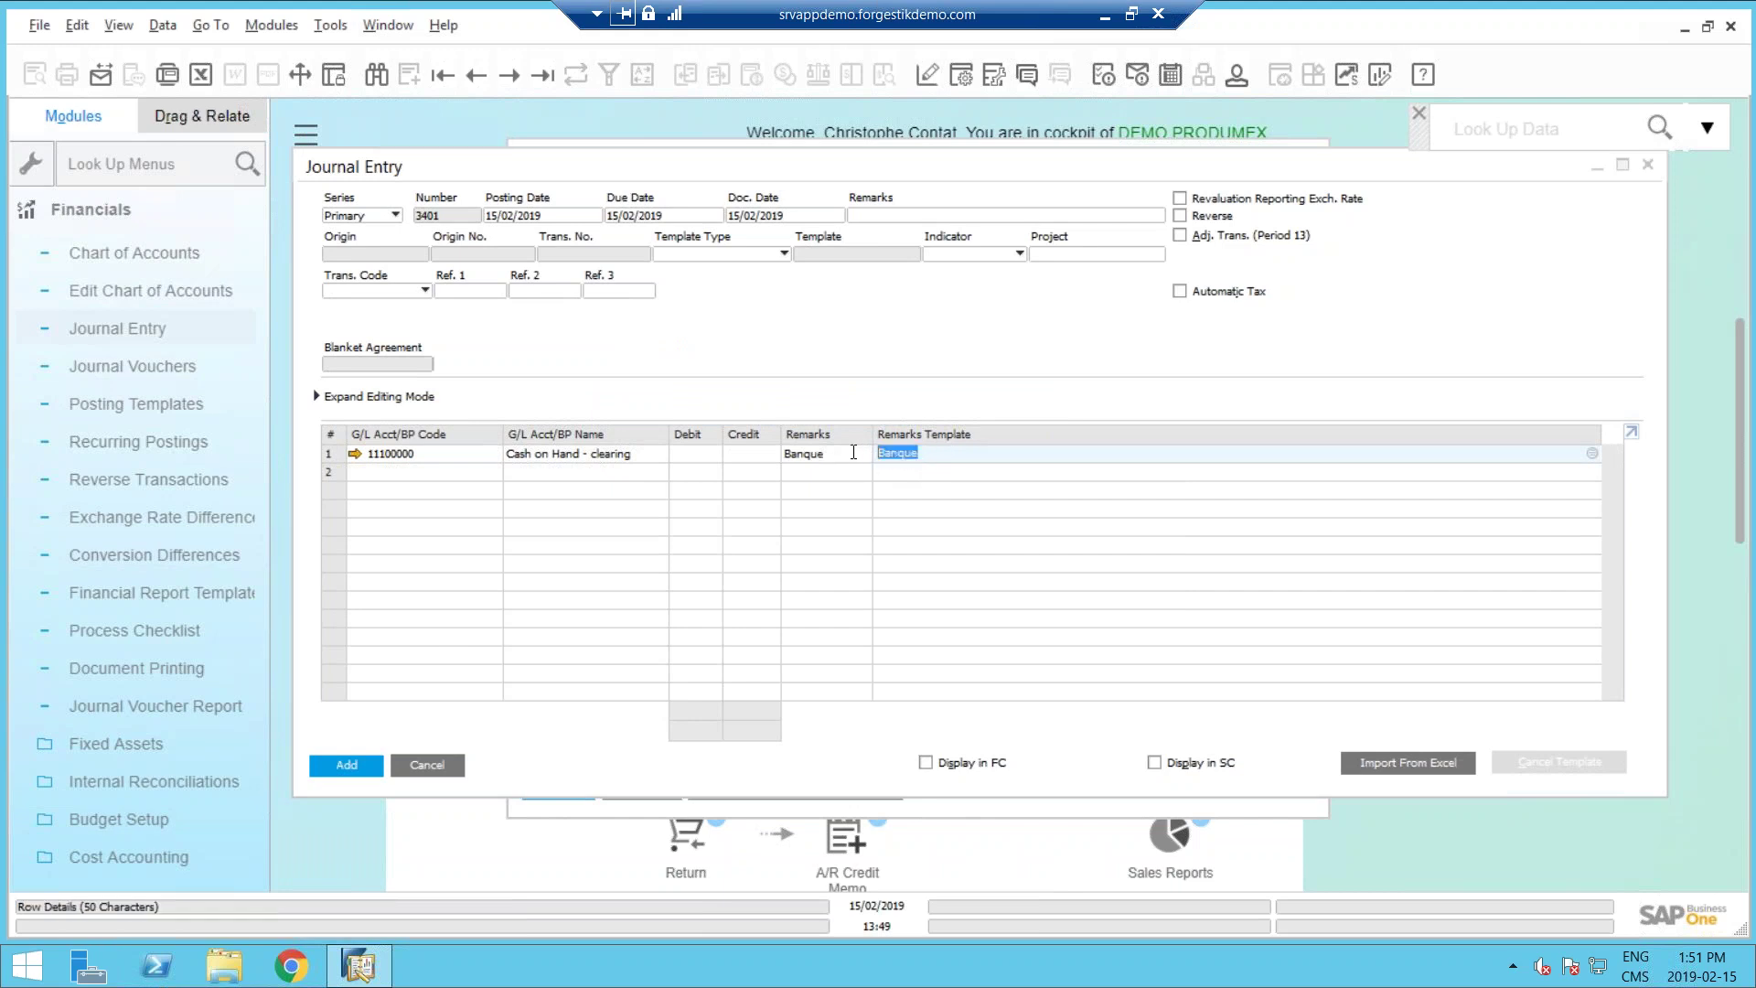
key("BackSpace")
key("Tab")
left_click(1005, 446)
double_click(1006, 448)
key("Tab")
left_click(928, 453)
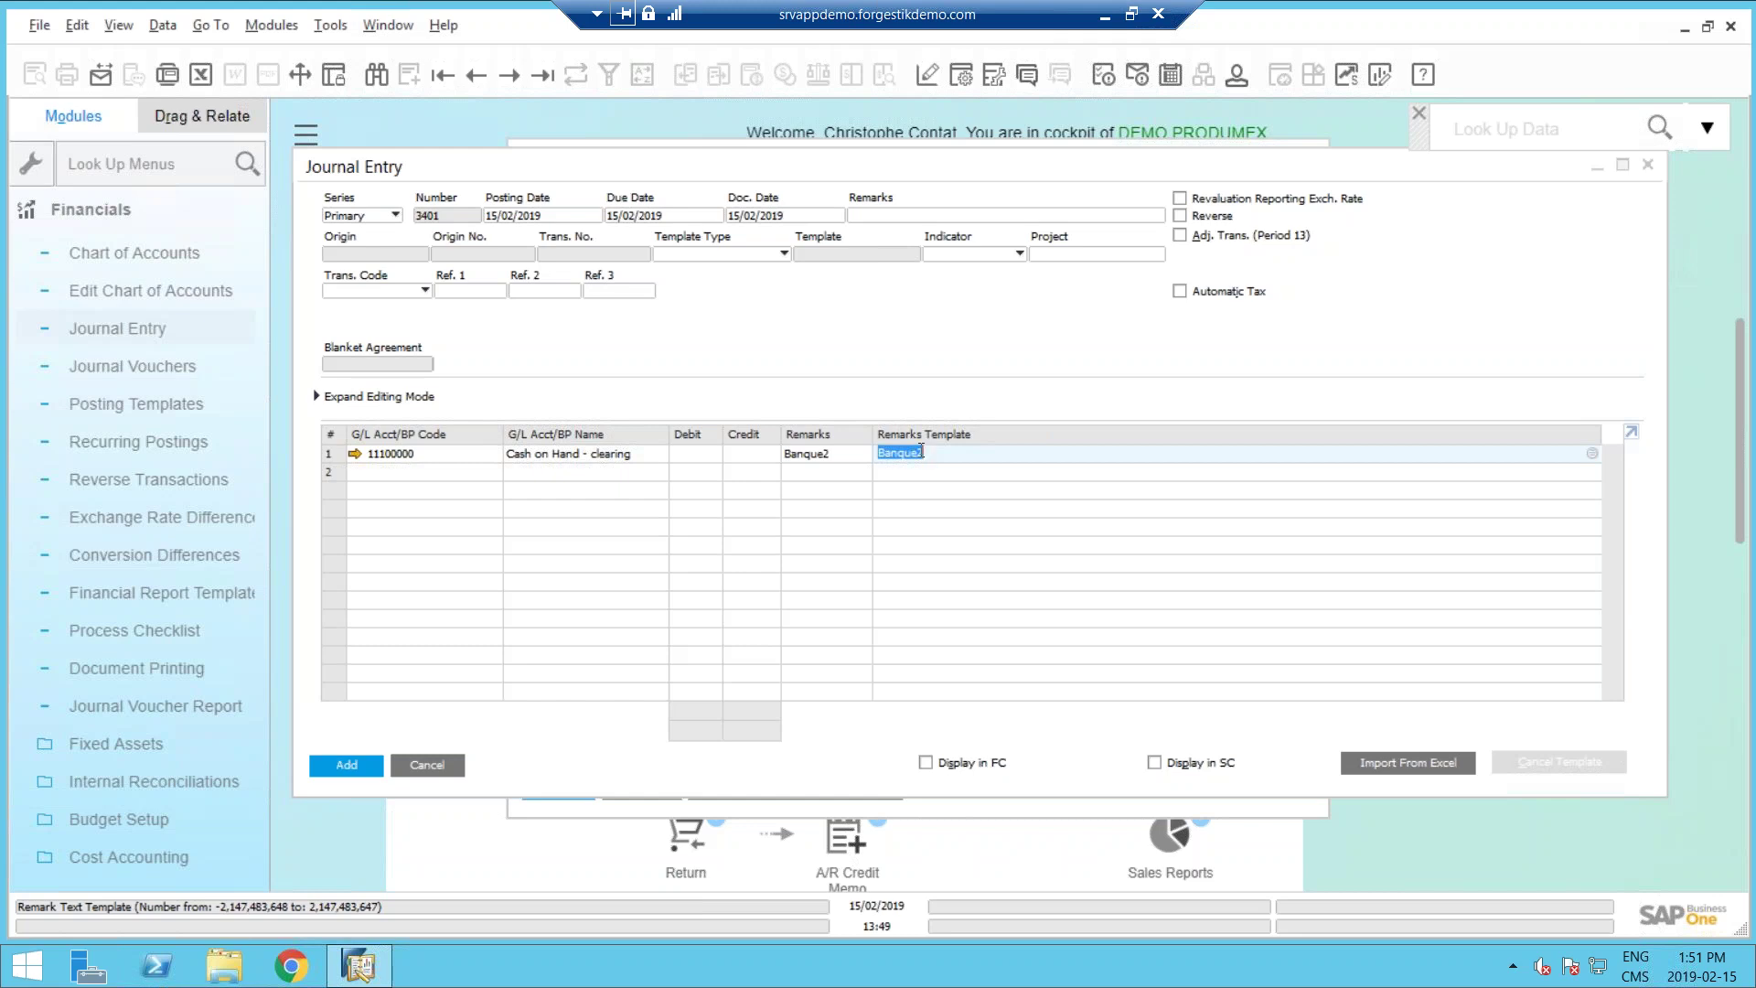
left_click(442, 768)
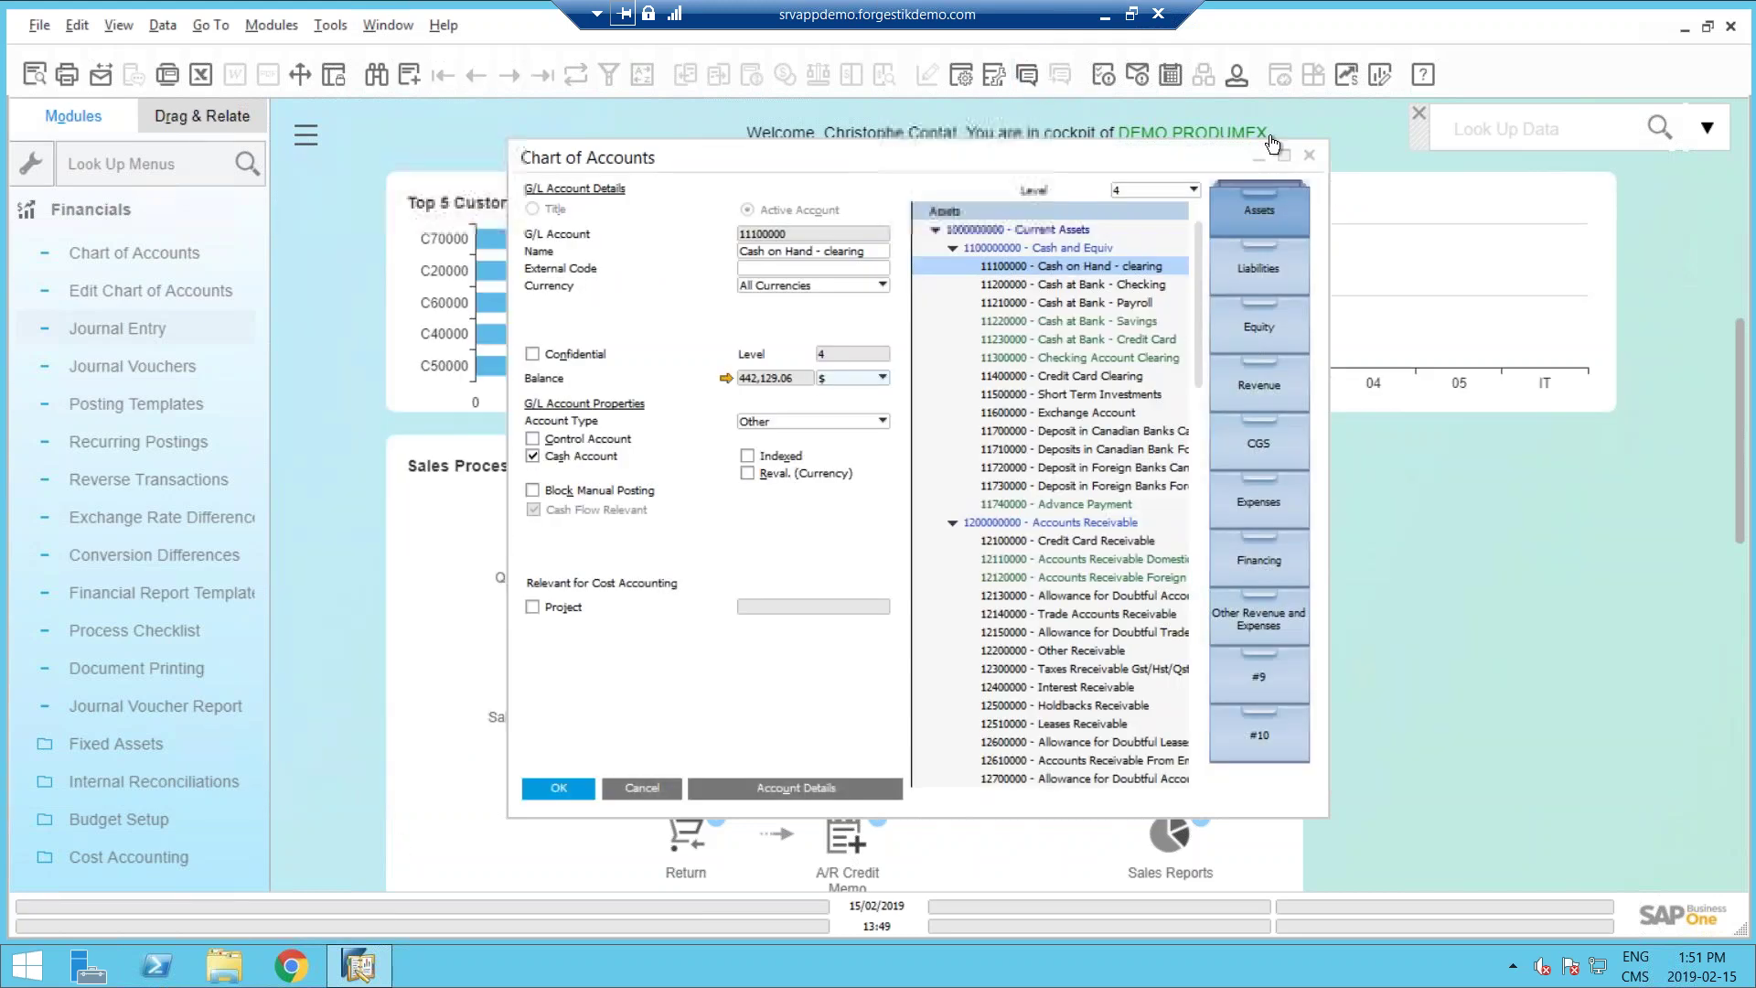
Close the Chart of Accounts, and open the Query Manager with the General and System categories expanded.
left_click(1307, 154)
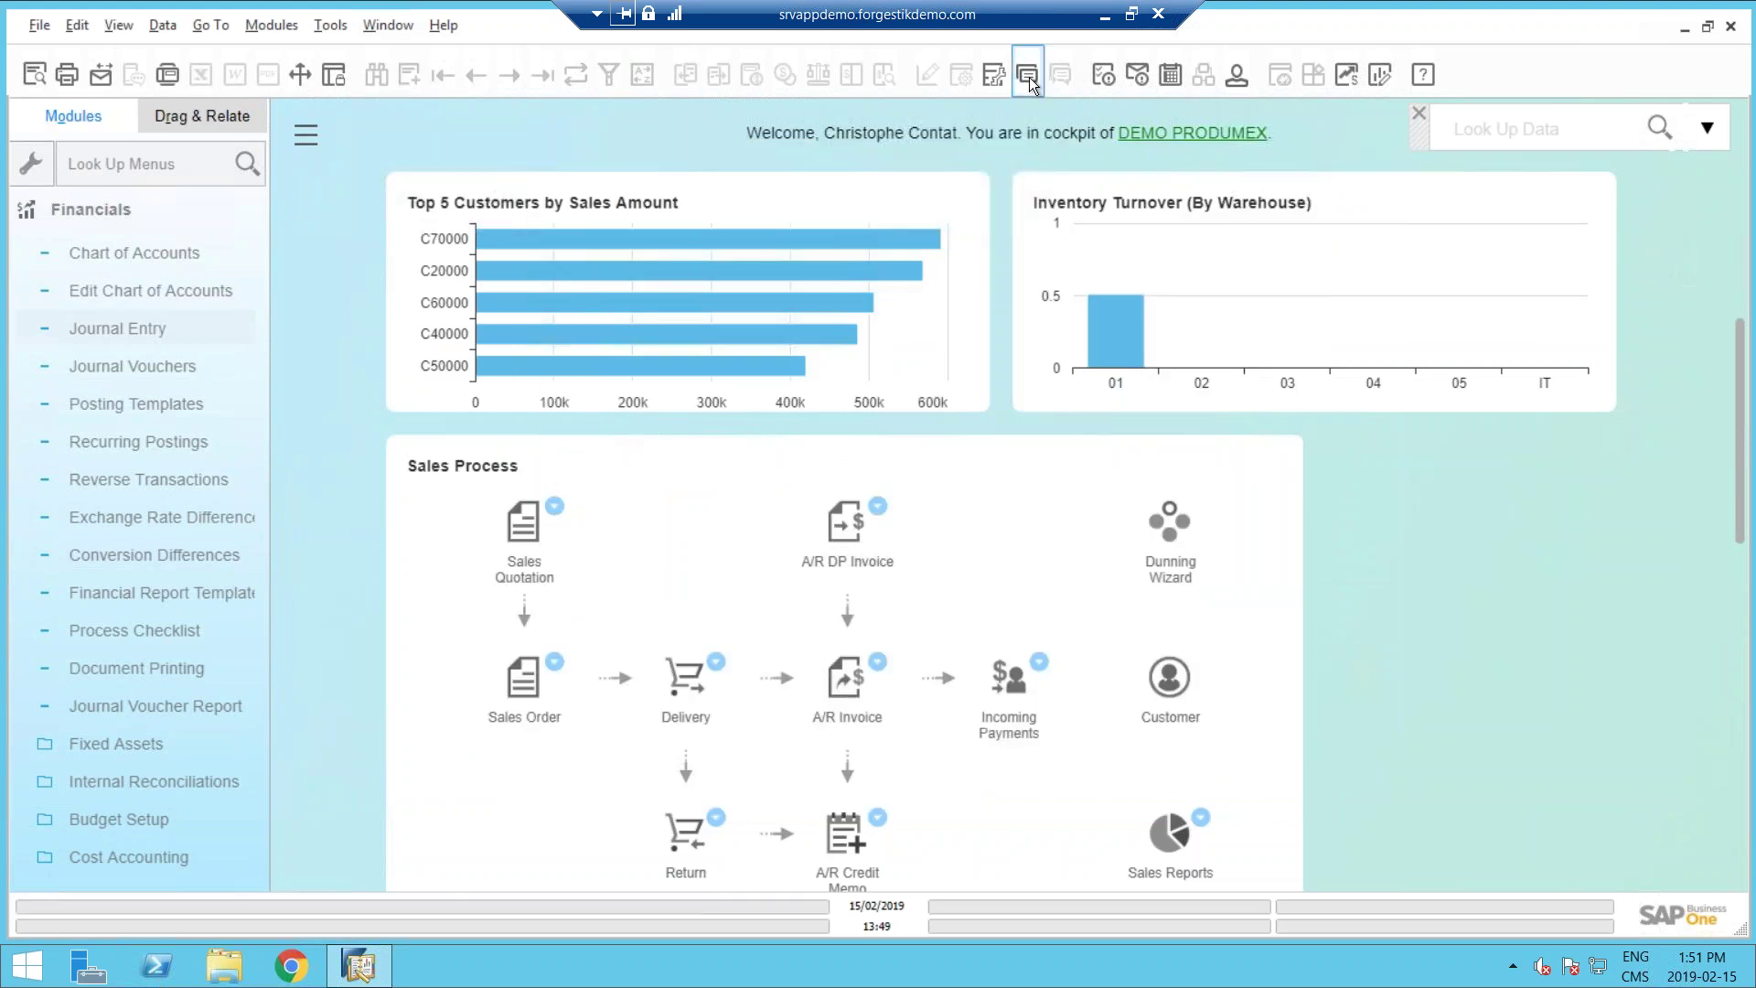
left_click(994, 77)
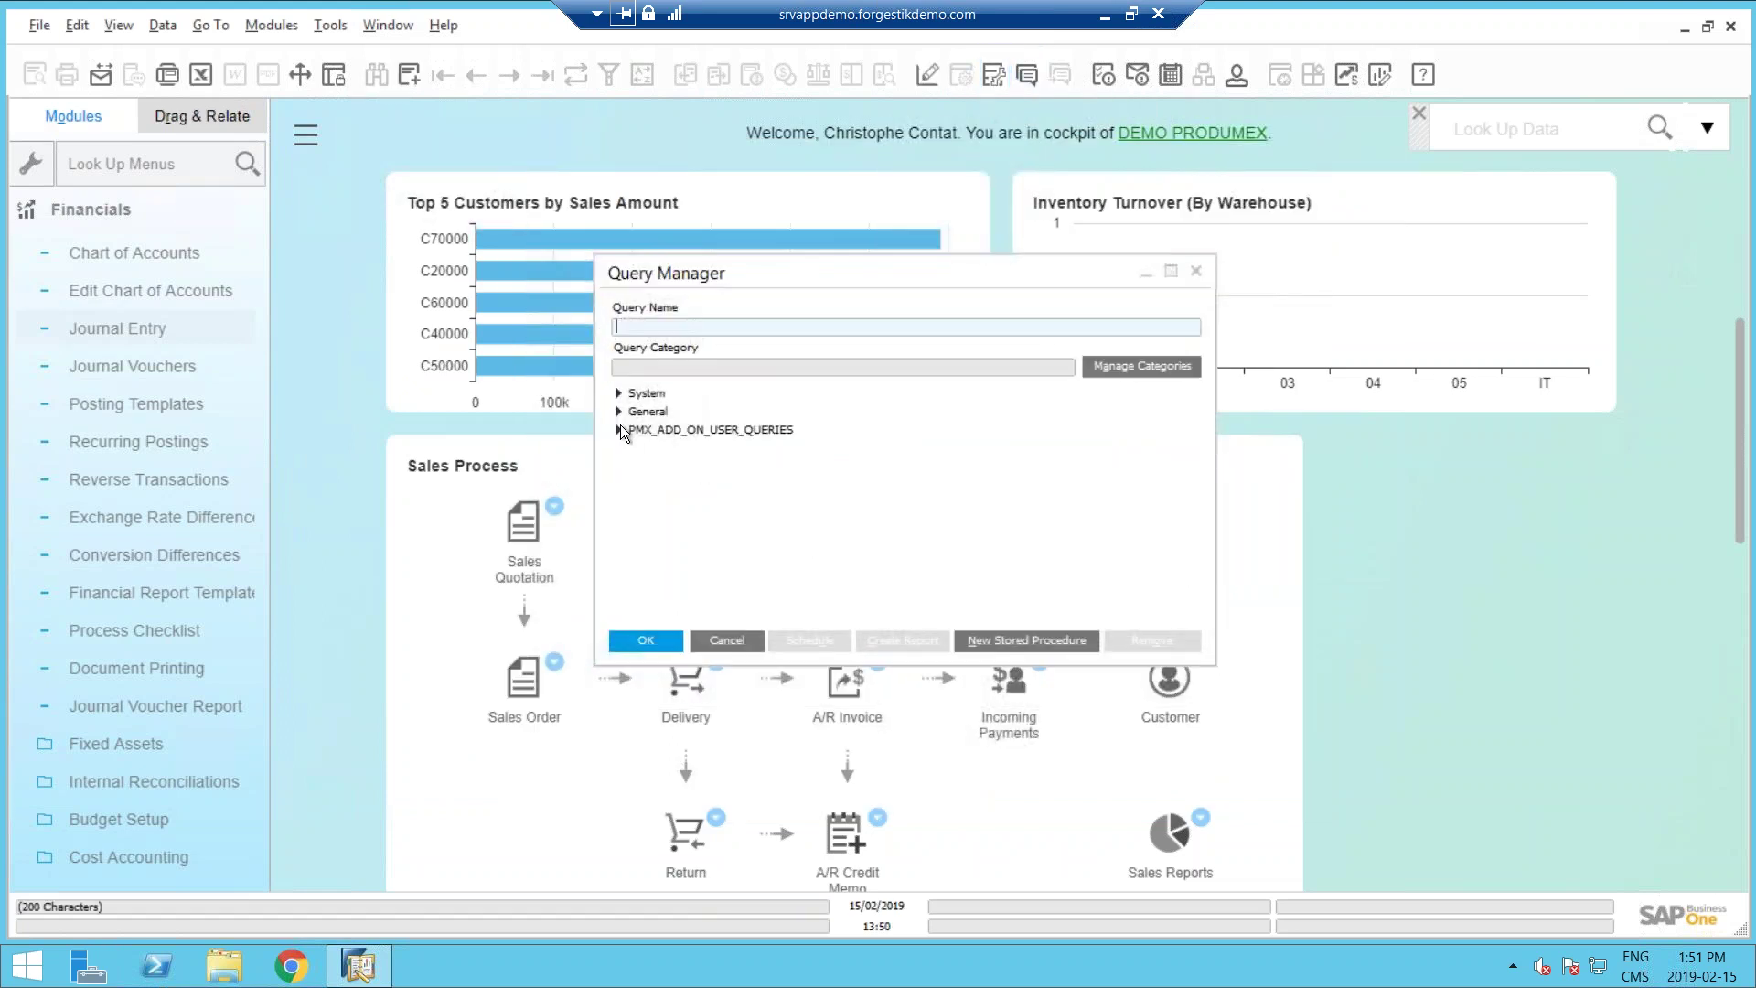
left_click(617, 413)
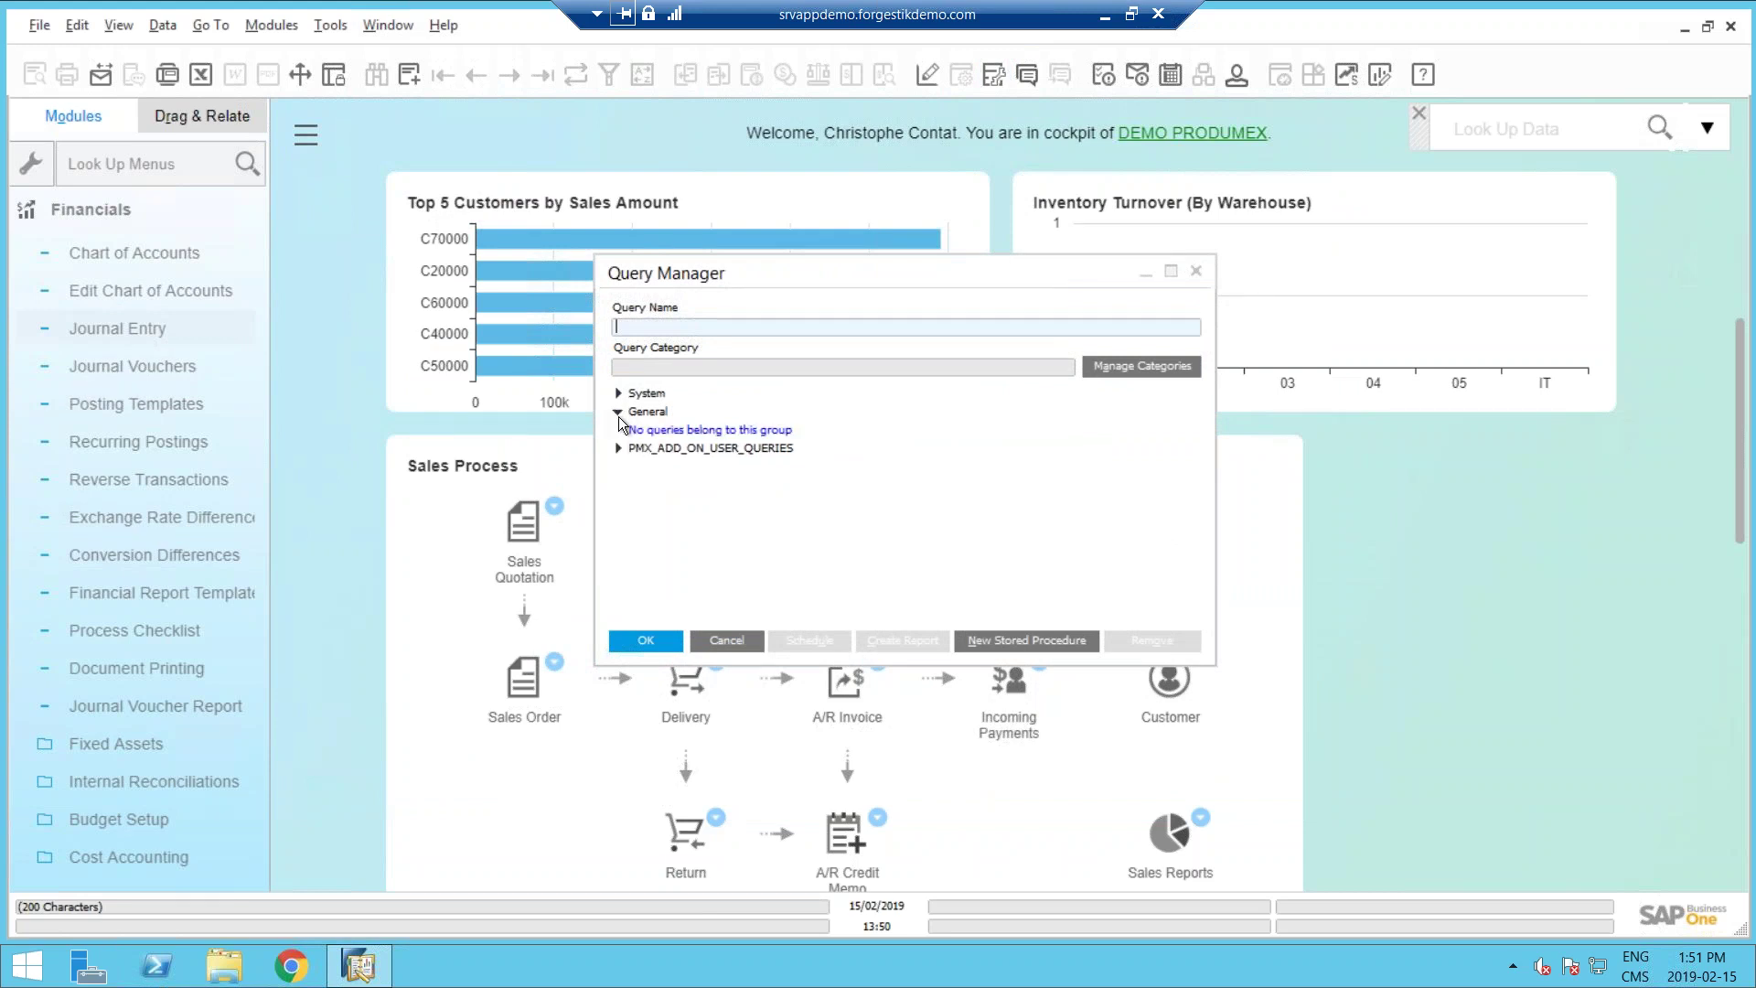
left_click(618, 395)
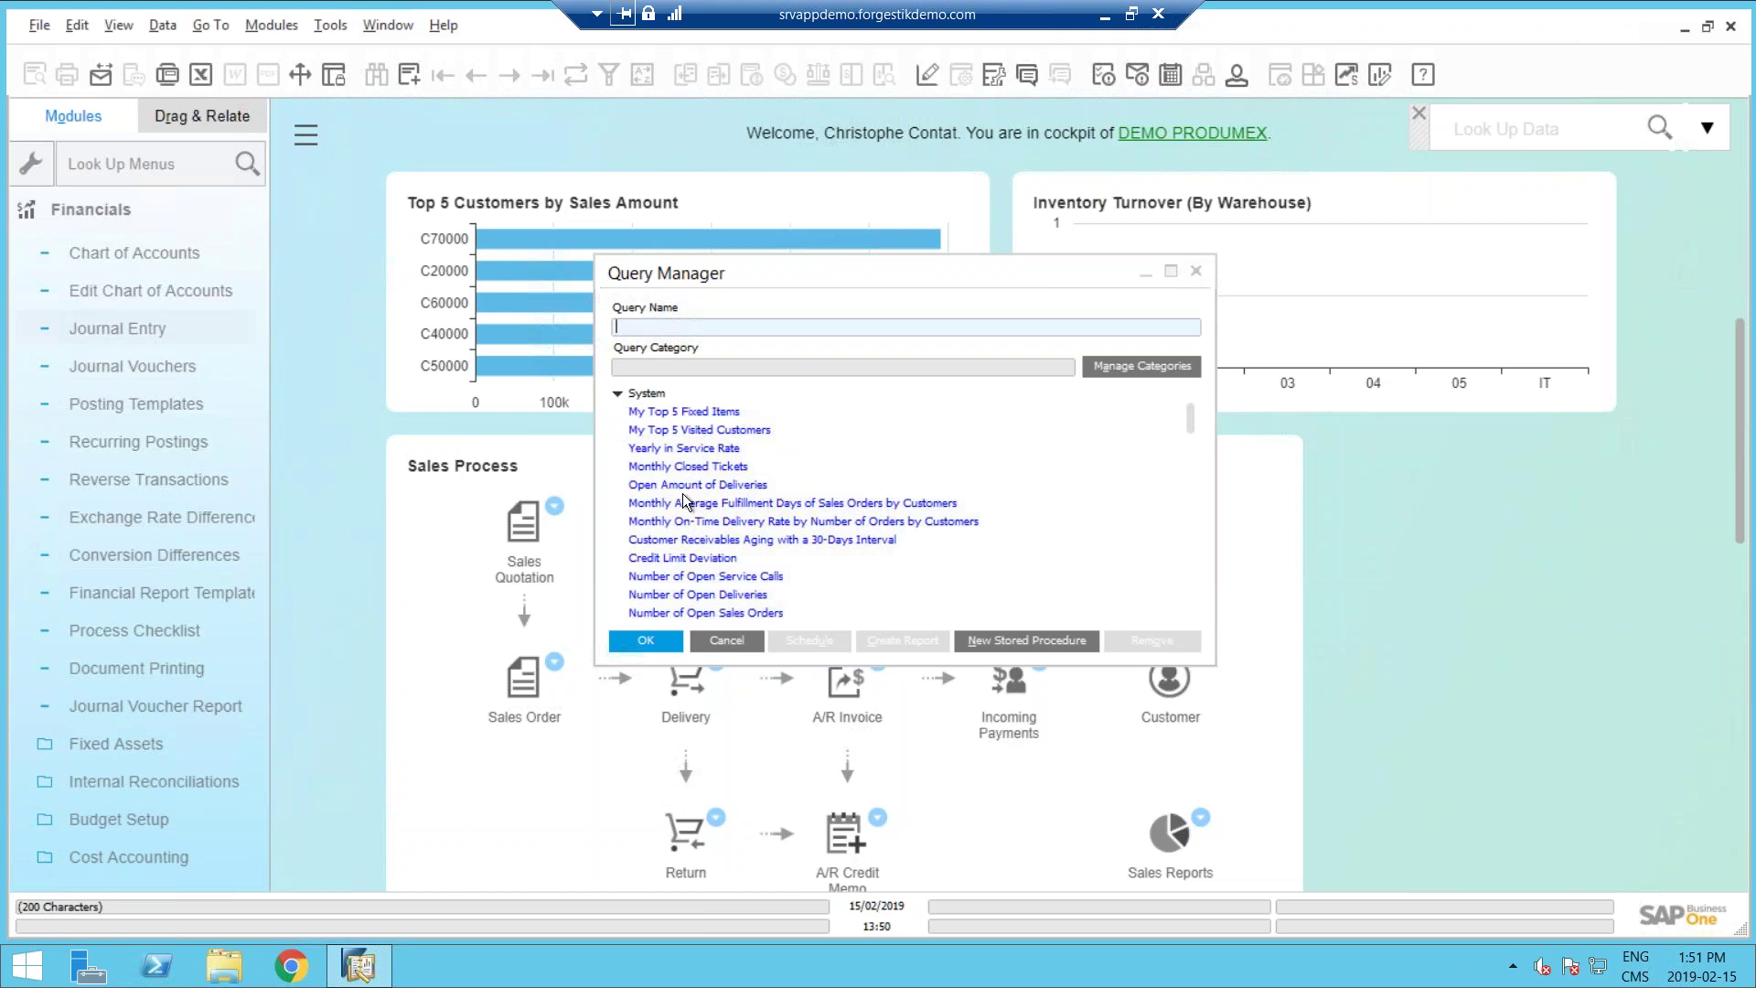
Search the Query Manager for "open", look through the matching invoice and delivery queries, and close it without running any.
left_click(670, 328)
type("open")
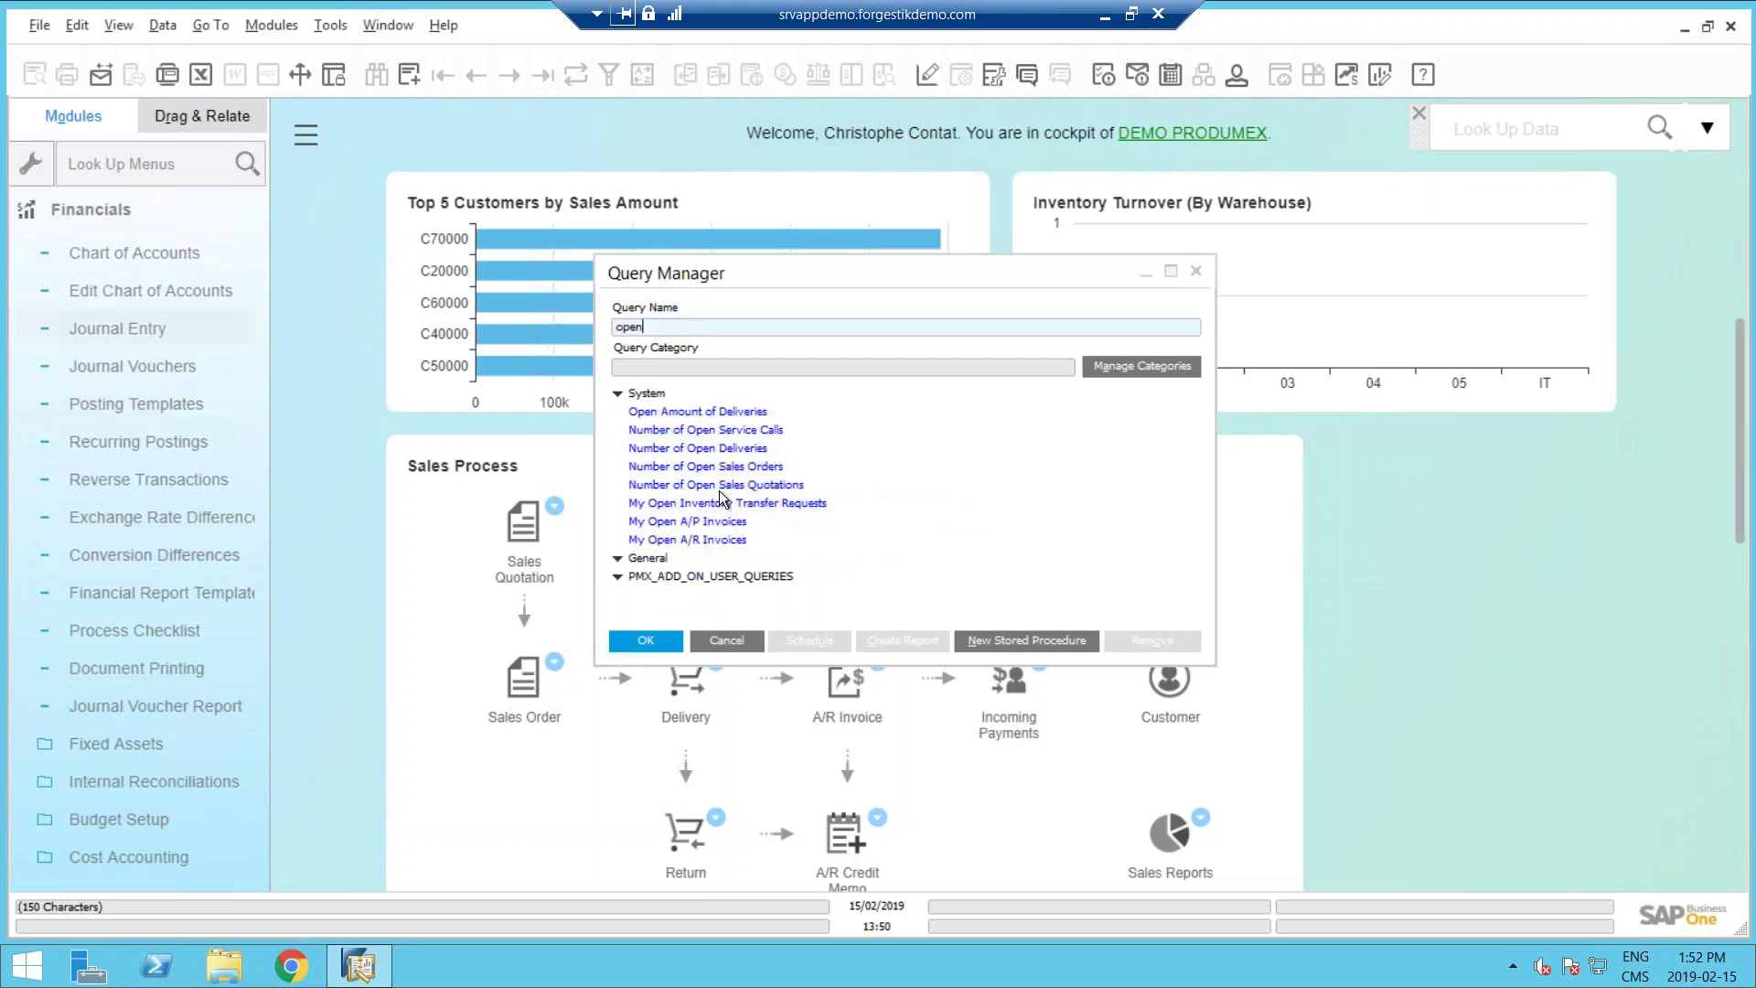
left_click(688, 506)
left_click(689, 522)
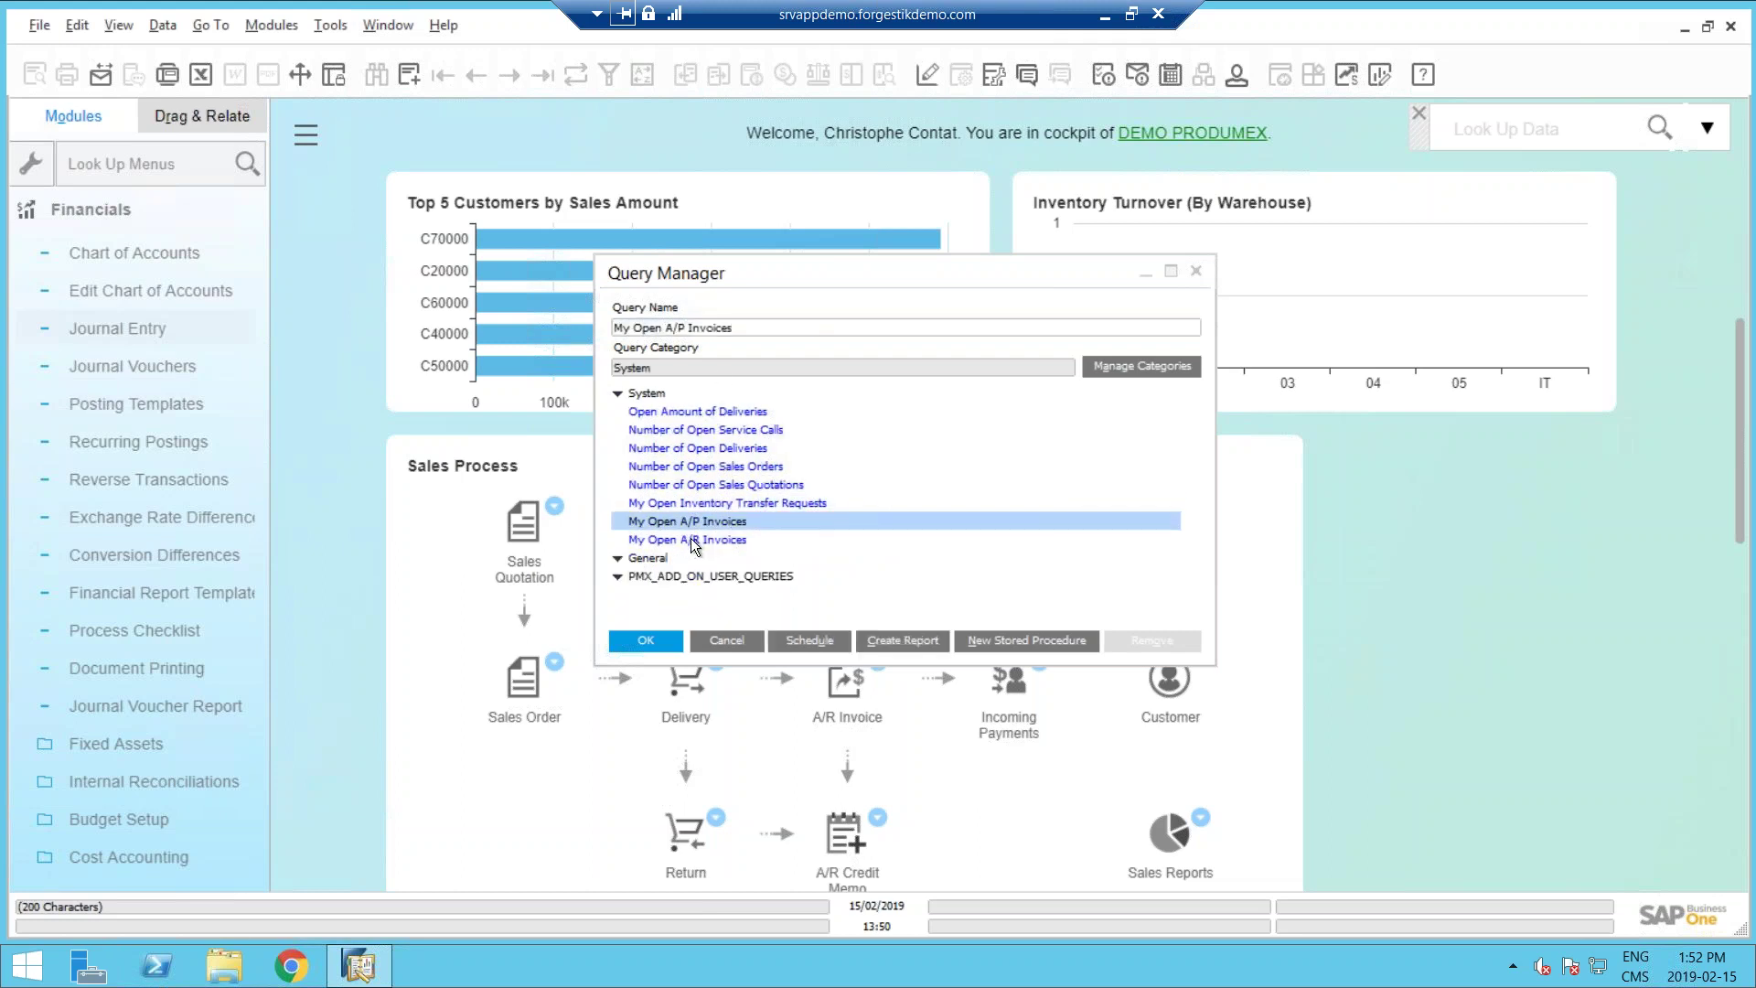
left_click(692, 540)
left_click(702, 411)
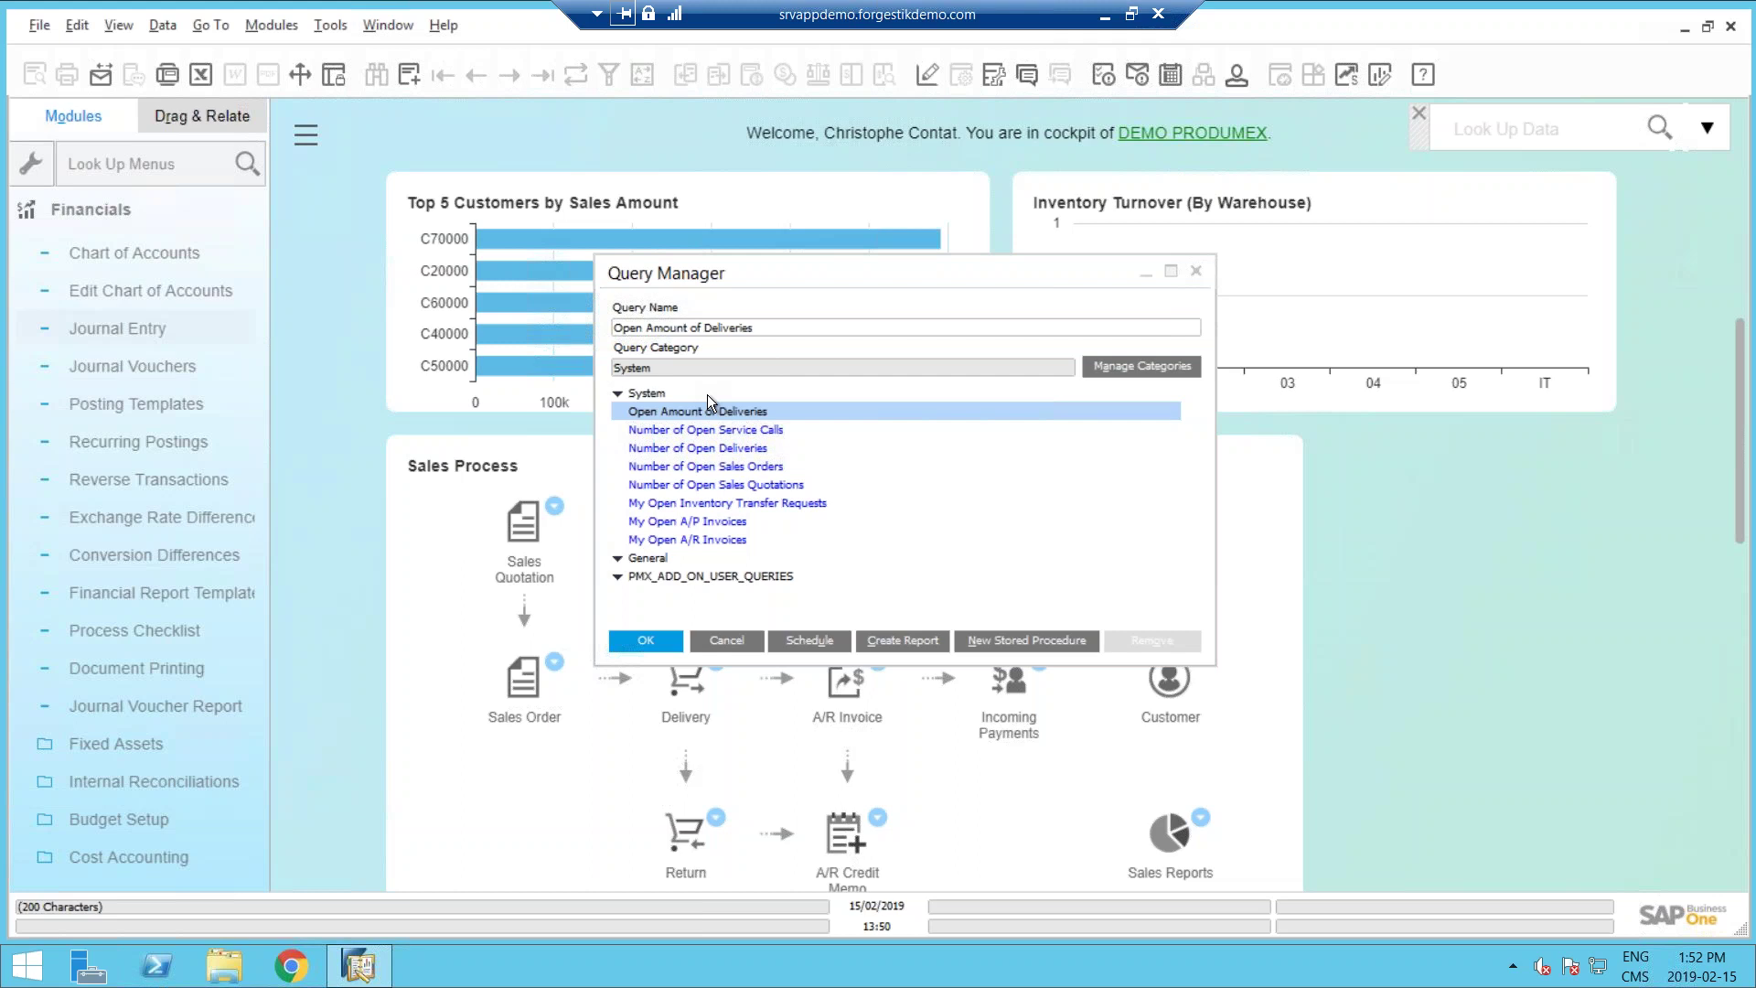
left_click(764, 327)
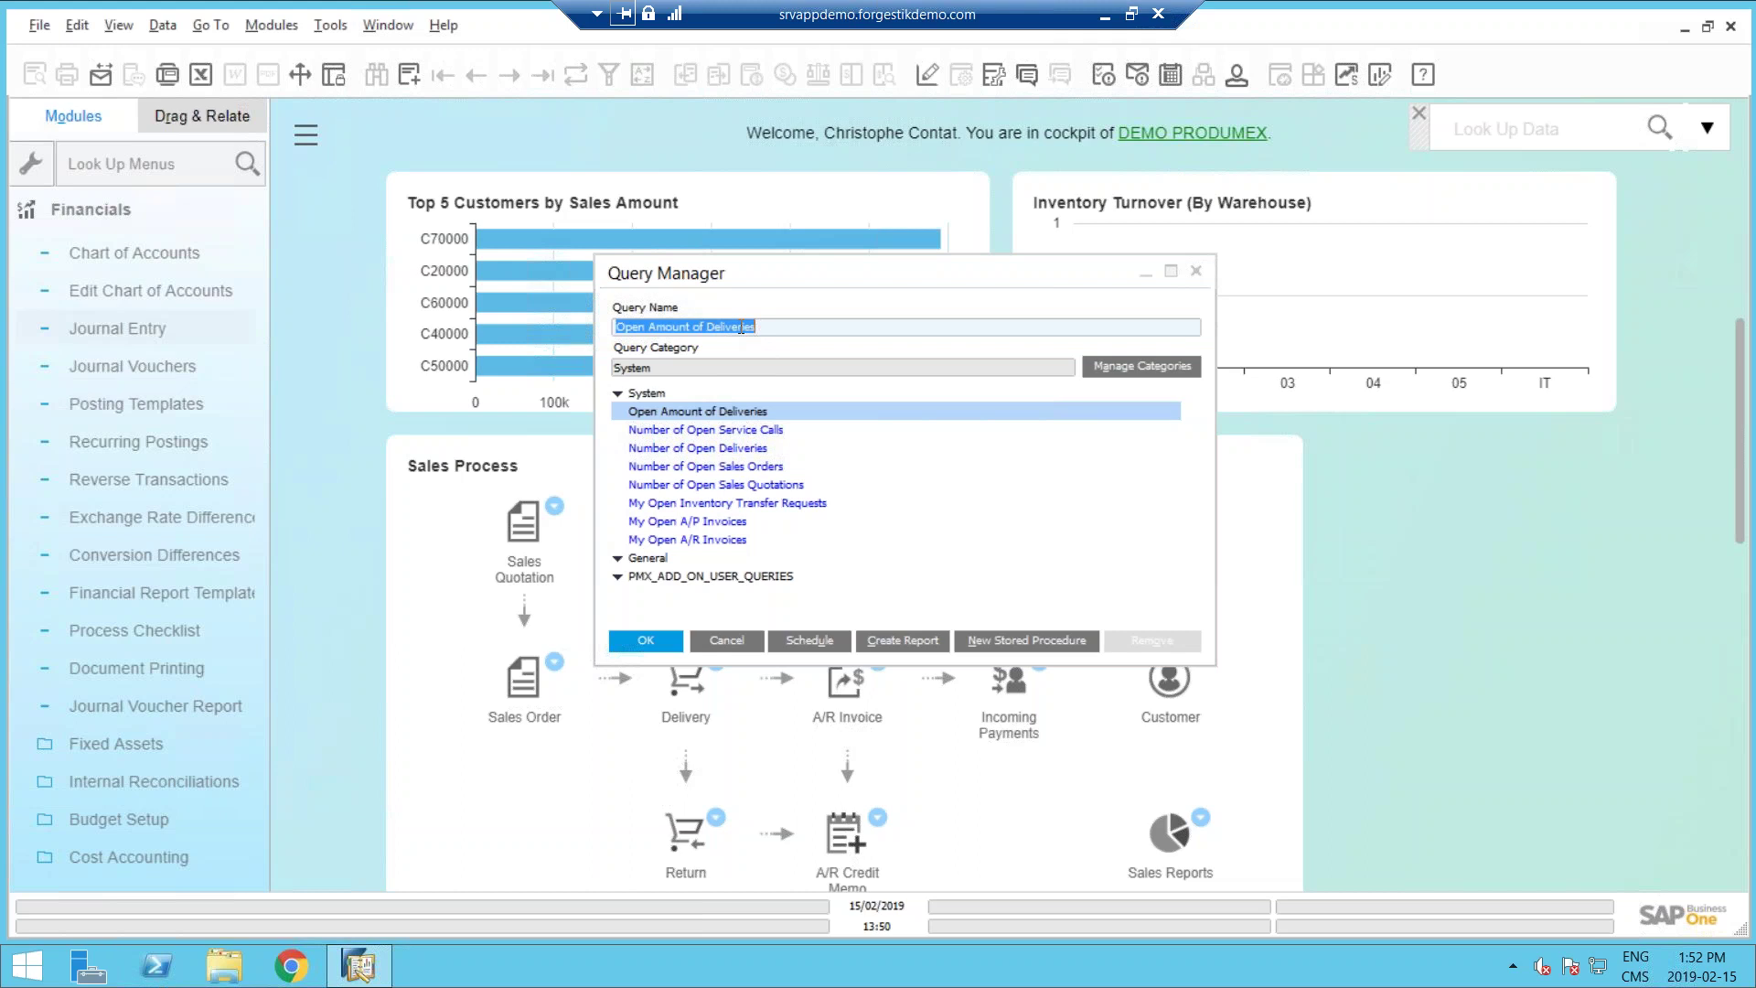
left_click(741, 648)
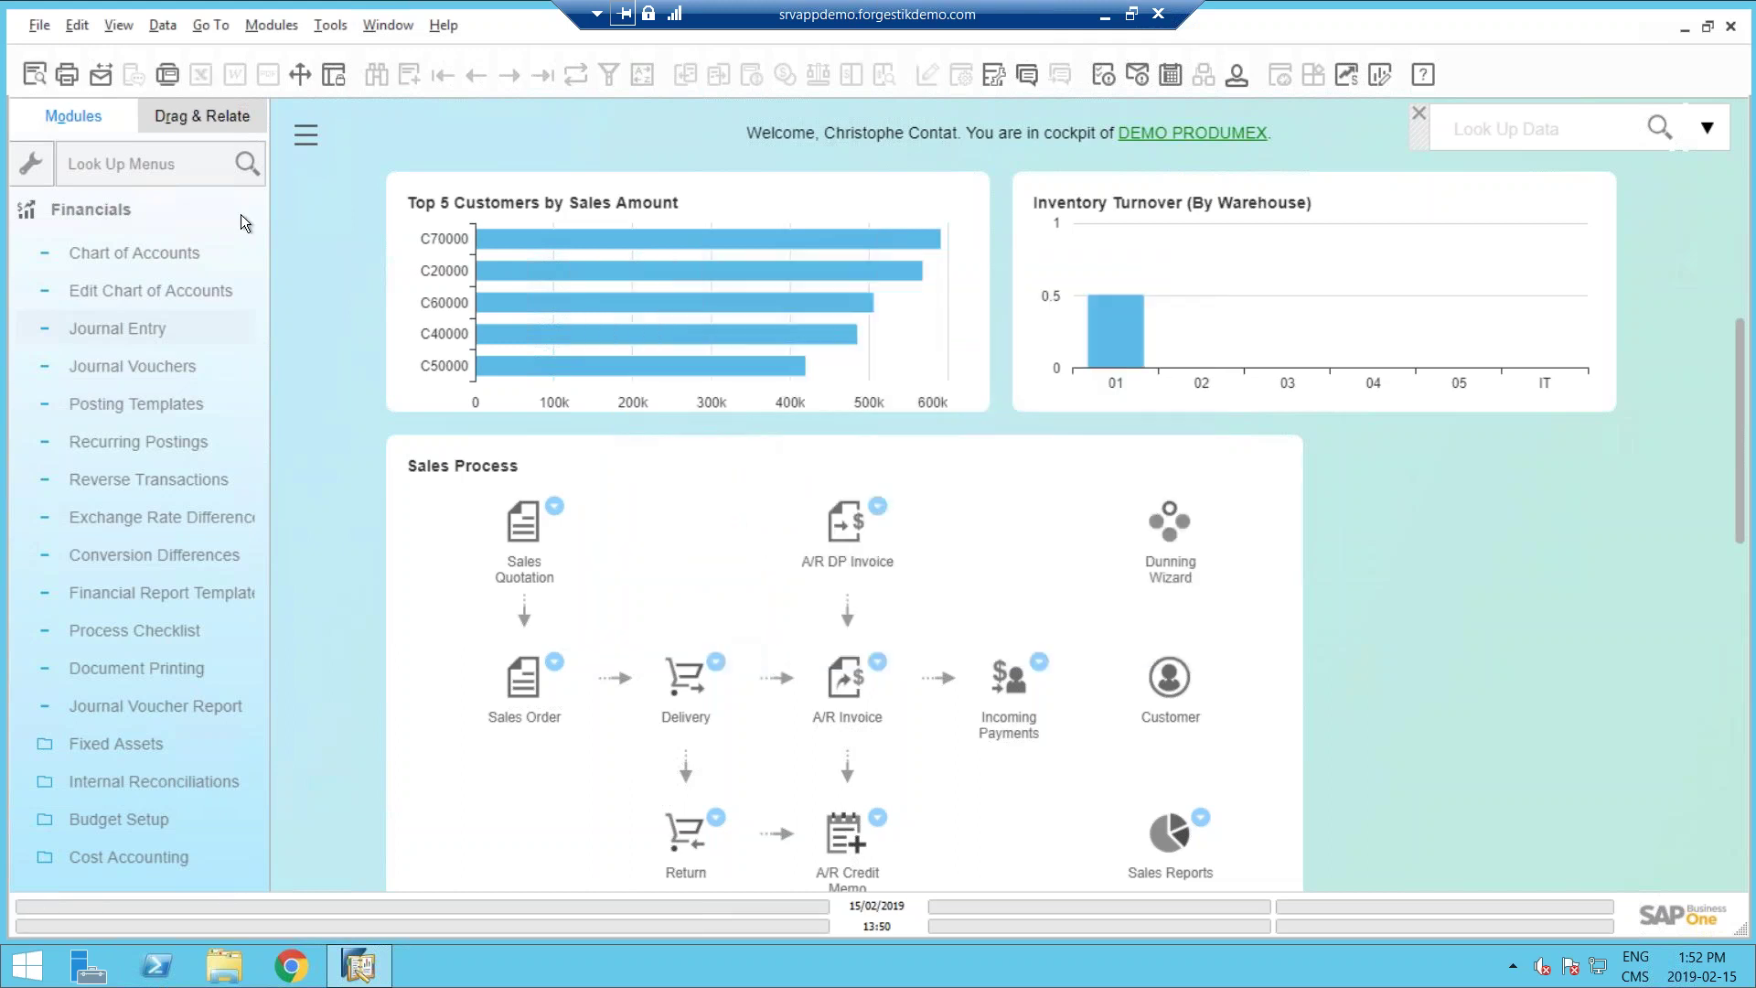
Open Business Partner Master Data, and list all customers using a * wildcard search on the code.
left_click(165, 215)
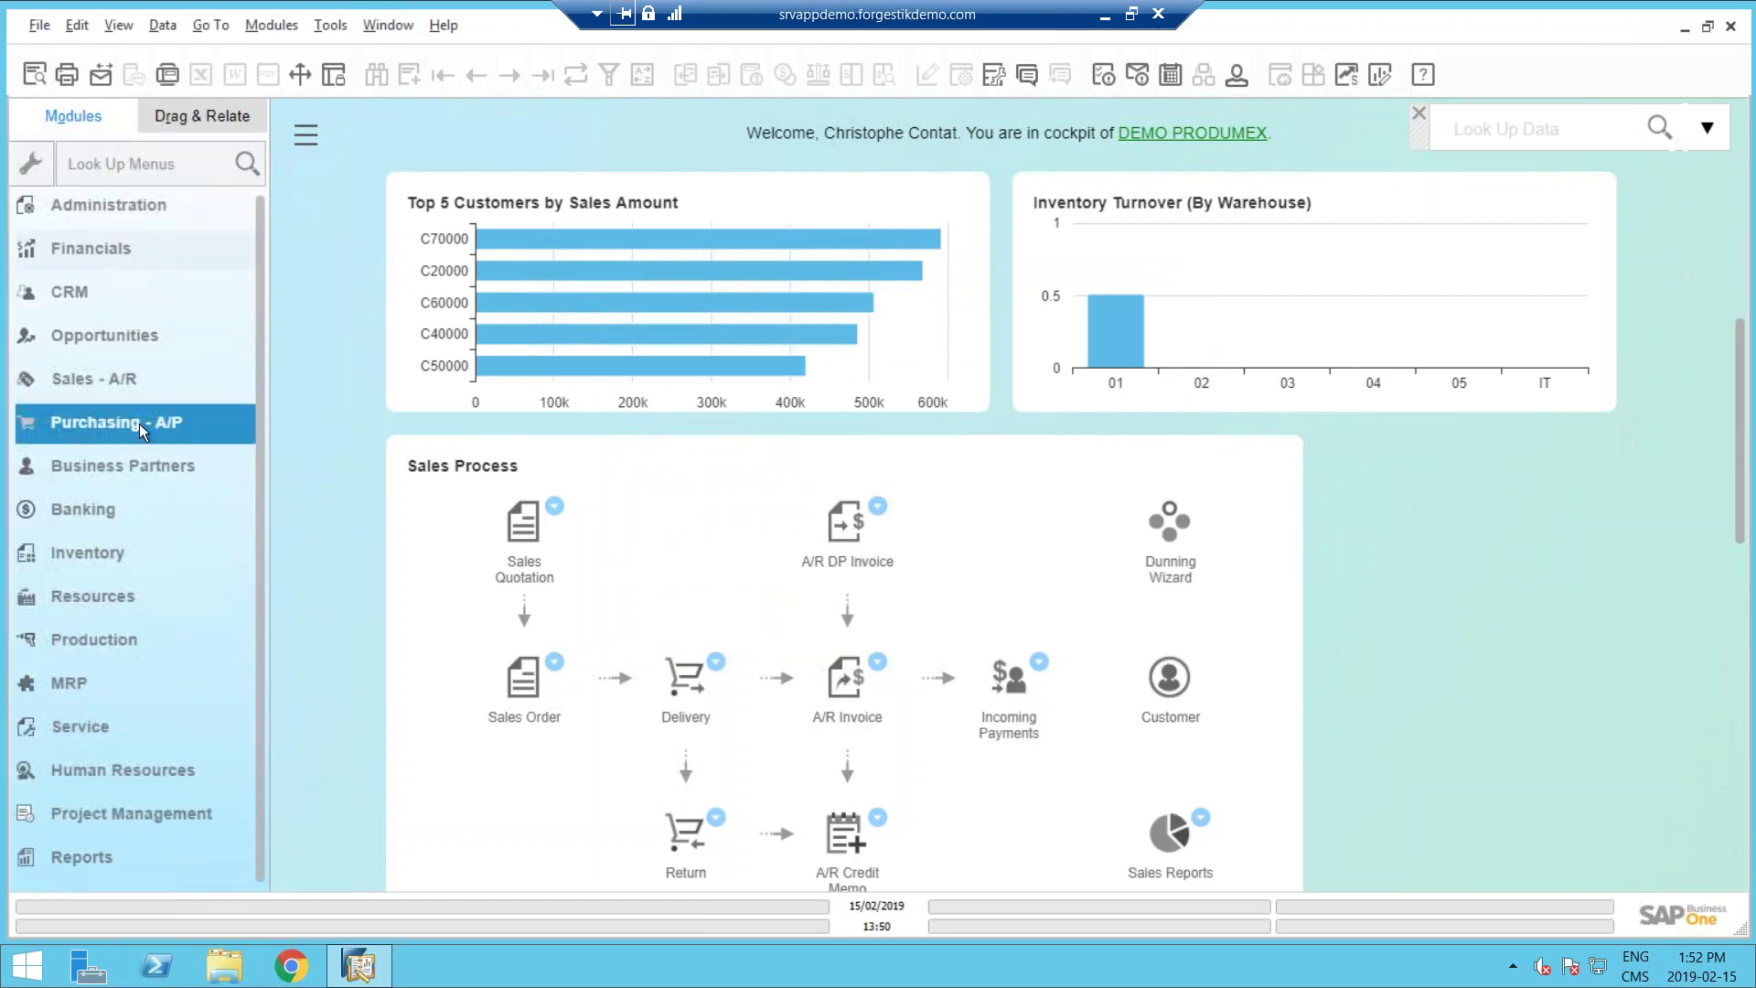
left_click(123, 465)
left_click(159, 282)
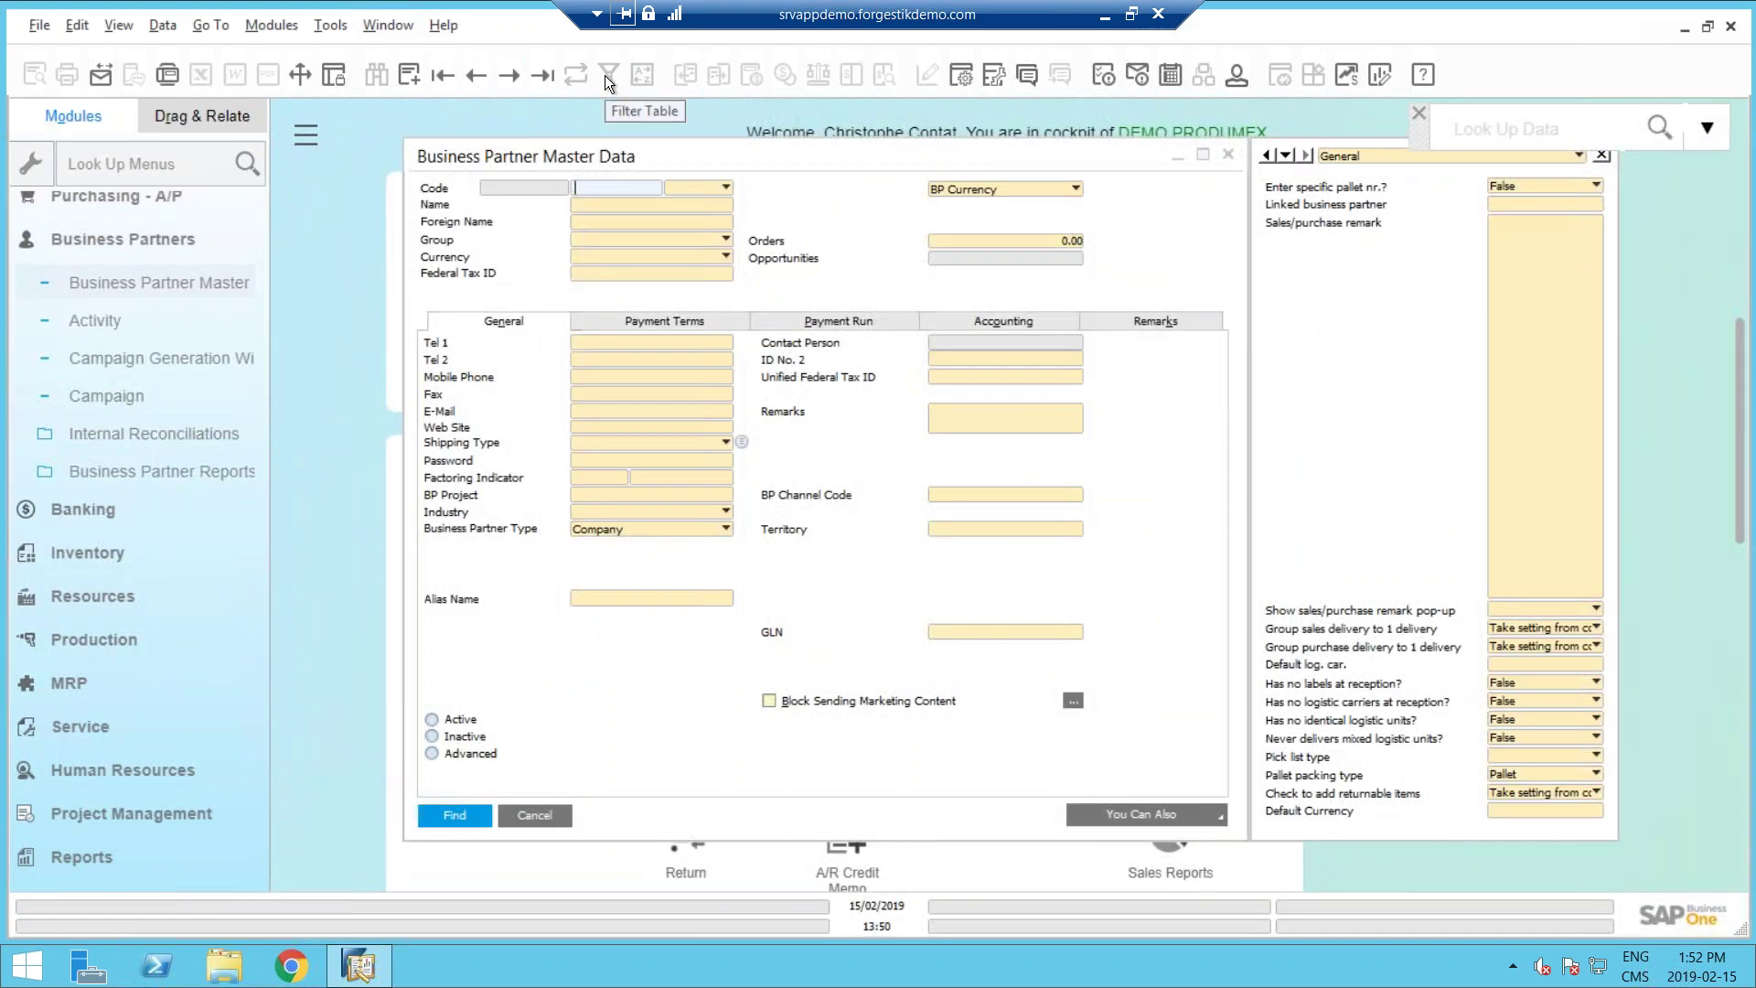
left_click(686, 191)
left_click(668, 207)
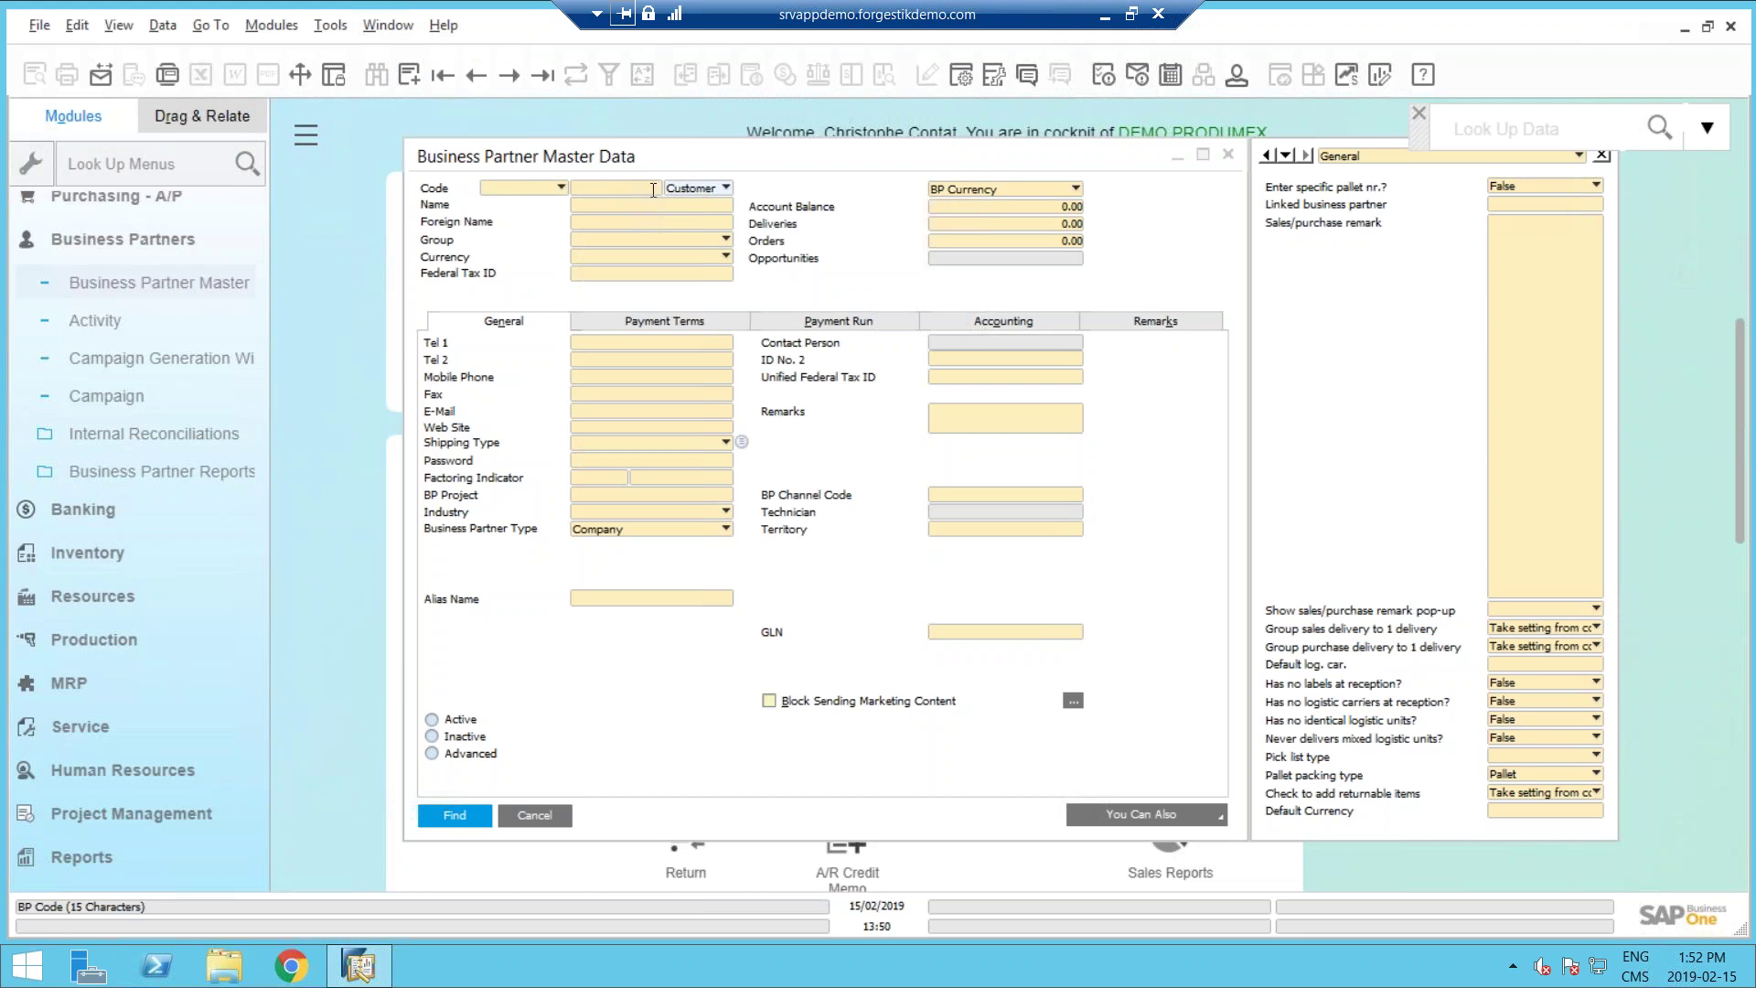
type("*")
key("Return")
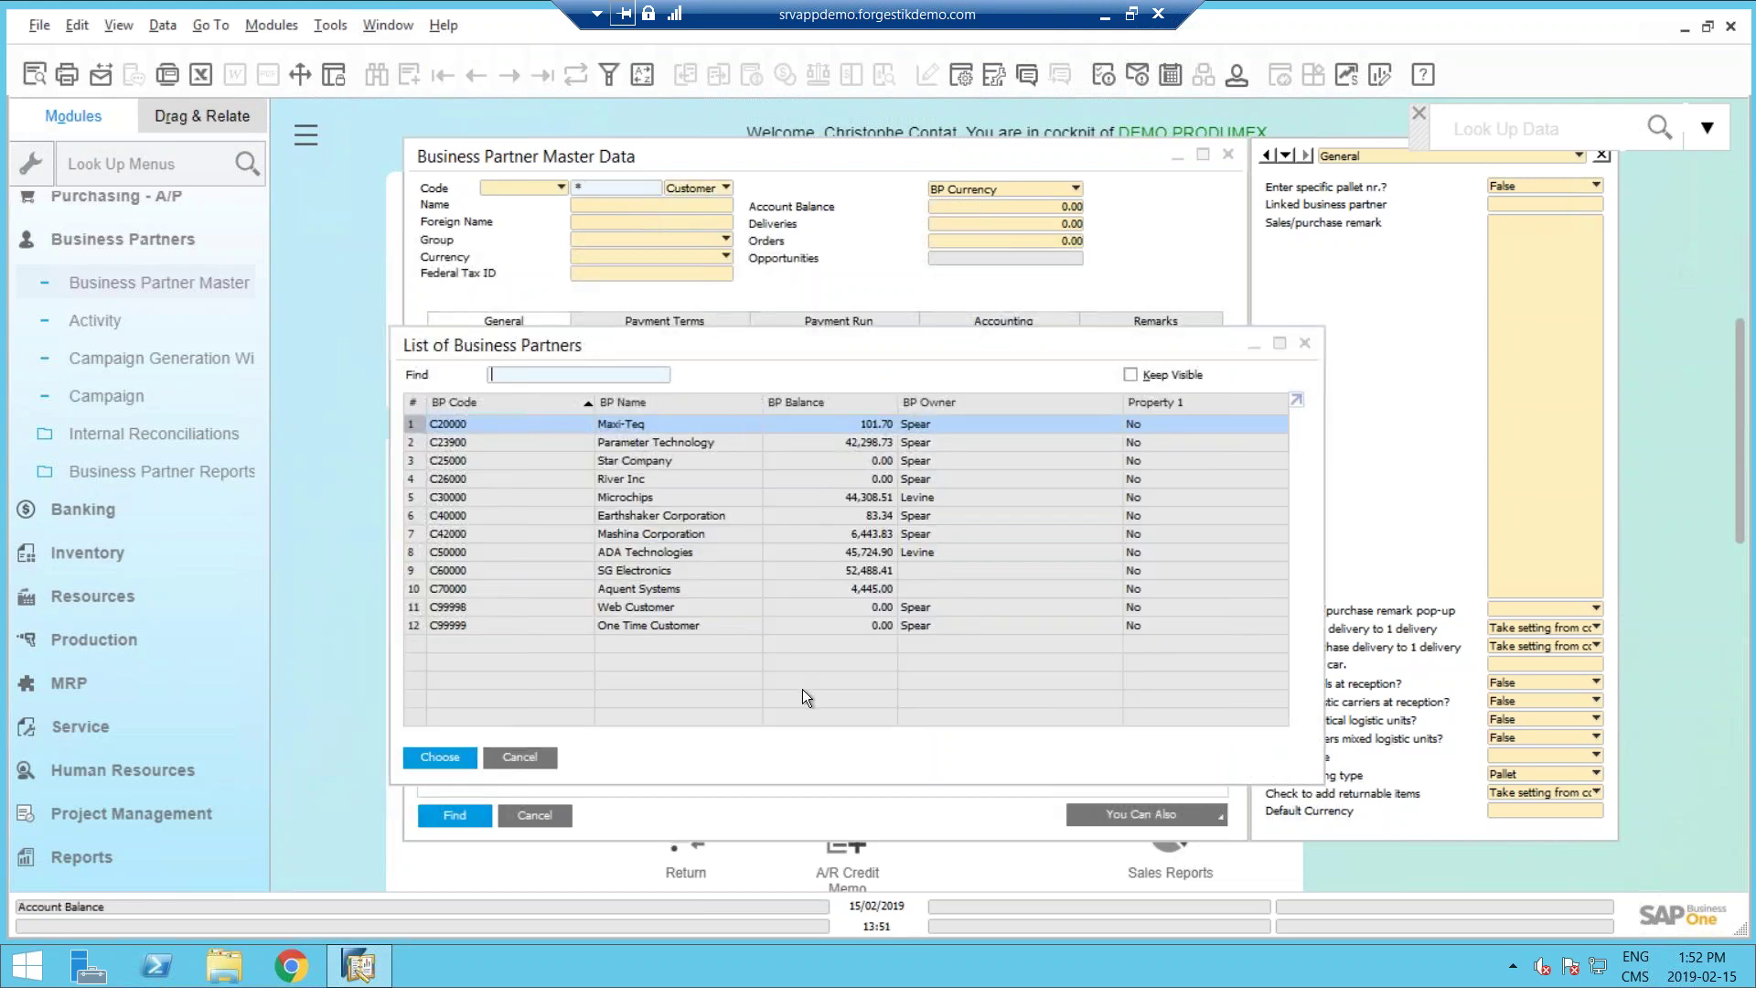
left_click_drag(721, 340, 590, 323)
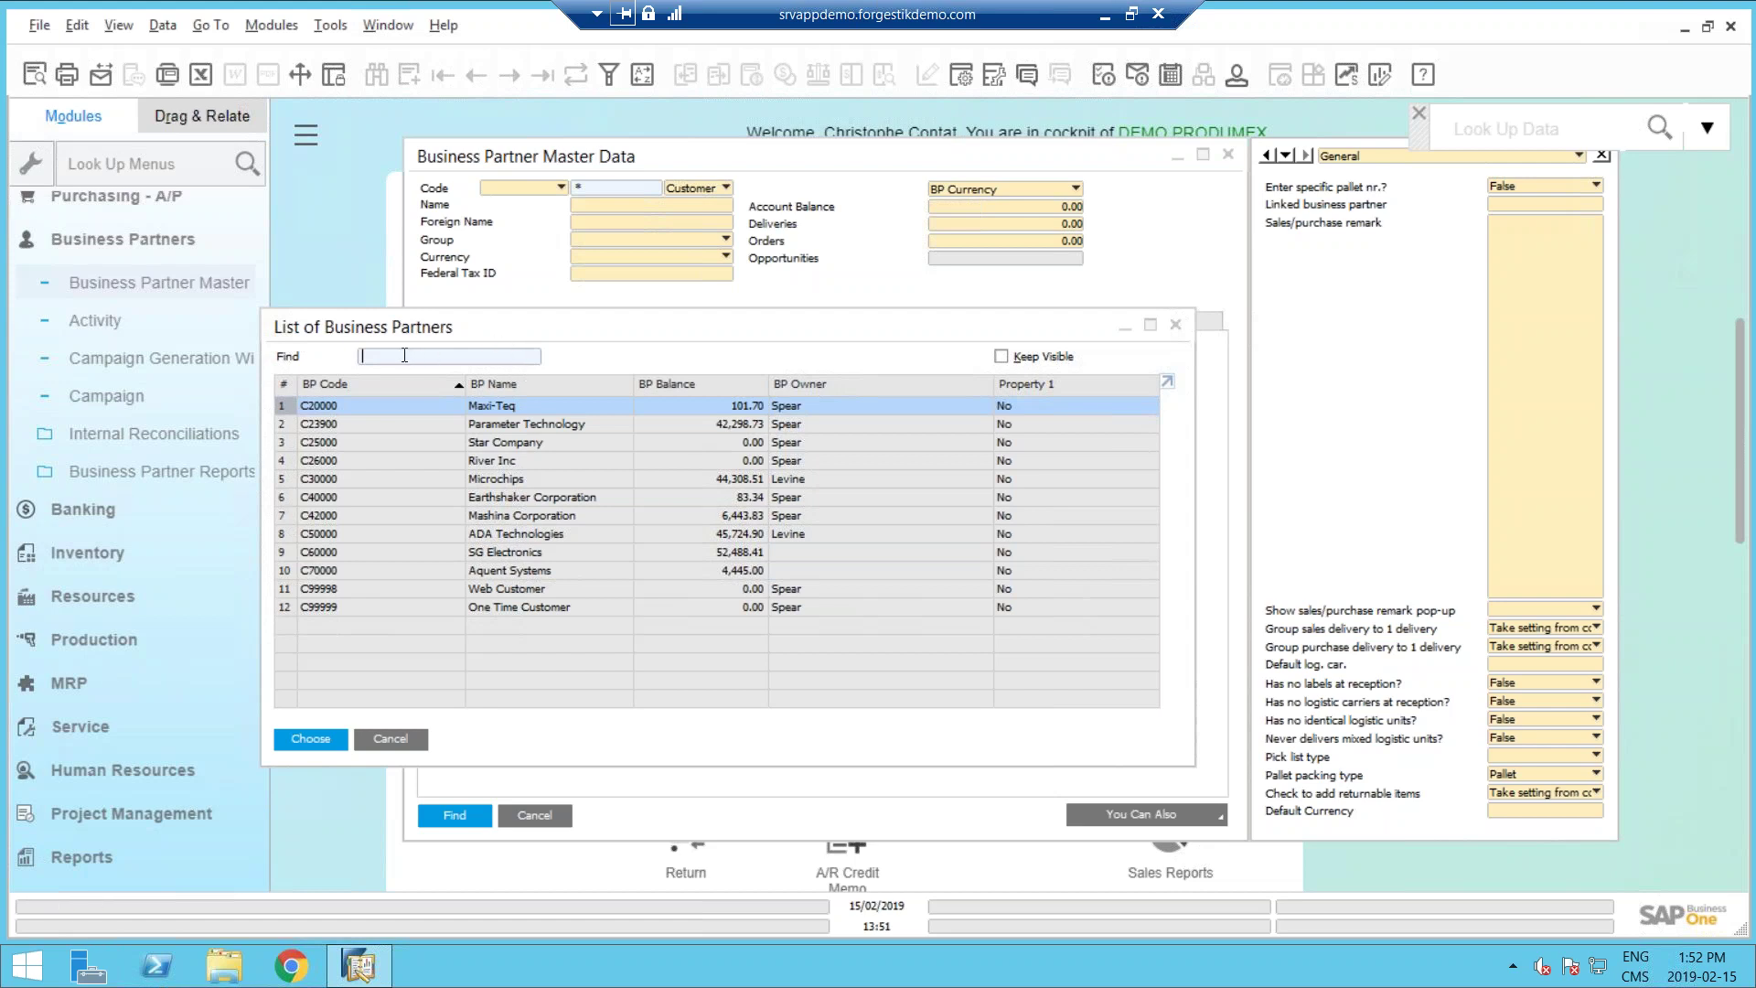
Try an Equal filter rule for Property 1 on the customer list, view its available values, and cancel the filter.
left_click(608, 77)
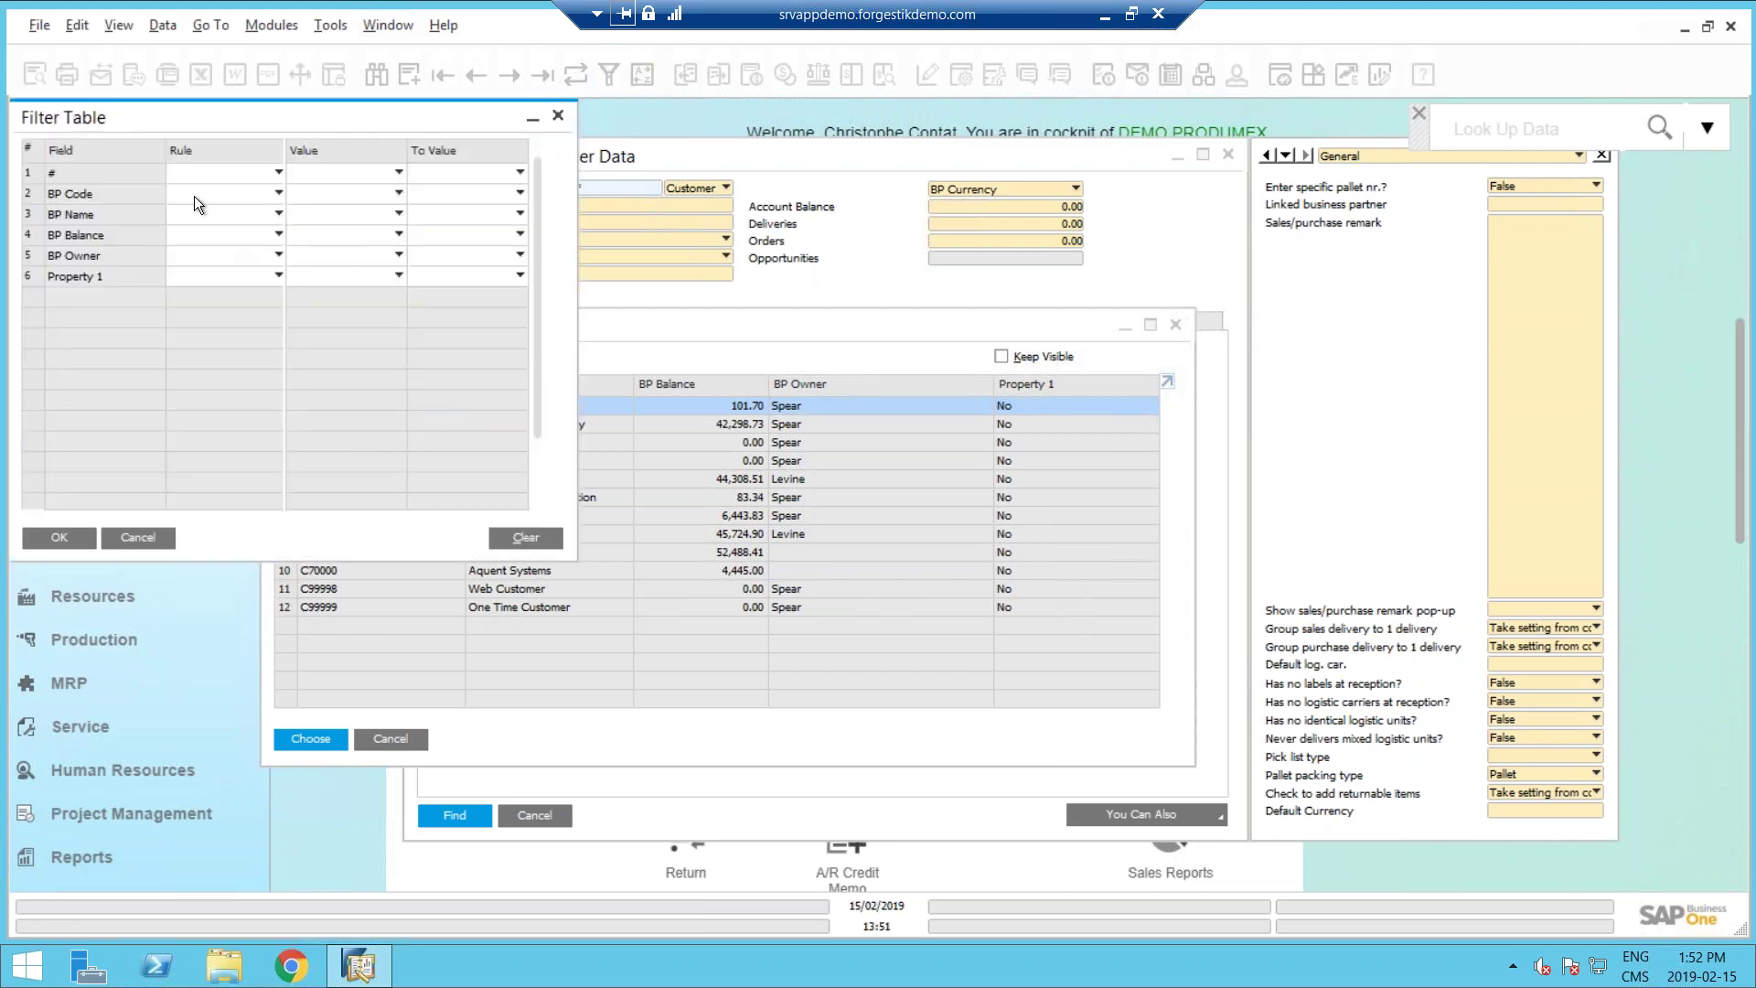
left_click(183, 276)
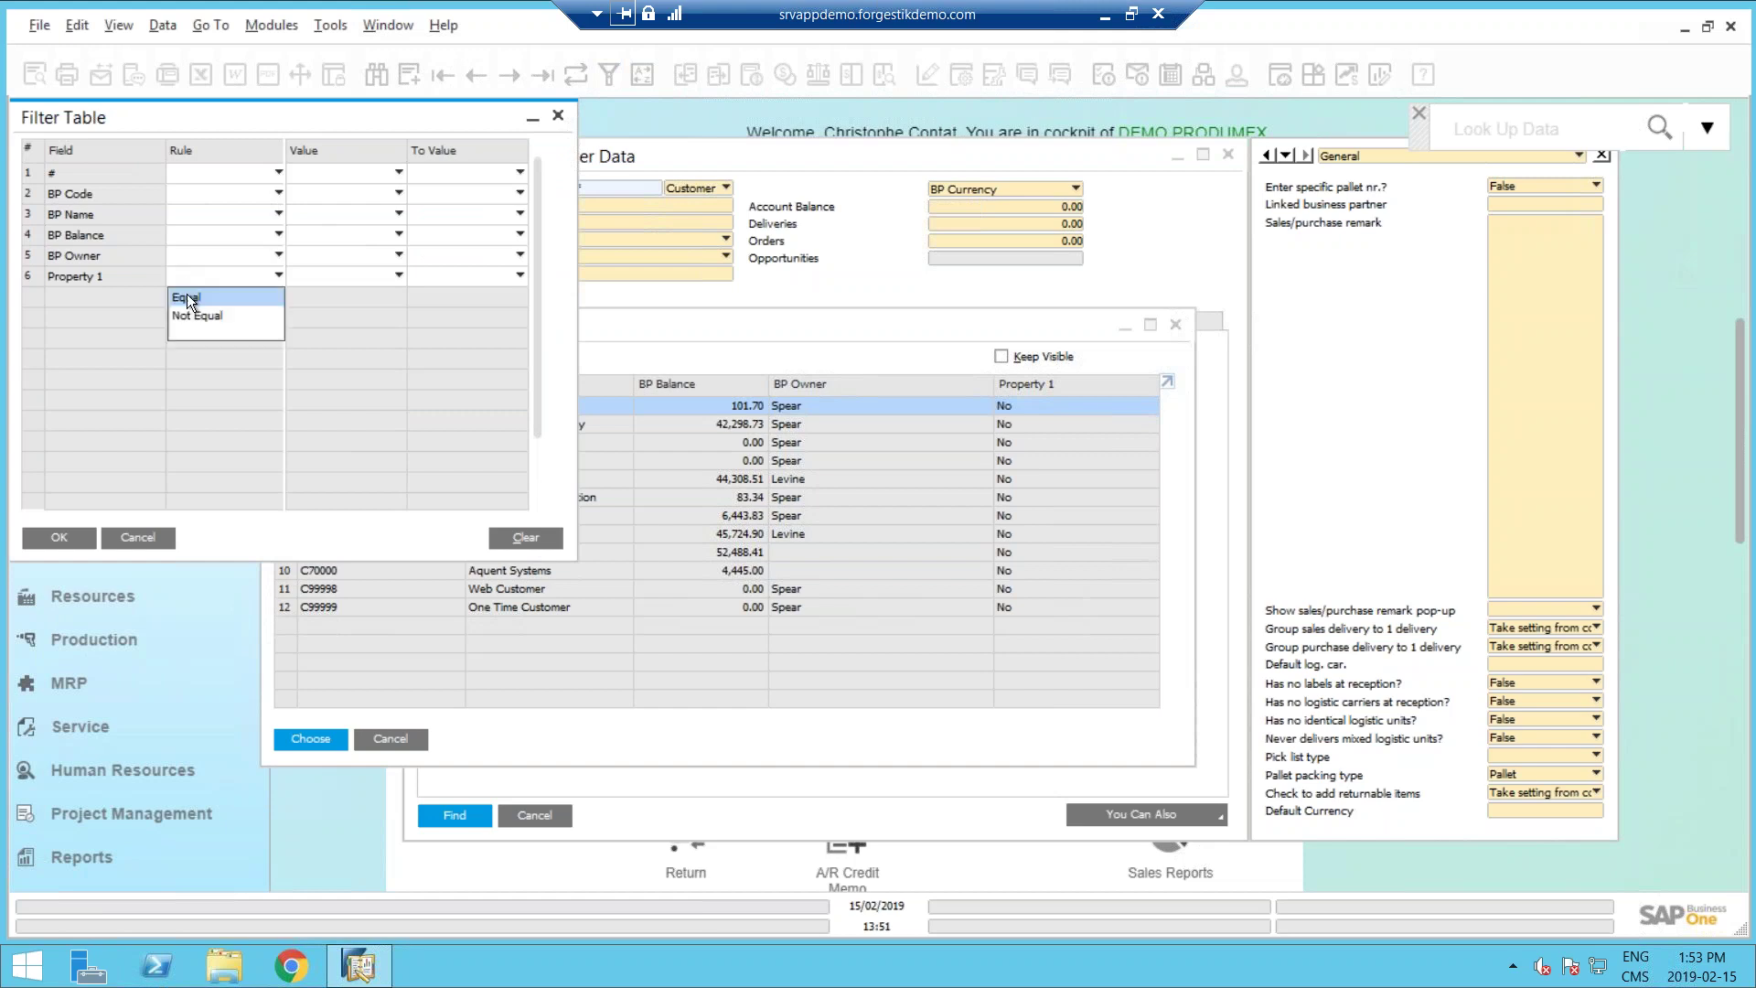
left_click(187, 294)
left_click(336, 280)
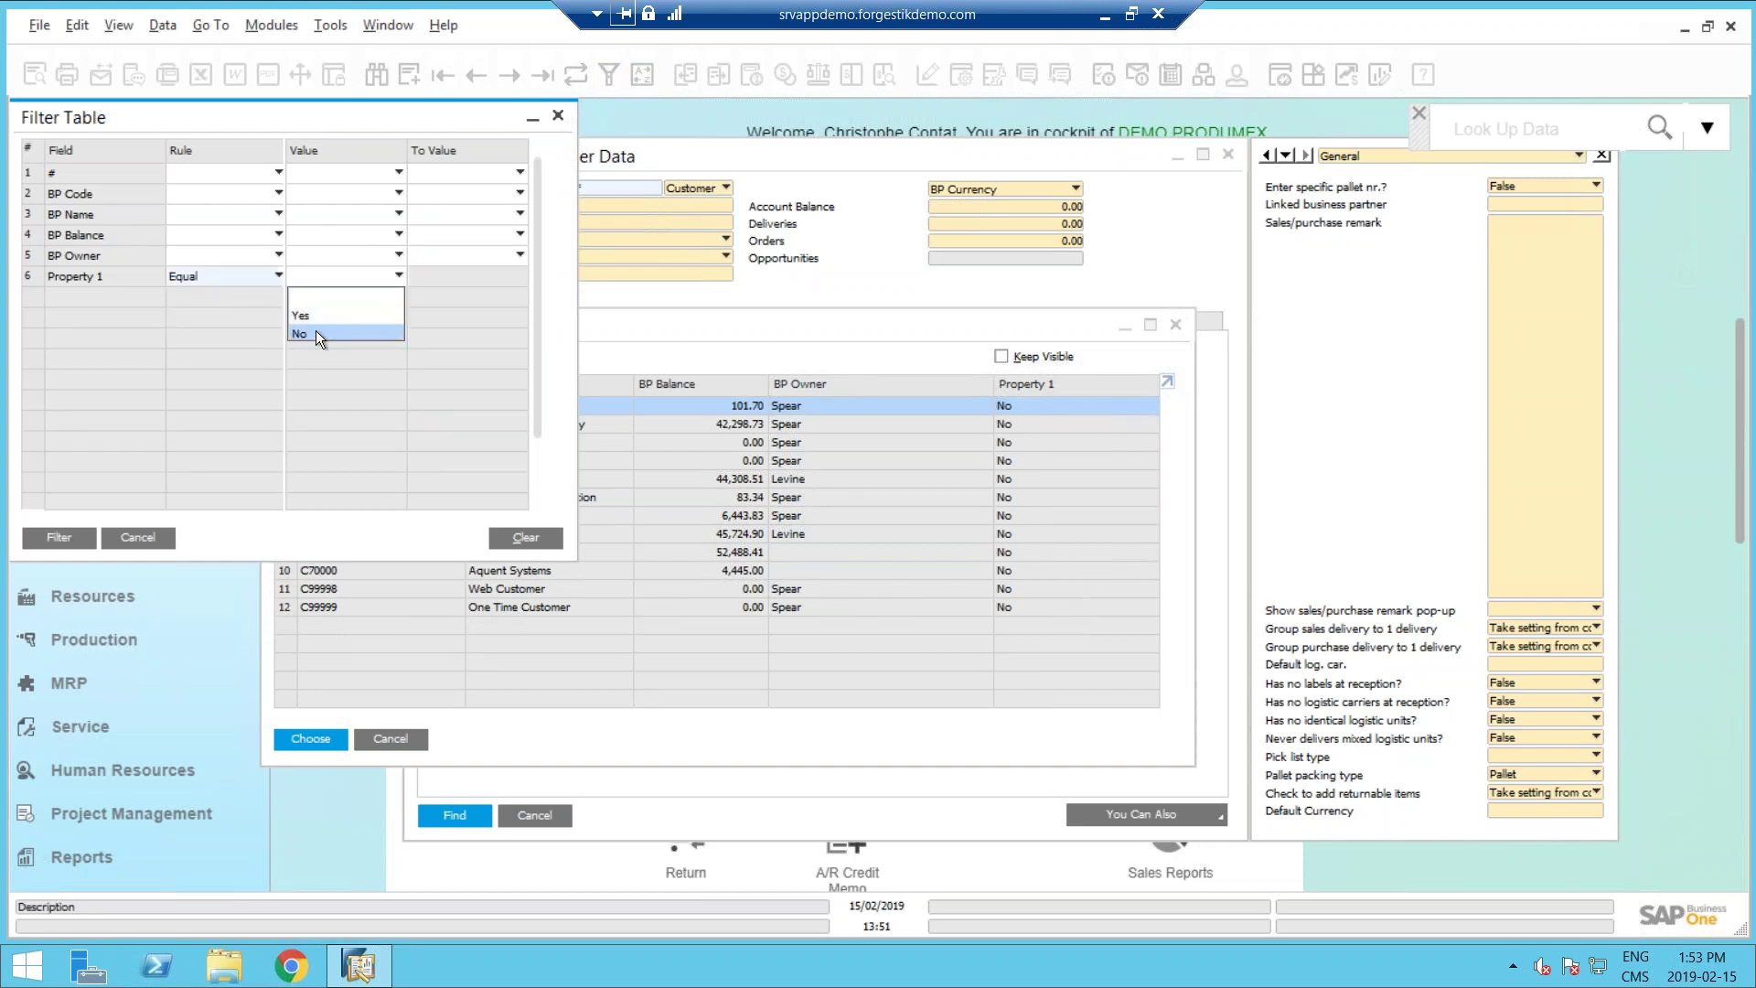
left_click(355, 123)
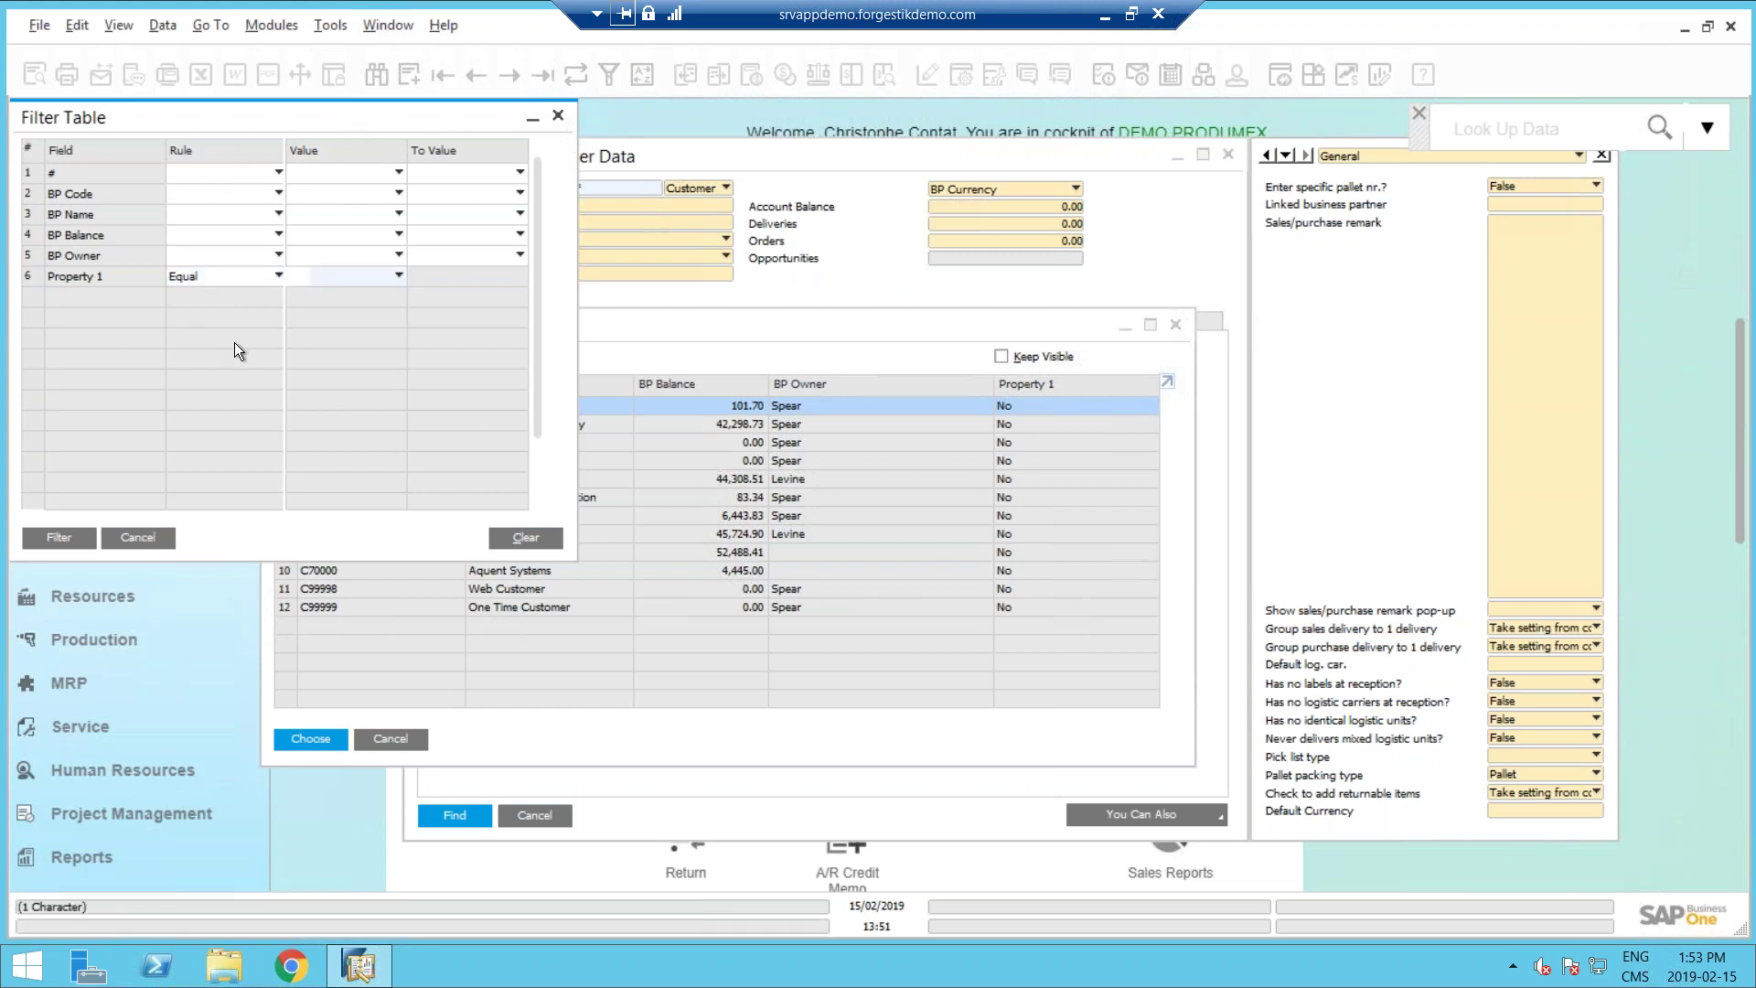
left_click(138, 537)
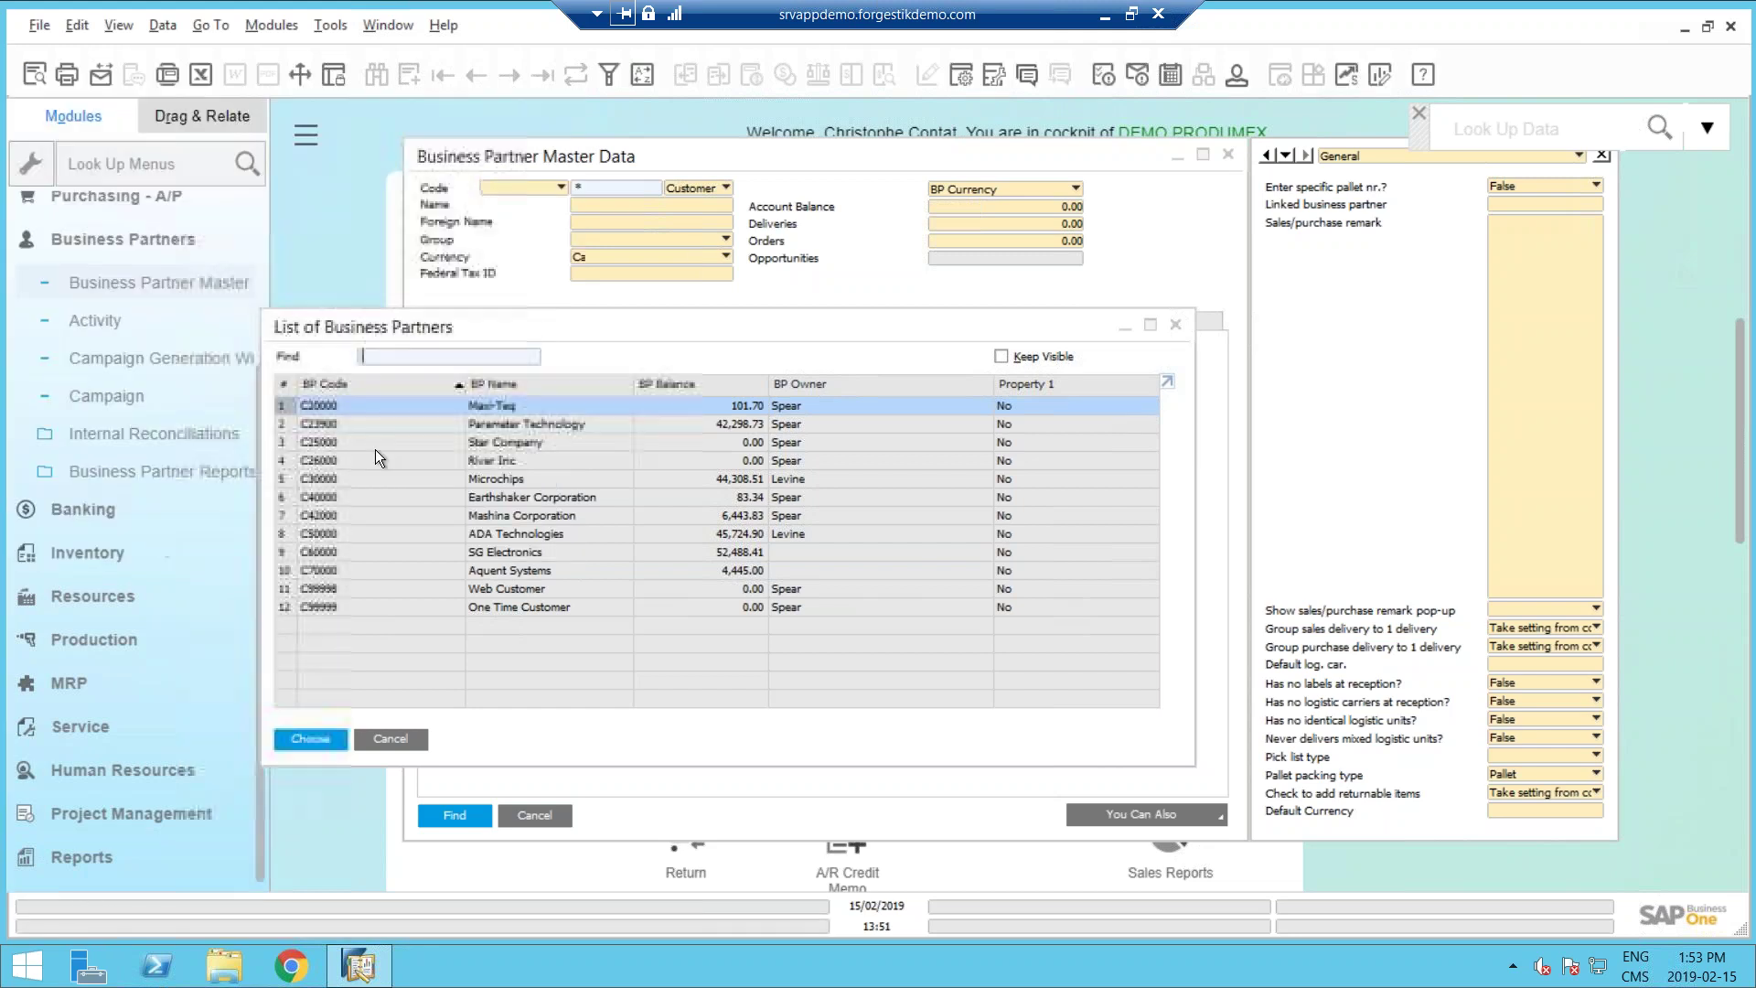
Add the Remark 1 field to the business partner list's settings, and reopen the customer list to apply it.
left_click(969, 75)
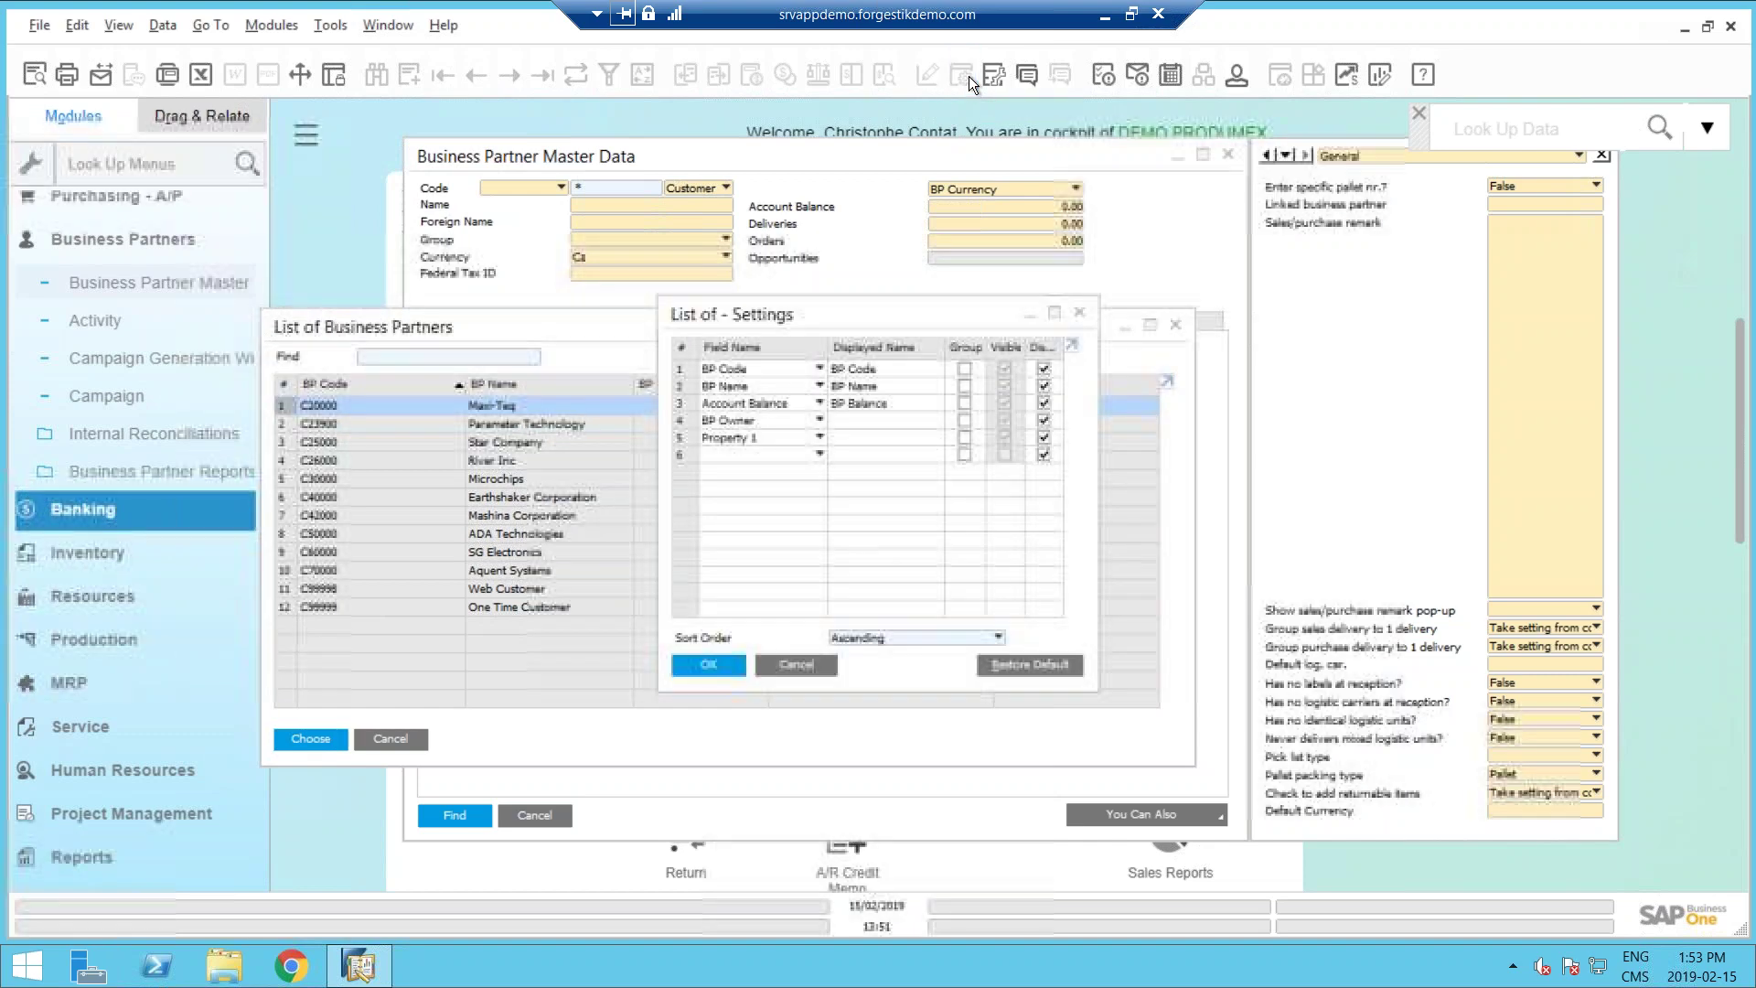
left_click(768, 455)
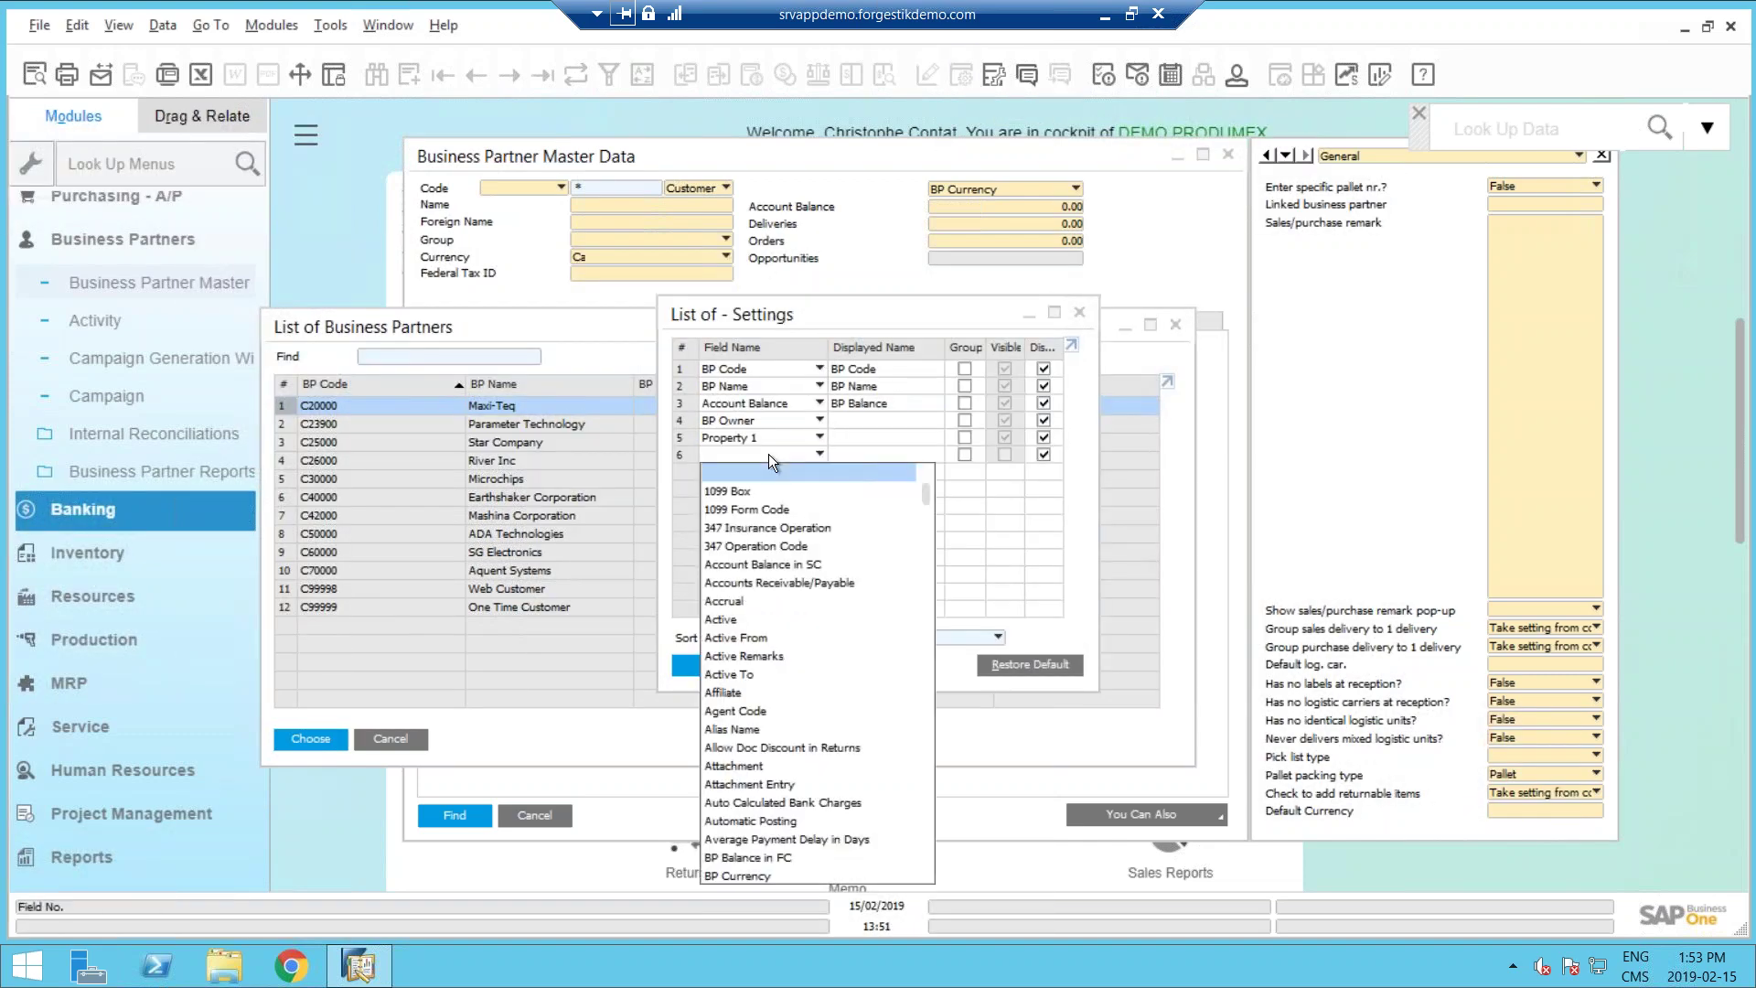
scroll(797, 538, "down", 3)
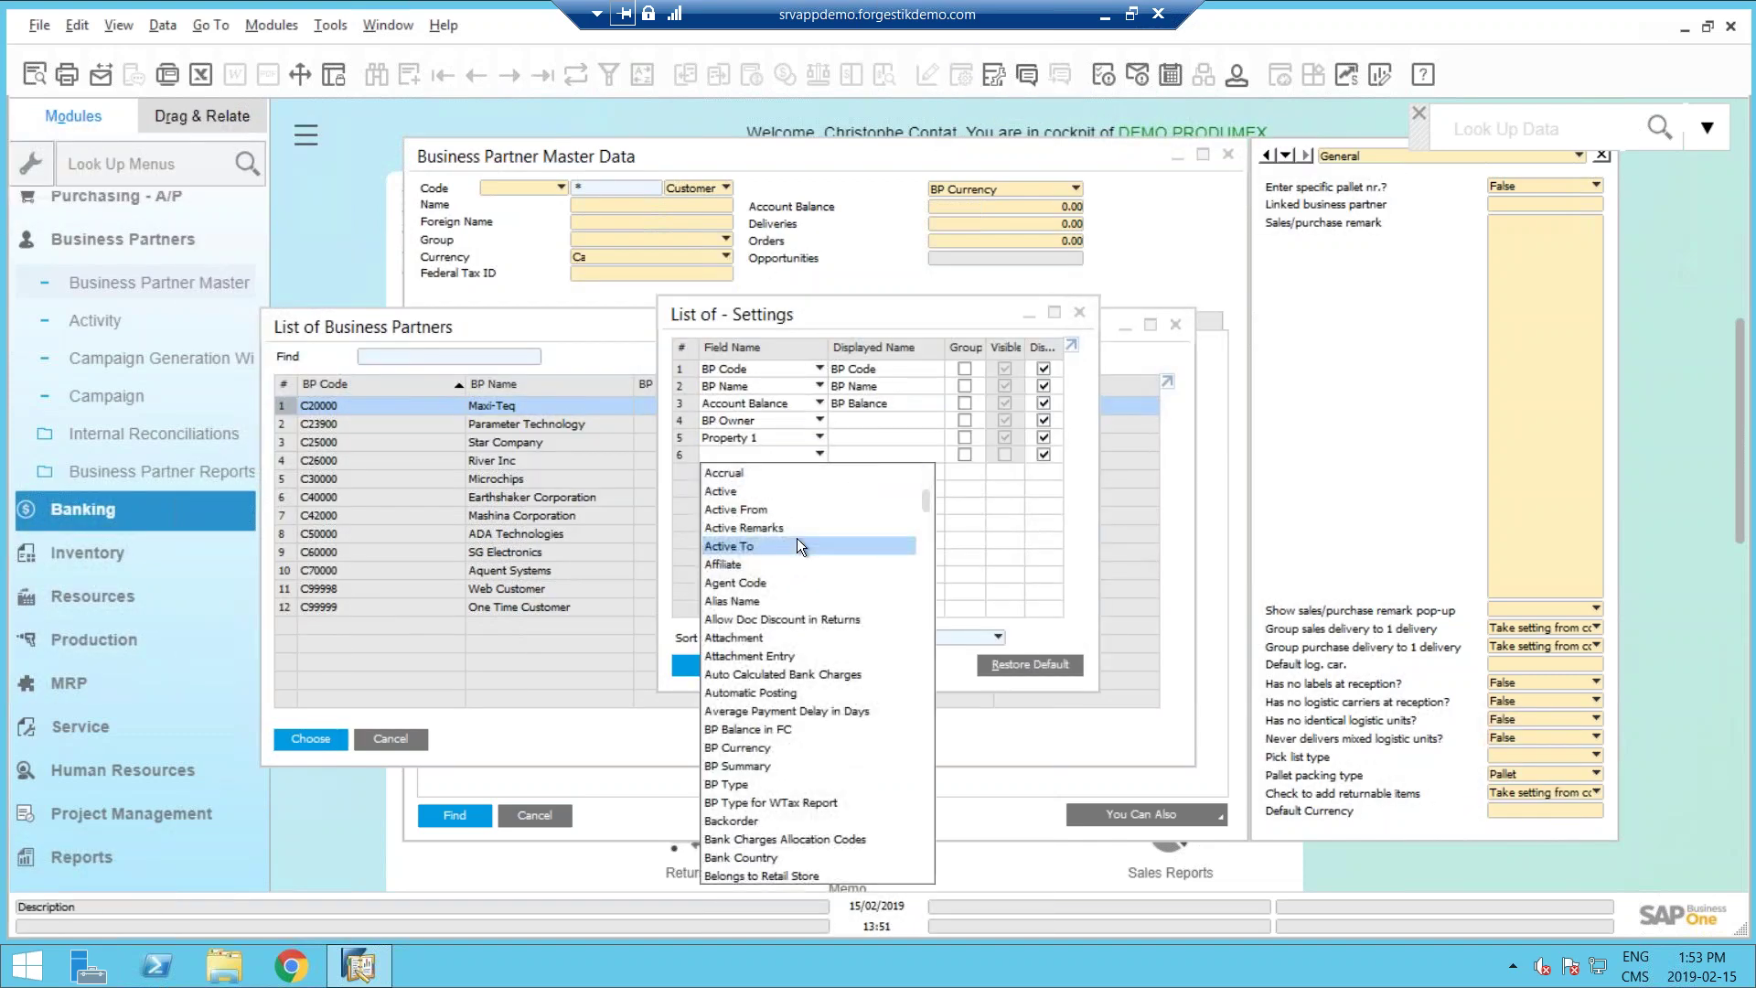
key("r")
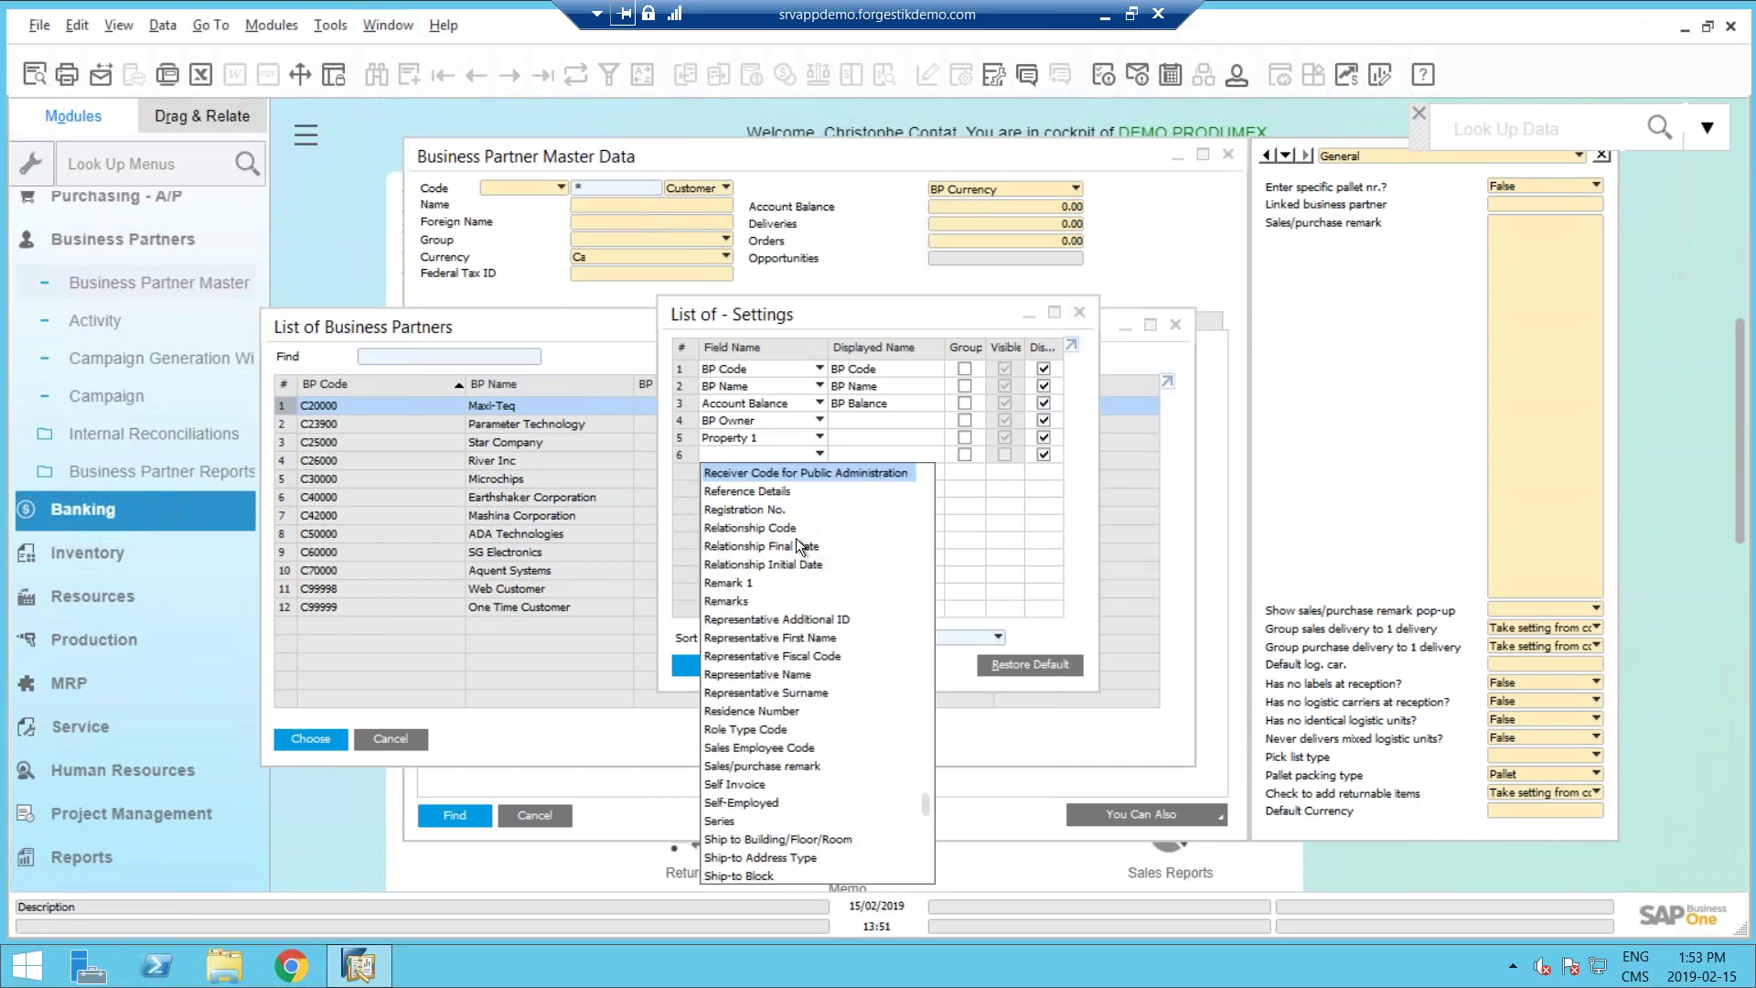
left_click(776, 582)
left_click(723, 666)
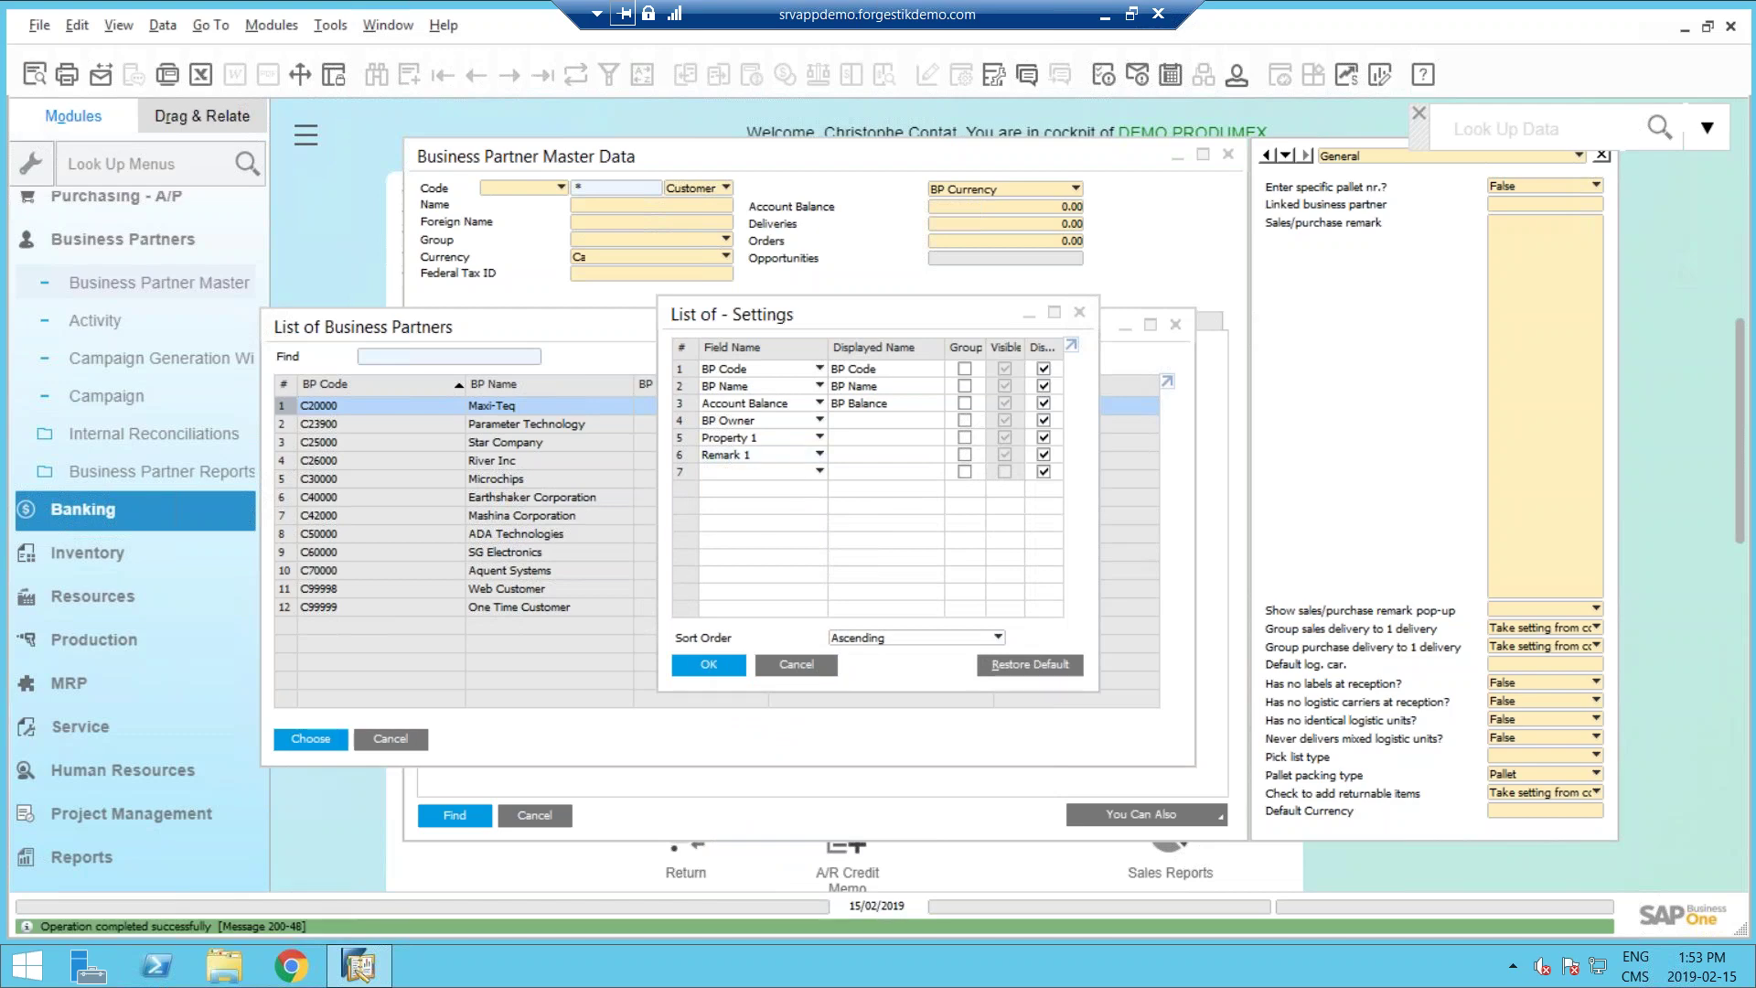
left_click(709, 664)
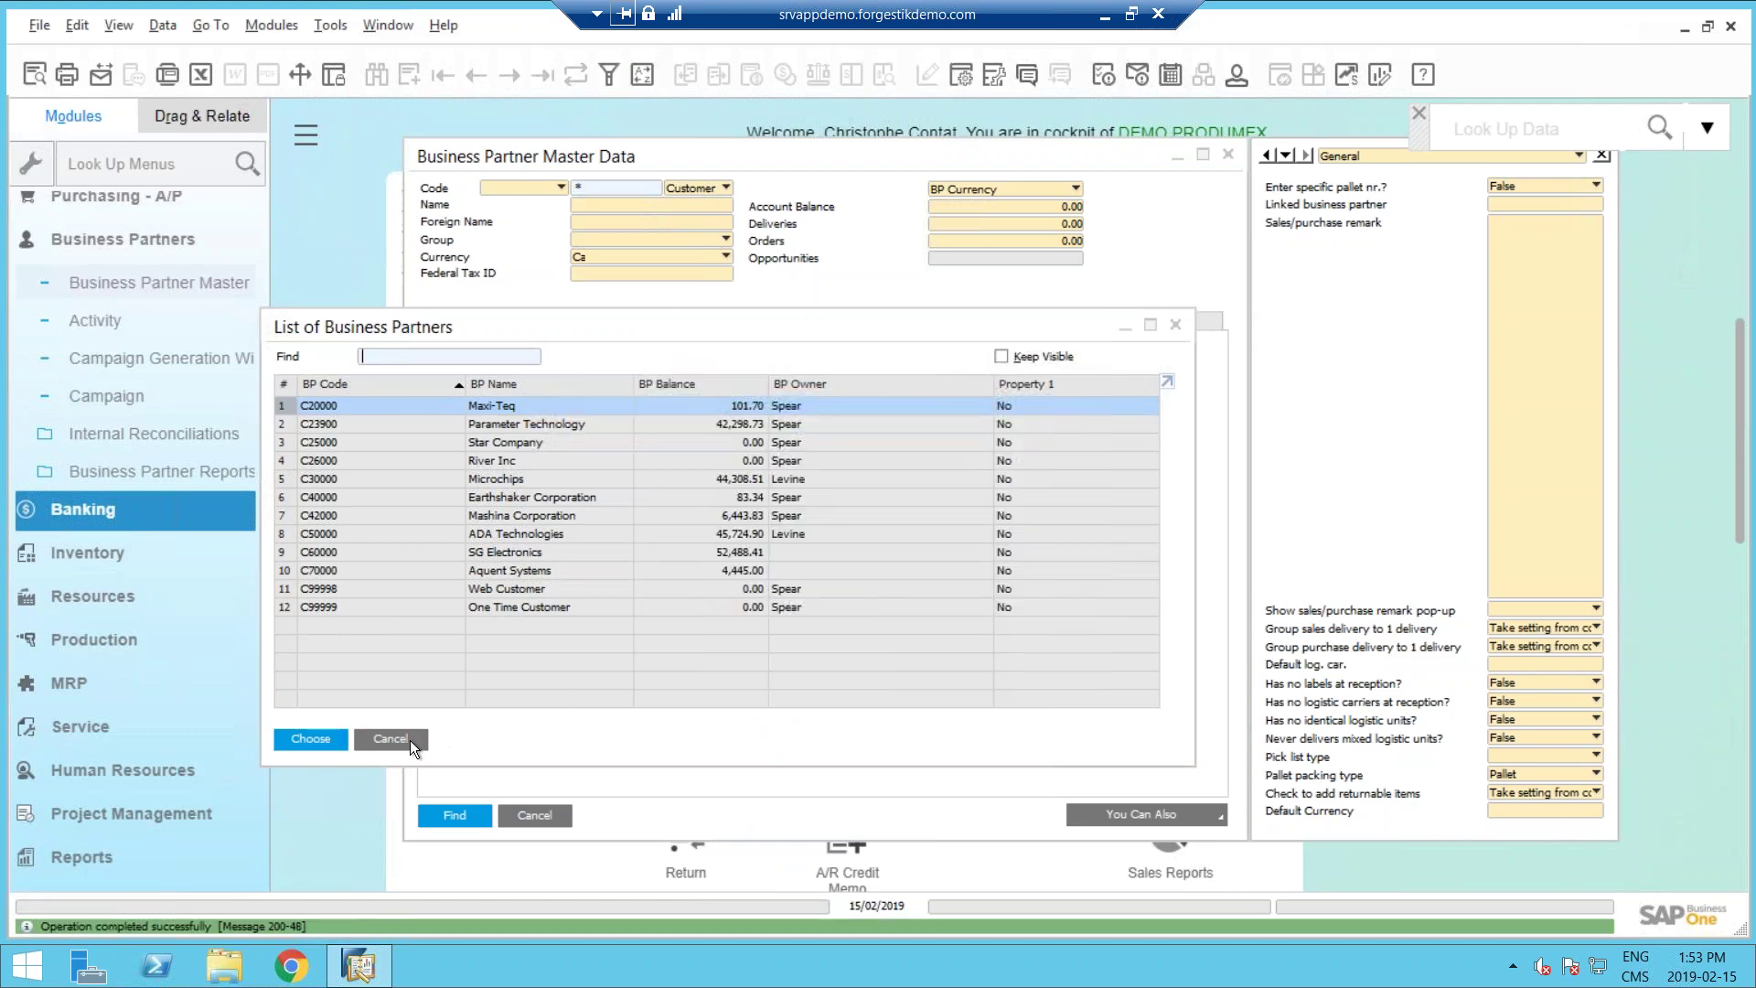
left_click(409, 741)
left_click(450, 814)
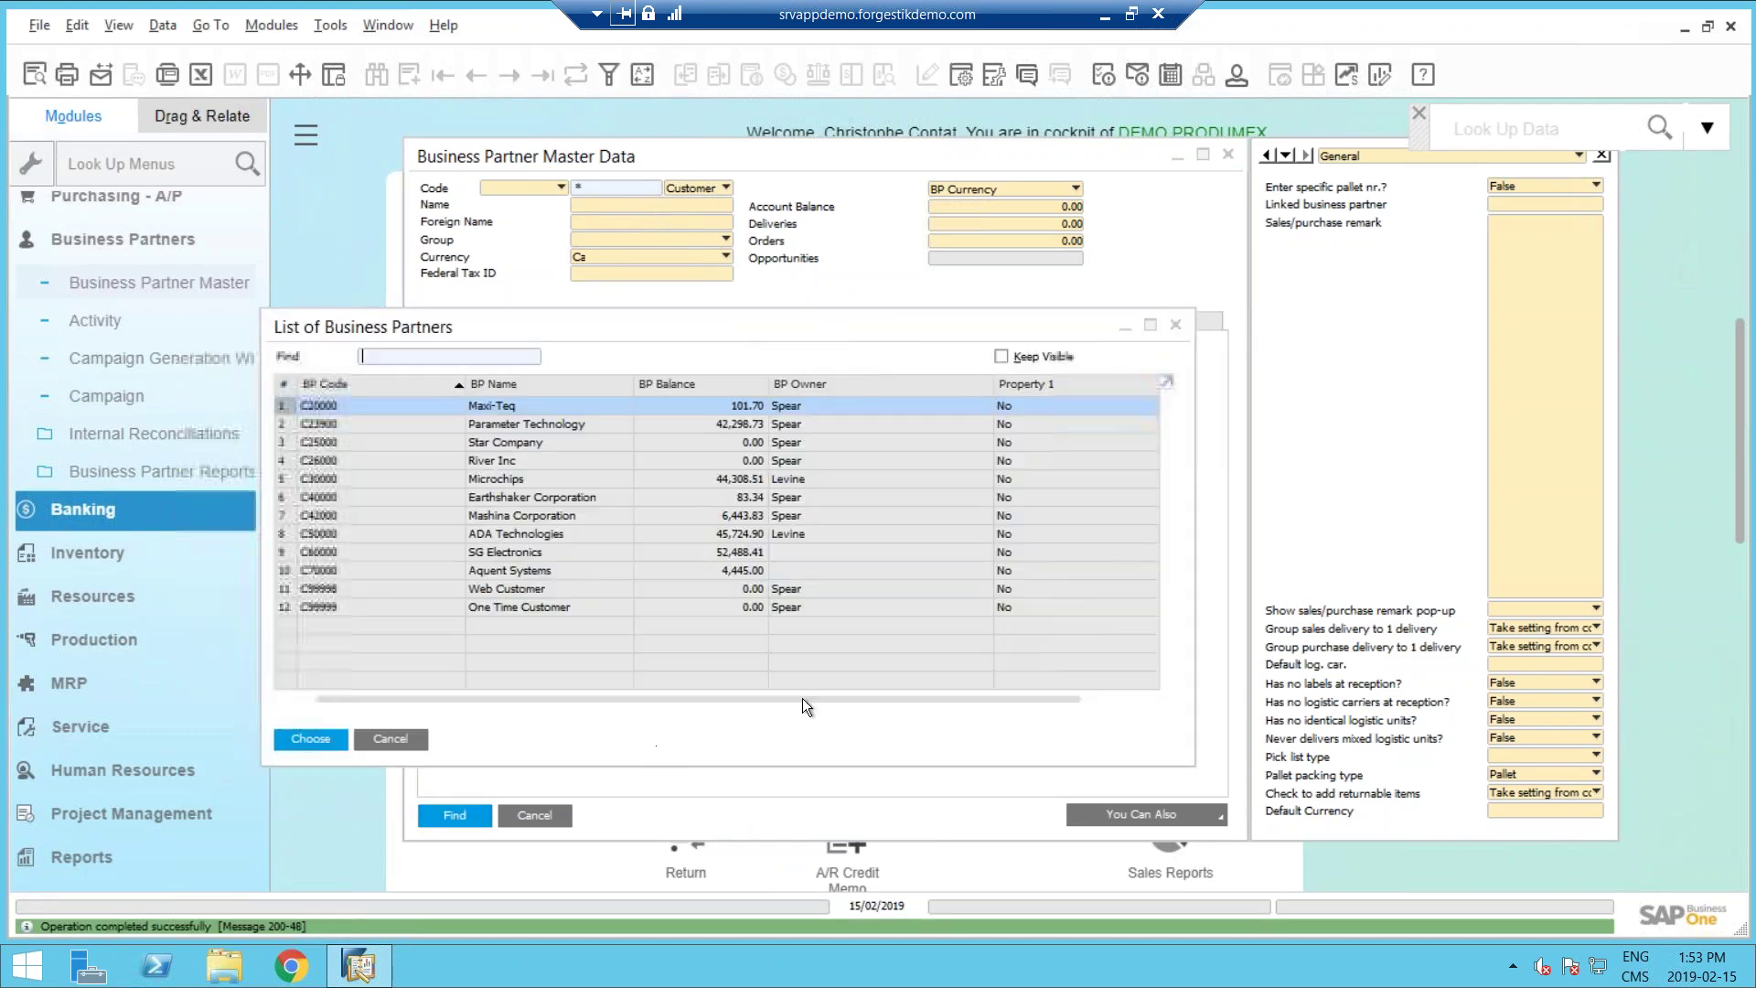
Look at the filter rules offered for Remark 1 on the customer list, and close the filter, the list and Business Partner Master Data.
left_click(1105, 700)
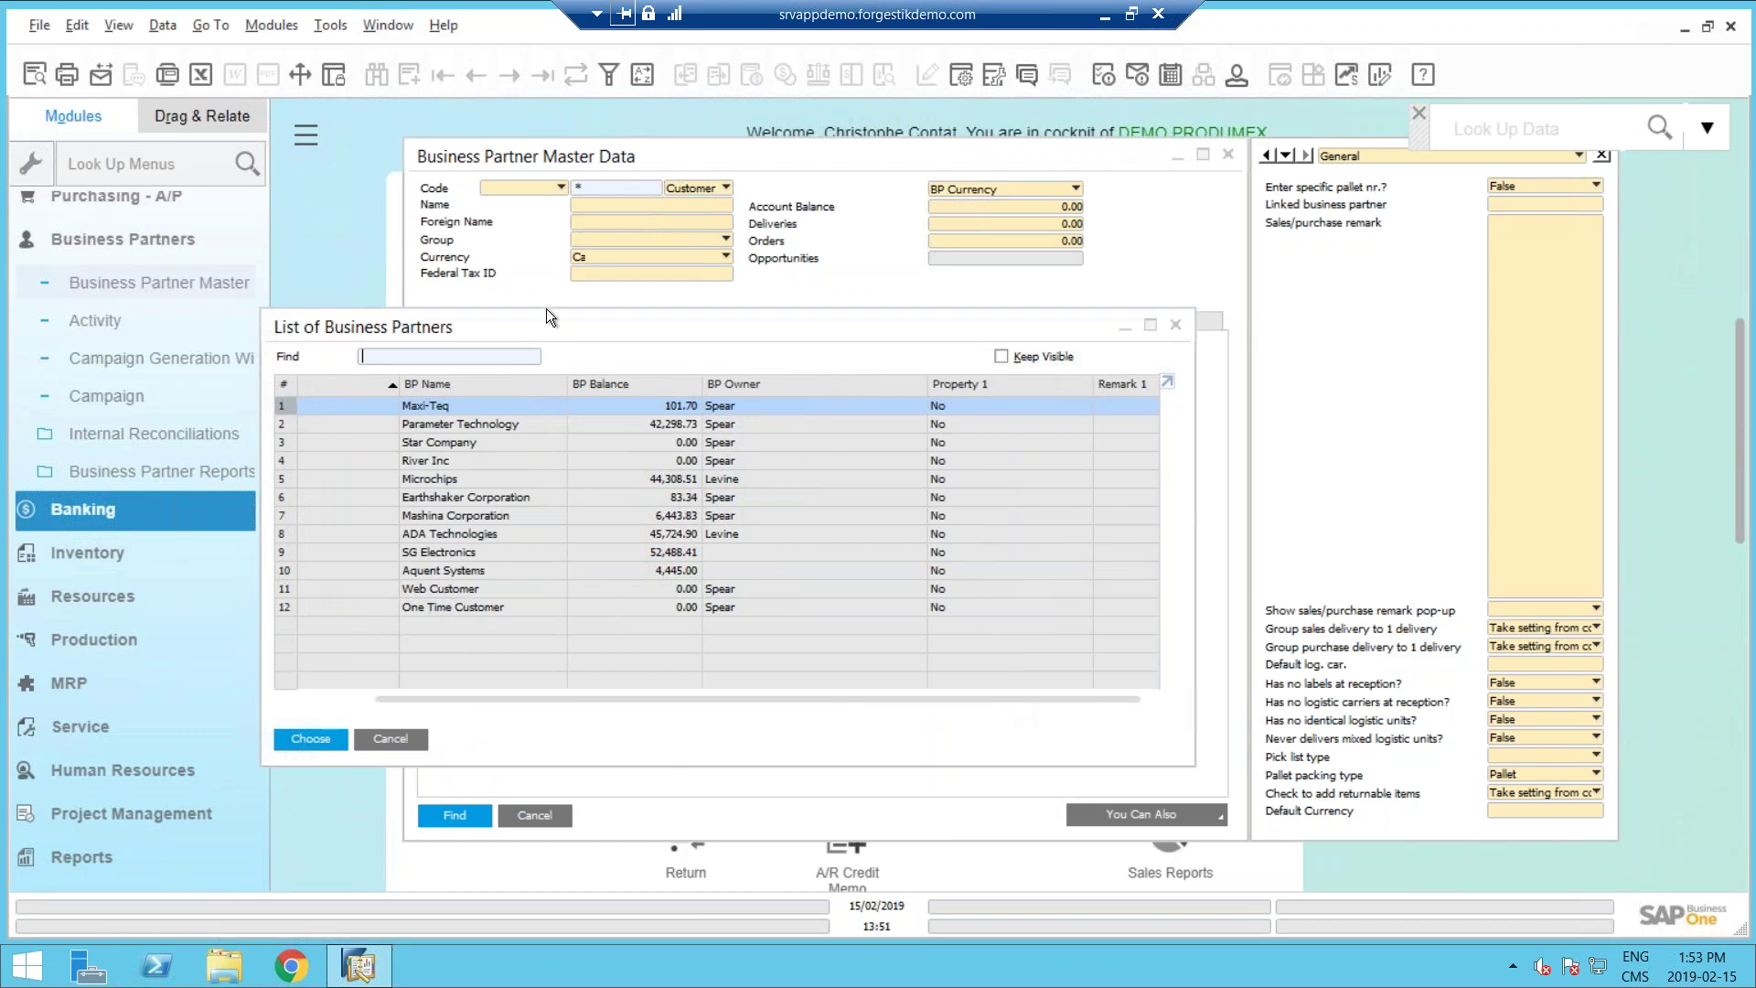
left_click(602, 75)
left_click(211, 298)
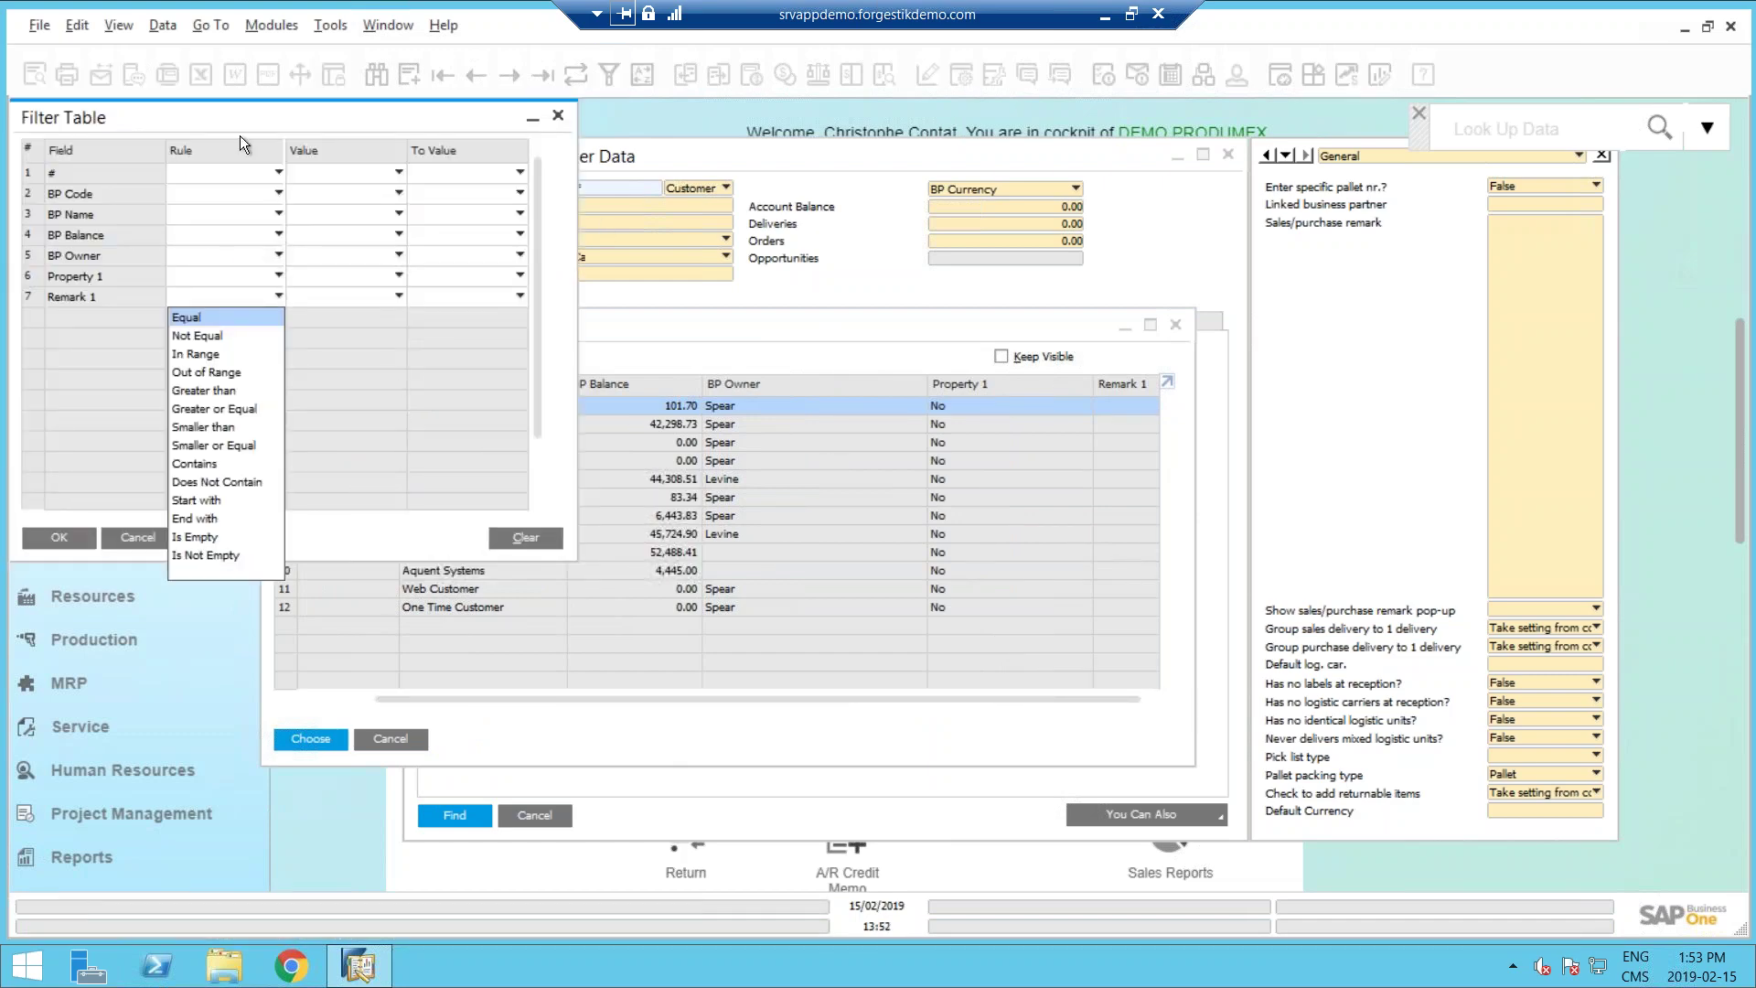
left_click(282, 117)
left_click(560, 109)
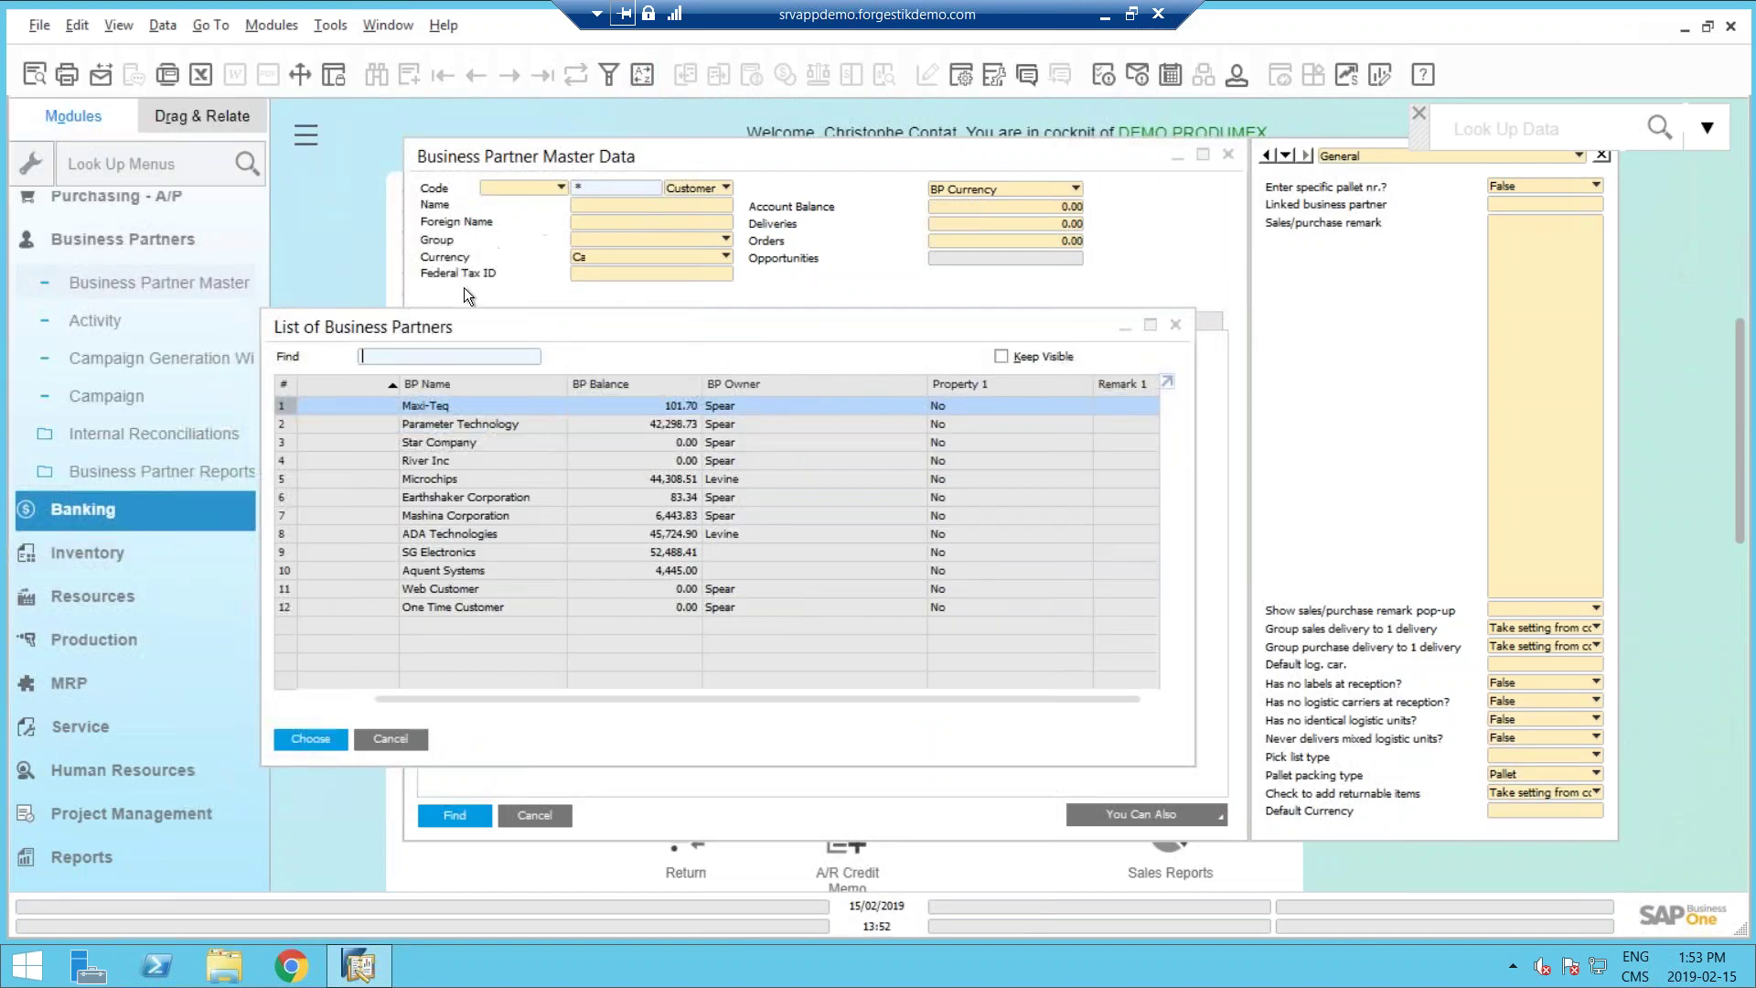
left_click(400, 736)
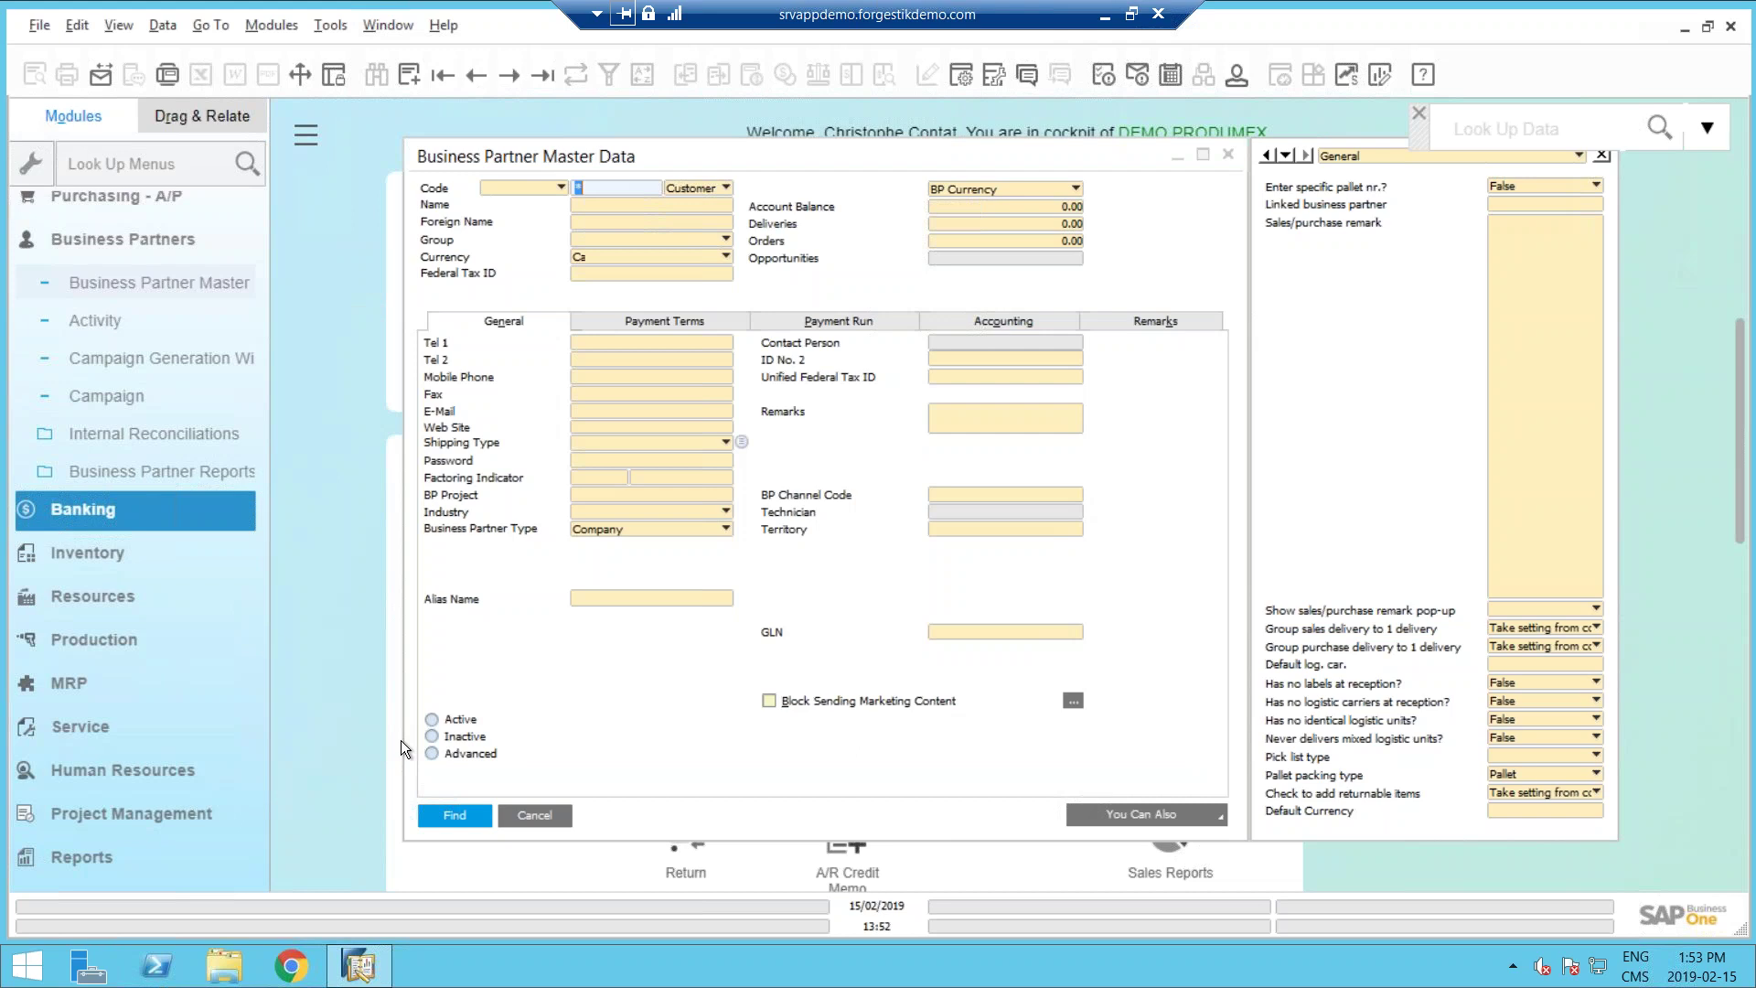
left_click(554, 814)
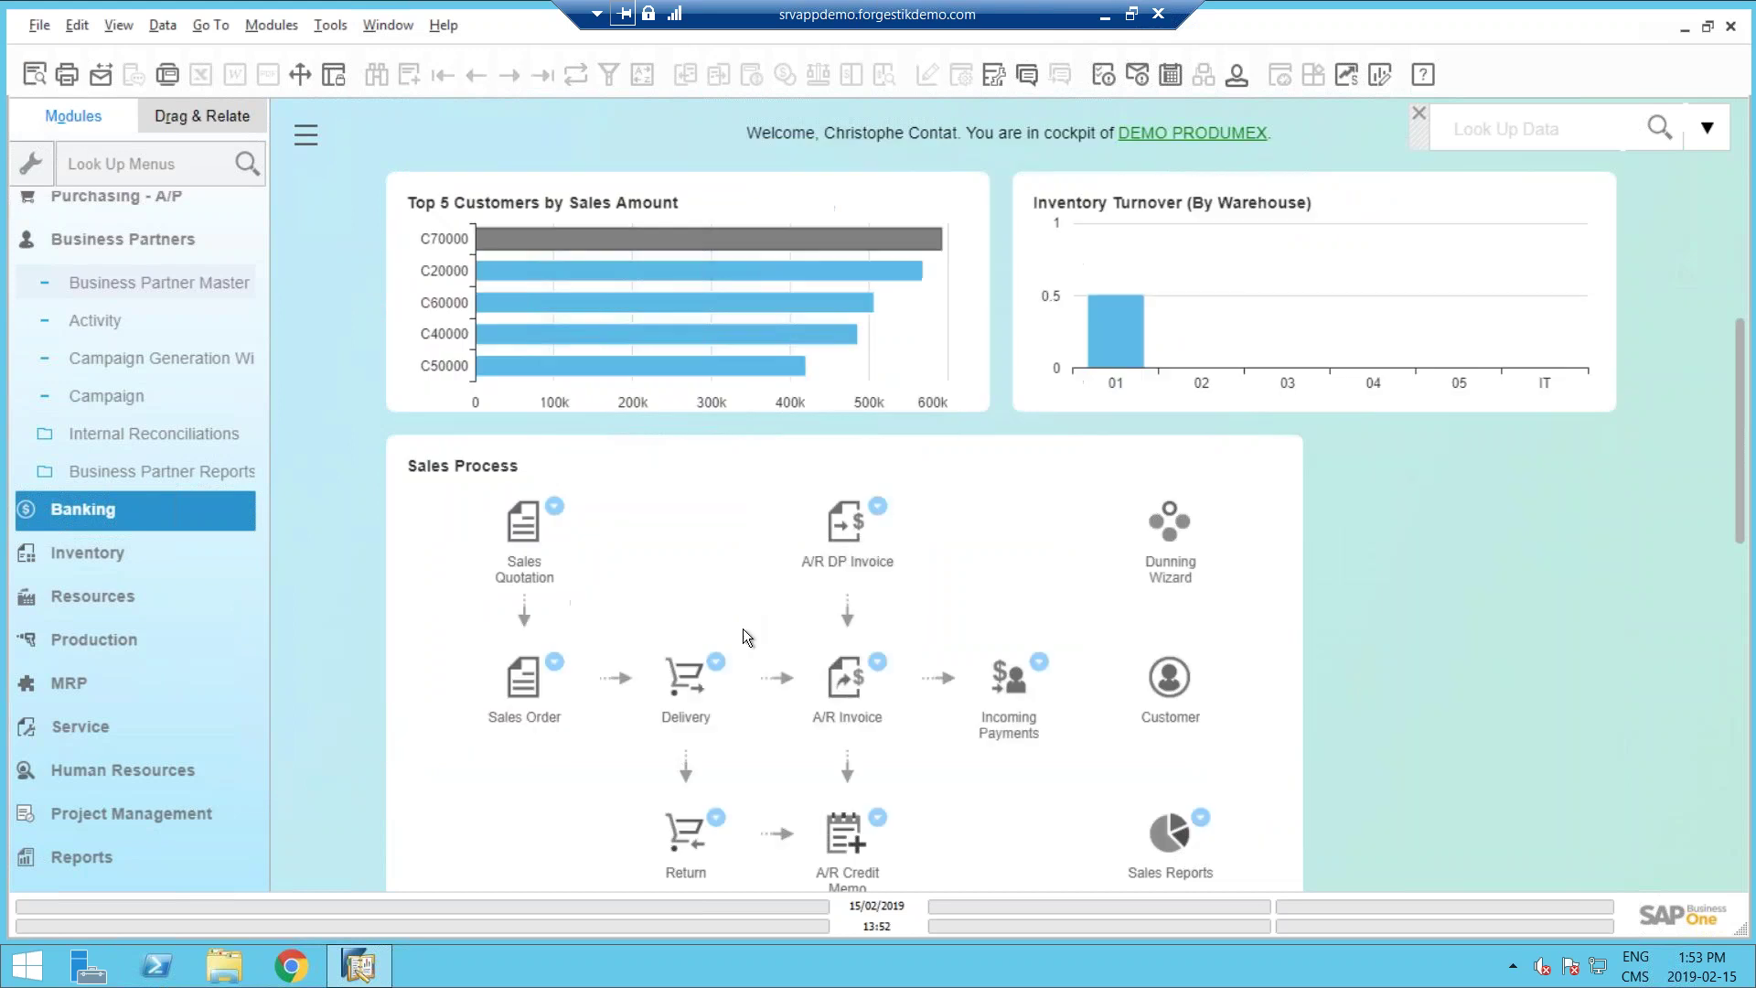
Open the Sales Order window from the Sales - A/R module and show the attachments of the previous order, for Maxi-Teq.
left_click(86, 240)
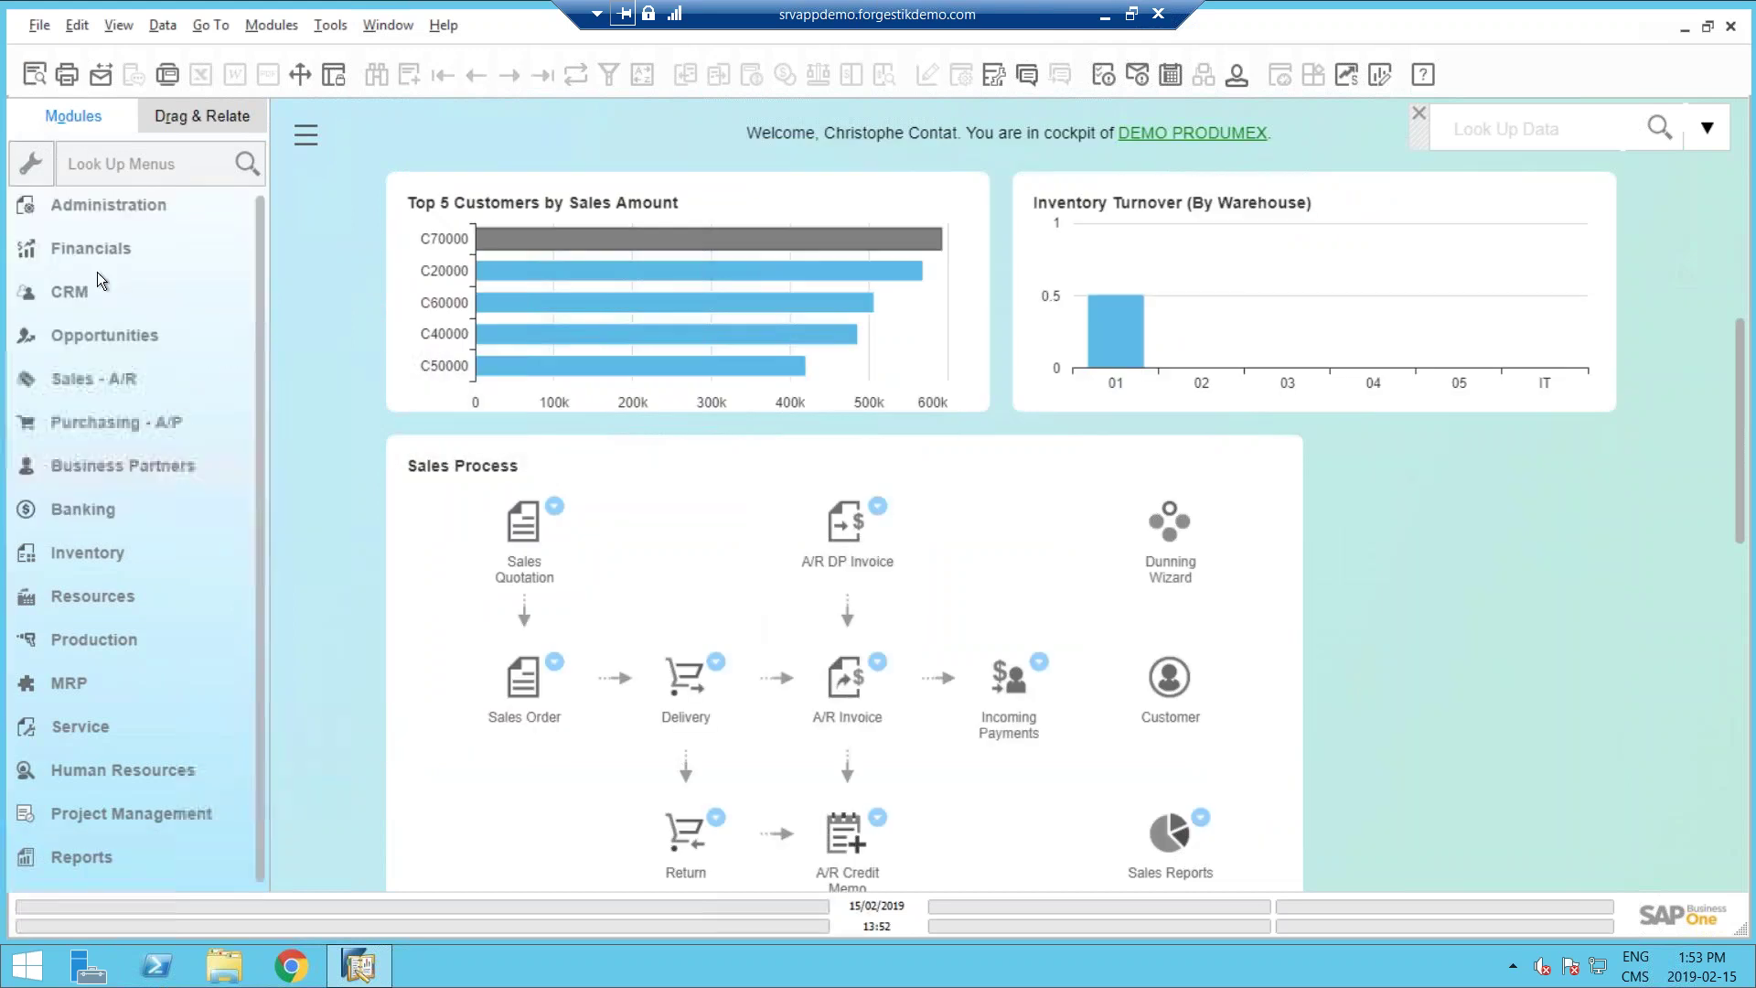
left_click(102, 377)
left_click(113, 327)
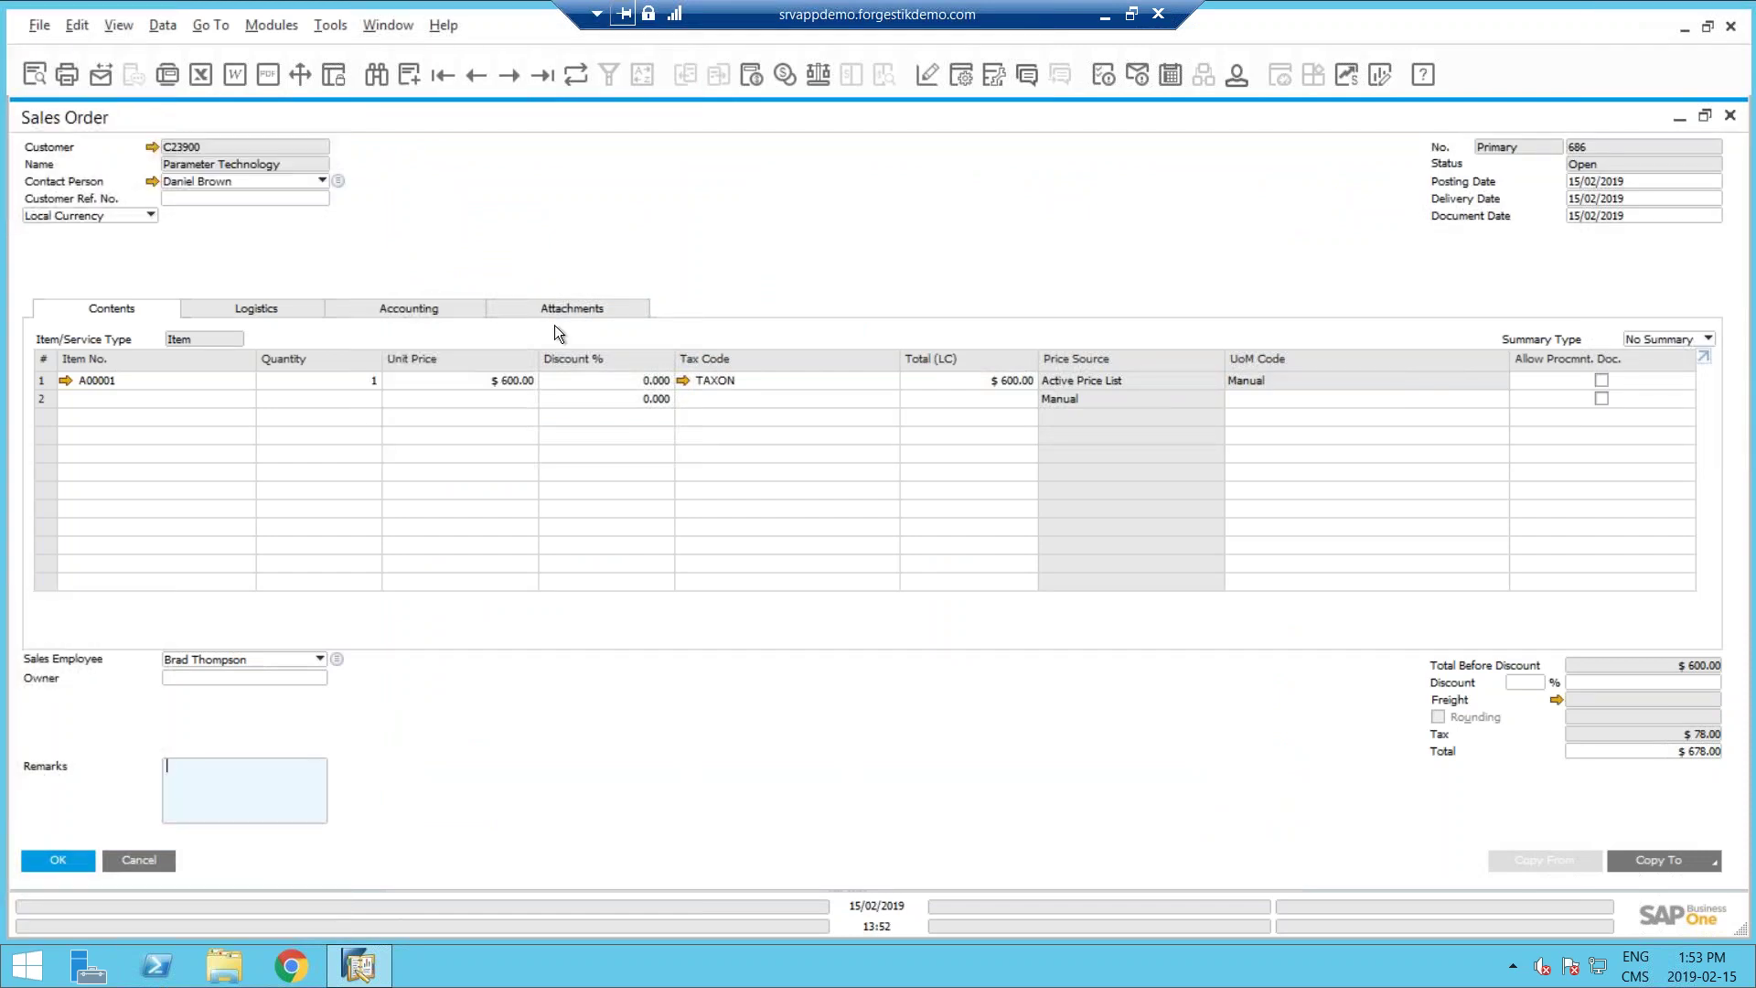
left_click(569, 311)
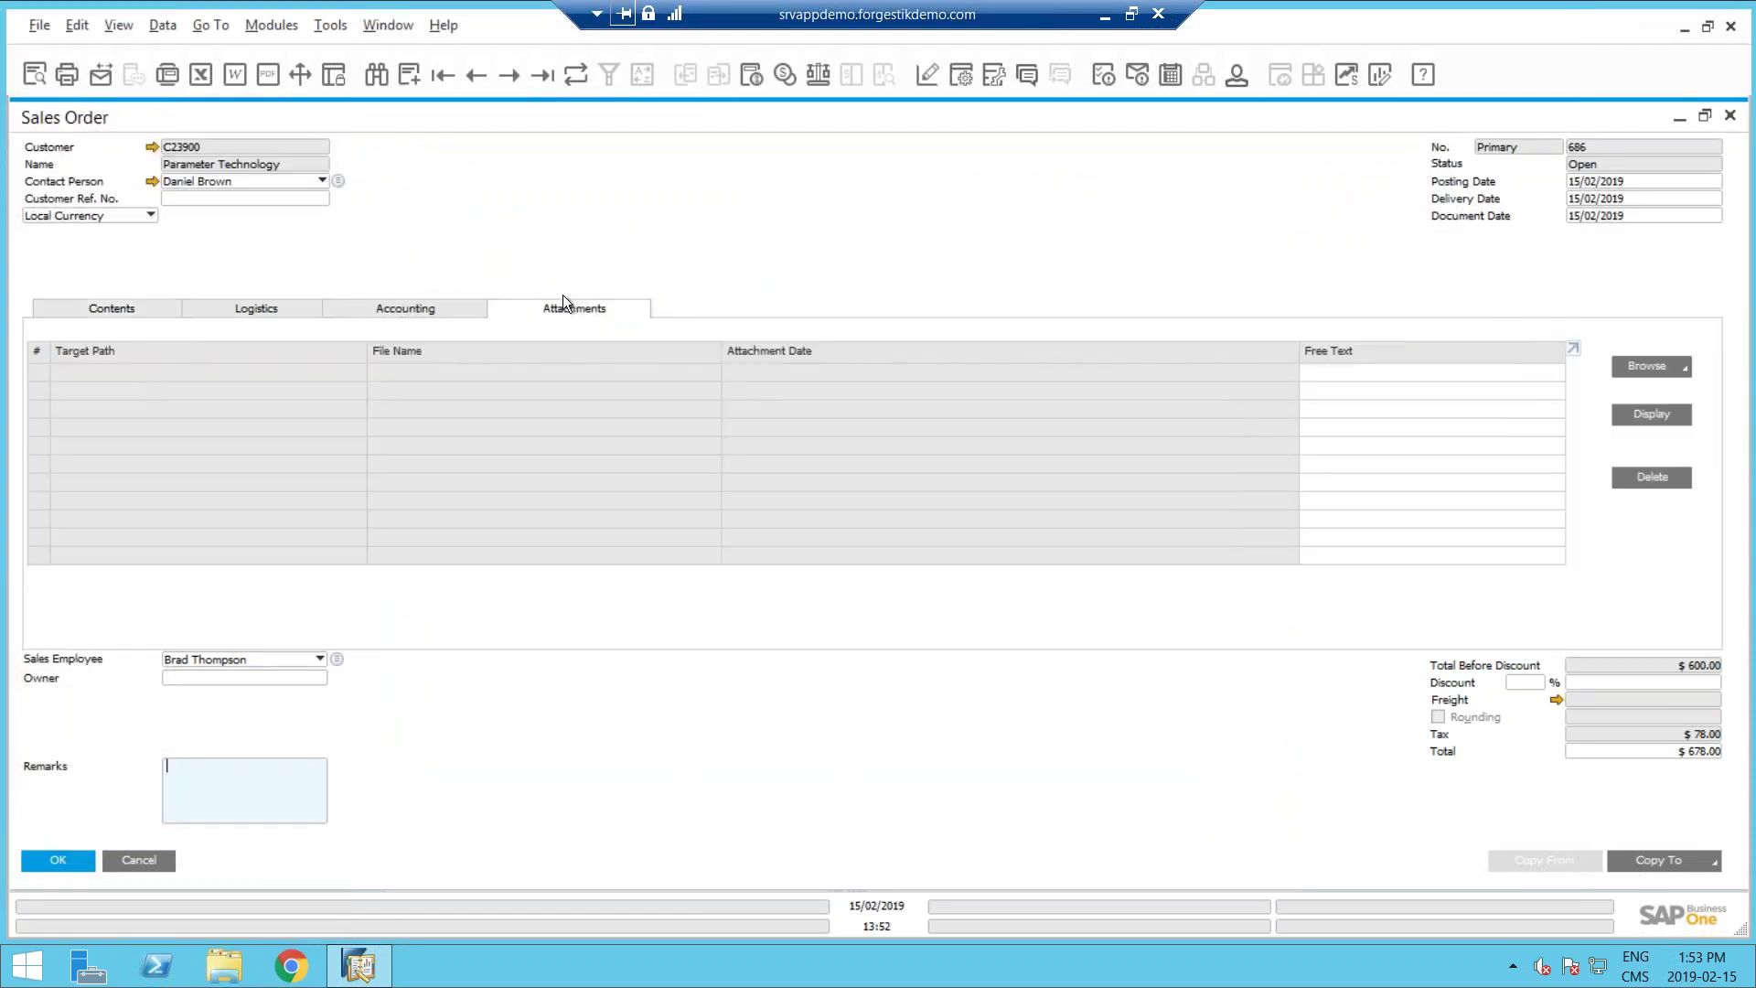
left_click(474, 84)
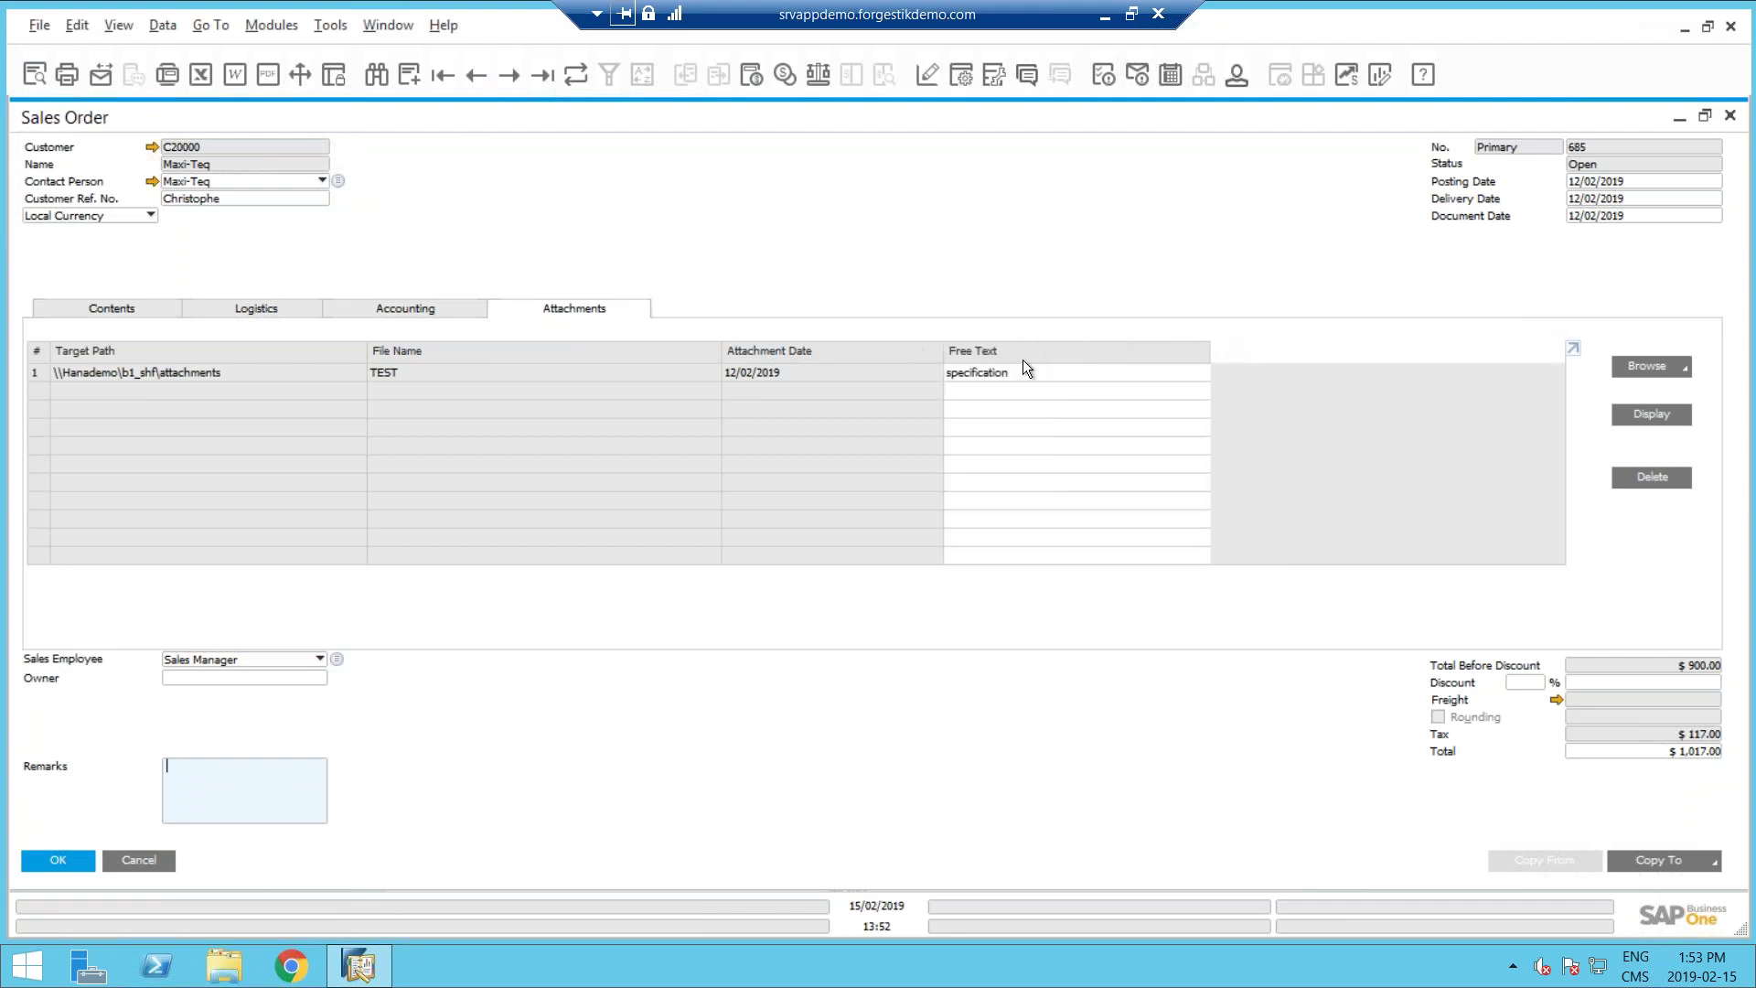
Open the TEST file attached to the sales order to view it, and close it again.
left_click(1003, 370)
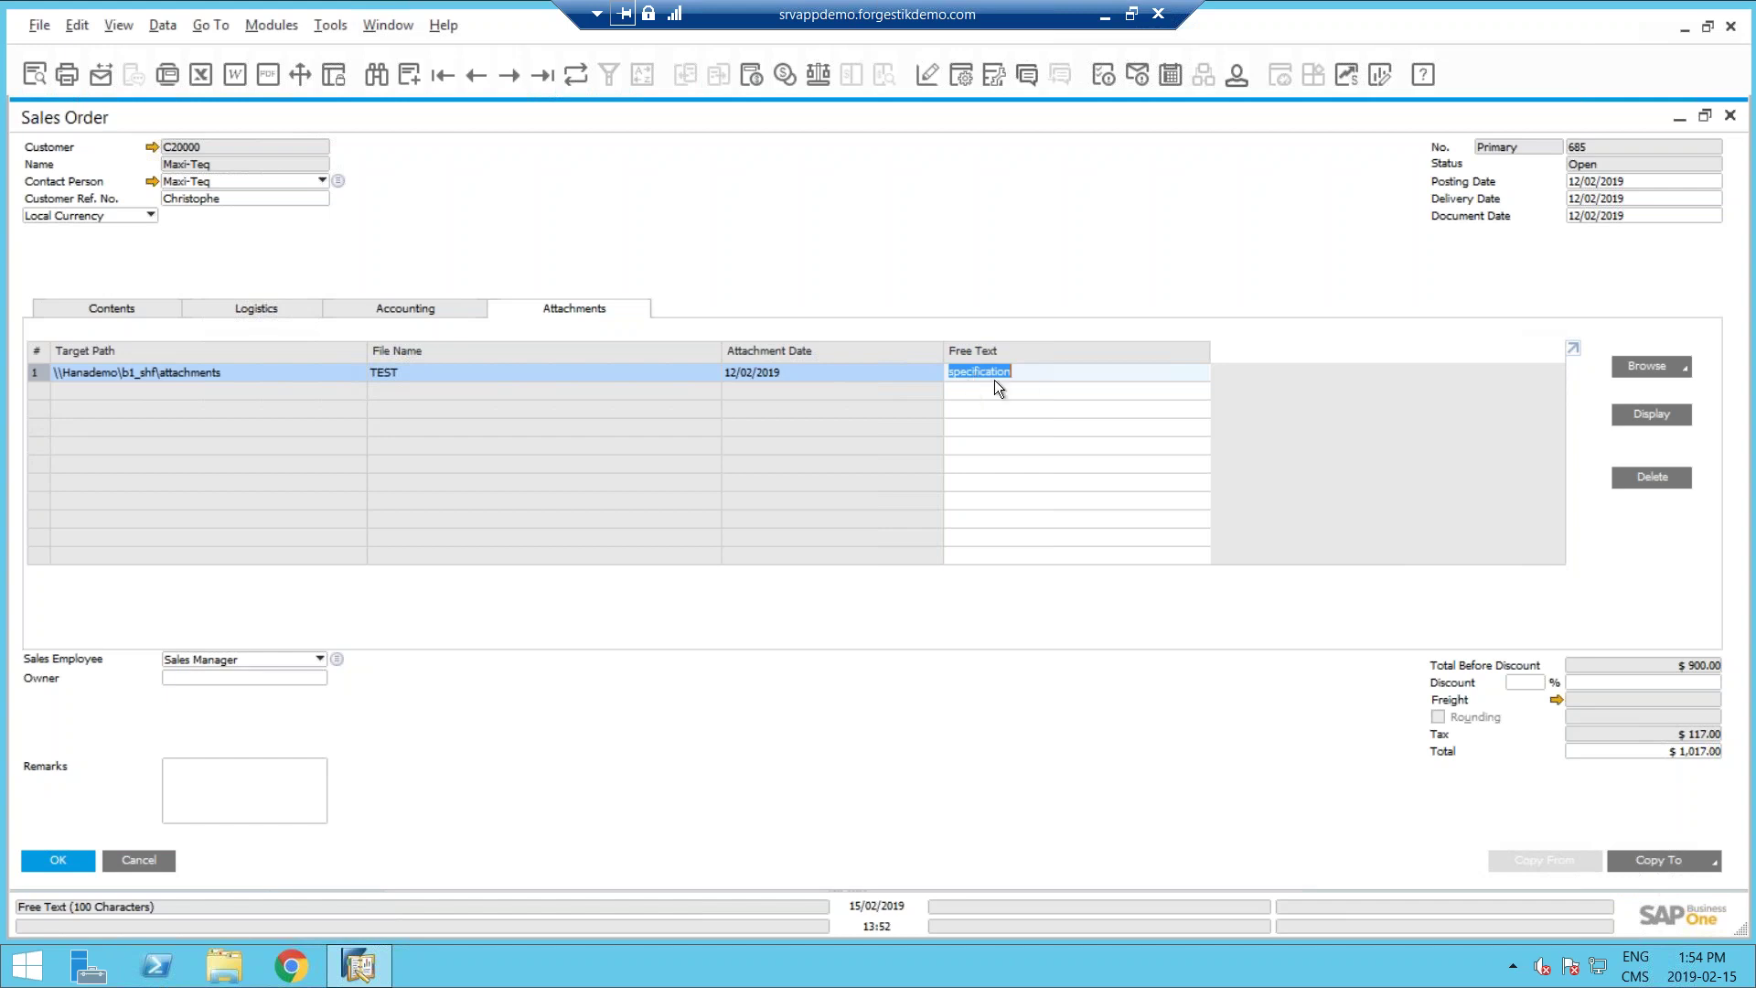
double_click(885, 368)
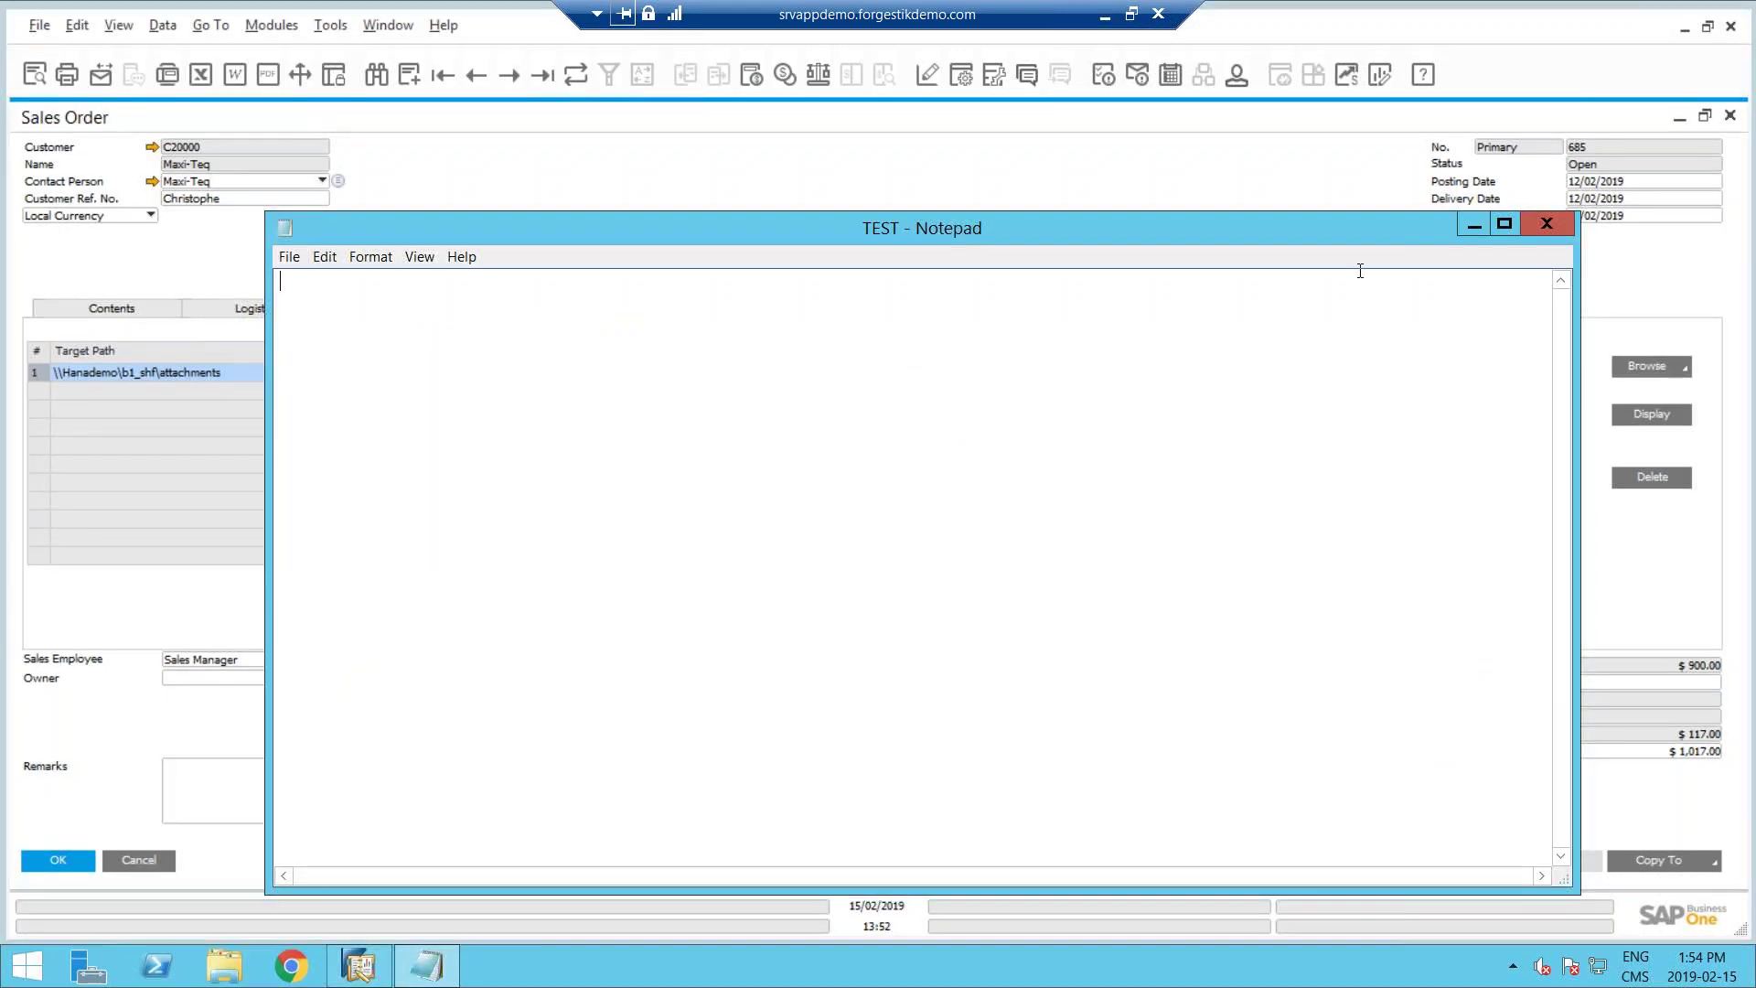
left_click(1555, 224)
Change the TEST attachment's free text to "Spec" and update the sales order.
left_click(1059, 380)
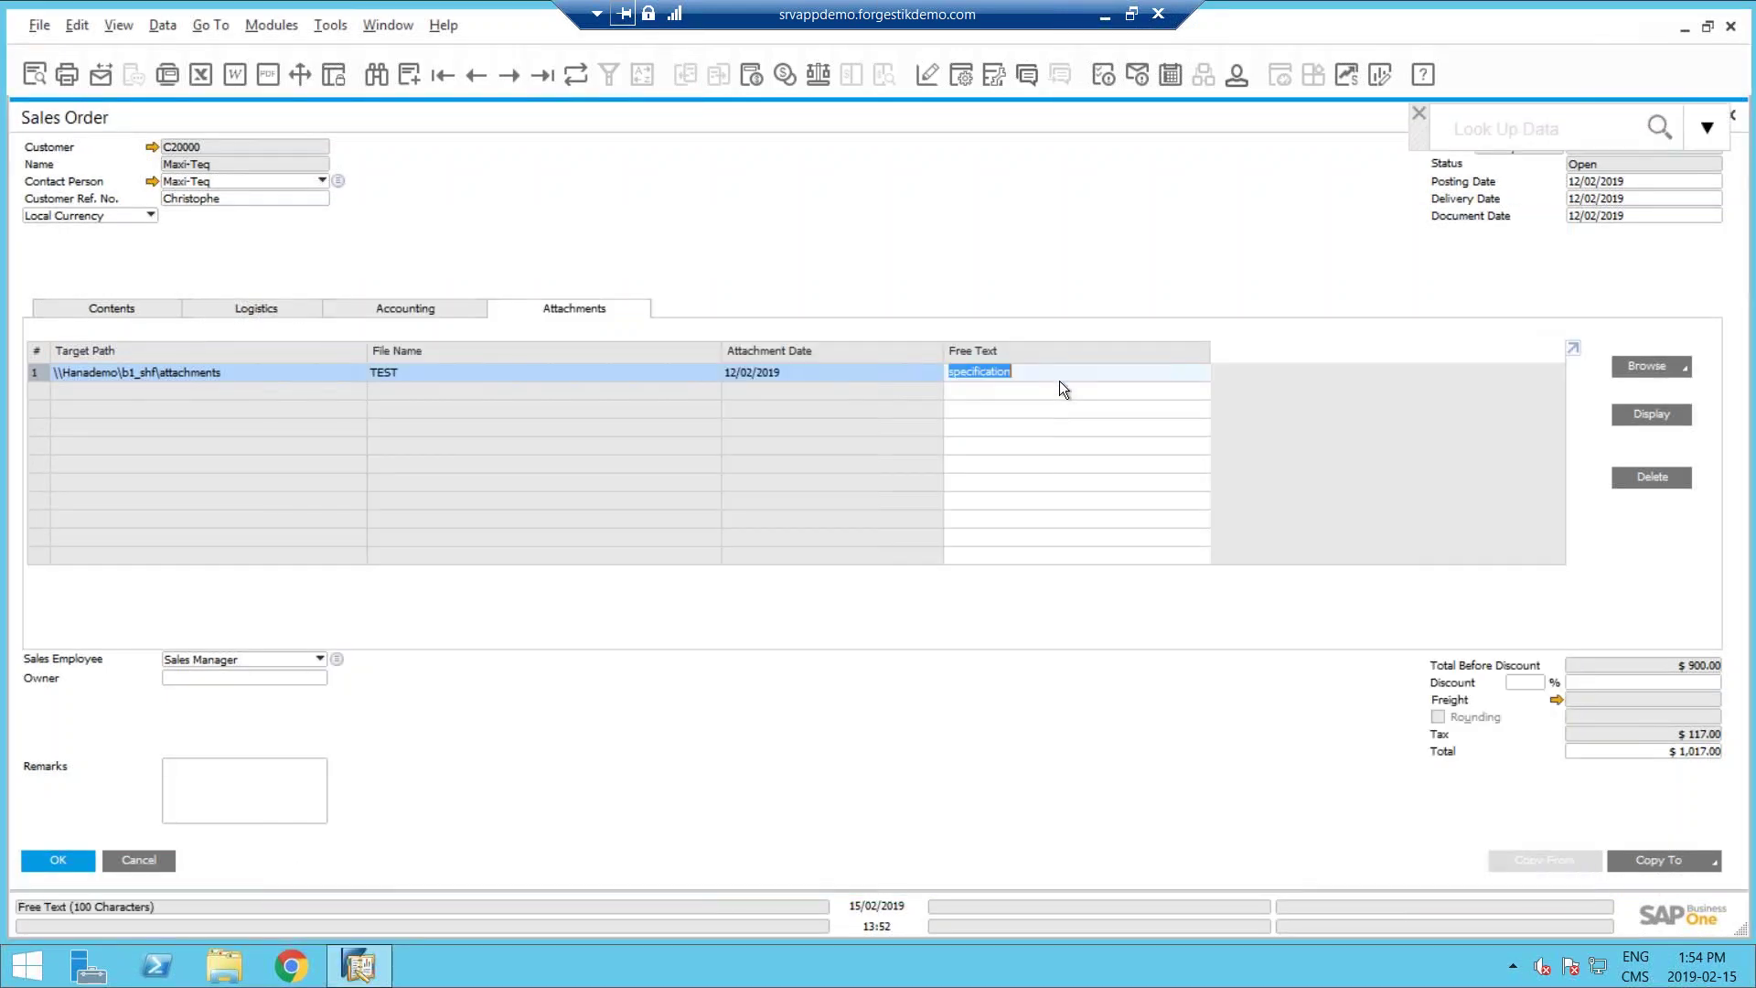
double_click(971, 383)
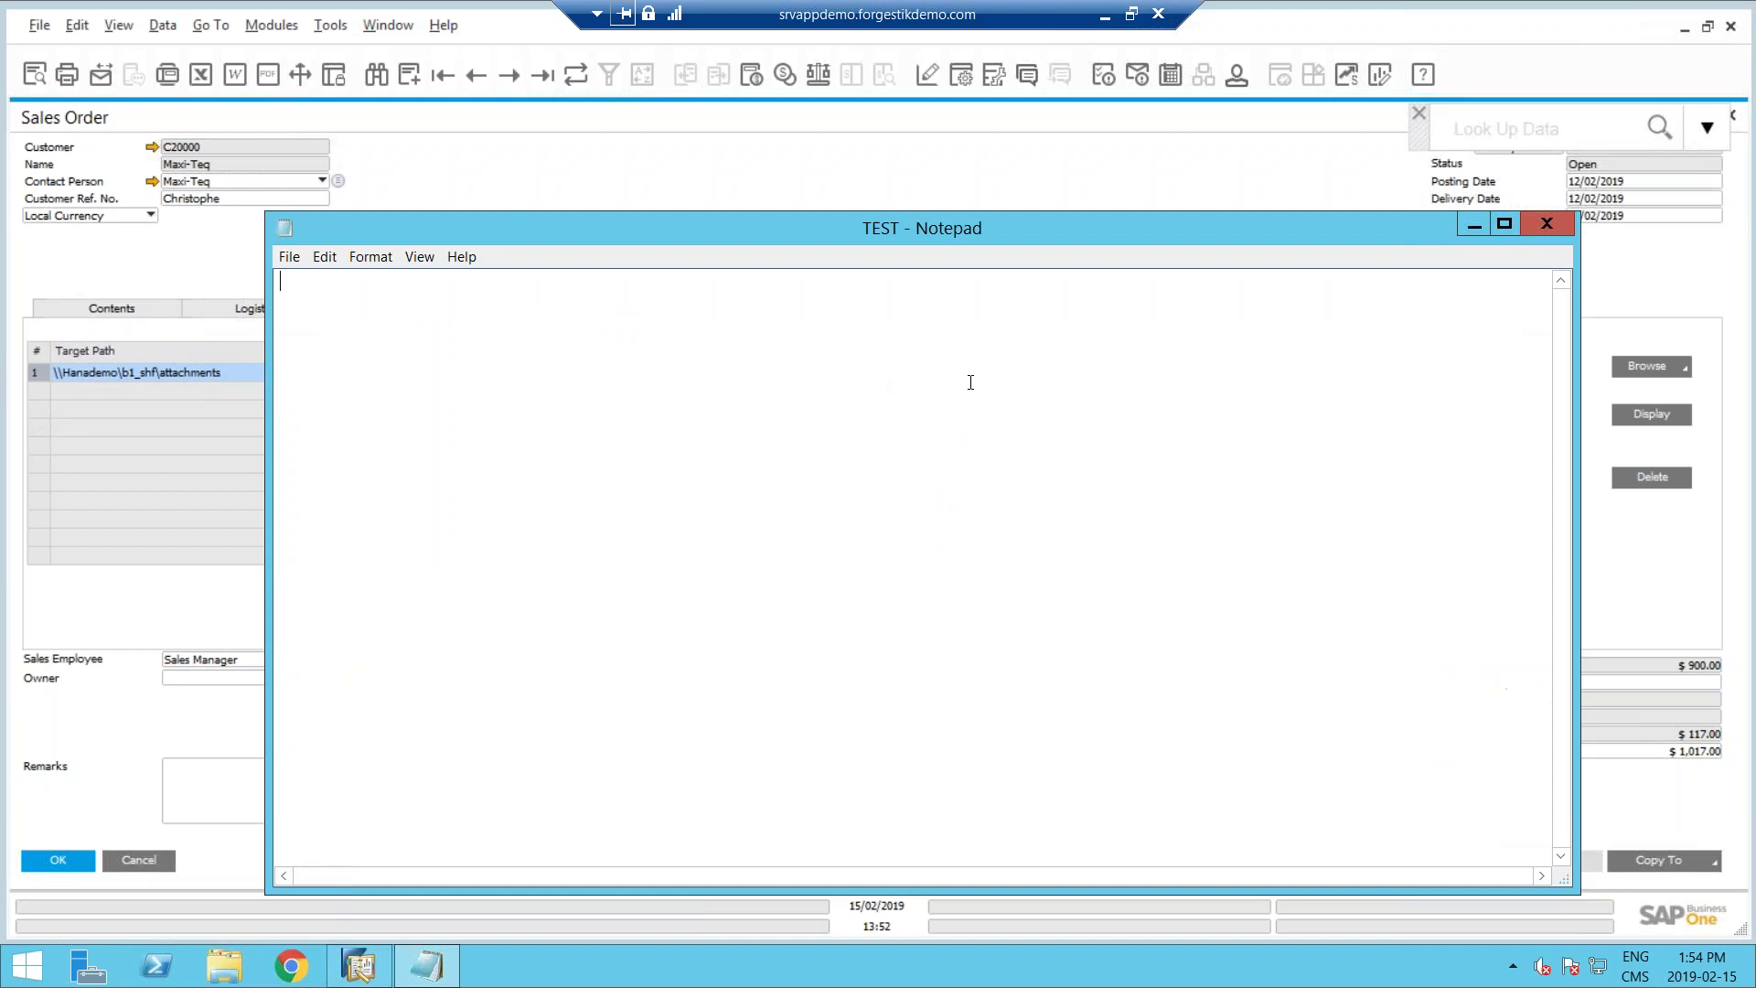
left_click(1547, 223)
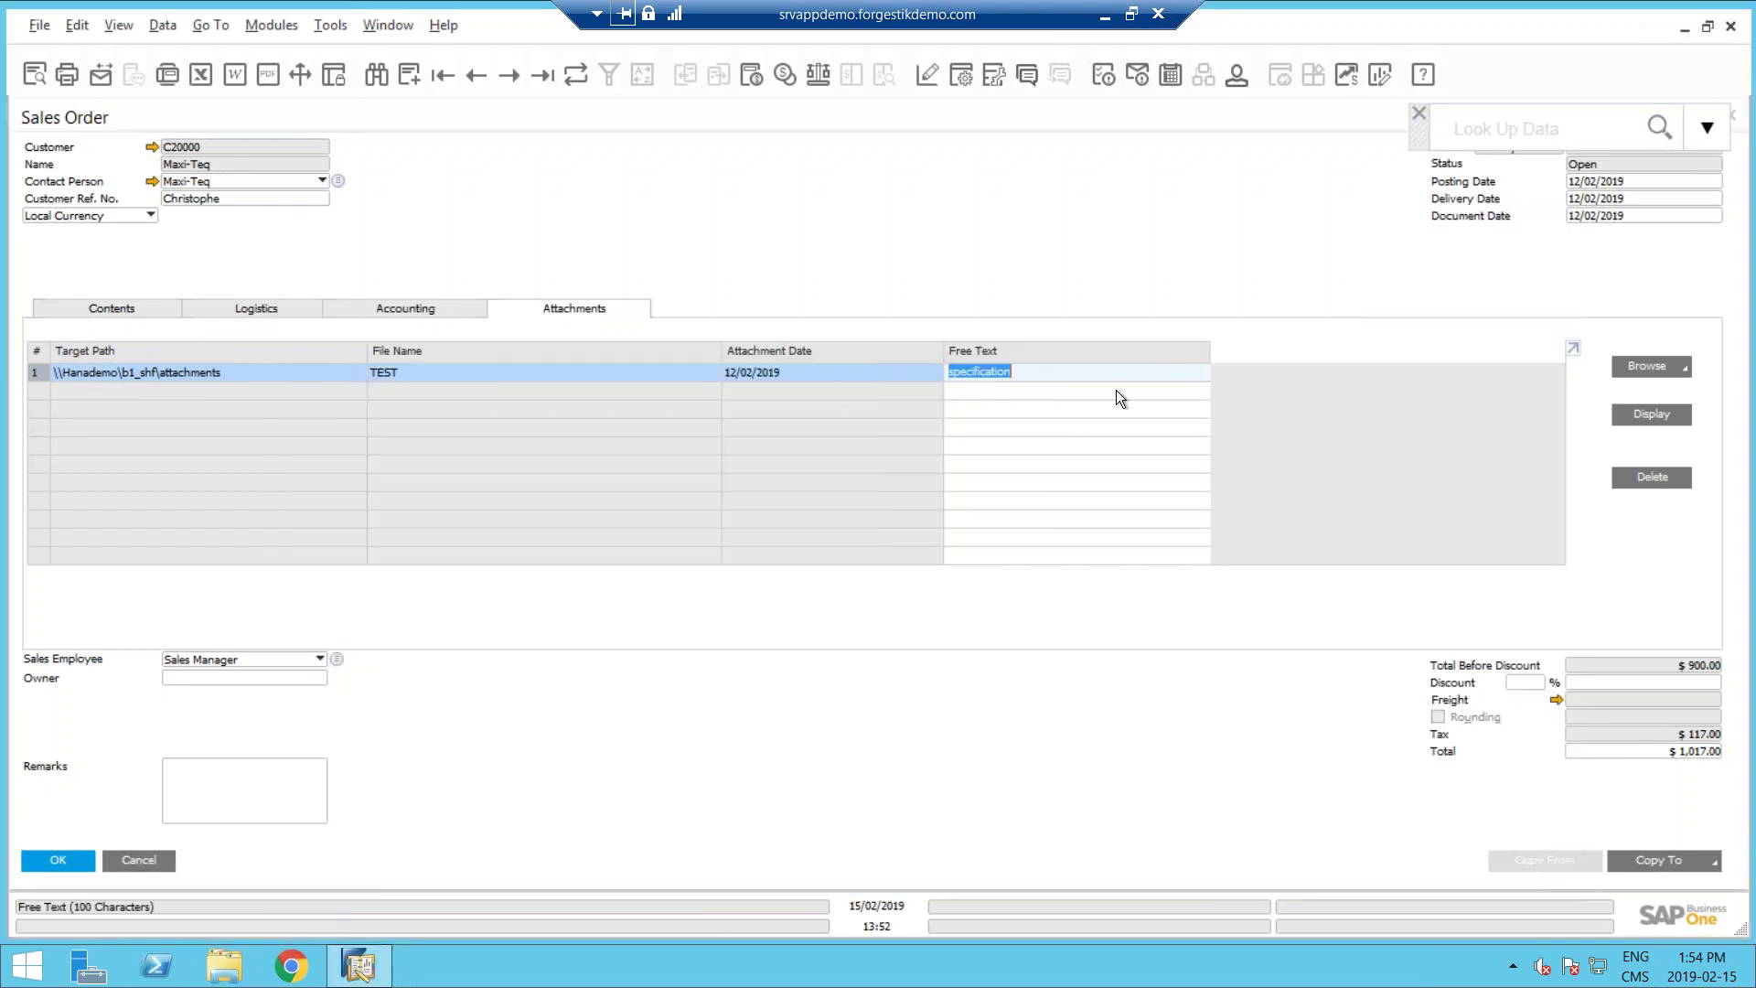
type("Spec")
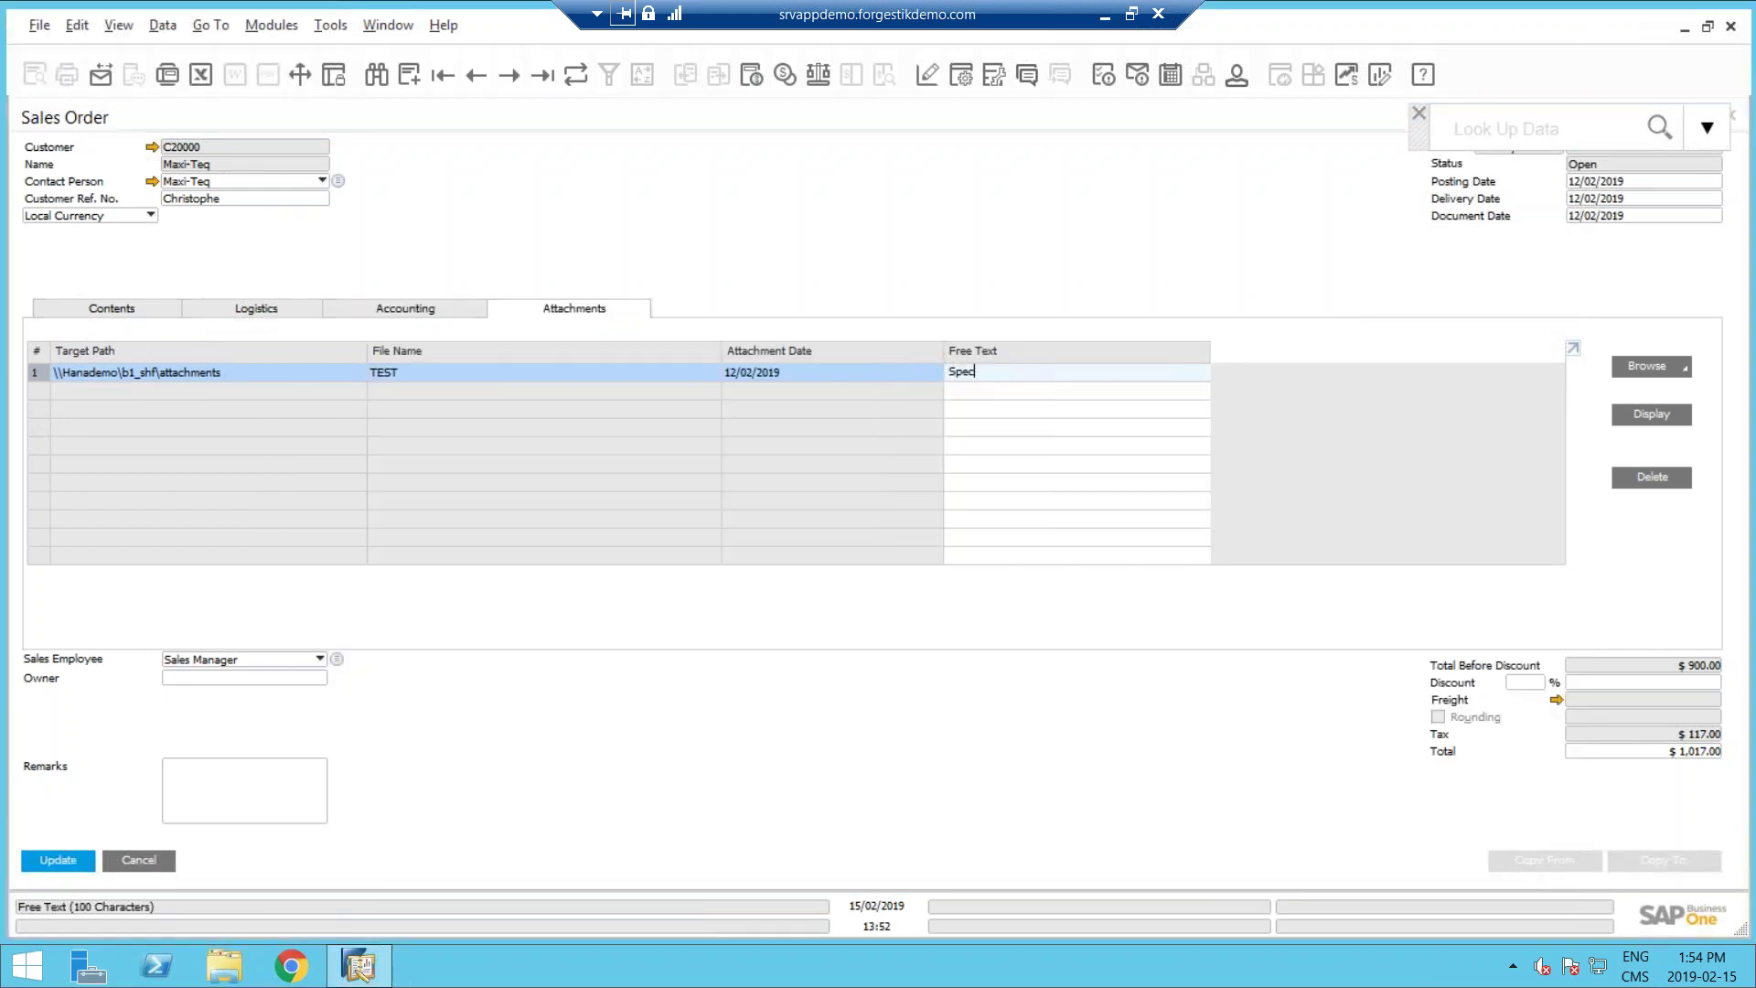
left_click(62, 865)
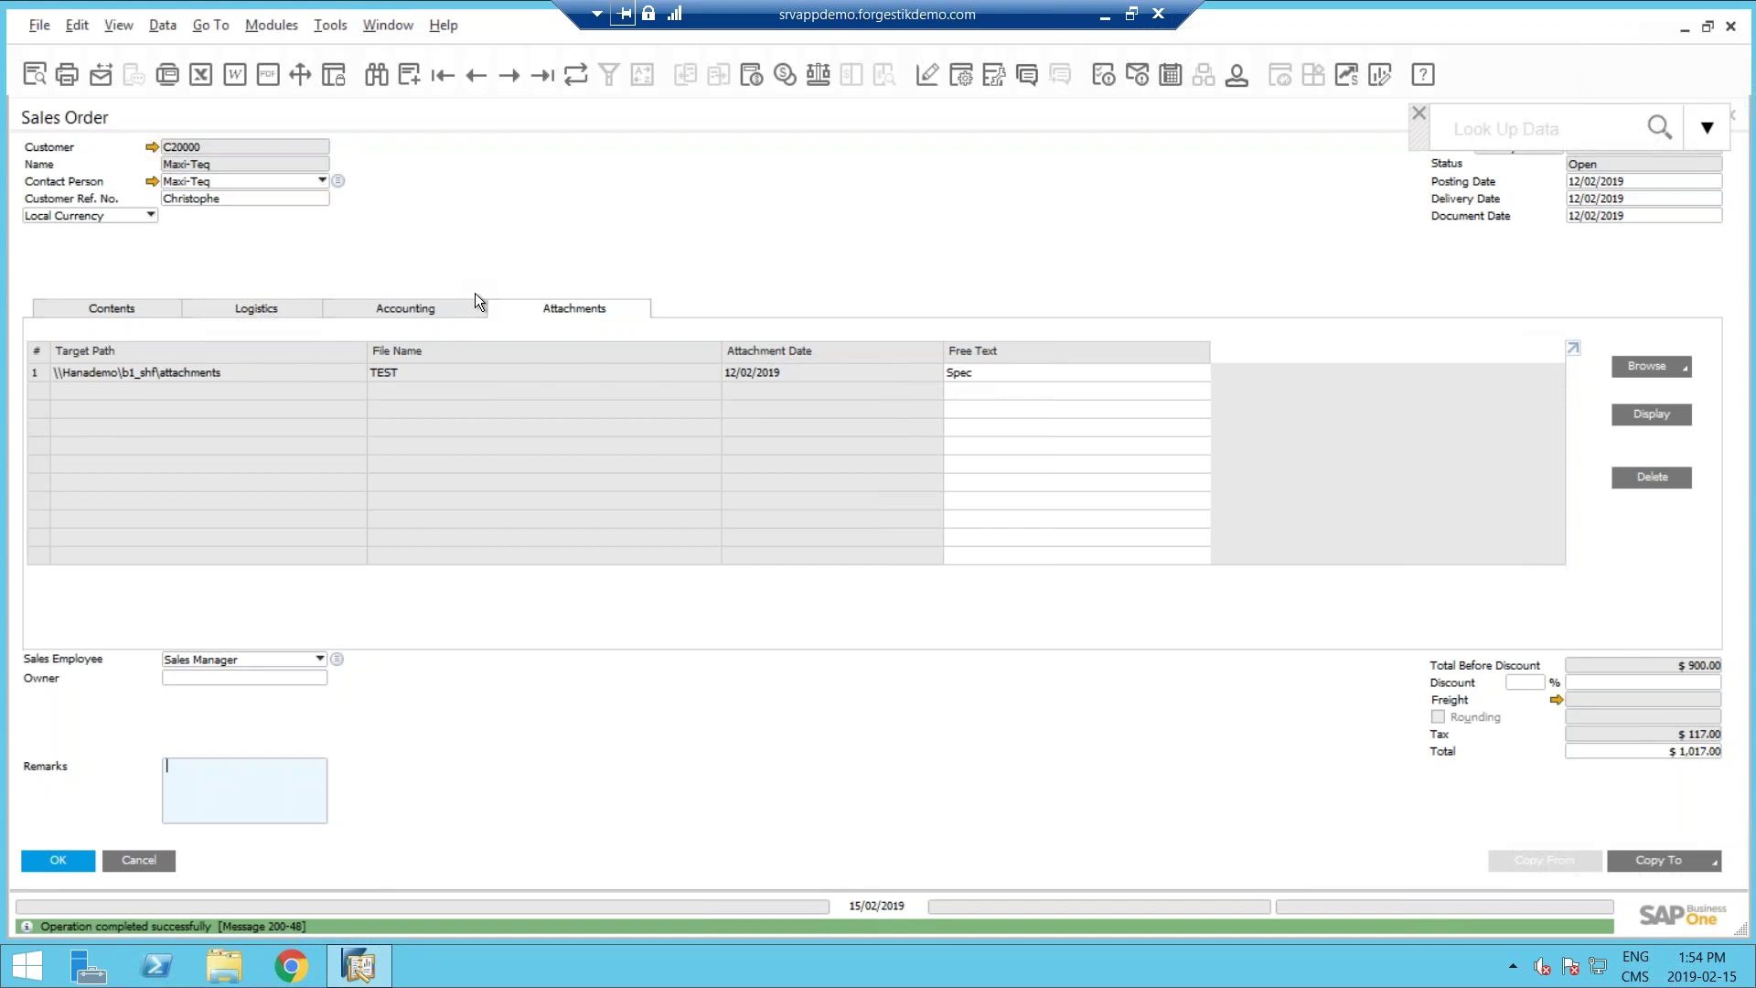
Show the sales order's contents and examine the unit prices of items A00001 and A00002.
left_click(124, 309)
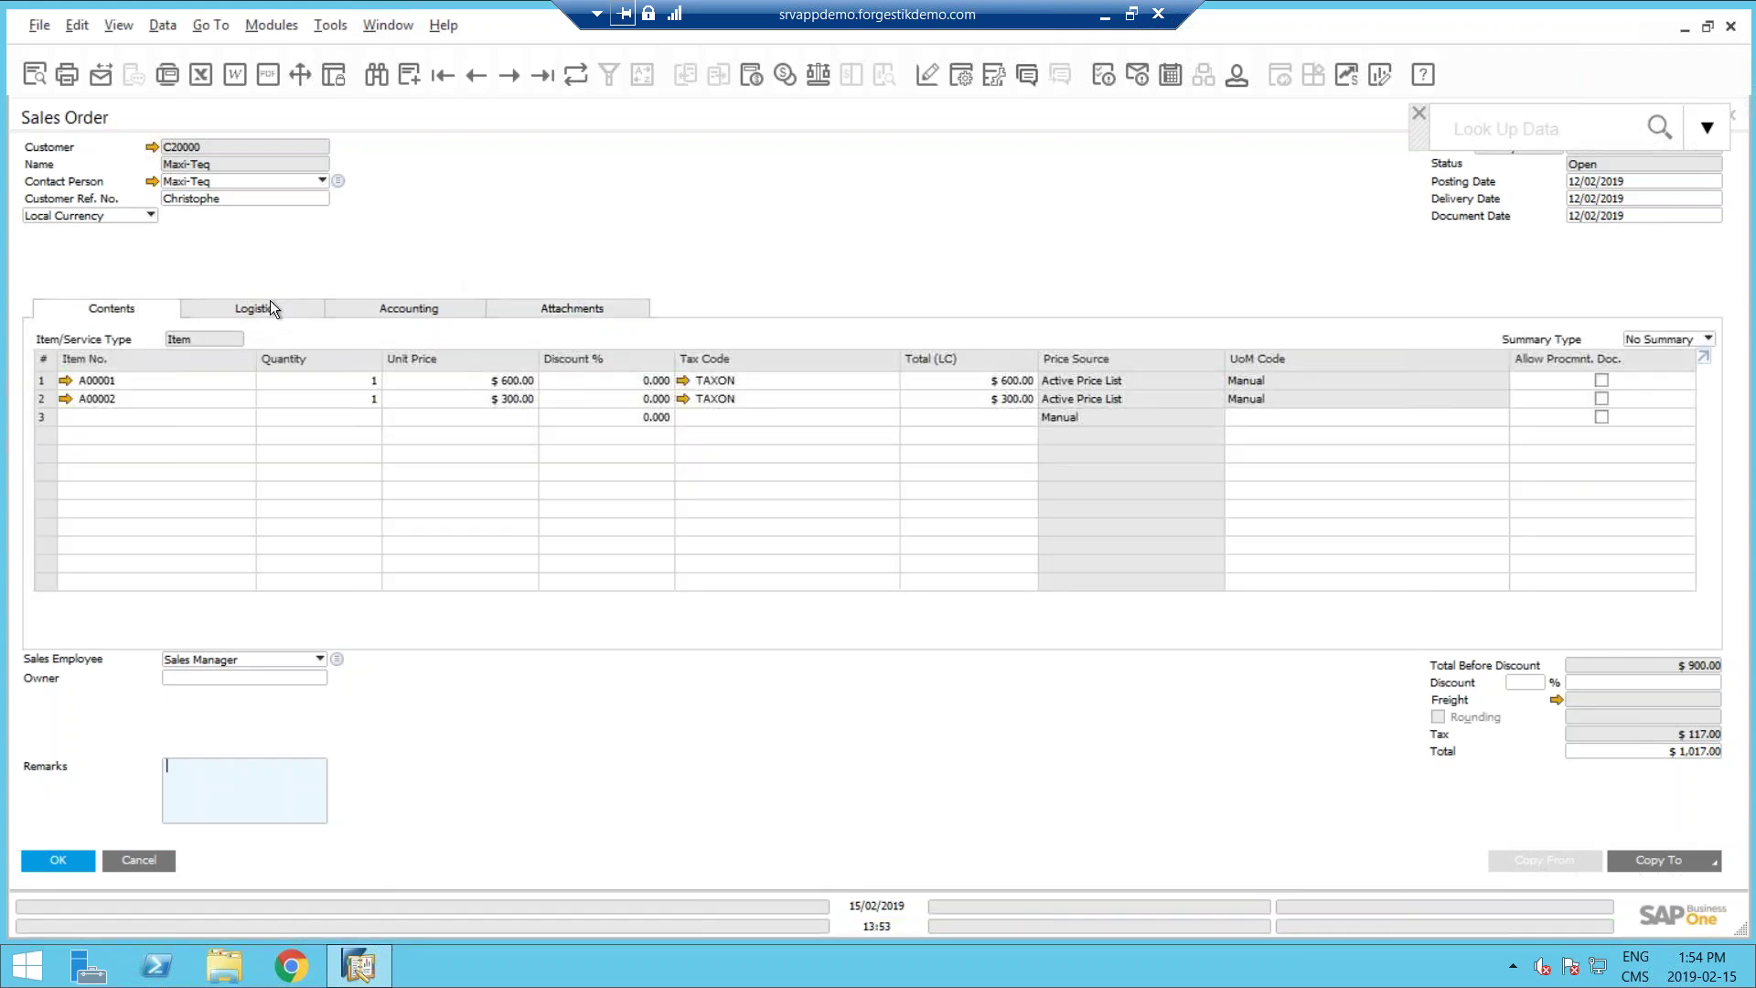
left_click(425, 382)
left_click(439, 401)
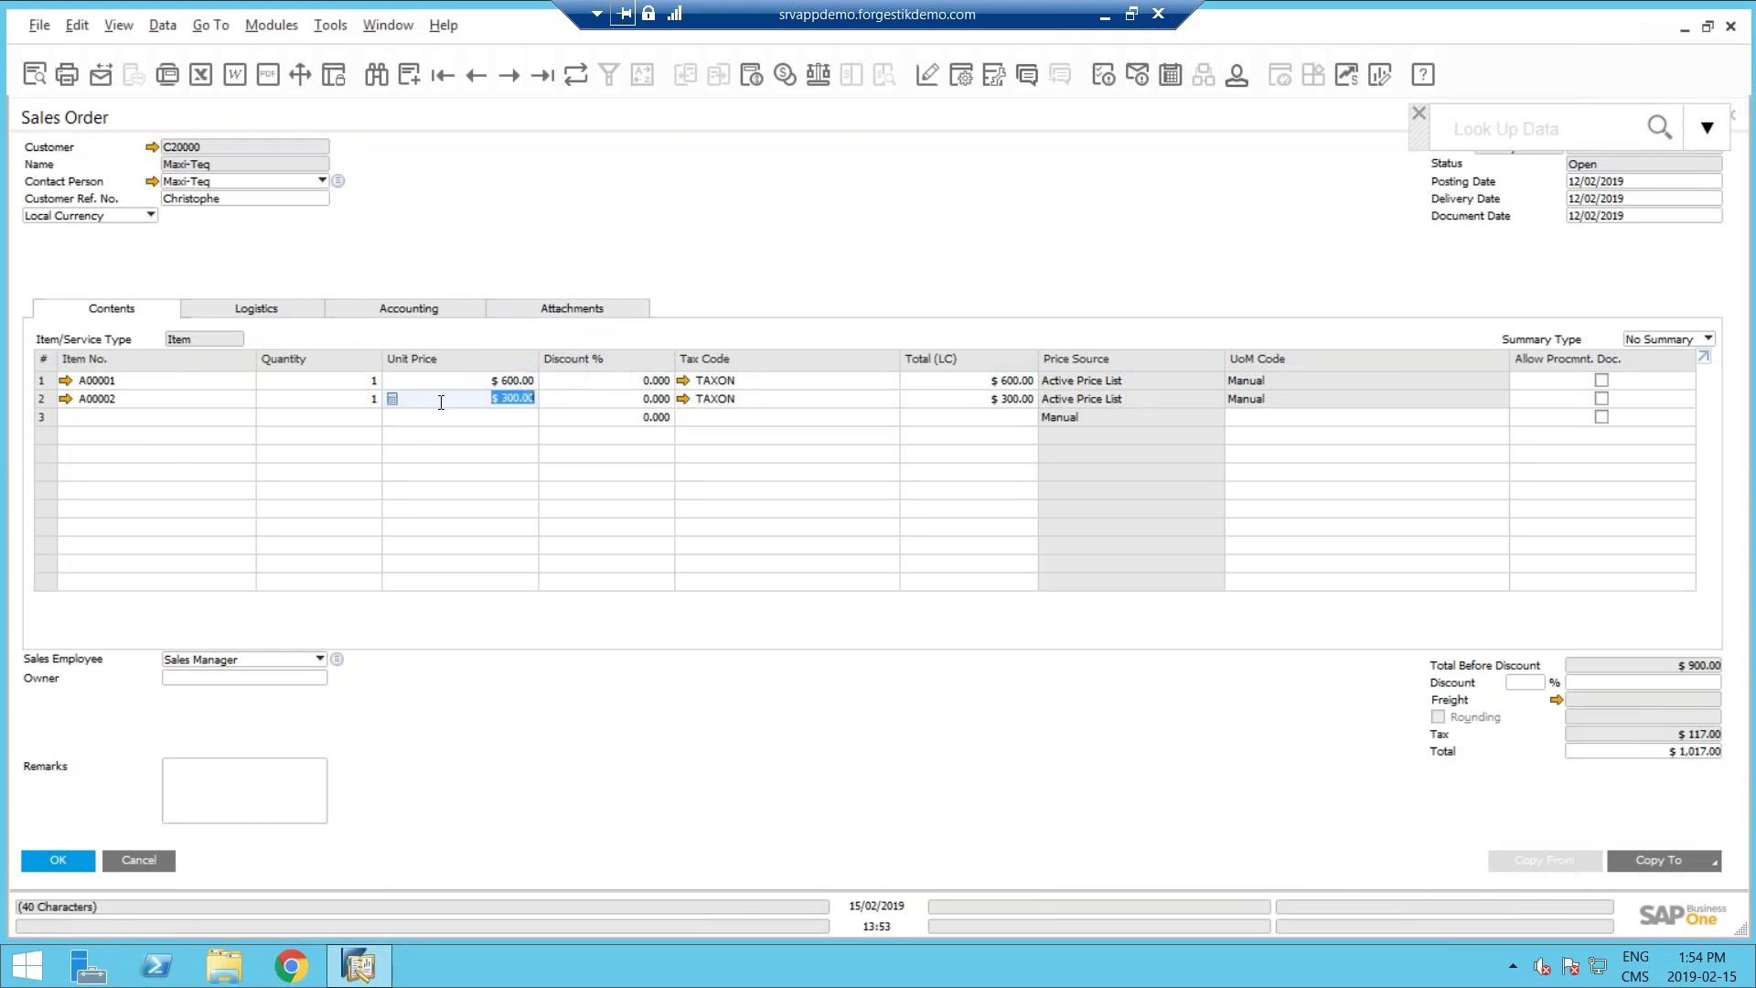
left_click(441, 380)
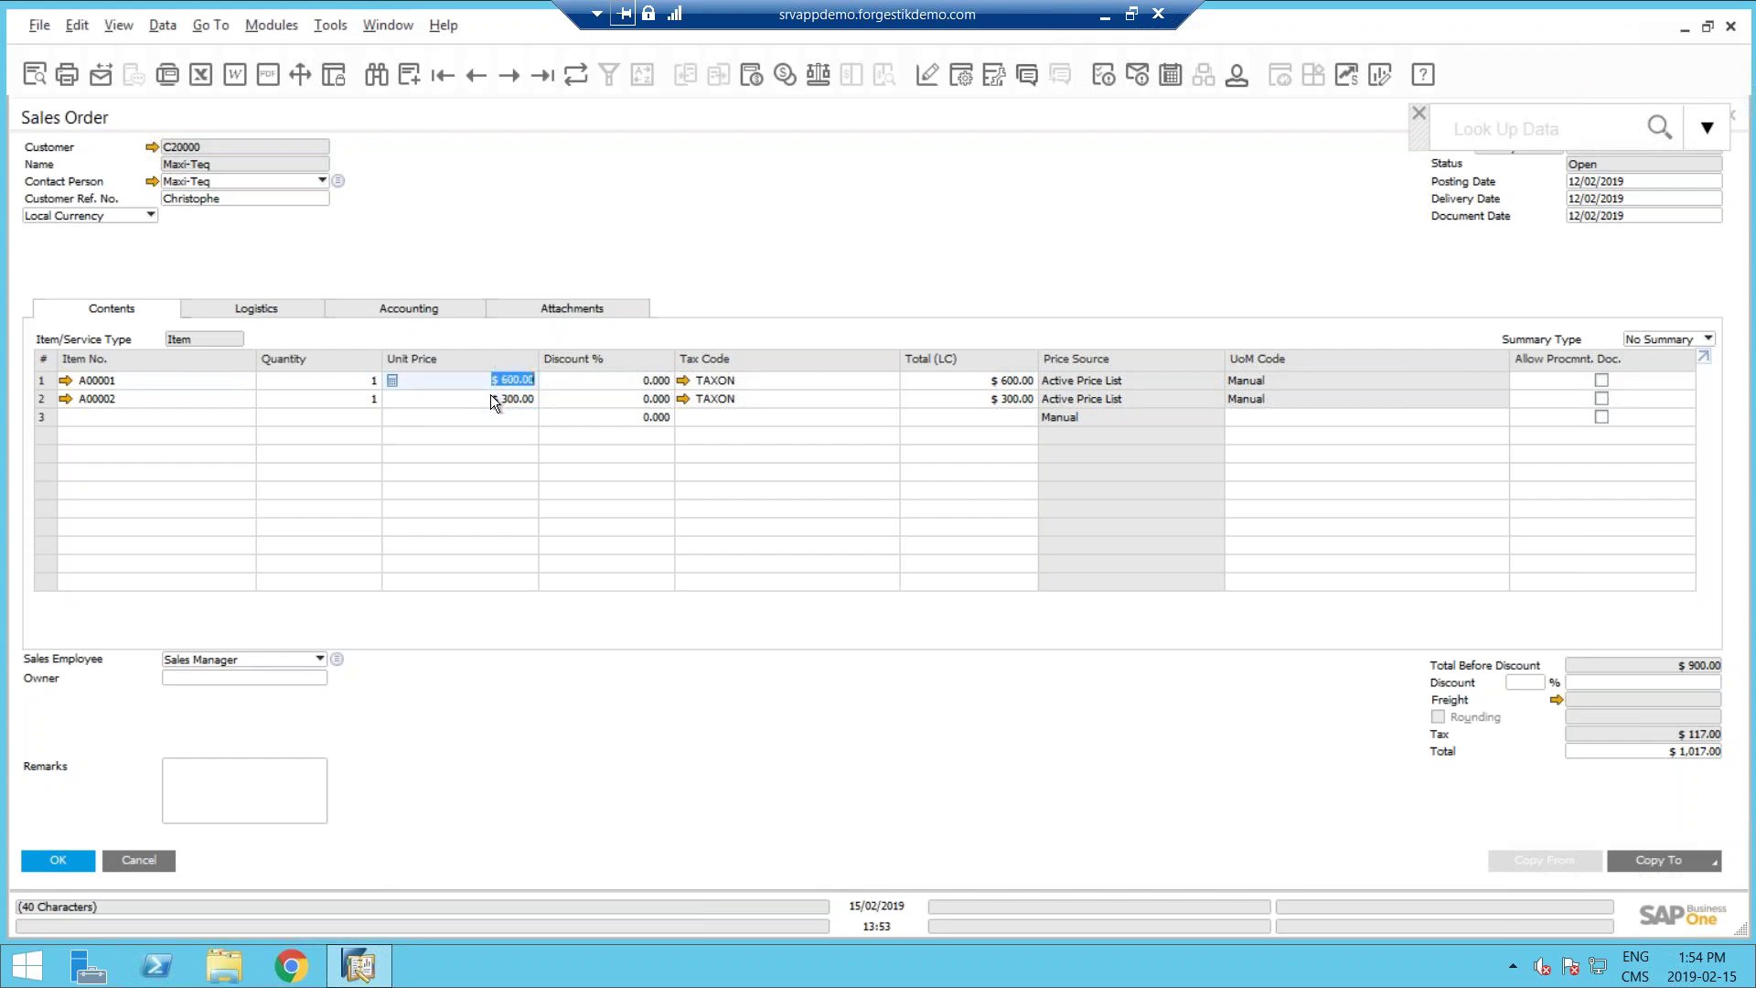
left_click(492, 399)
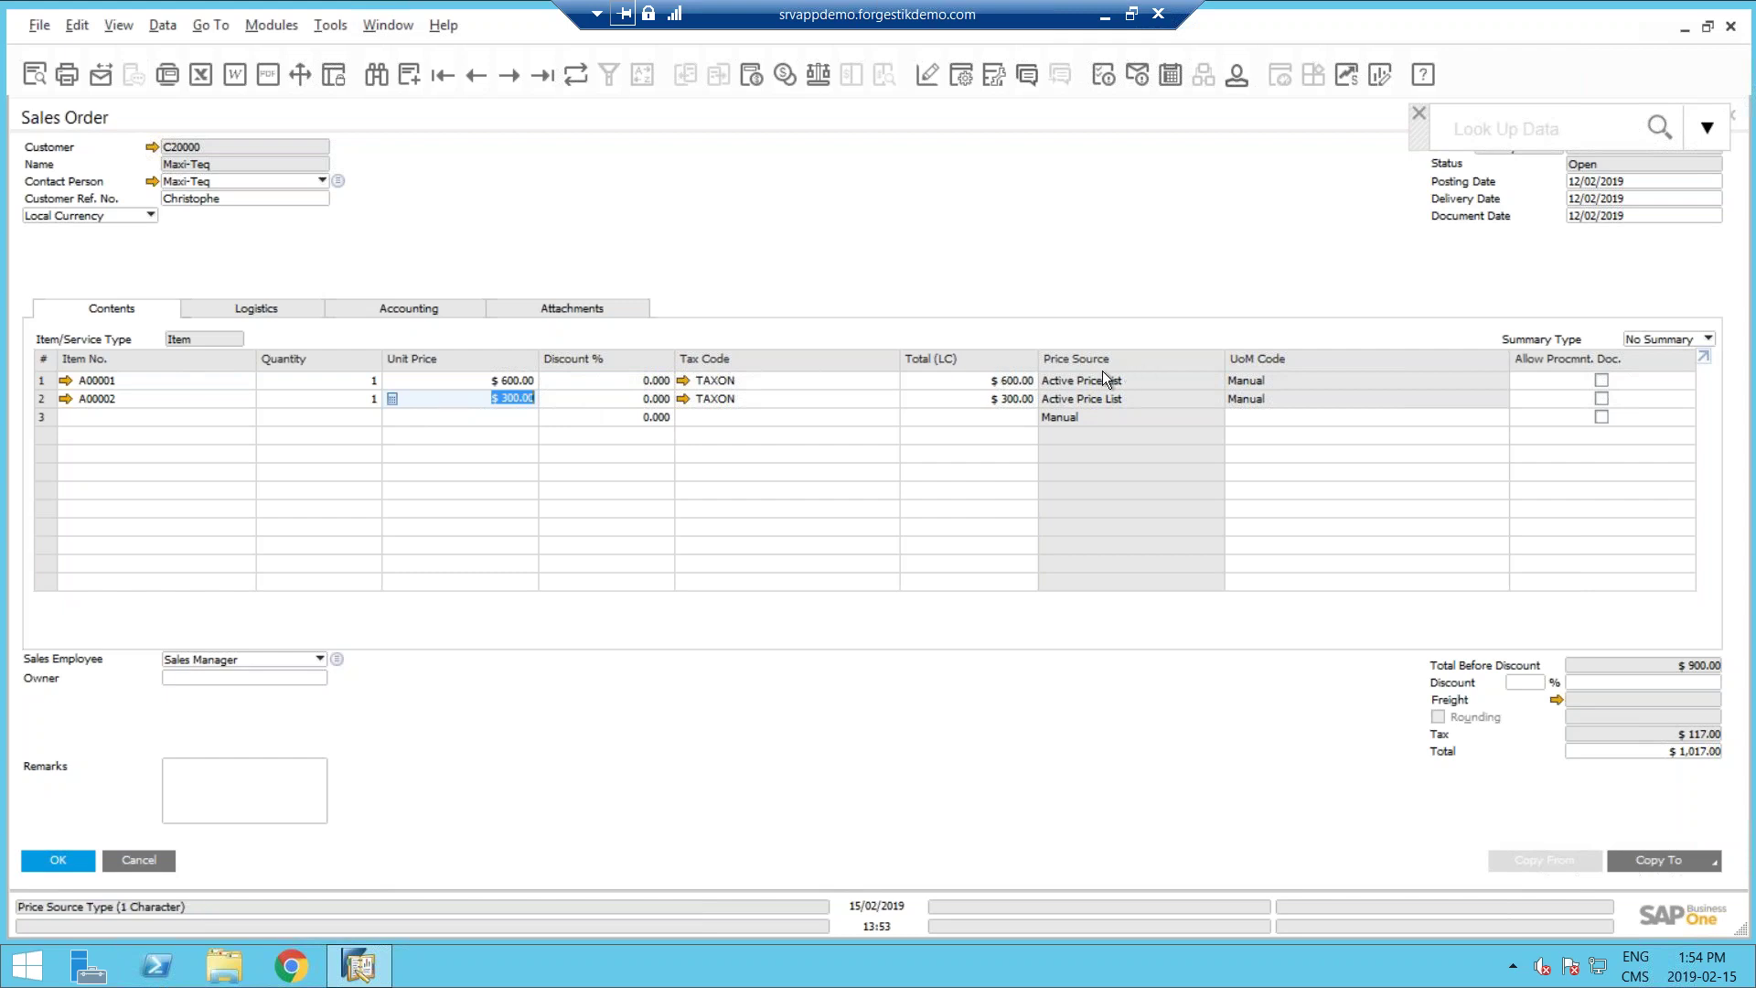
Search the sales order's table format settings for the "price sou" column, and cancel the settings.
left_click(966, 81)
left_click(1242, 241)
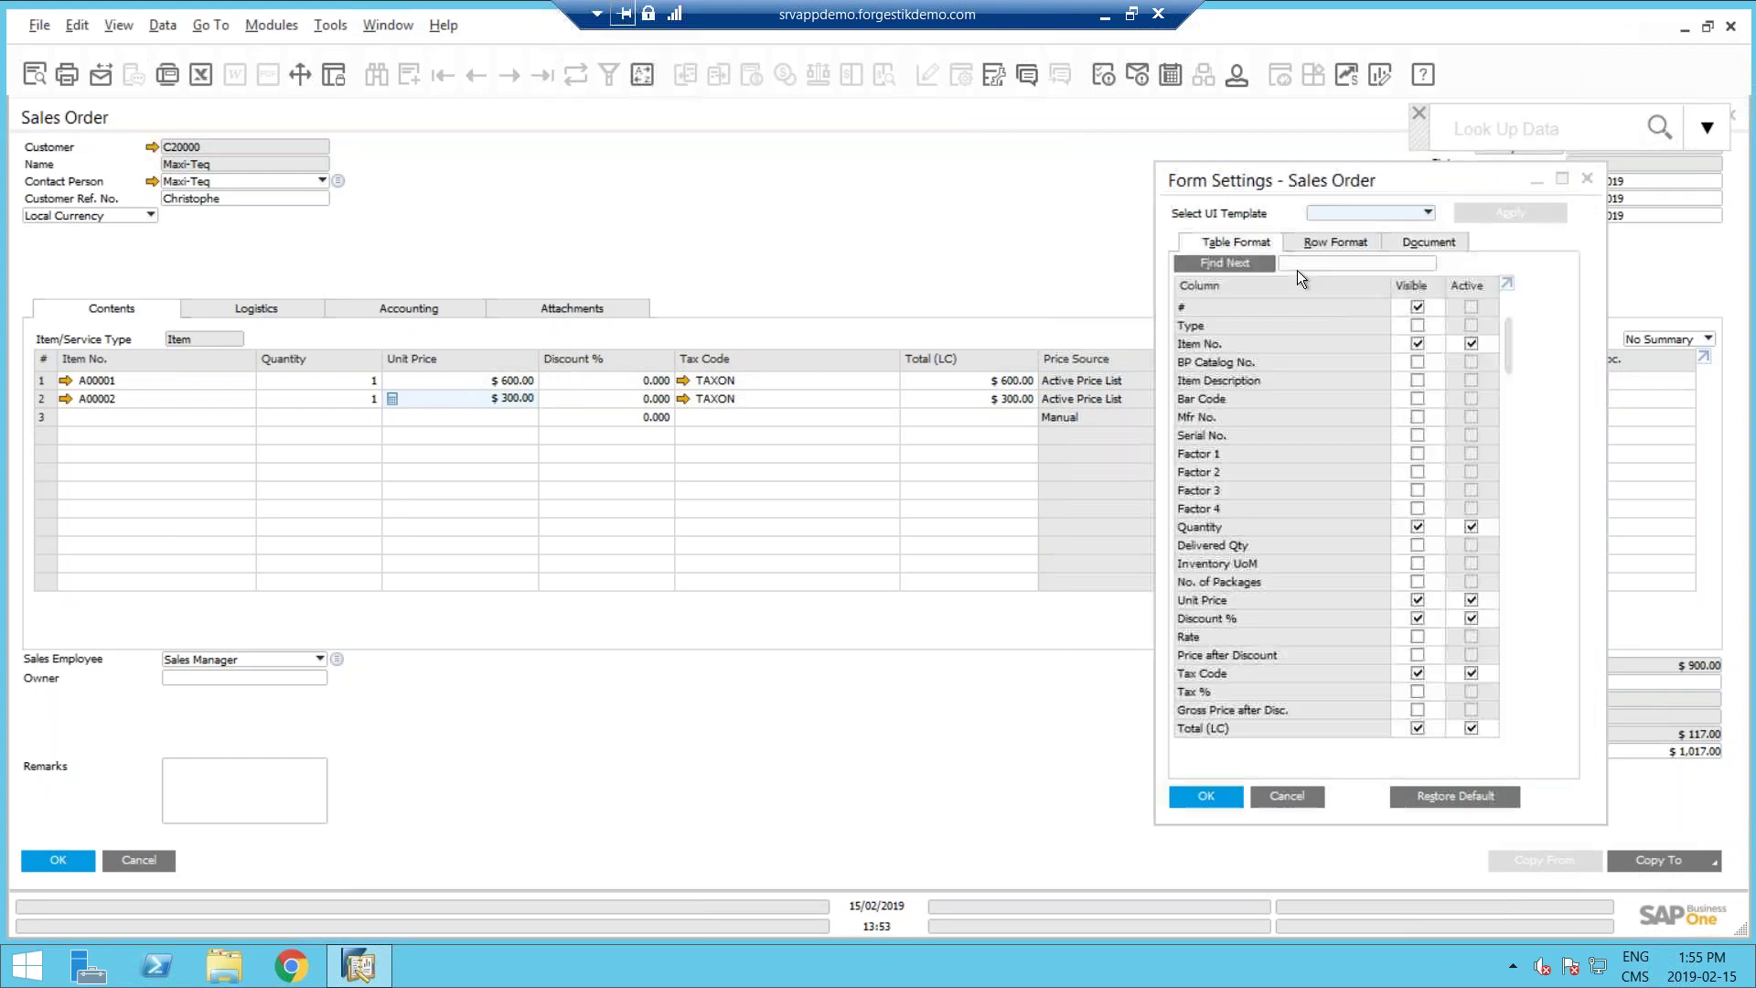
type("pri")
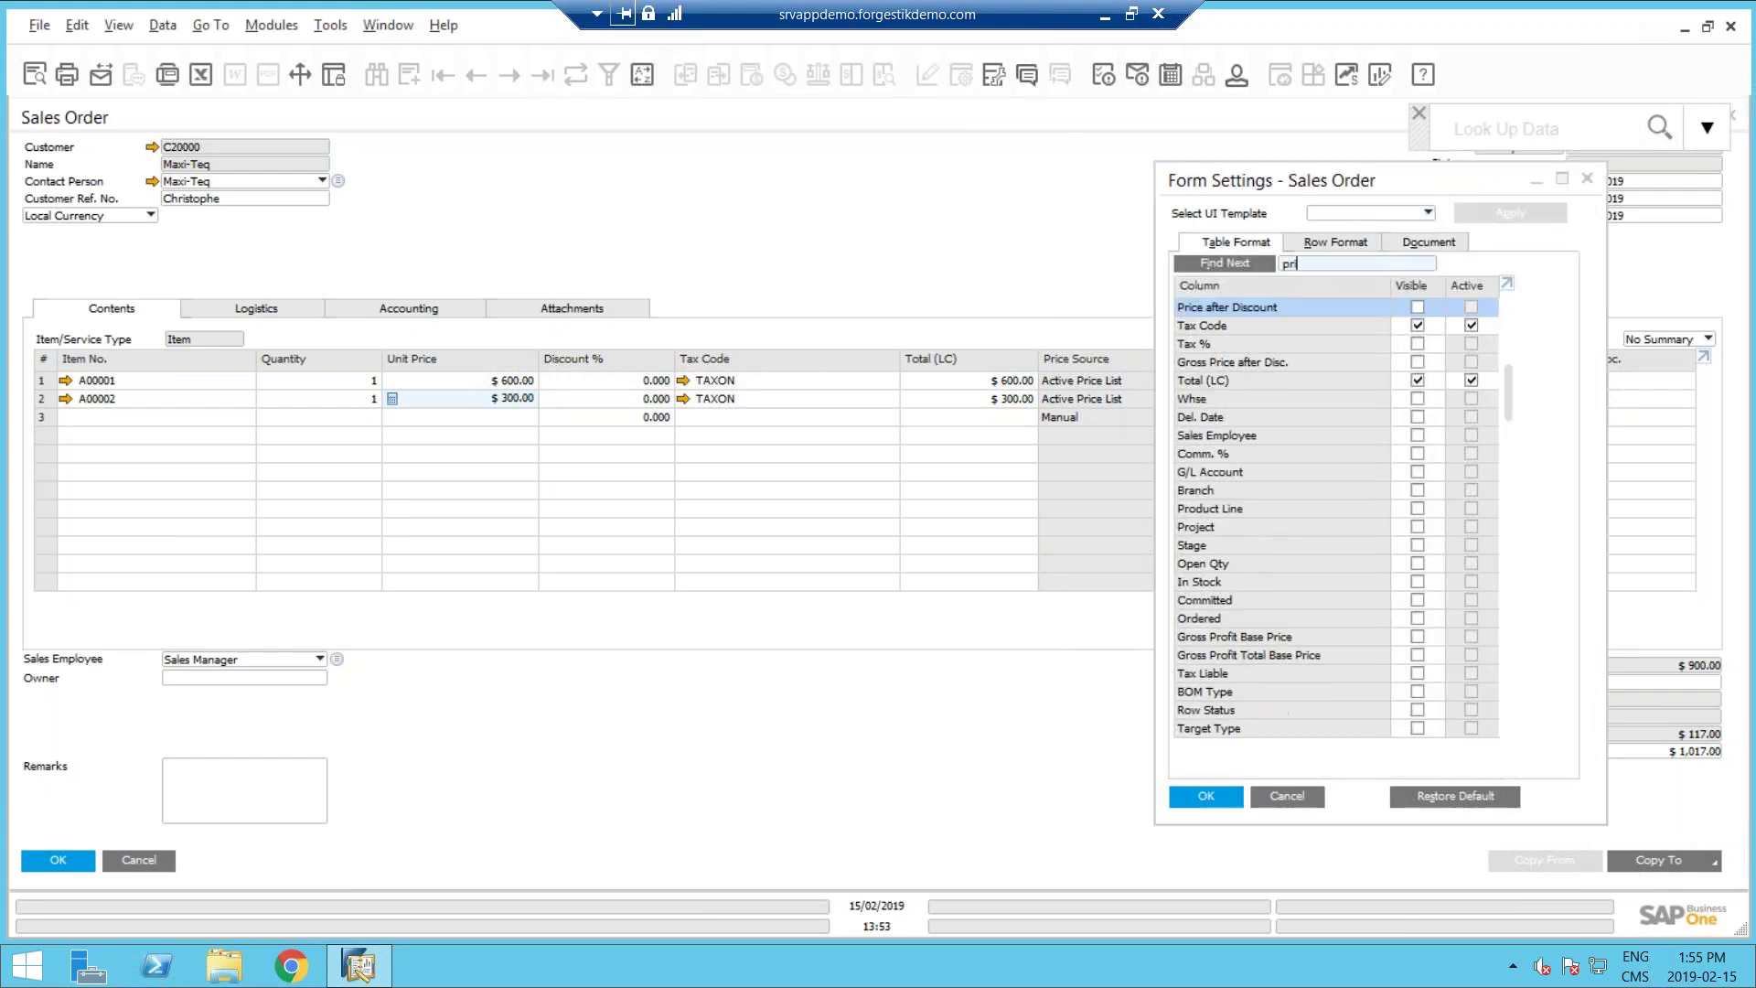
type("c")
key("BackSpace")
key("BackSpace")
key("BackSpace")
key("BackSpace")
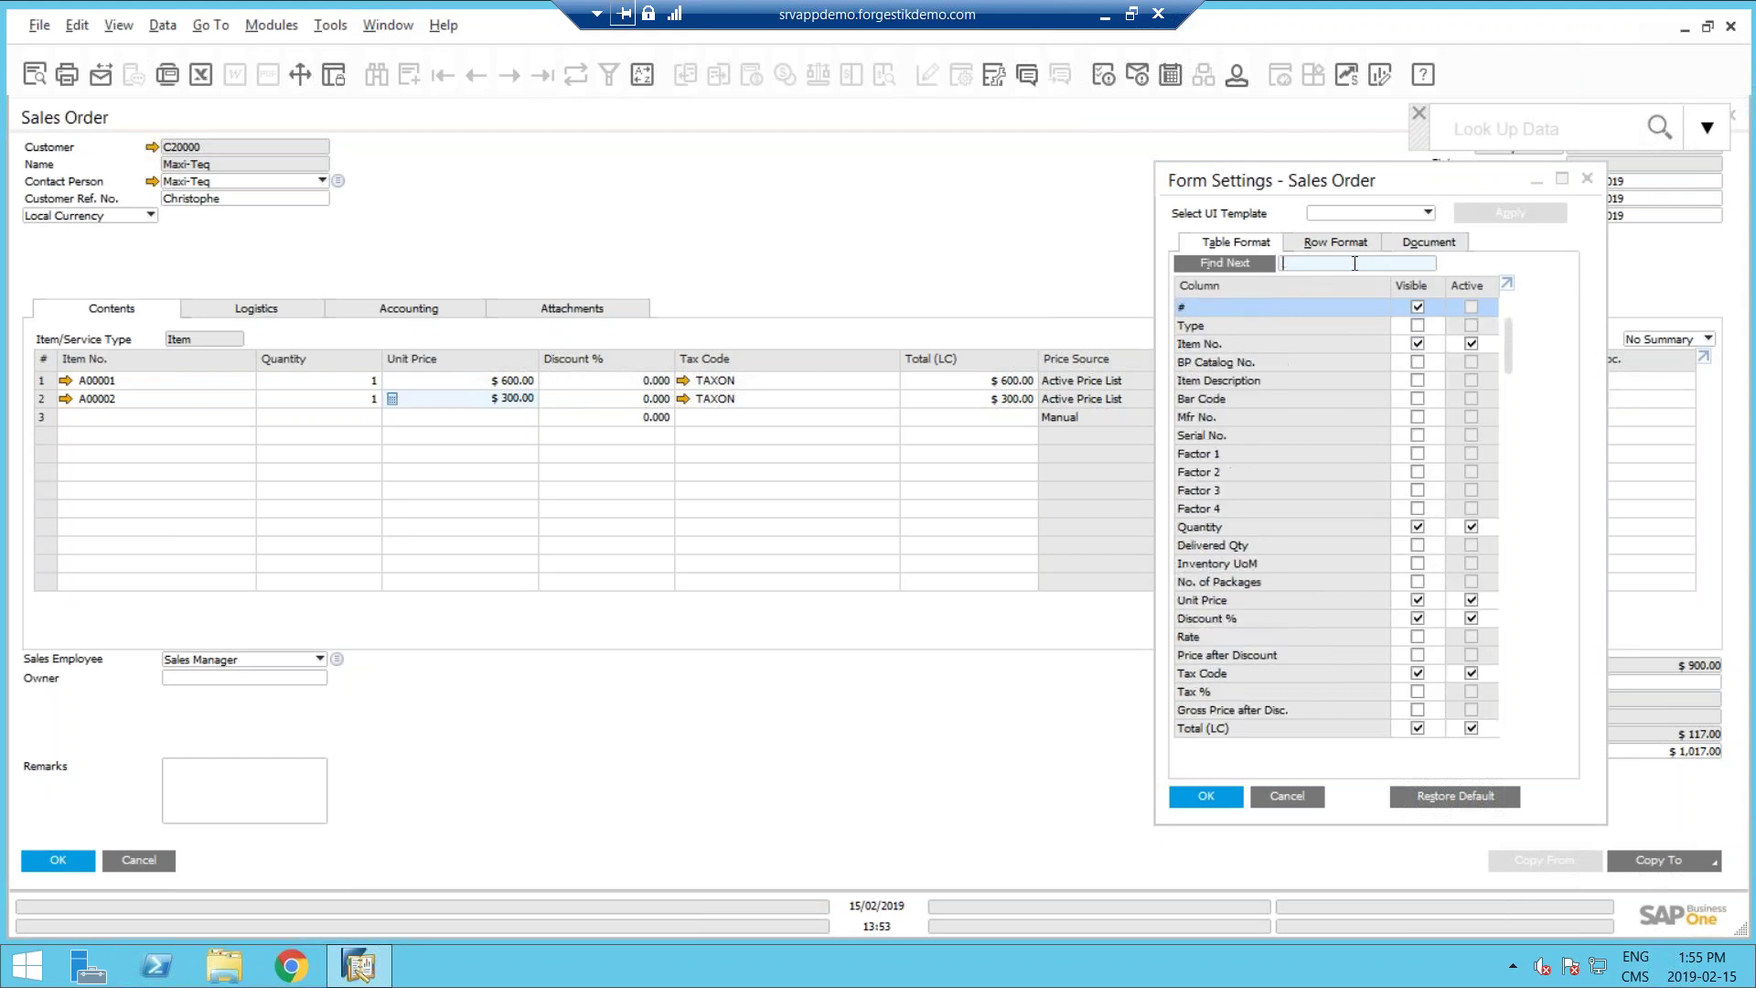
type("price sou")
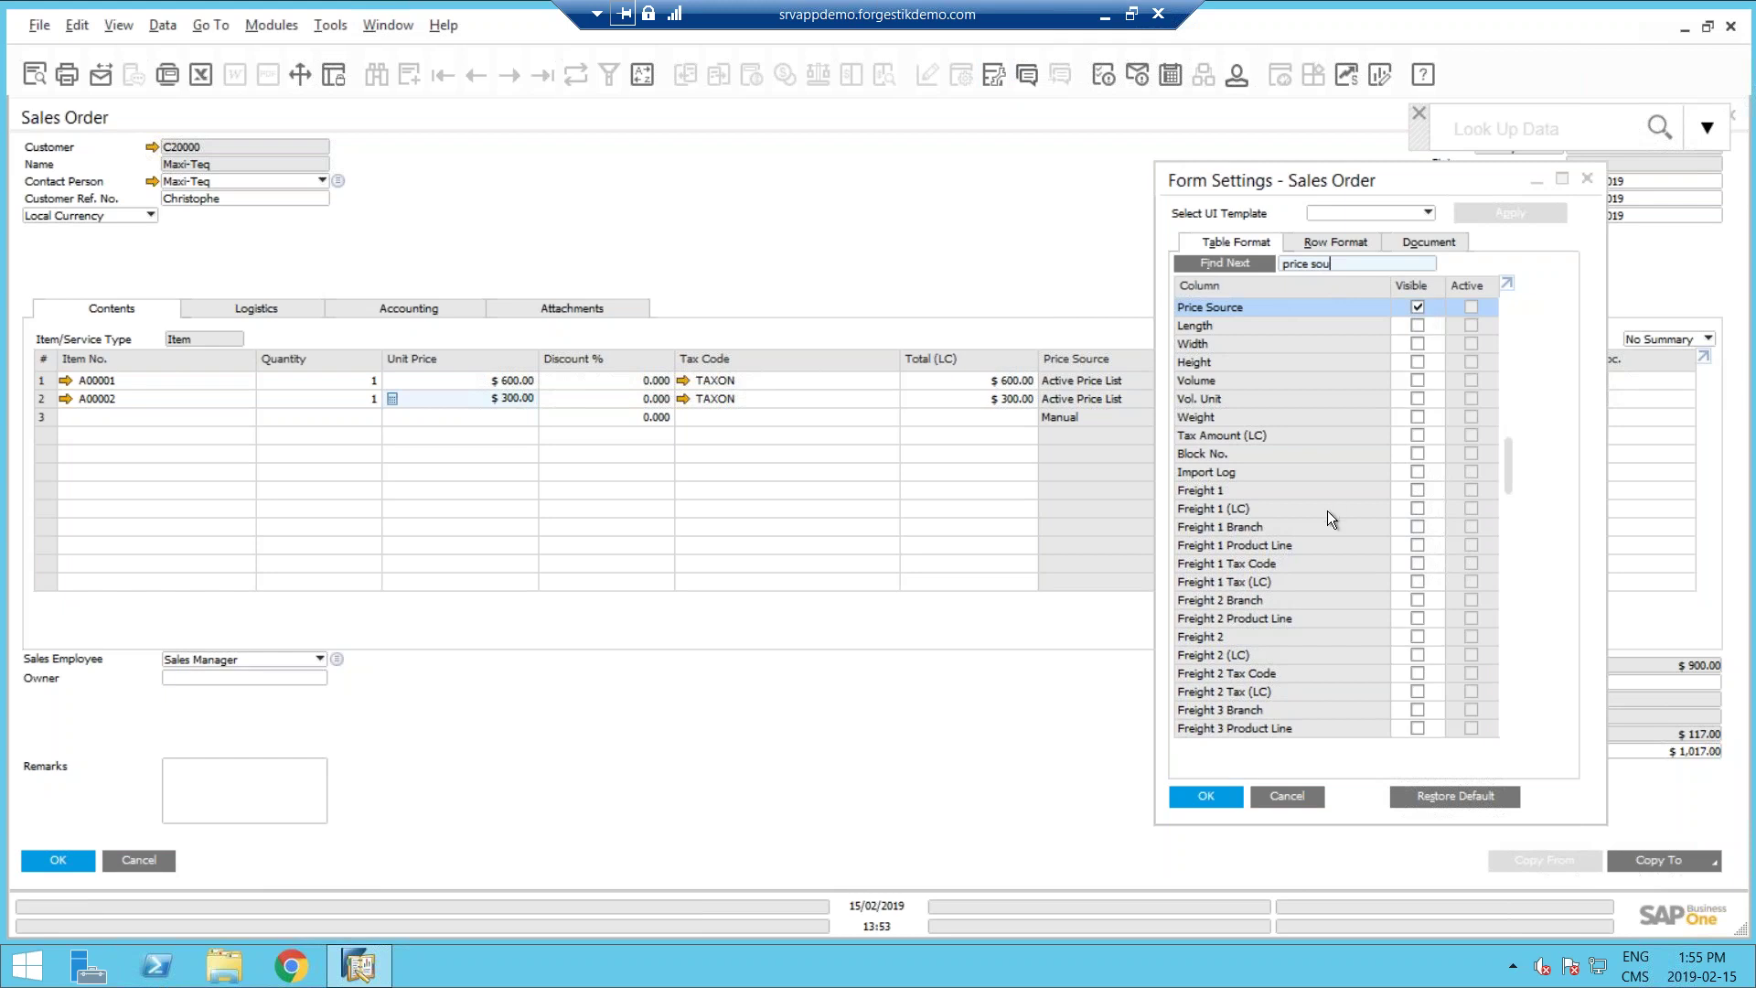
left_click(1293, 794)
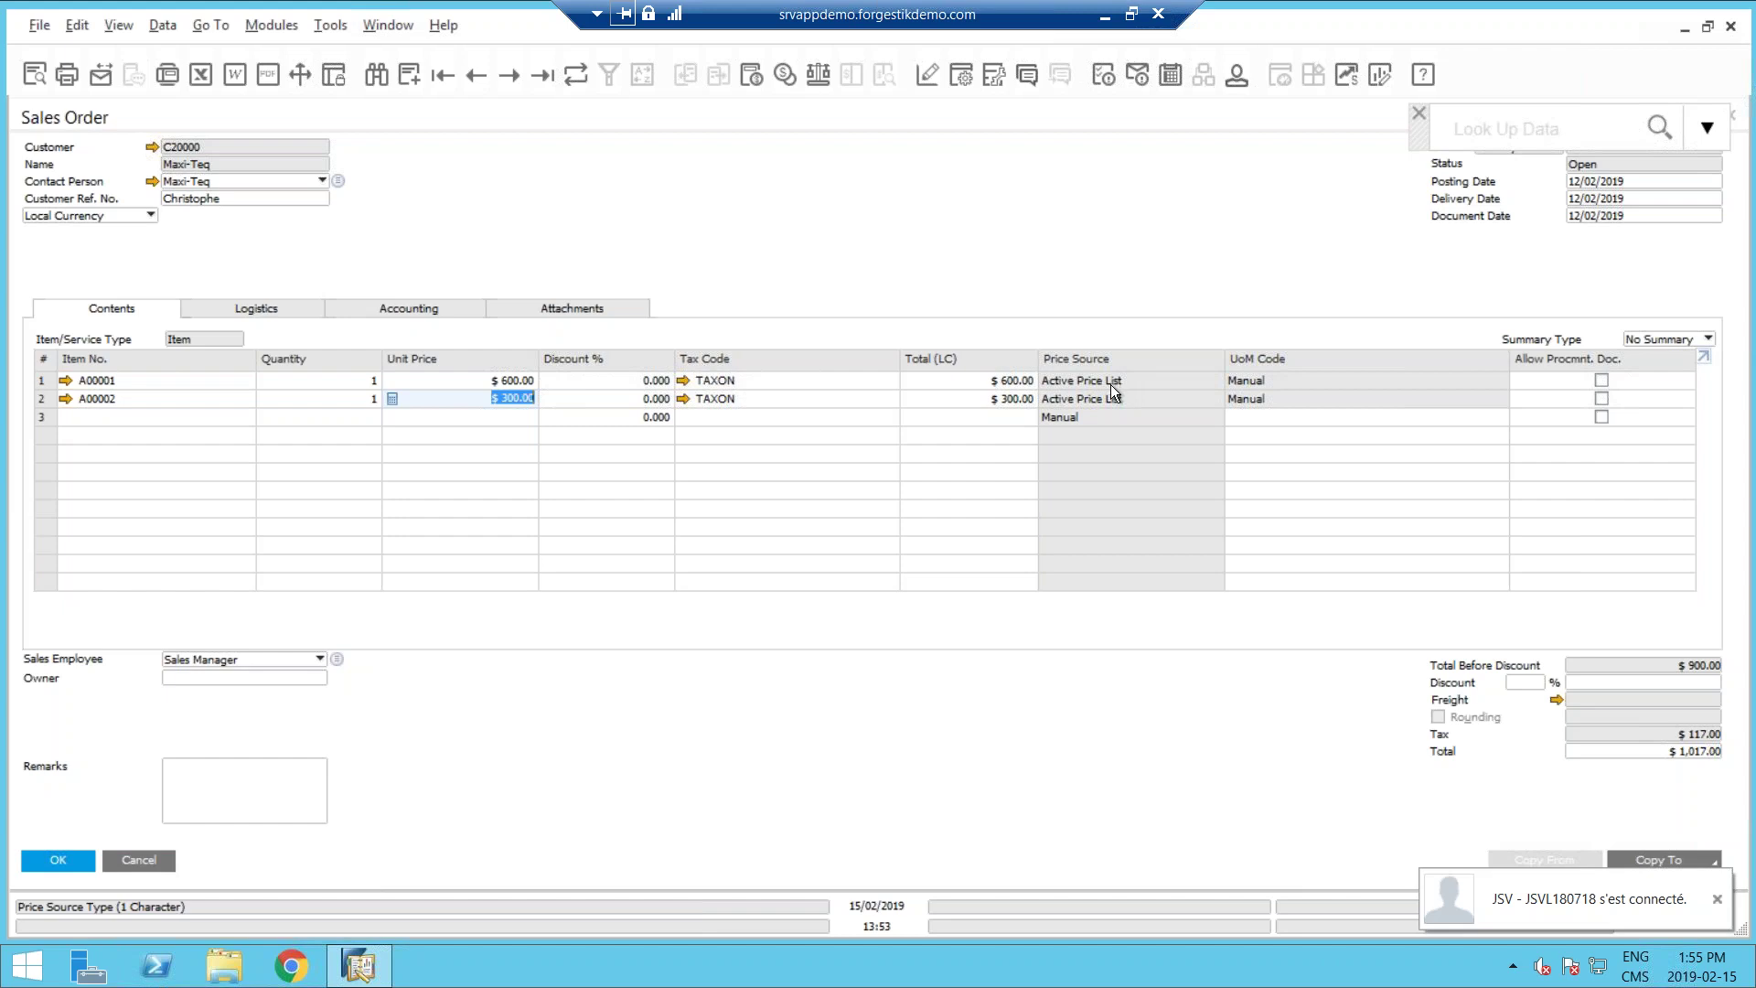
View the Last Prices Report for item A00001, examine its past orders, invoices and deliveries, and close the report.
right_click(436, 381)
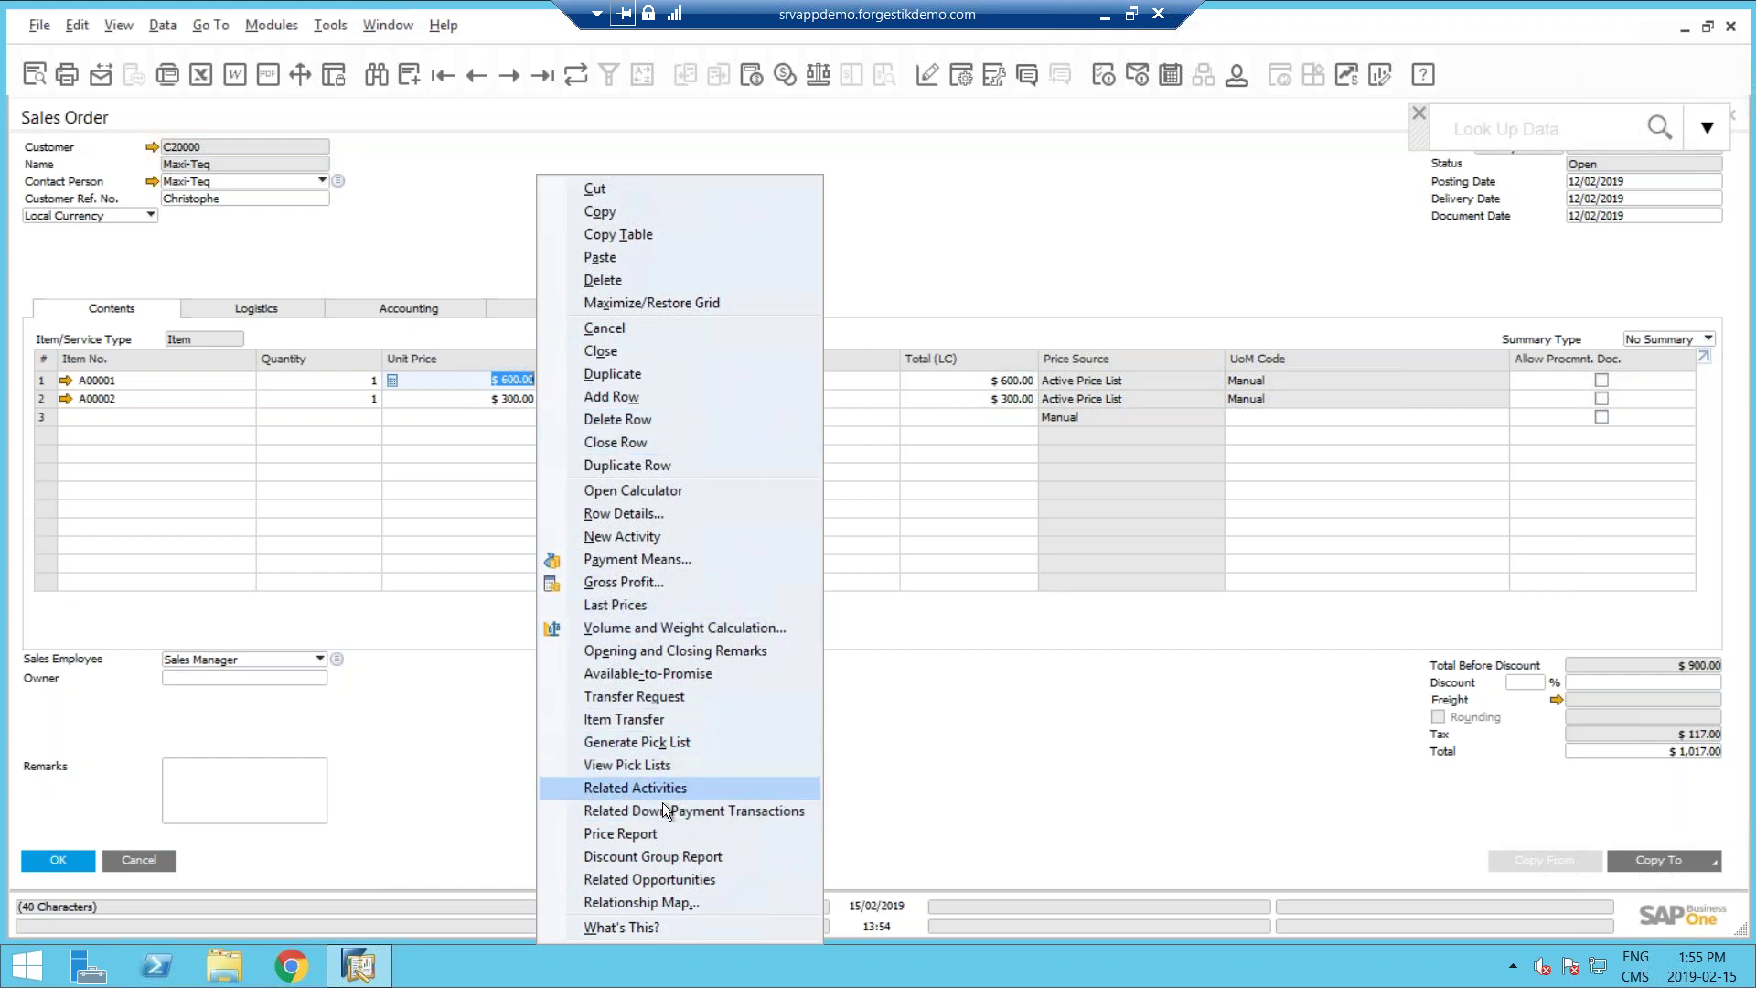
left_click(640, 606)
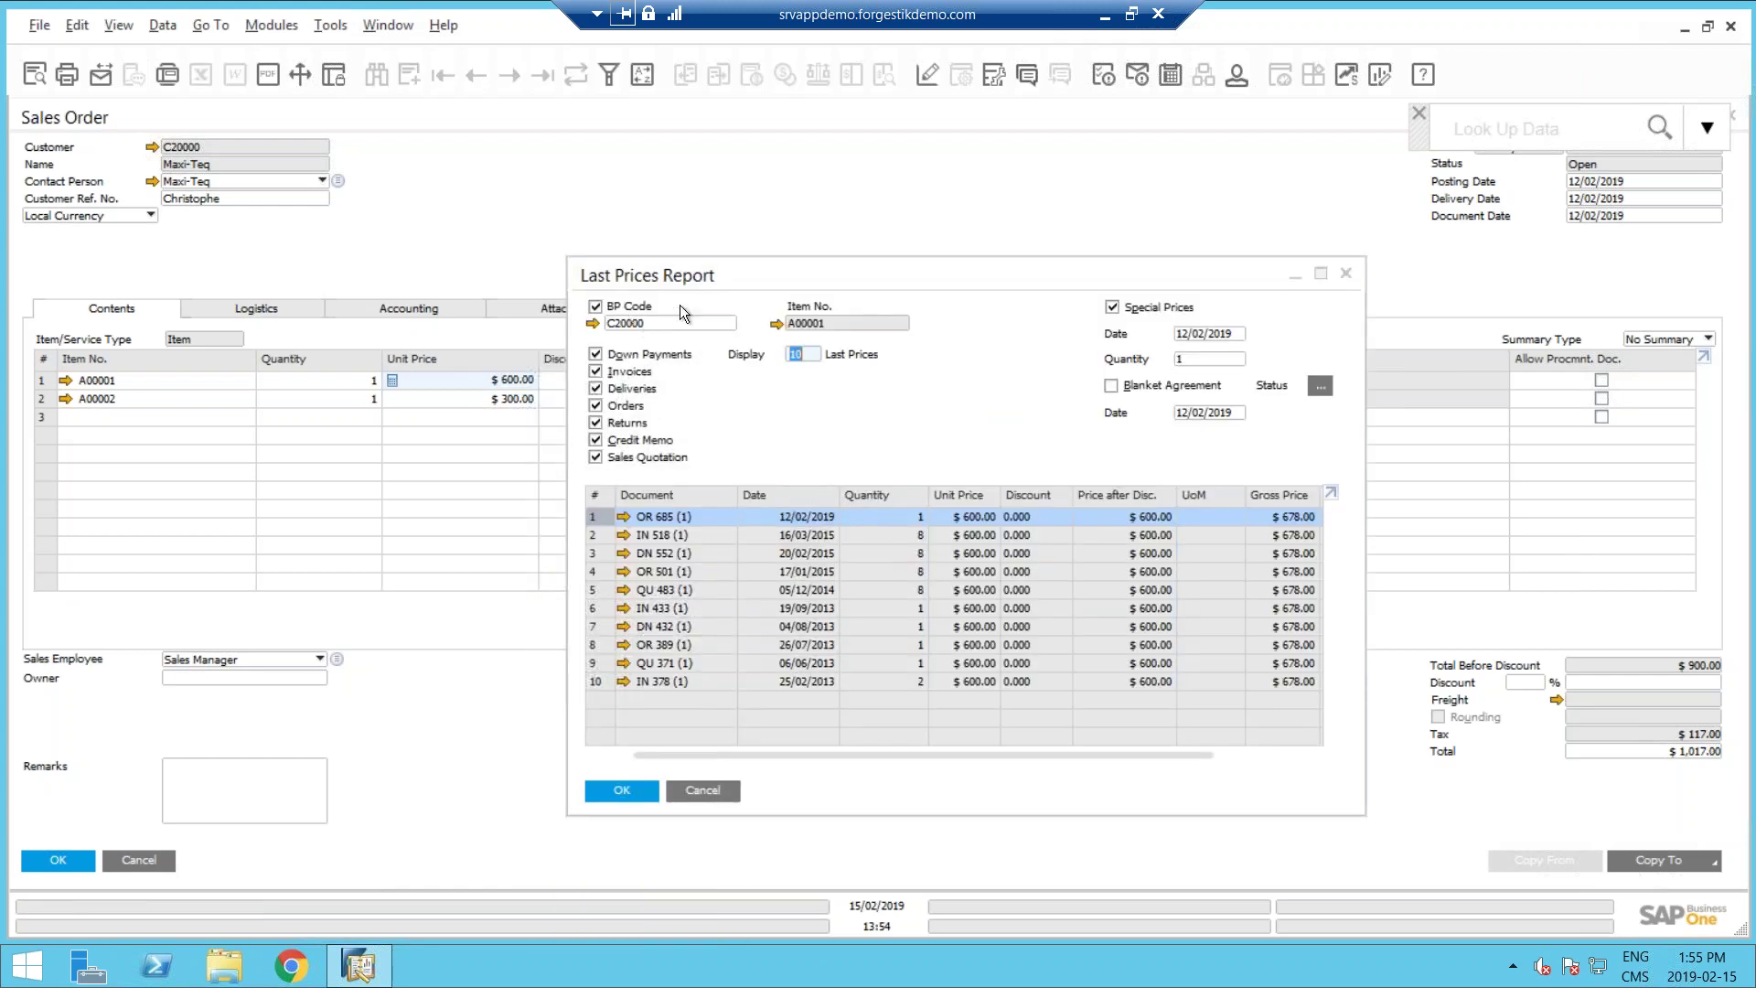
left_click(899, 547)
left_click(895, 531)
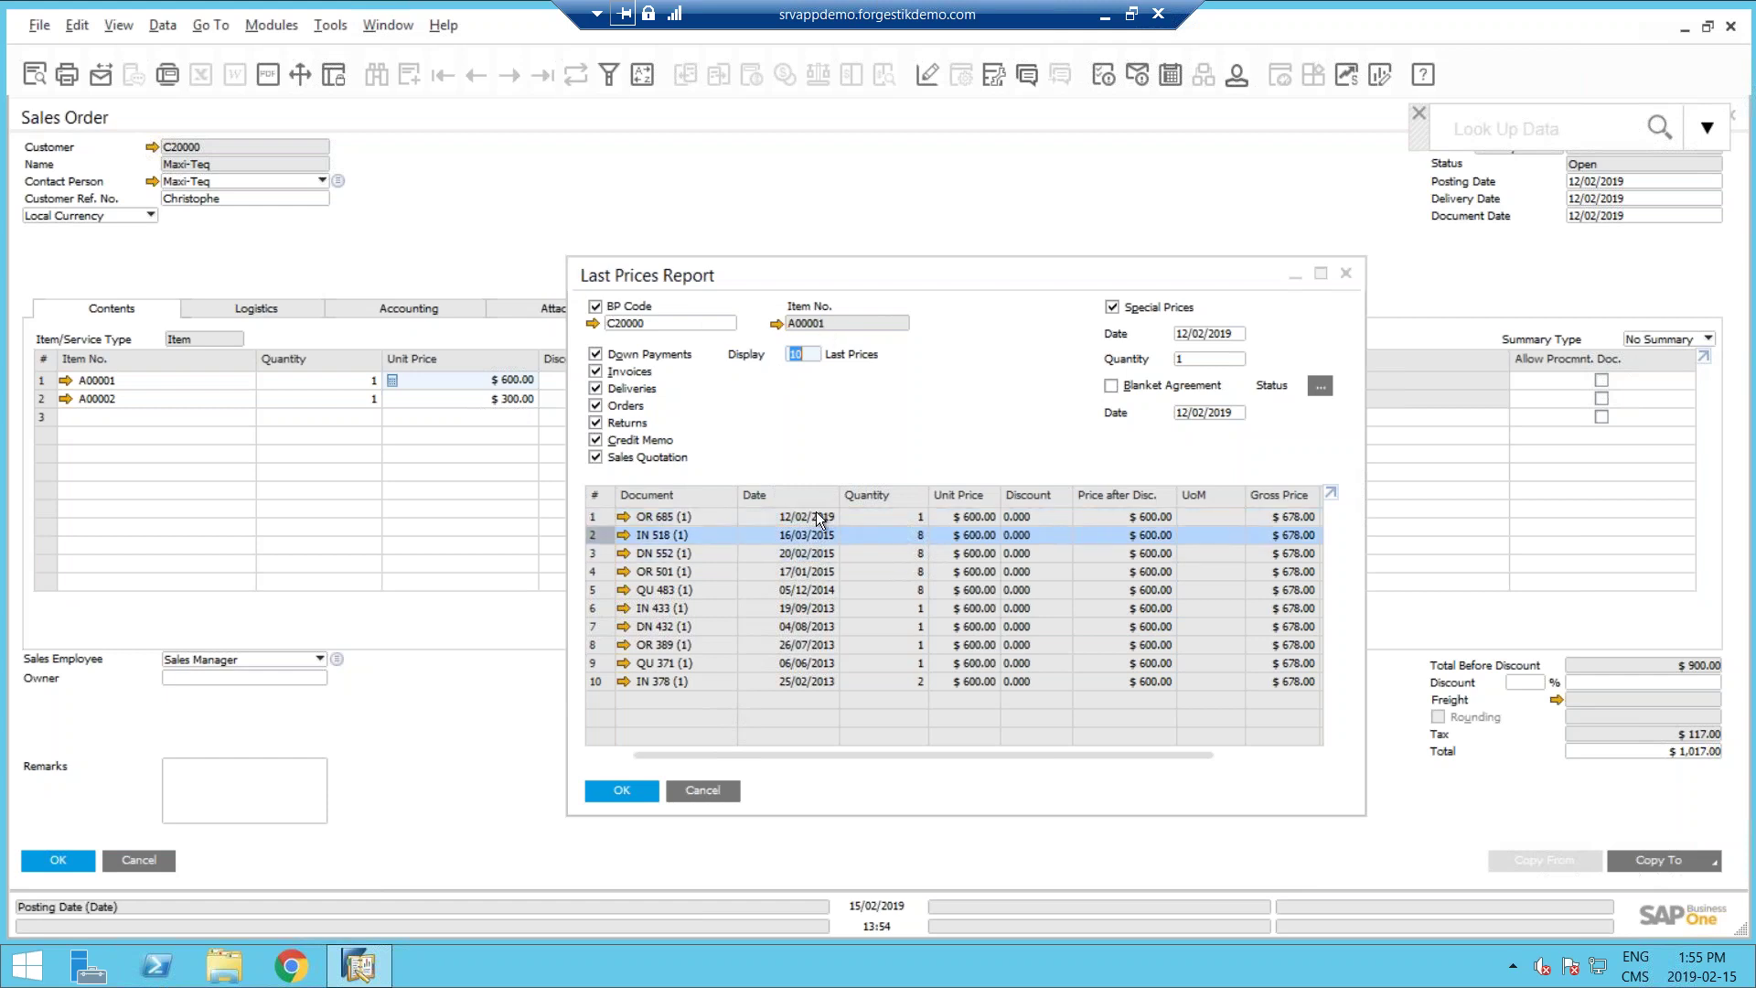
left_click(796, 520)
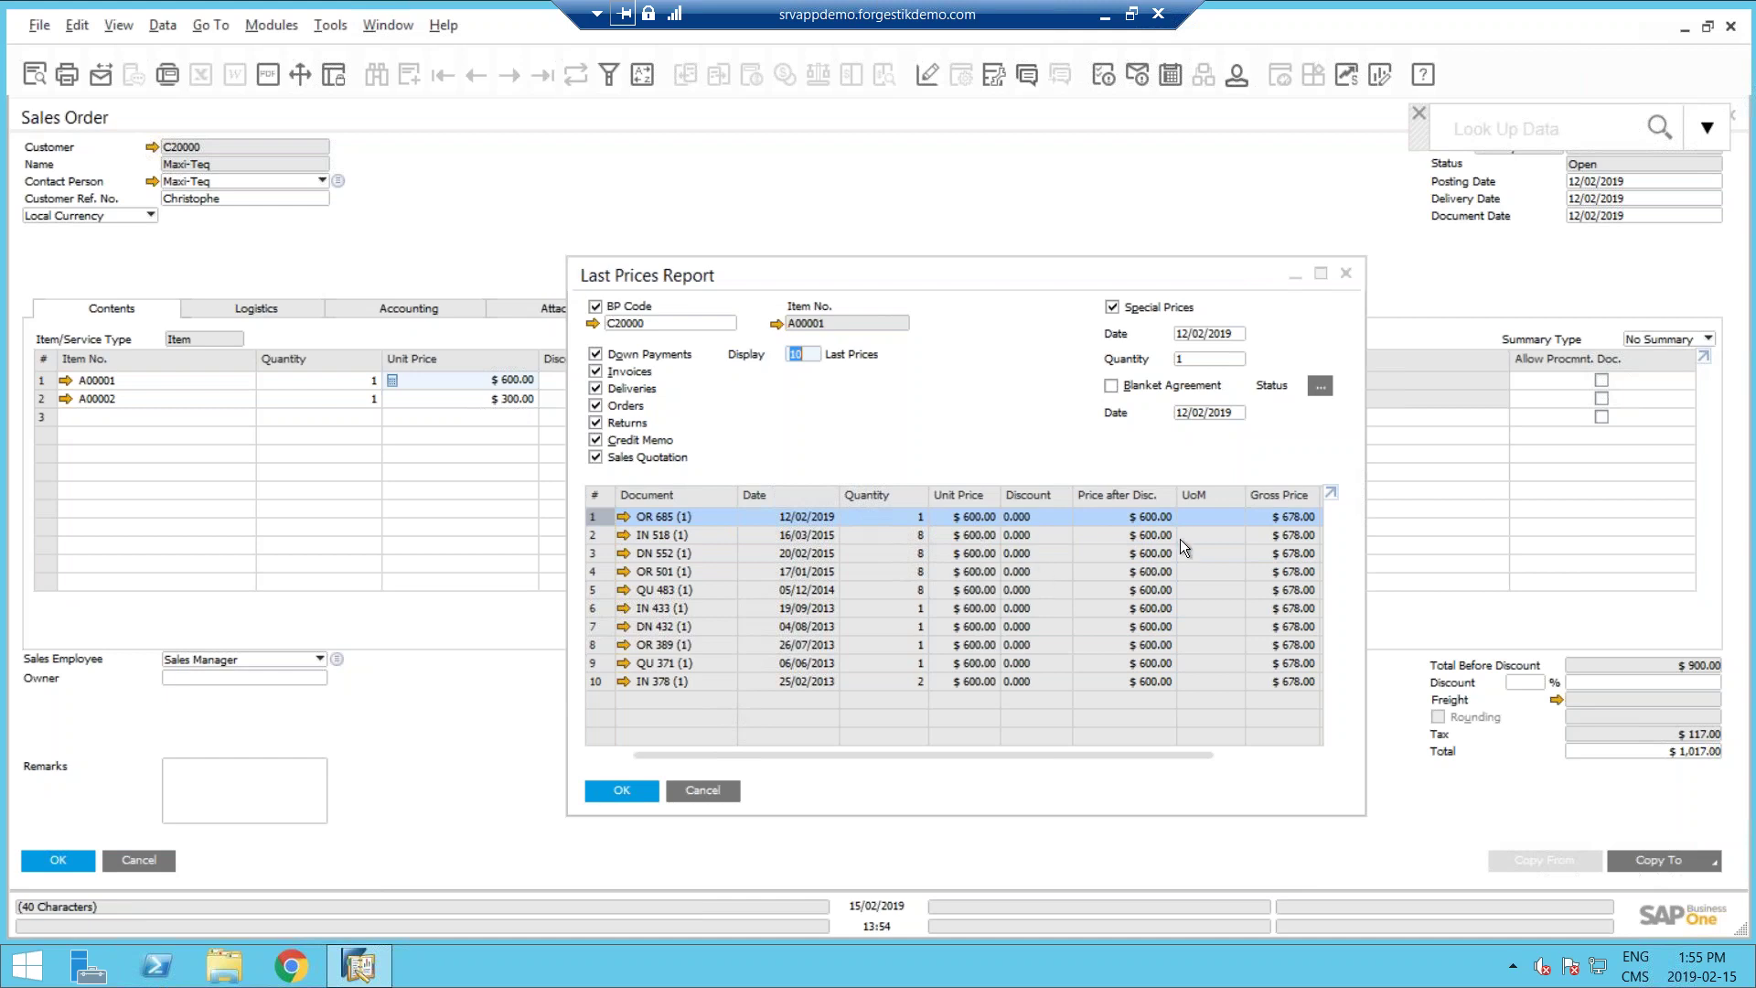
left_click(661, 682)
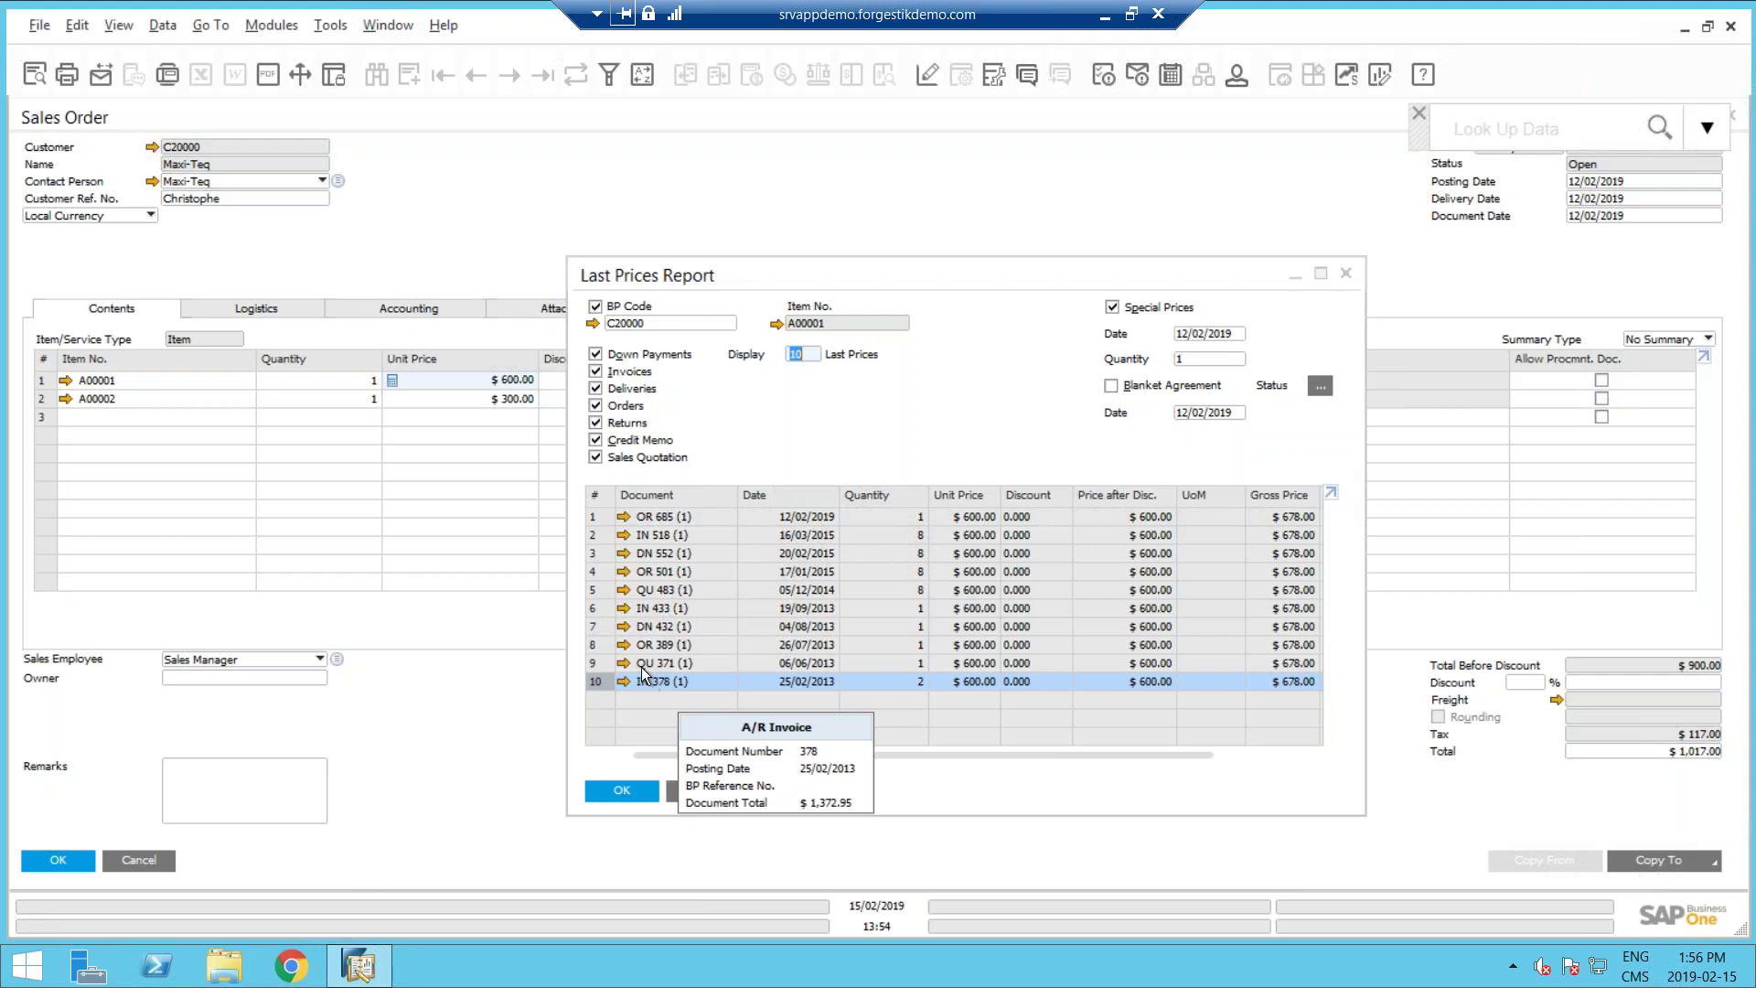
left_click(679, 516)
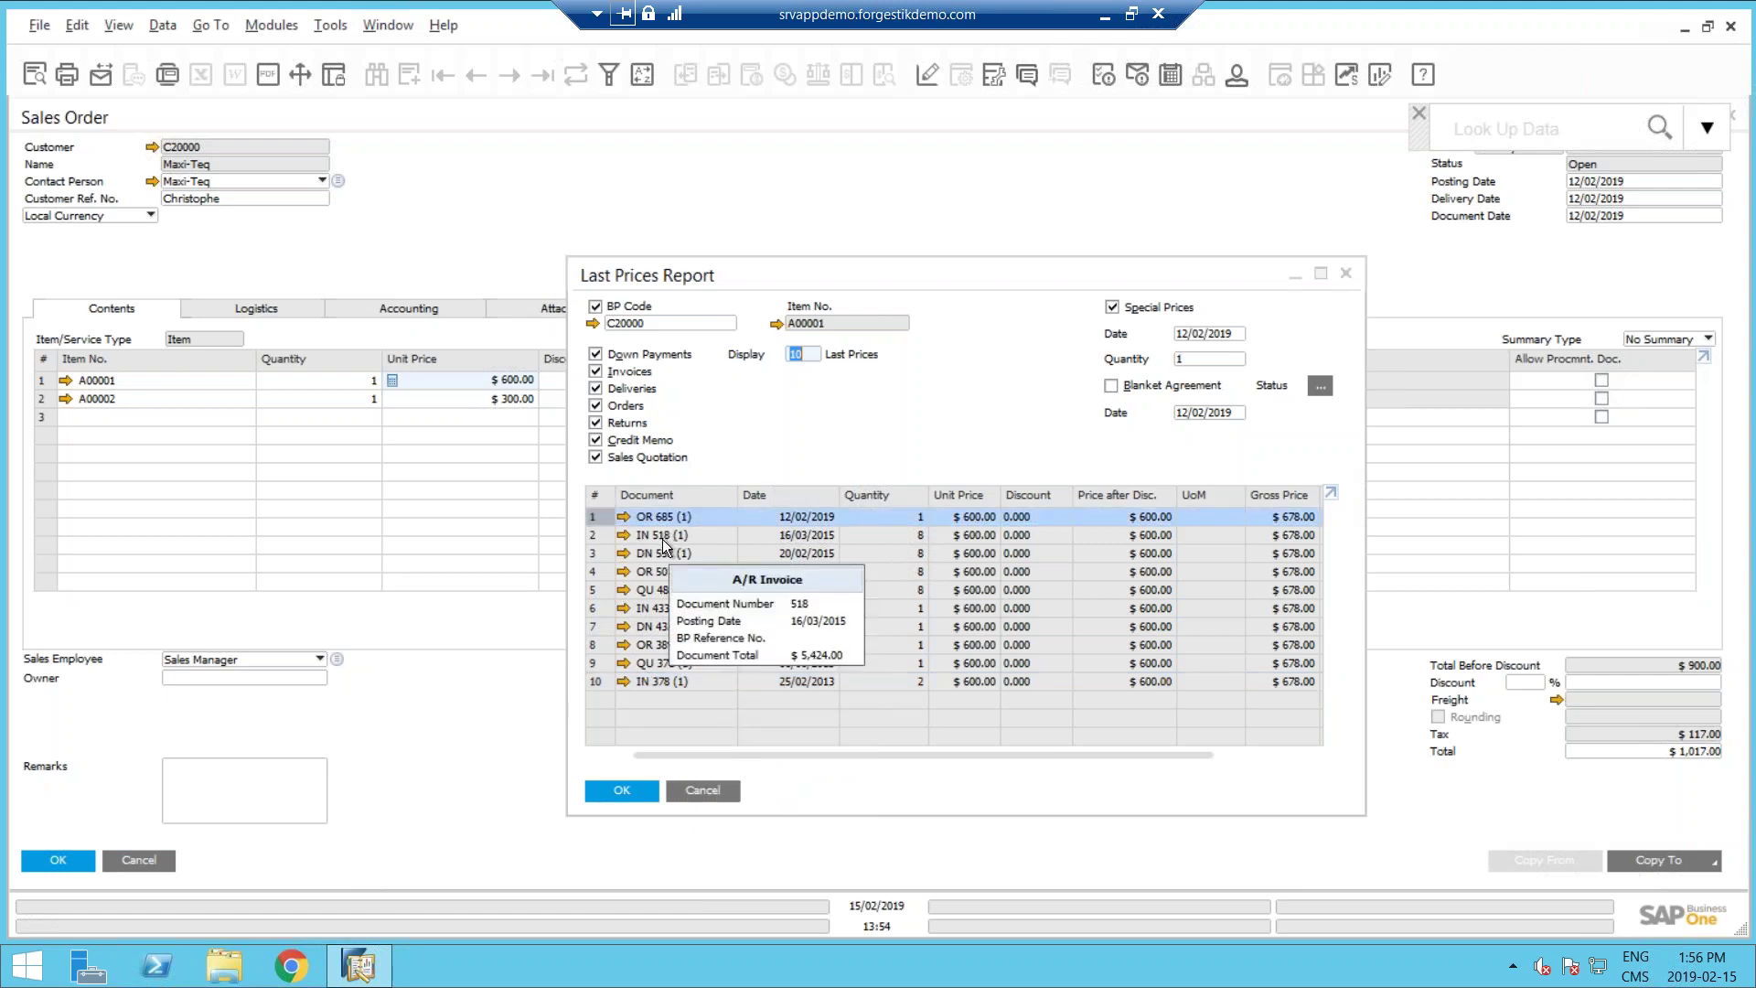
mouse_move(658, 560)
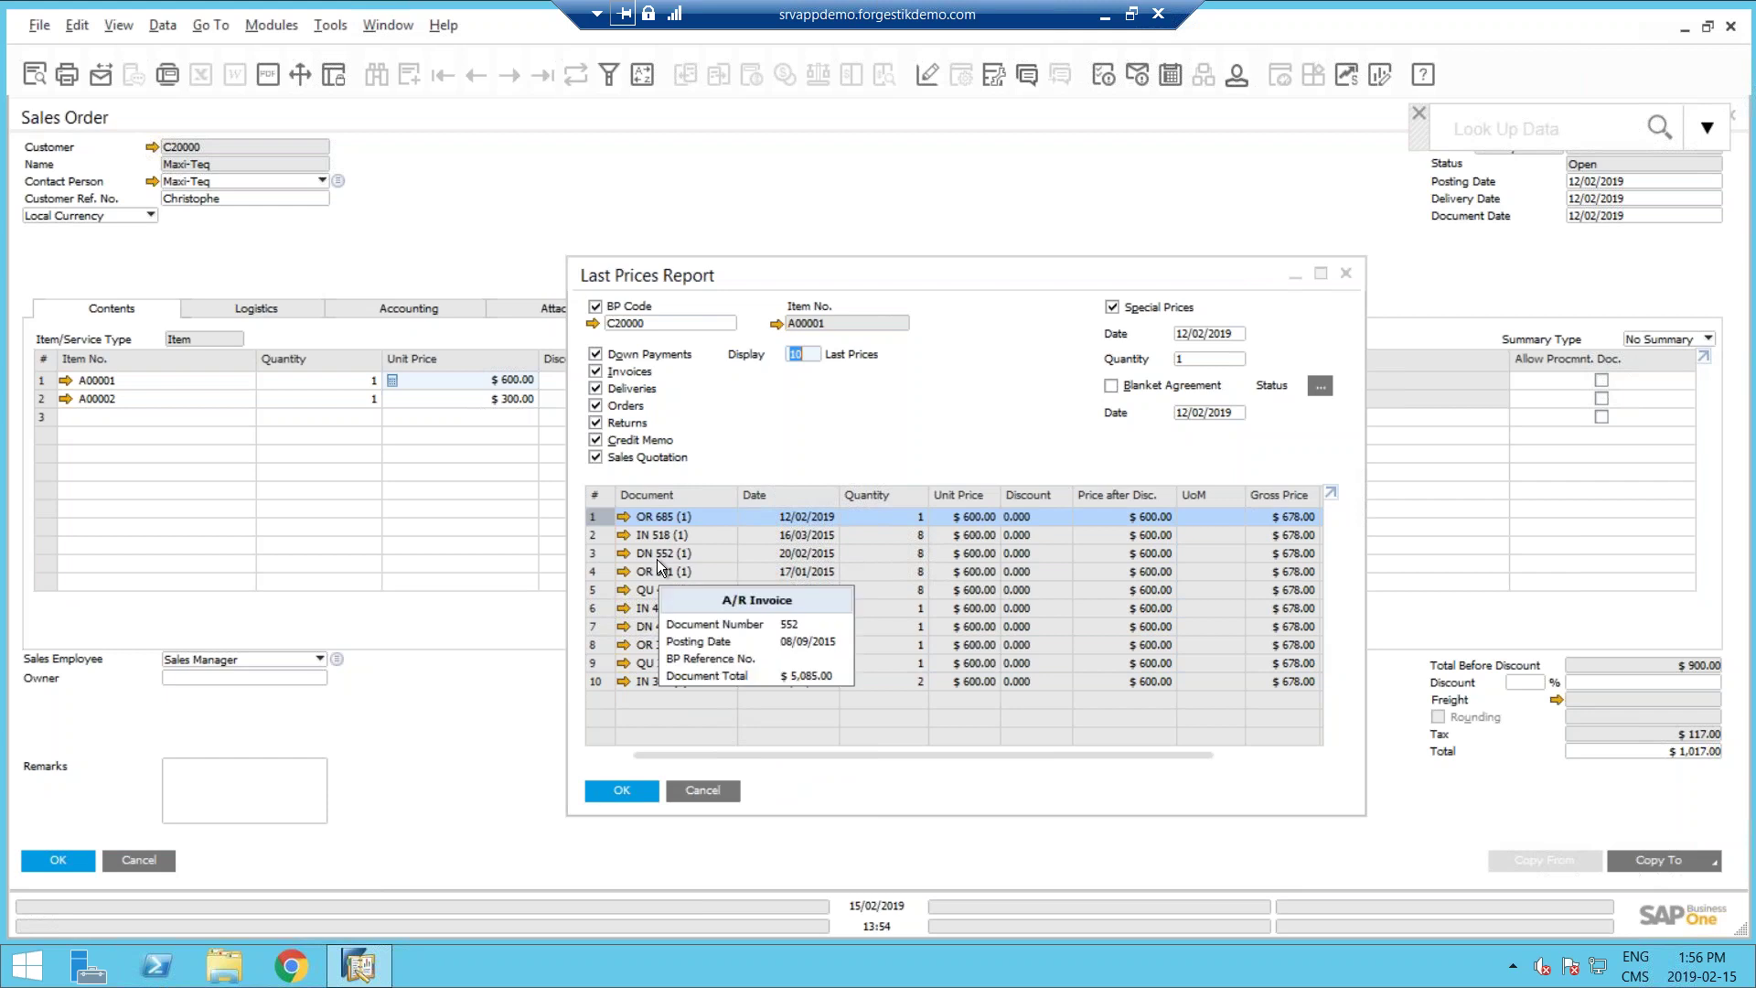
left_click(710, 789)
Open the Available-to-Promise report from the quantity of item A00001 on the sales order.
left_click(299, 382)
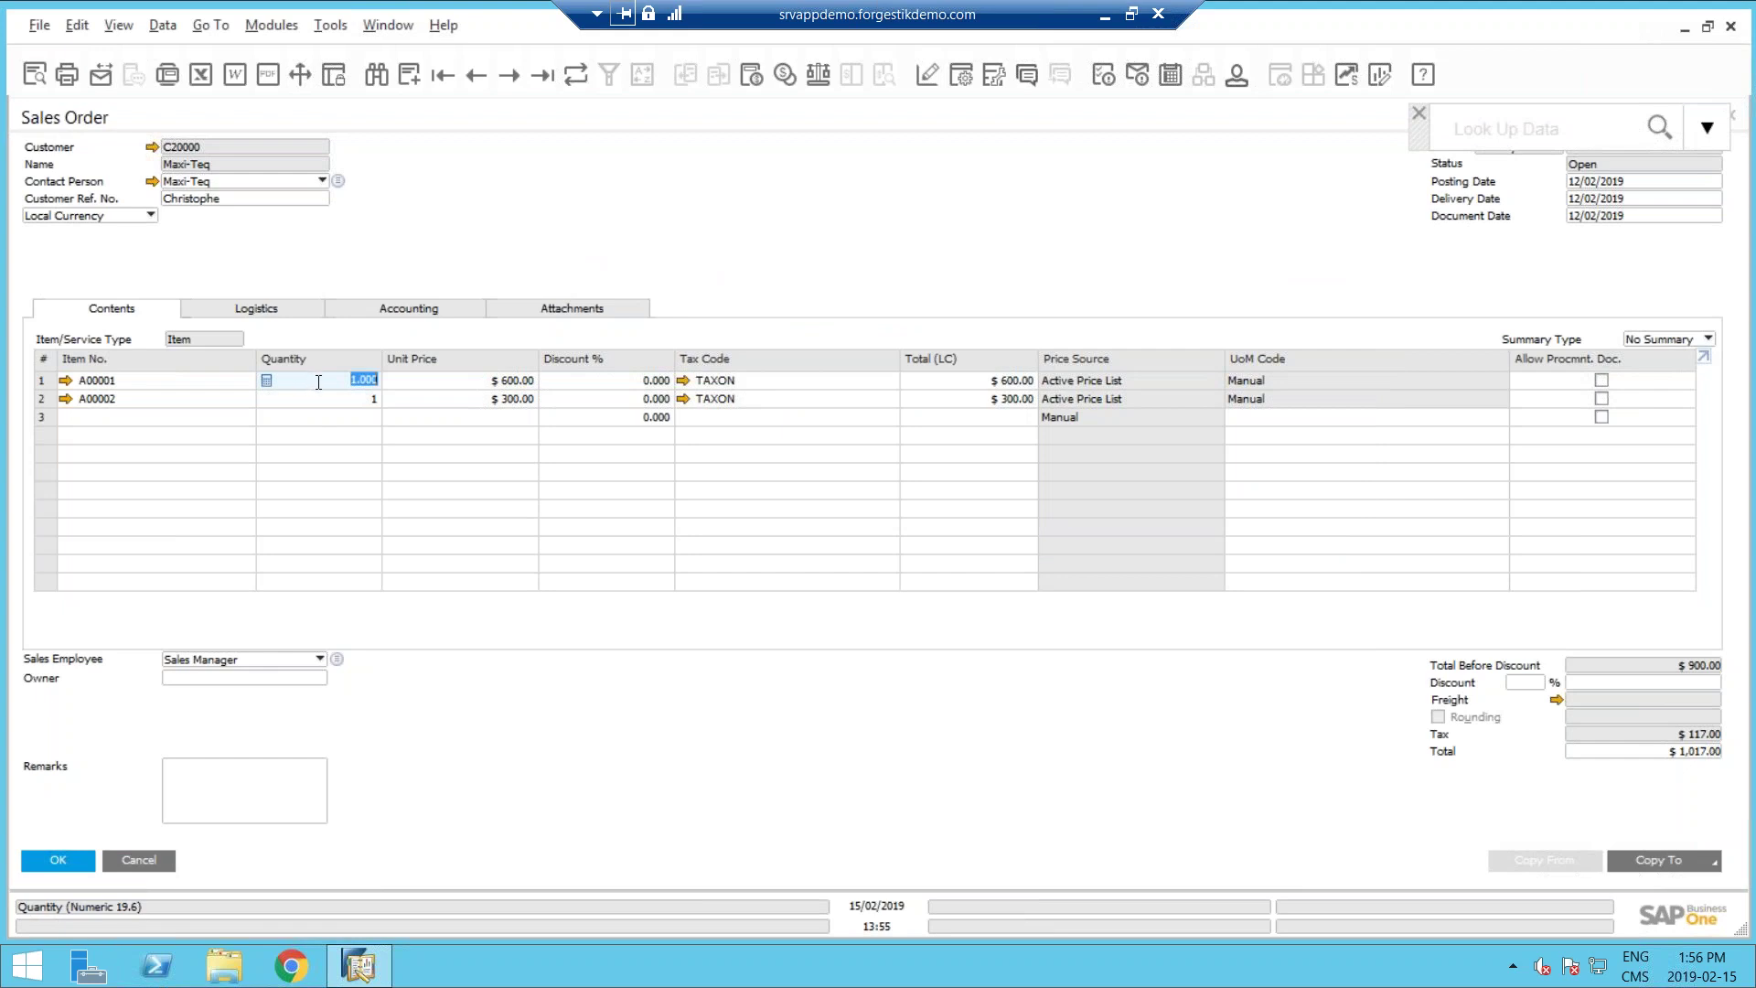
right_click(379, 381)
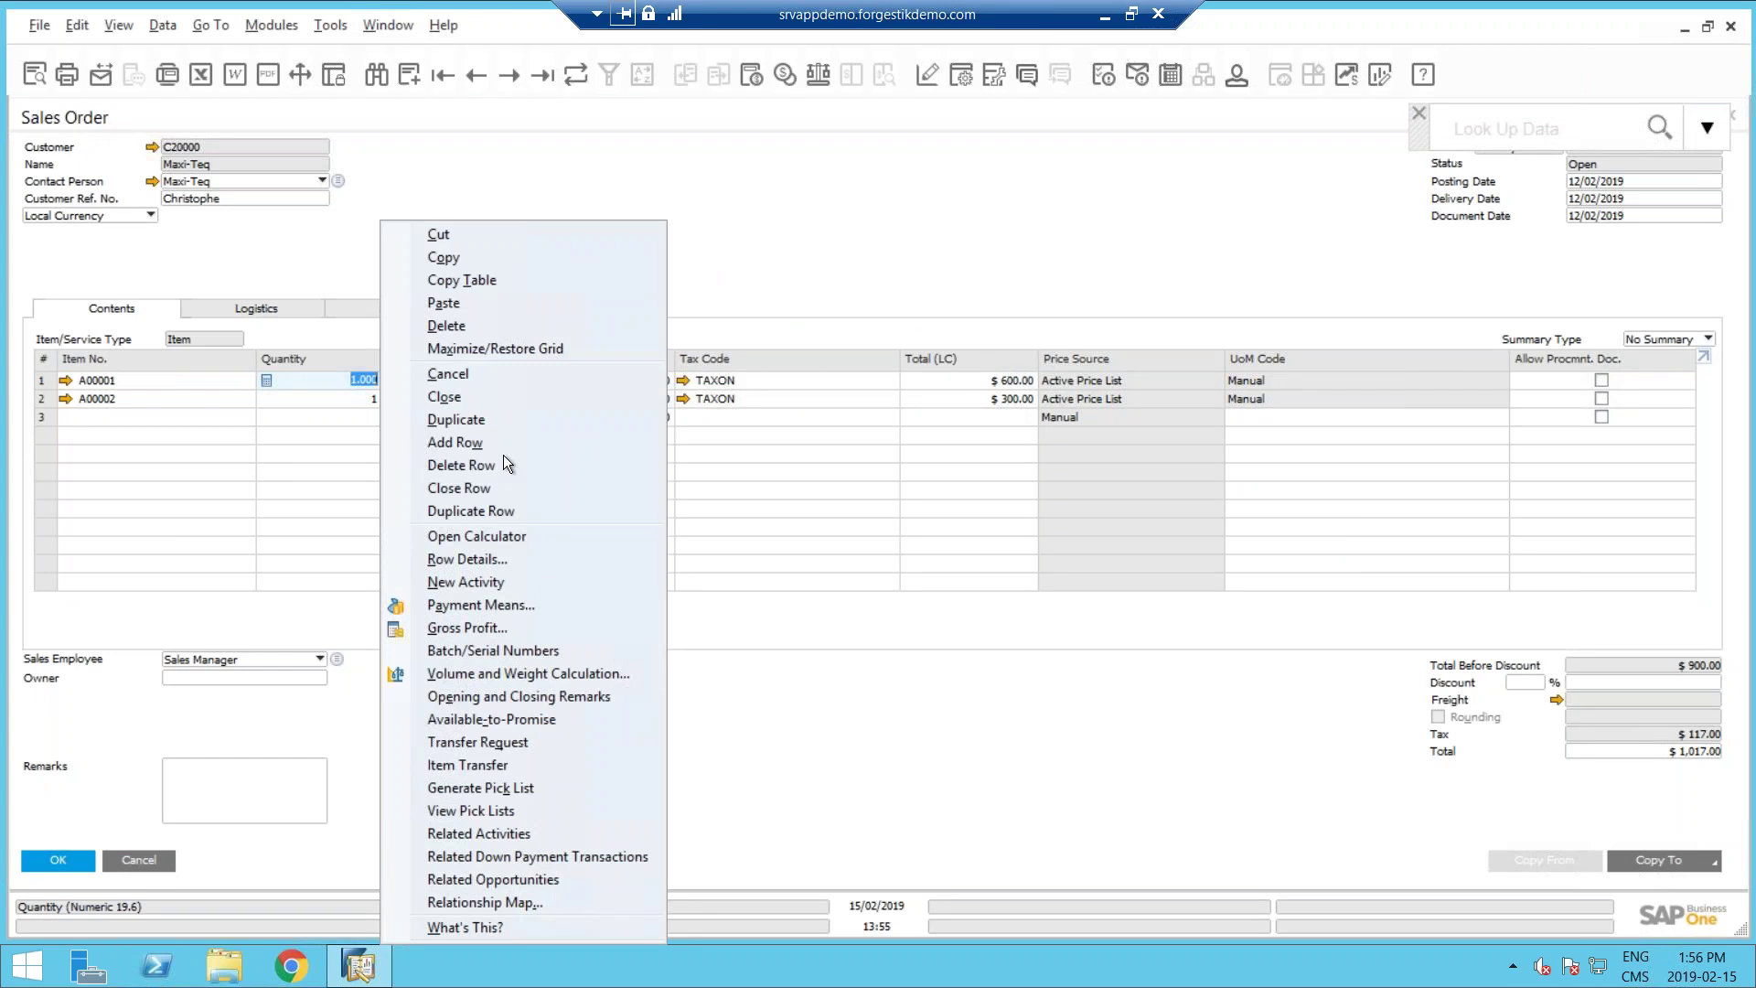
left_click(503, 719)
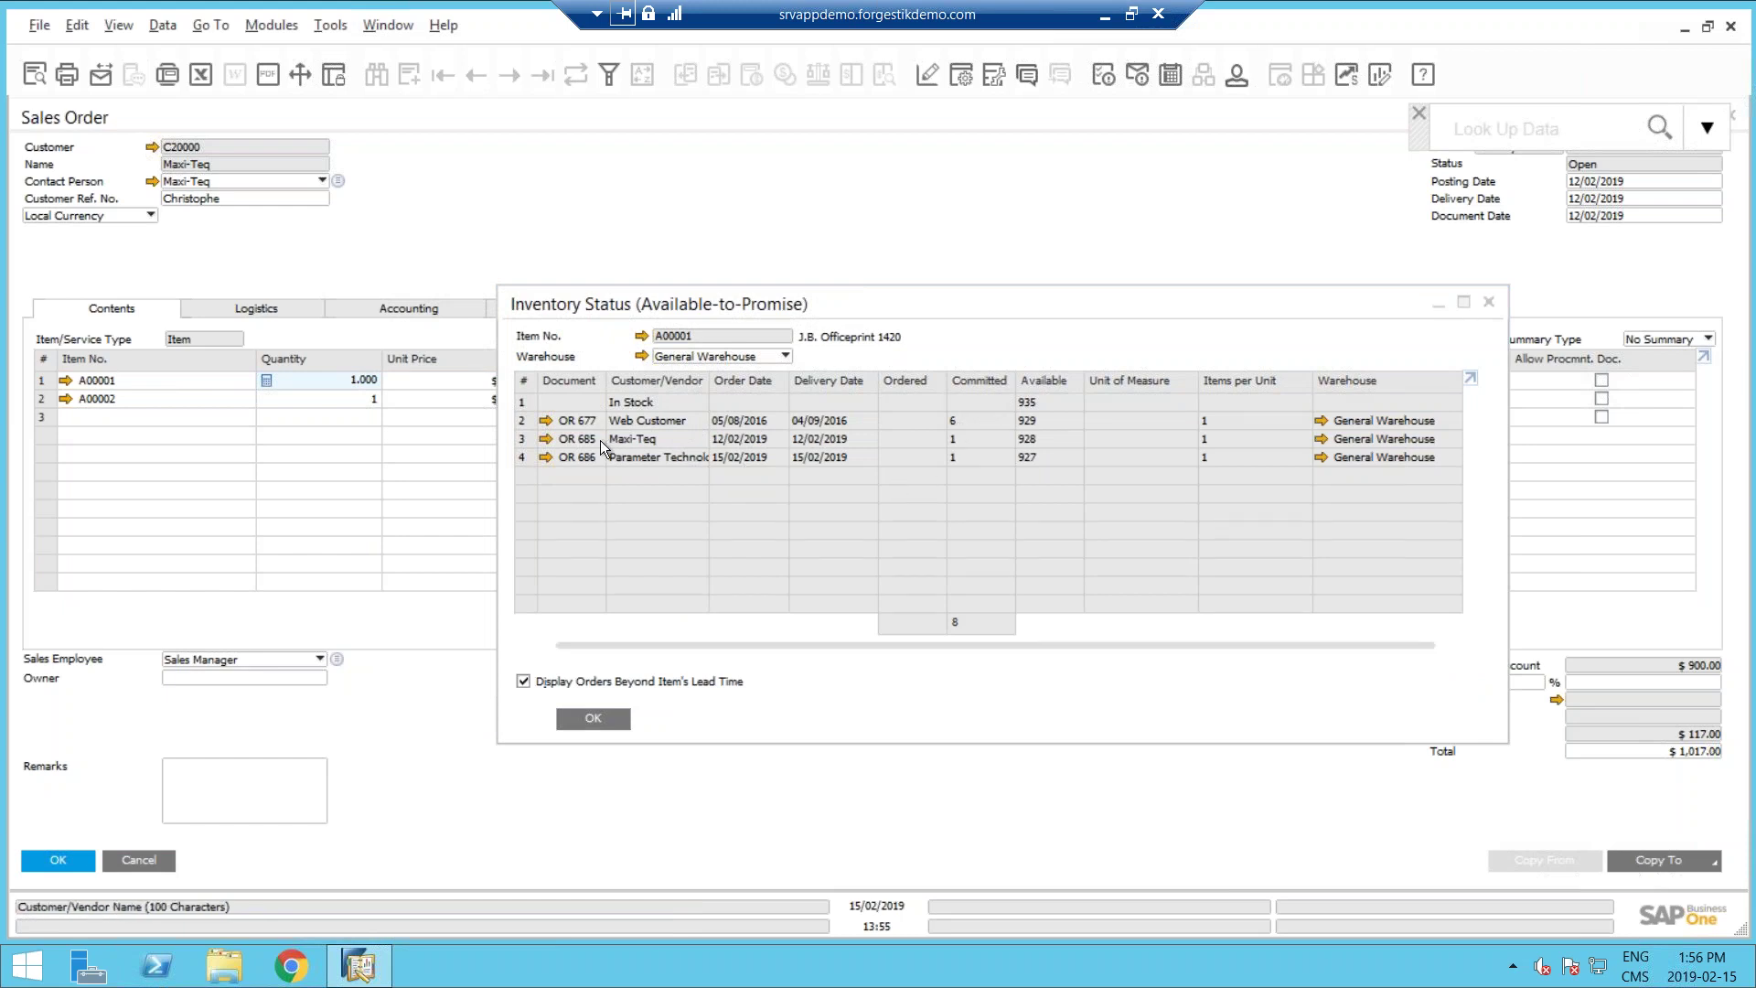
Examine the documents and availability in item A00001's Available-to-Promise report, and close the report.
mouse_move(562, 431)
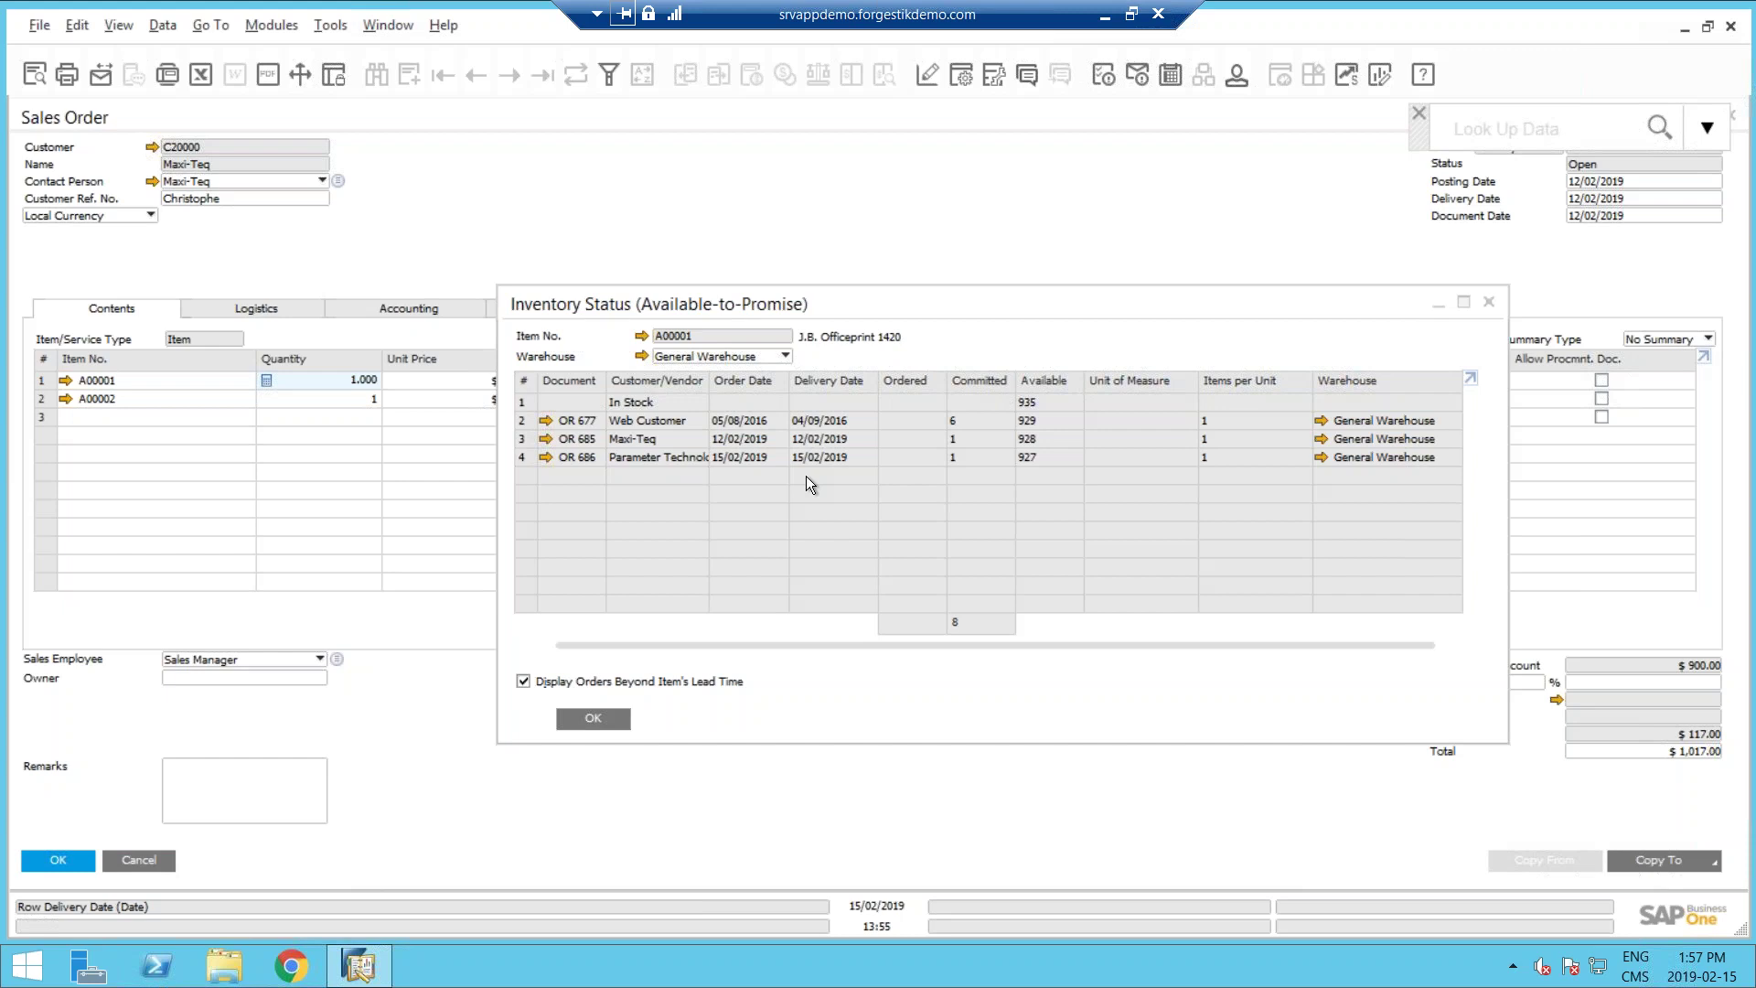
left_click(616, 720)
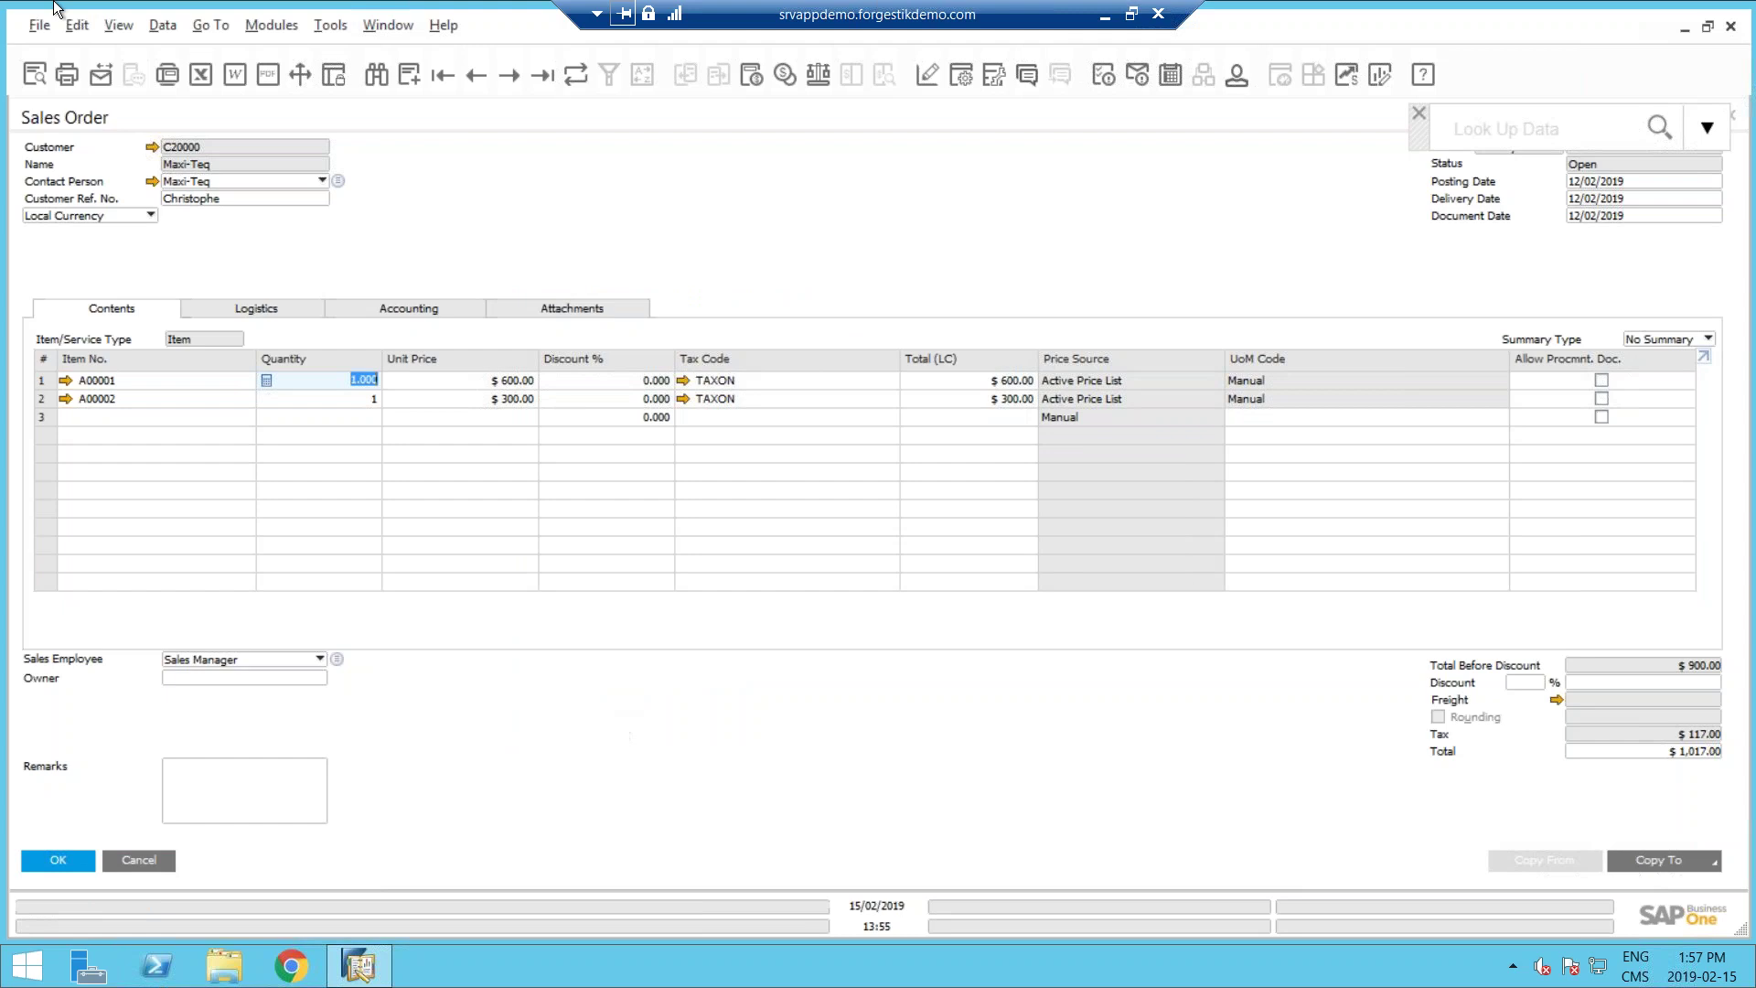
Start a new sales order for customer Maxi-Teq (C20000) and set its delivery date to 15/02/2019.
left_click(410, 80)
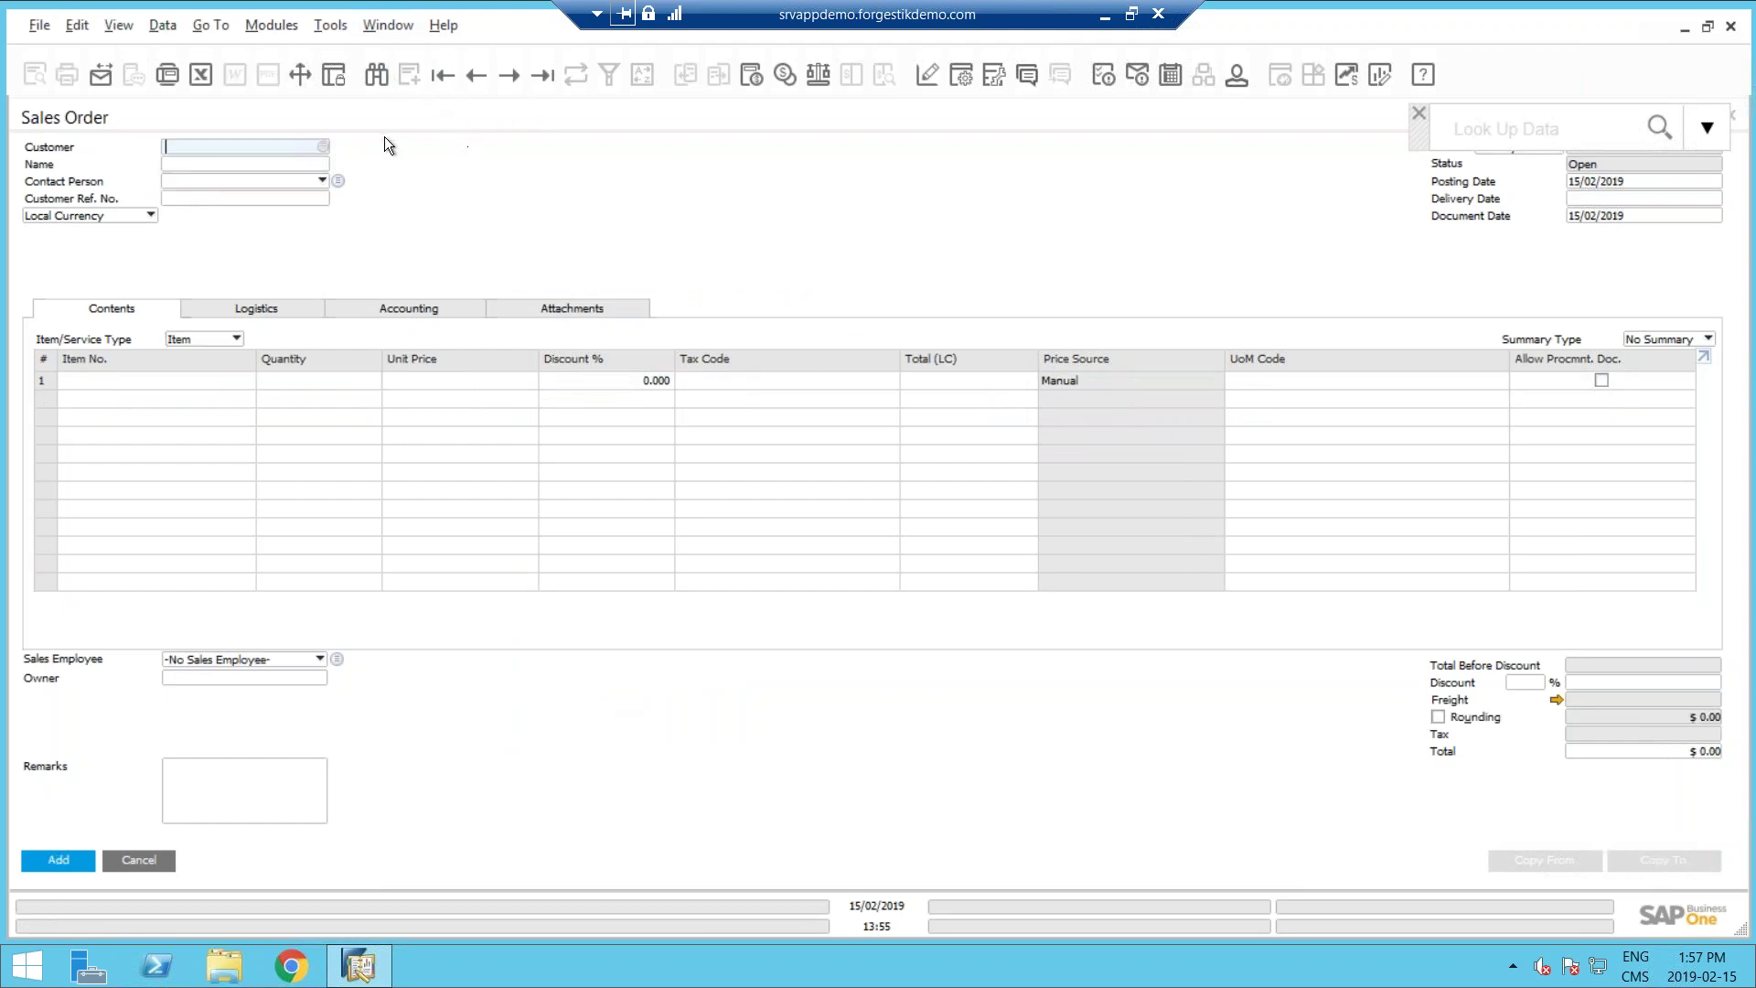
key("Tab")
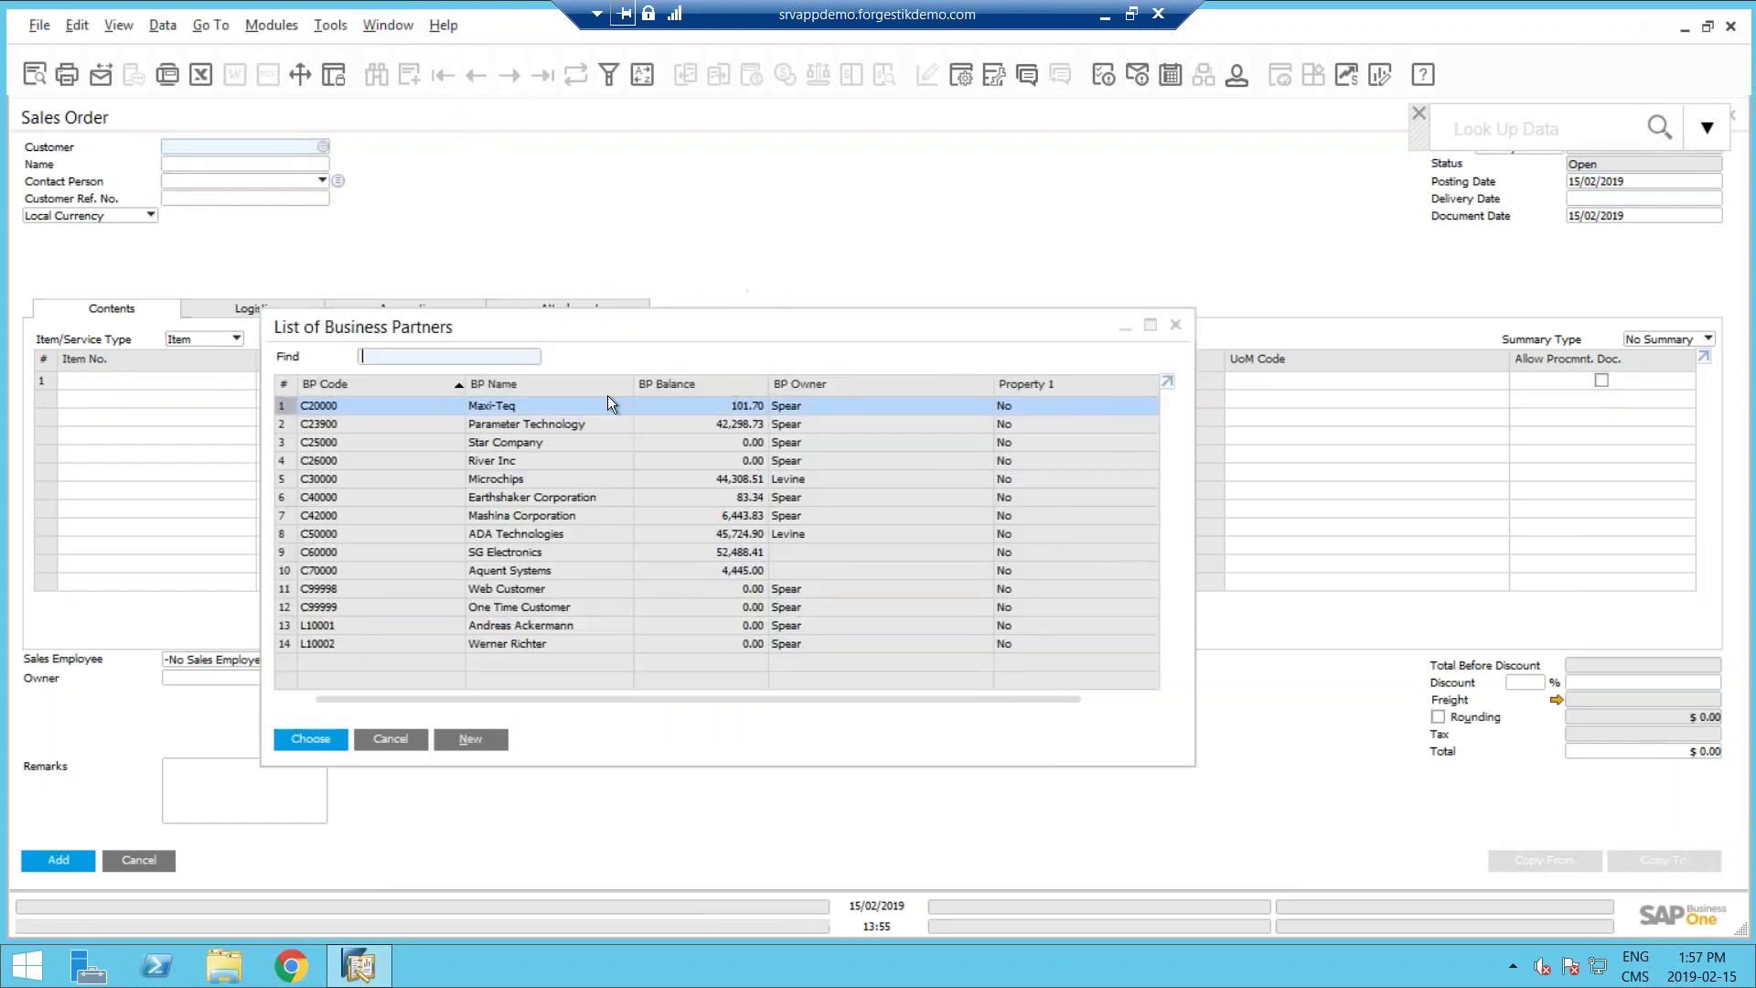
double_click(561, 406)
left_click(1592, 199)
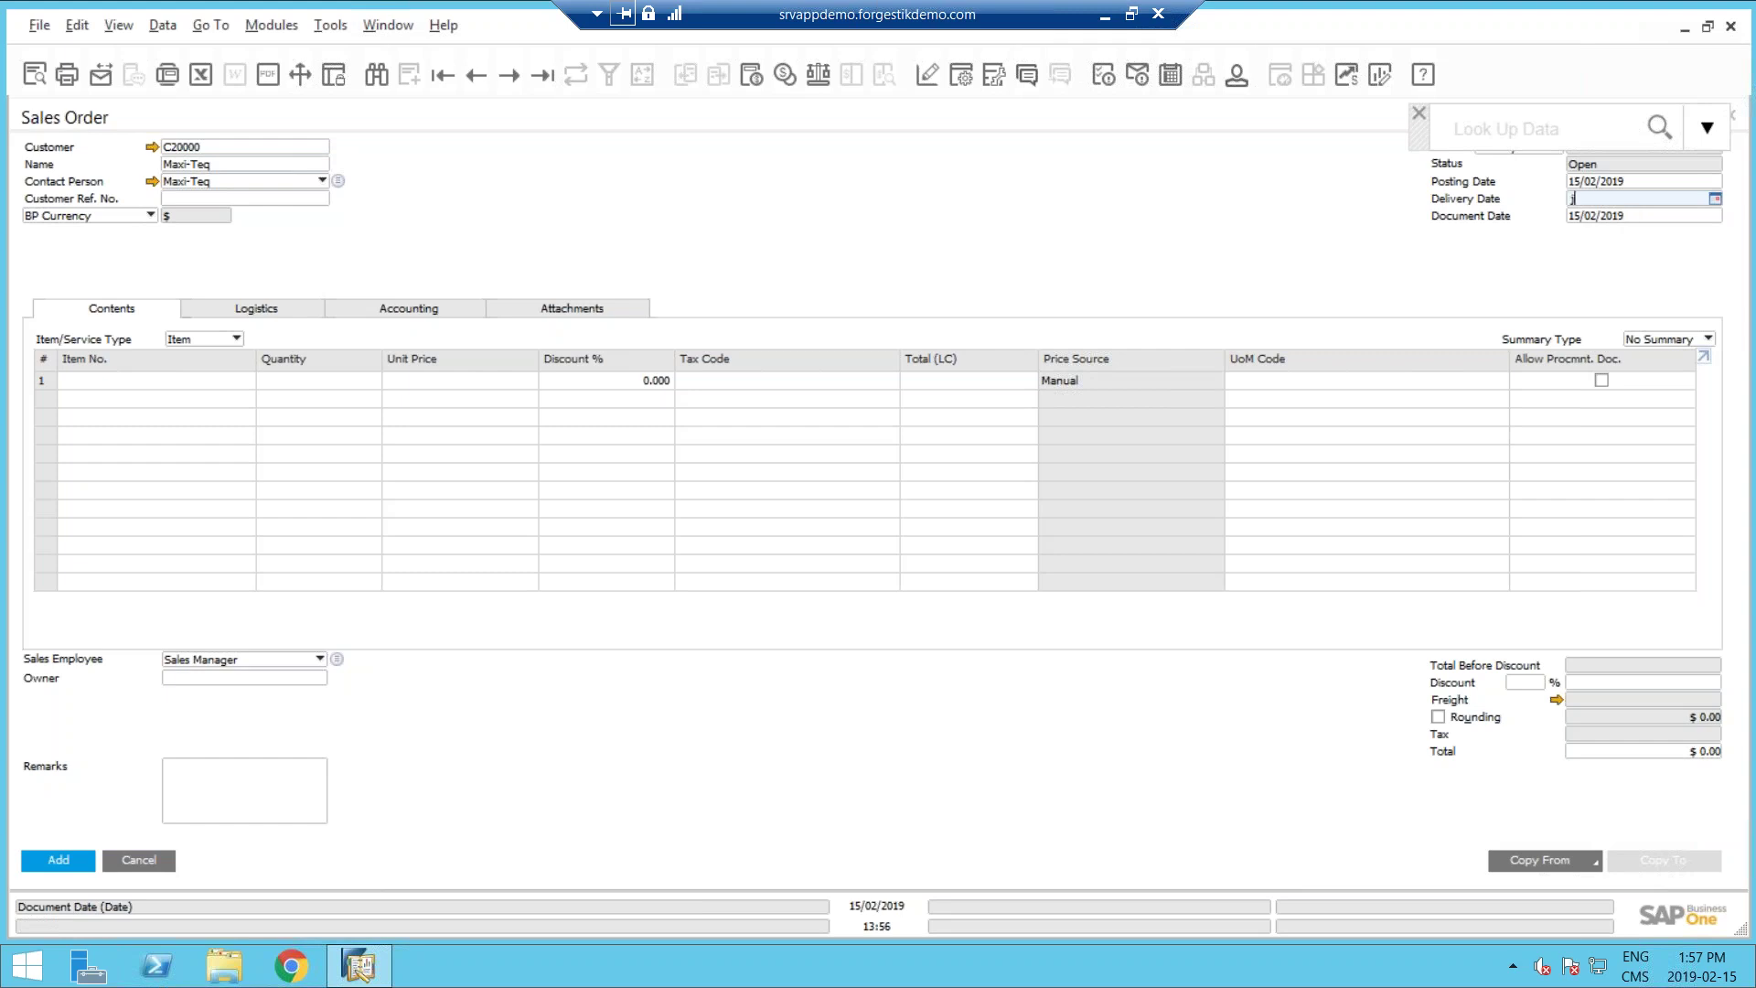
type("15")
key("Tab")
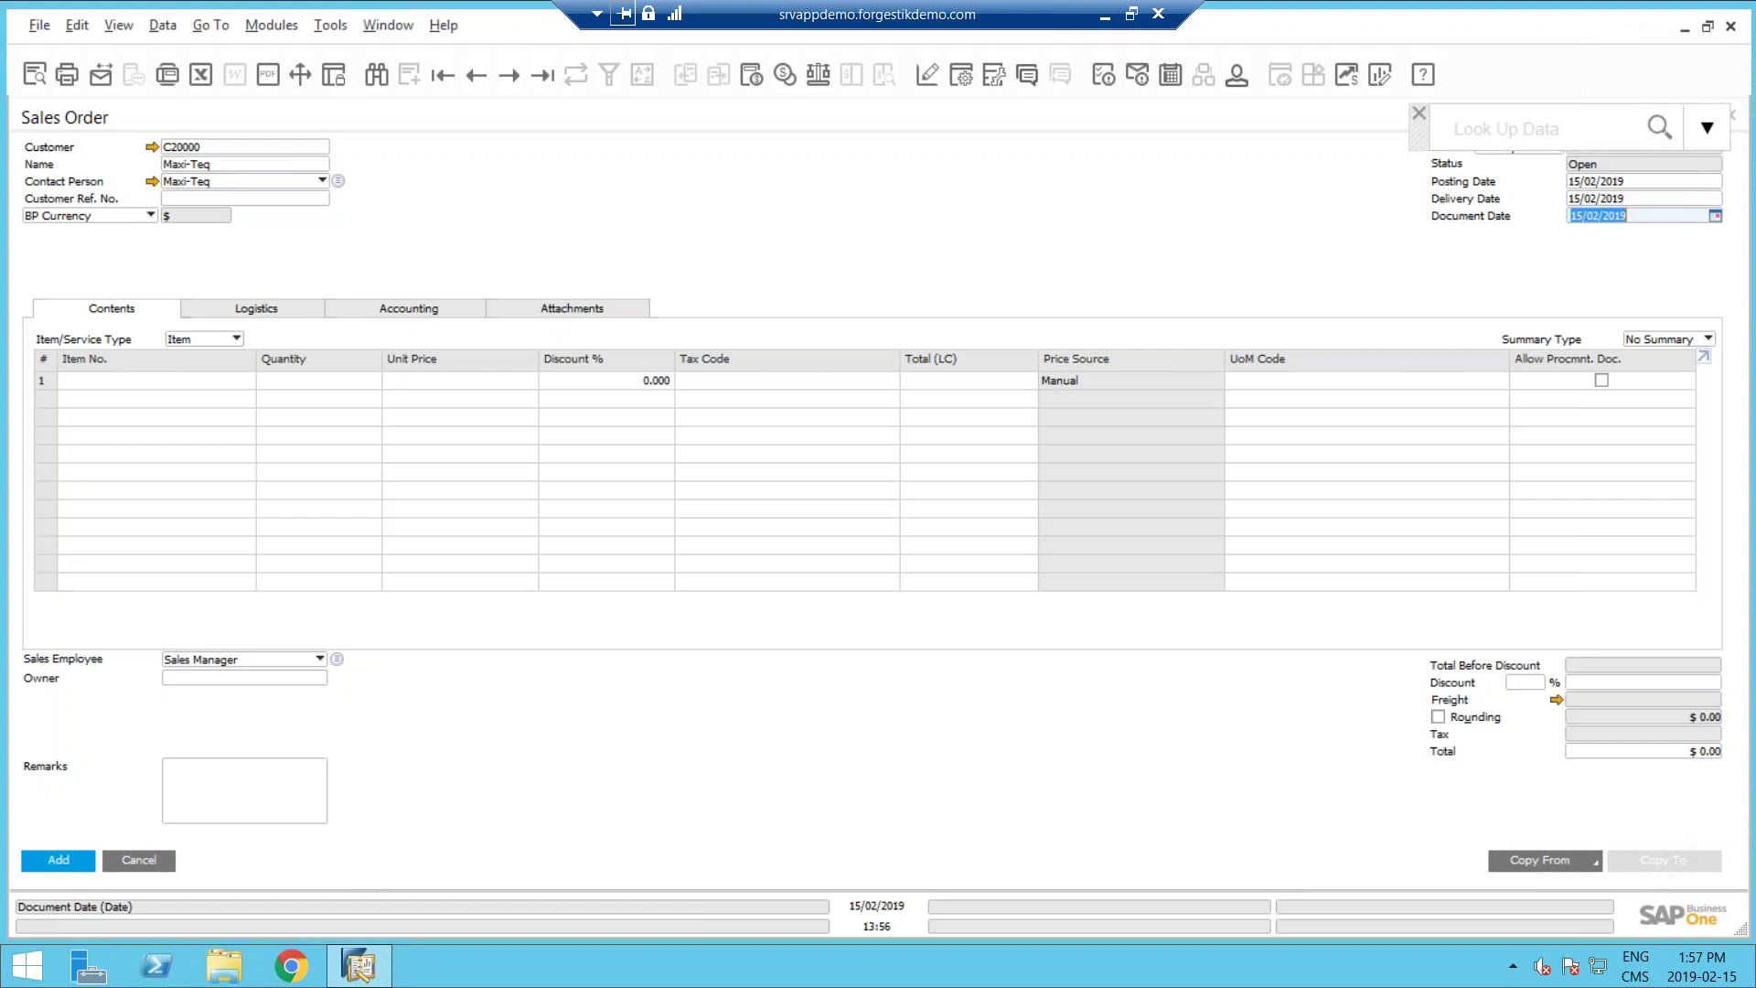
Set the new sales order's delivery date five days ahead with the relative entry +5, giving 20/02/2019.
left_click(1629, 198)
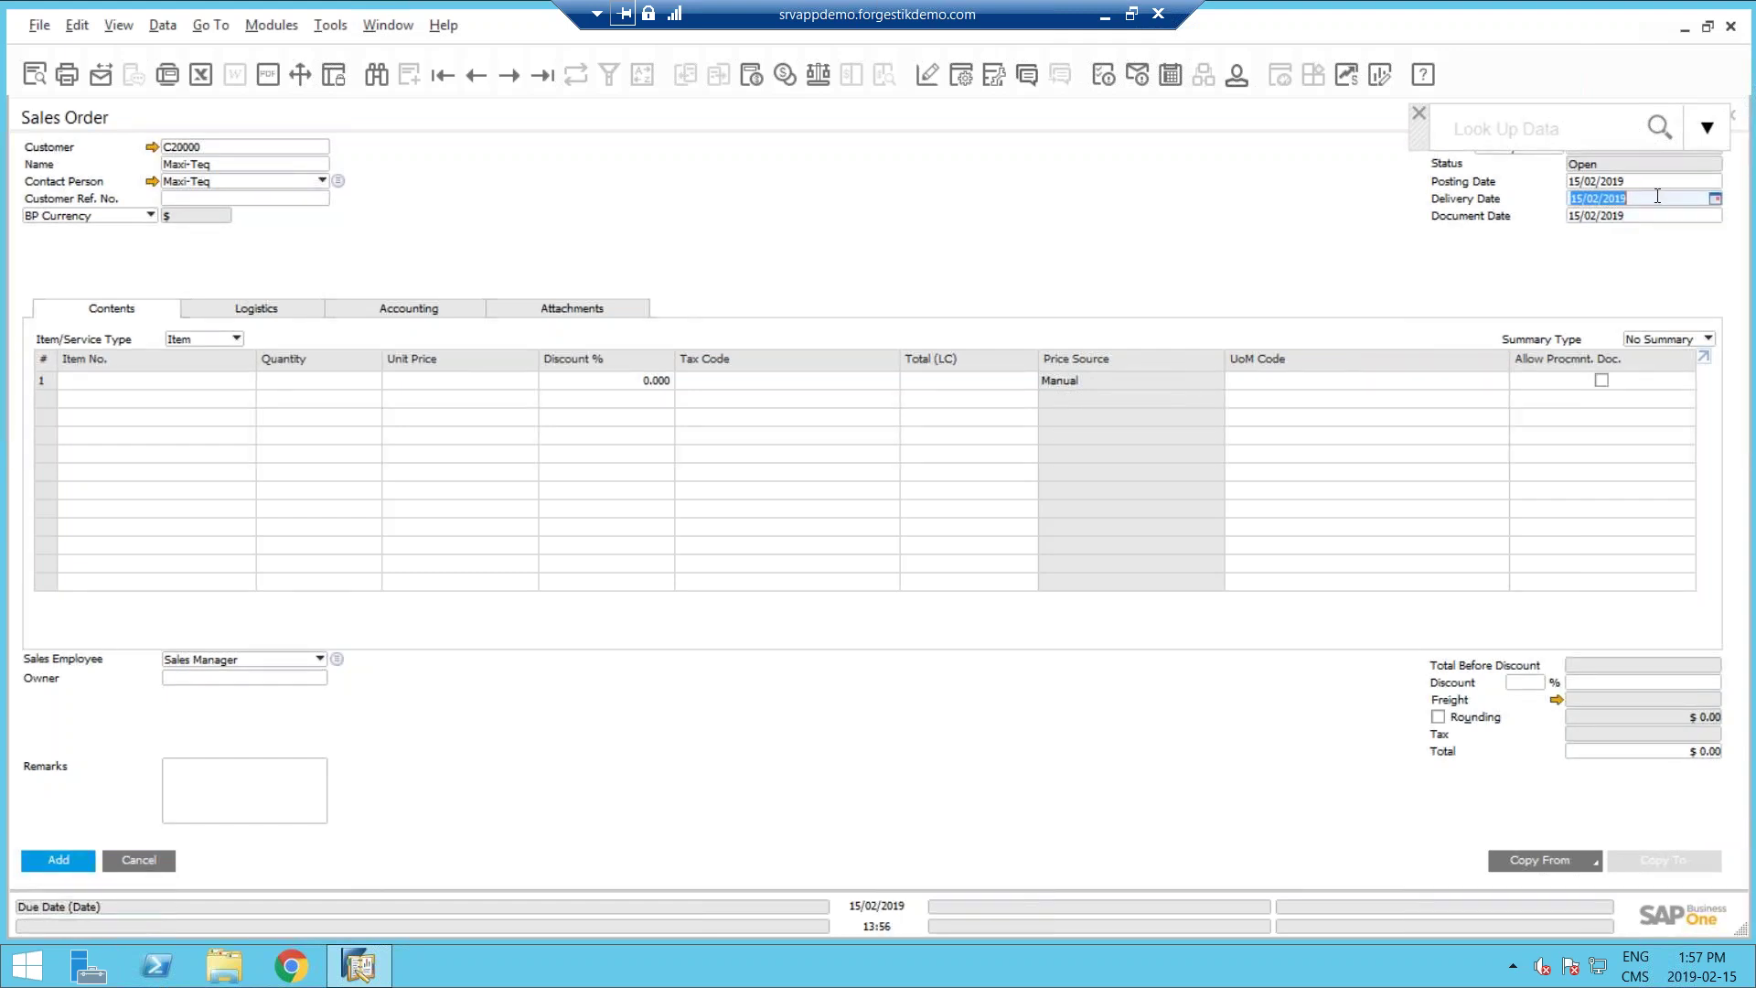
key("BackSpace")
type("+5")
key("Tab")
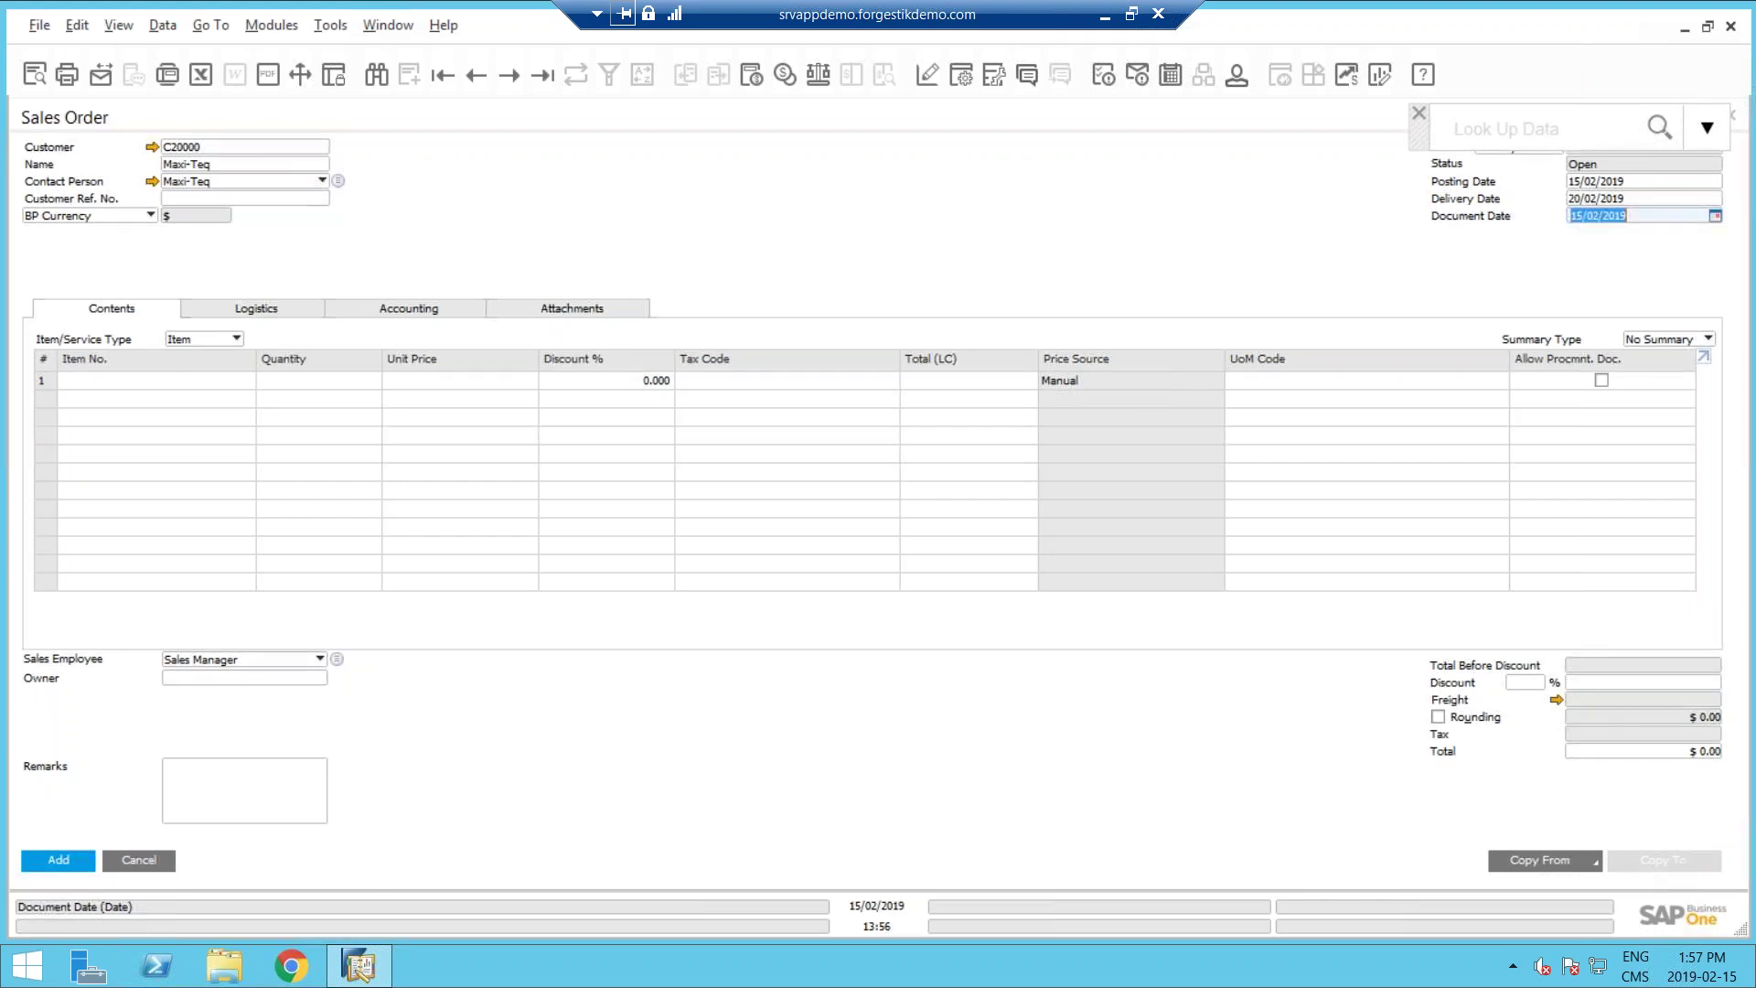
Shift the delivery date back one day to 19/02/2019, and cancel the new sales order without adding it.
left_click(1637, 195)
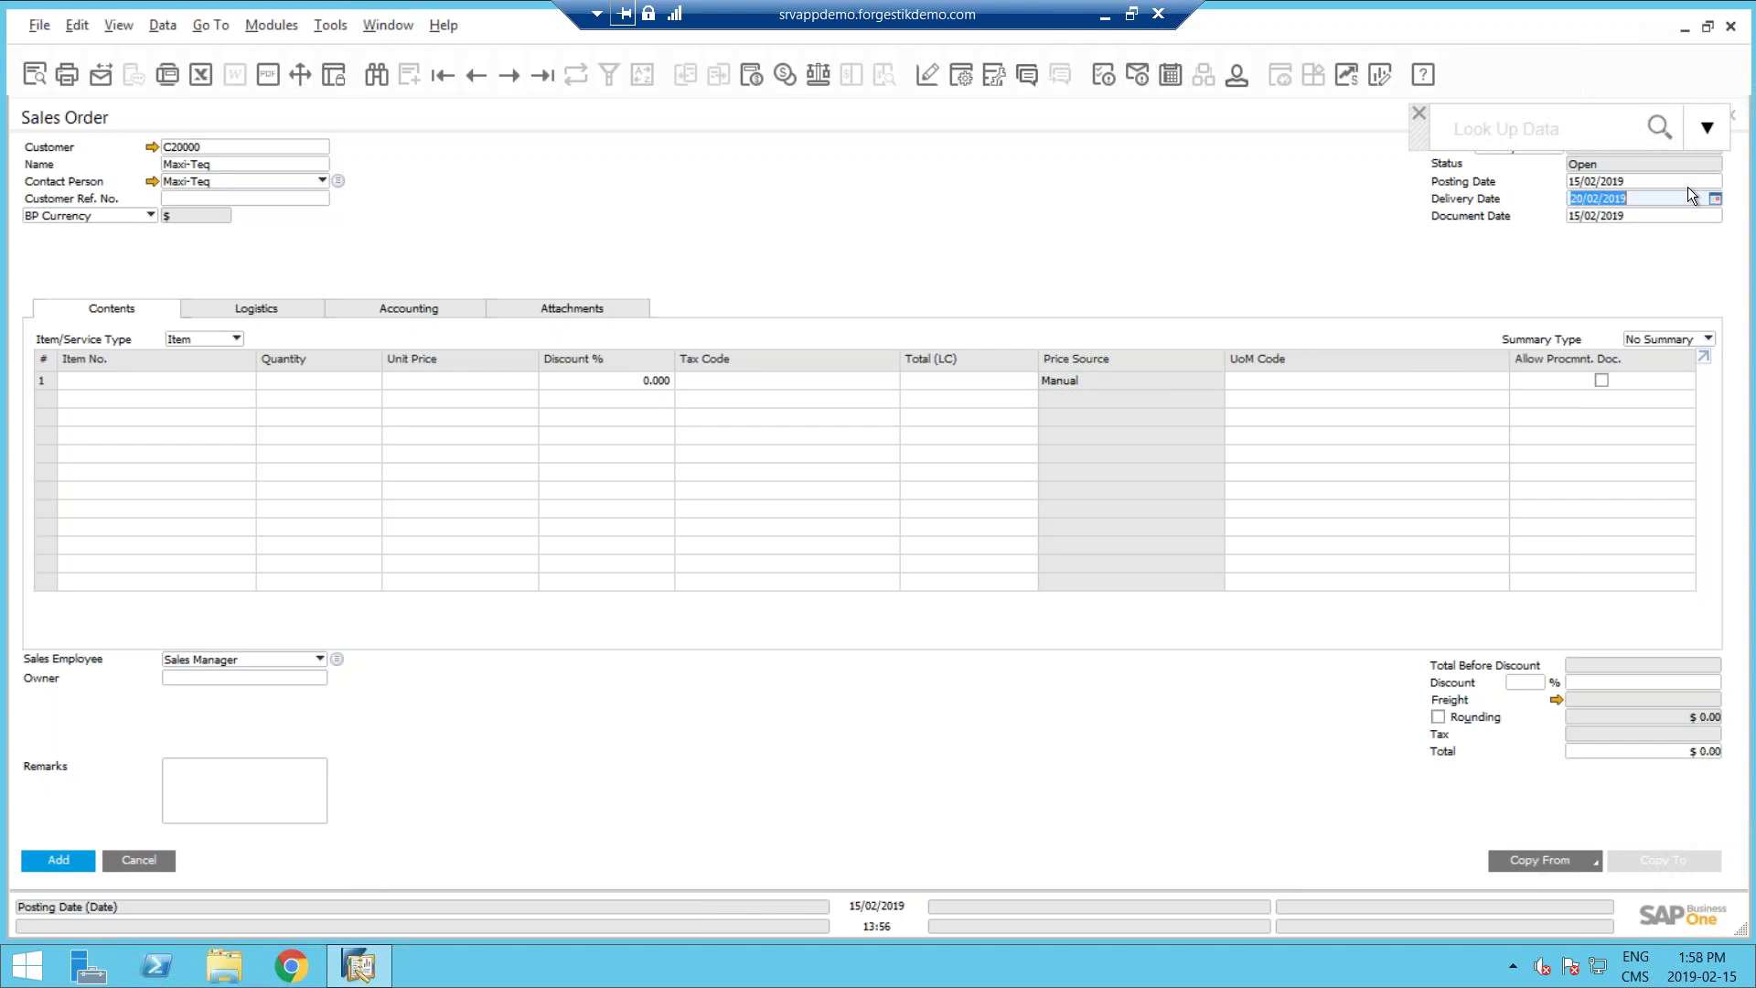
key("minus")
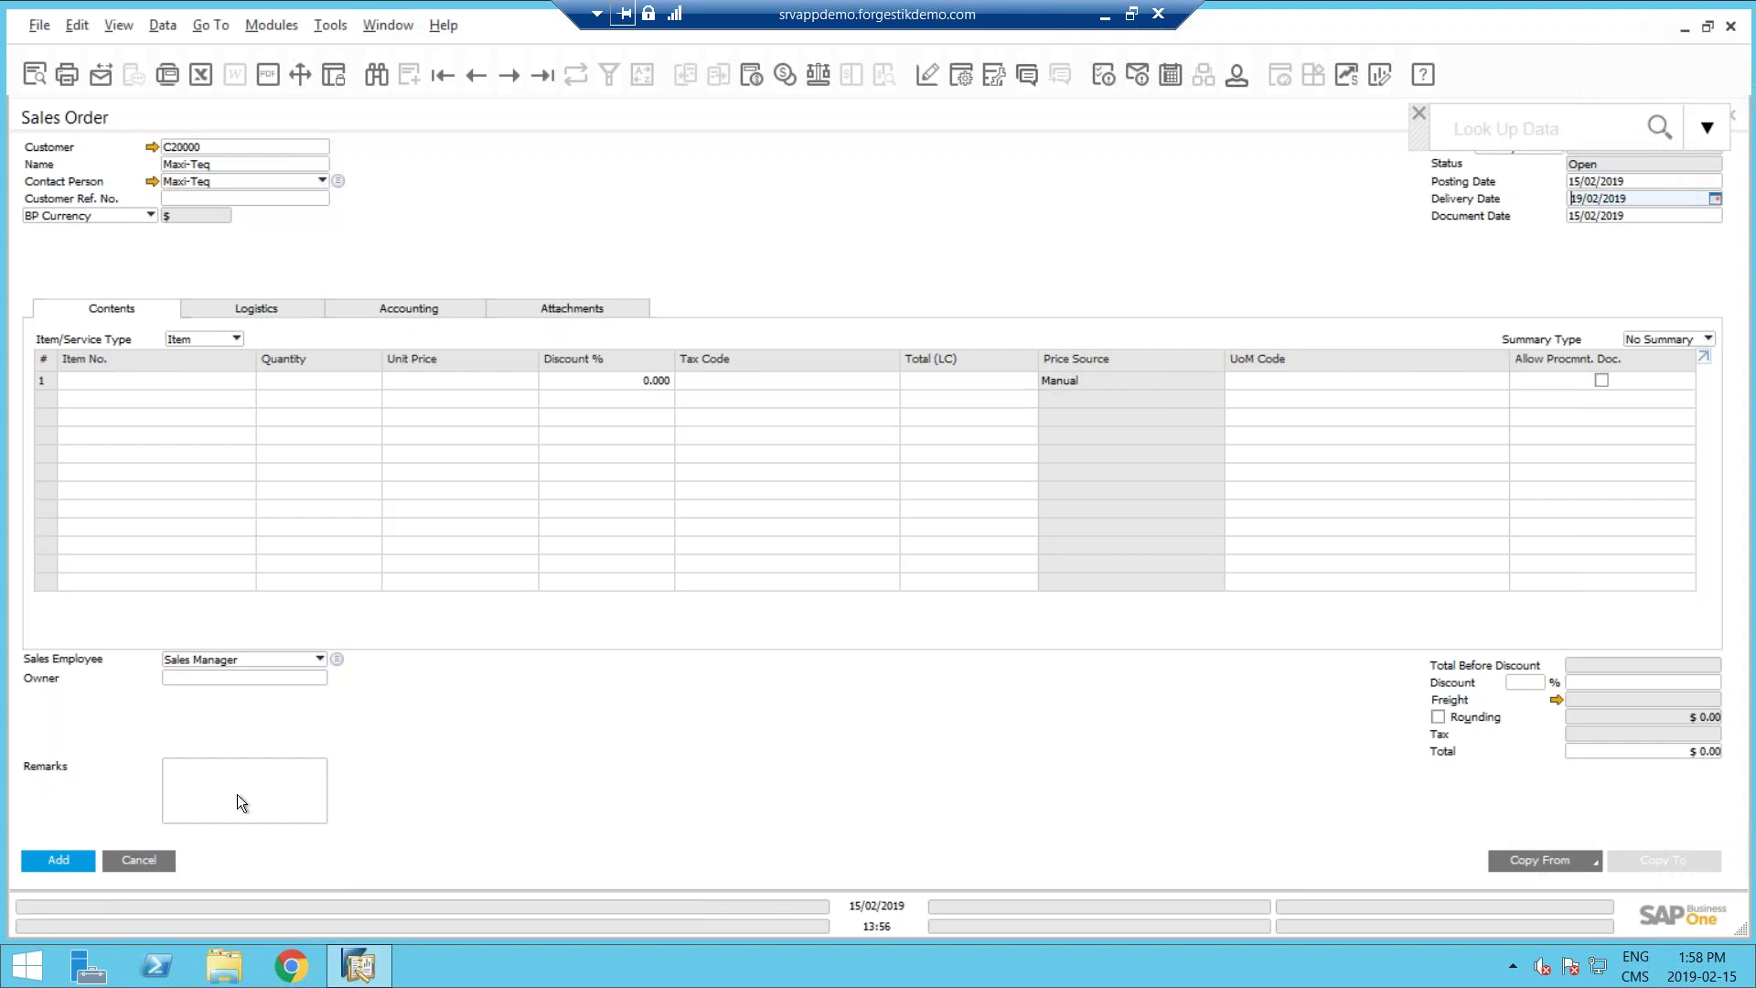
left_click(139, 860)
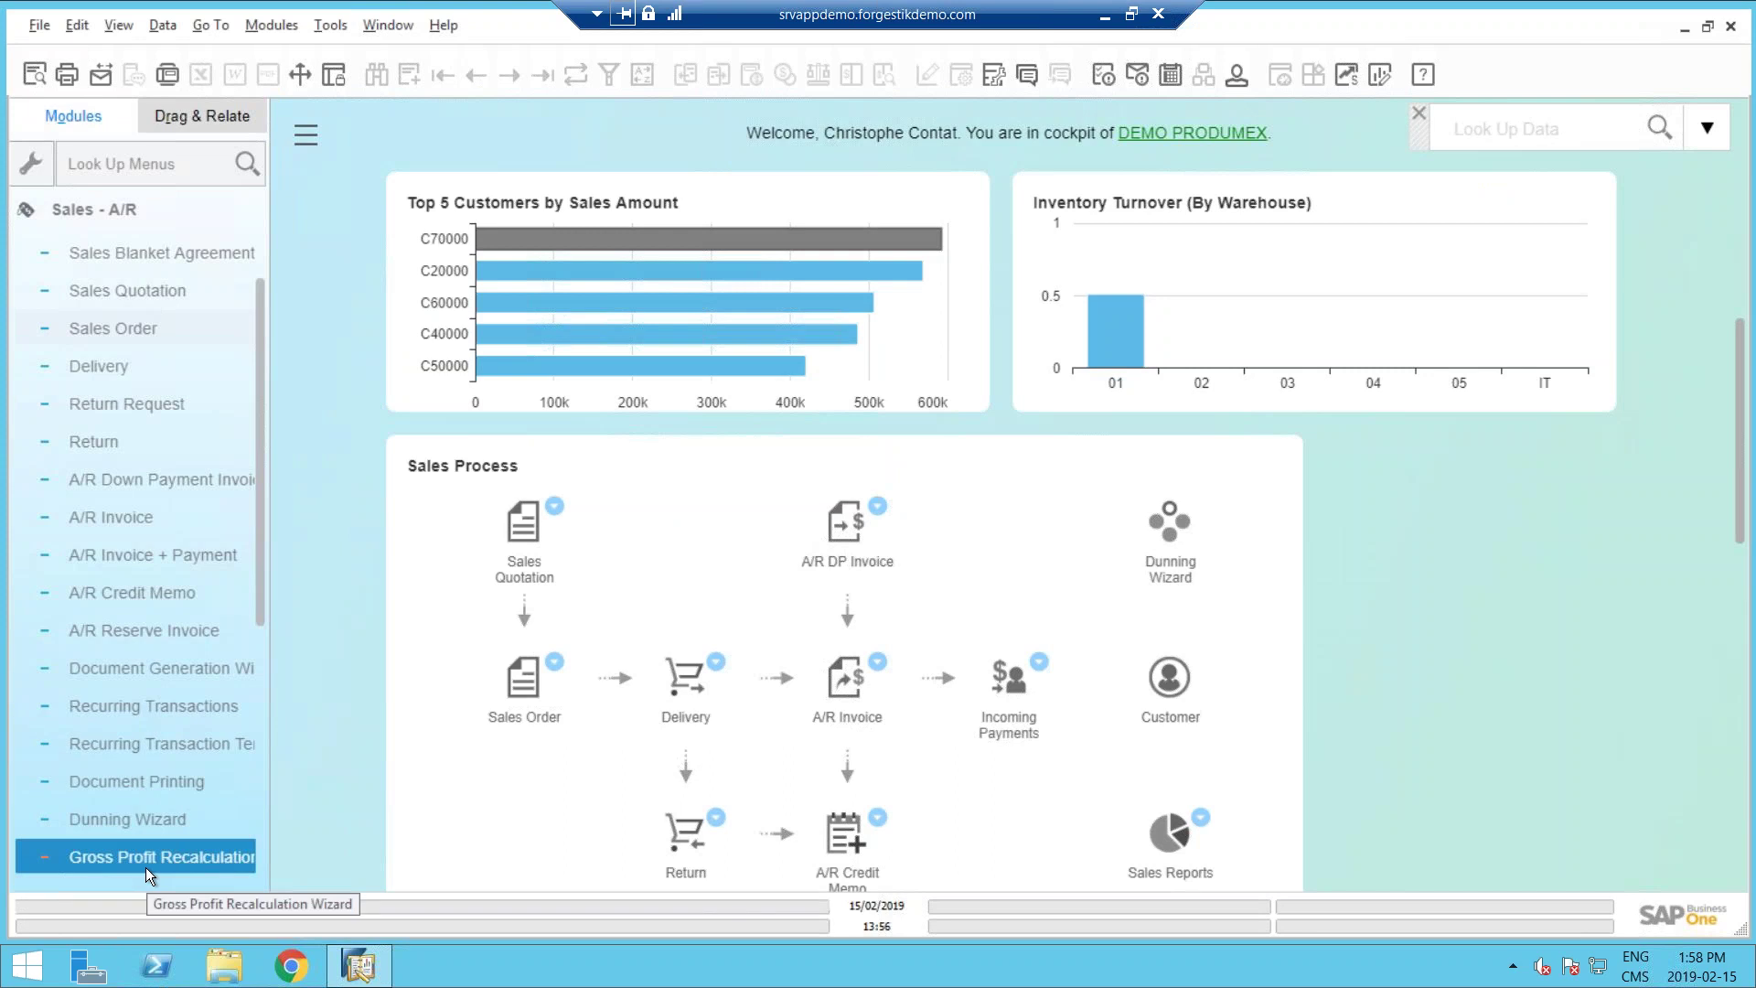
Open the per-document settings in the system initialization's Document Settings and show those for Sales Order.
left_click(134, 208)
left_click(133, 208)
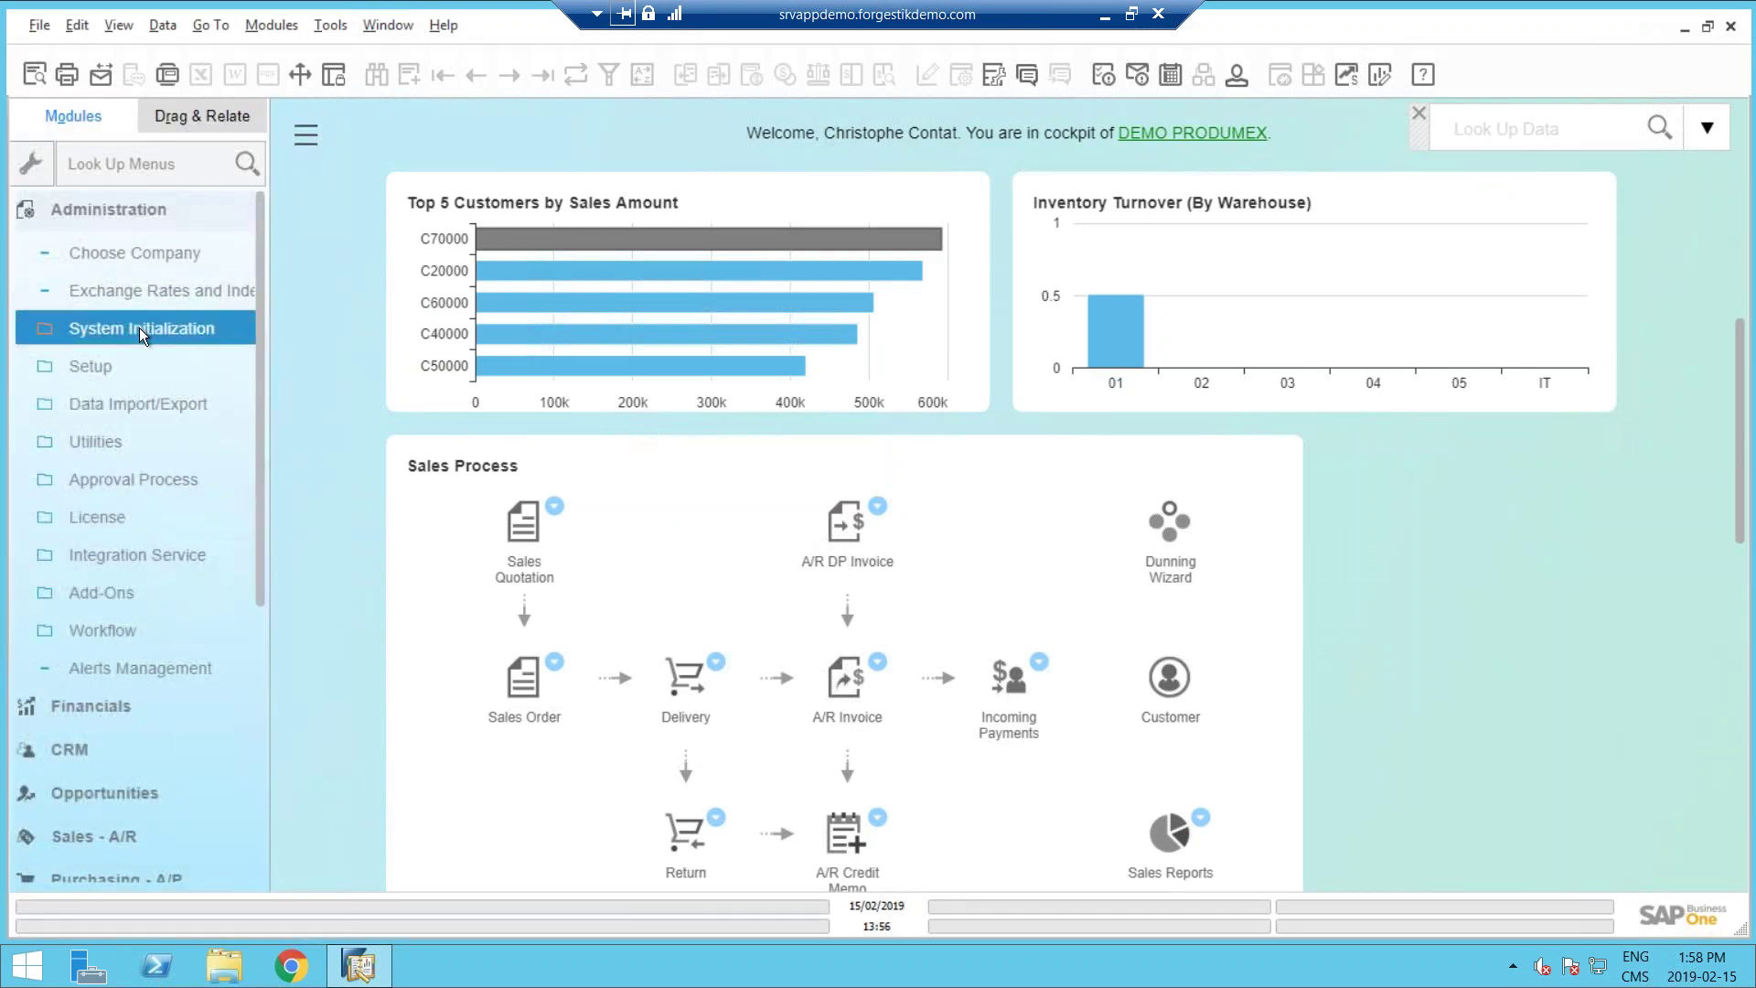
left_click(139, 328)
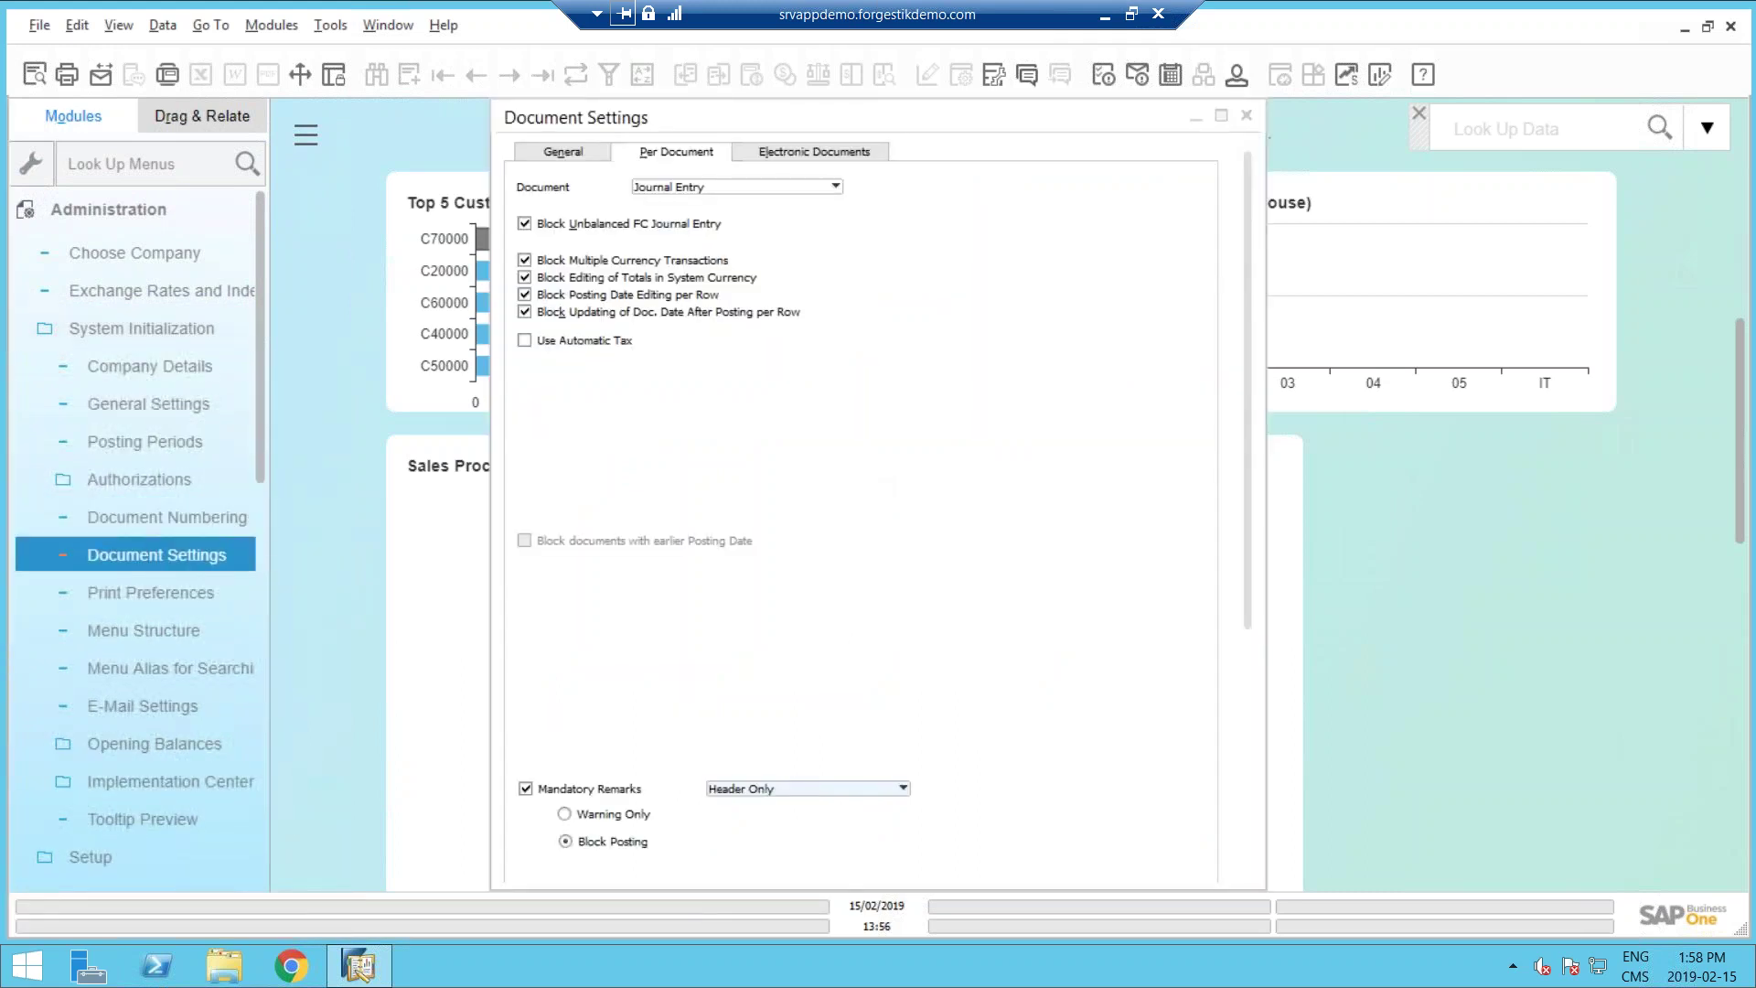
left_click(742, 189)
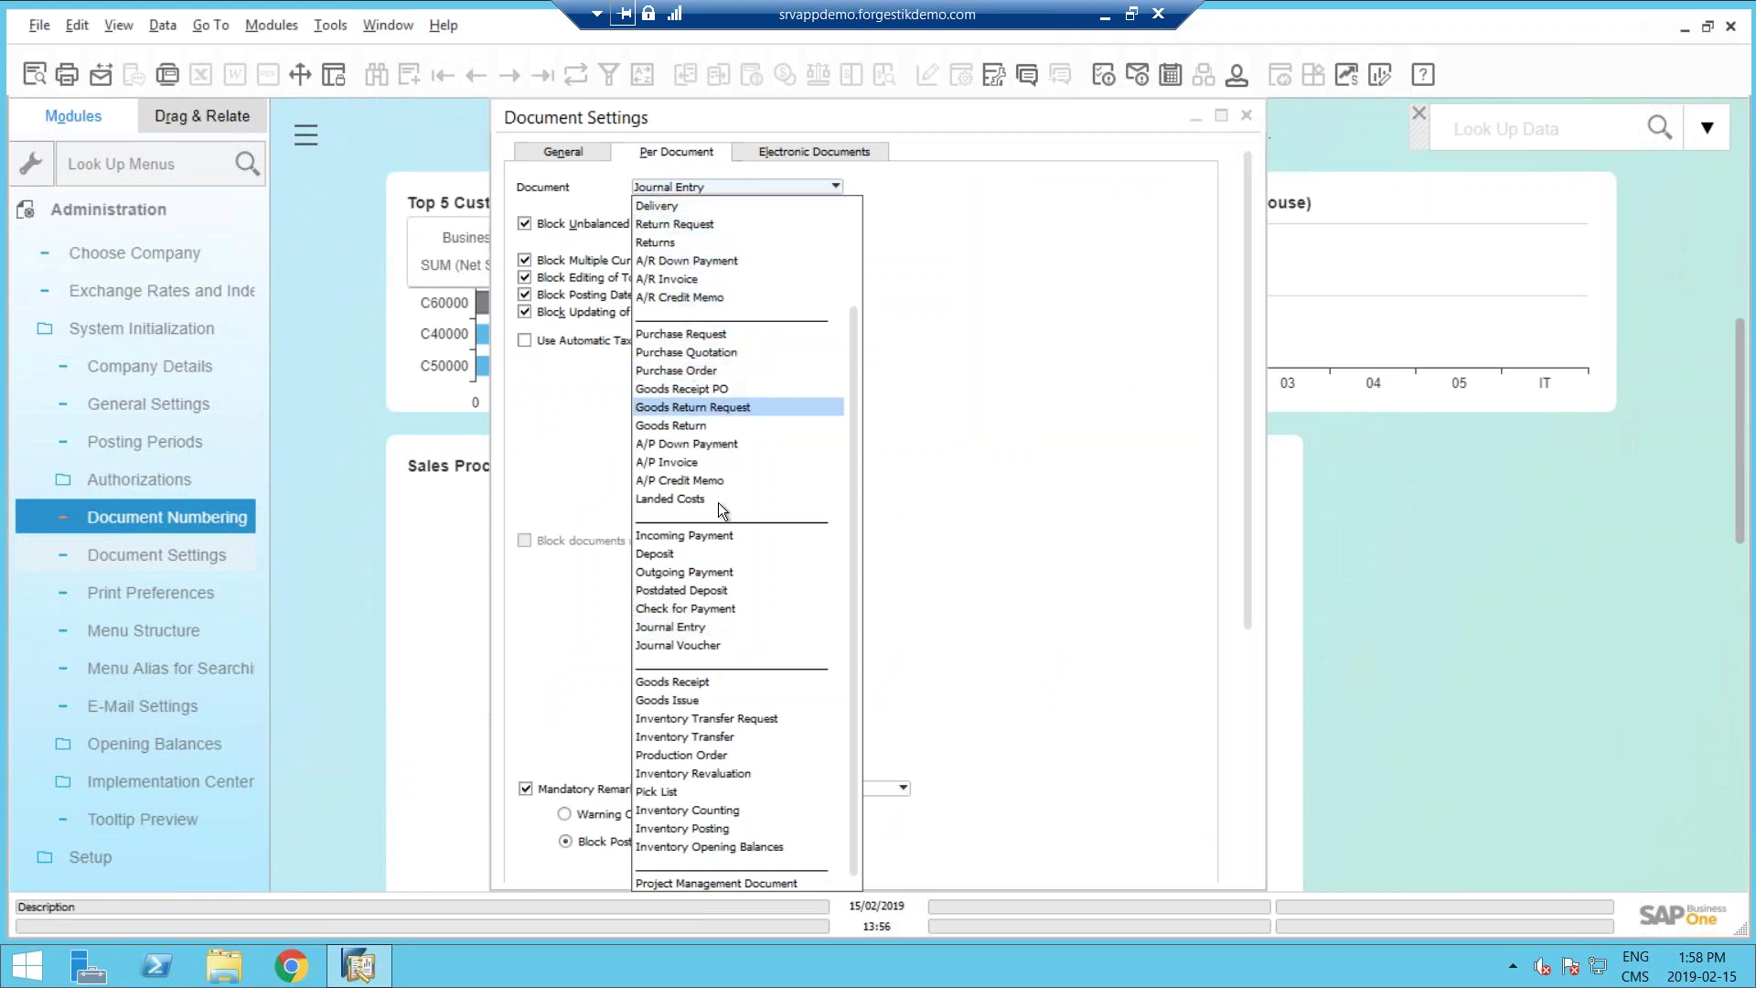
scroll(714, 585, "up", 2)
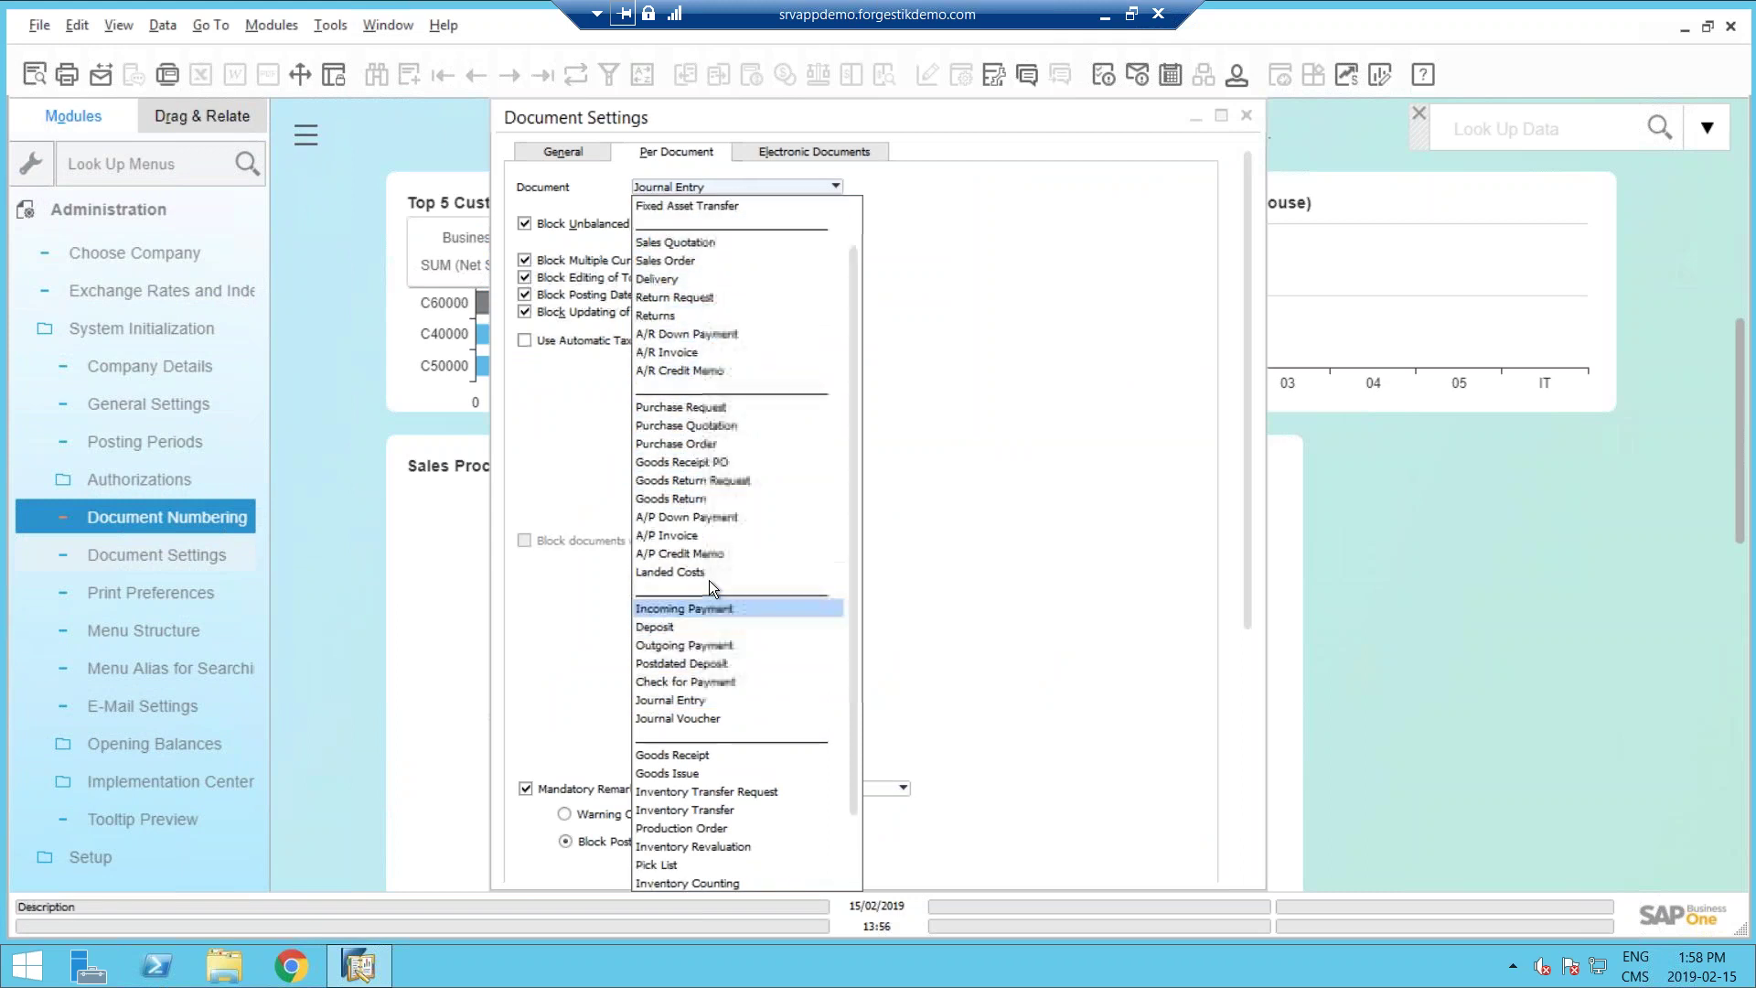
left_click(677, 262)
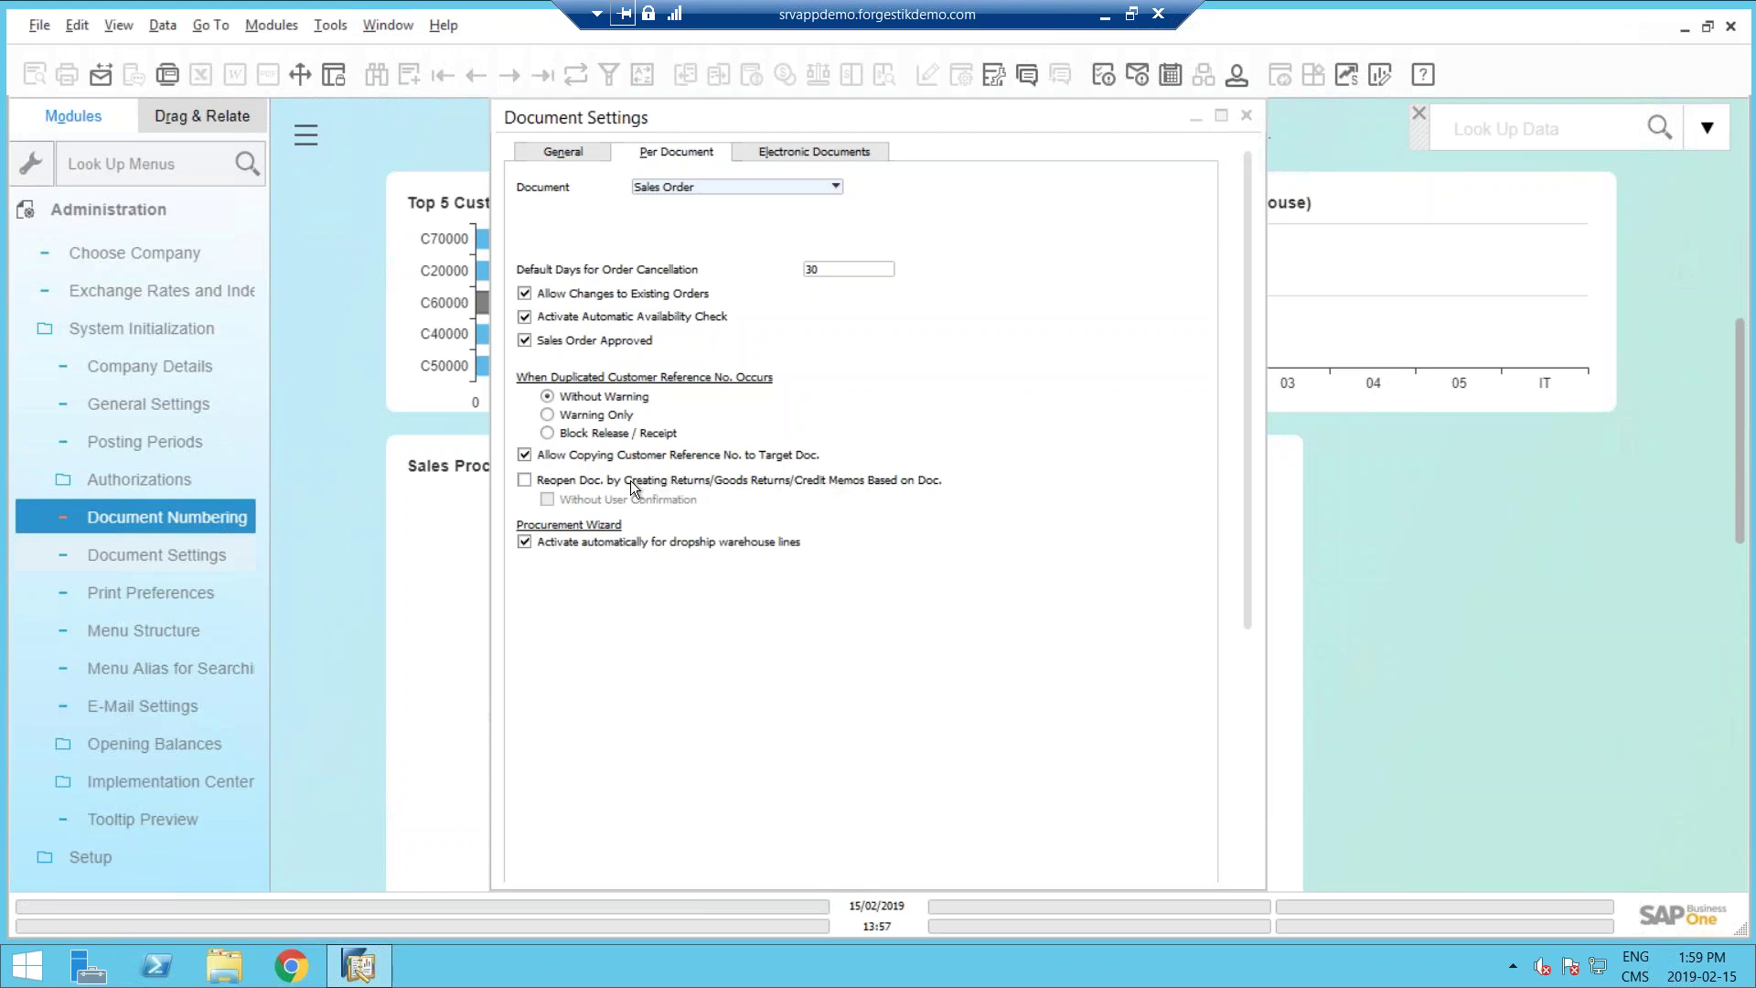
Enable reopening sales orders by creating returns or credit memos, without the Without User Confirmation option, and show the Returns settings.
left_click(578, 480)
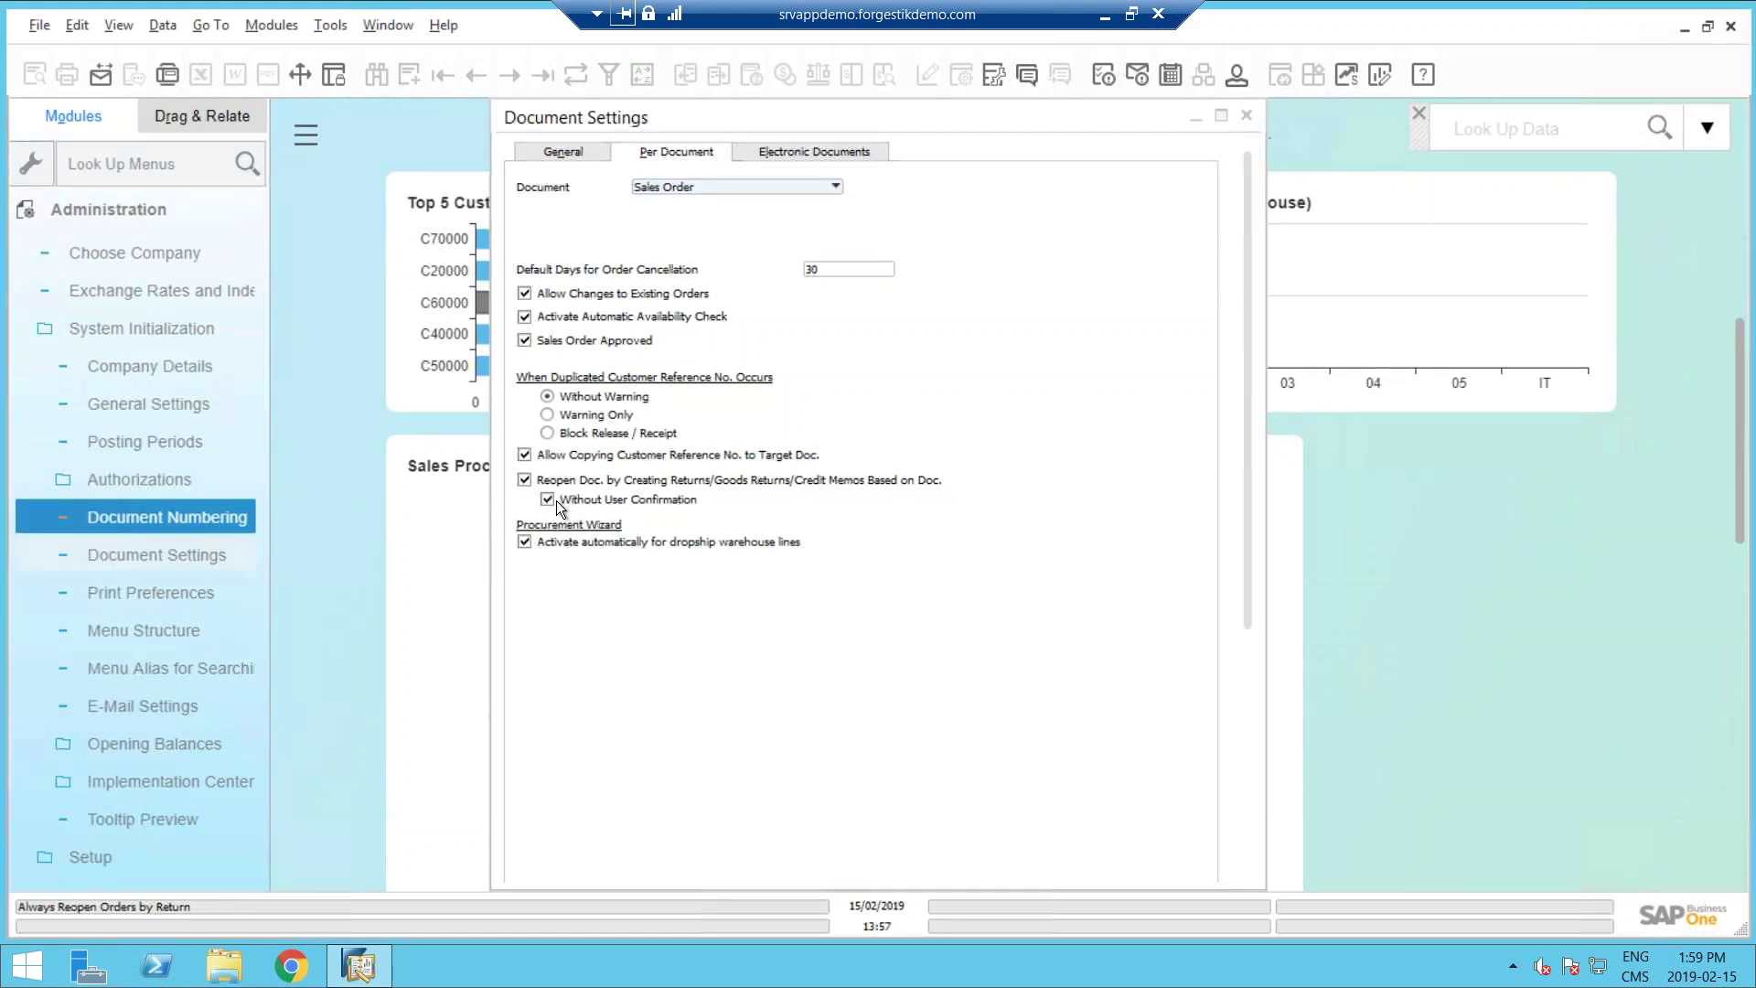
left_click(555, 500)
left_click(704, 185)
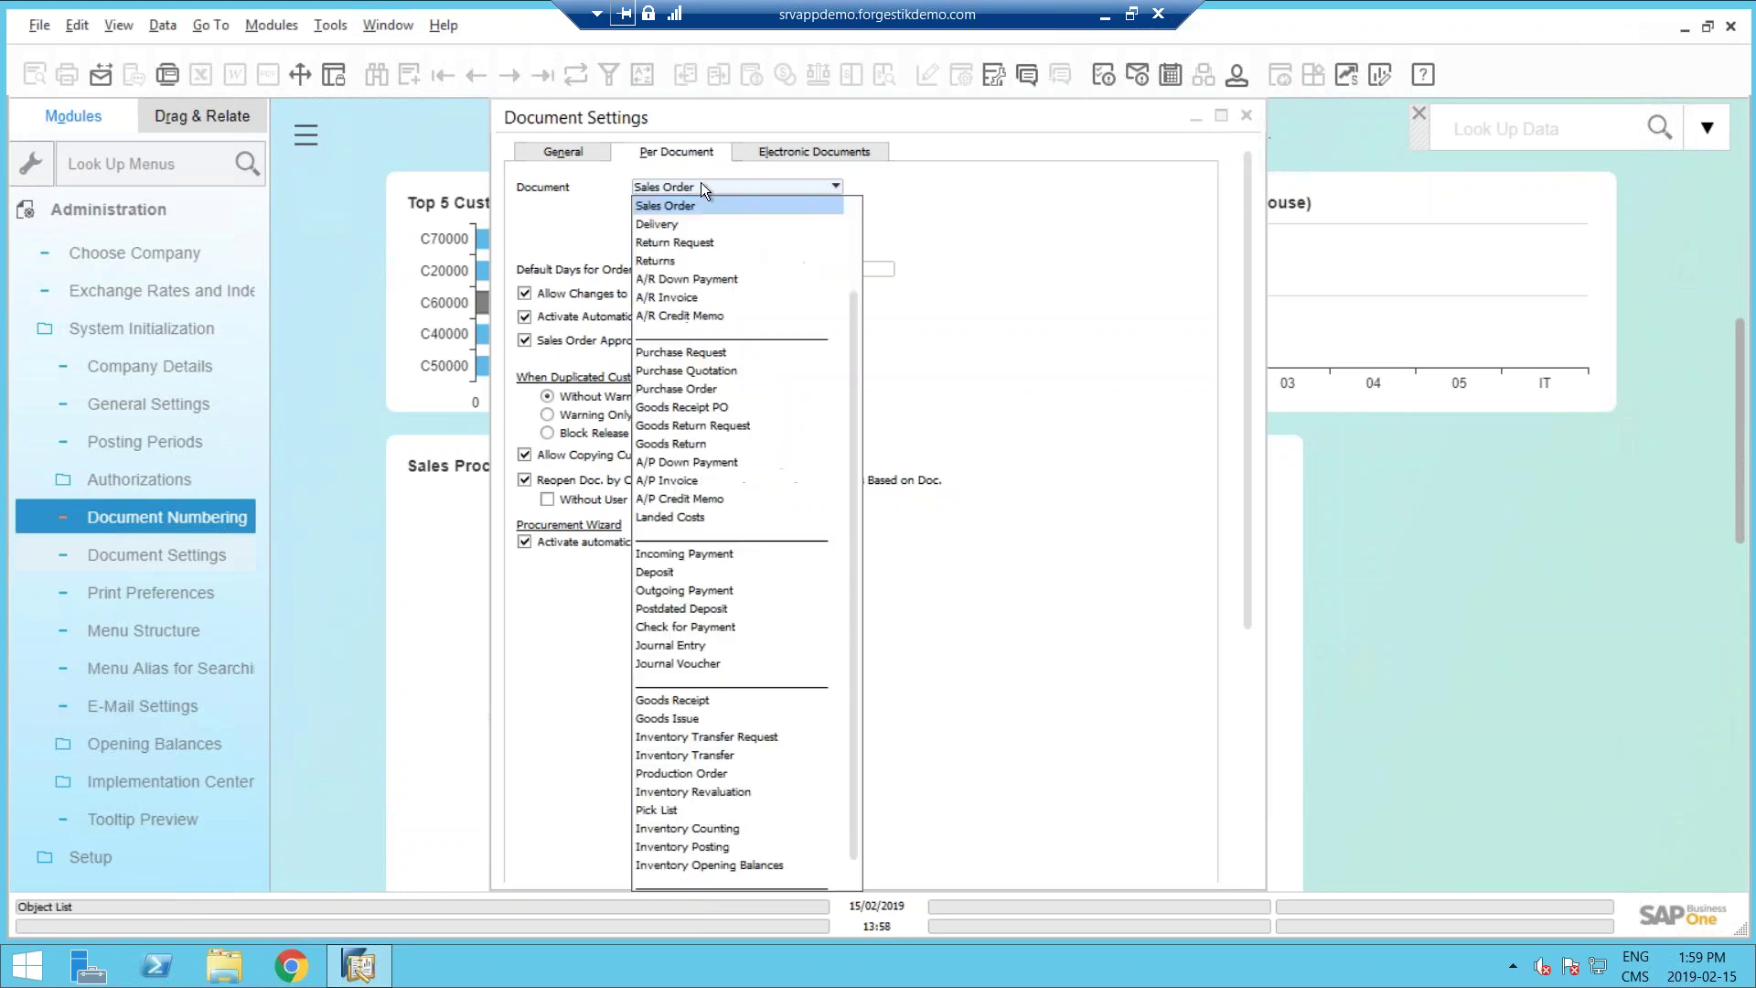
left_click(683, 261)
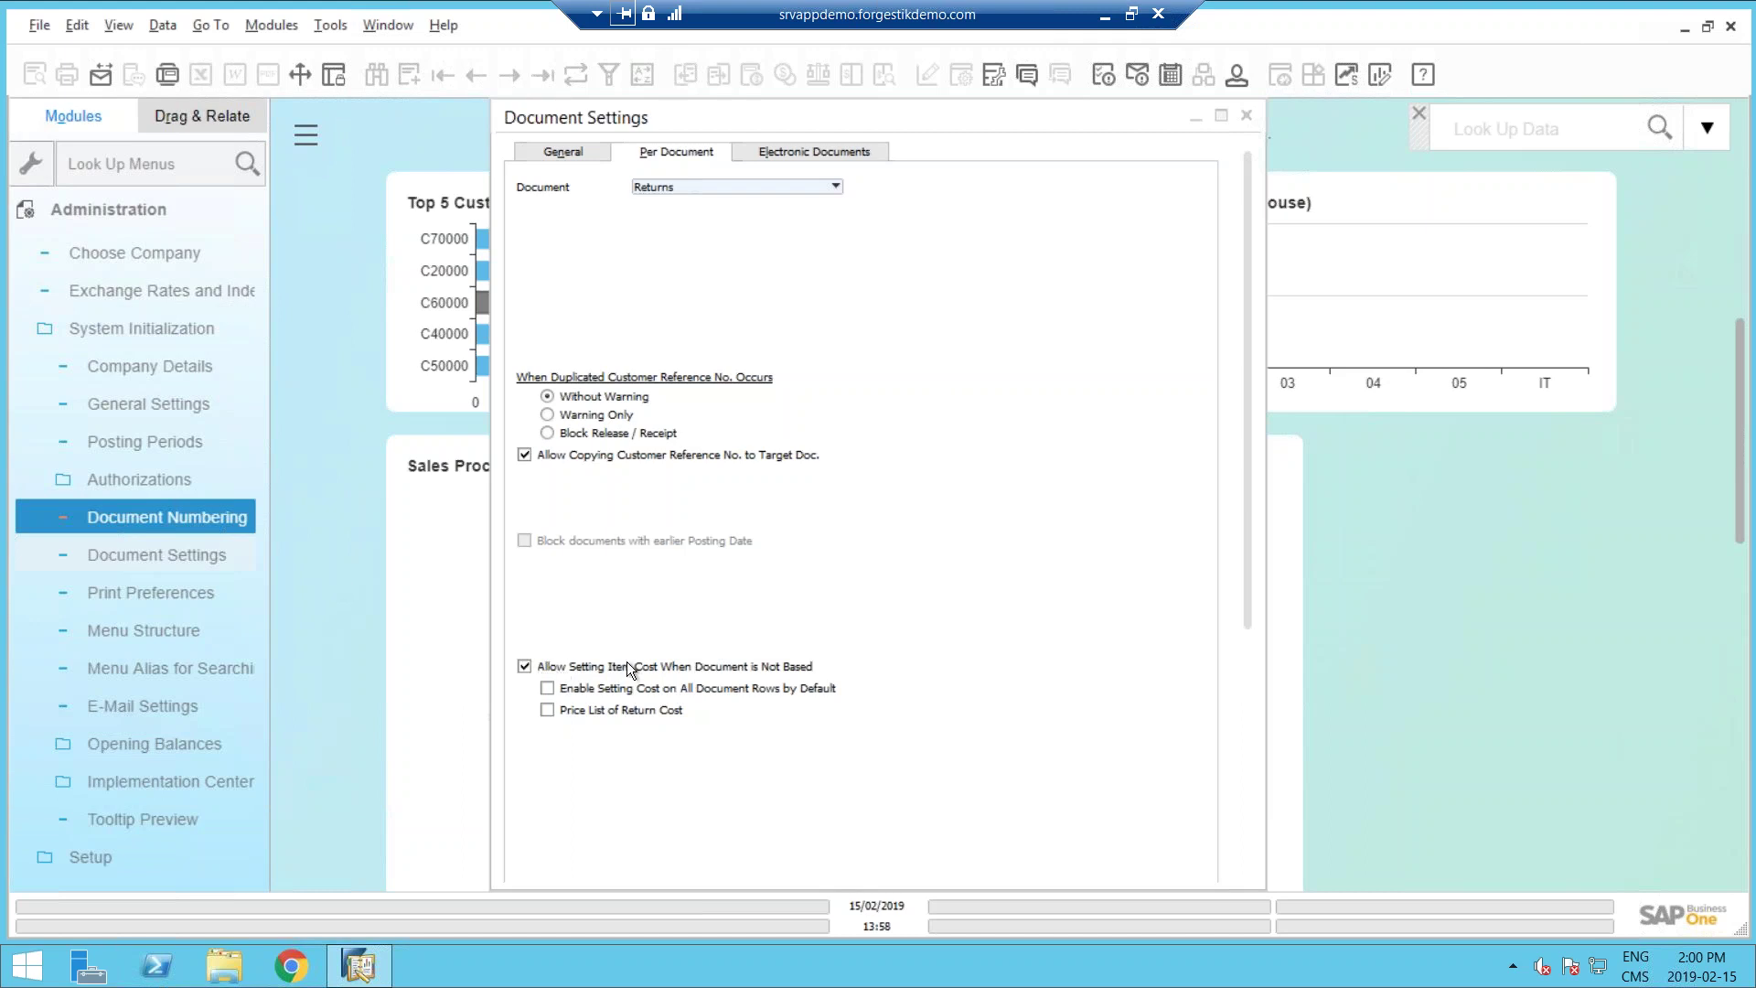
Open the last A/R return, examine its Enable Setting Cost and Return Cost (LC) columns, and close the document.
left_click(90, 208)
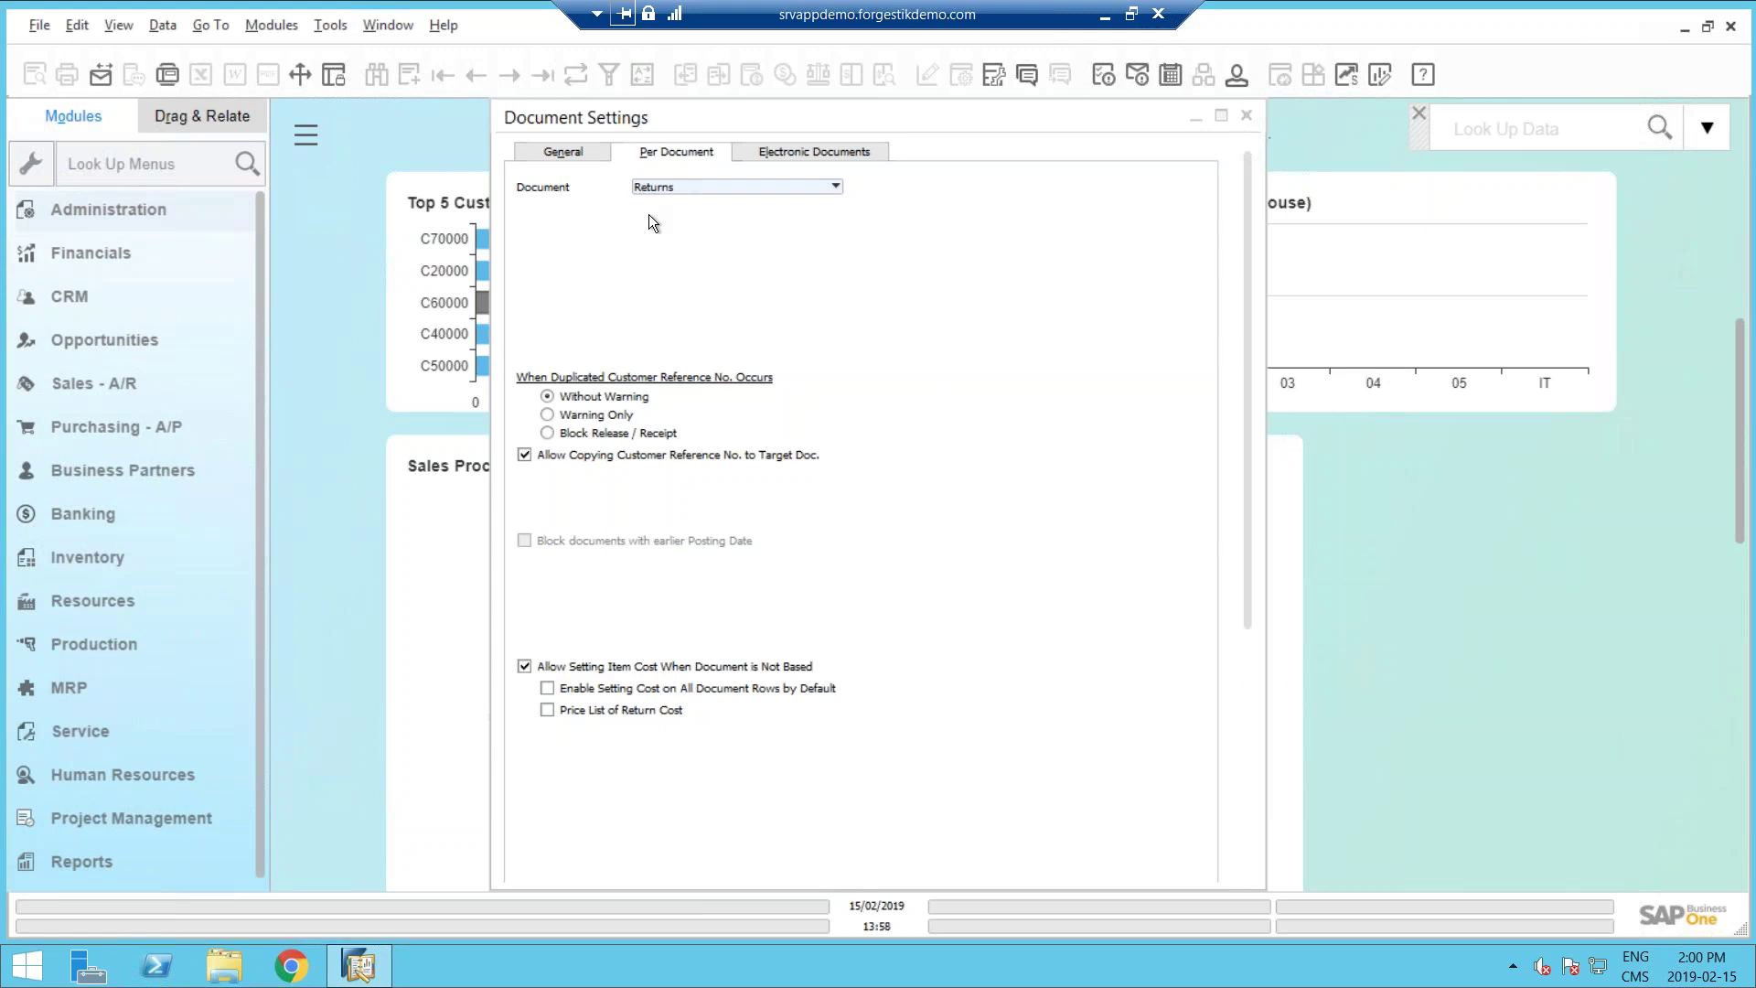
key("Down")
key("Down")
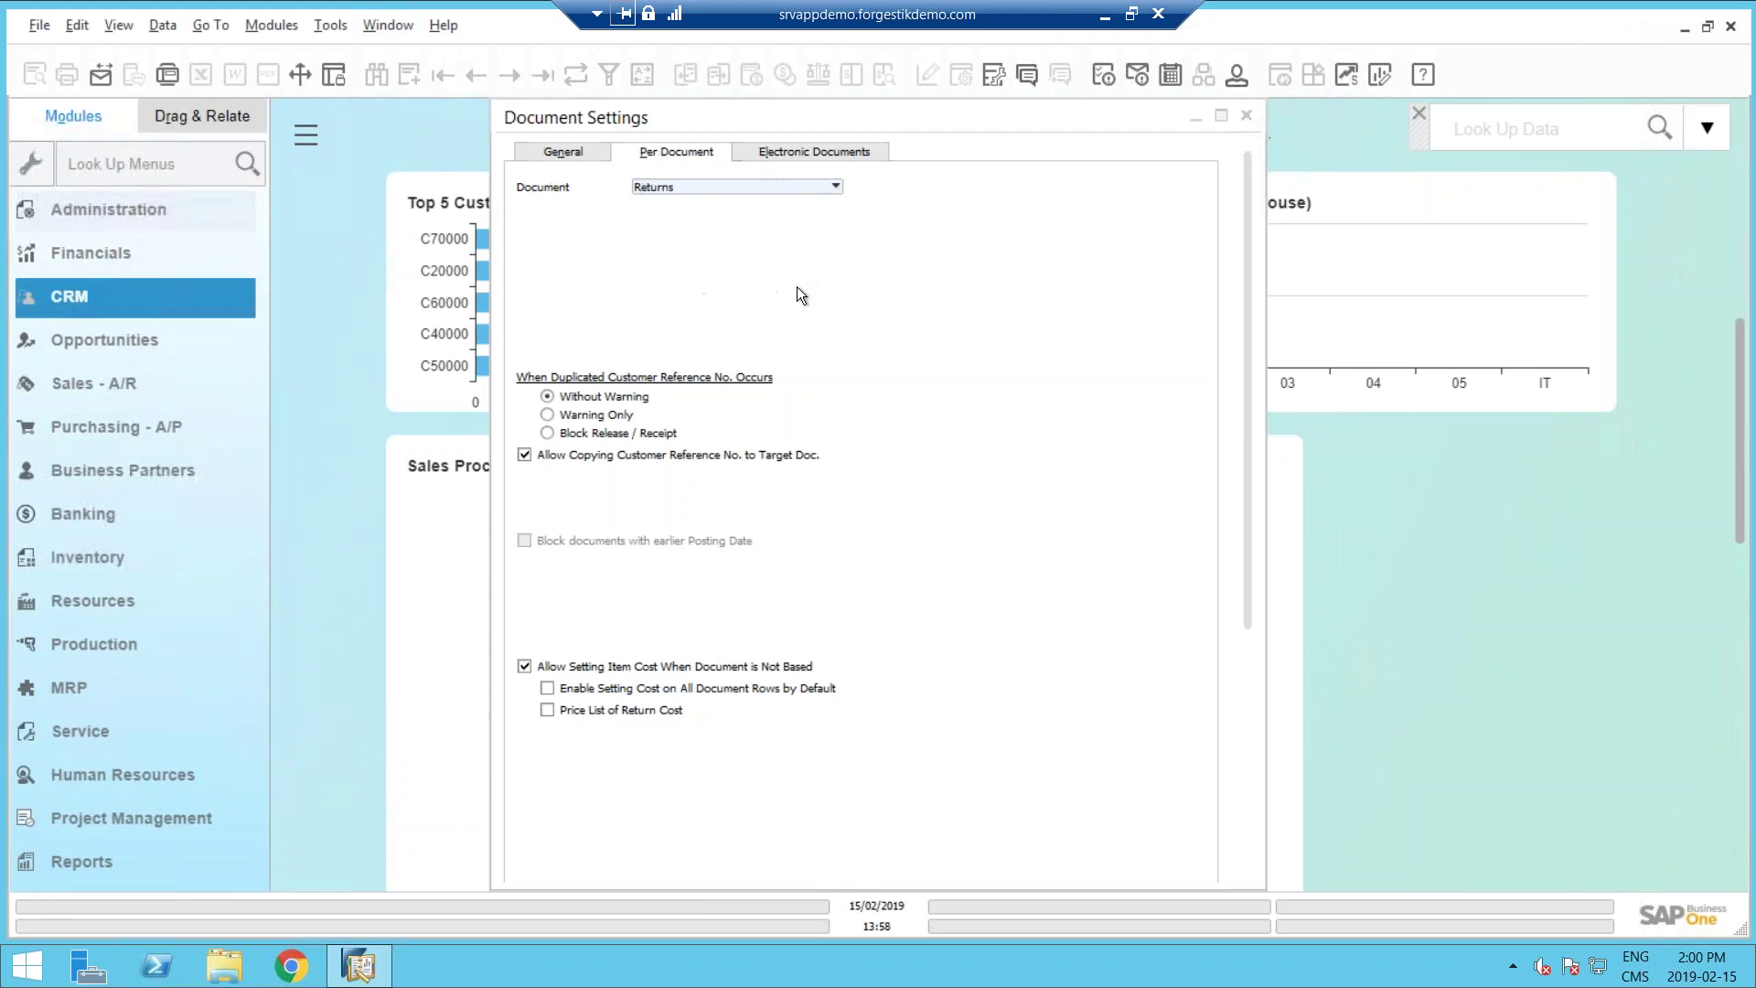
left_click(104, 382)
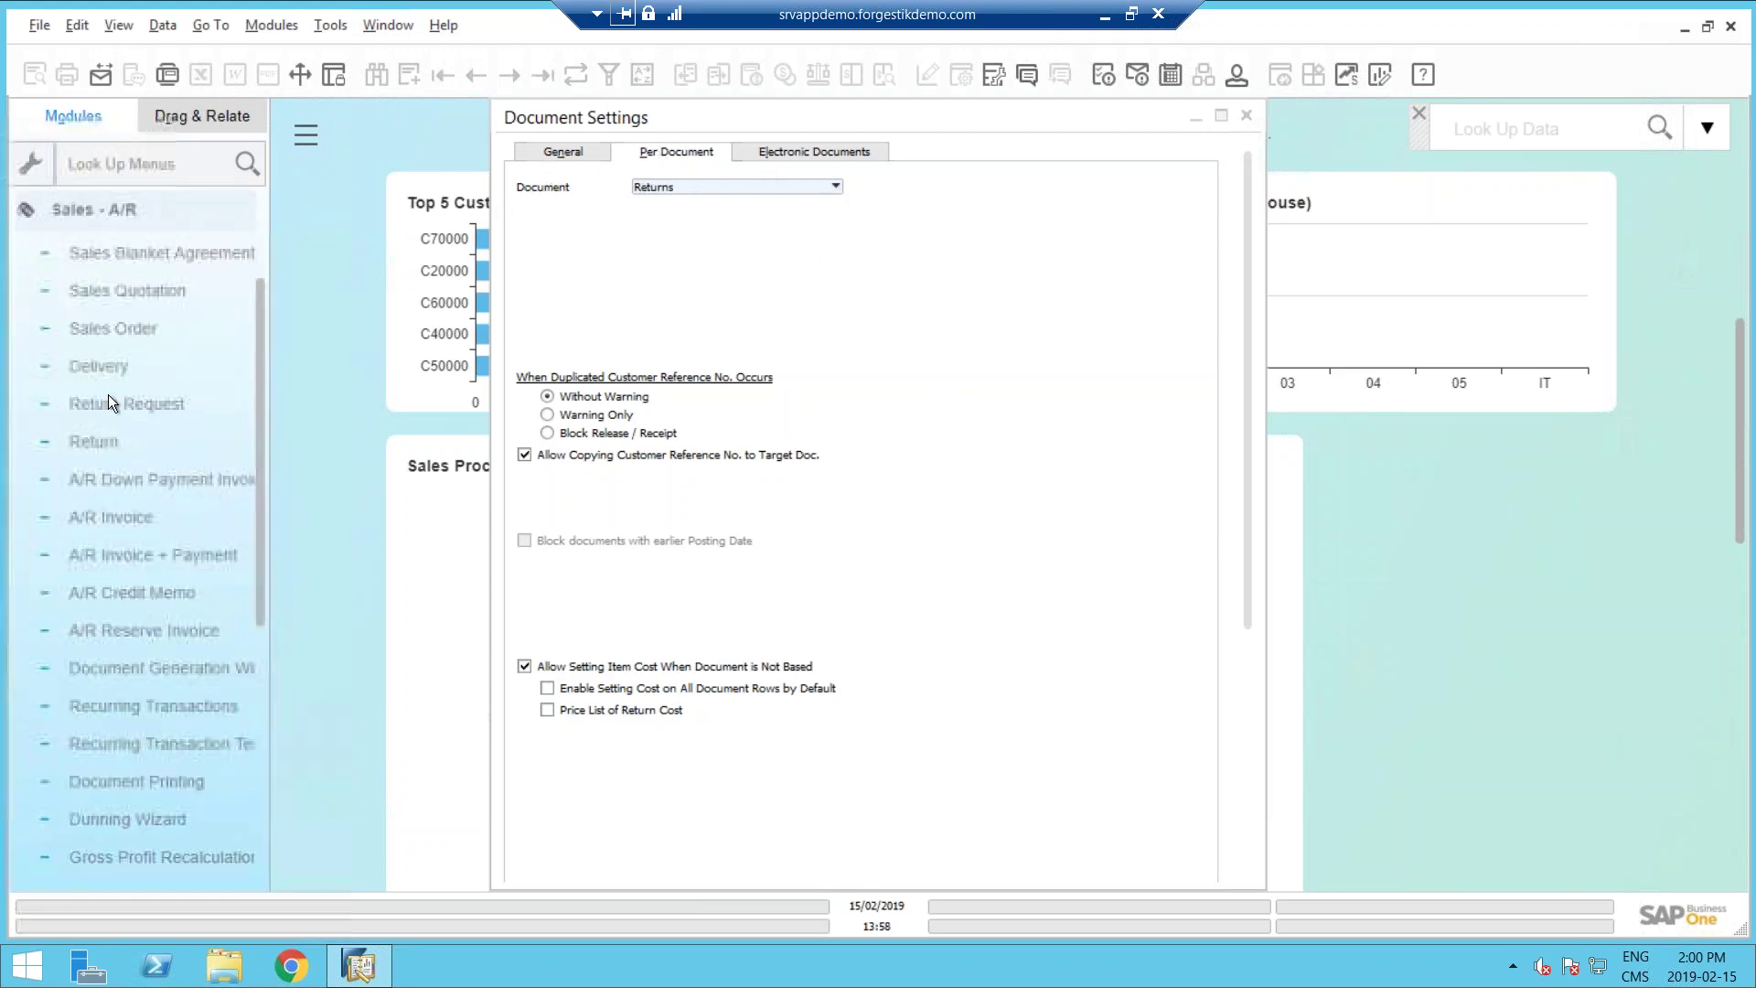
left_click(101, 442)
left_click(476, 74)
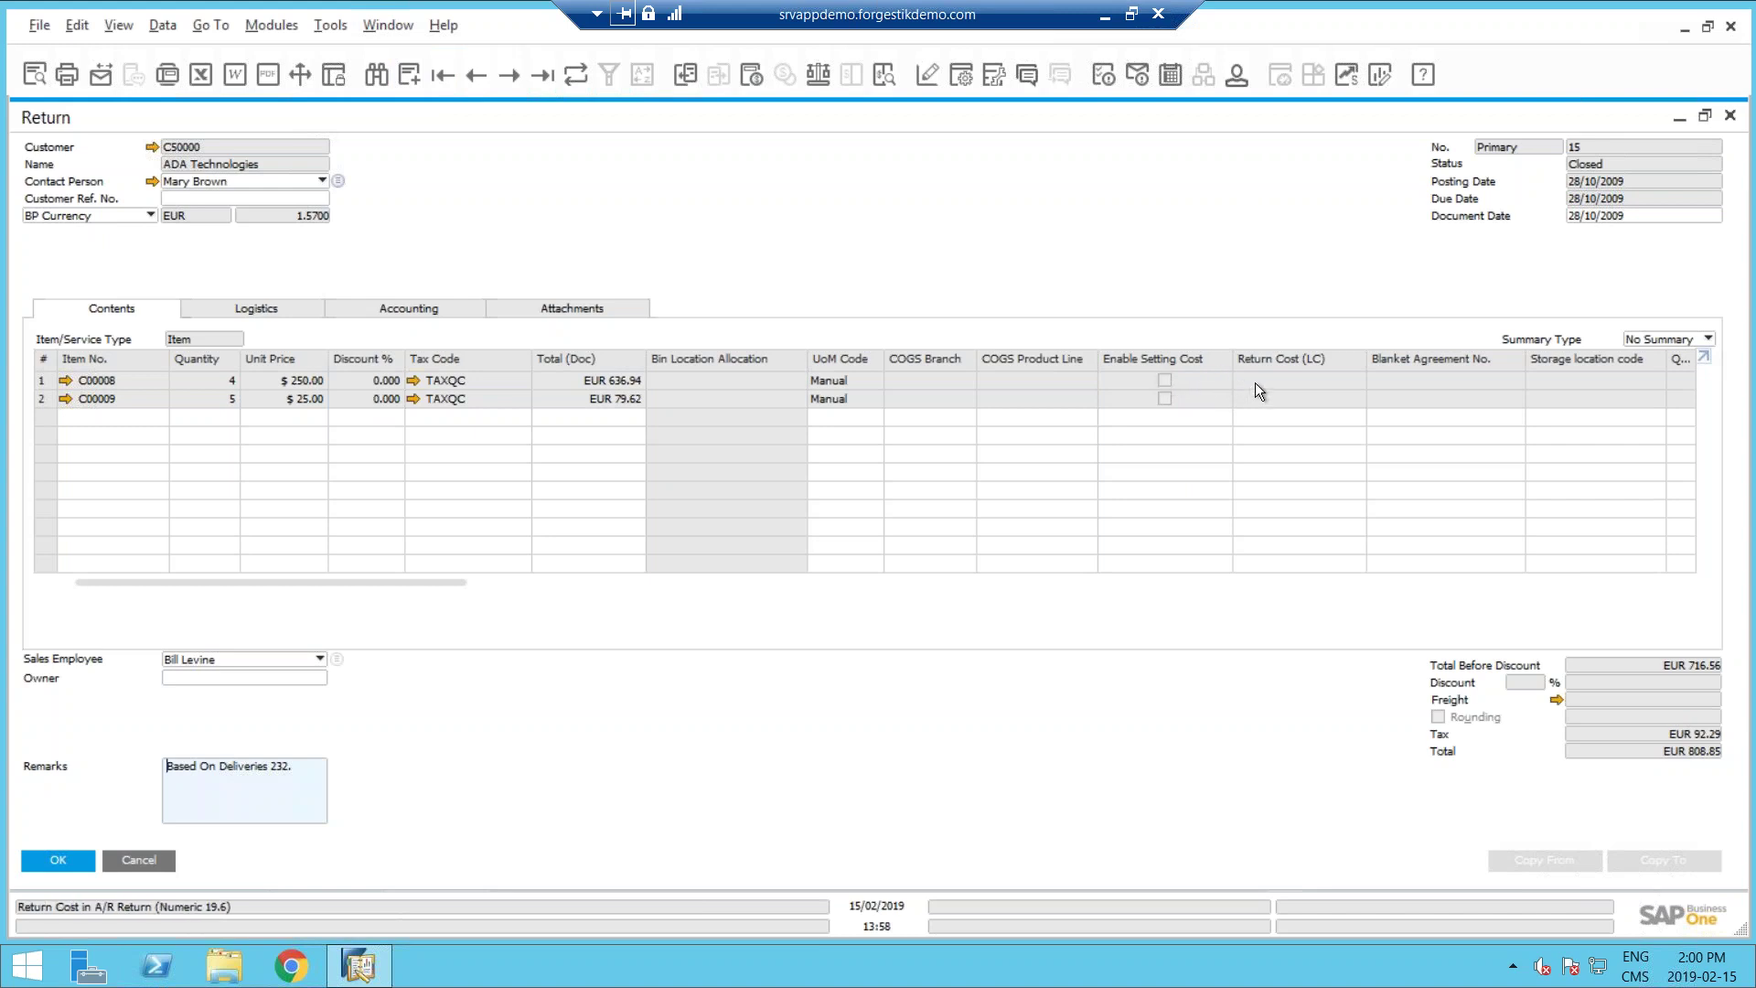
left_click(145, 856)
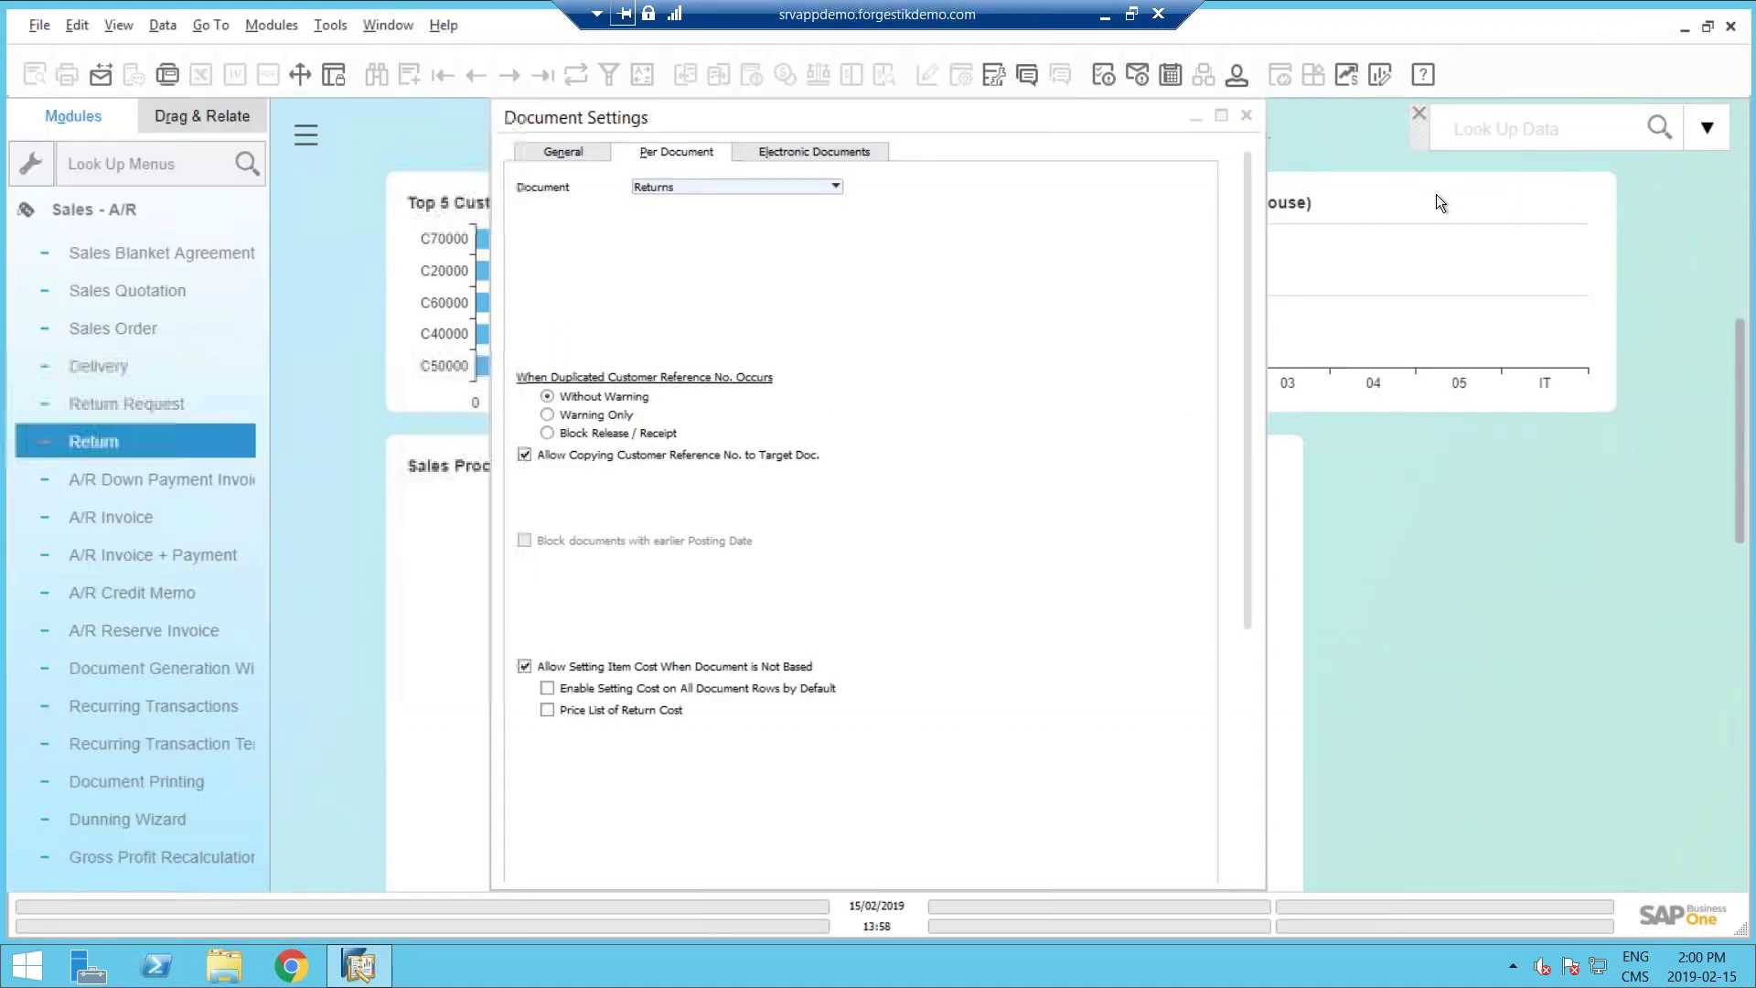
Close Document Settings without saving the changes, and open the Pricing options of General Settings.
key("Escape")
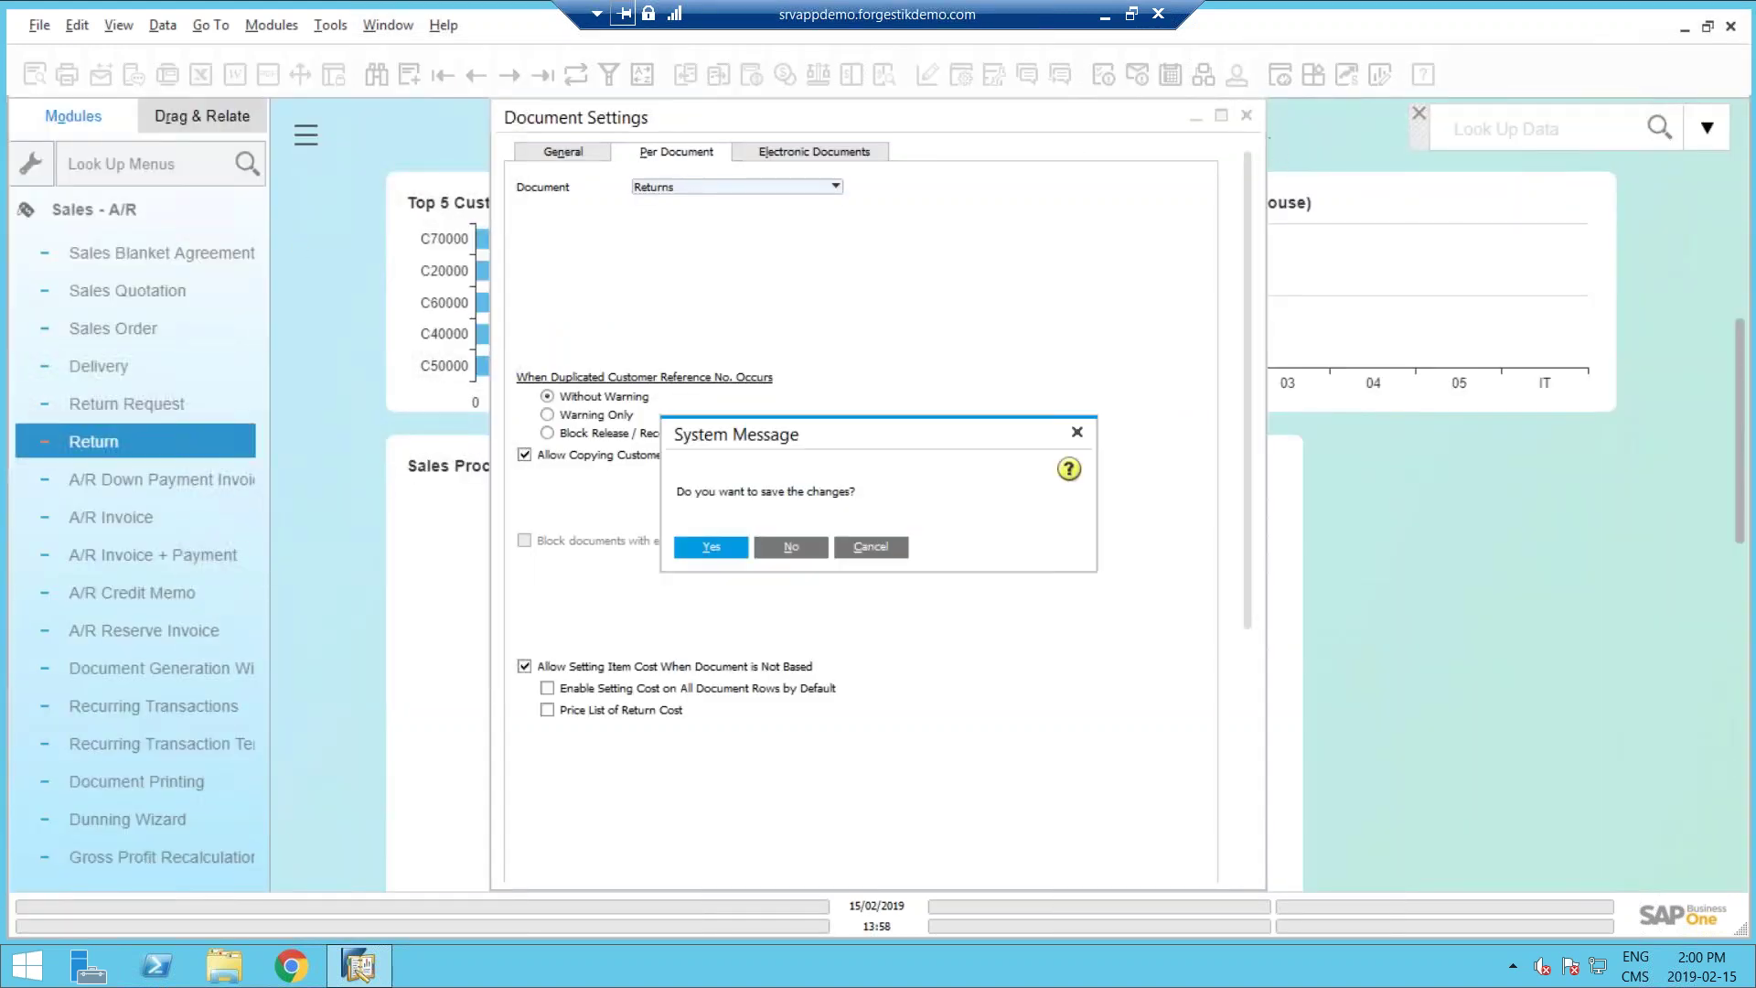
left_click(811, 549)
left_click(109, 210)
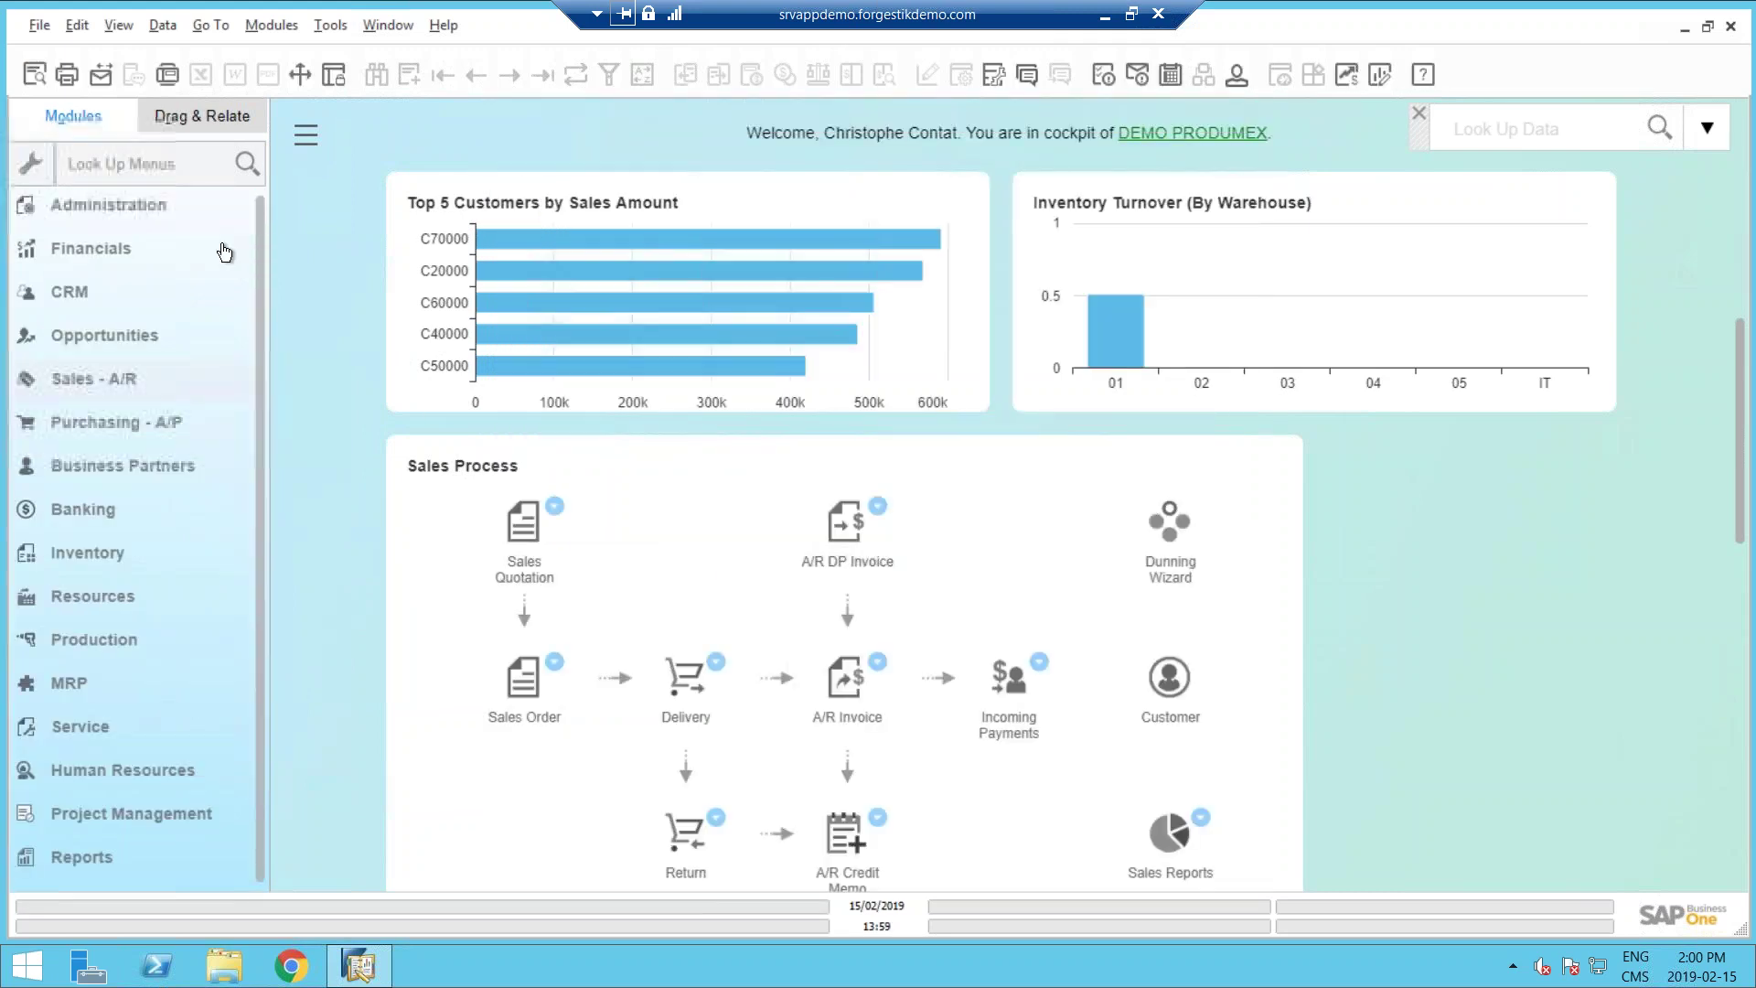
left_click(107, 215)
left_click(137, 366)
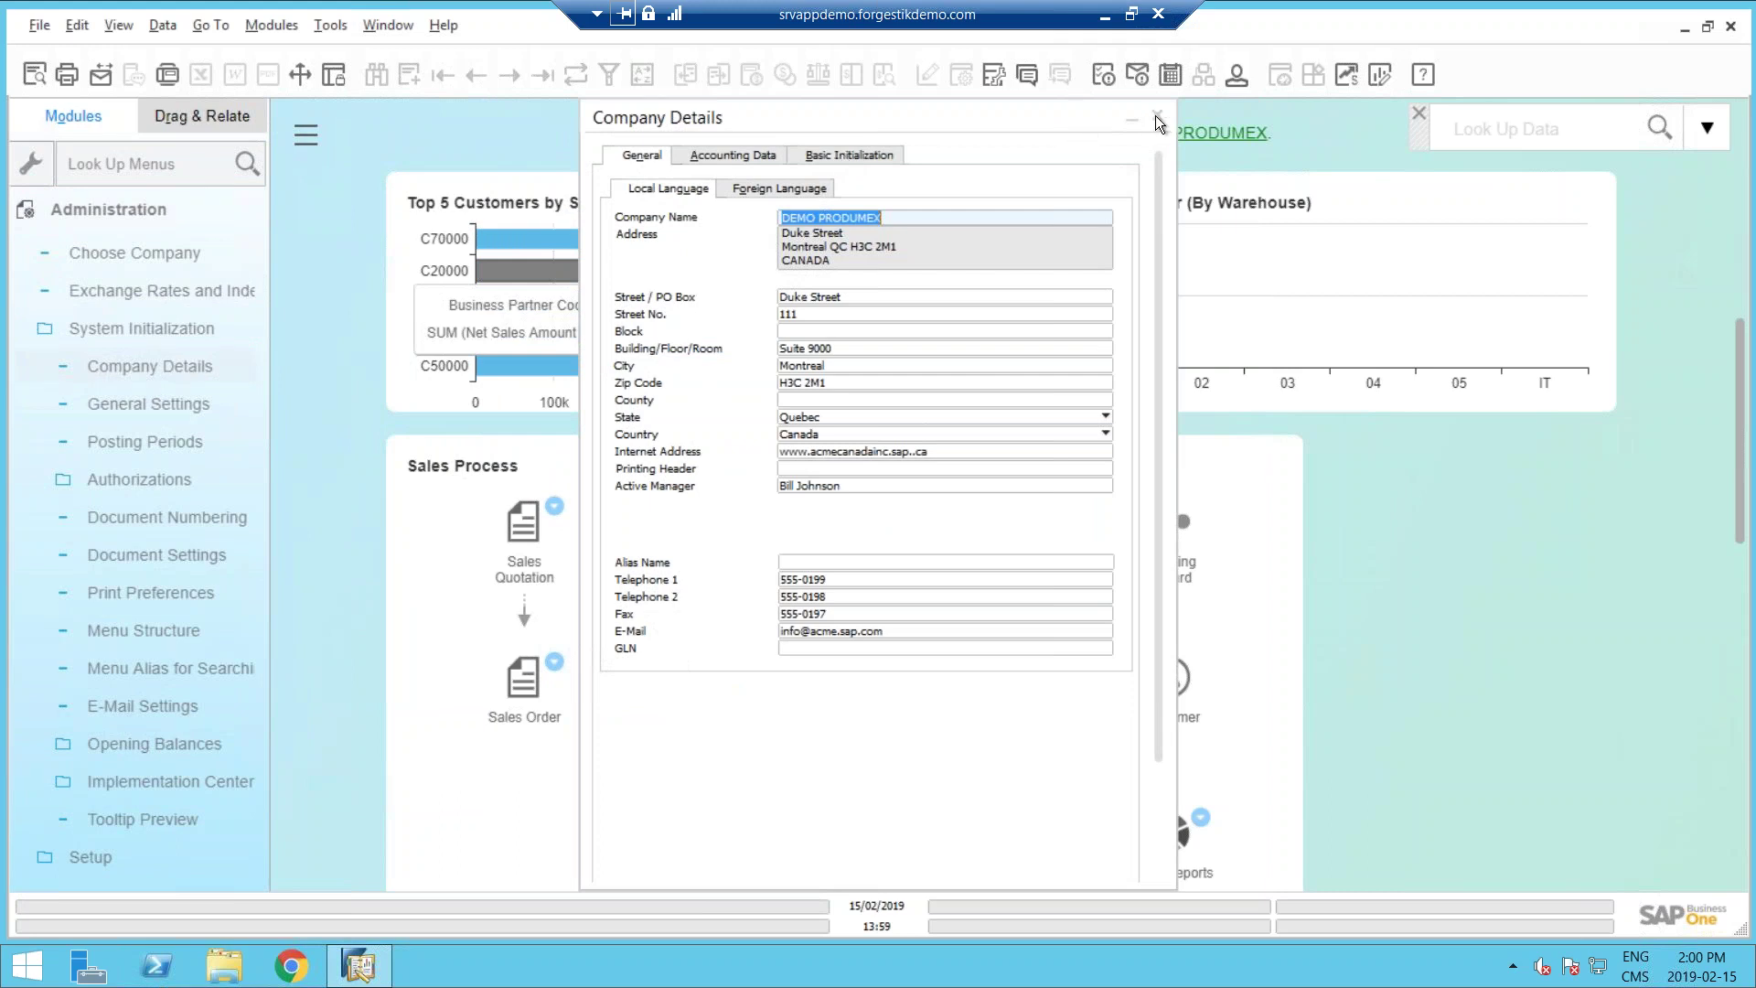
left_click(1155, 115)
left_click(134, 409)
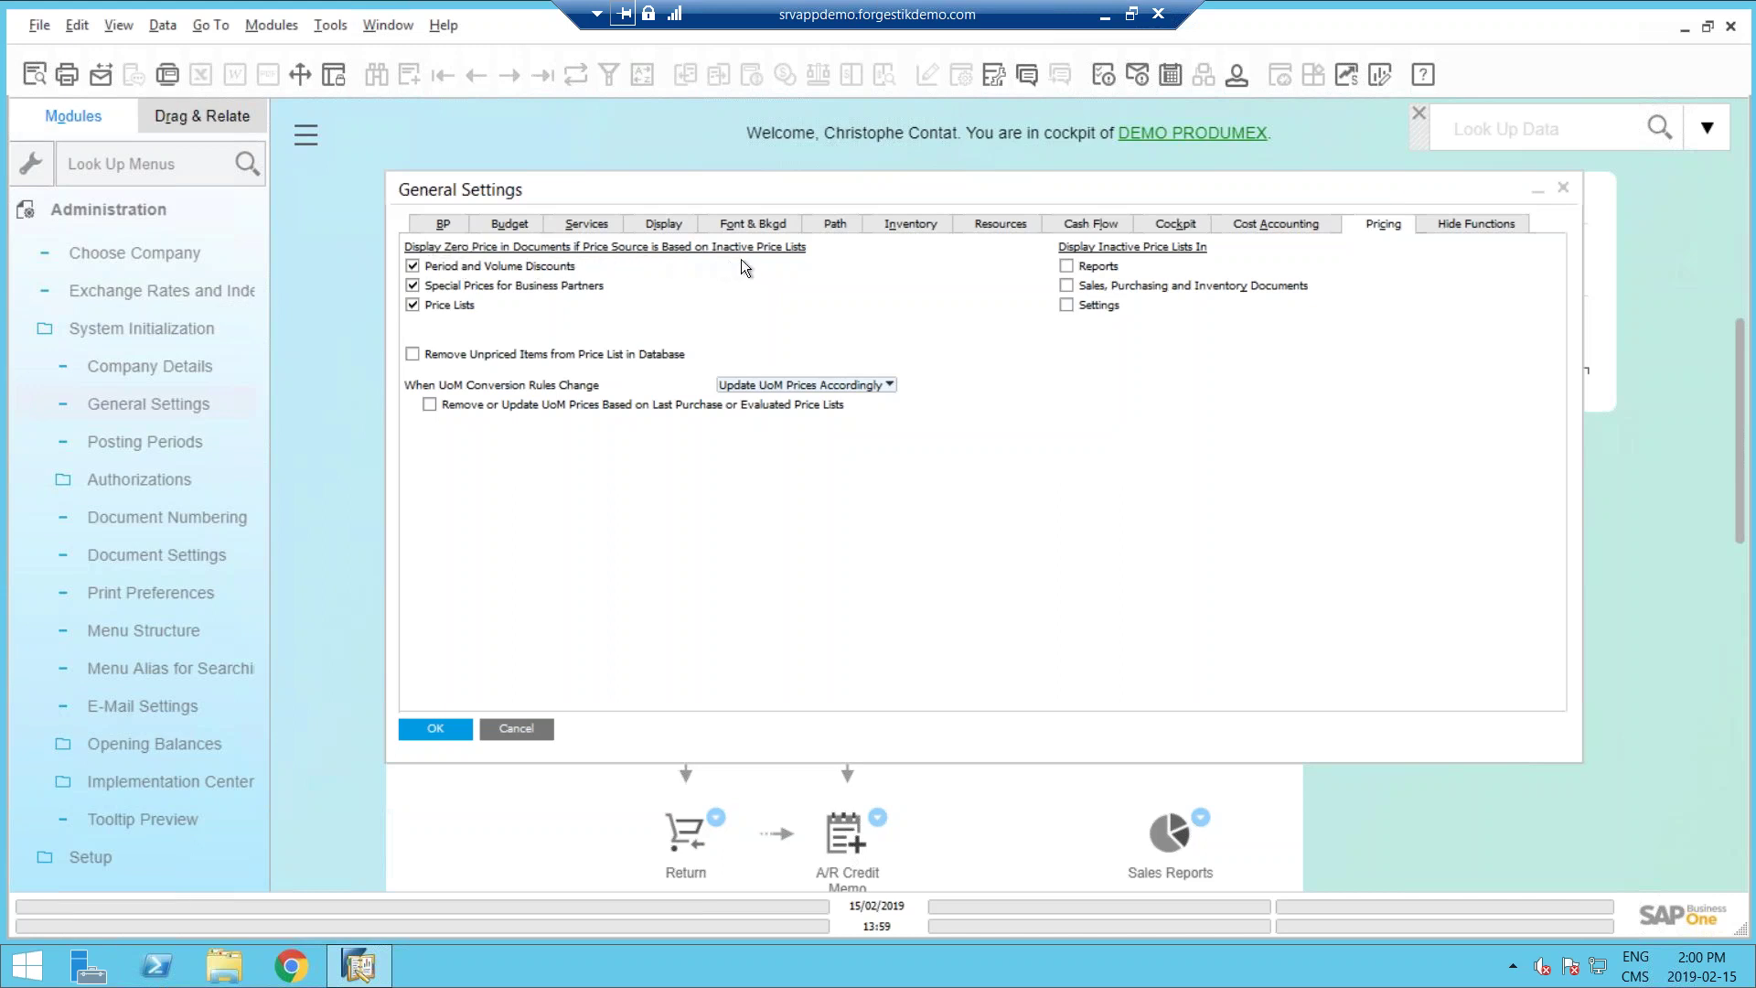
Toggle the options displaying zero prices for inactive price lists, leaving all three enabled, and reposition the General Settings window.
left_click(412, 304)
left_click(412, 286)
left_click(412, 266)
left_click(412, 305)
left_click_drag(589, 193, 640, 158)
Open the inventory Price Lists, examine the Valid From and Valid To fields of Discount Purchase Price, and close the list.
left_click(119, 212)
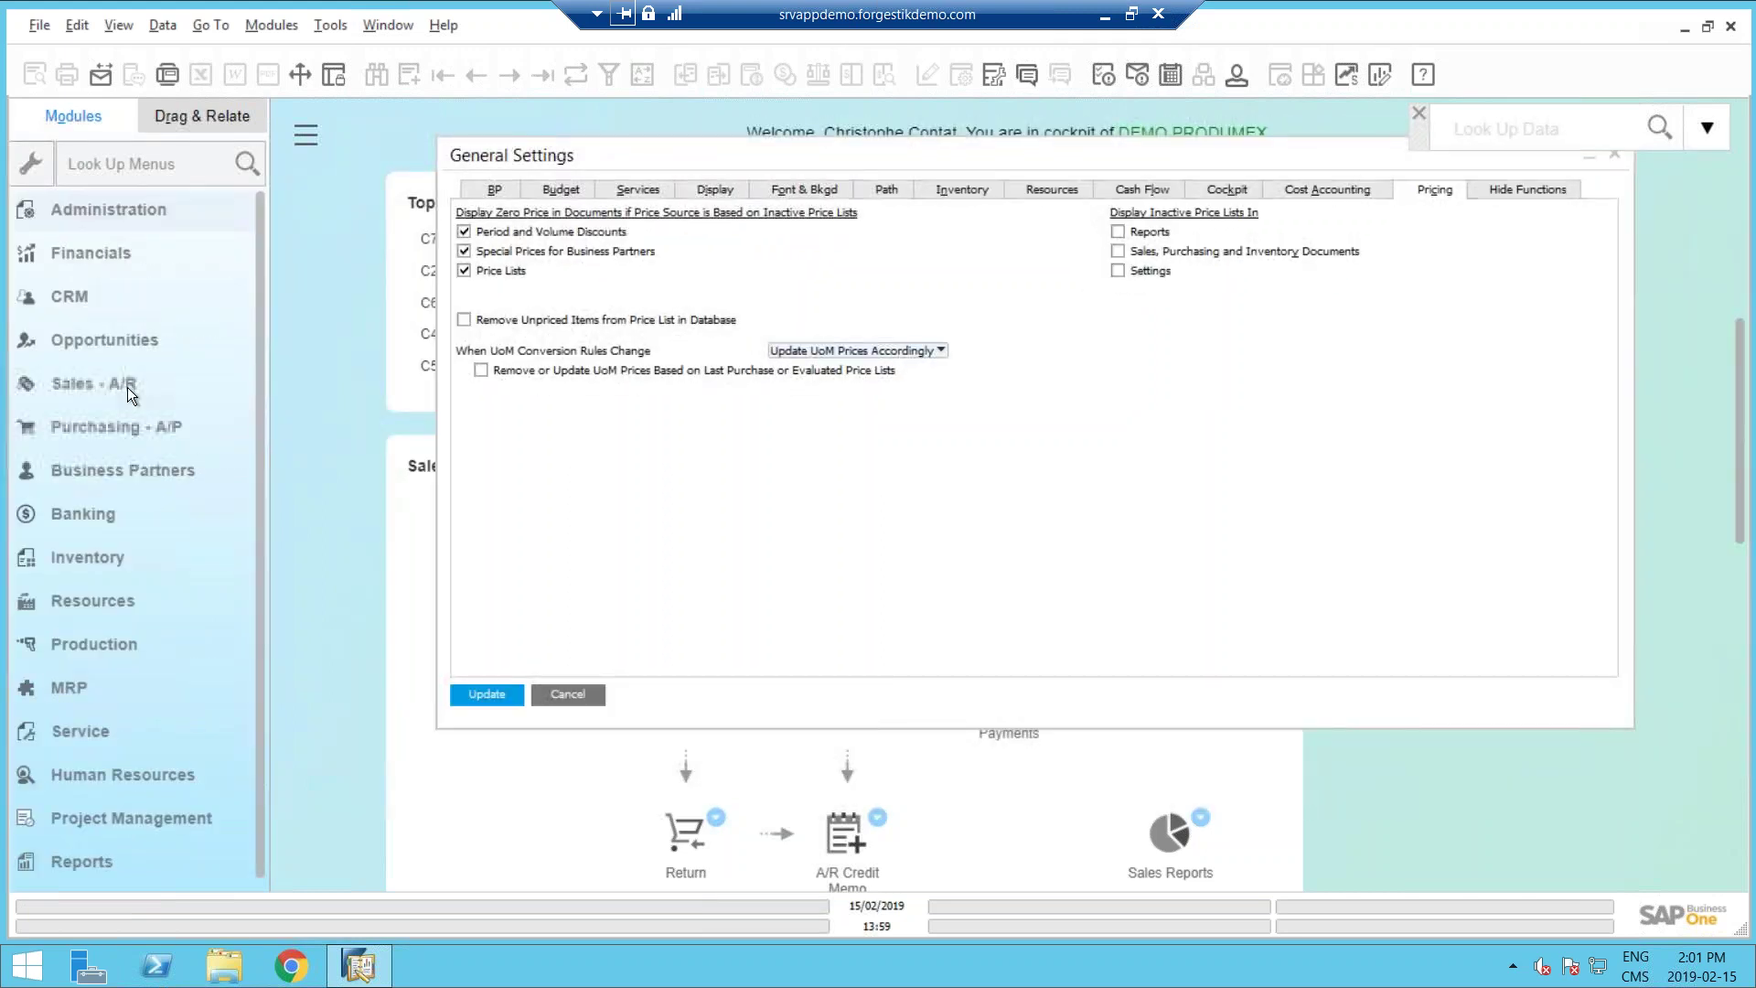
left_click(90, 560)
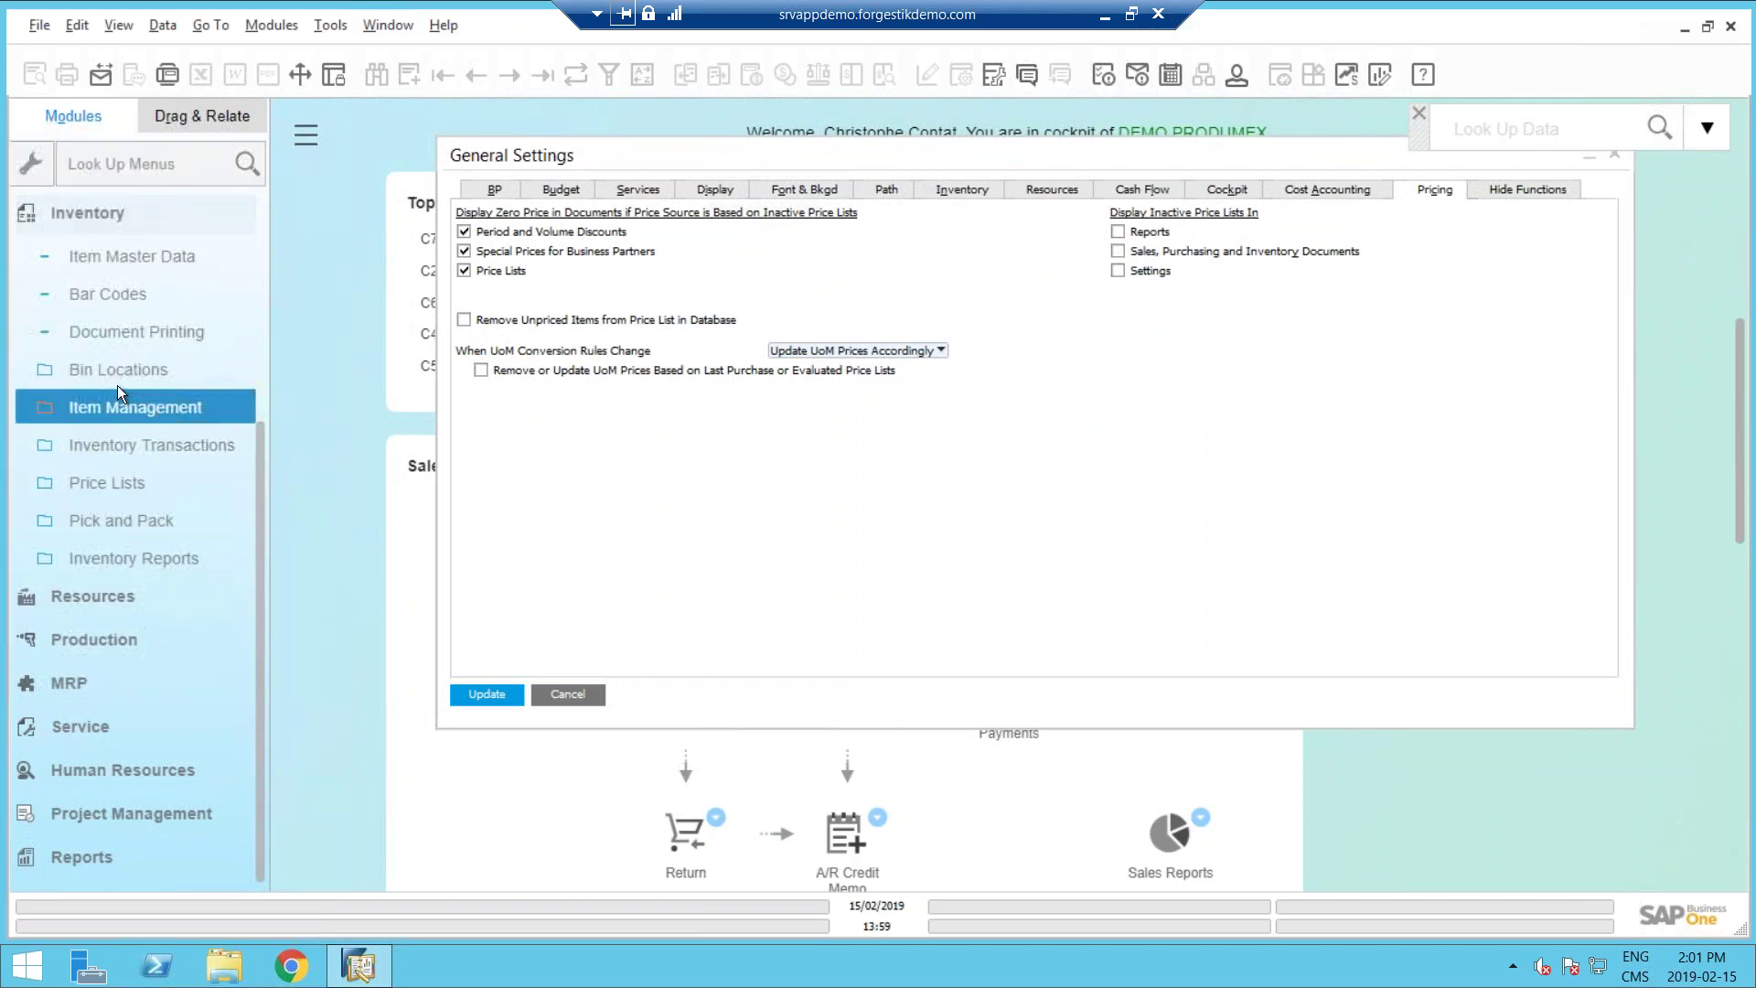
left_click(108, 487)
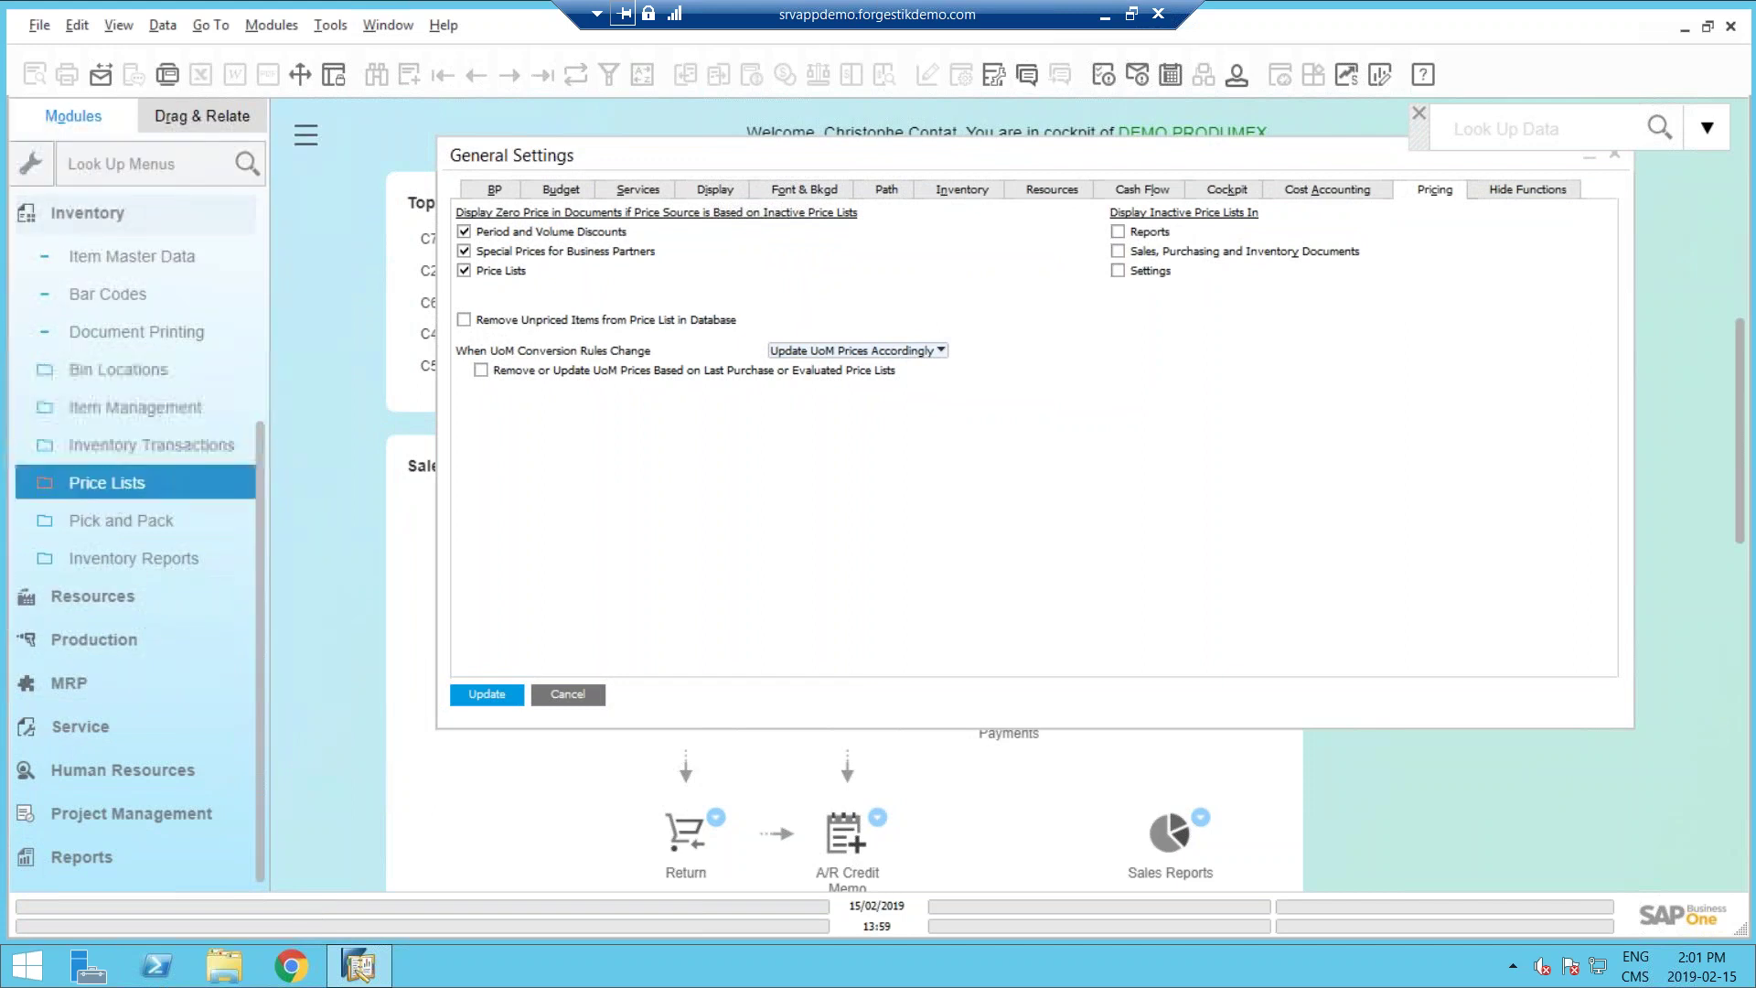
left_click(110, 525)
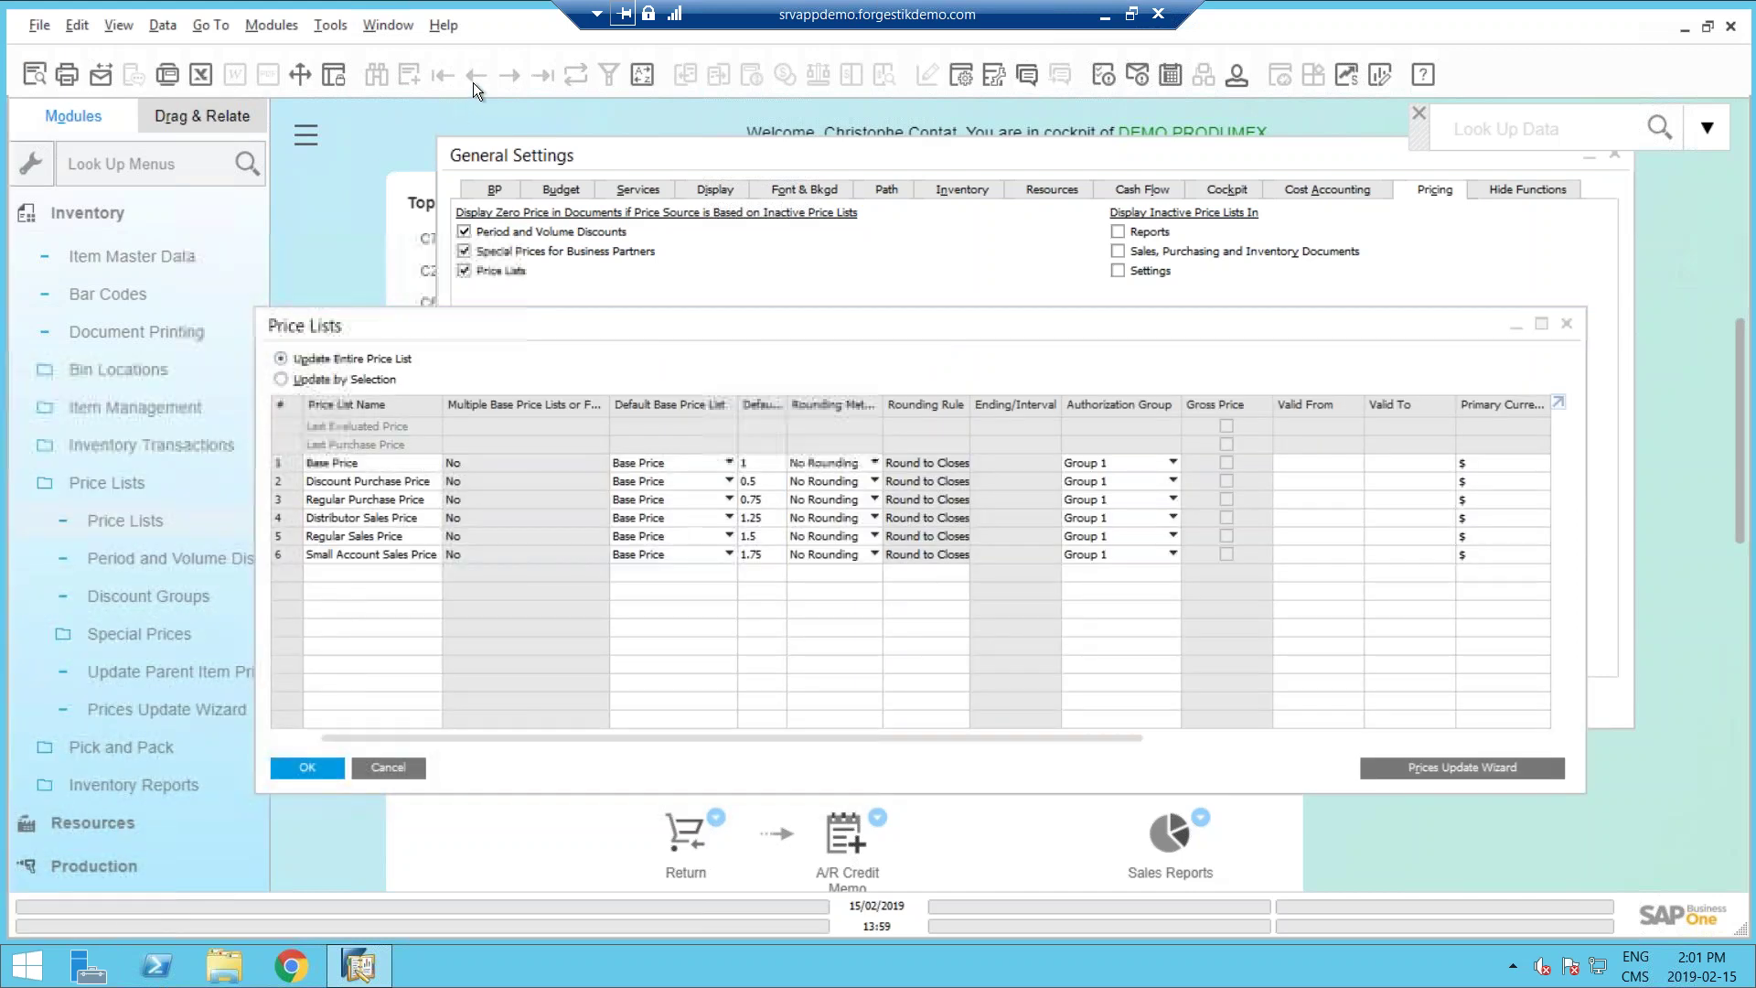
left_click(1304, 480)
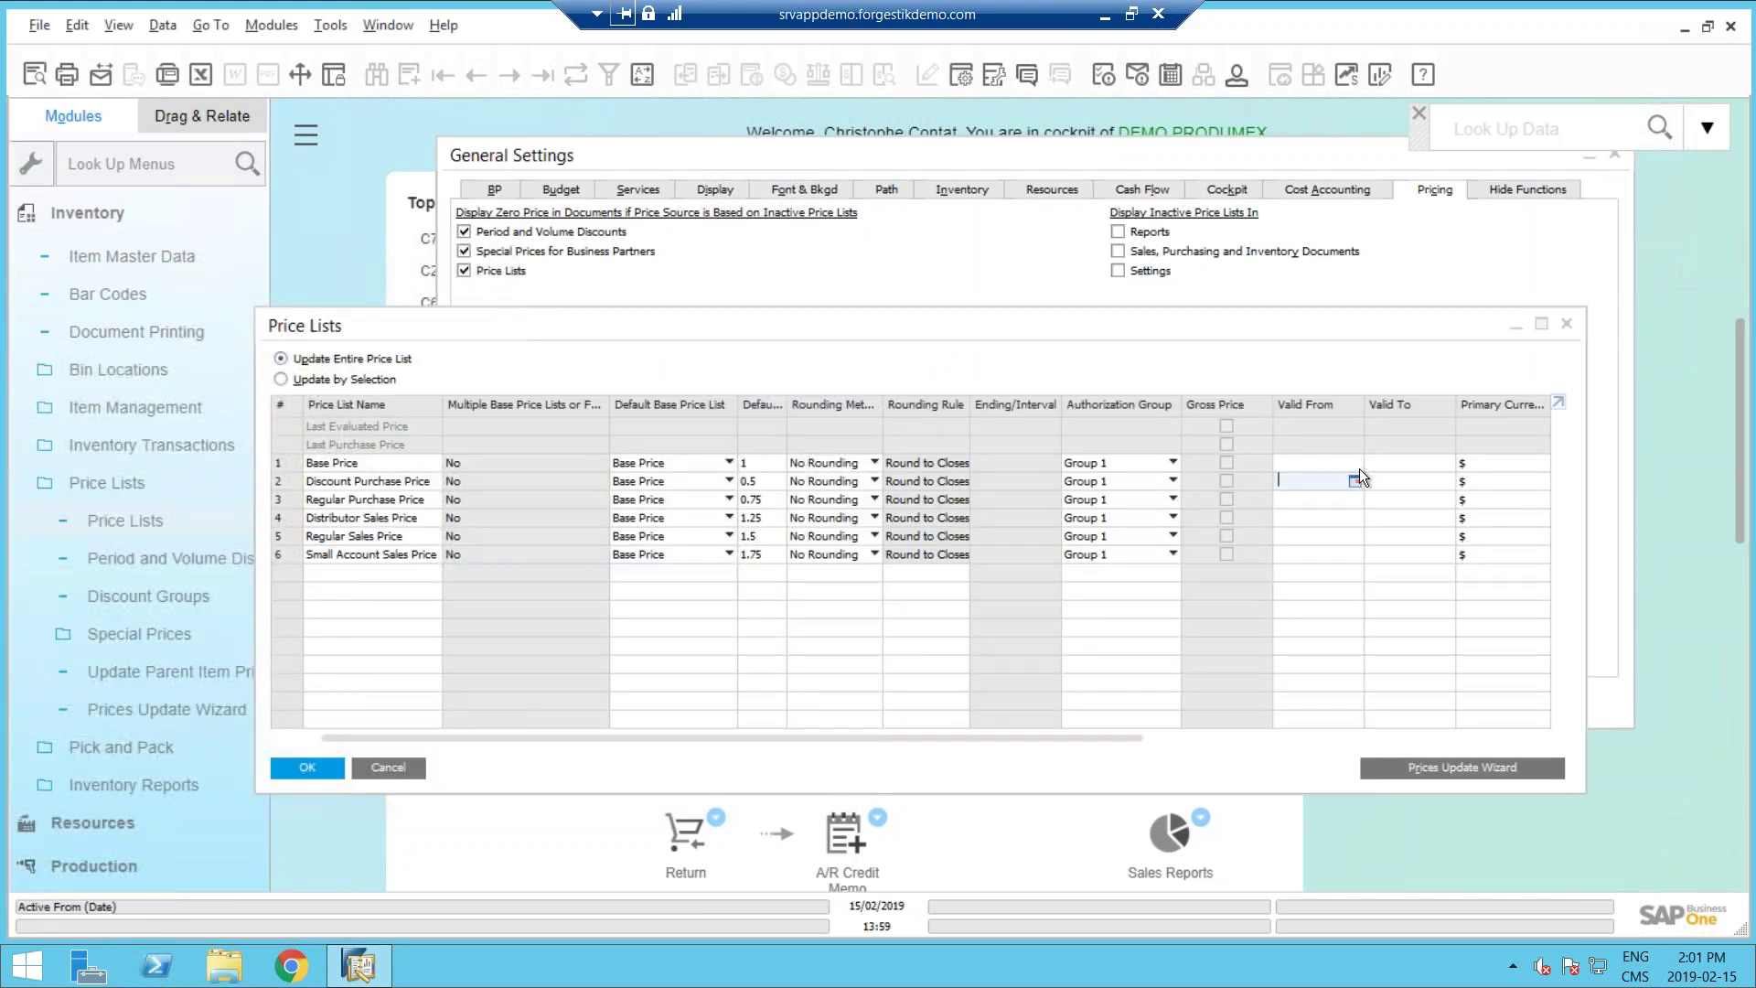
left_click(1403, 487)
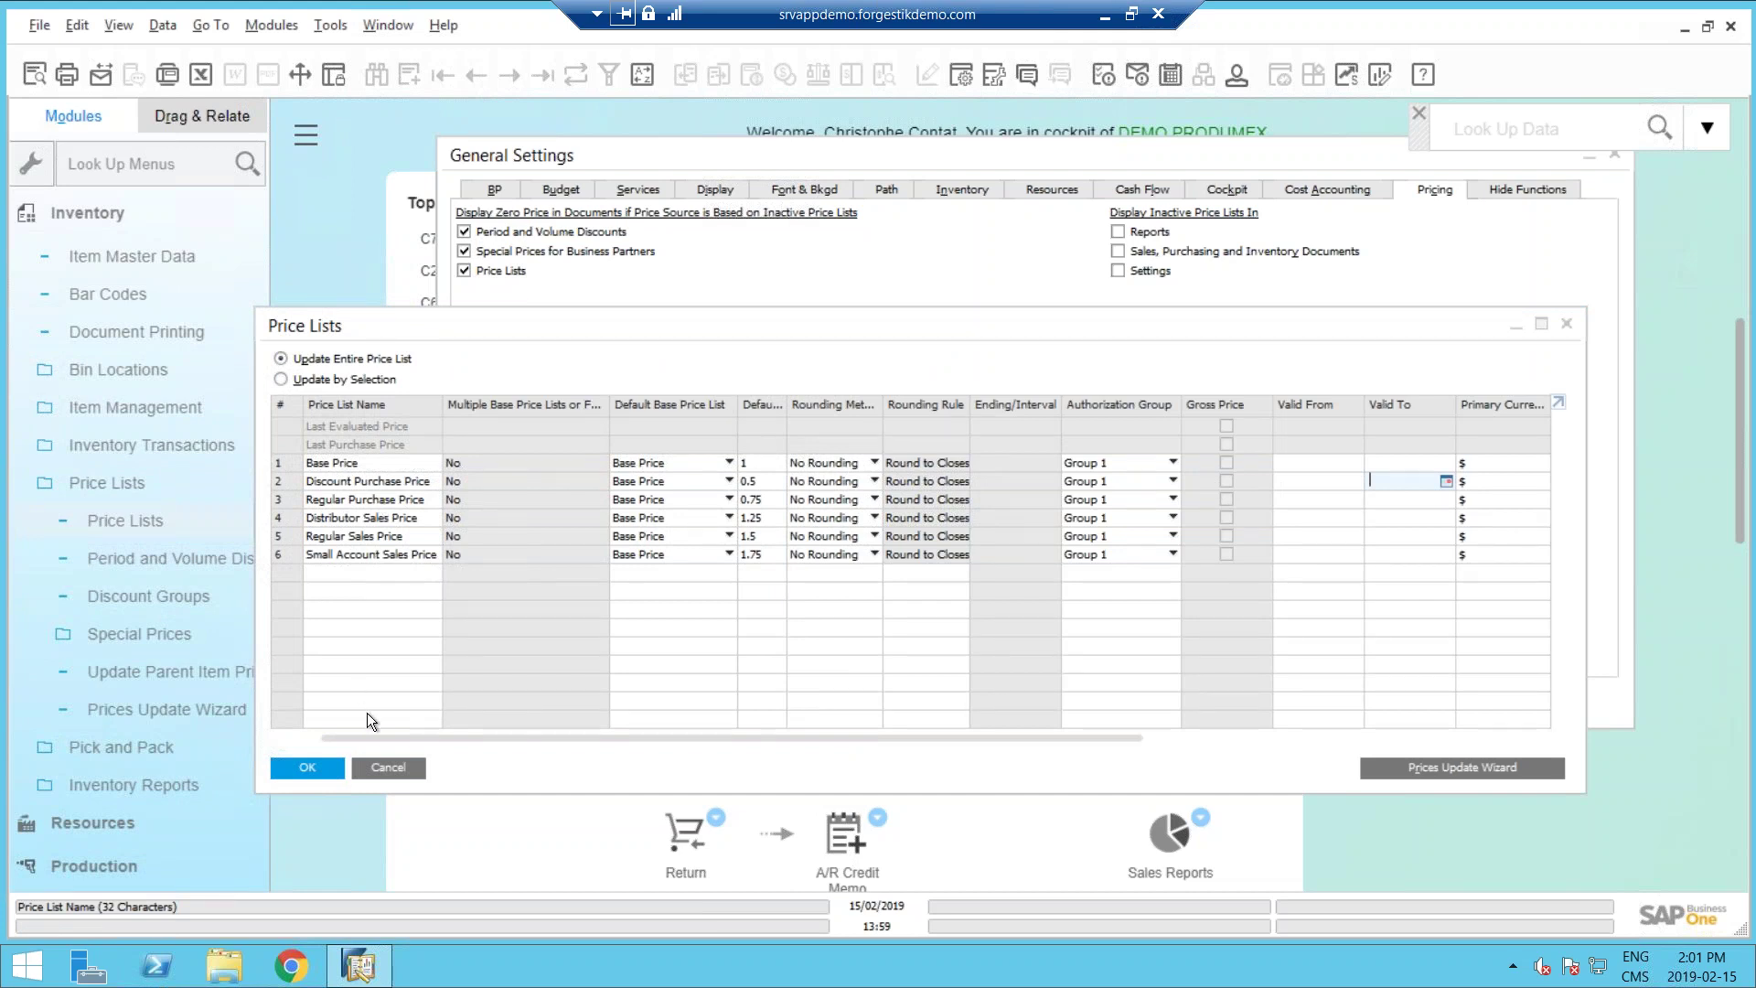
left_click(384, 770)
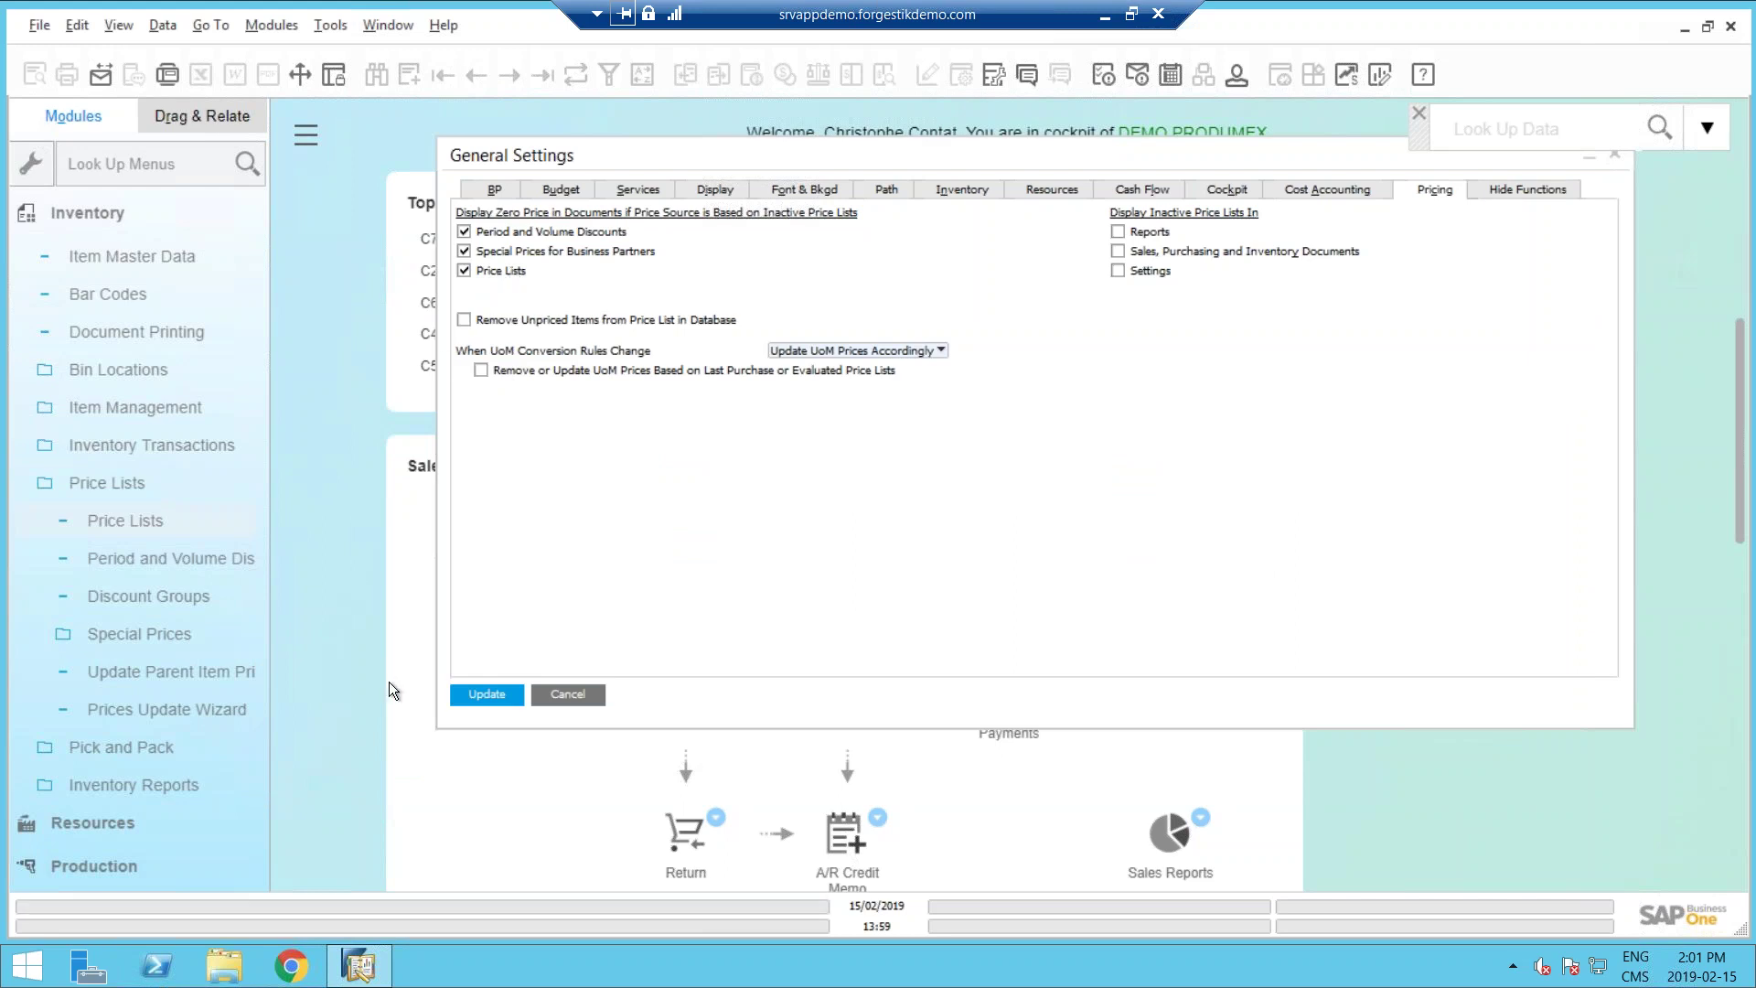
Close General Settings without saving the changes, and display the most recent A/R invoice.
left_click(571, 699)
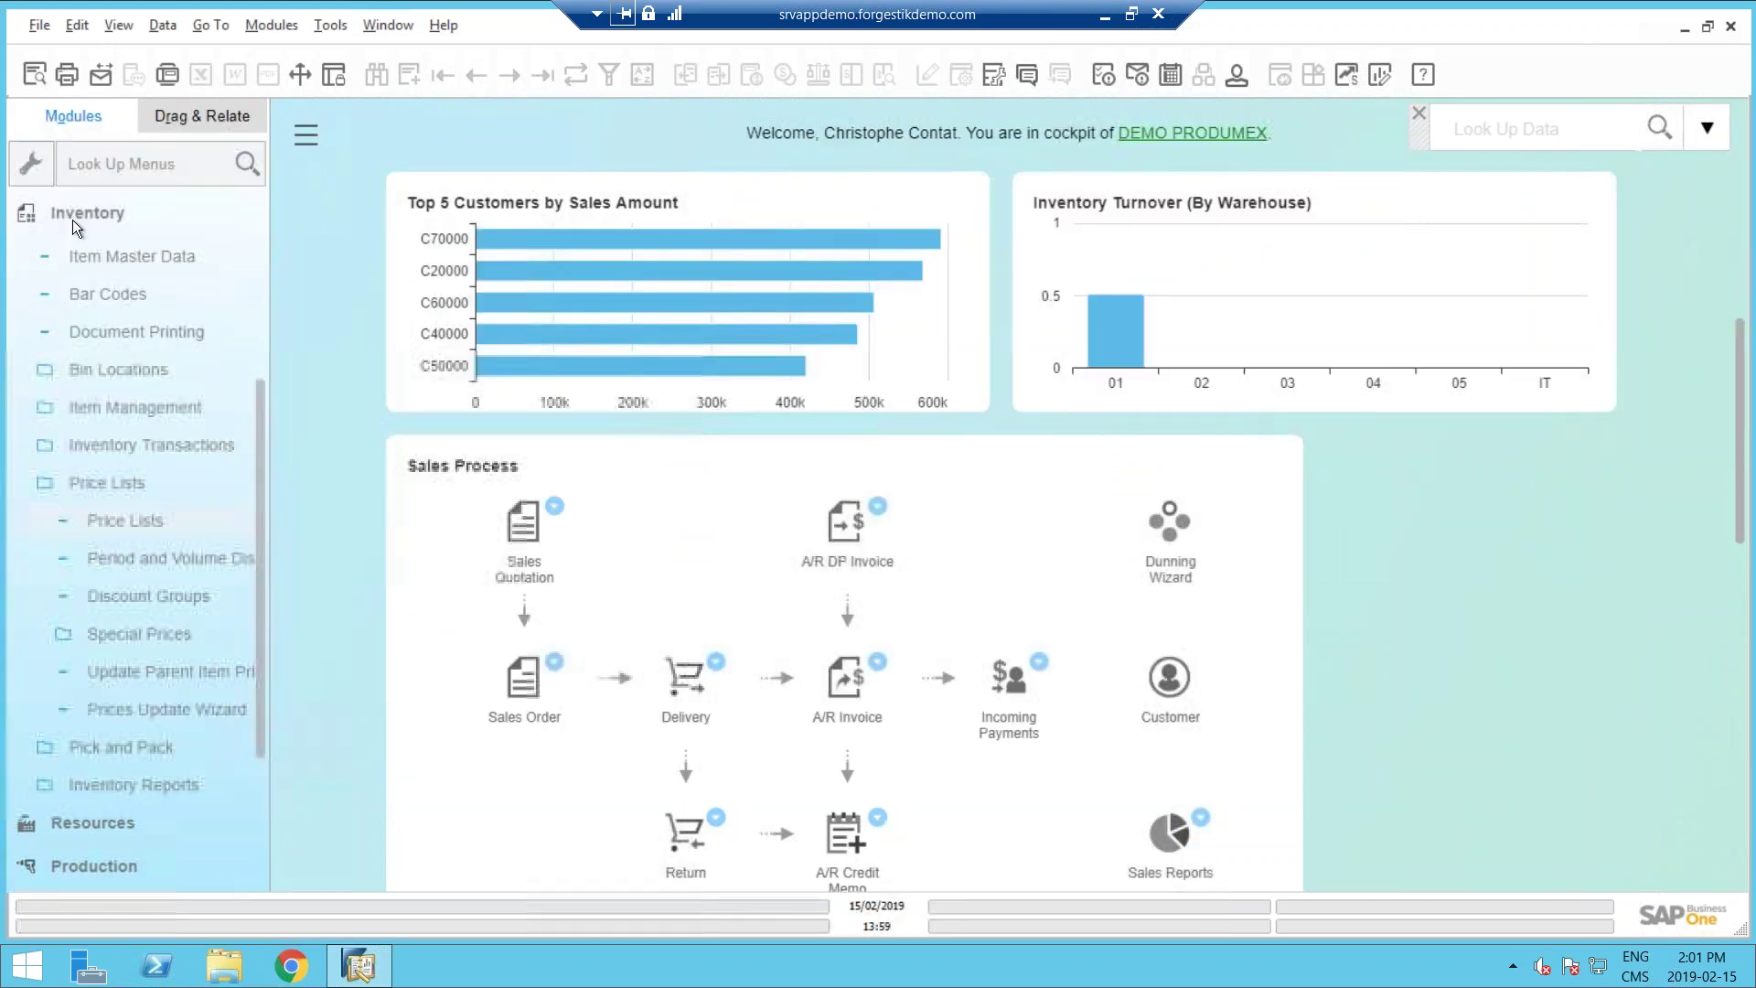
left_click(87, 212)
left_click(119, 386)
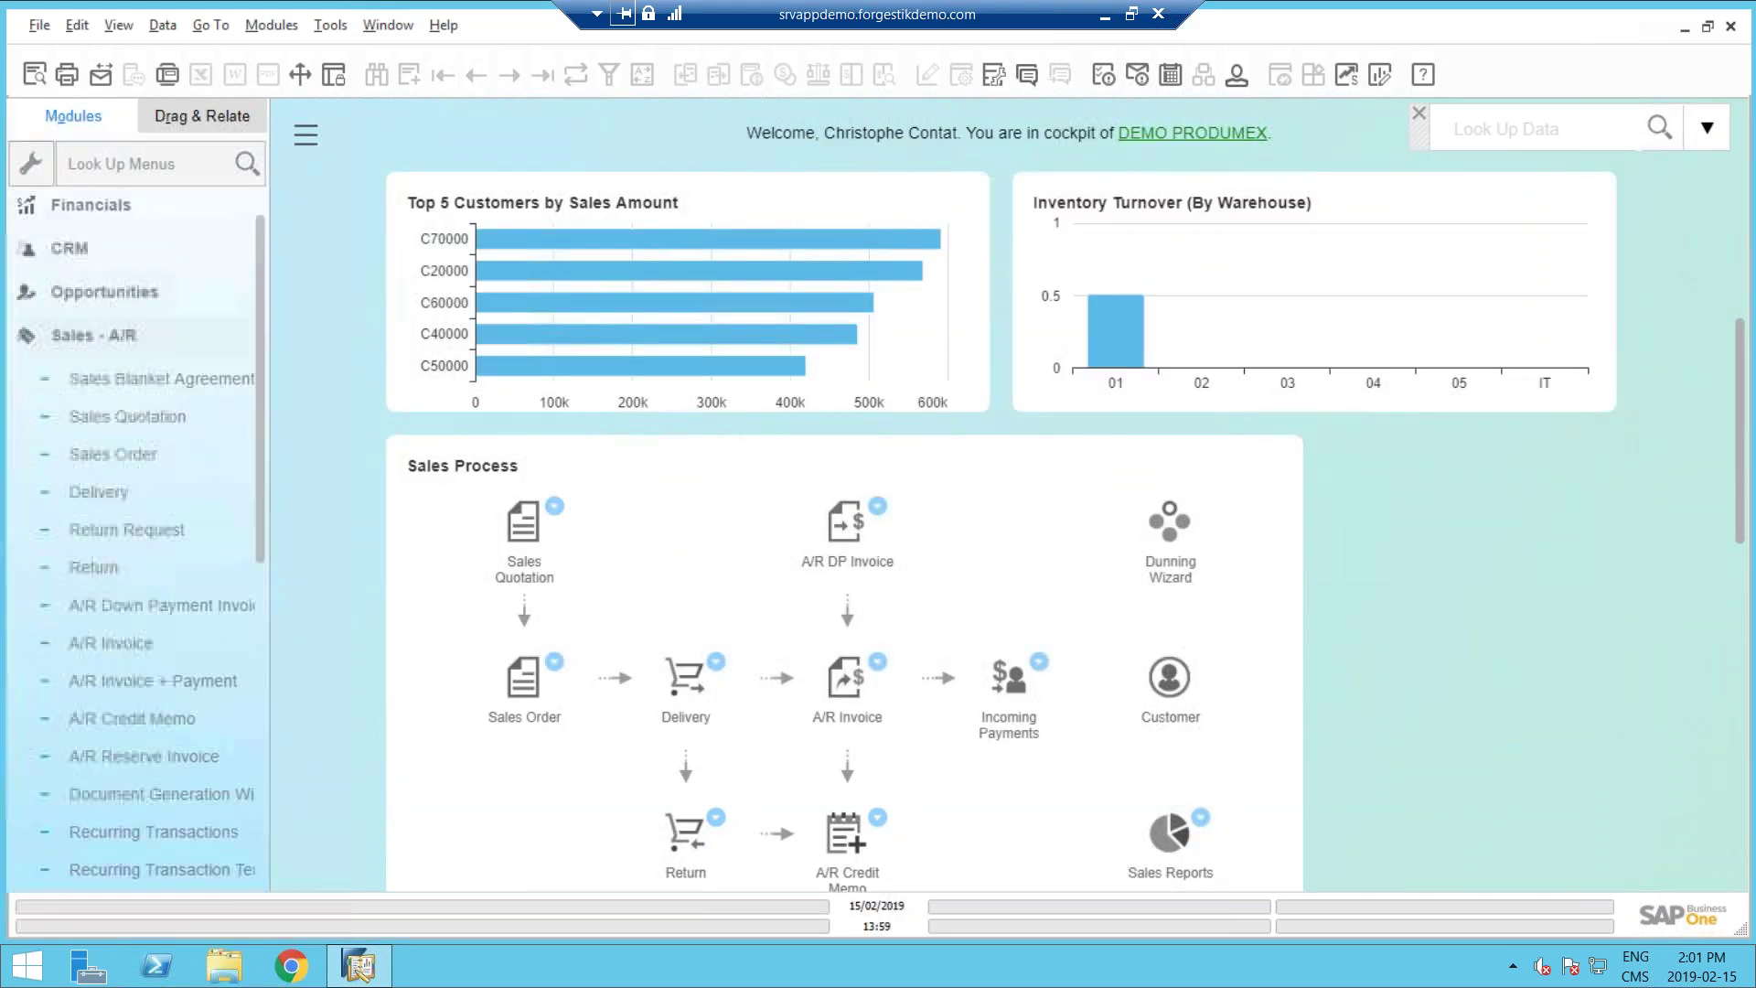
left_click(137, 517)
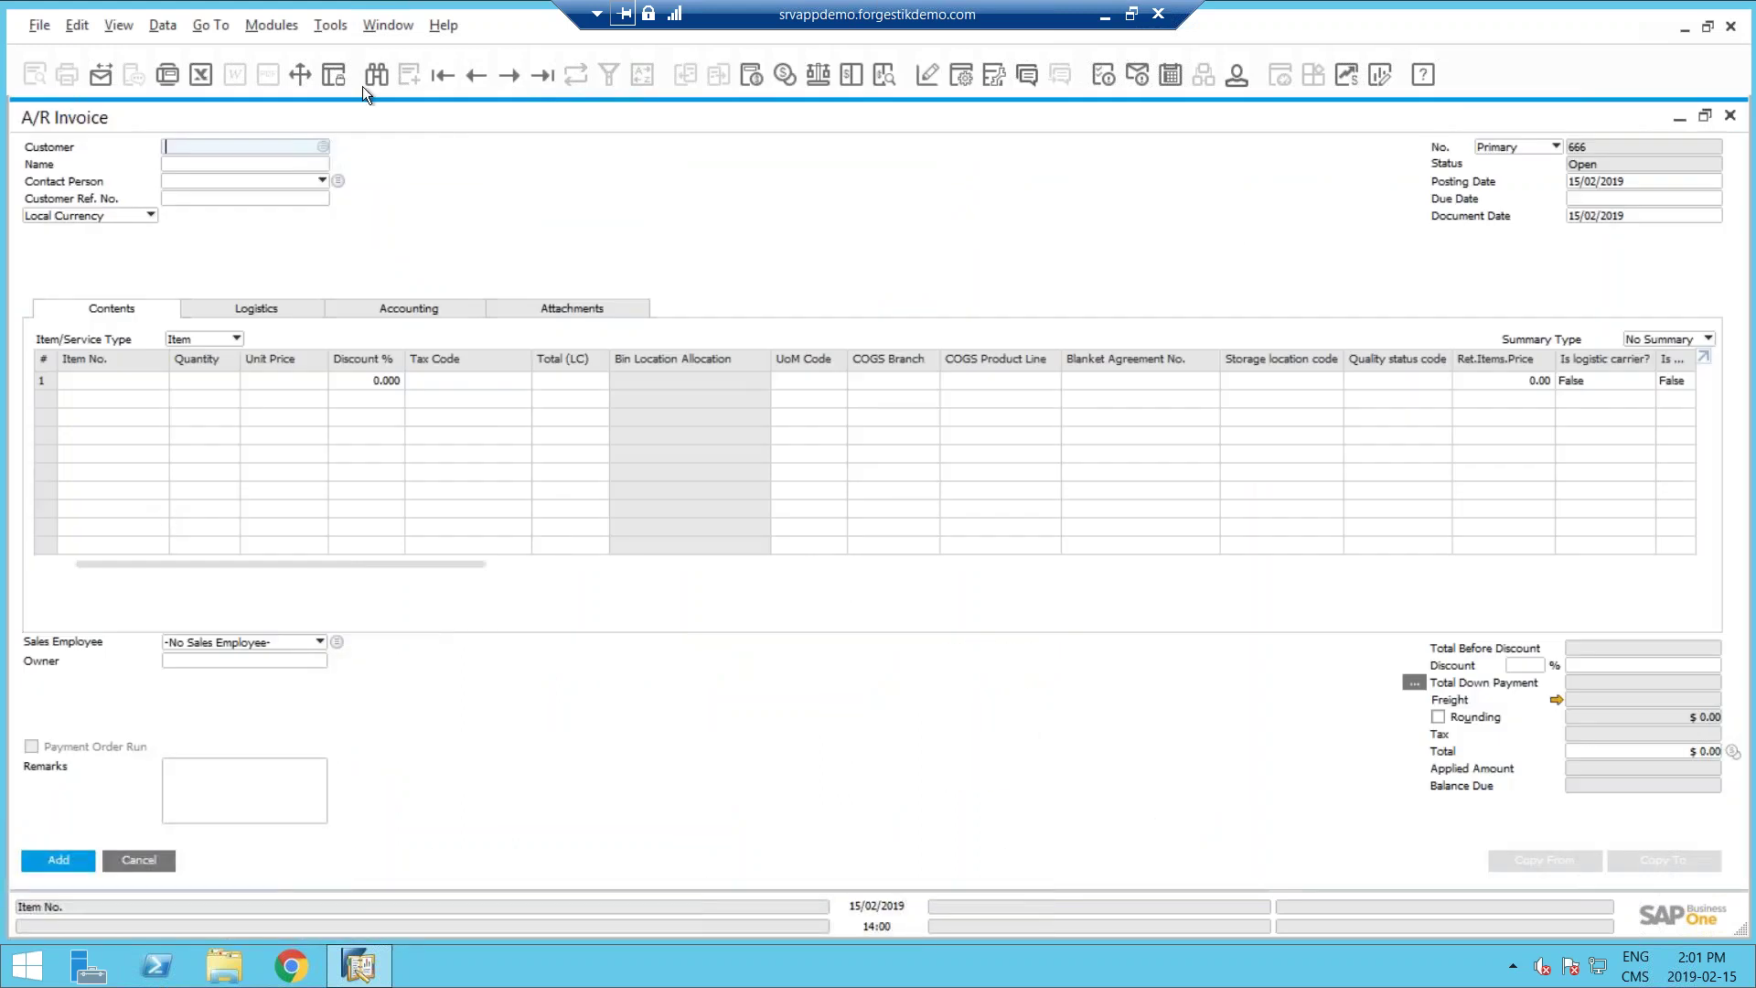
left_click(476, 74)
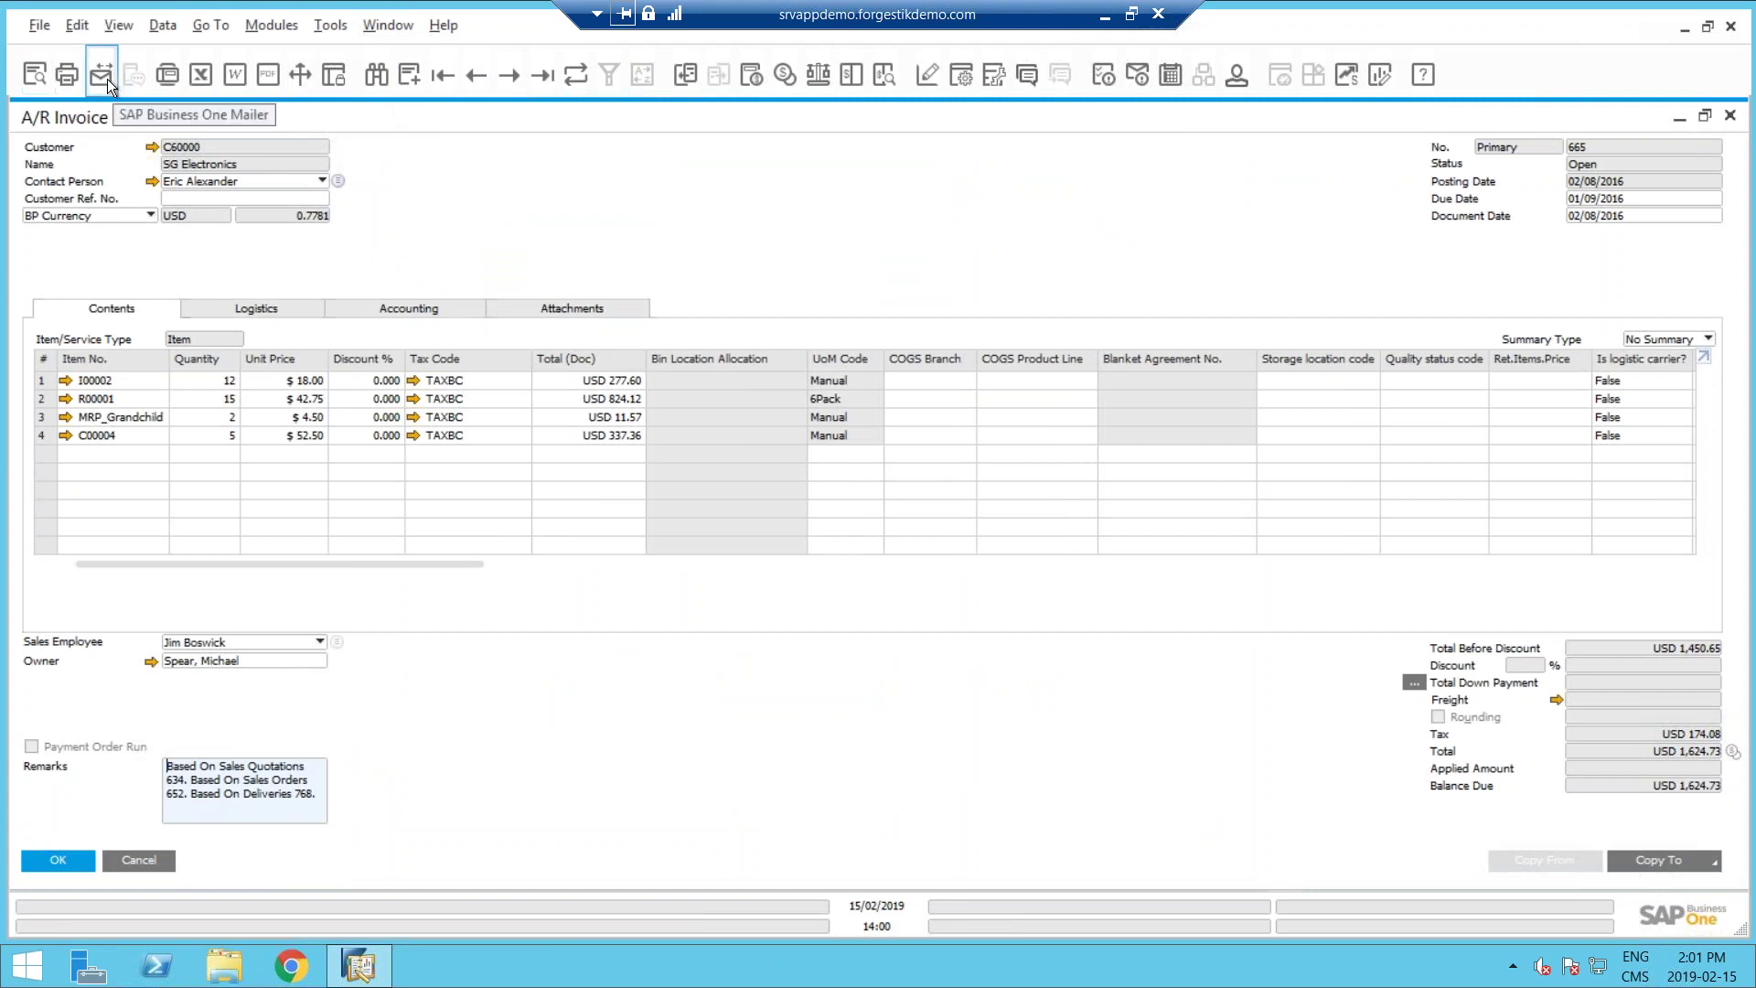
Examine the options for sending the A/R invoice, including SAP Business One Mailer and Outlook E-Mail, and close the invoice.
left_click(41, 33)
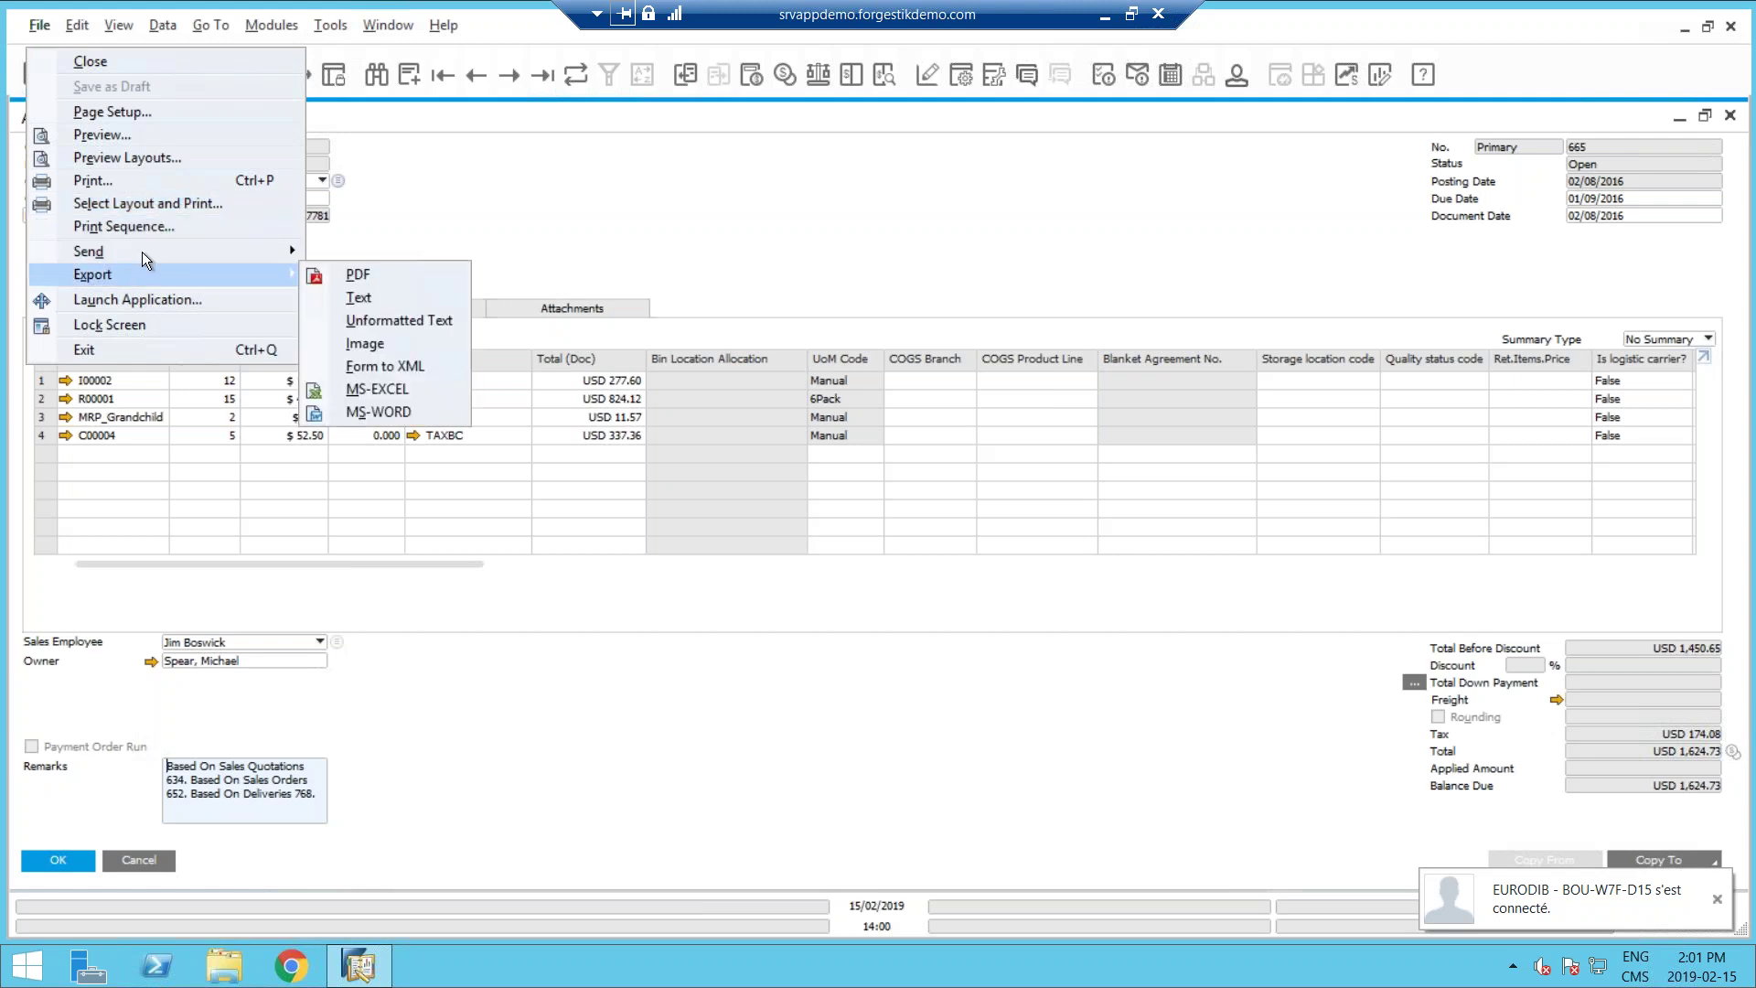
mouse_move(141, 251)
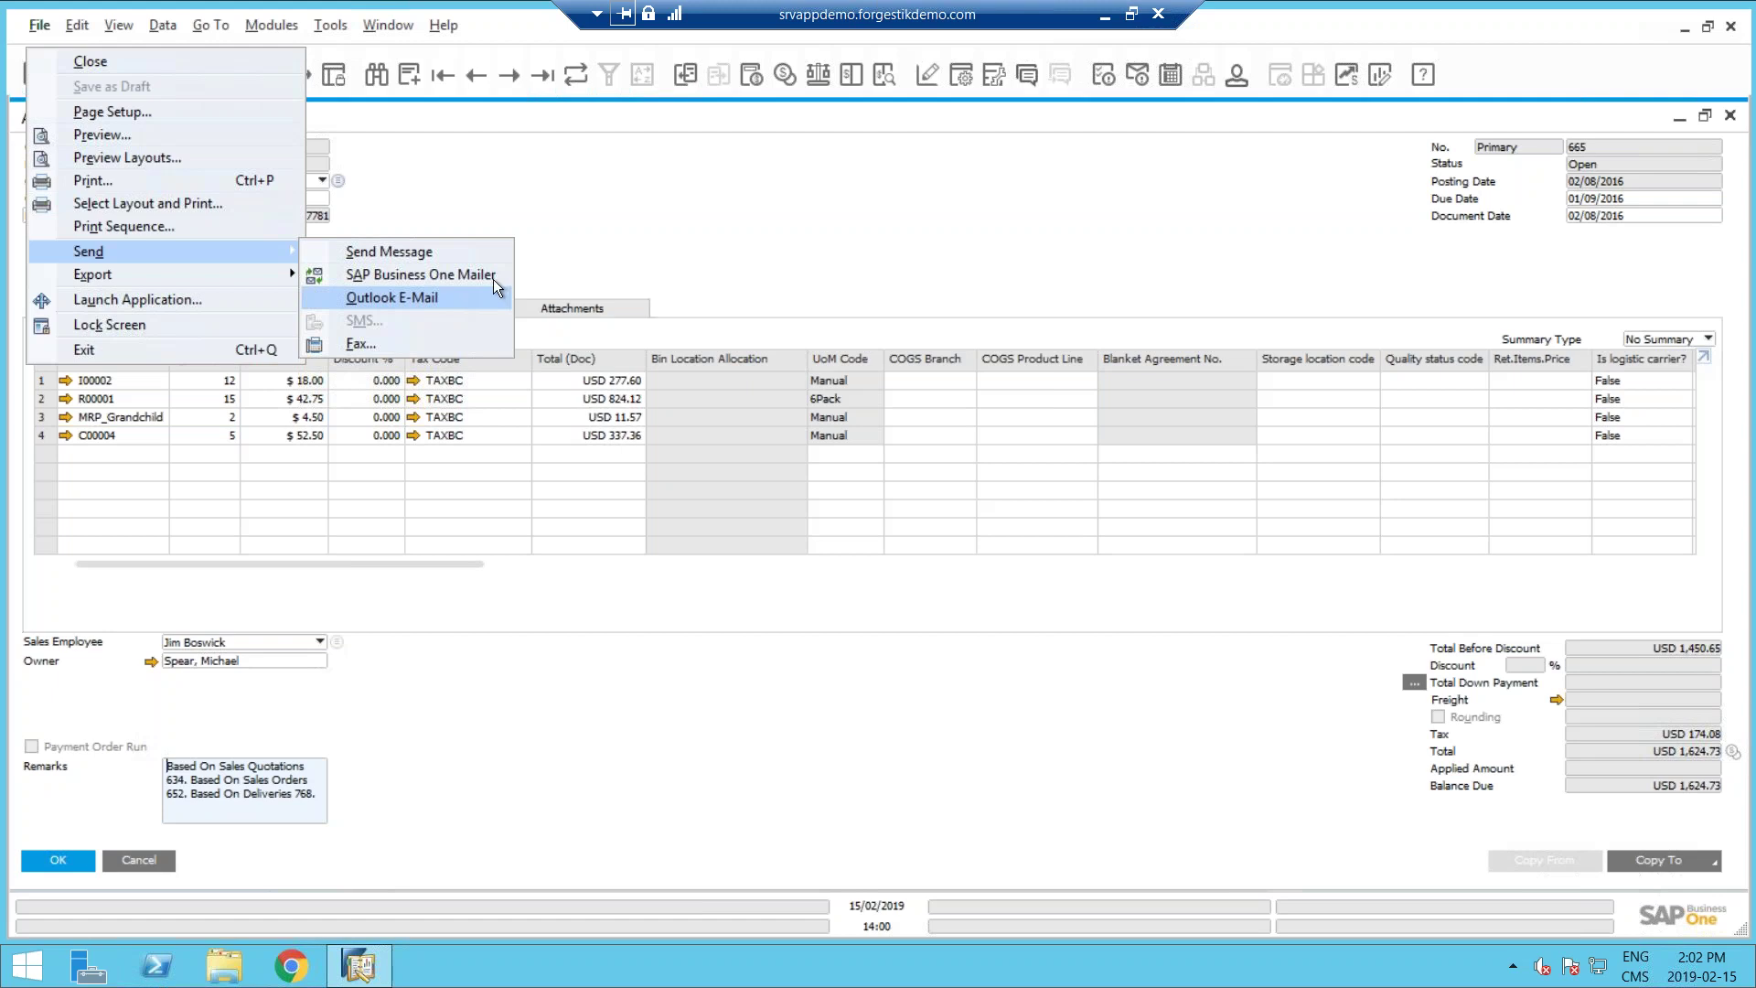
left_click(638, 243)
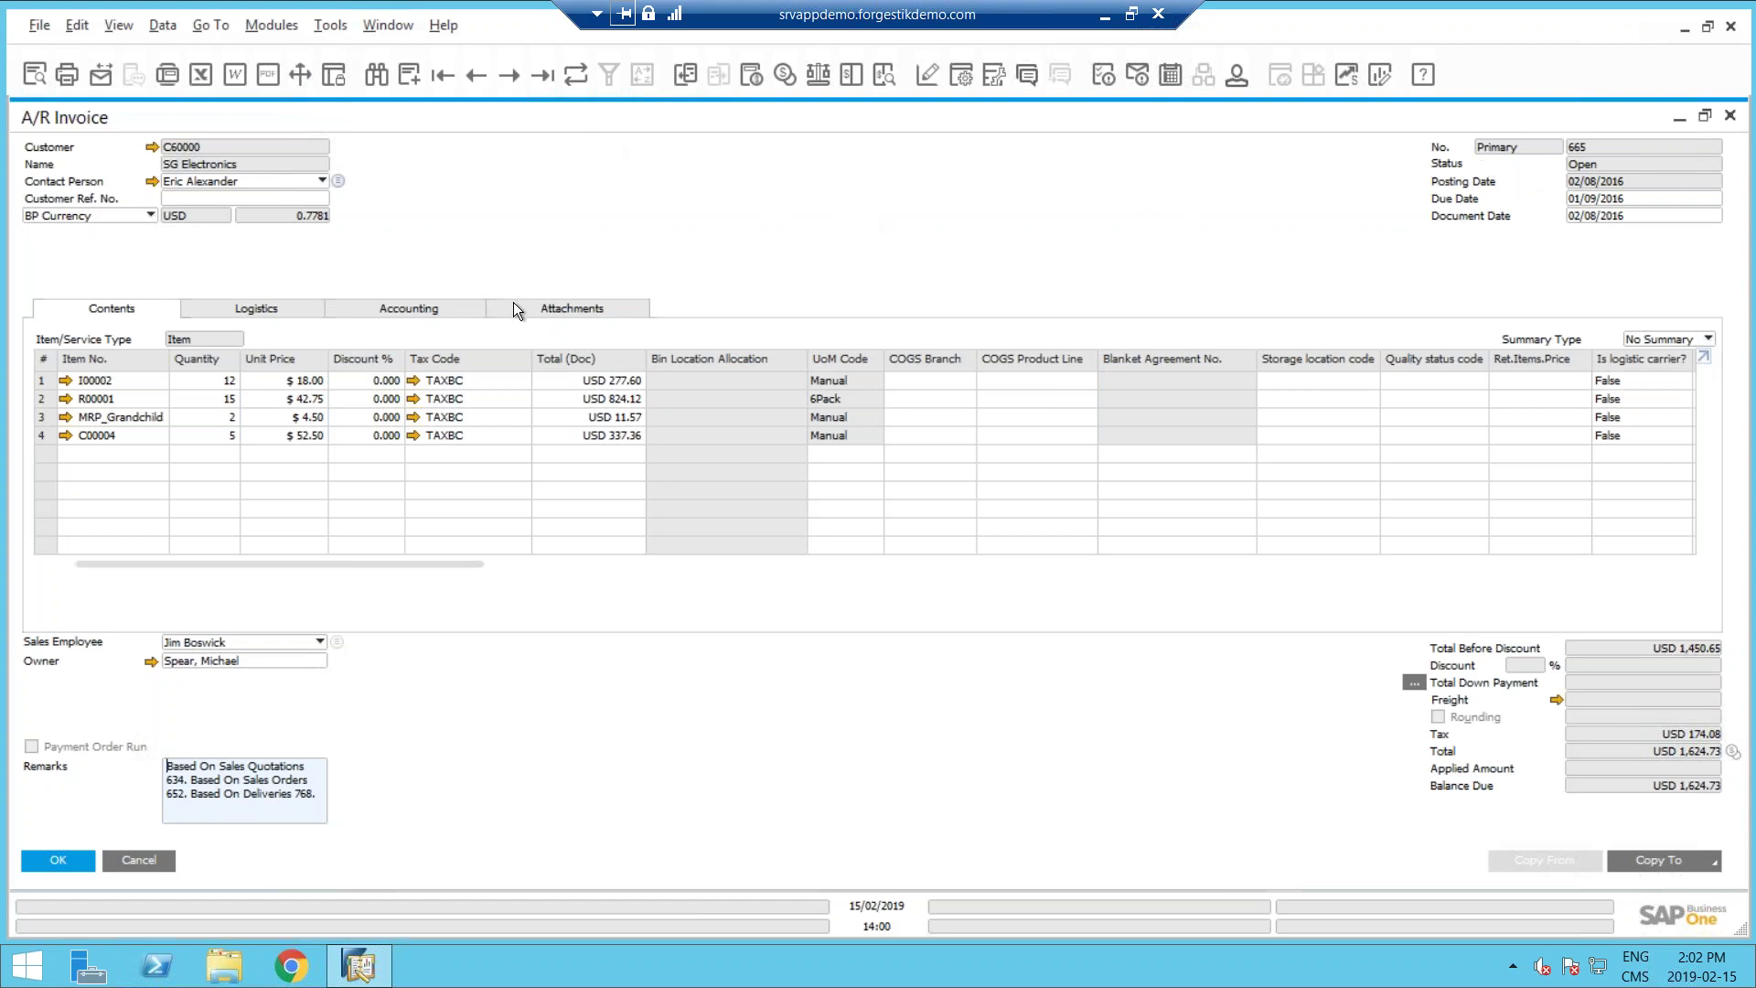
left_click(161, 864)
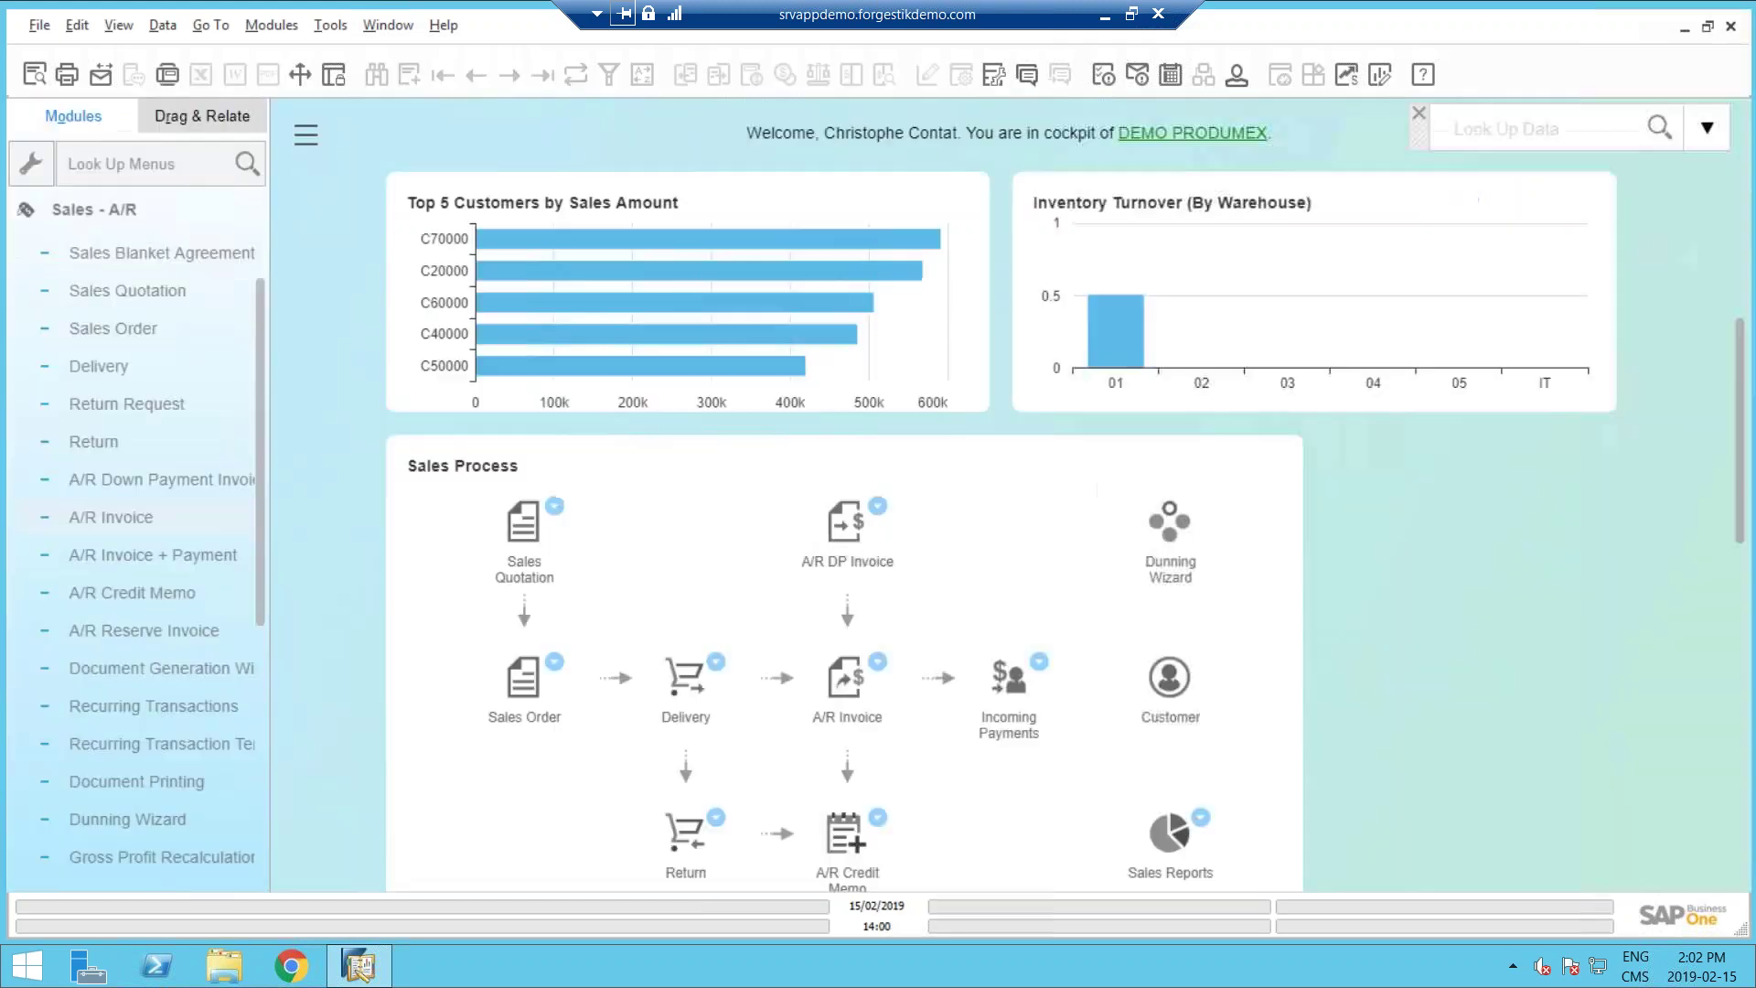
Look up "email" in the menus, open the Sent Emails Report, examine its available document types, and move the criteria window aside.
left_click(126, 166)
type("email")
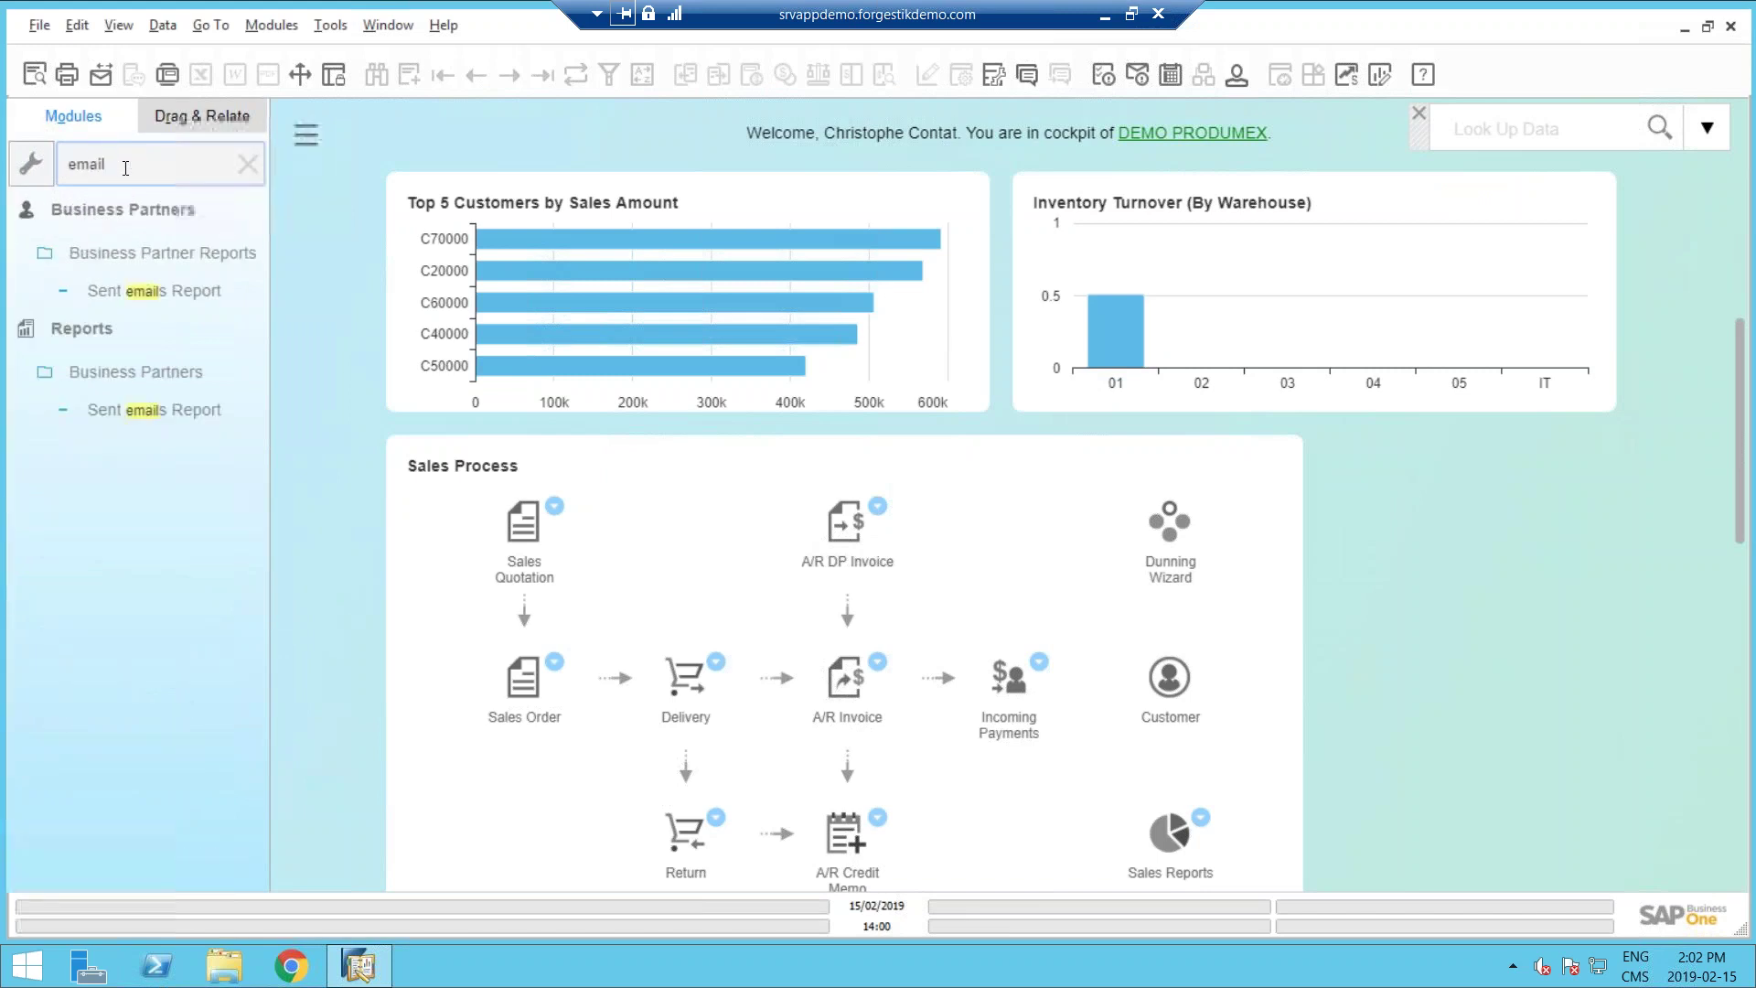
left_click(140, 408)
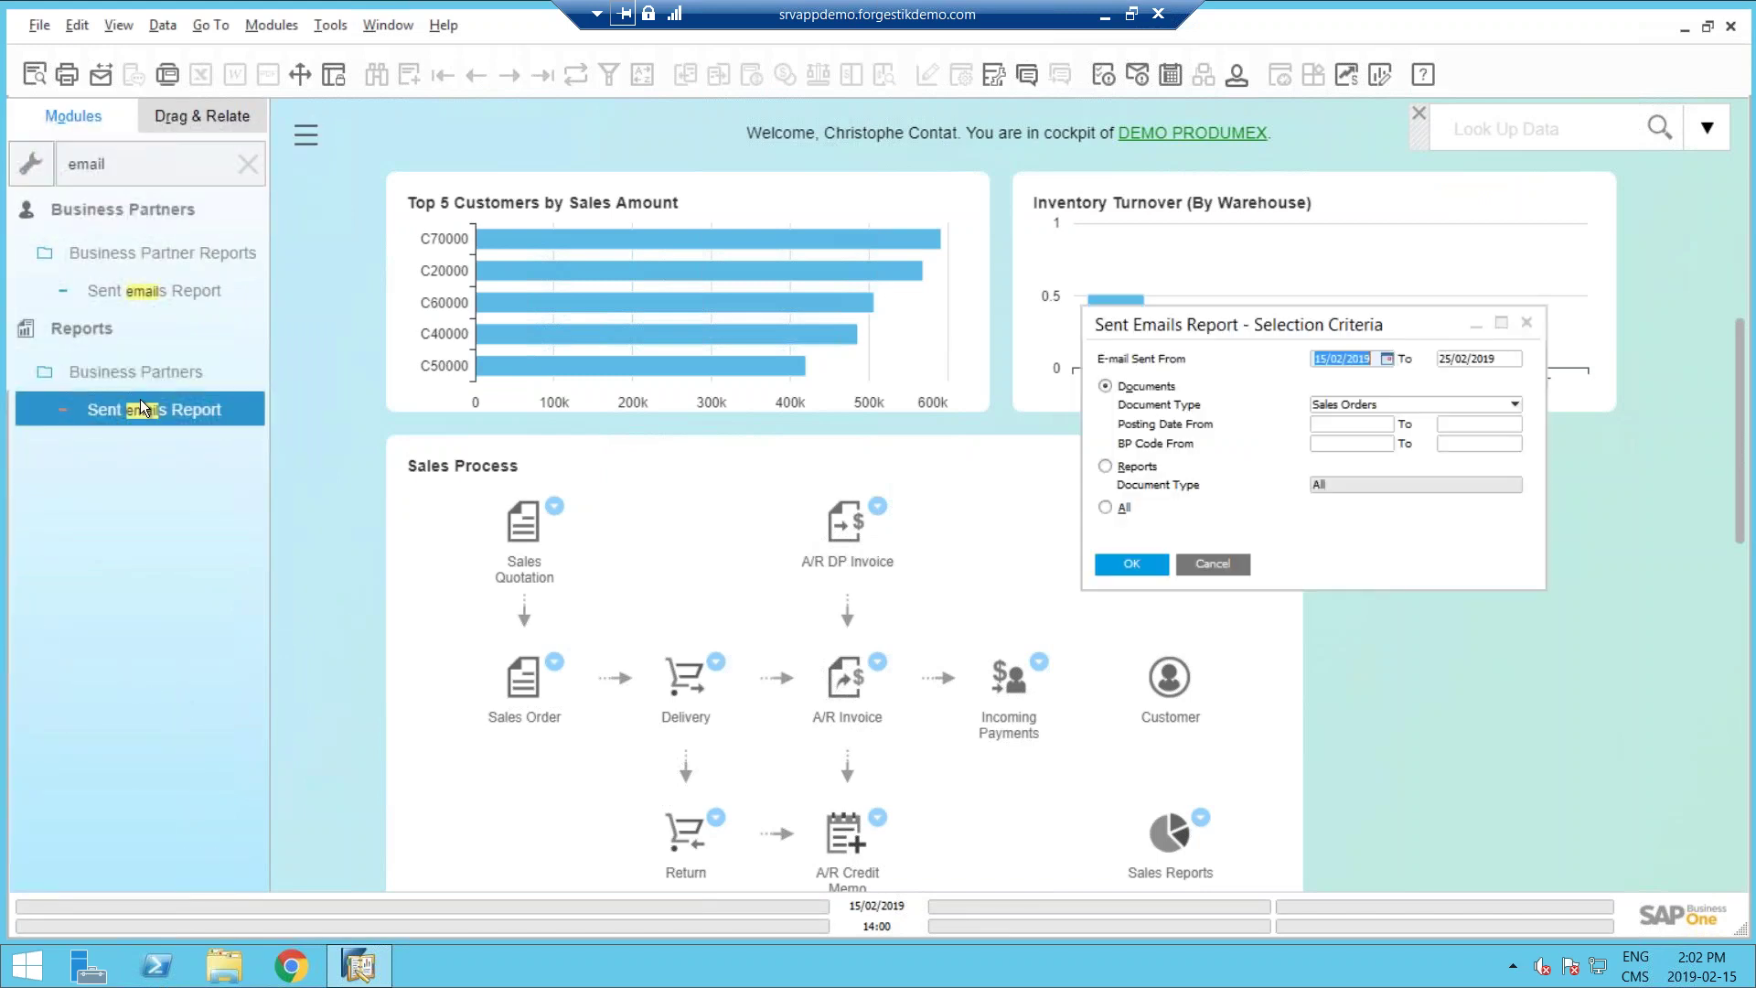
left_click_drag(1248, 322, 668, 431)
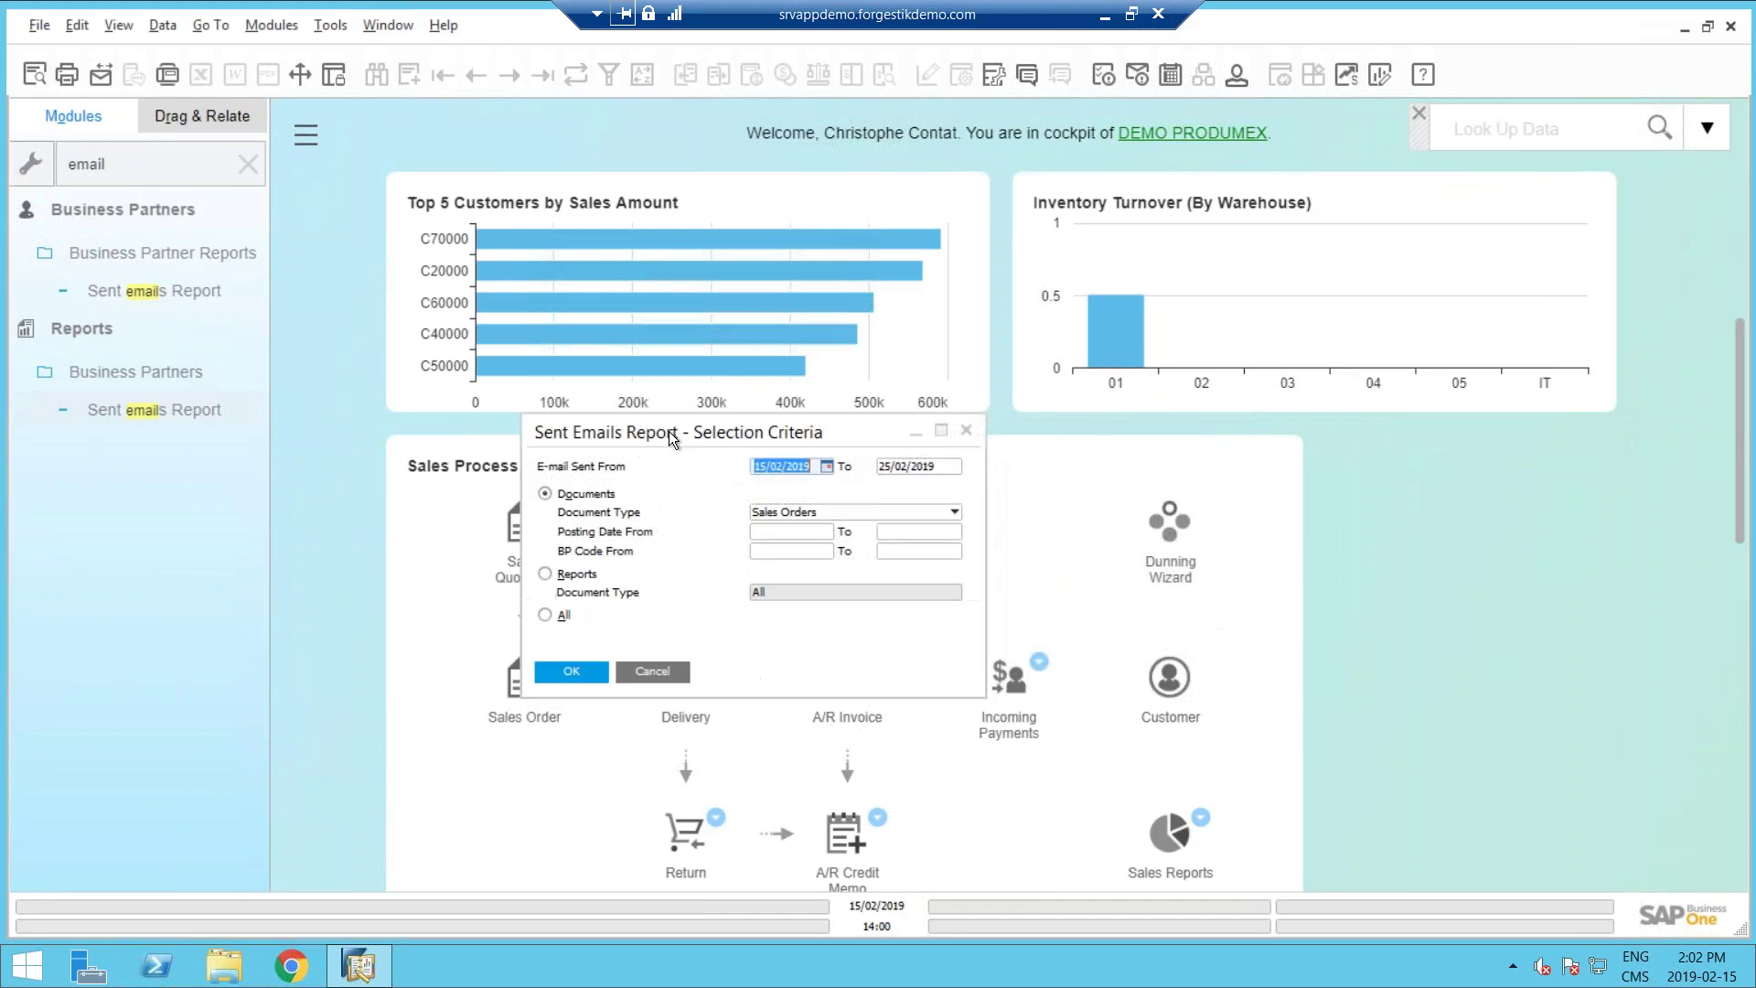
left_click(782, 512)
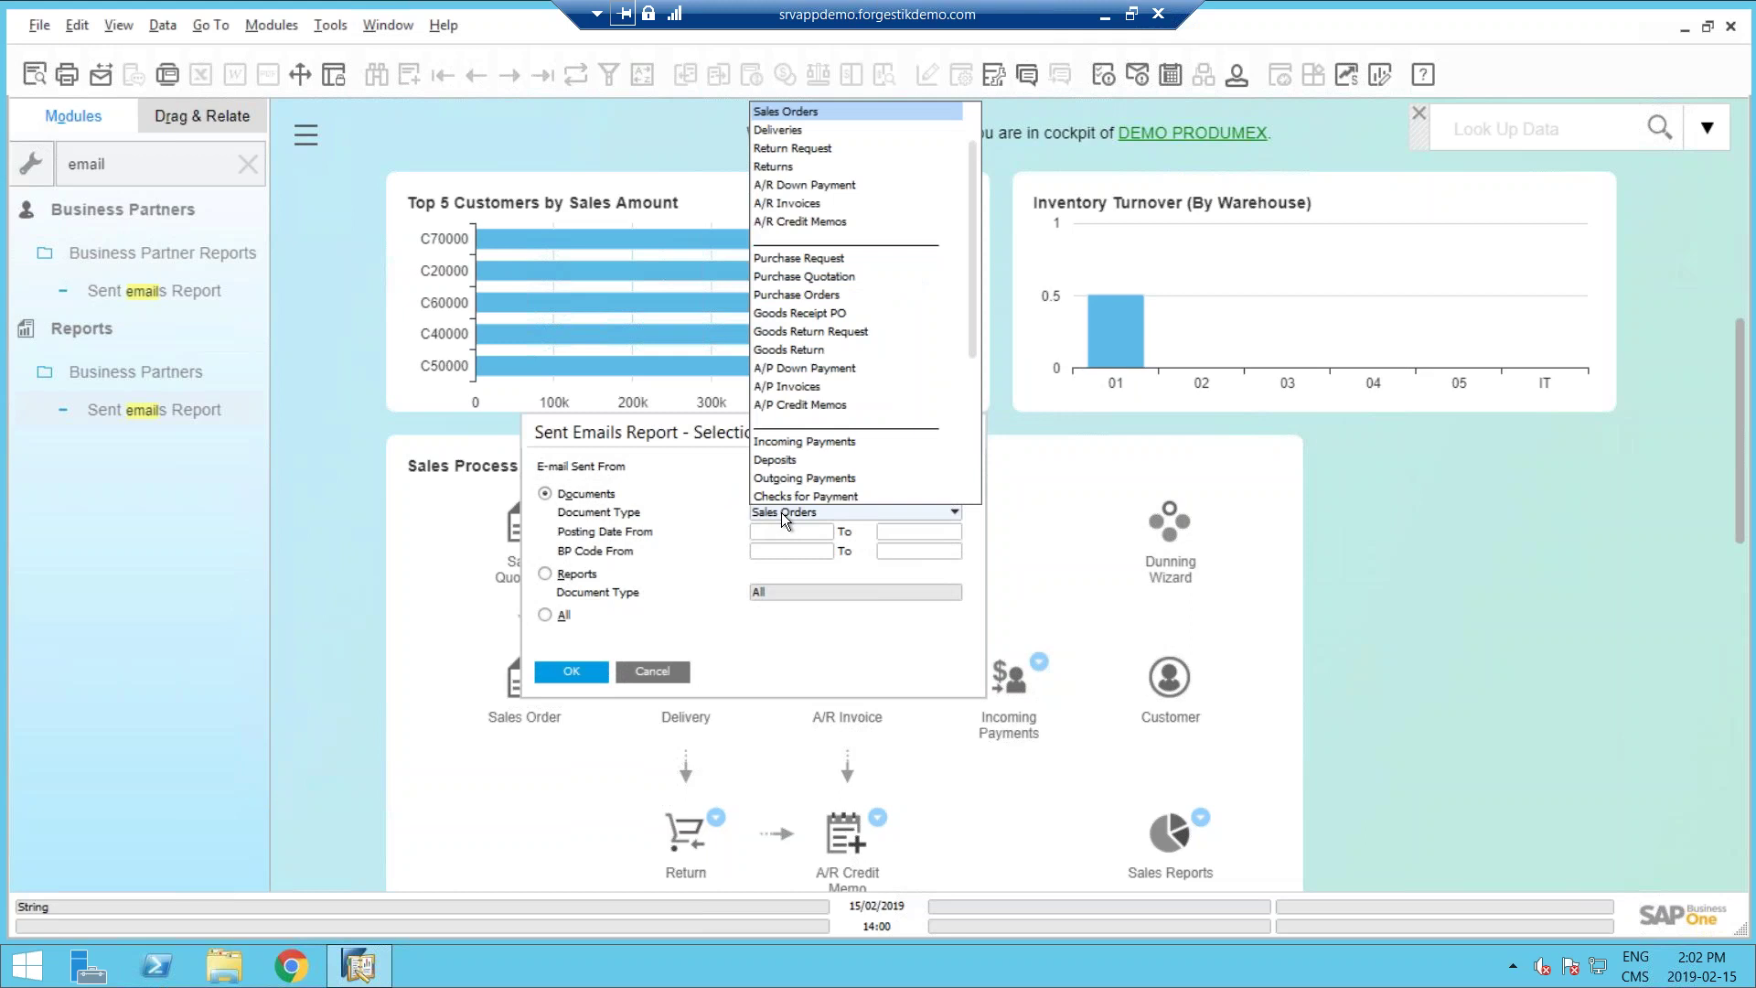
left_click(637, 467)
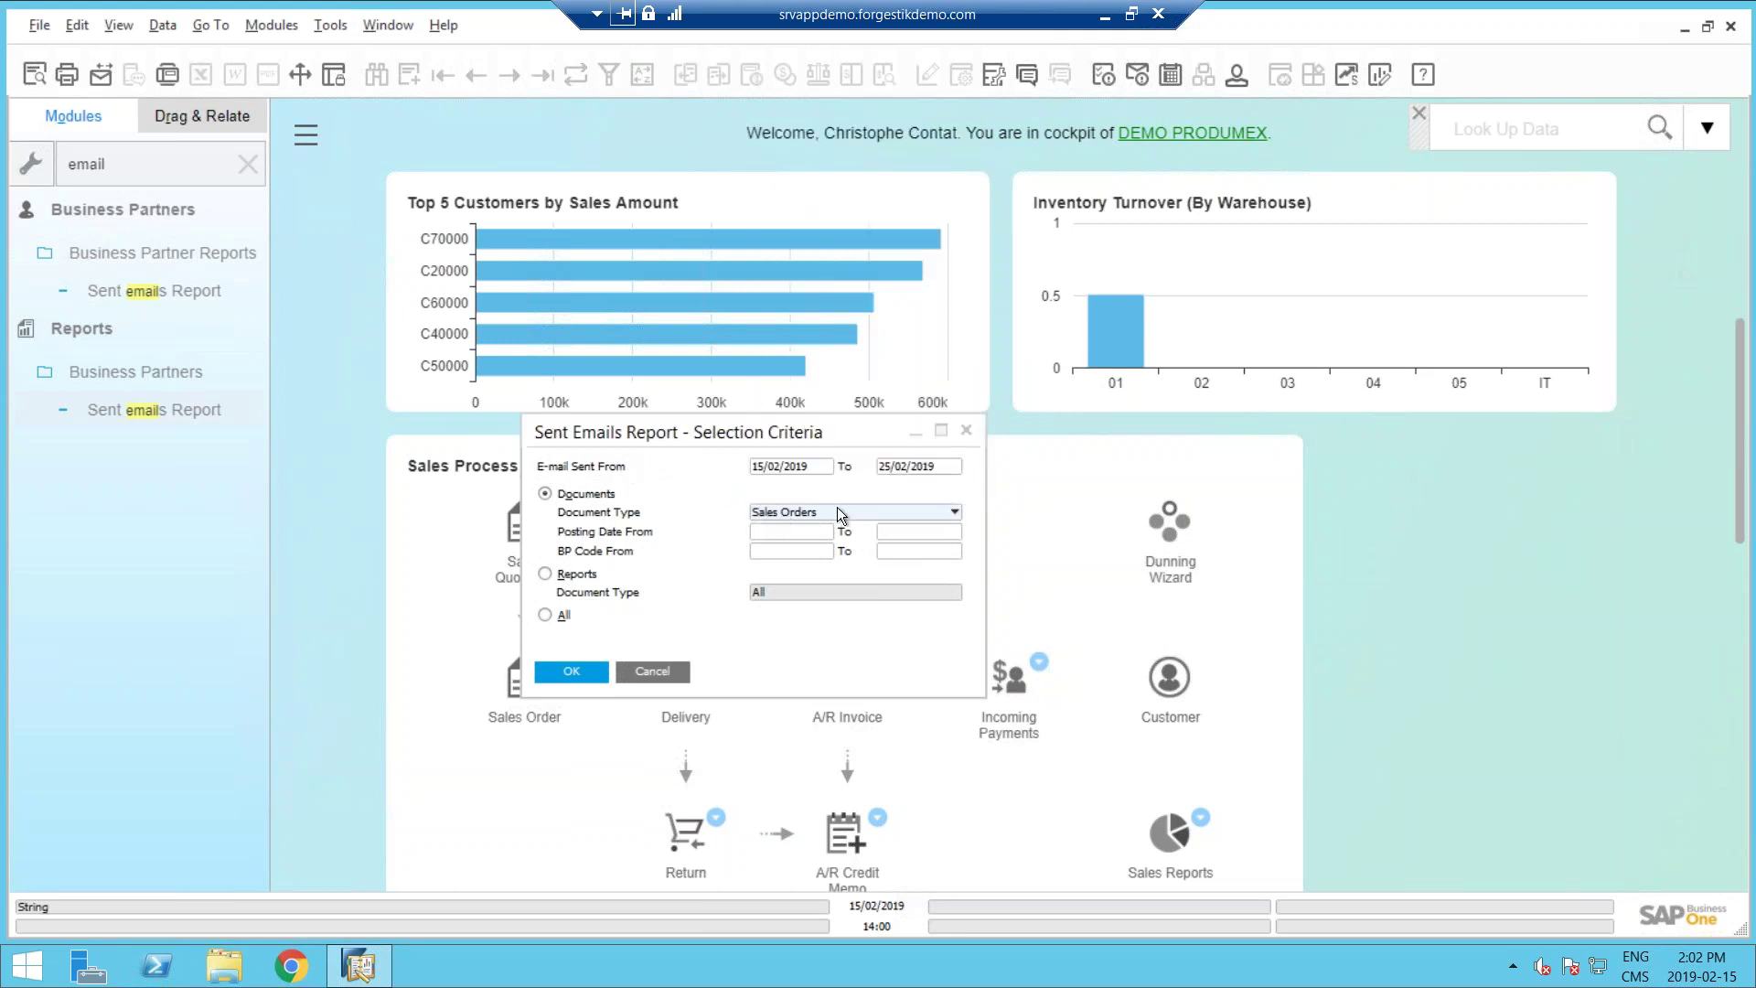
left_click_drag(716, 436, 1074, 446)
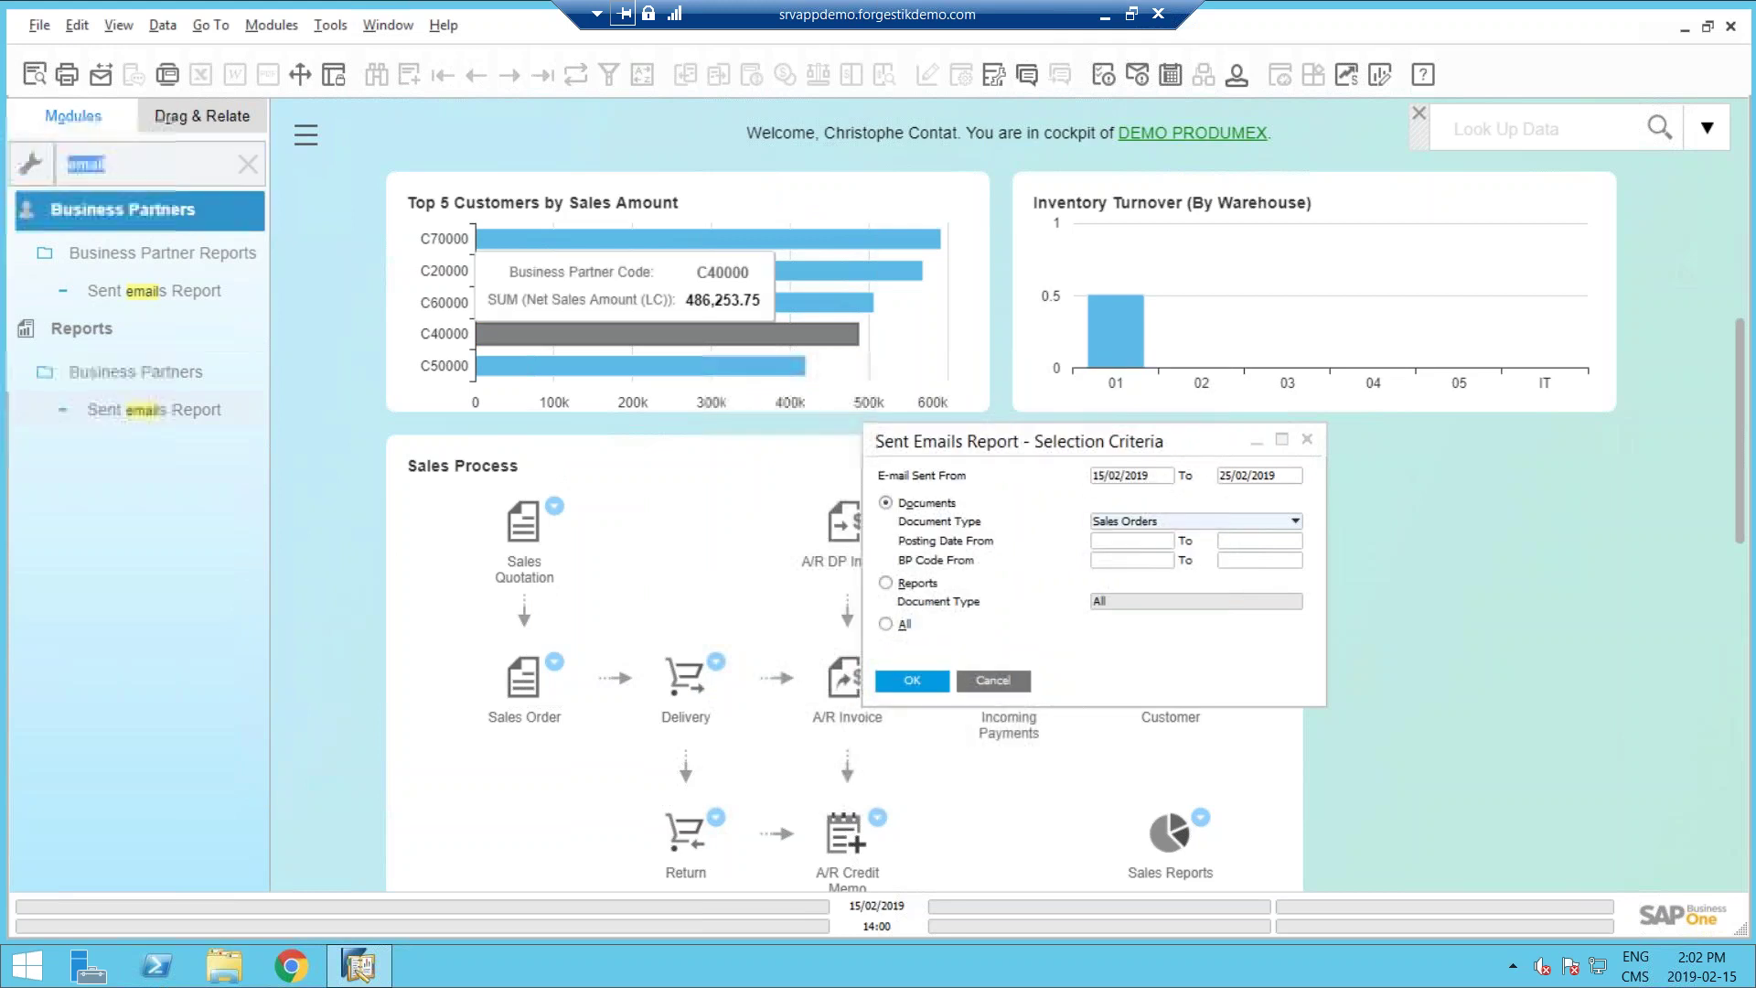
Open Document Printing under Sales - A/R, examine its printed and e-mailed document filters, and cancel both selection criteria windows.
key("BackSpace")
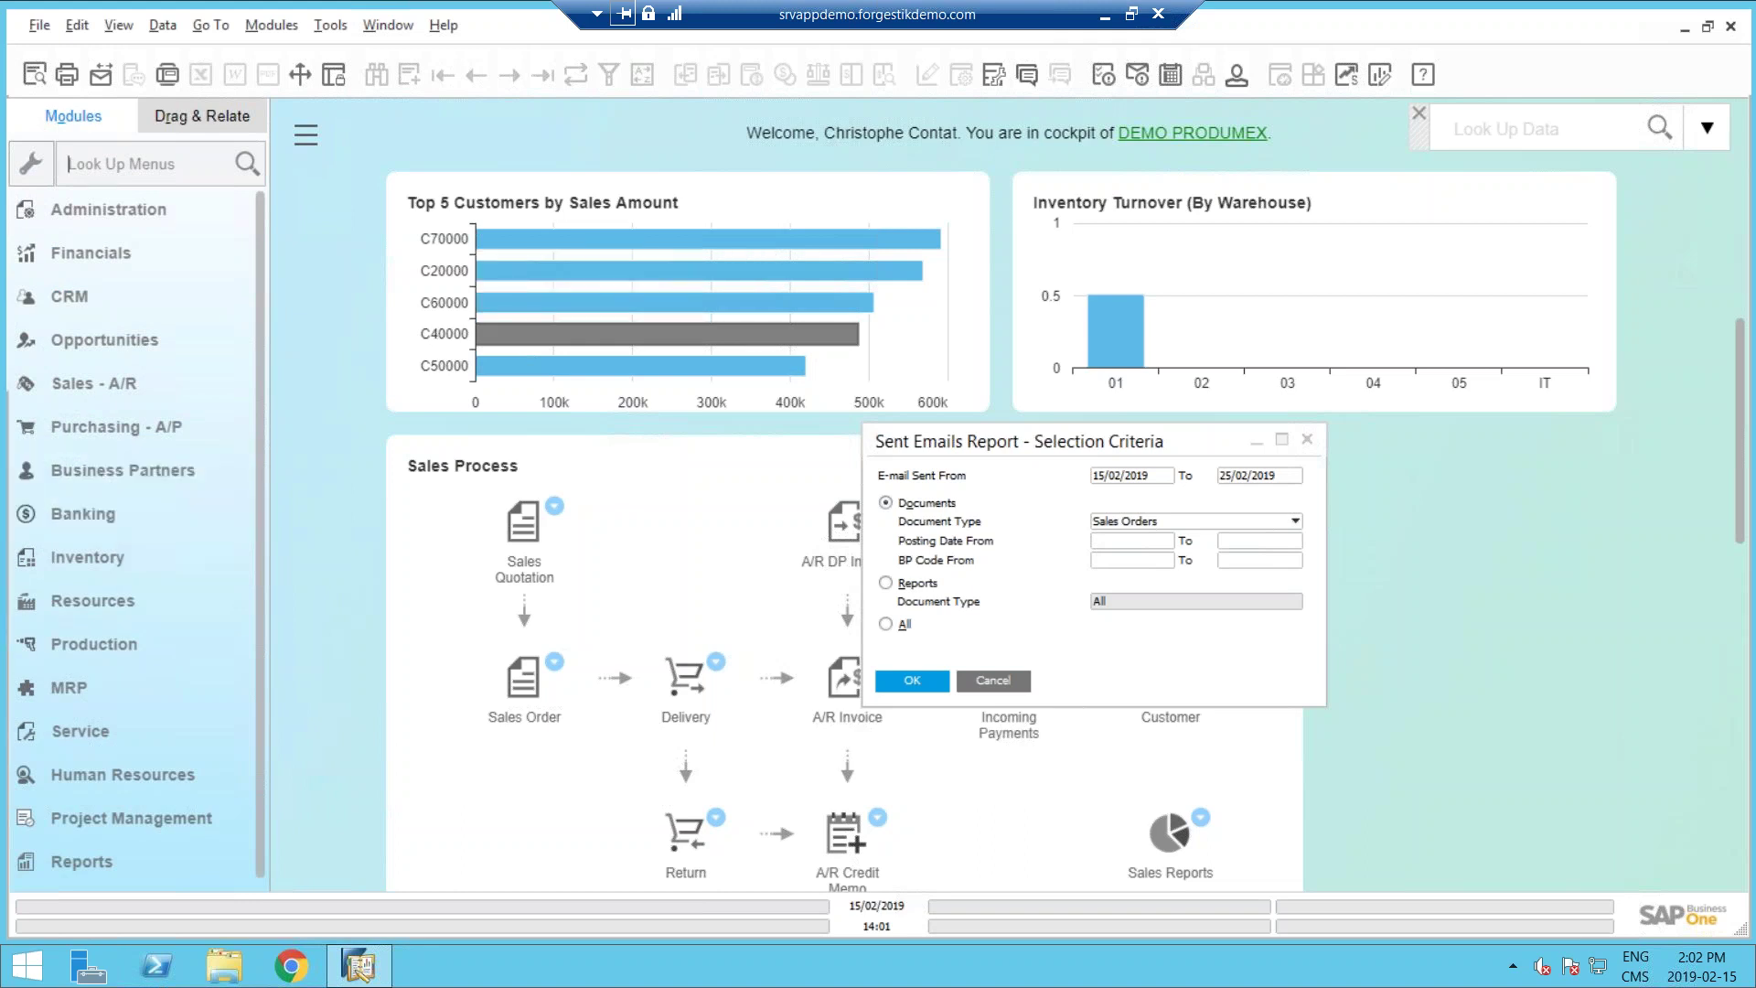
left_click(97, 386)
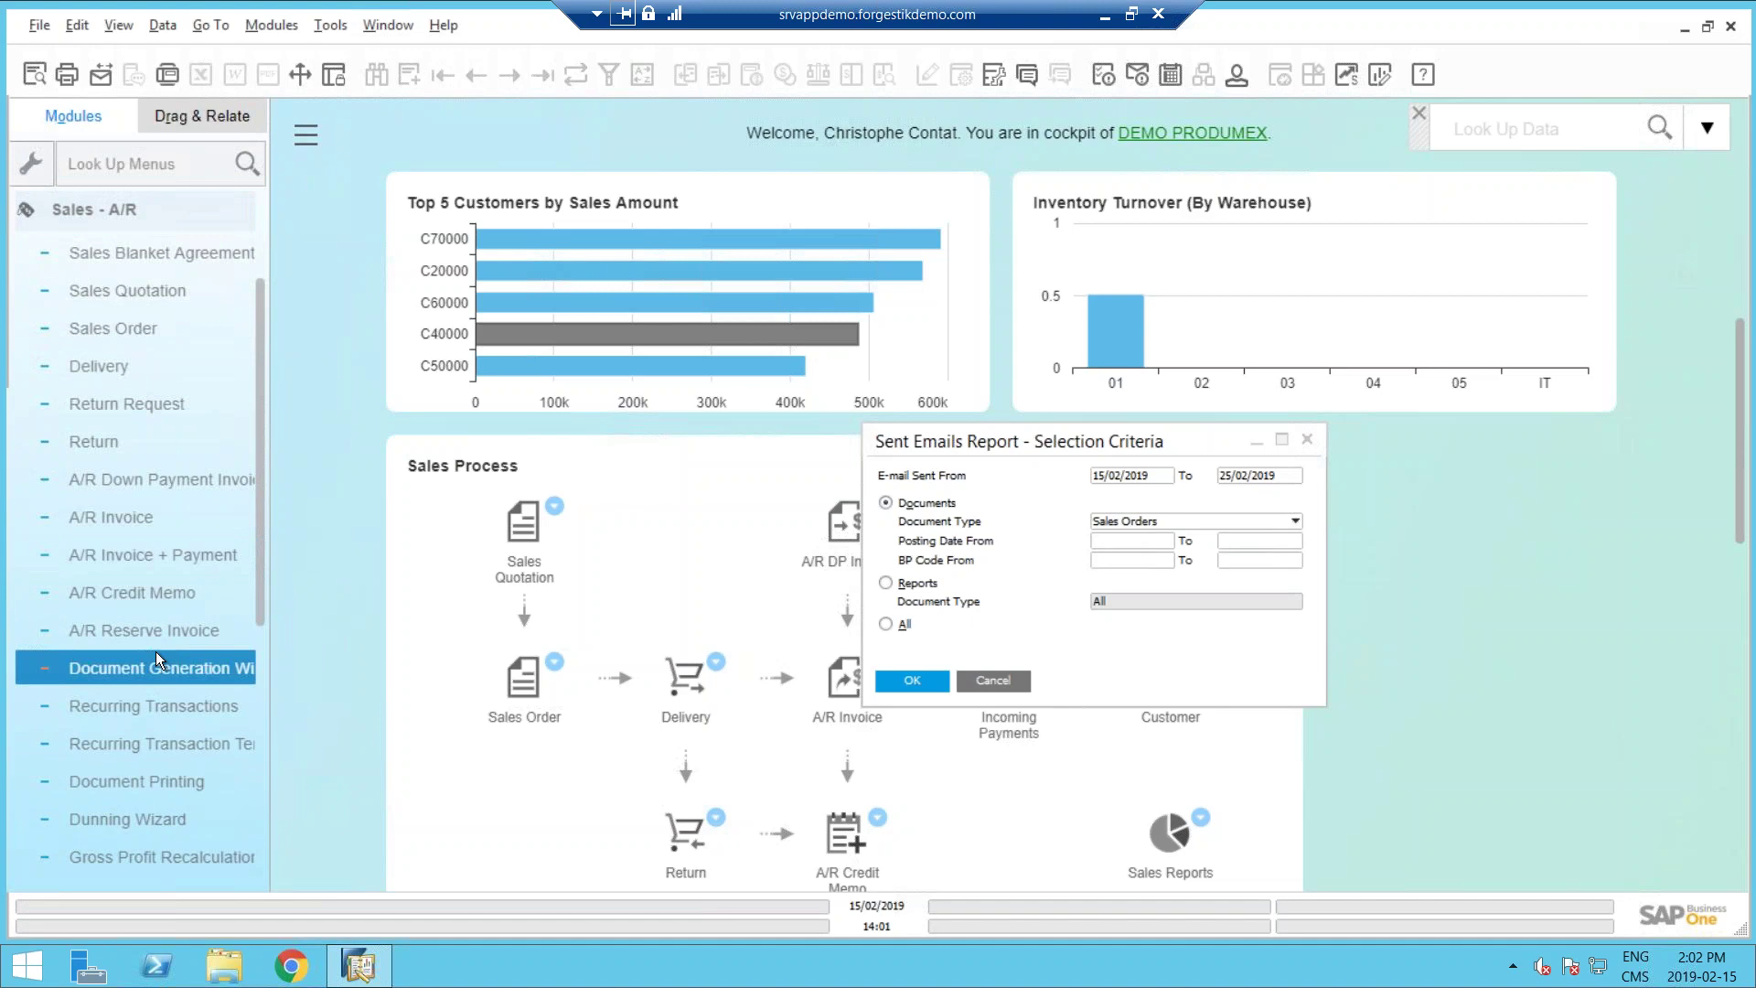
left_click(123, 781)
left_click_drag(777, 263, 524, 287)
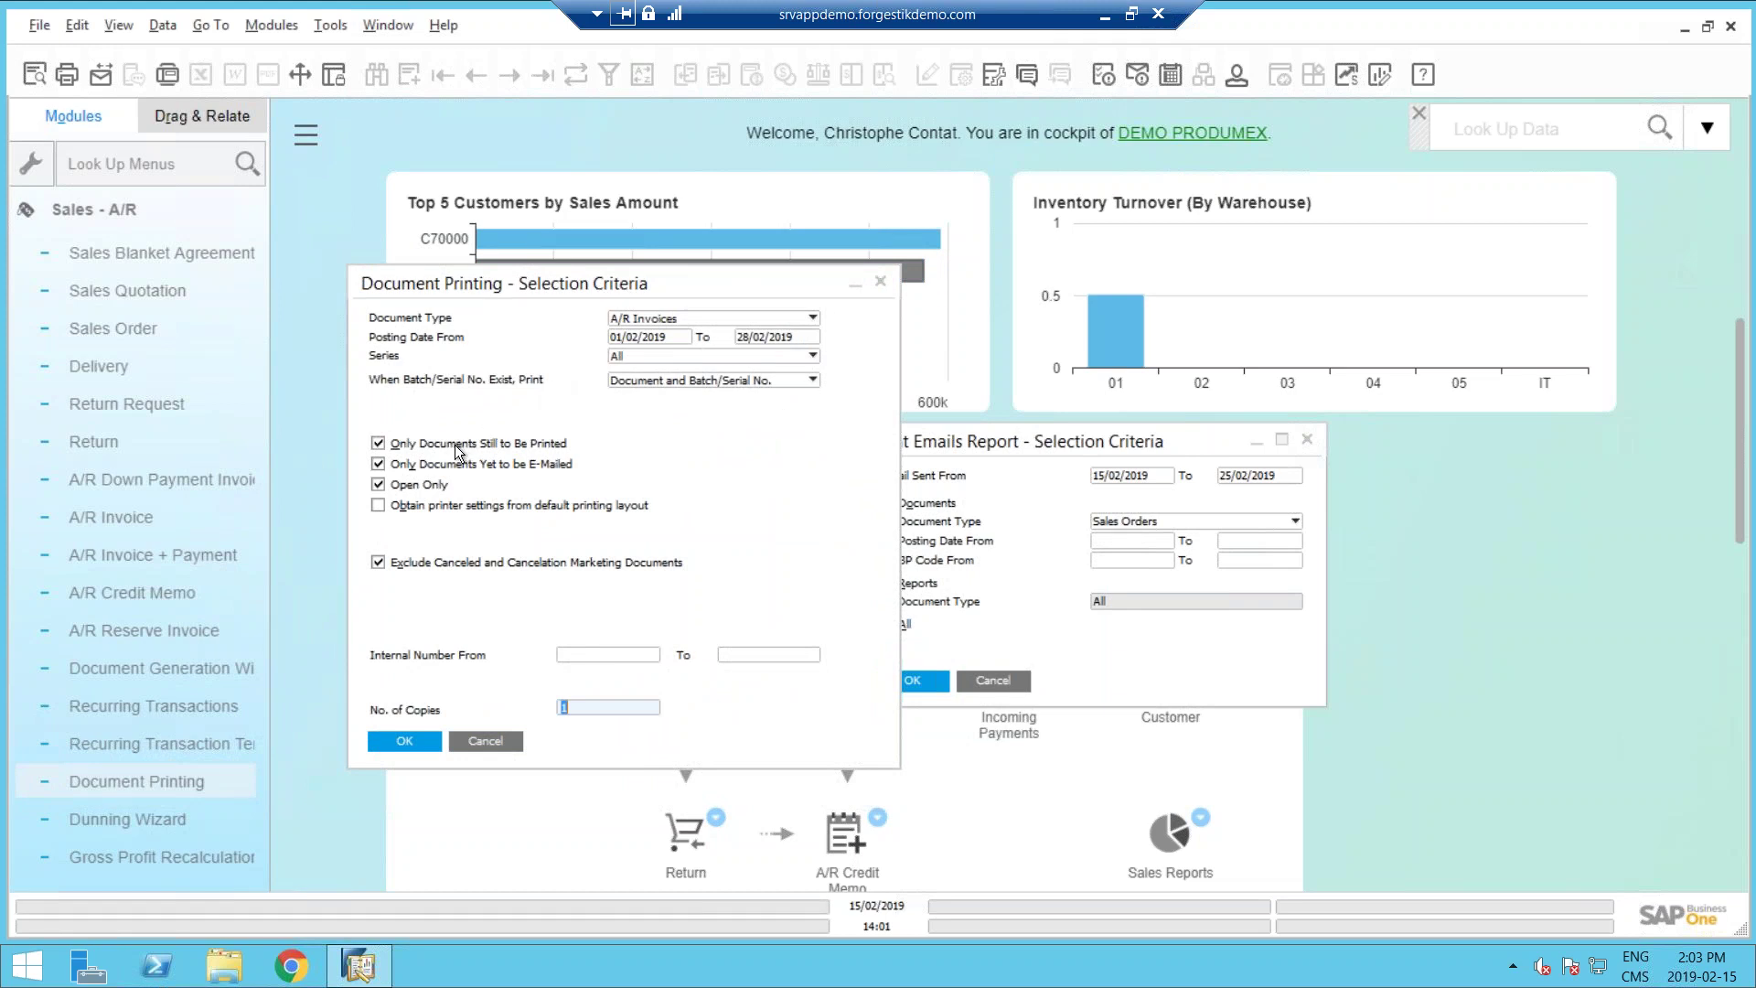
left_click(425, 447)
left_click(492, 737)
left_click(986, 683)
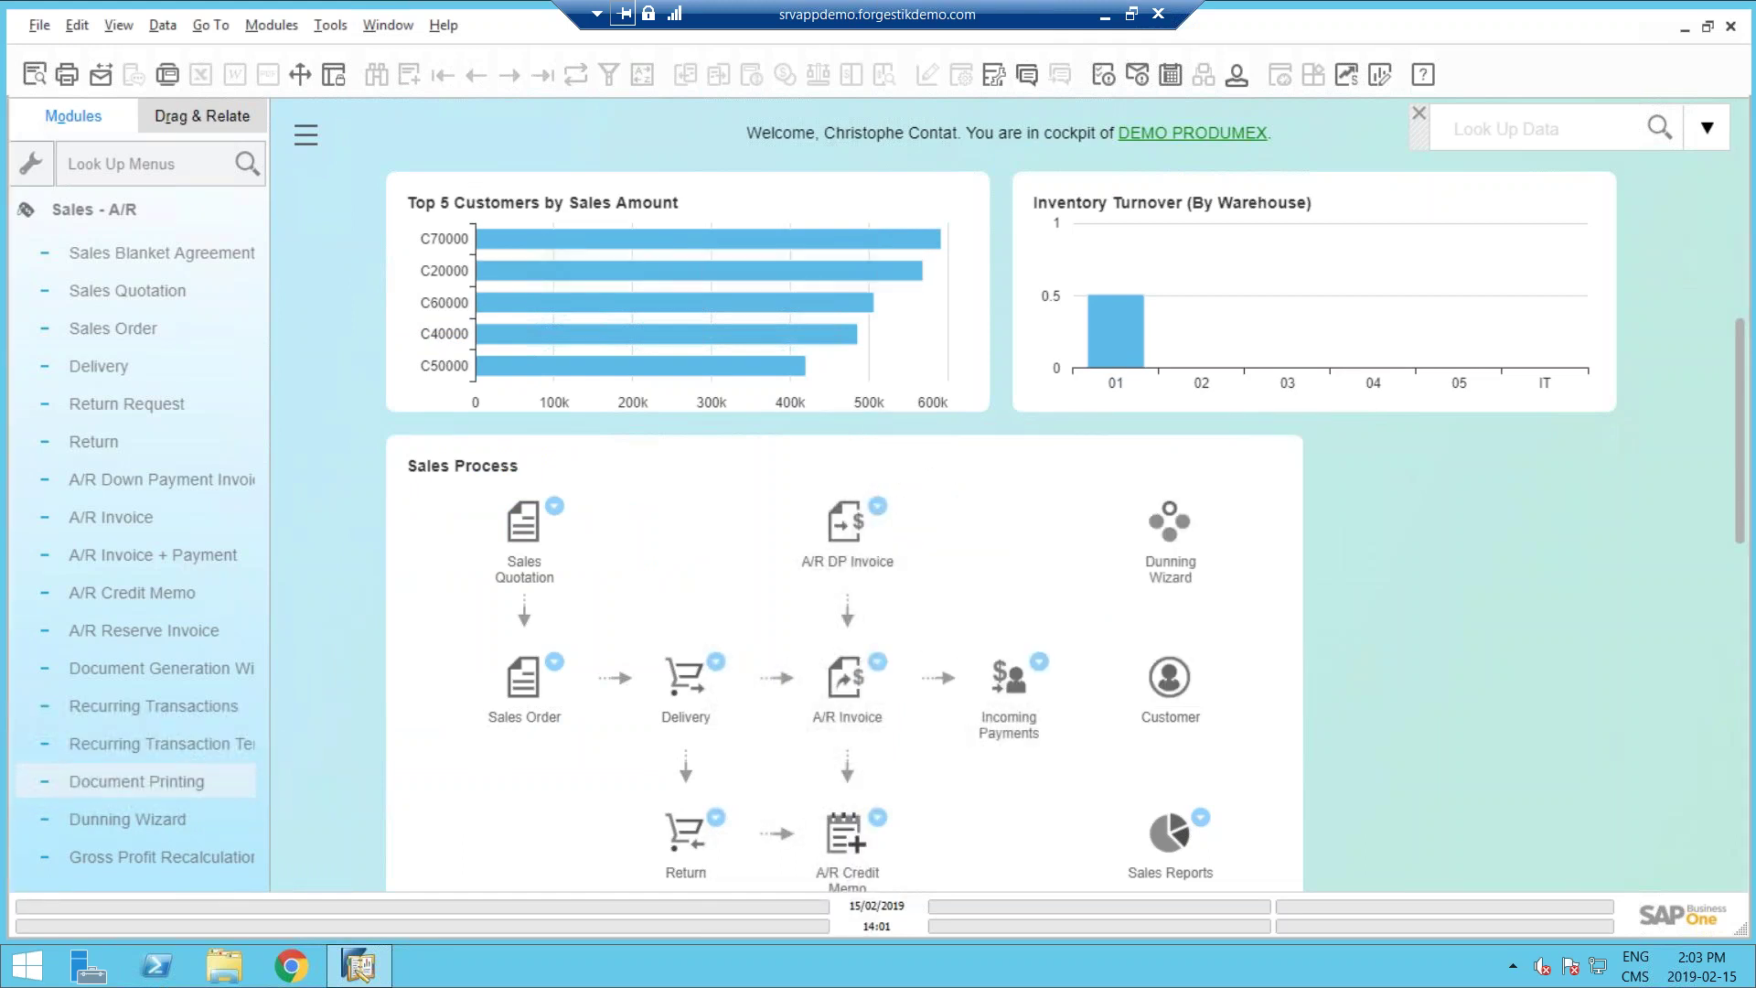
Look up "back" in the menus, run the sales backorder report with the default criteria, and sort it by document number.
type("back")
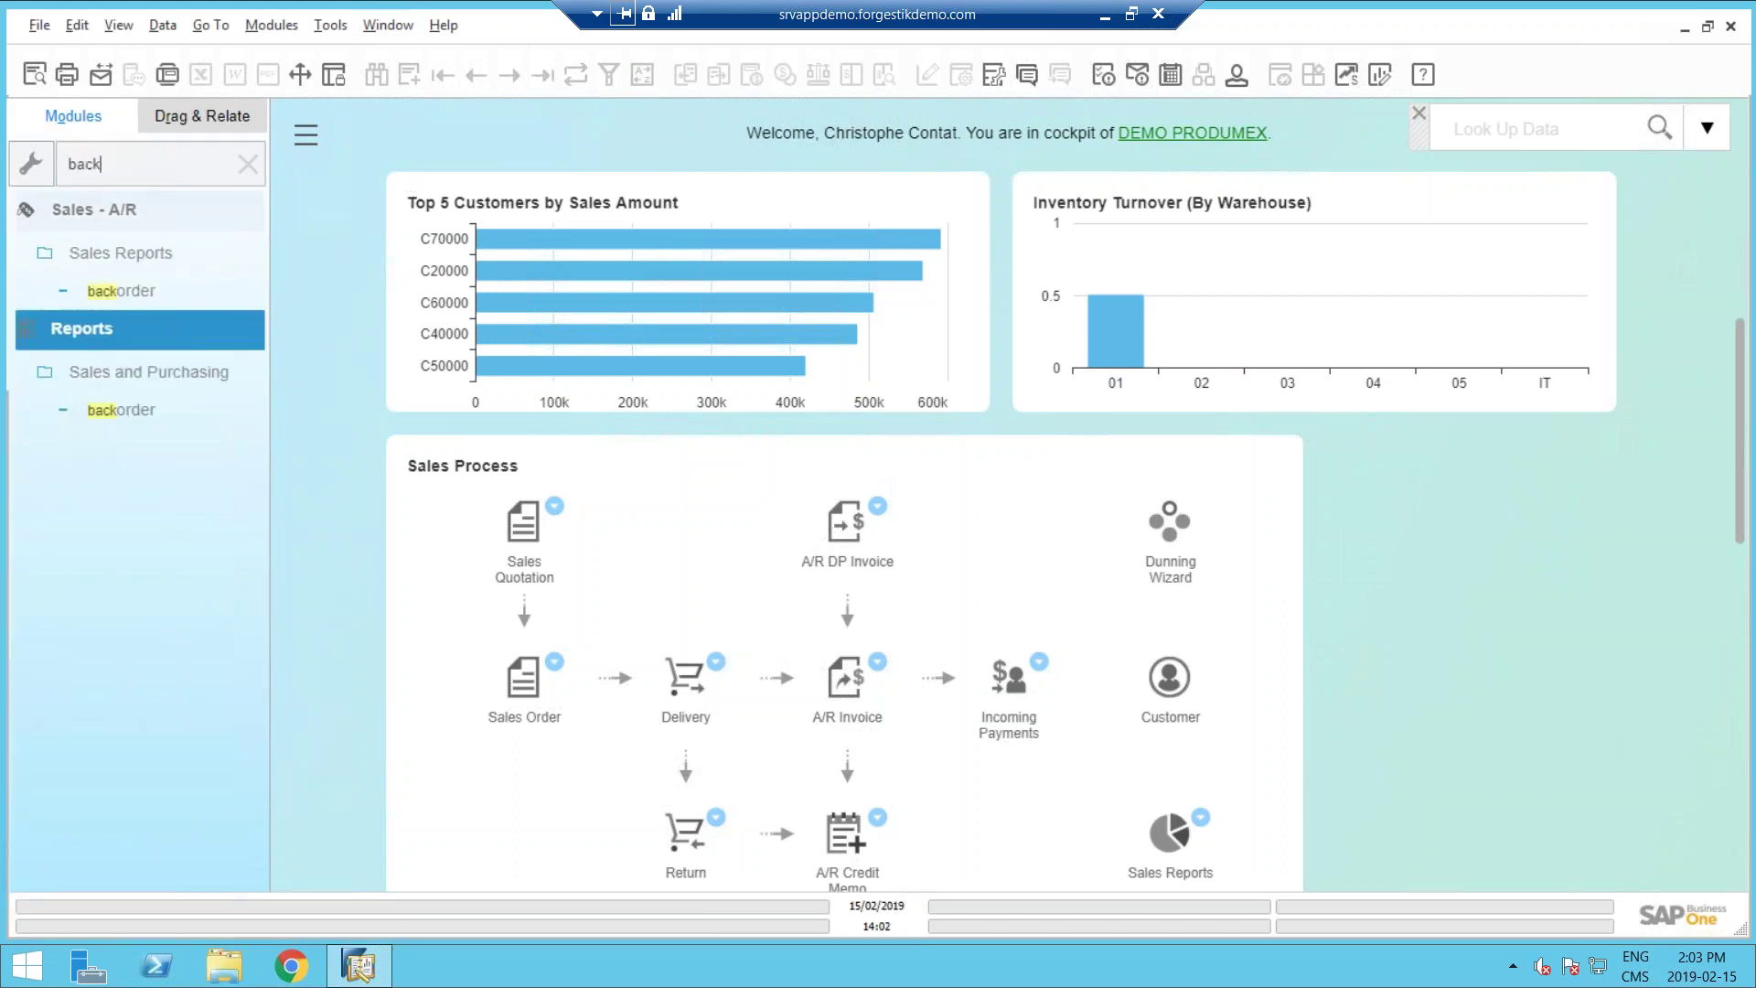
left_click(124, 291)
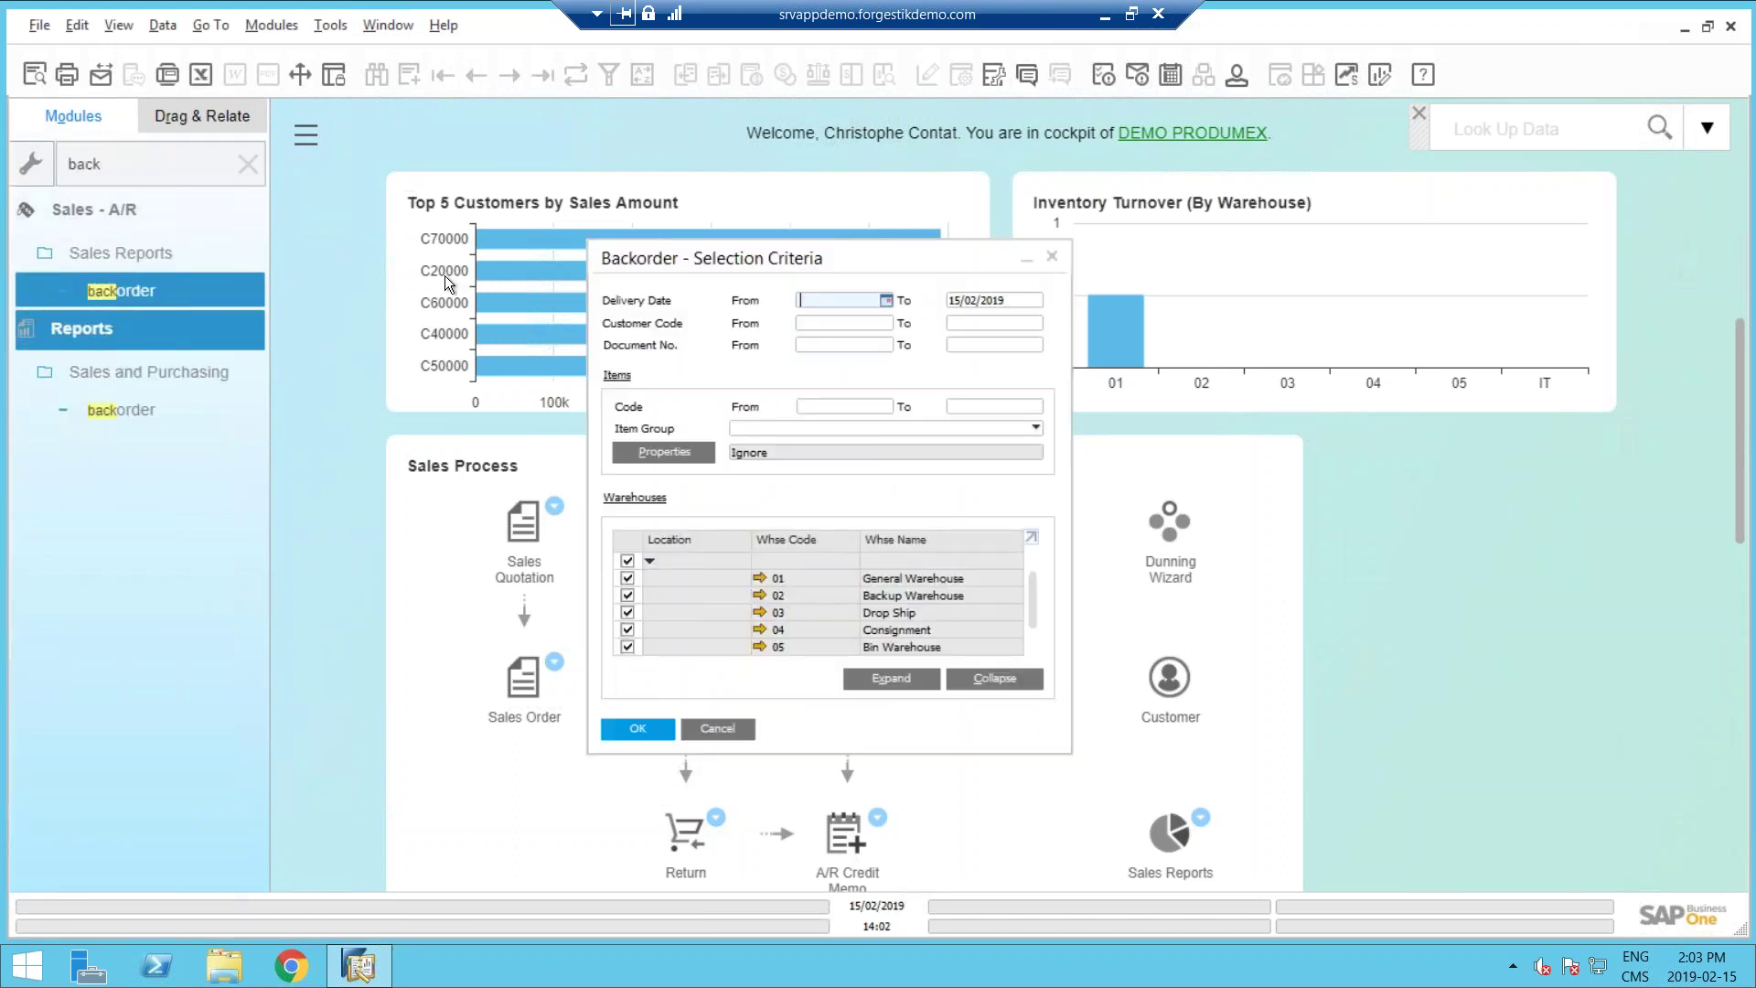
left_click_drag(872, 260, 920, 261)
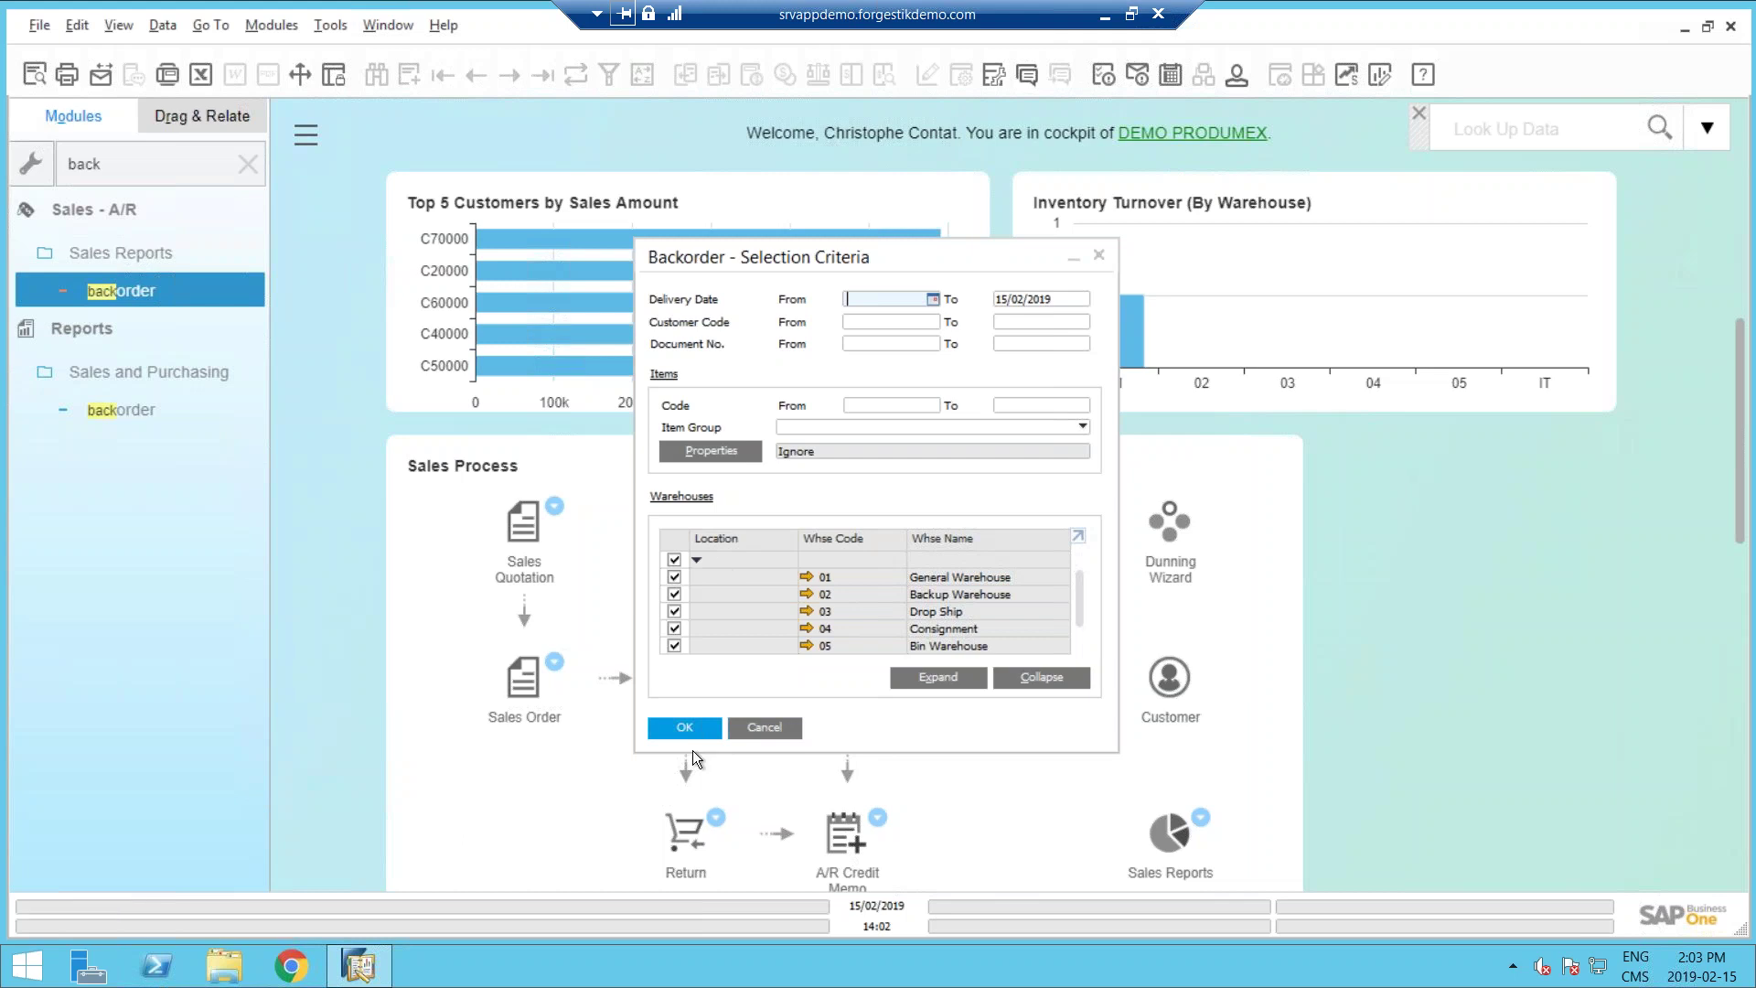
left_click(686, 727)
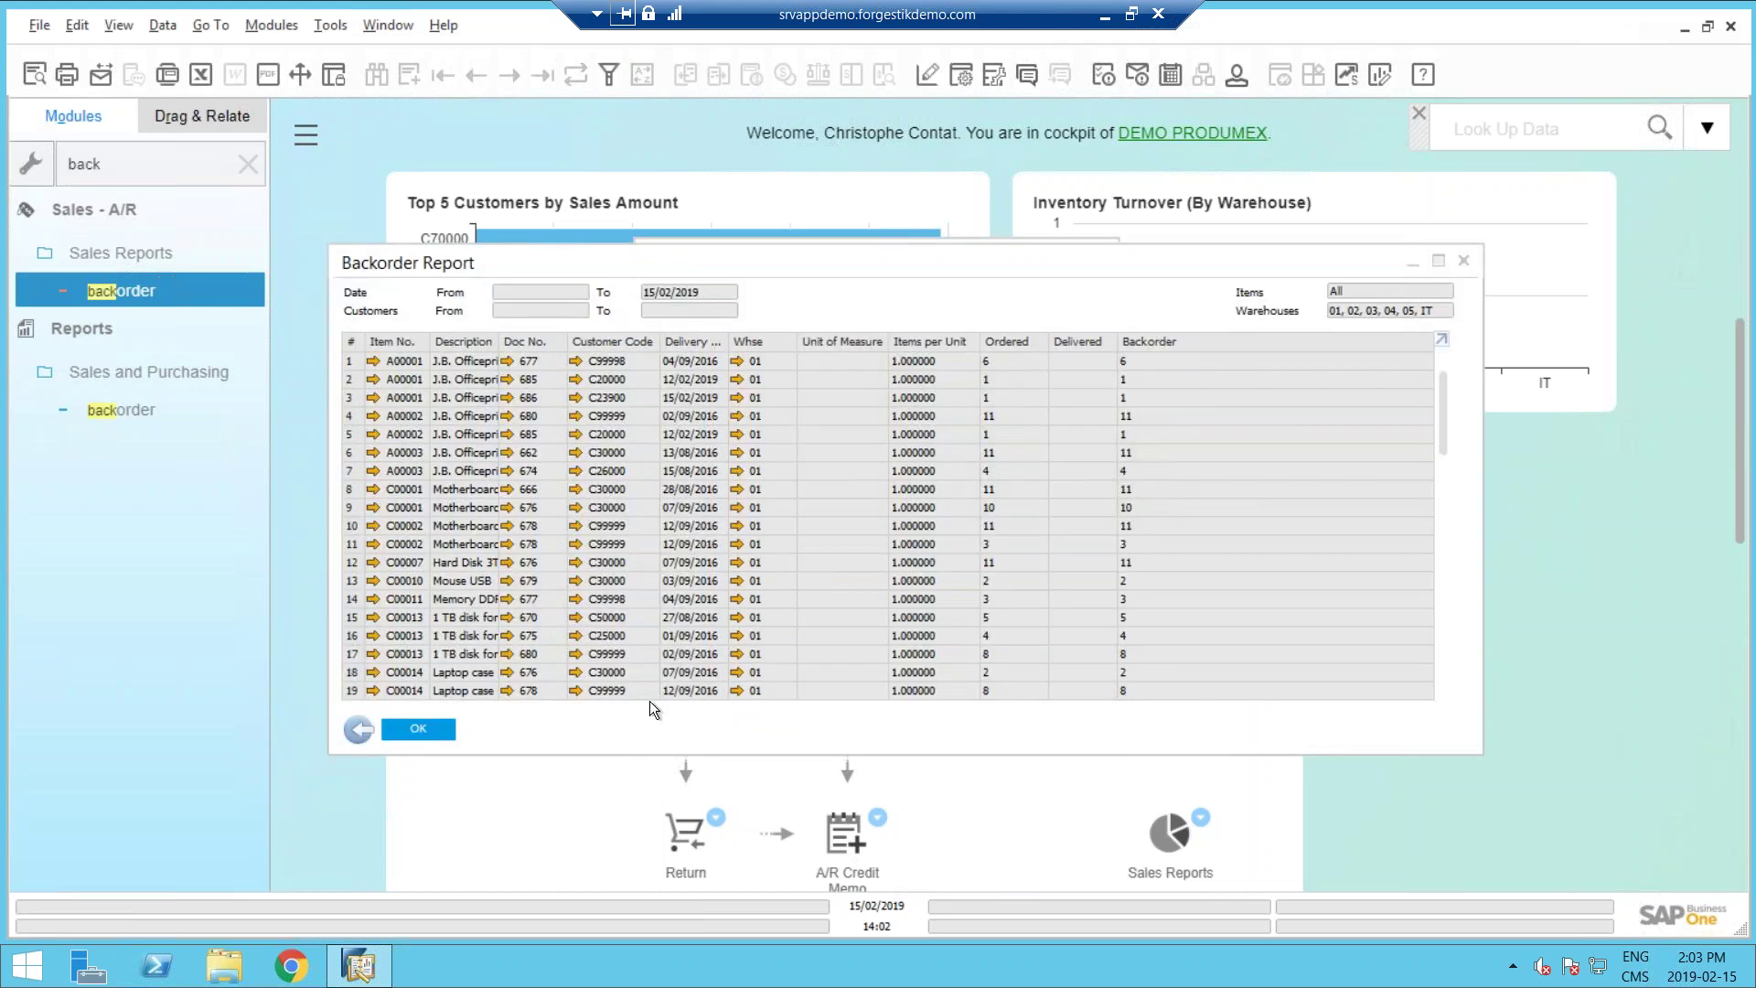
double_click(529, 343)
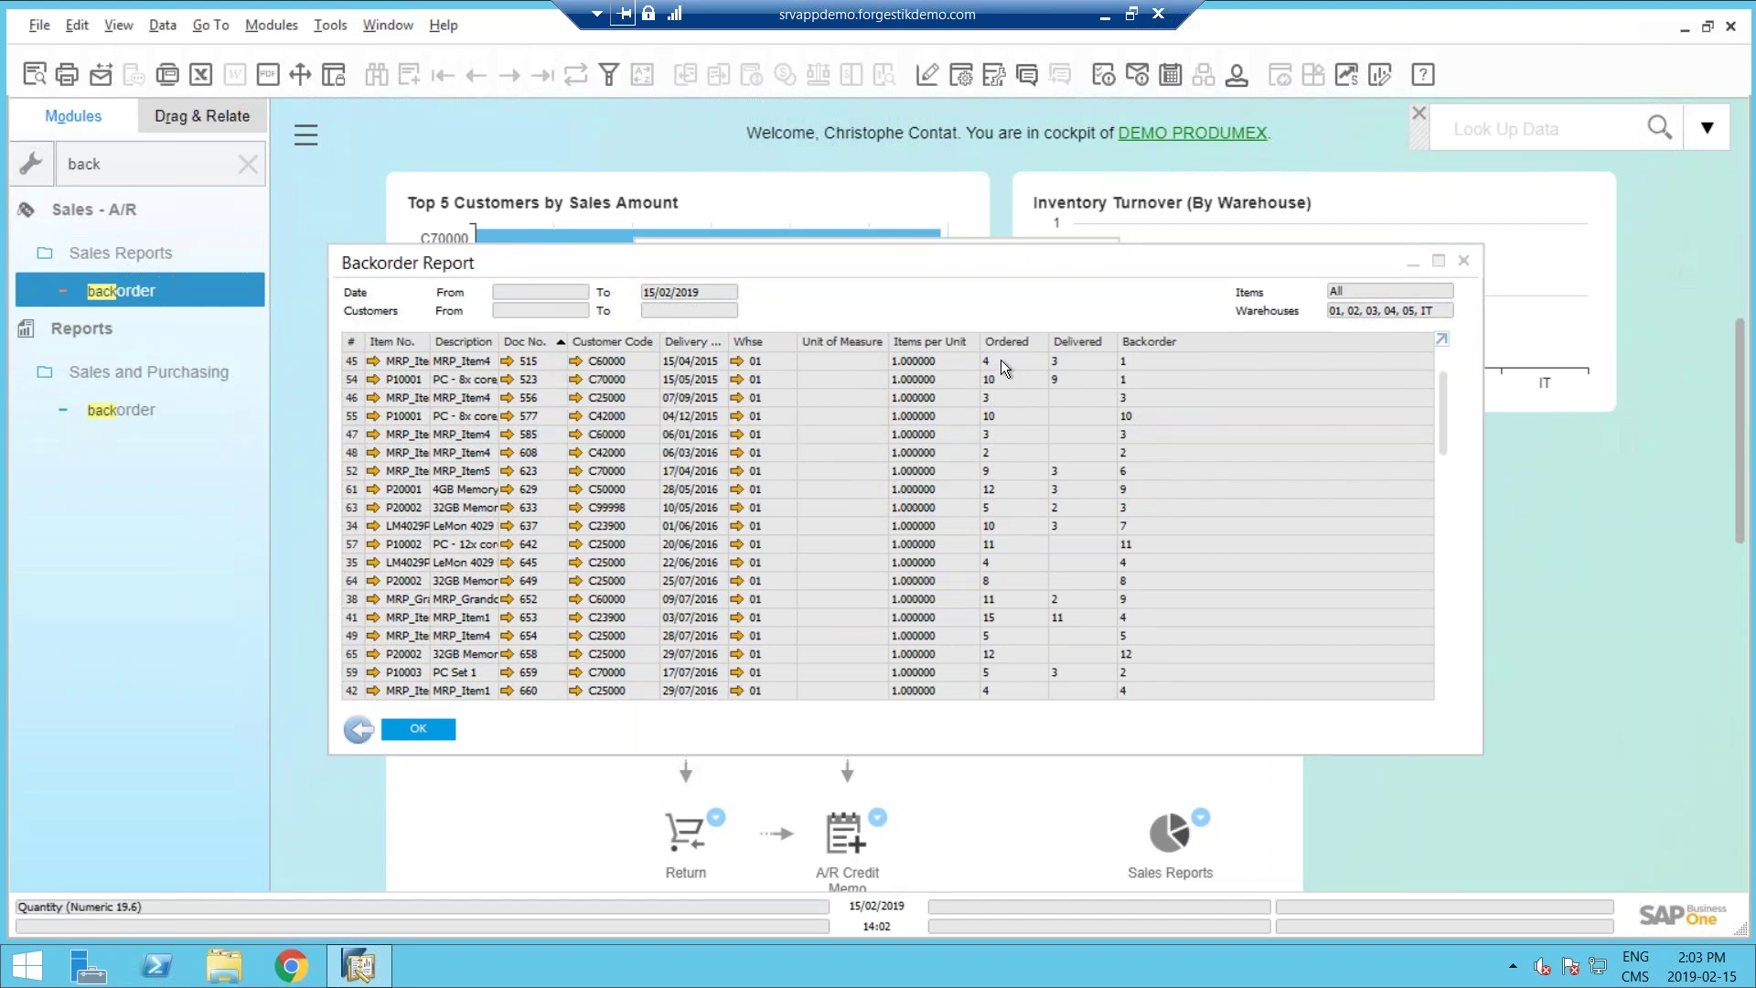
Try to close the first row of the sorted backorder report, the MRP_Item4 line, accepting that closing is irreversible.
left_click(352, 365)
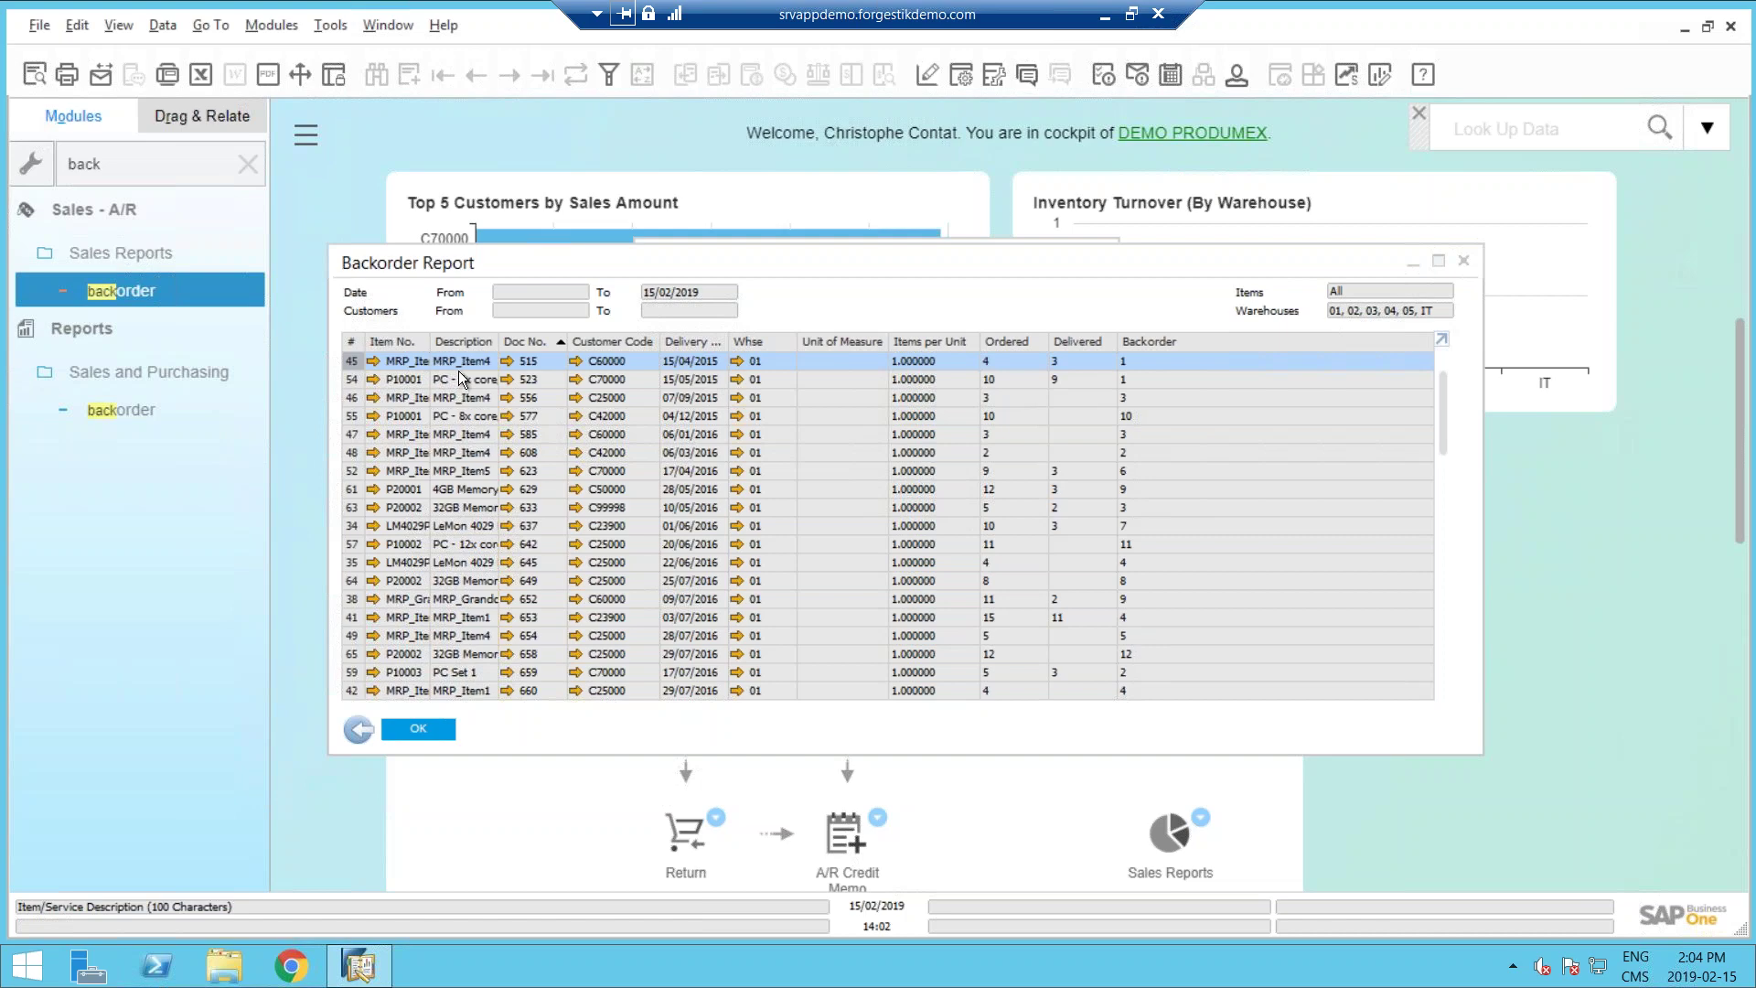
mouse_move(547, 369)
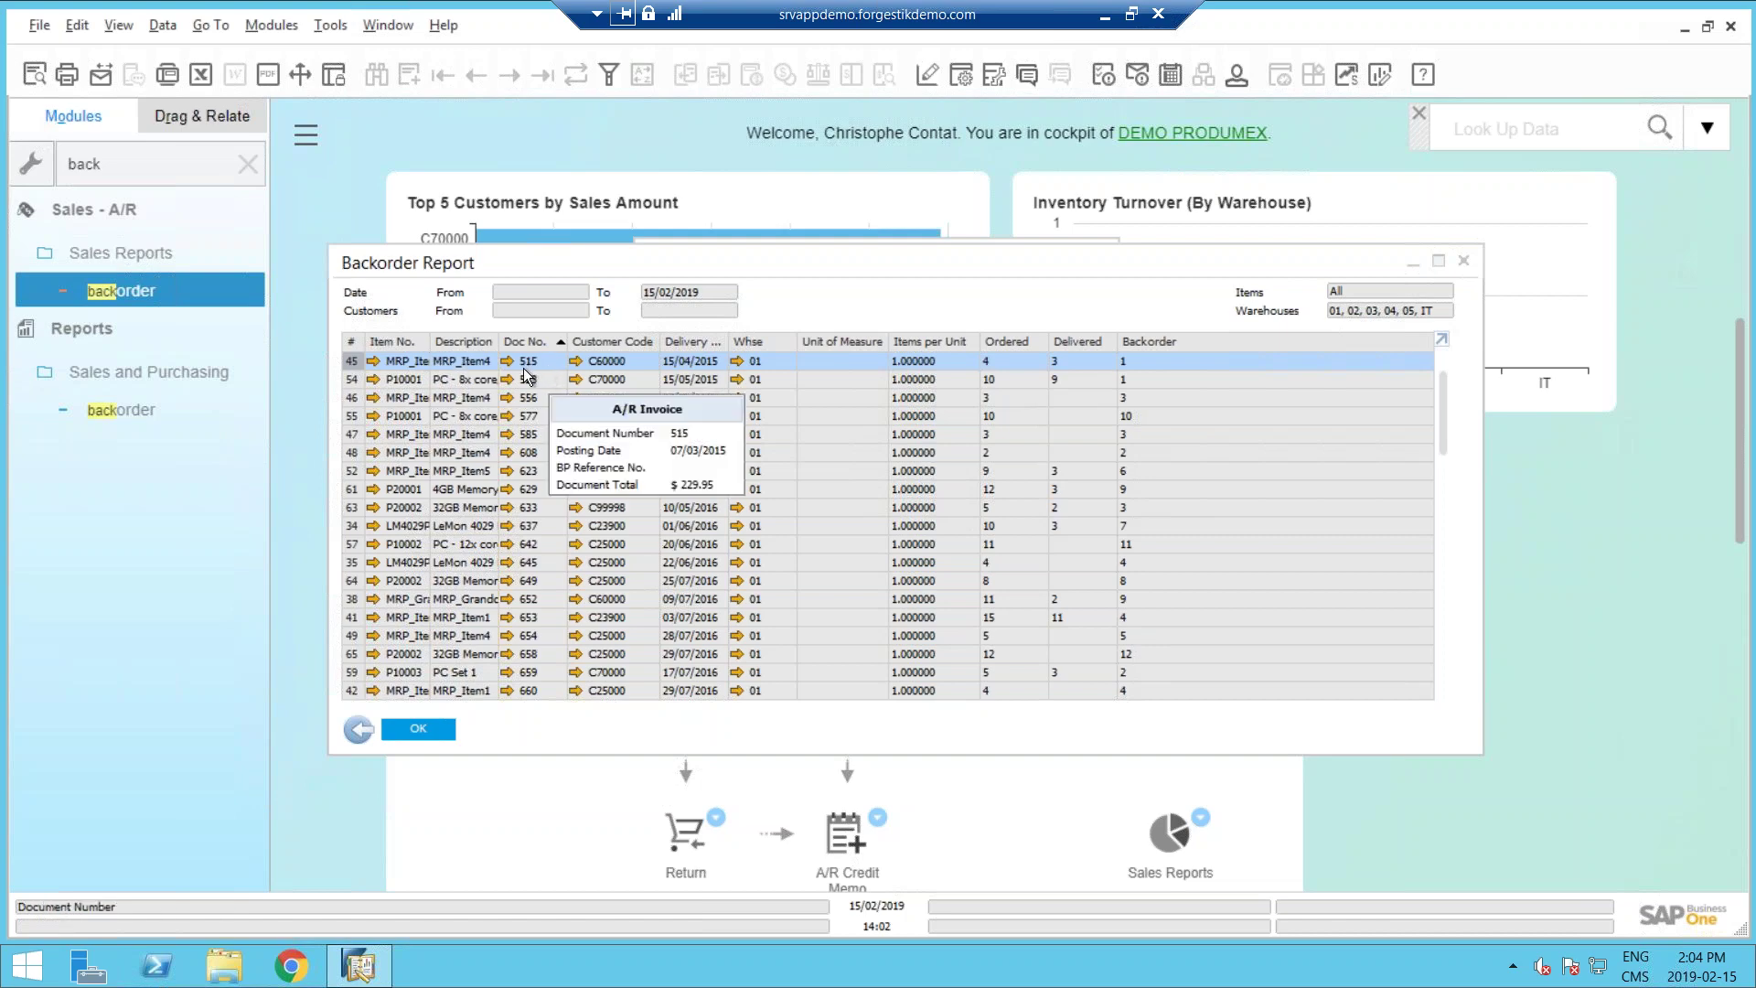
right_click(799, 360)
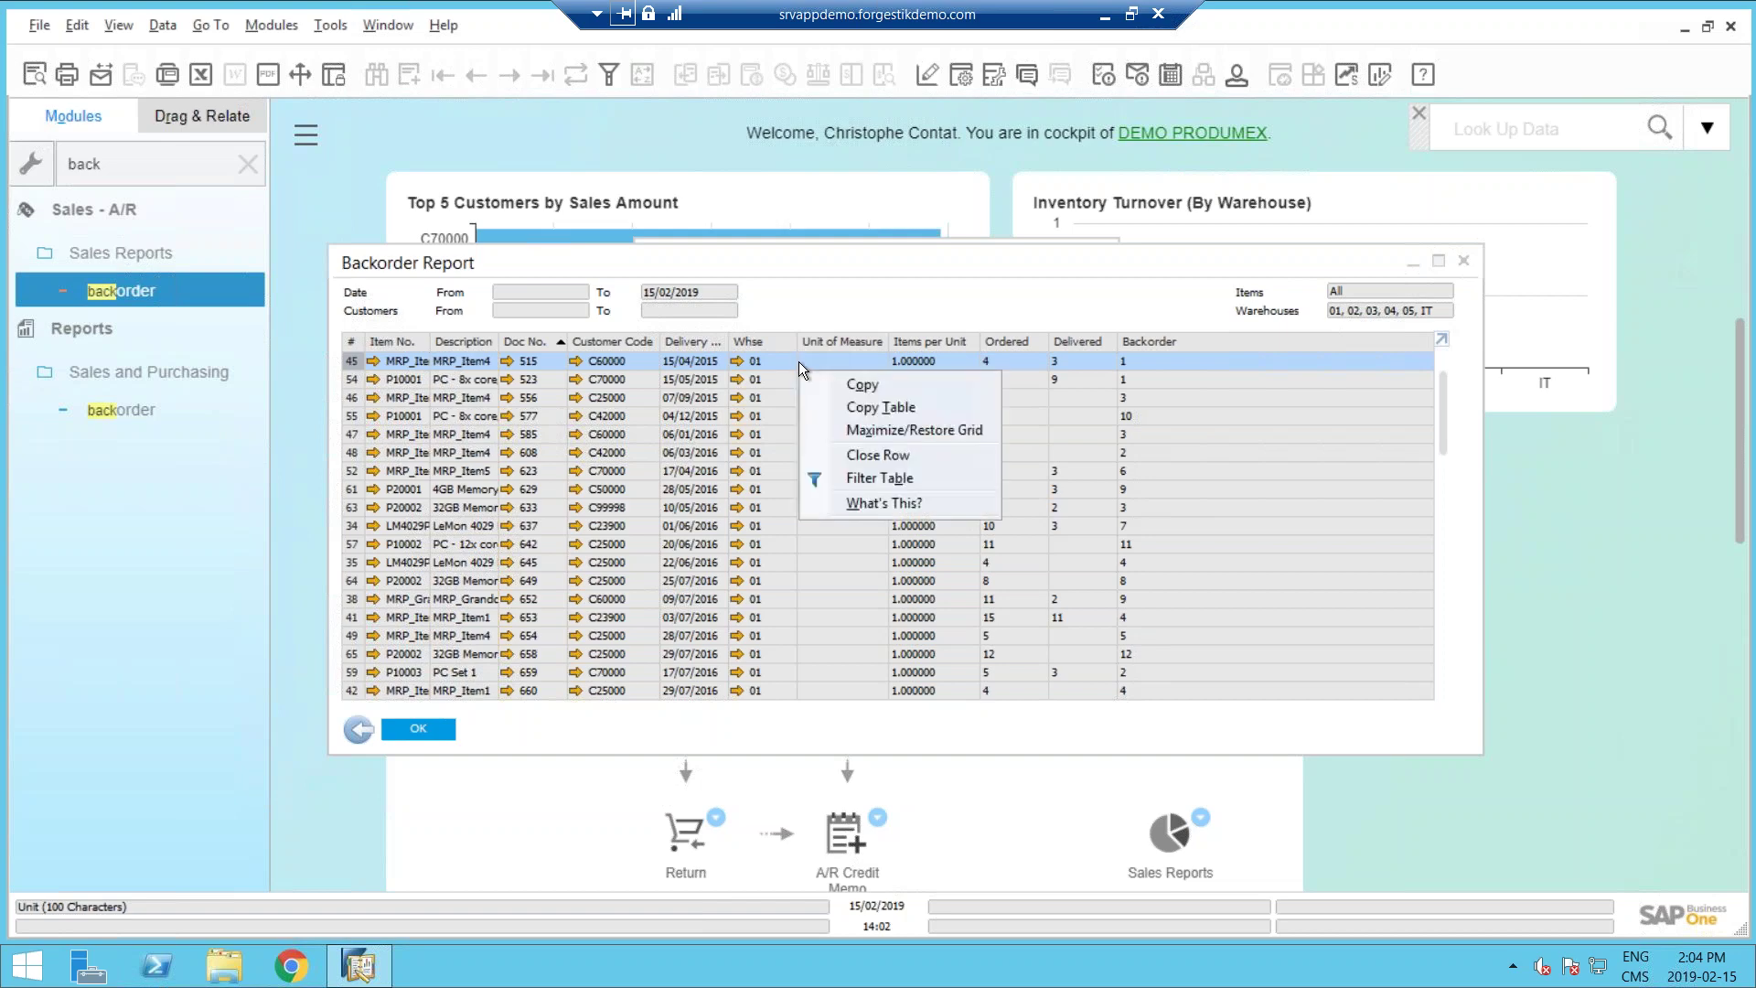
left_click(891, 456)
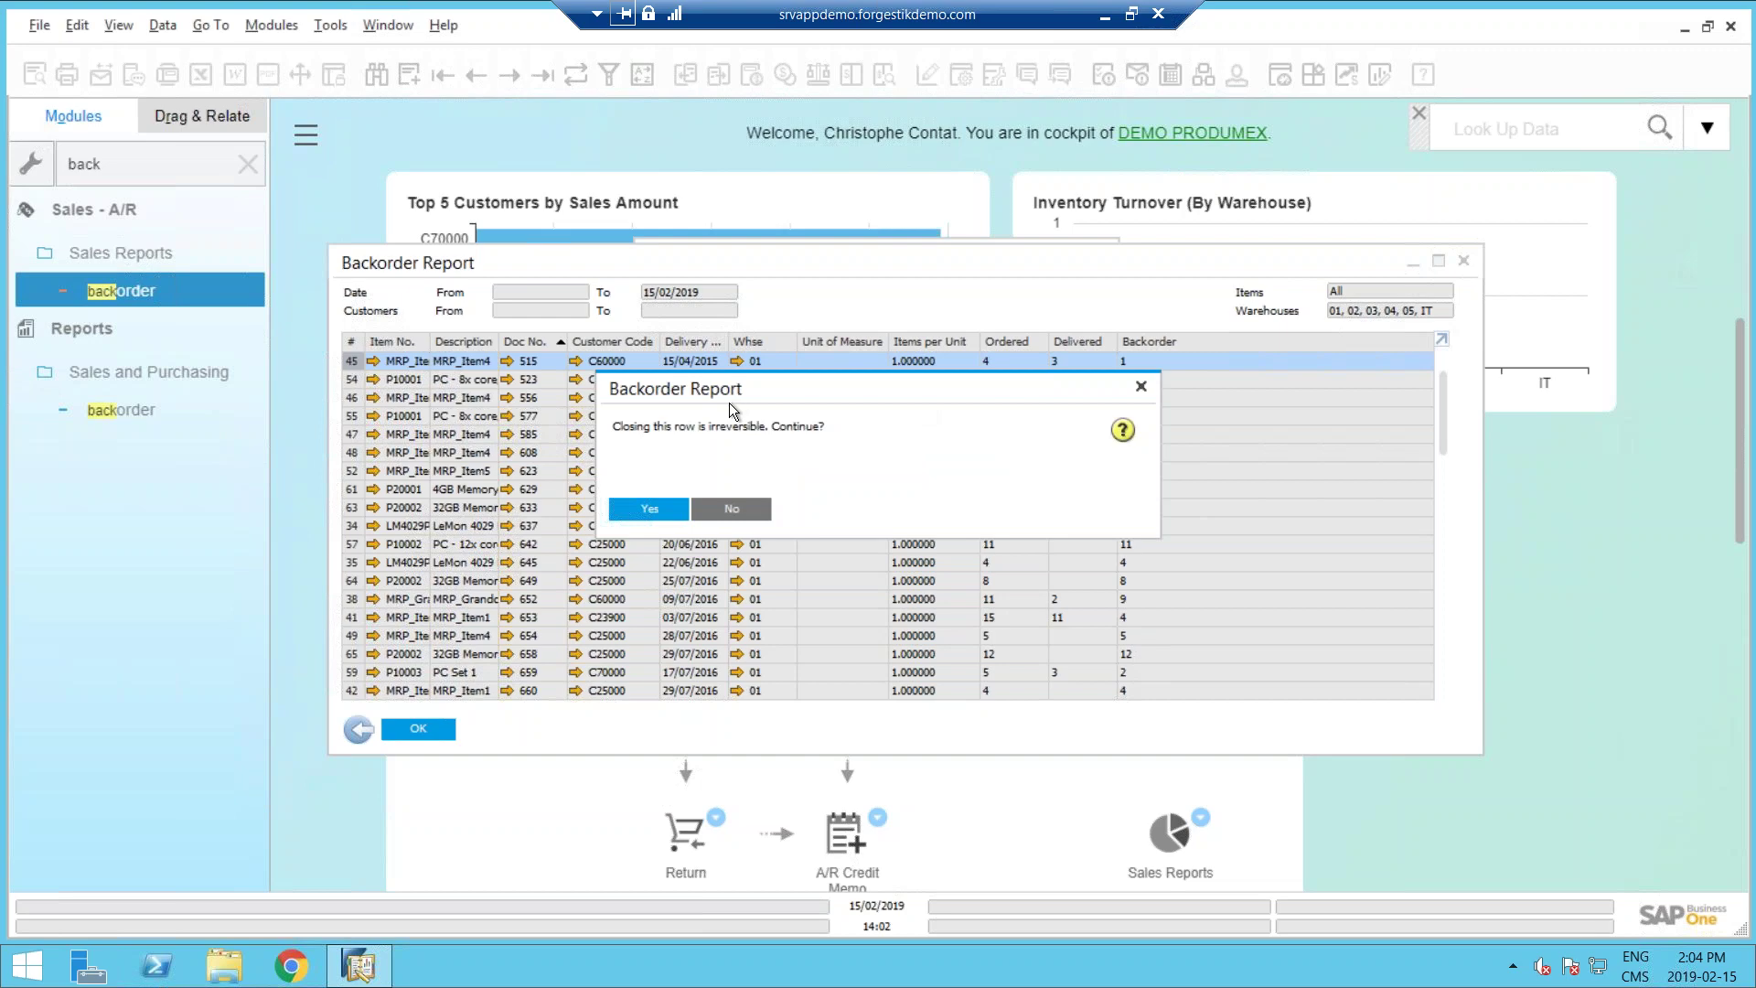
left_click(672, 510)
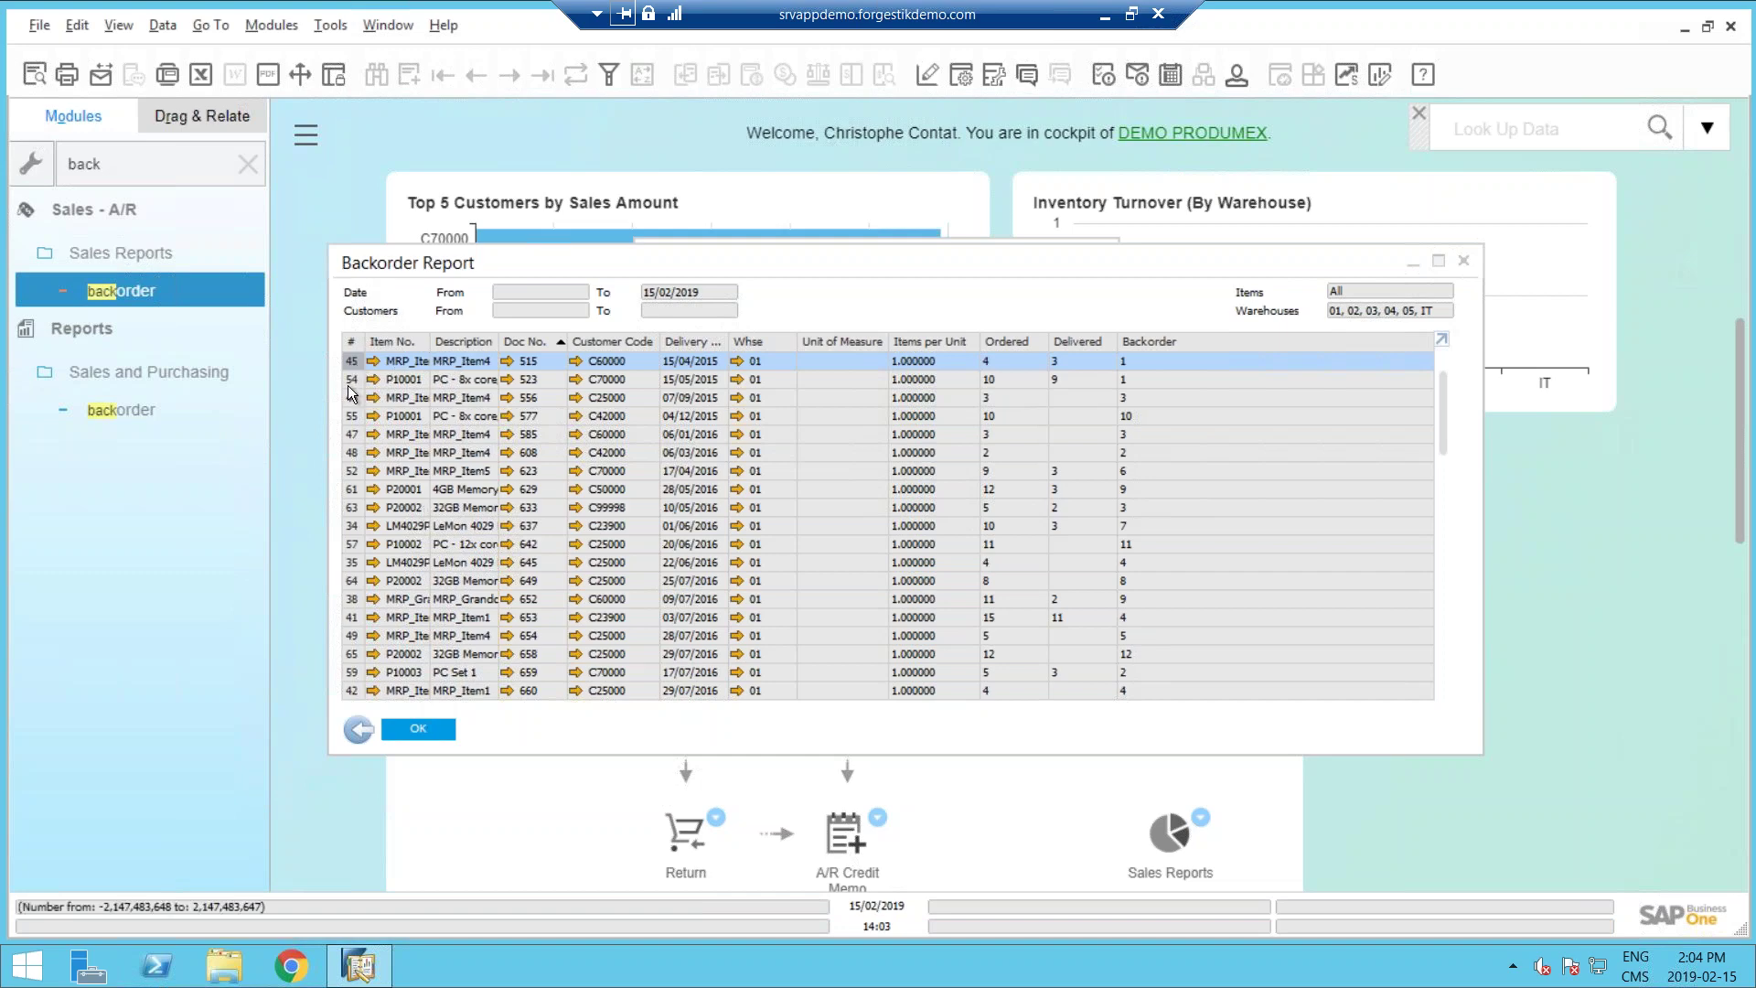
Try to close the second row of the backorder report, the P10001 line, and confirm the closing.
right_click(468, 380)
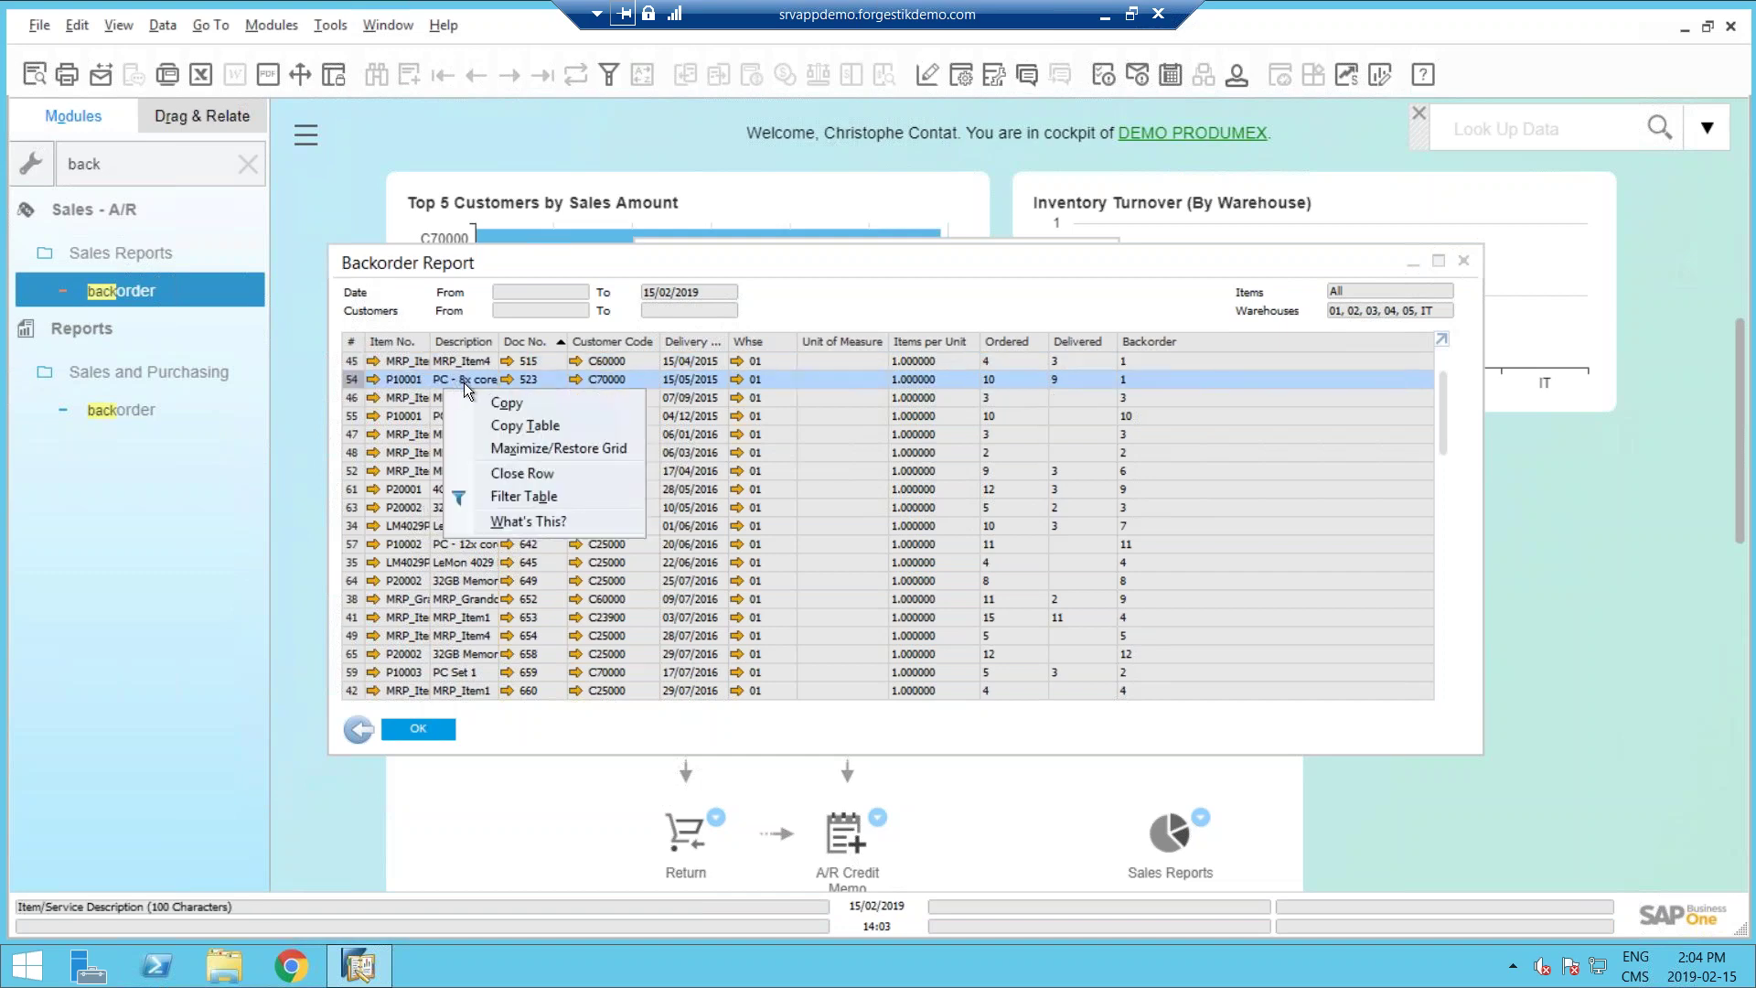
left_click(551, 477)
left_click(651, 509)
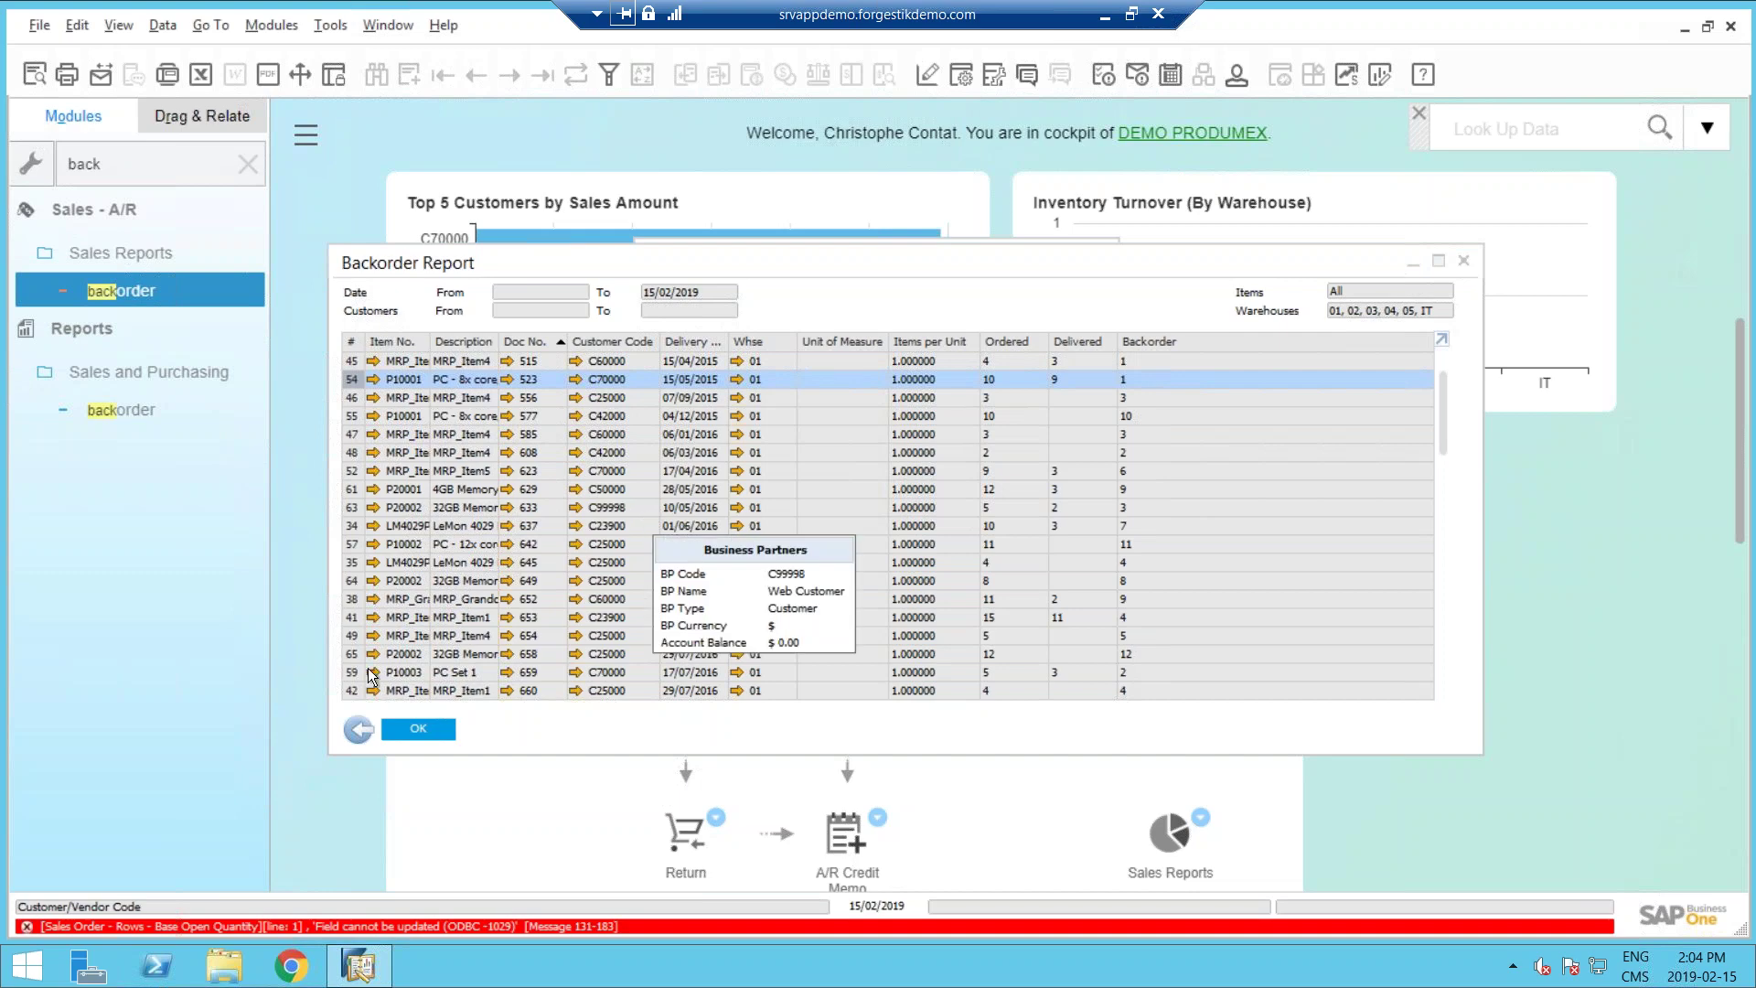
Rerun the backorder report with the same criteria, and close its first row, the A00001 line with 6 ordered.
left_click(359, 730)
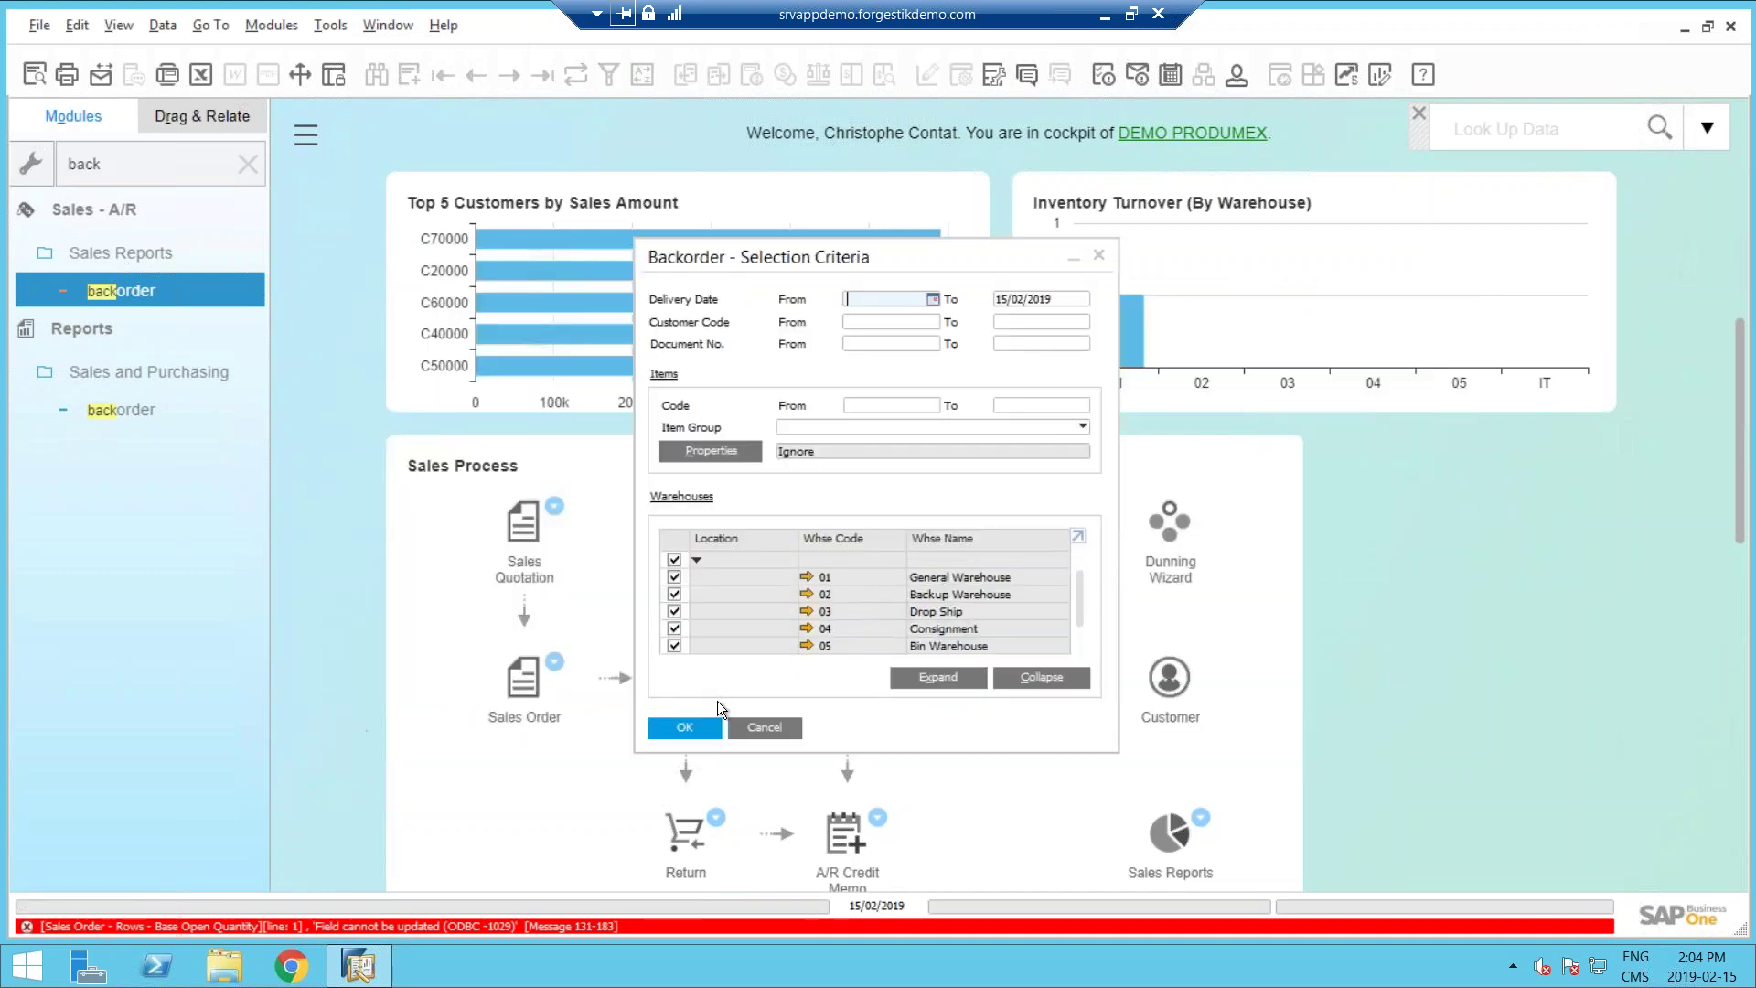
left_click(686, 727)
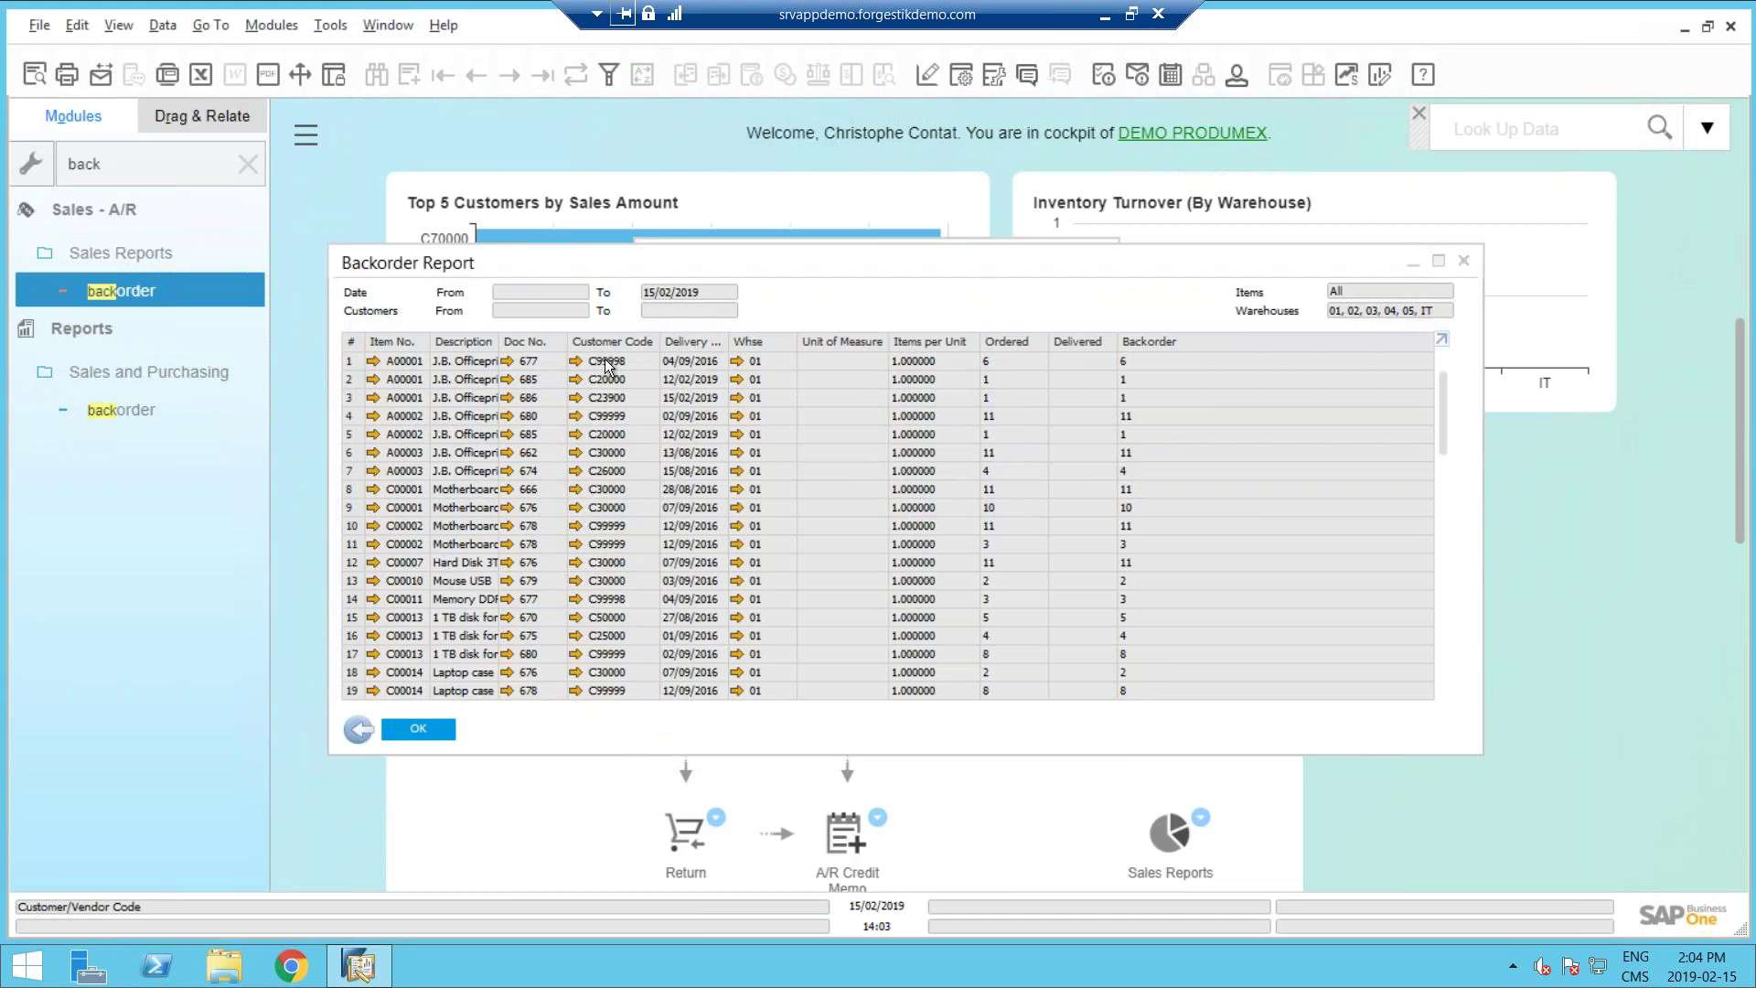
right_click(609, 368)
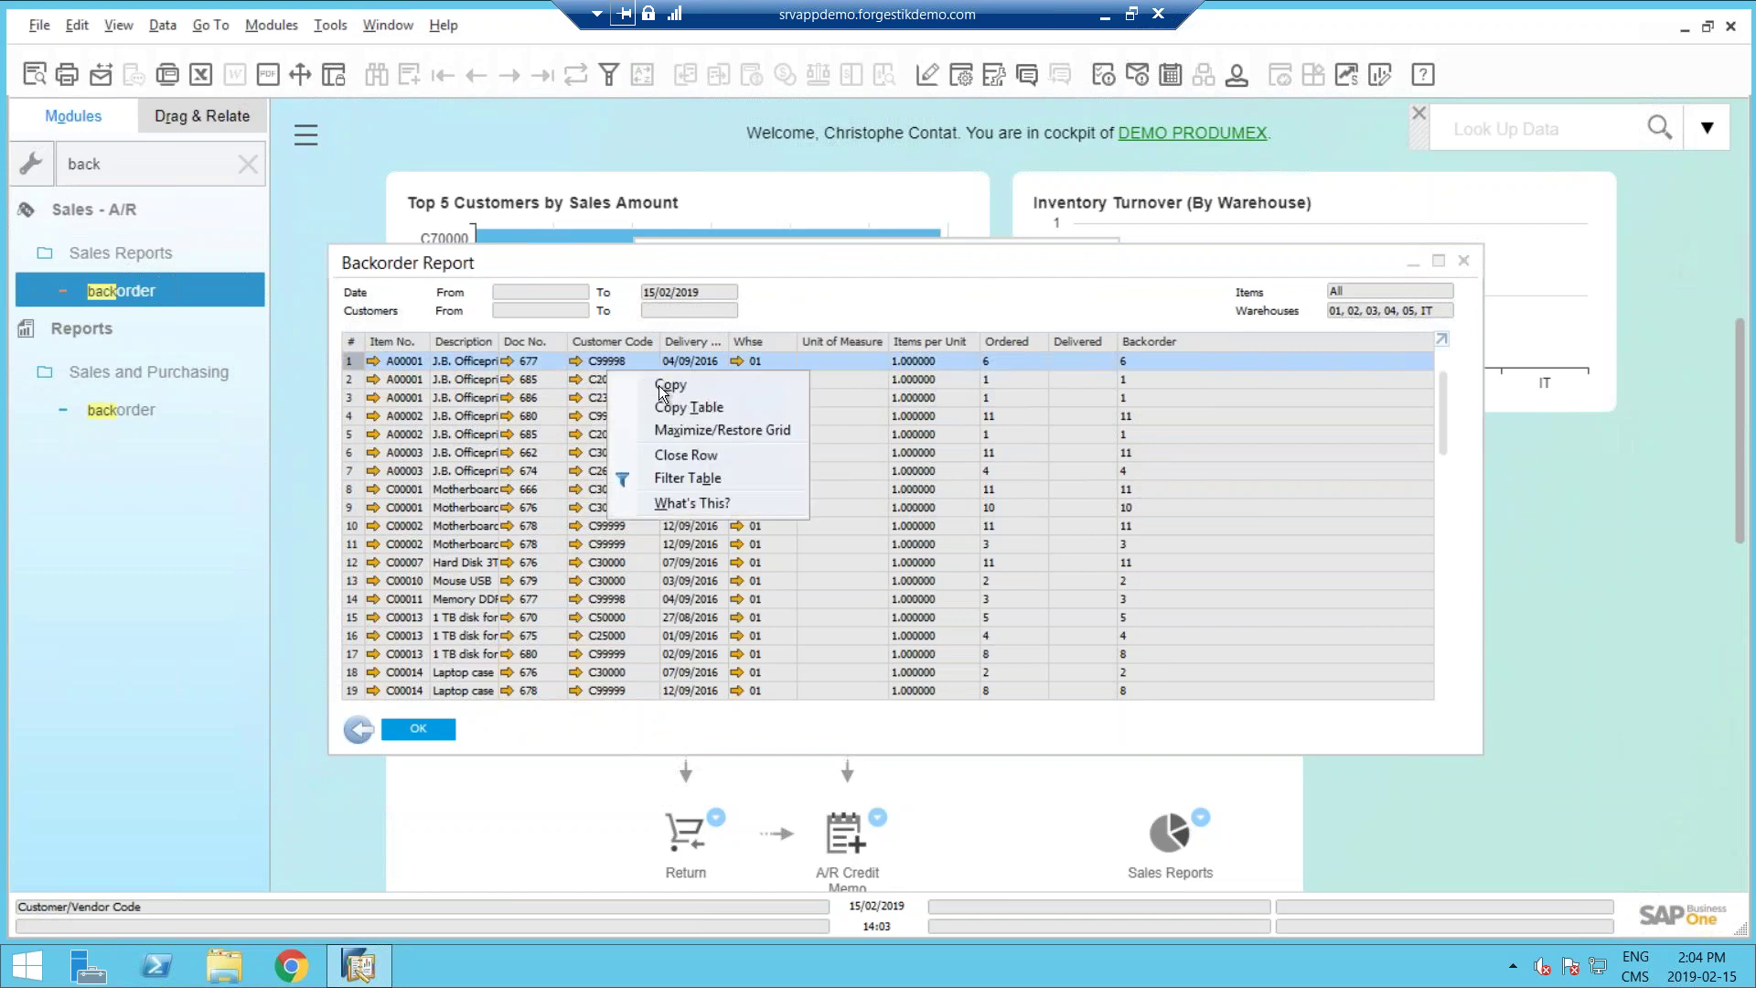
left_click(710, 456)
left_click(672, 507)
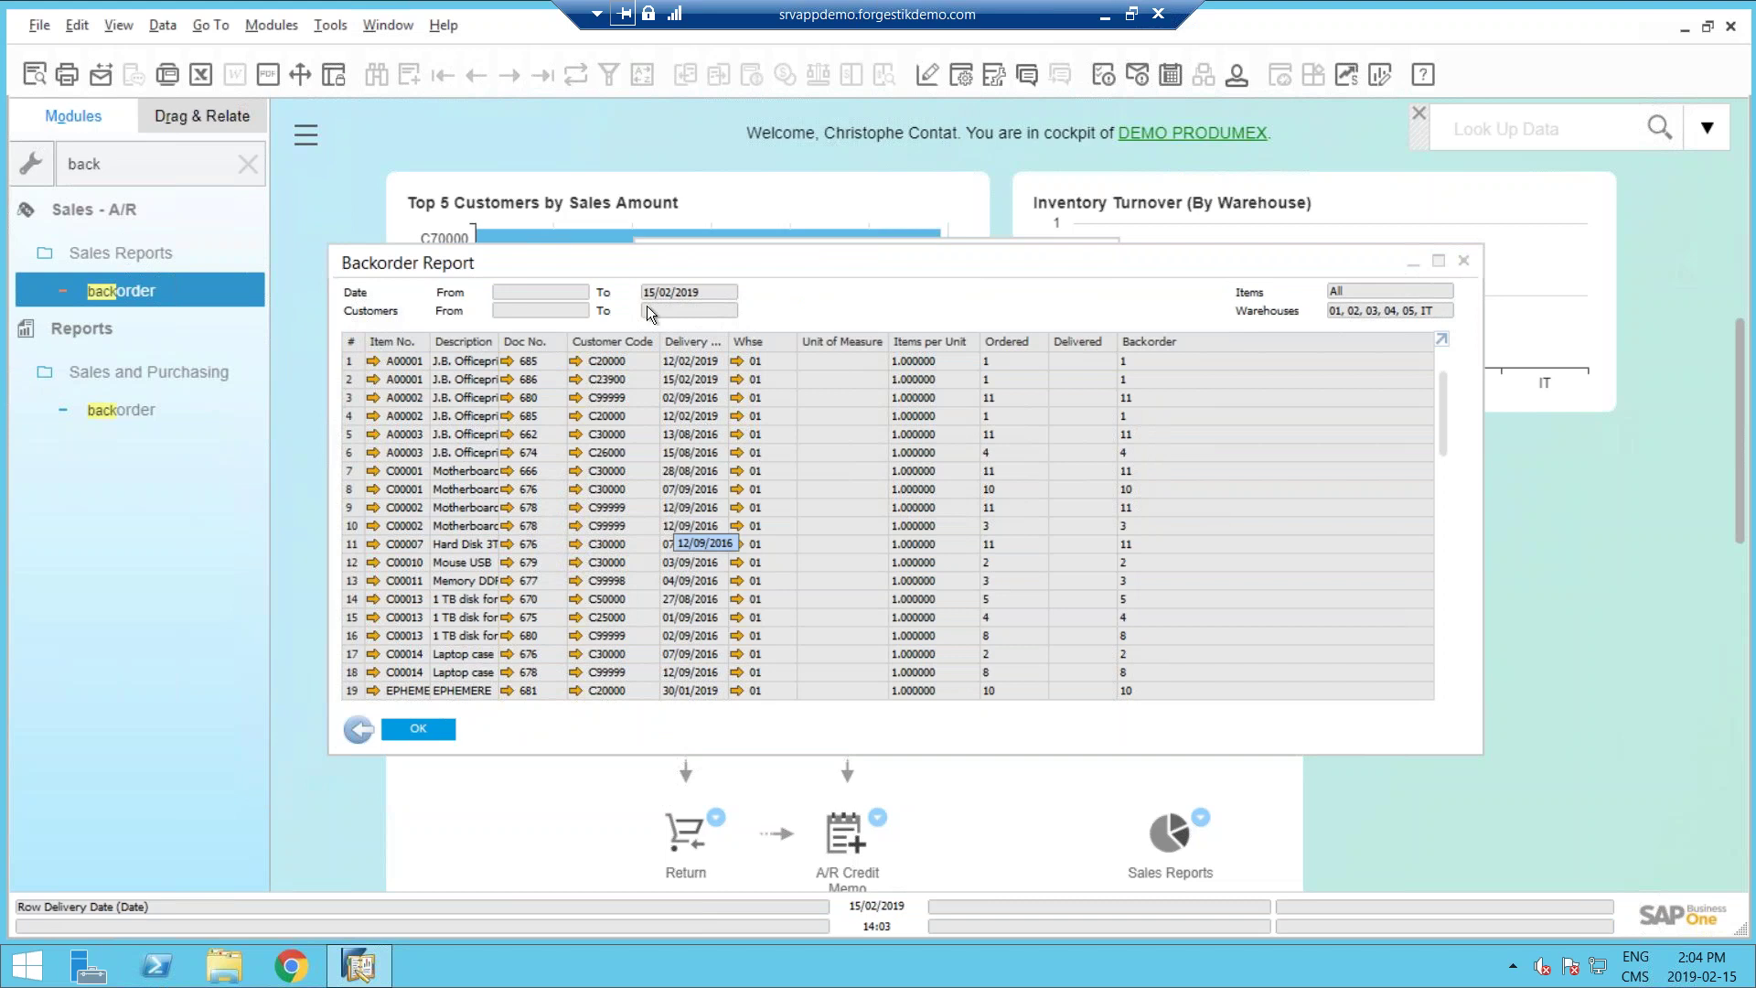
Sort the backorder report by document number and try to close its first row, the MRP_Item4 line of document 515.
double_click(526, 341)
left_click(622, 361)
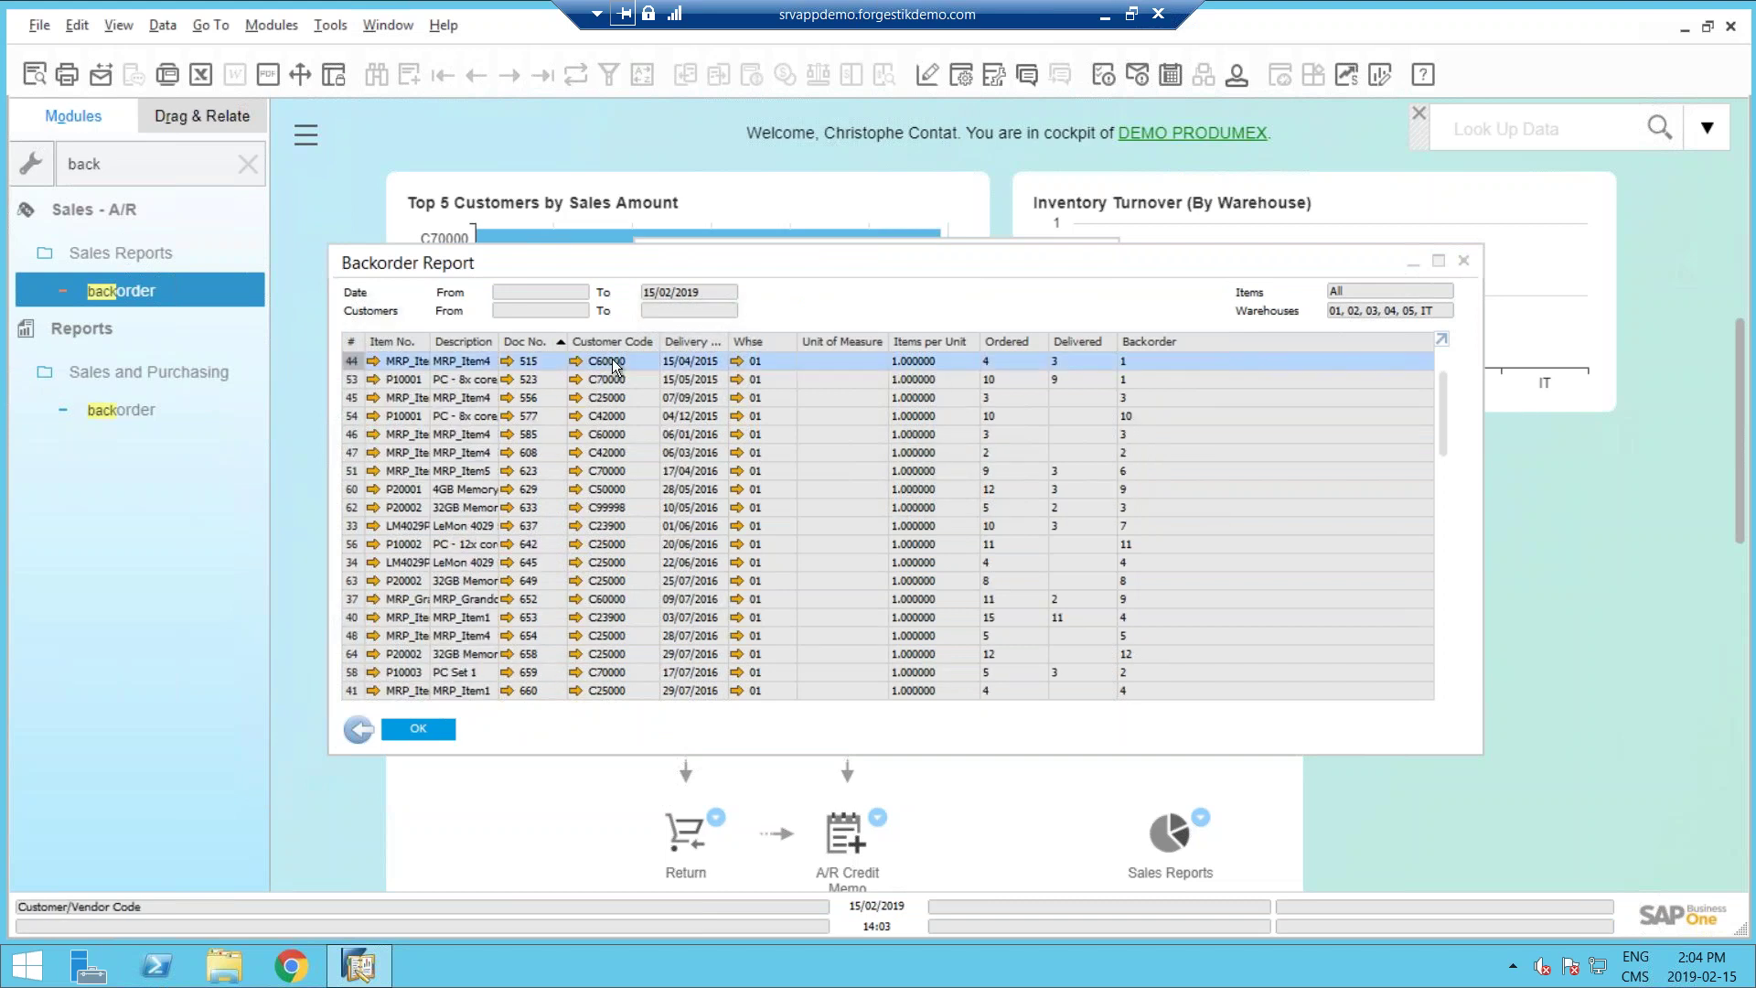
right_click(637, 365)
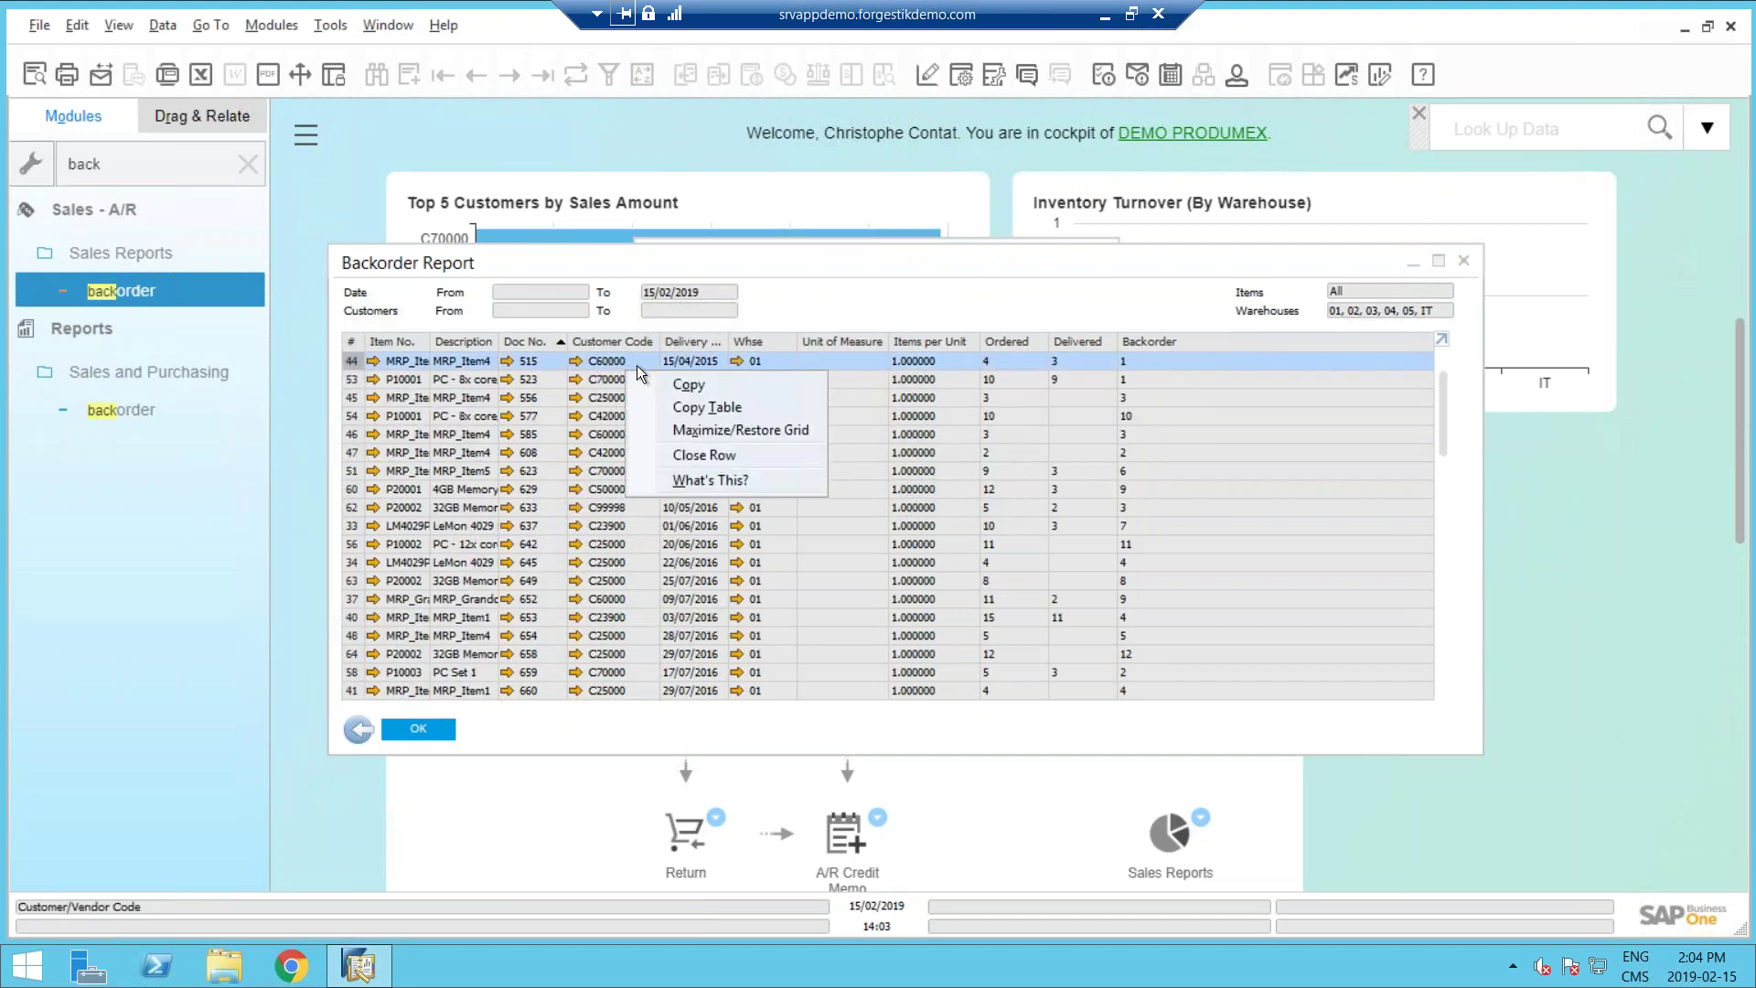
left_click(704, 454)
left_click(666, 507)
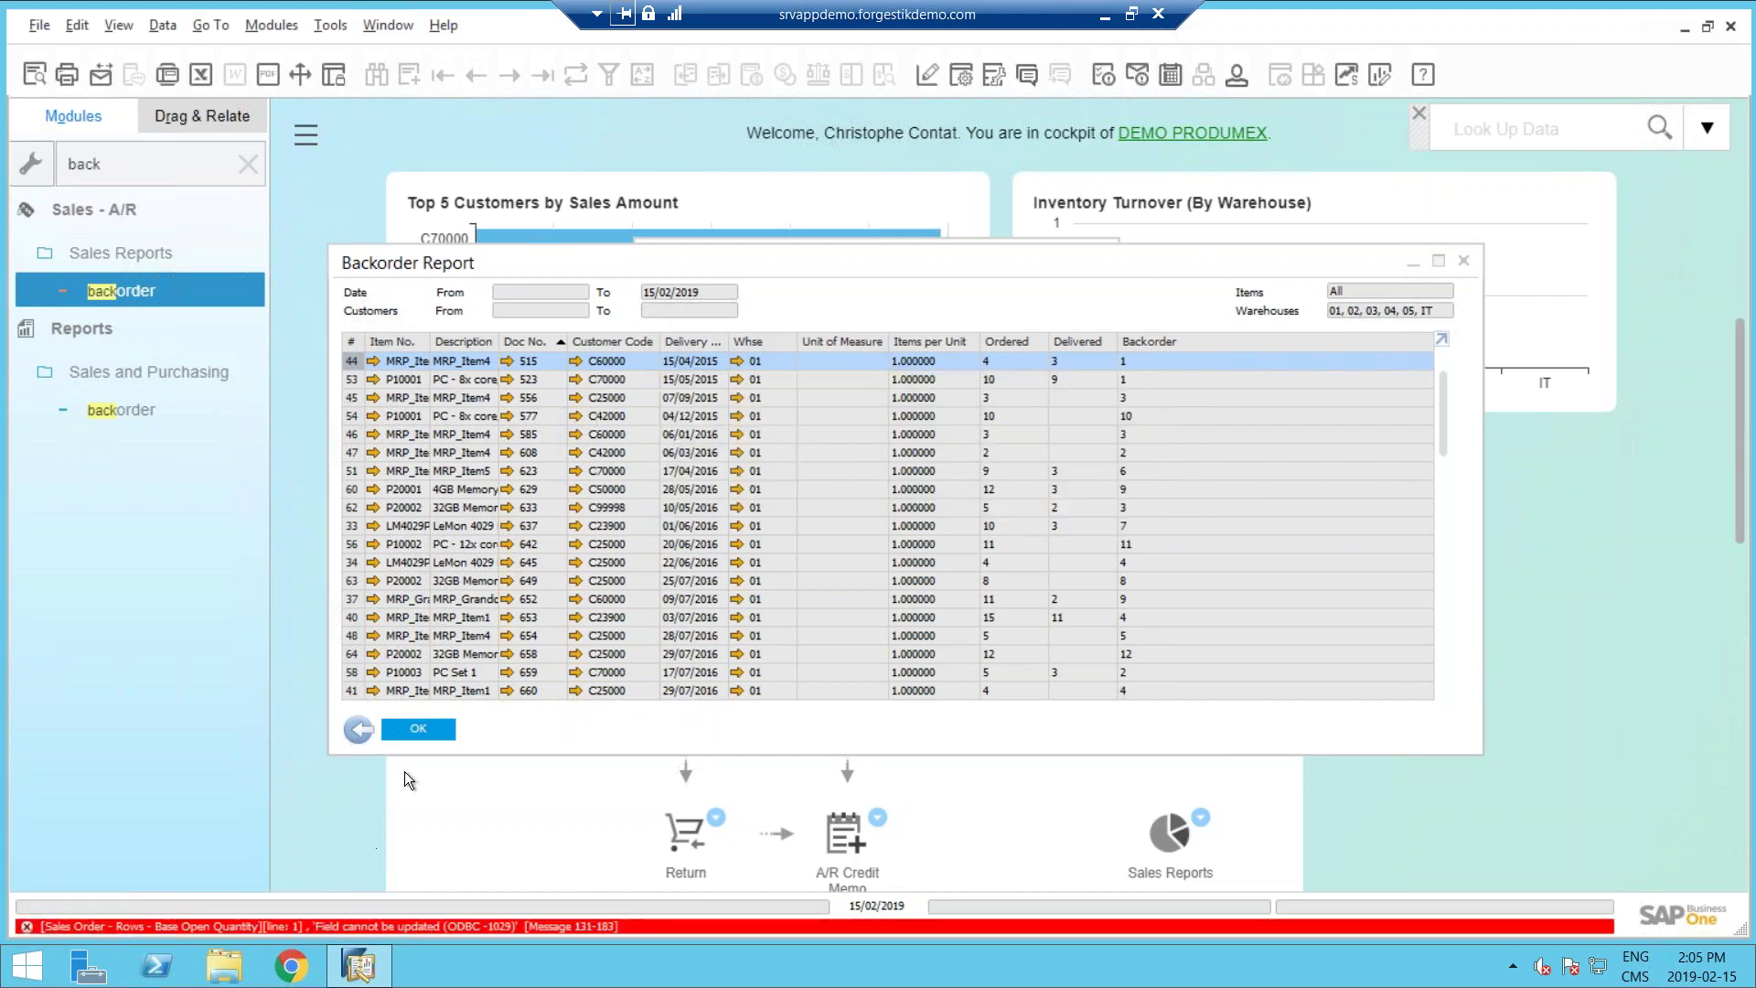
View sales order 515 from the first report row along with its customer's master data, and return to the report.
left_click(509, 361)
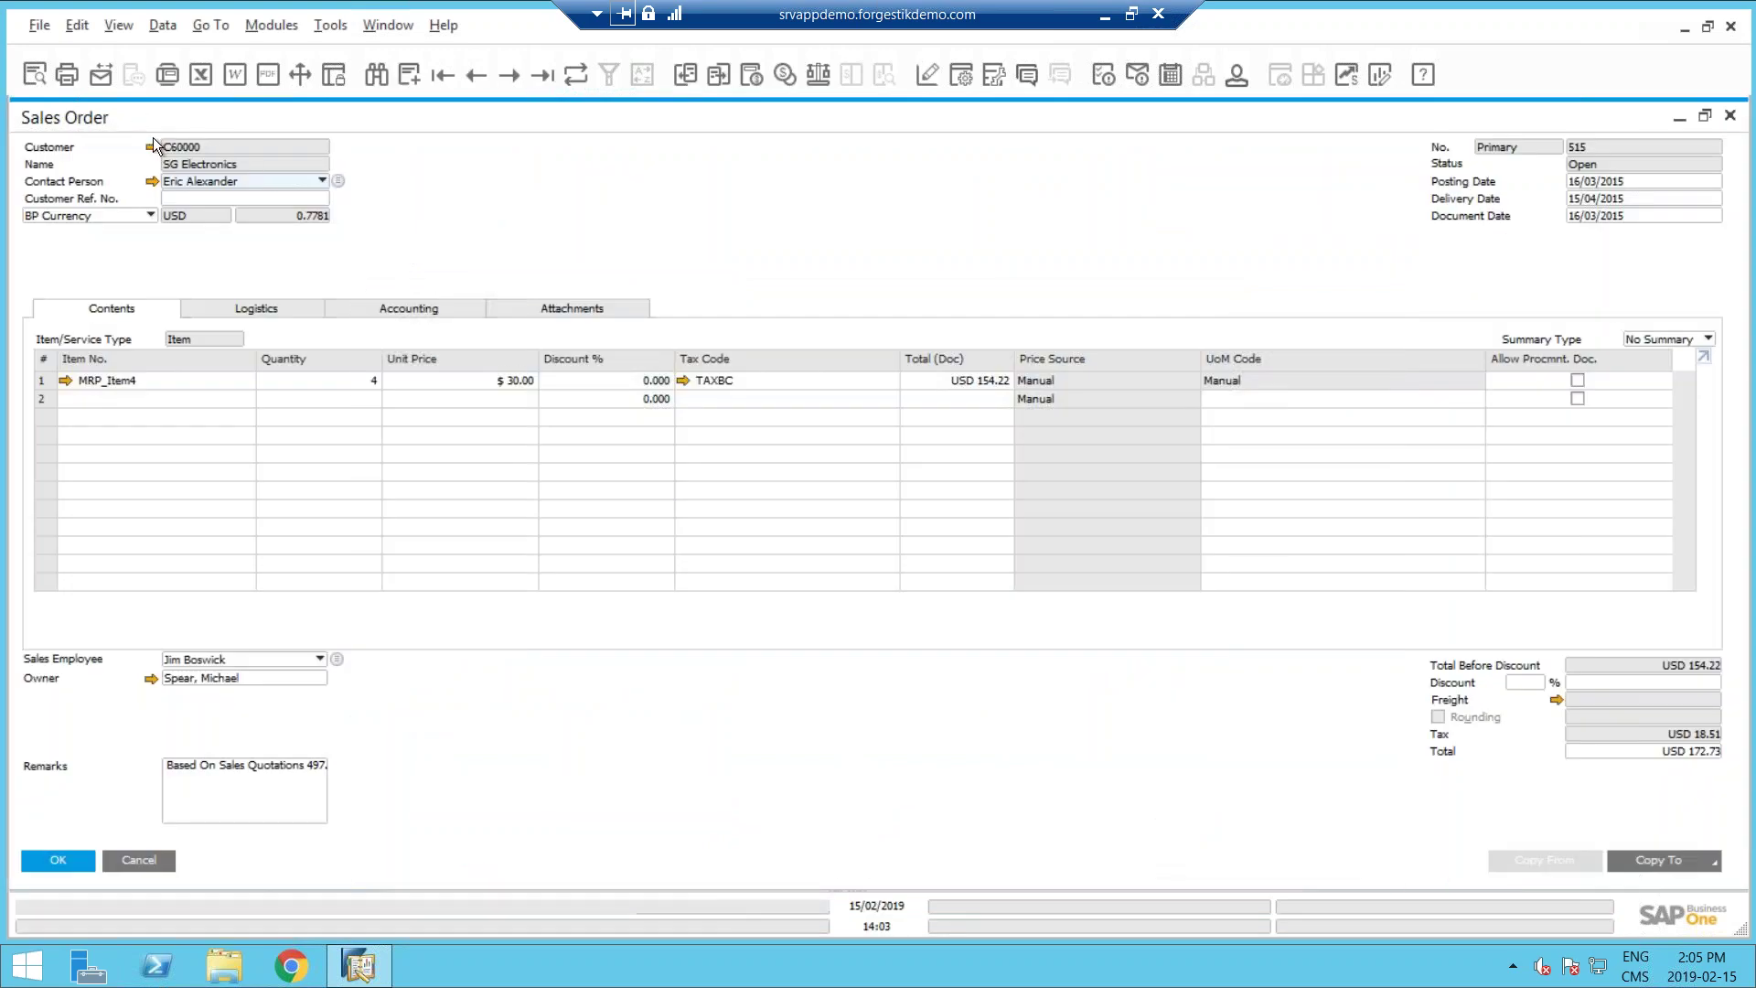
left_click(151, 147)
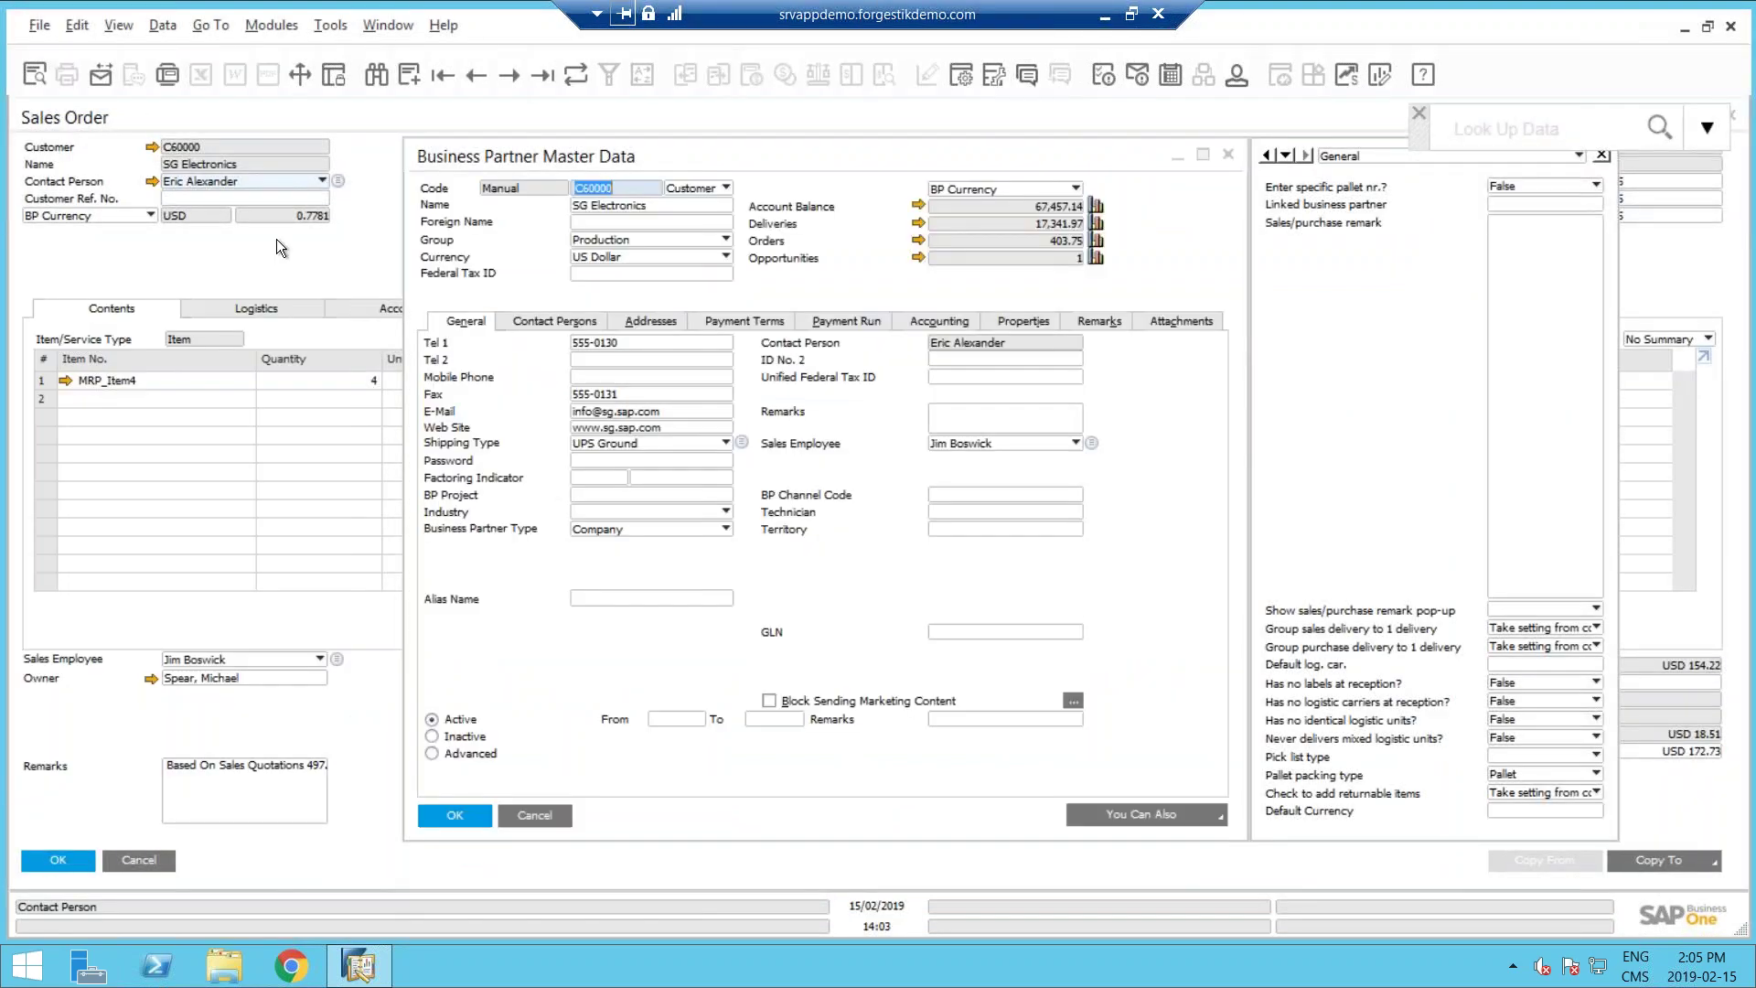
left_click(139, 860)
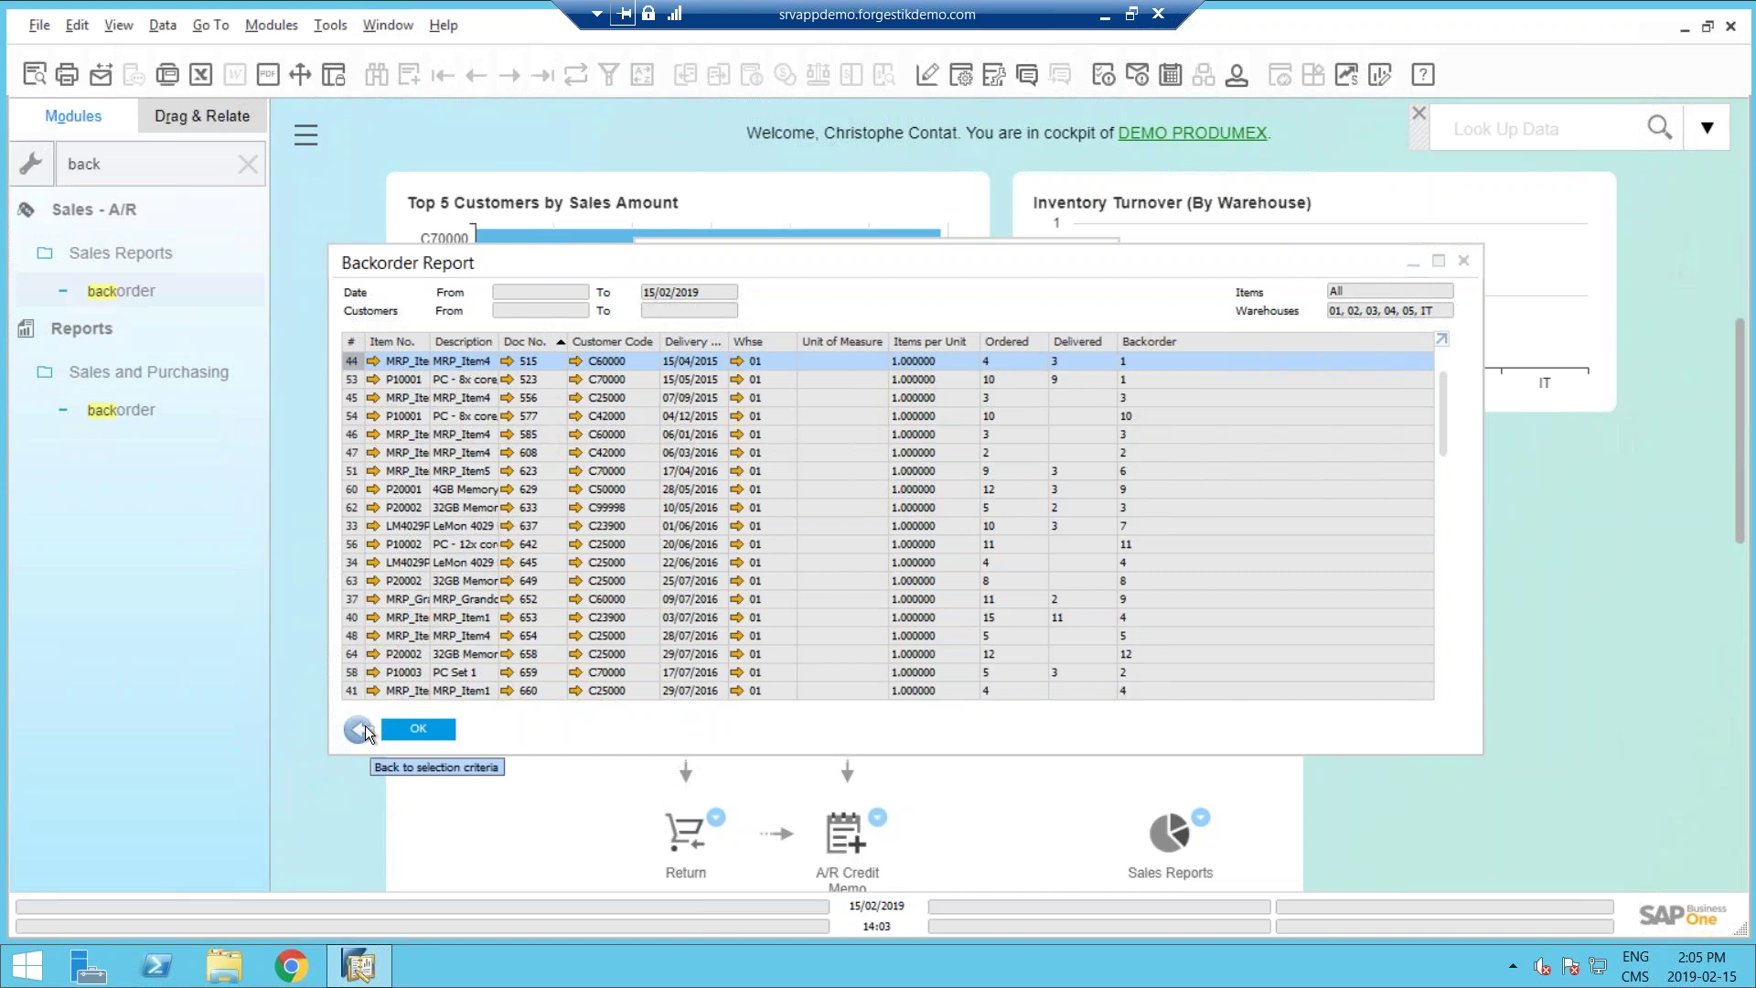
Check the inventory data of MRP_Item4 in its item master record, and return to the backorder selection criteria.
left_click(373, 362)
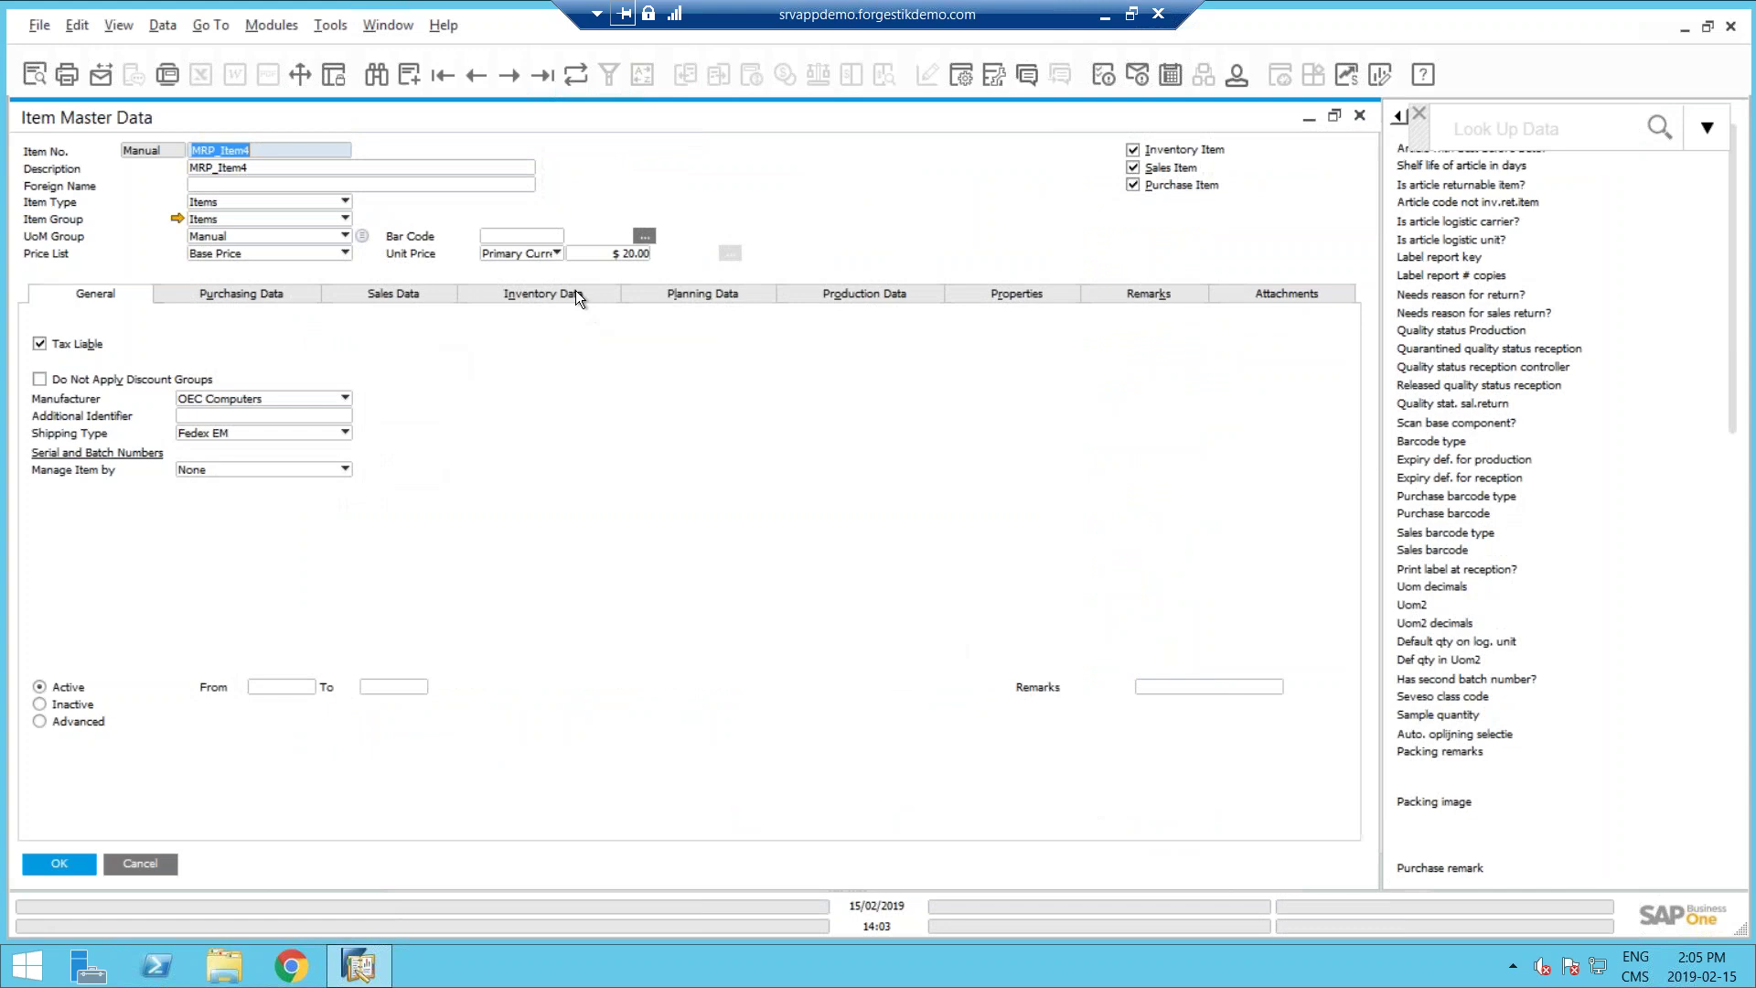
left_click(576, 295)
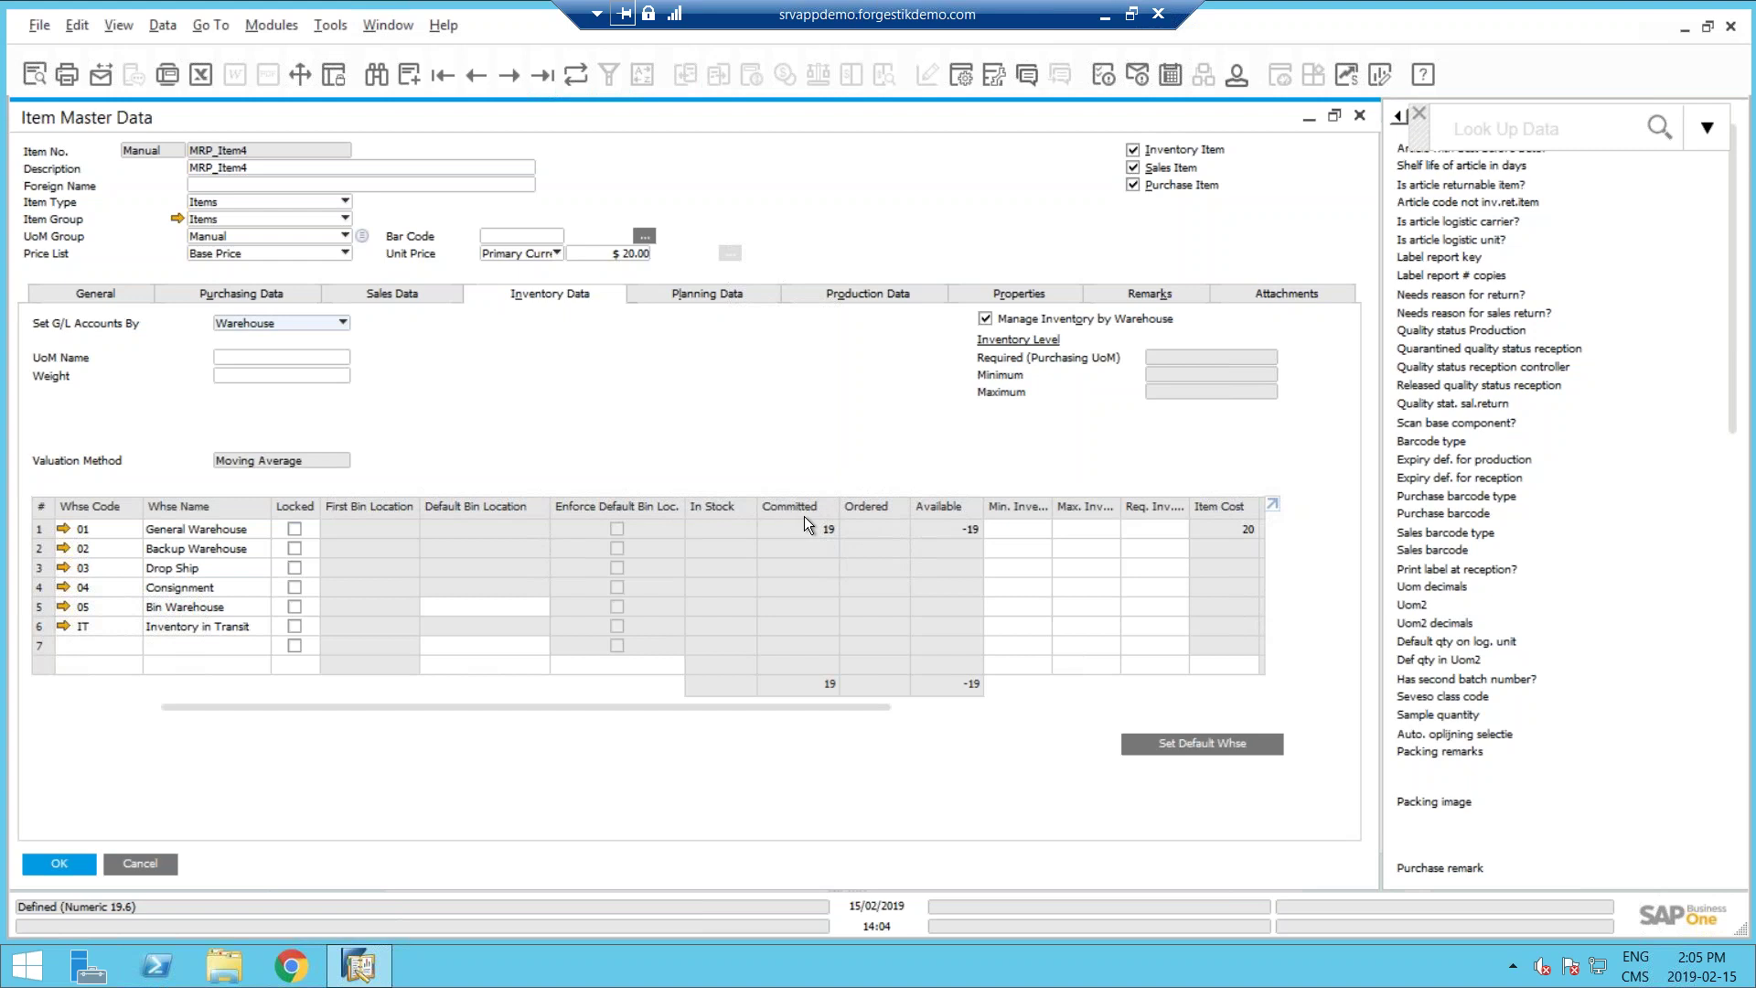
left_click(161, 870)
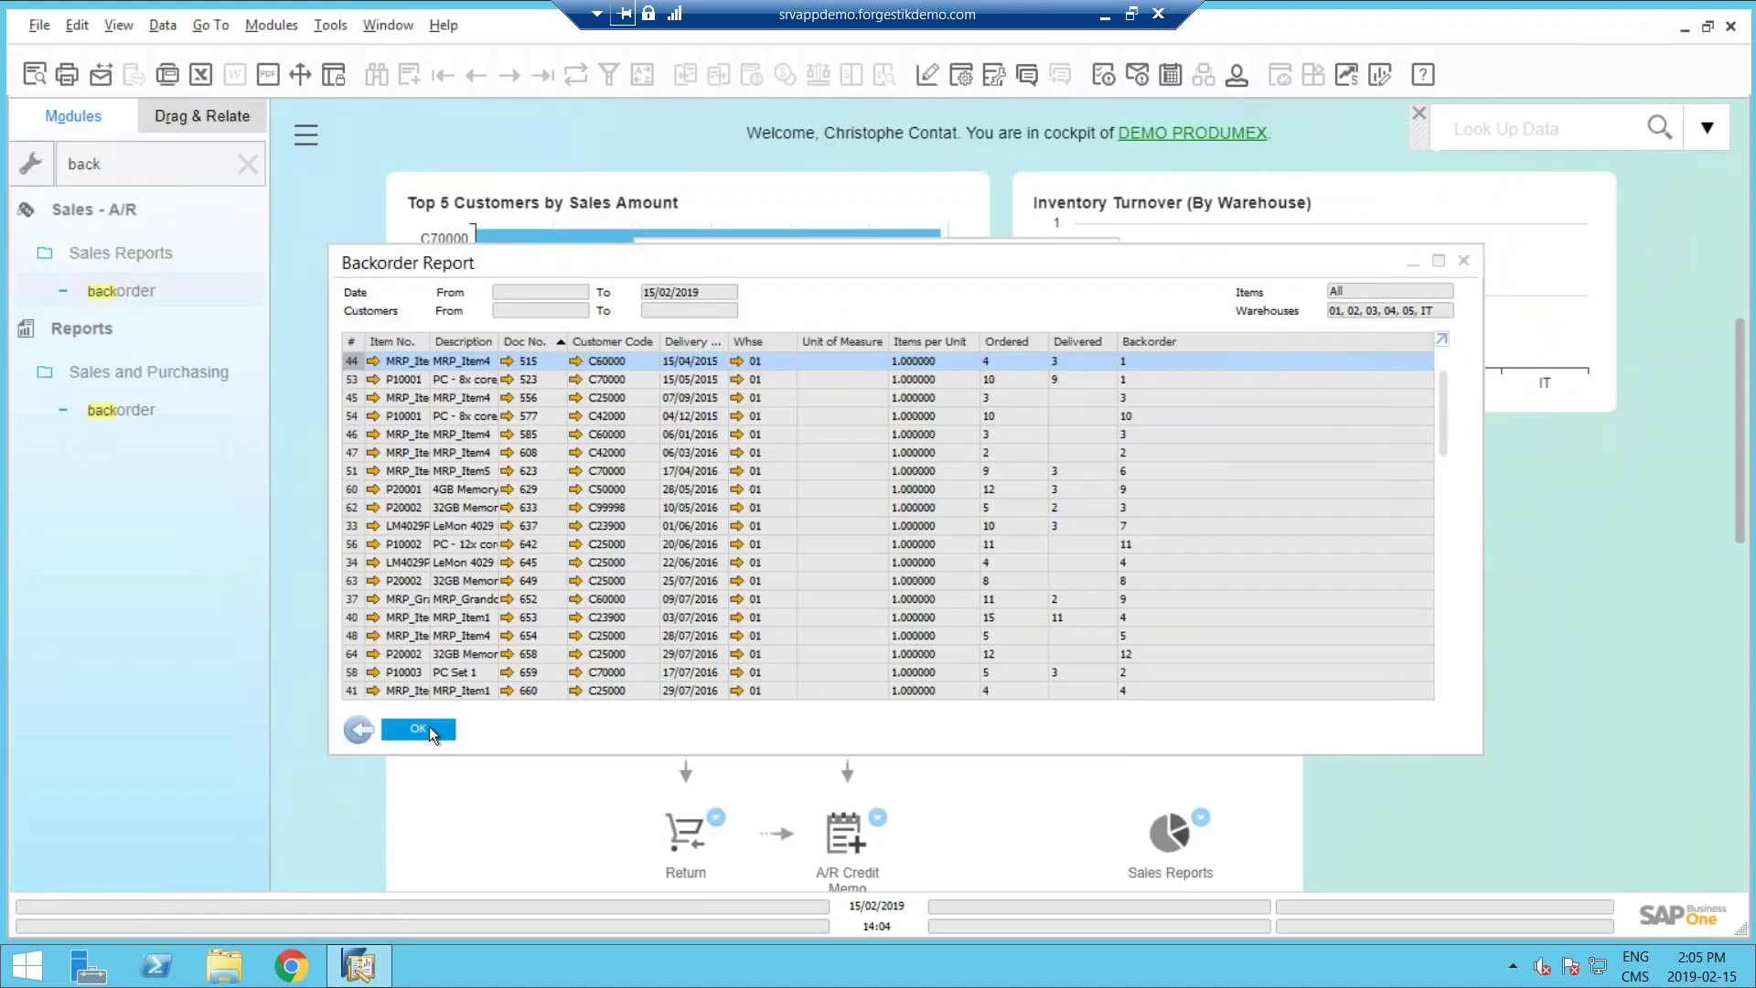
left_click(360, 732)
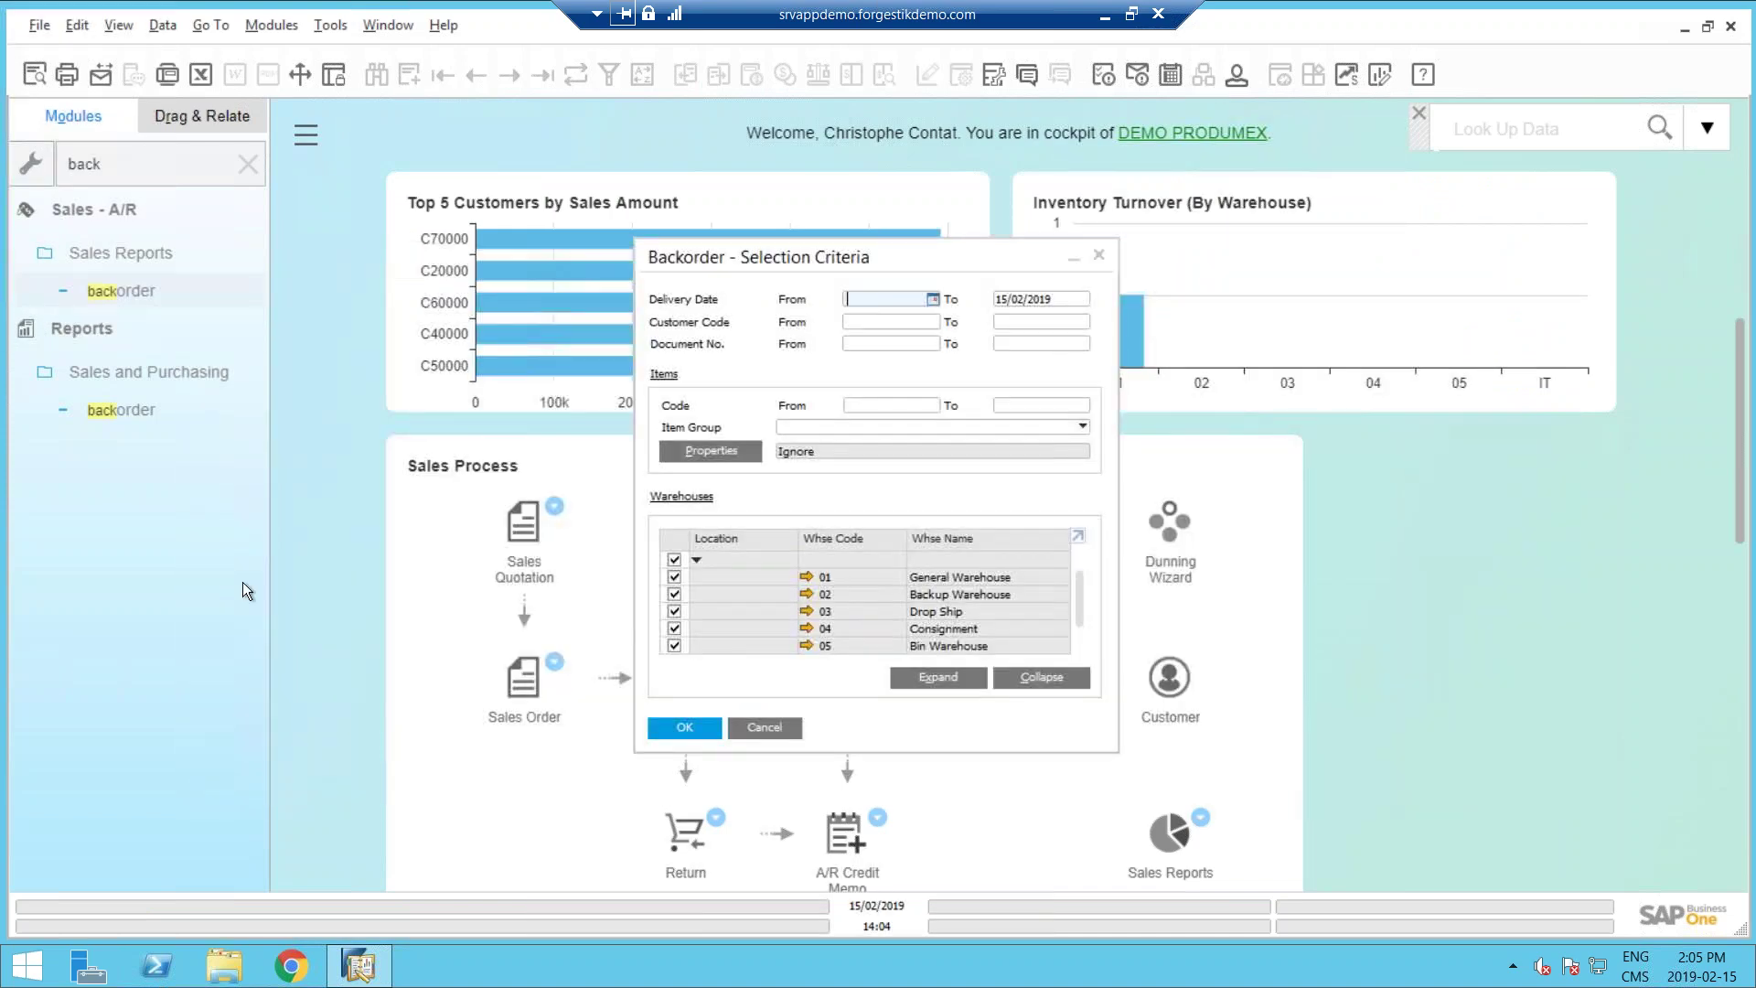
Clear the menu lookup, open Incoming Payments under Banking, and bring up the last payment record.
double_click(84, 164)
key("BackSpace")
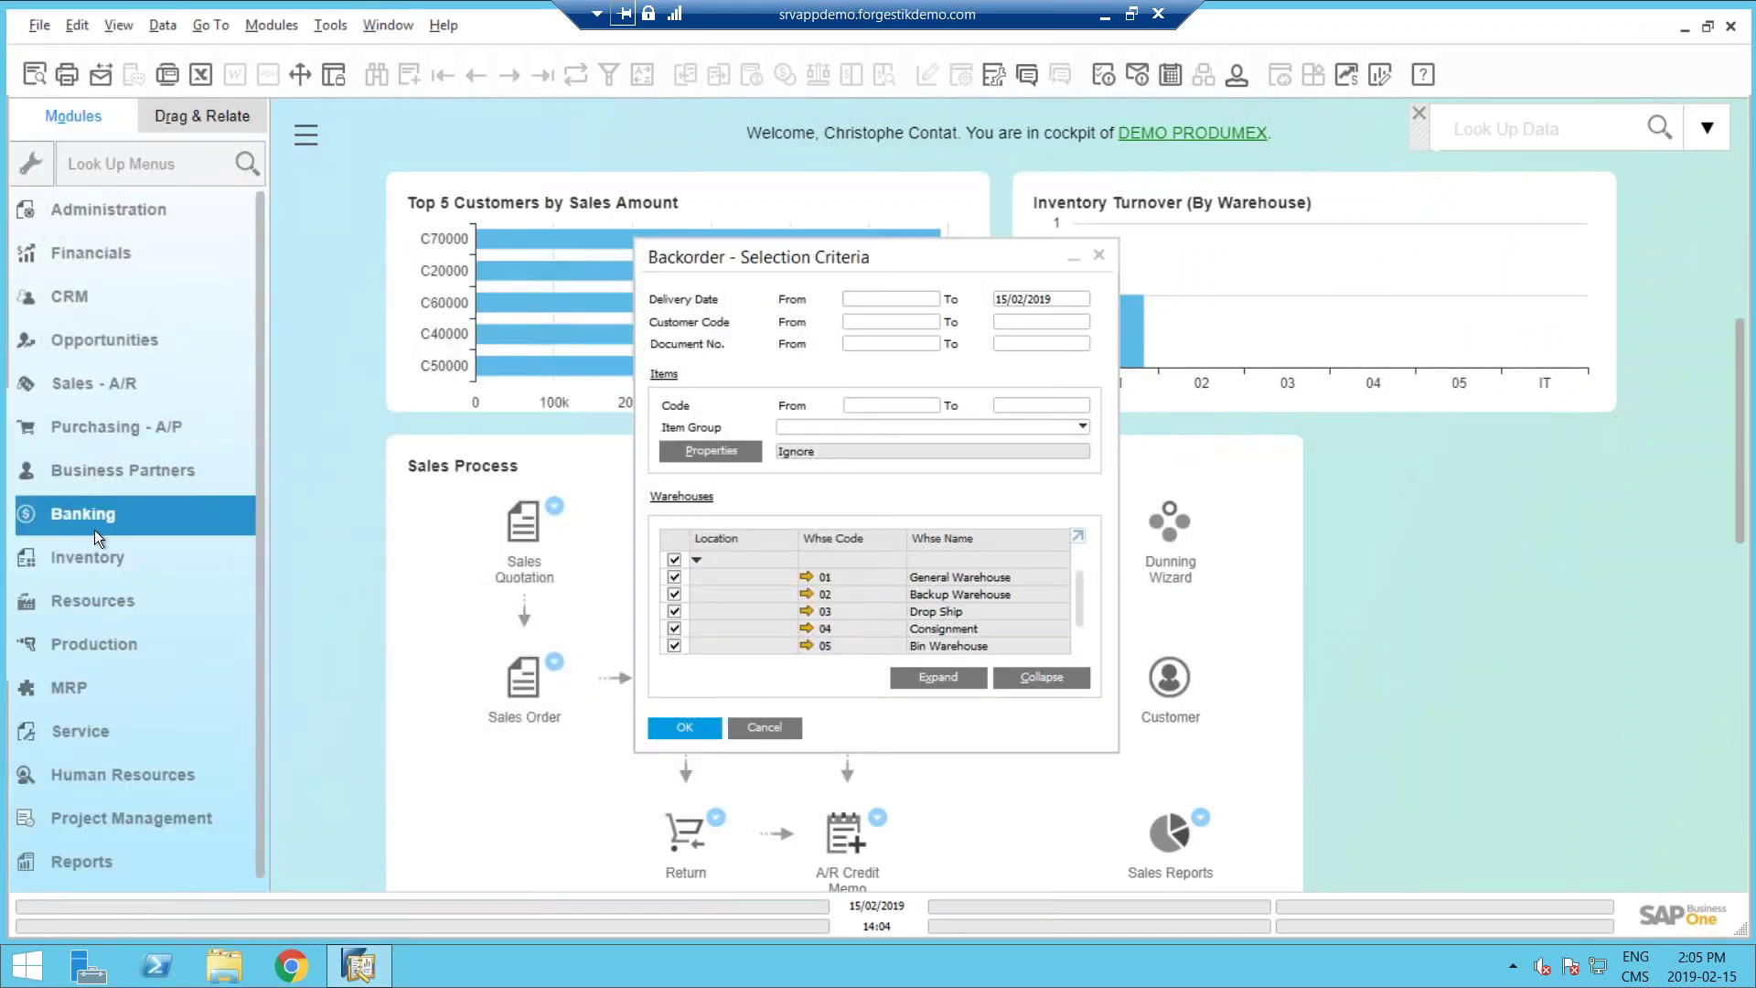
left_click(90, 514)
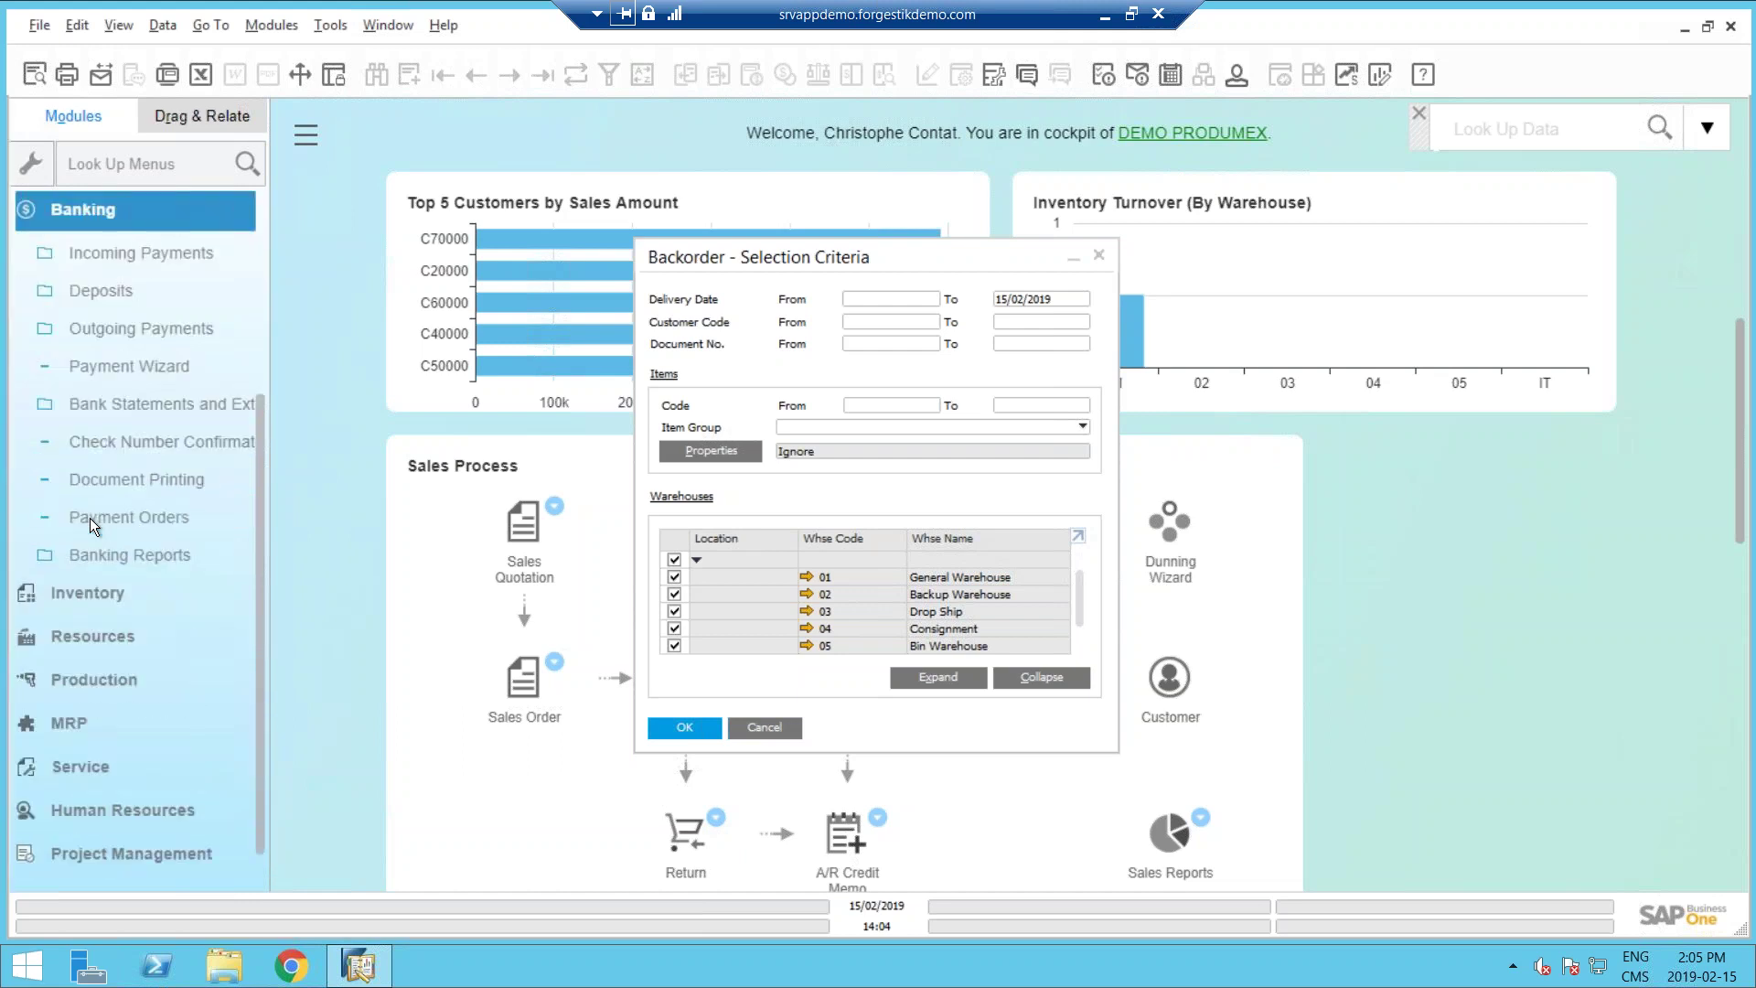
left_click(143, 363)
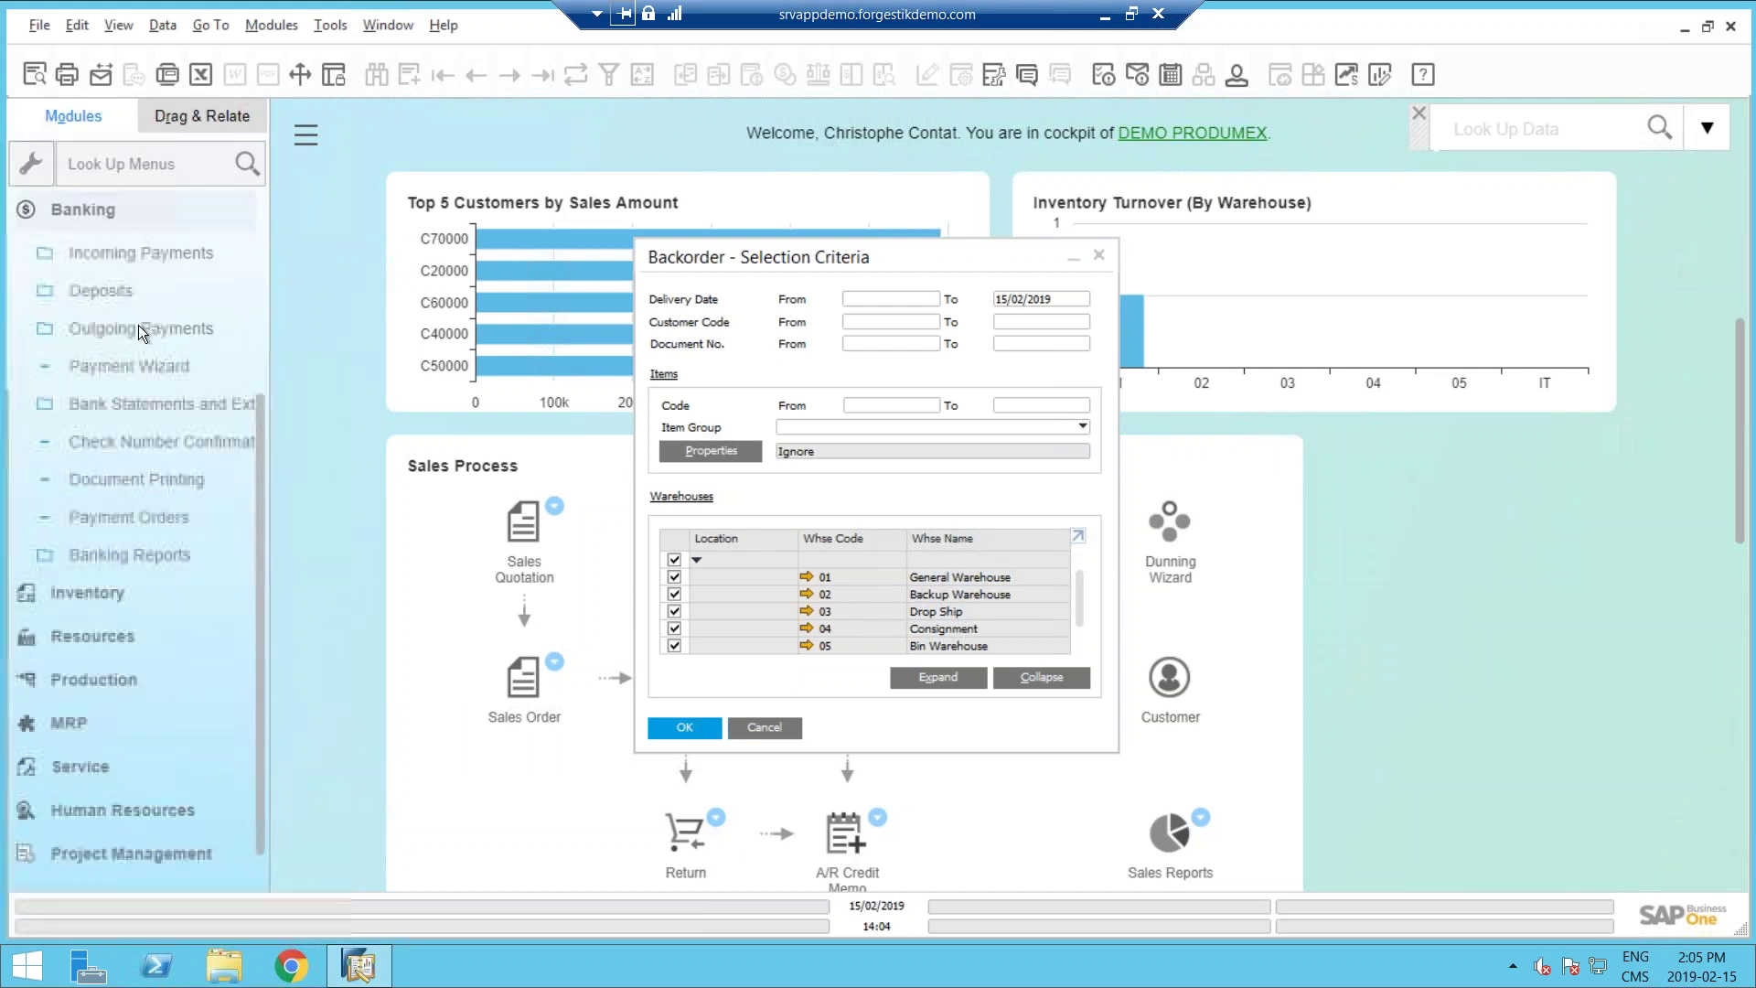
left_click(133, 255)
left_click(136, 289)
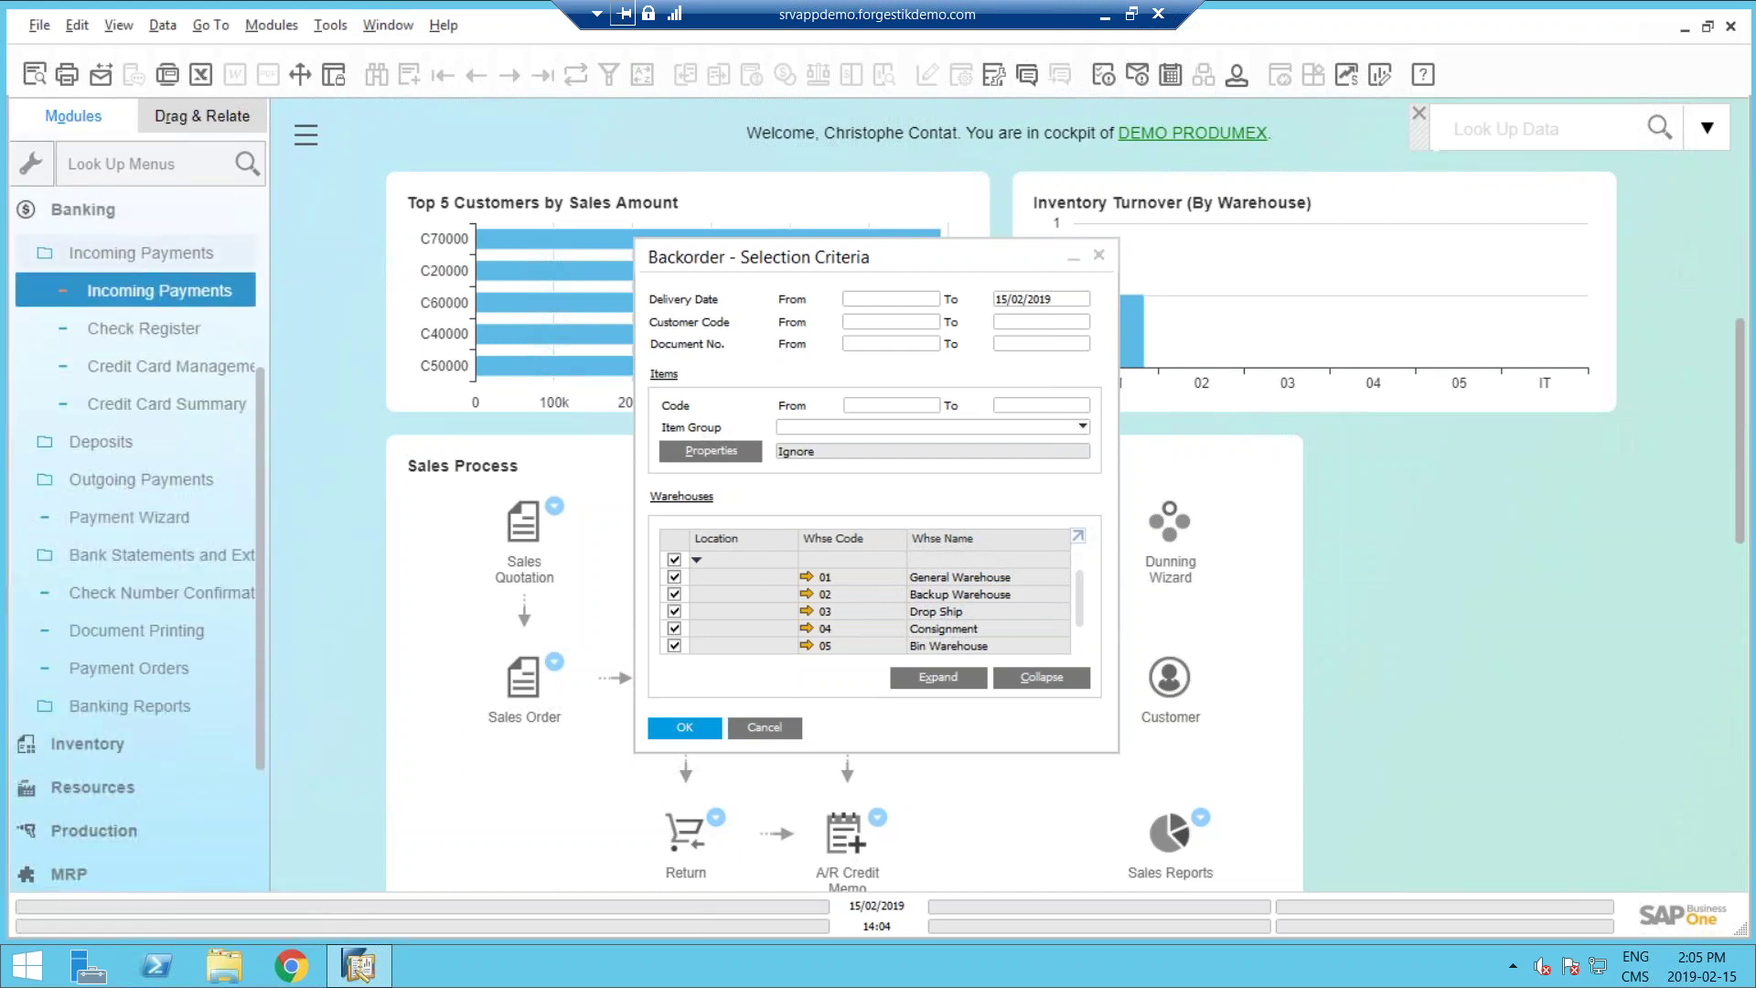
left_click(476, 75)
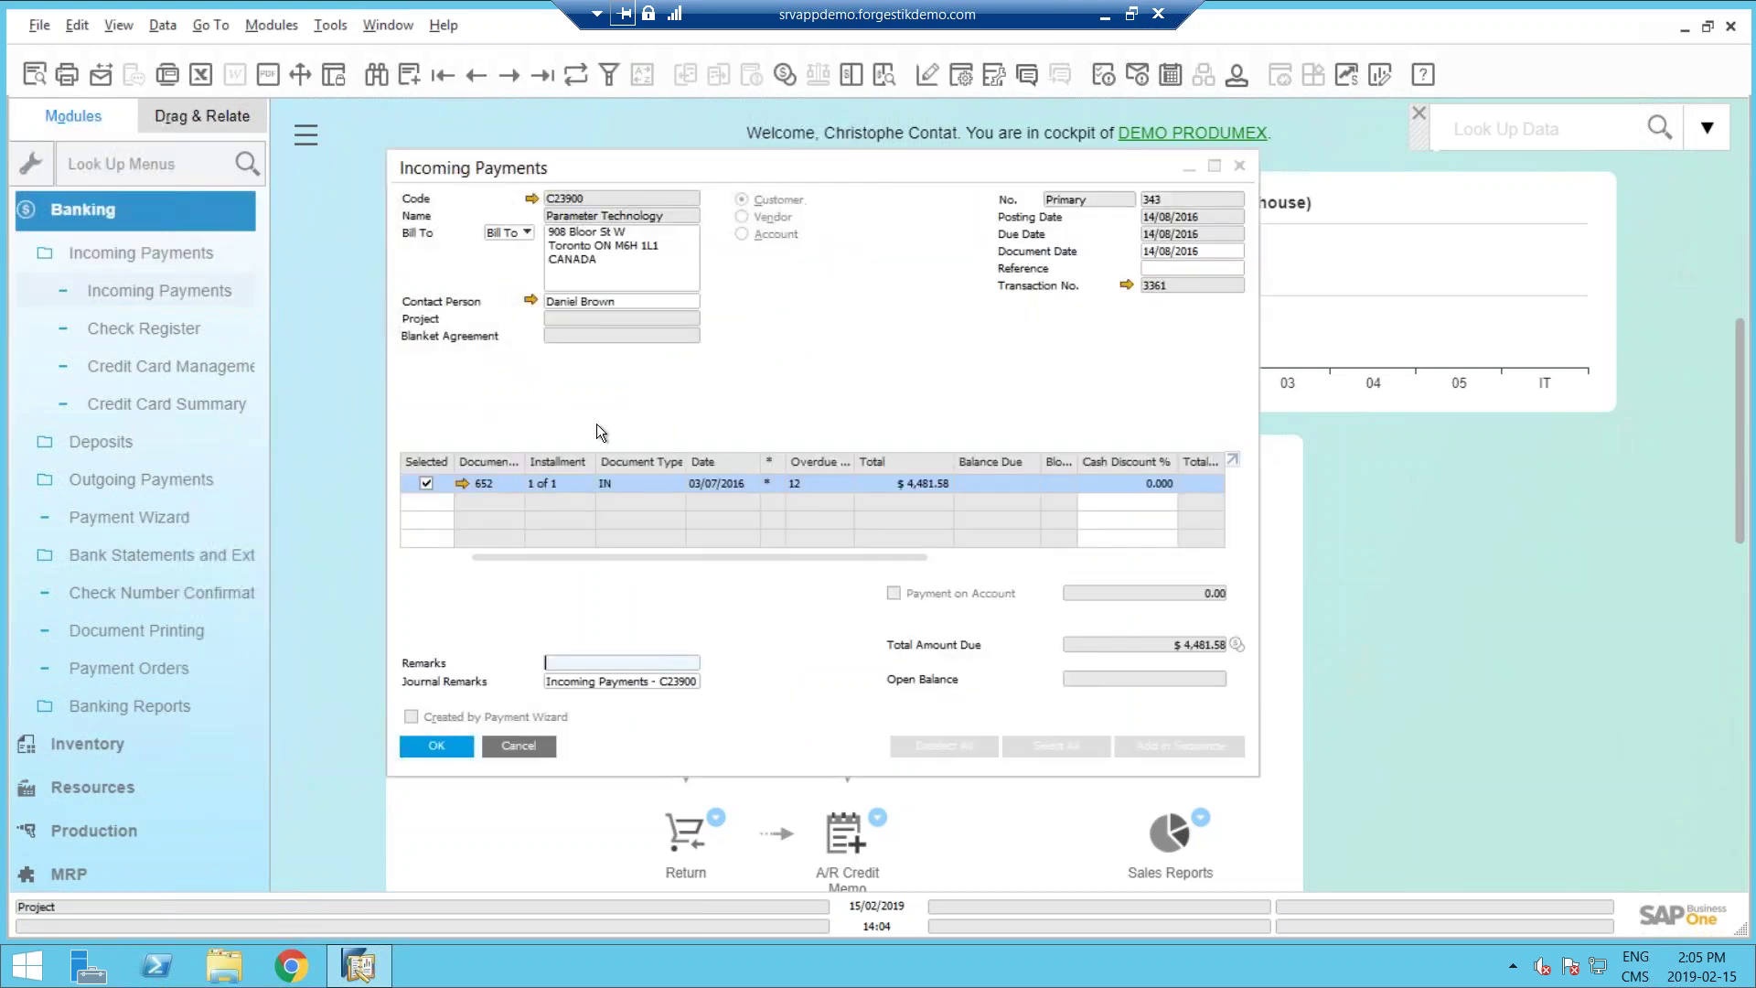
Open the A/R invoice linked to the incoming payment and examine its relationship map of related documents.
left_click(463, 483)
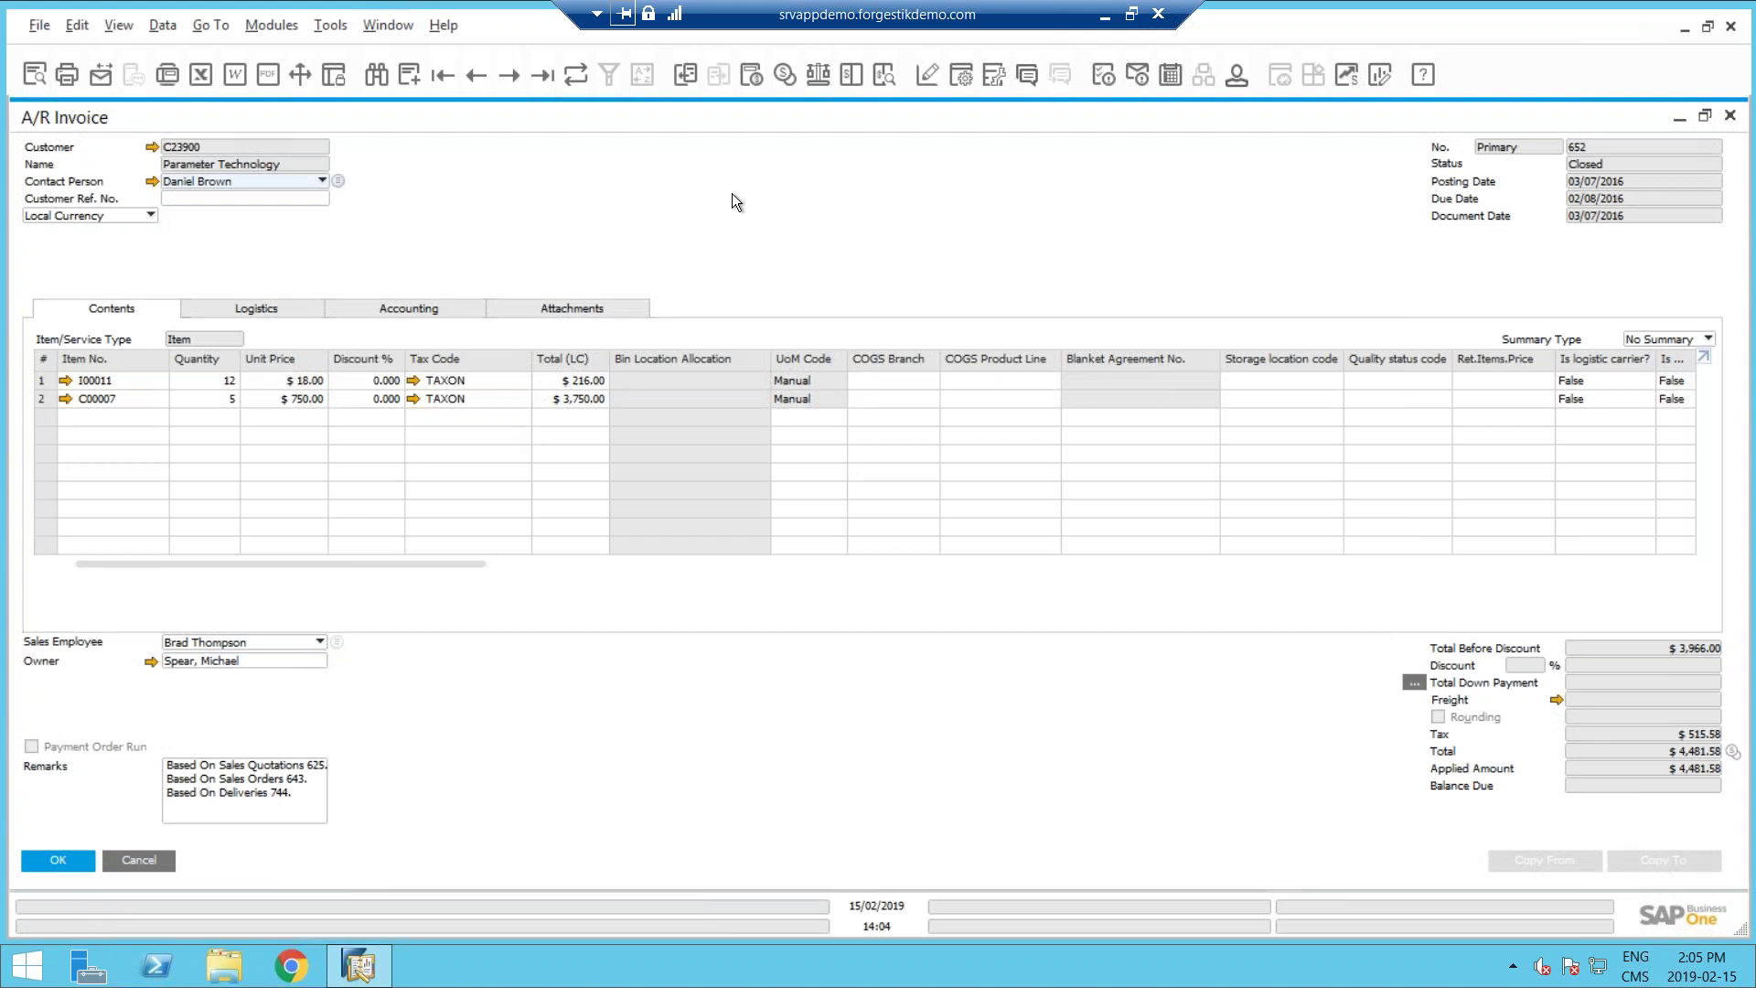
right_click(989, 195)
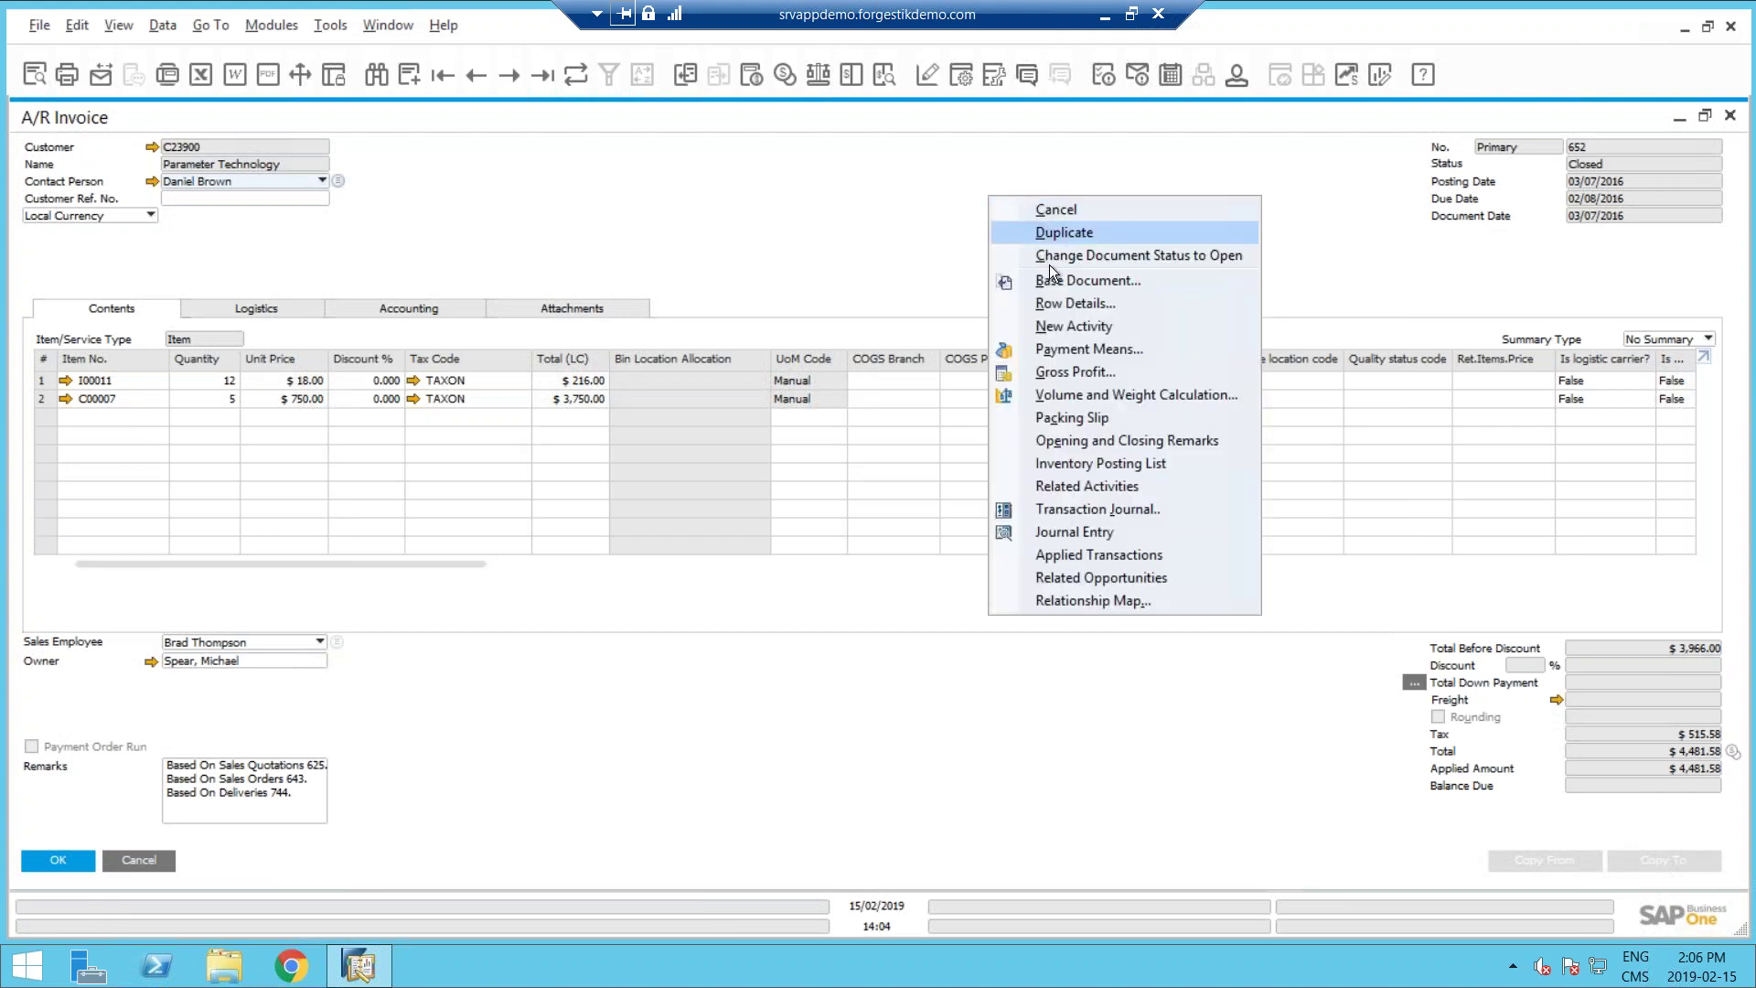
left_click(1084, 602)
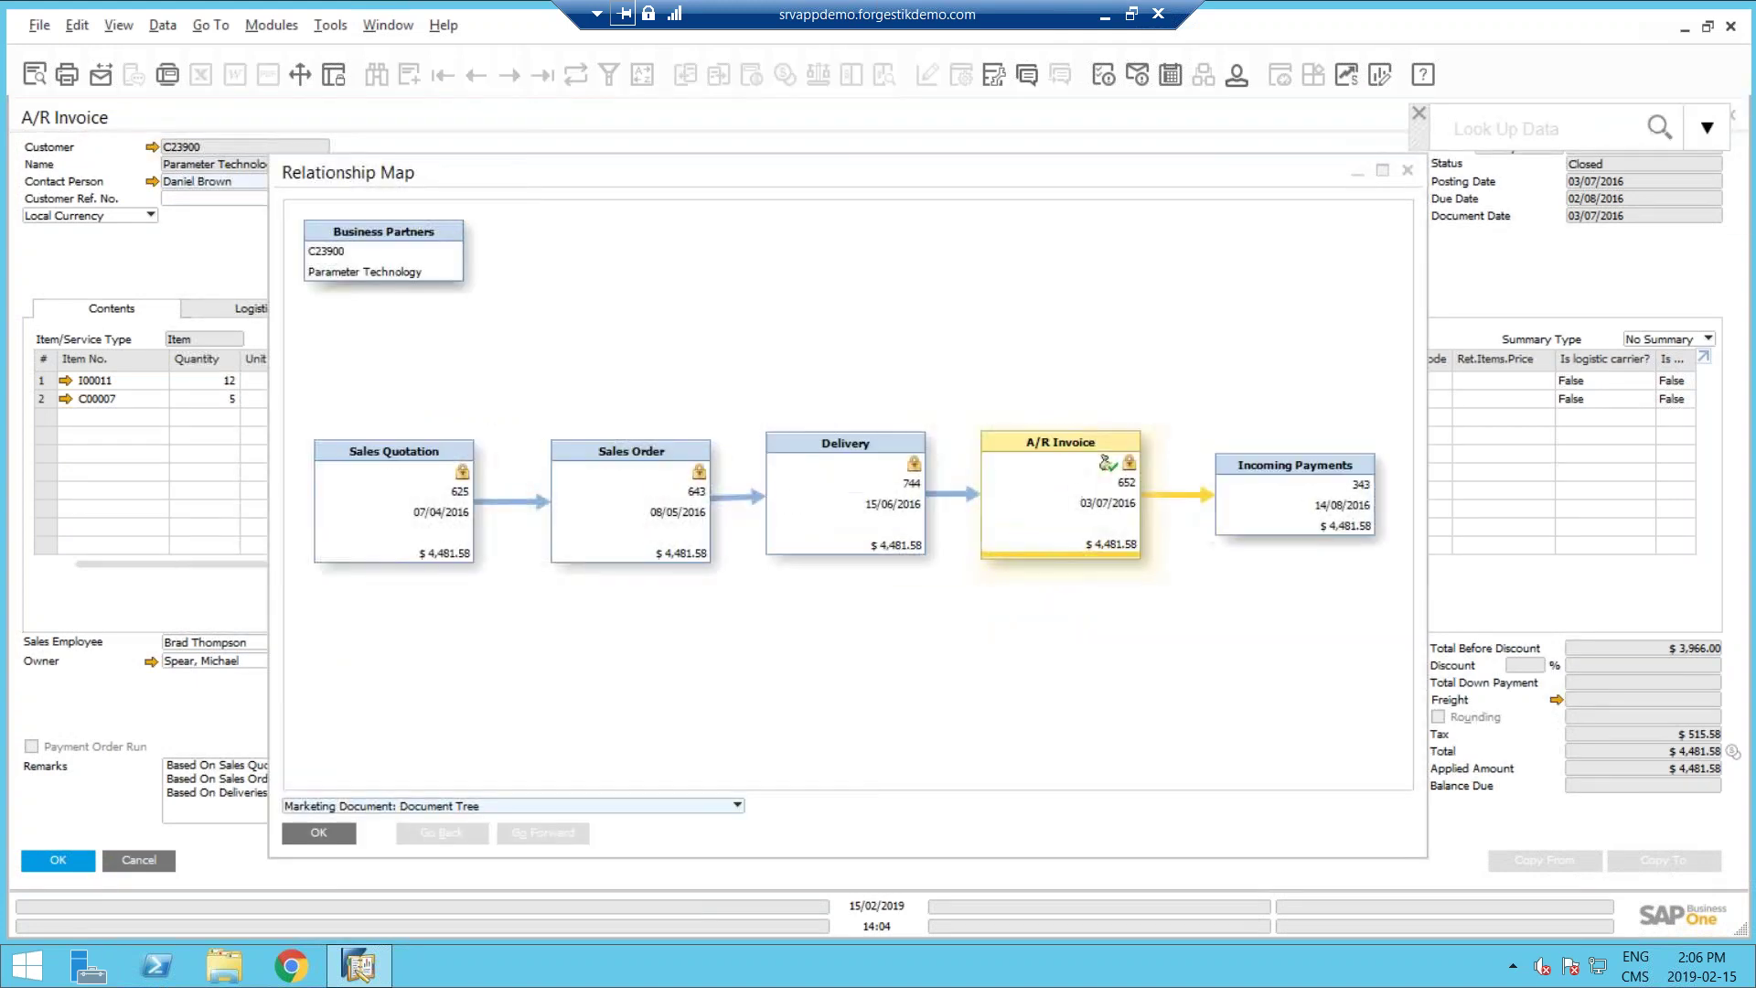
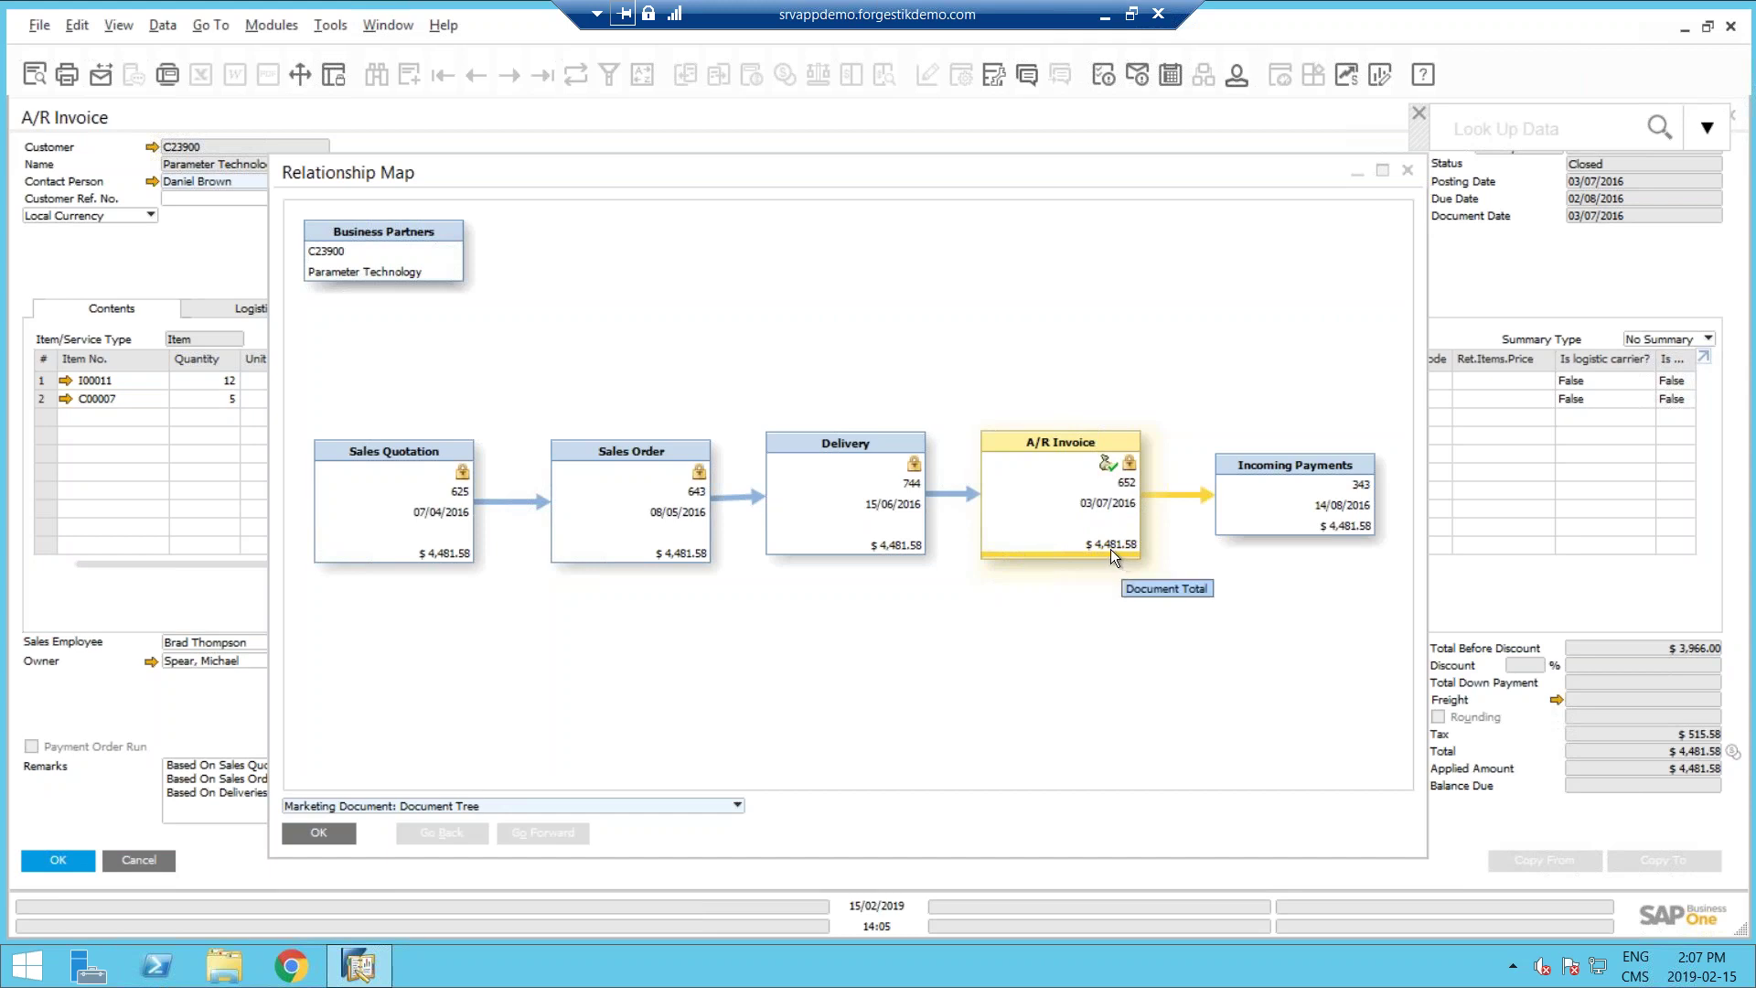
left_click(1407, 172)
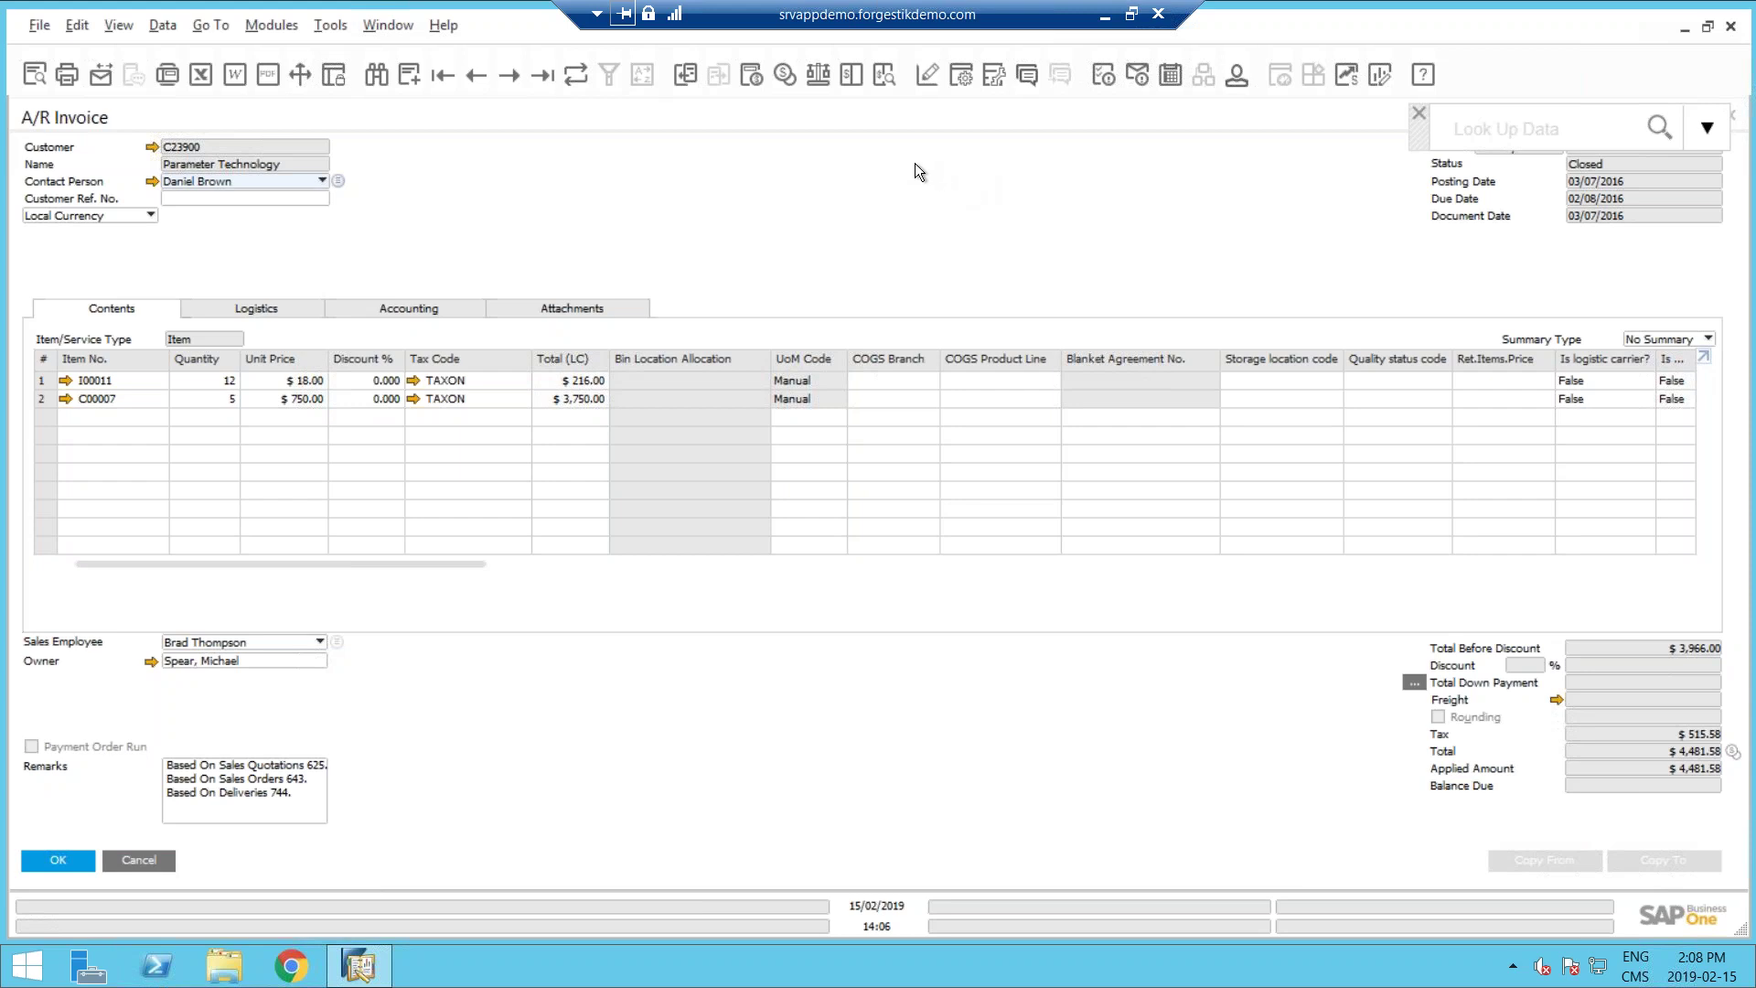
Change the document status of A/R invoice 652 to Open and update the invoice.
right_click(863, 183)
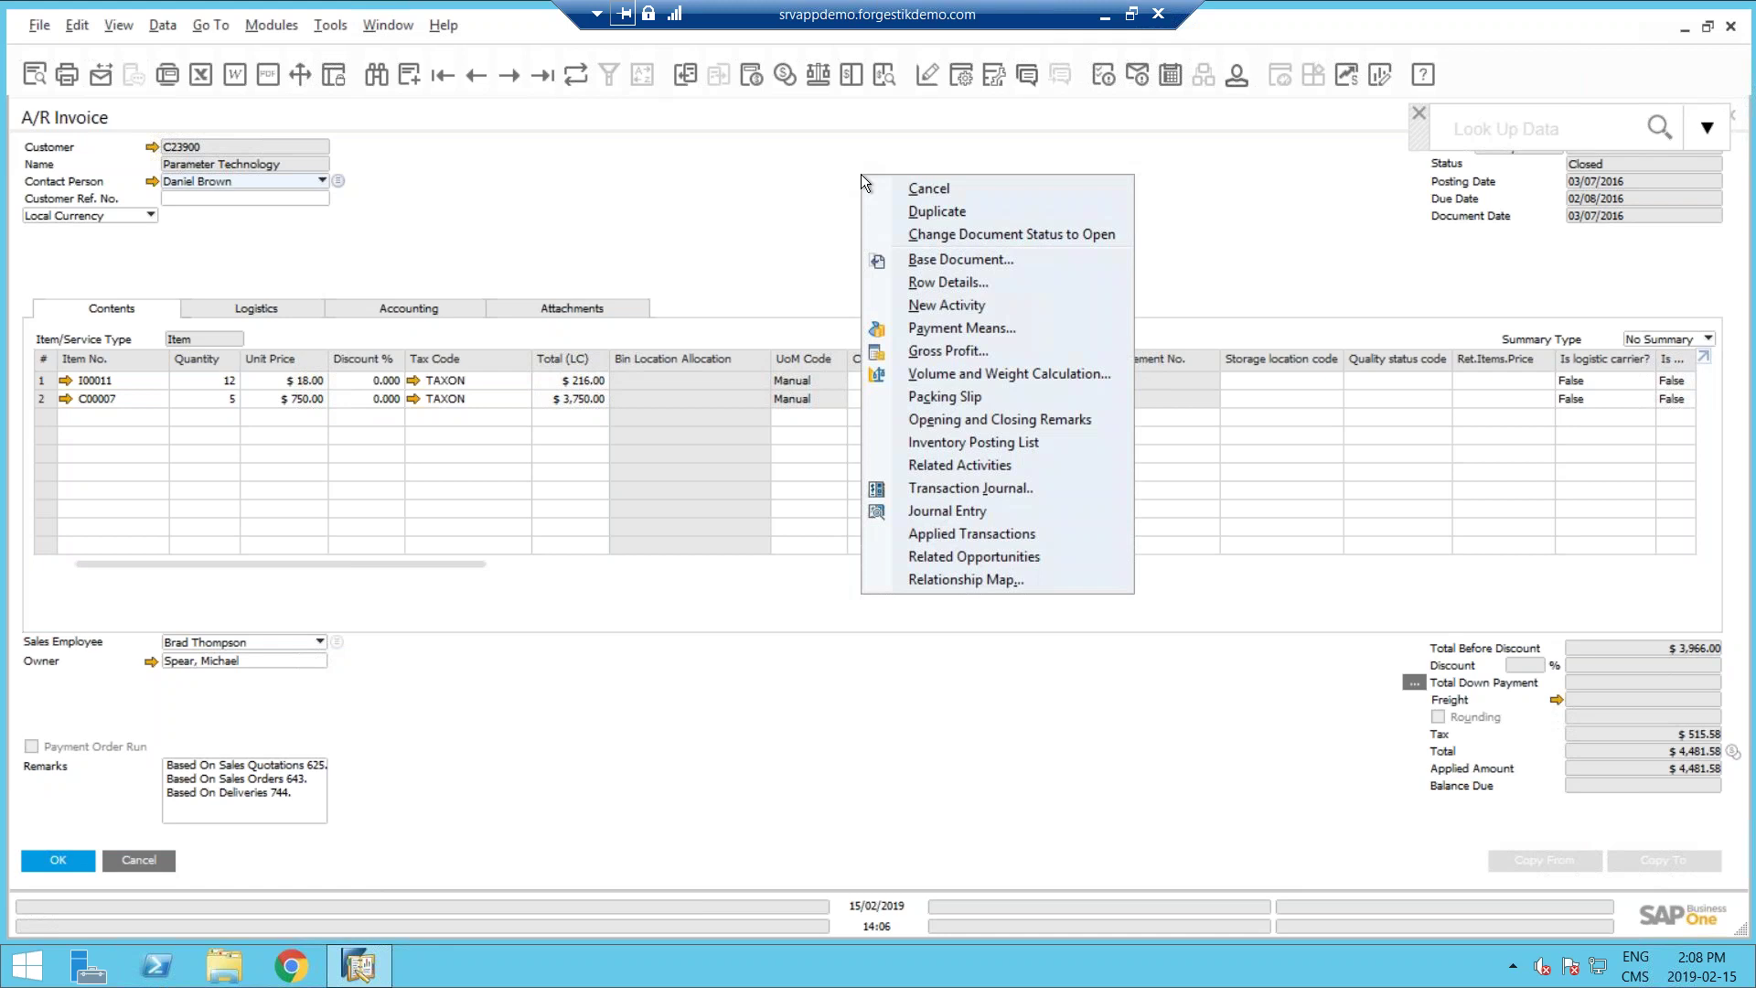
left_click(1122, 236)
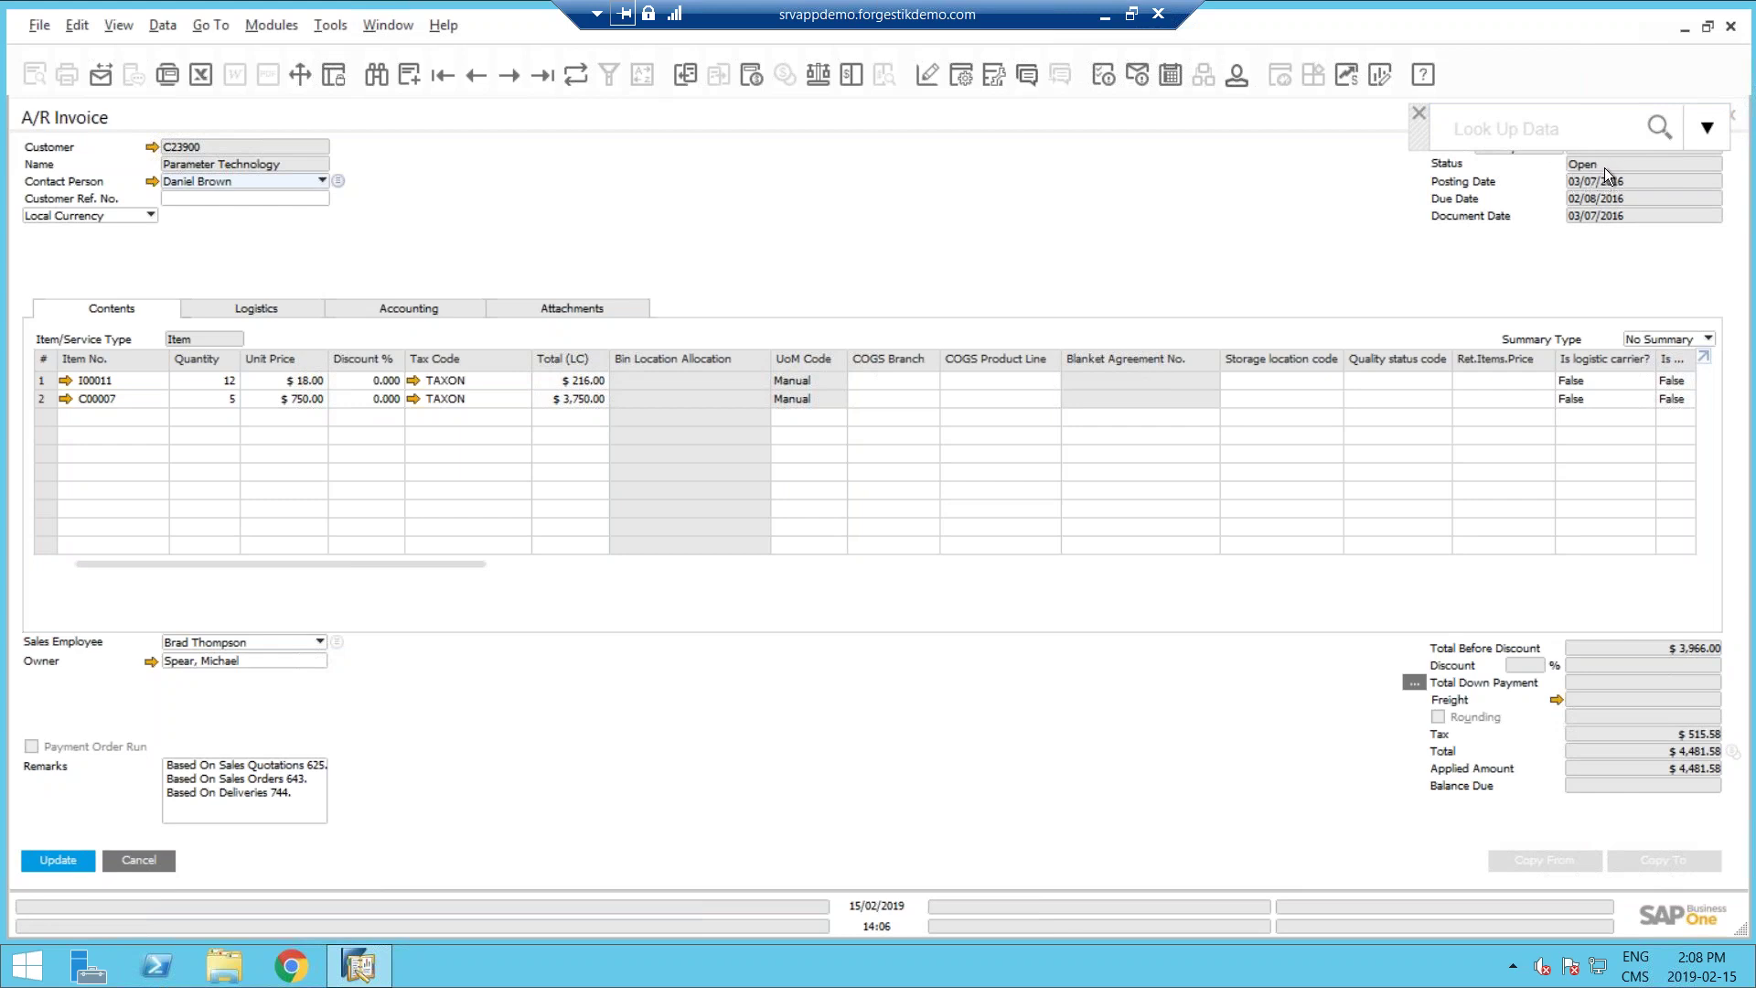
left_click(64, 861)
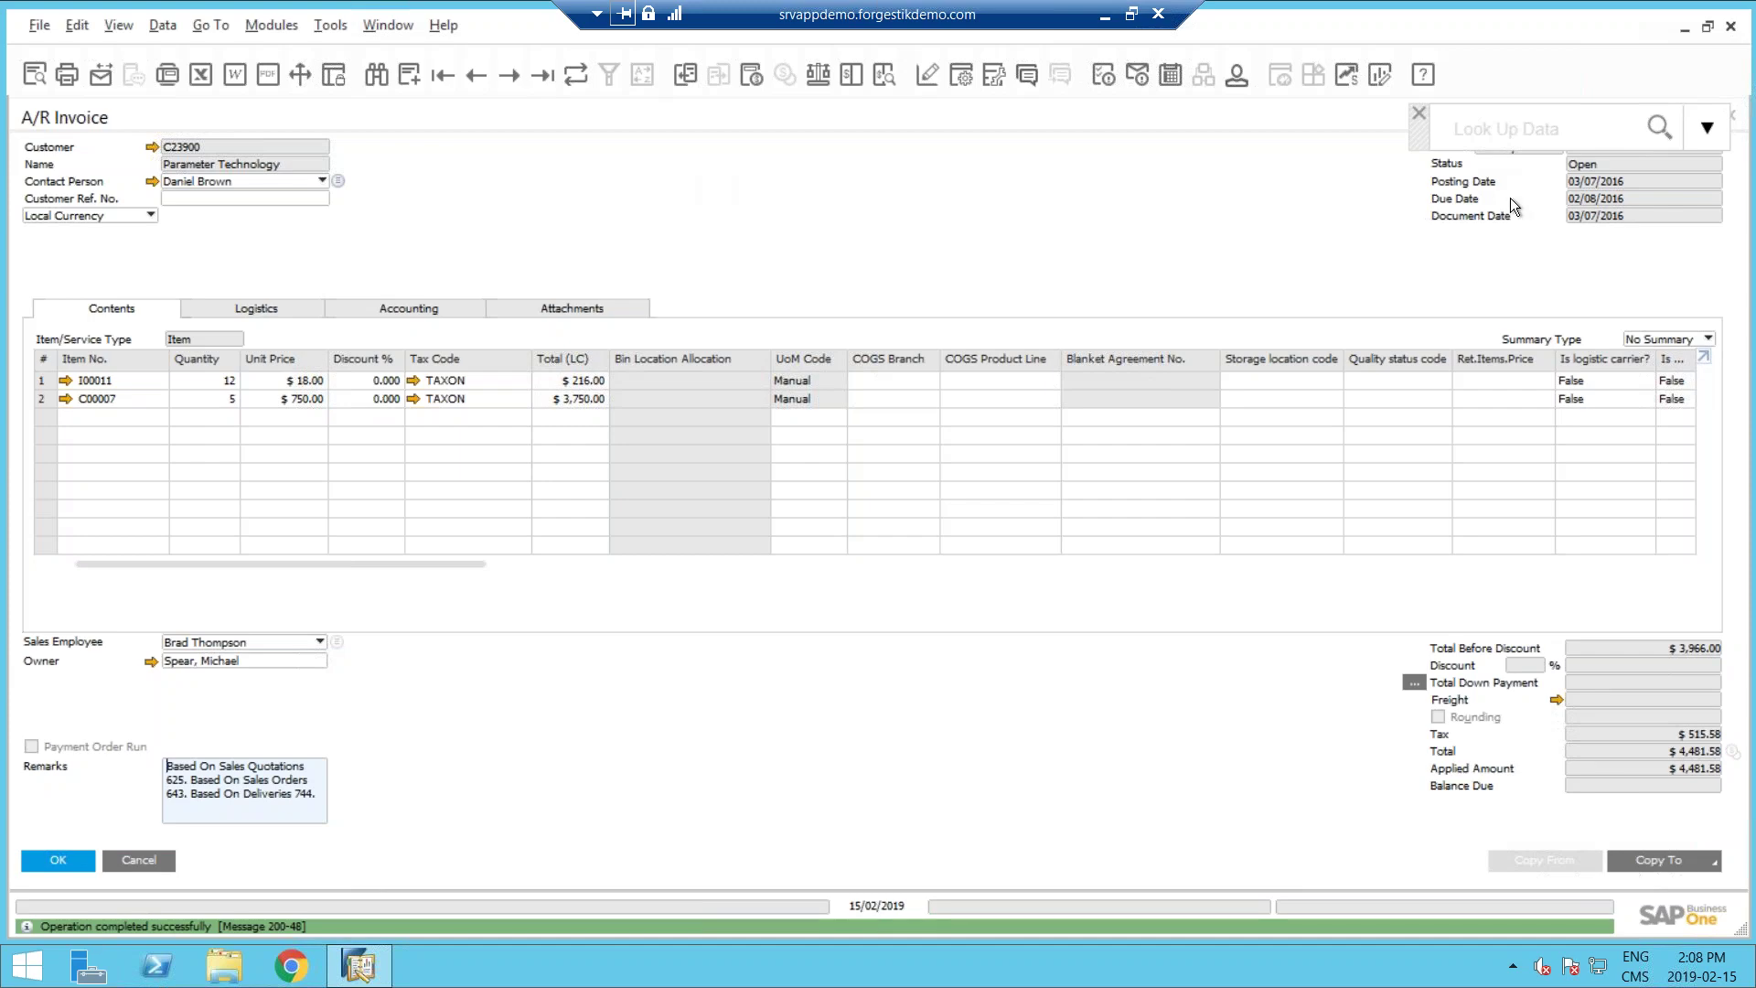
Restore the invoice window size, copy the invoice to an A/R credit memo, try to add it despite the warnings, and cancel the memo.
double_click(920, 119)
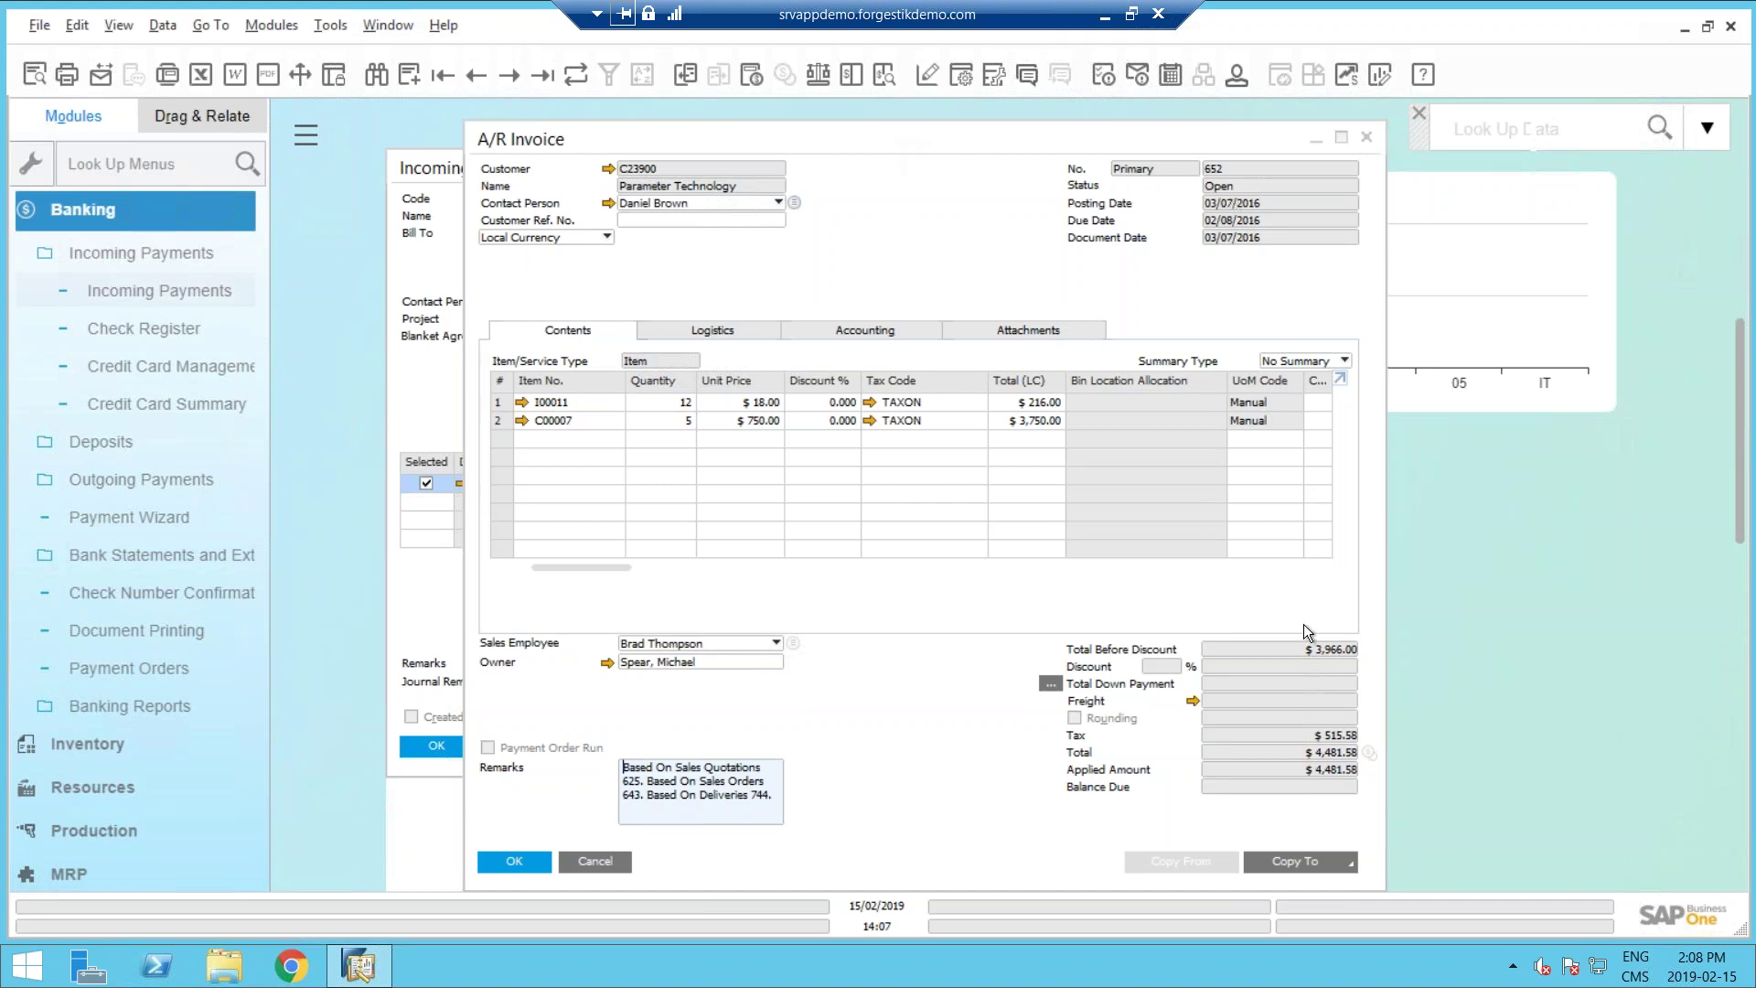
left_click(1320, 865)
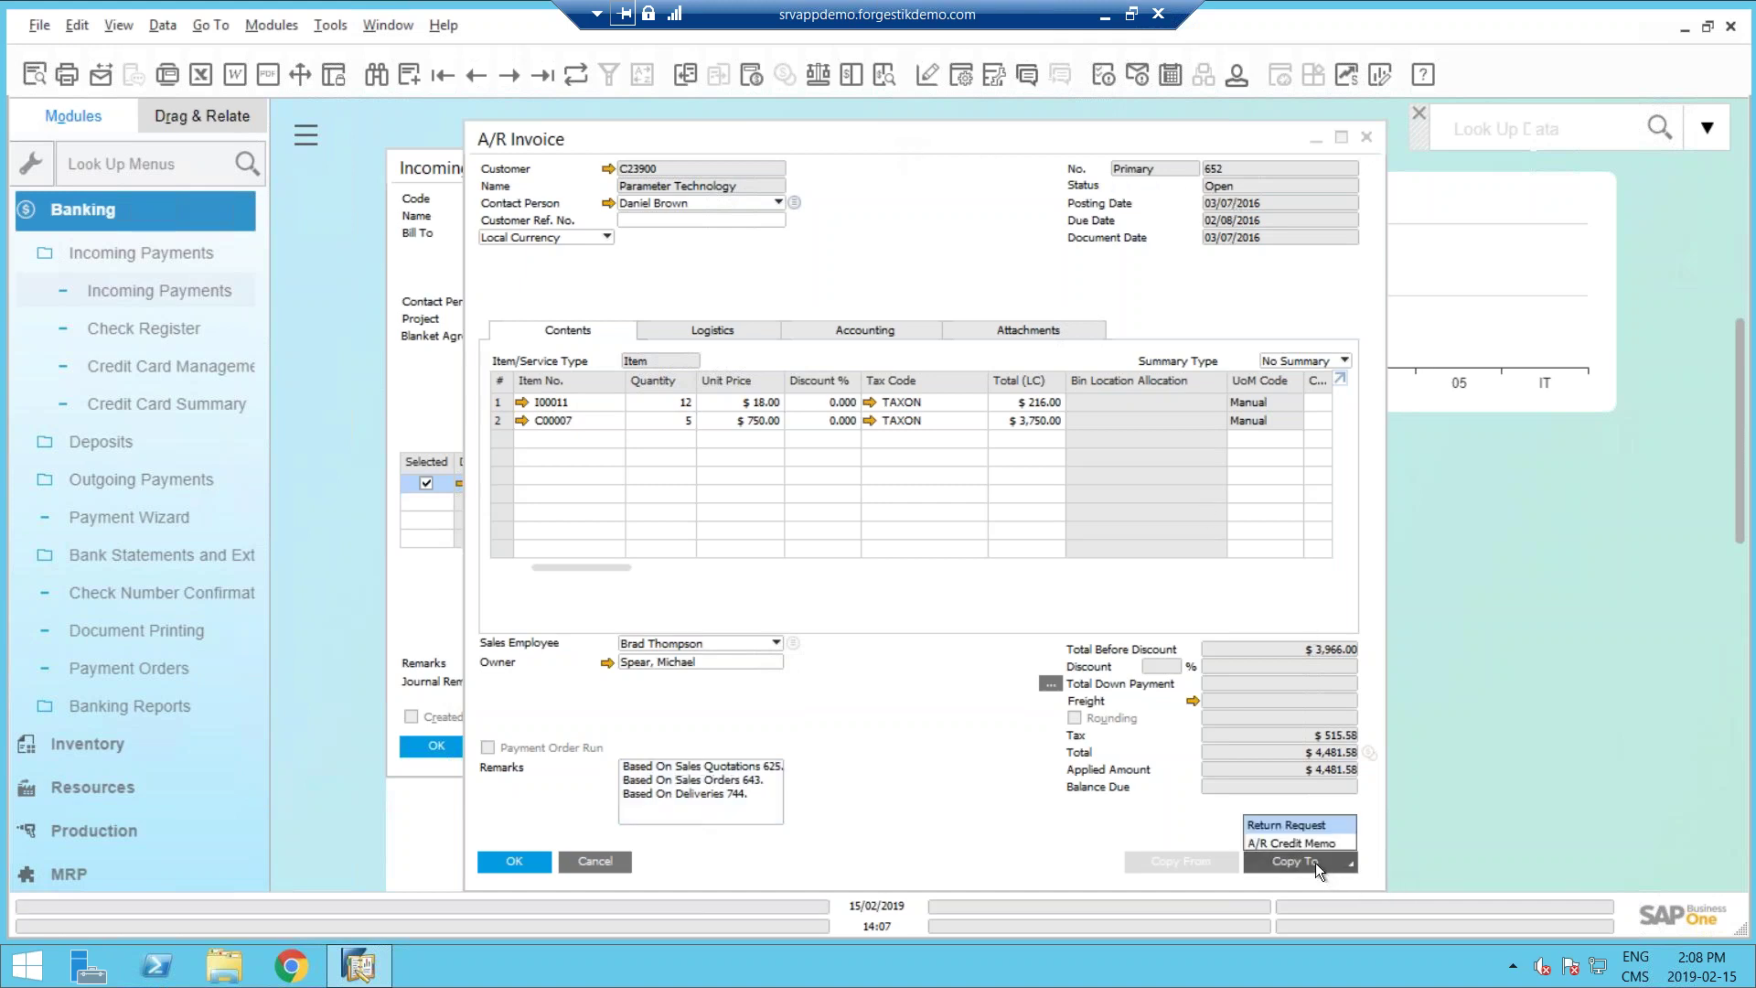
left_click(1308, 845)
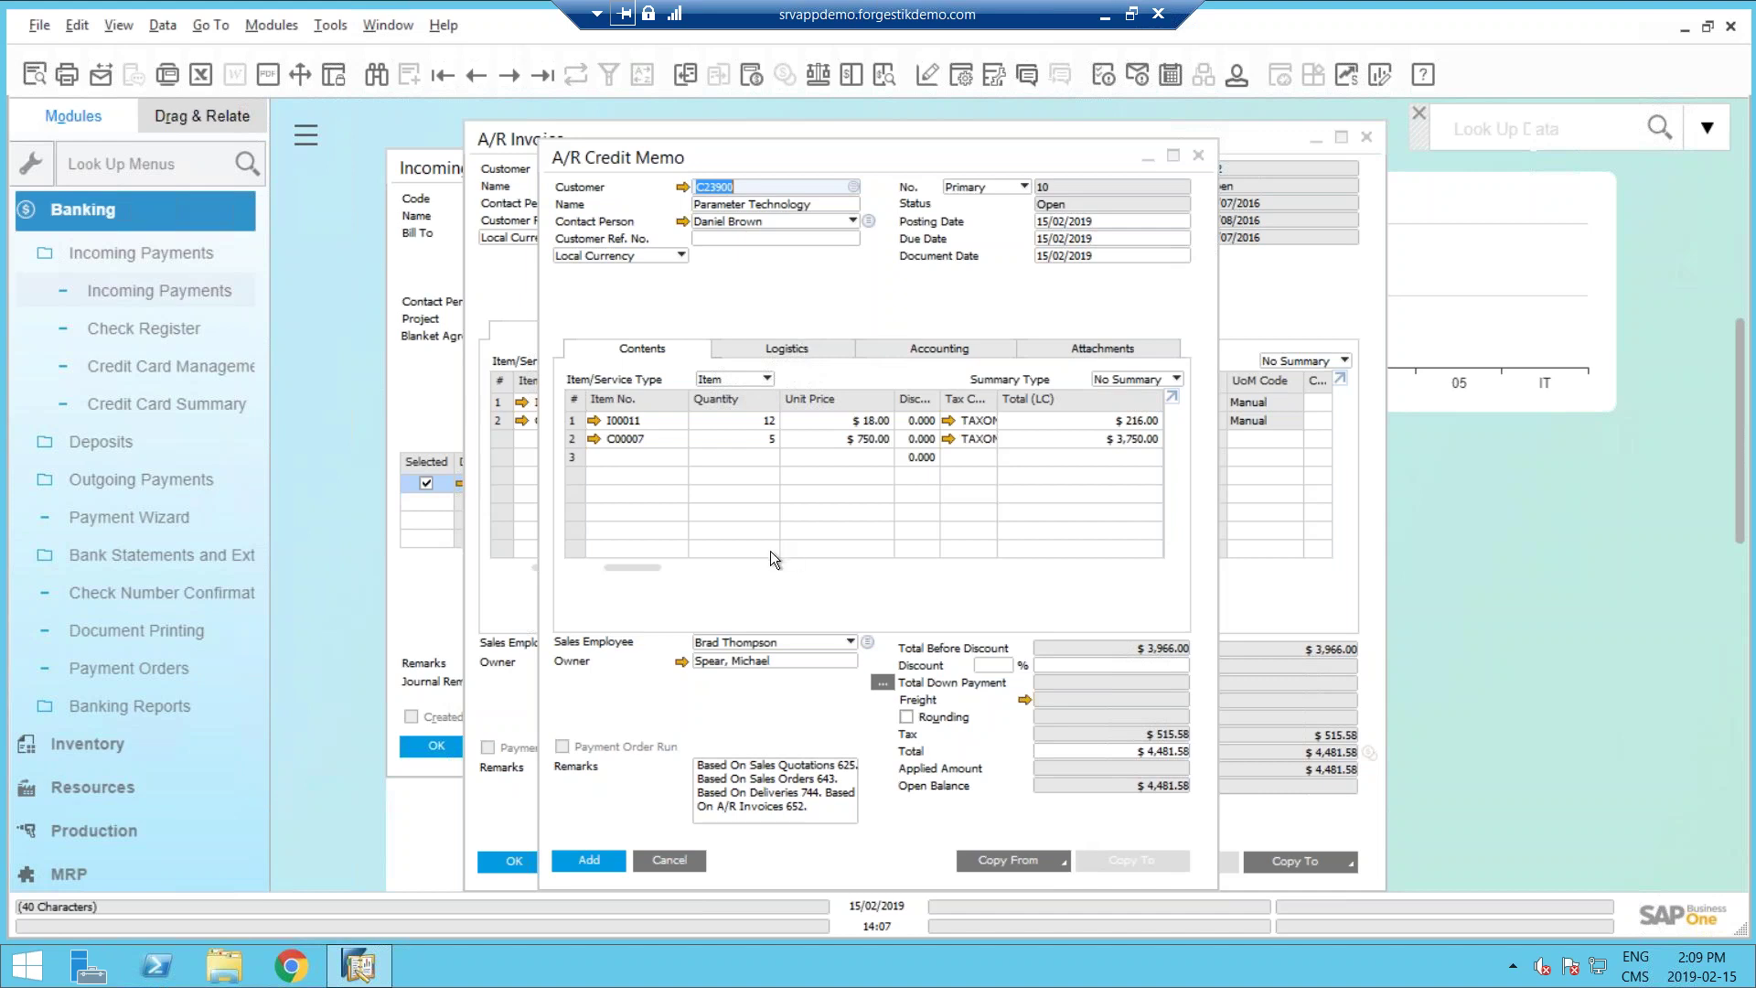
left_click(597, 860)
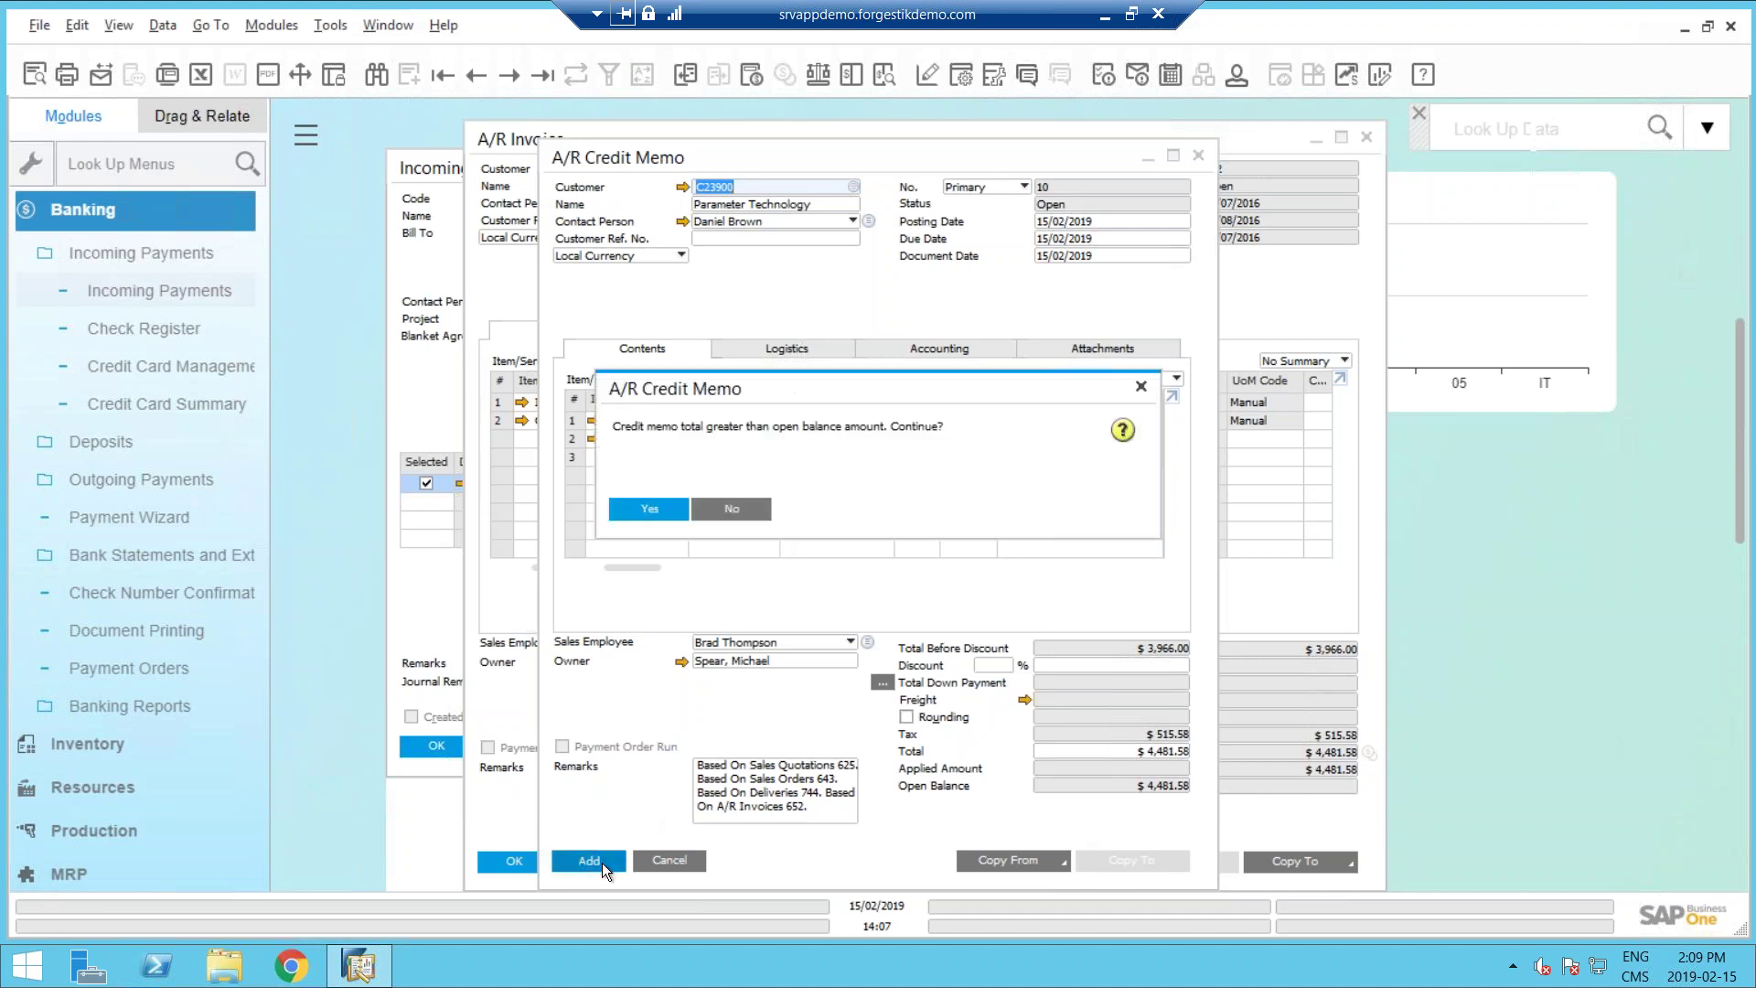
left_click(662, 505)
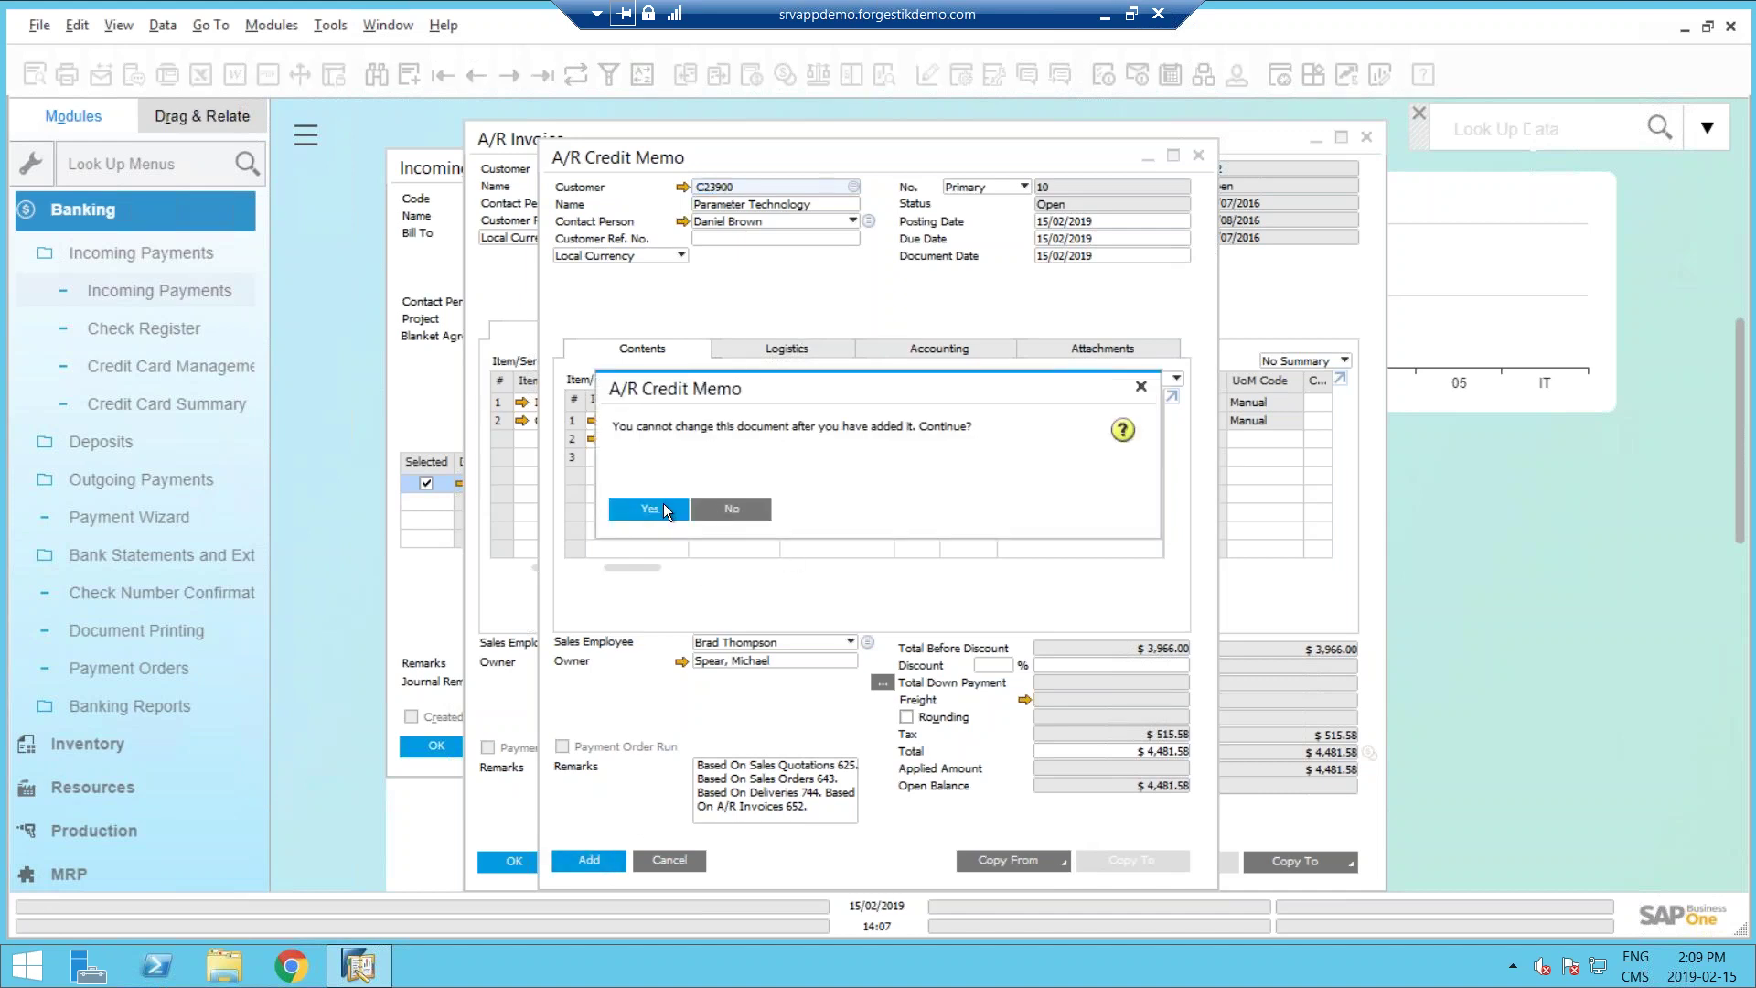
left_click(663, 505)
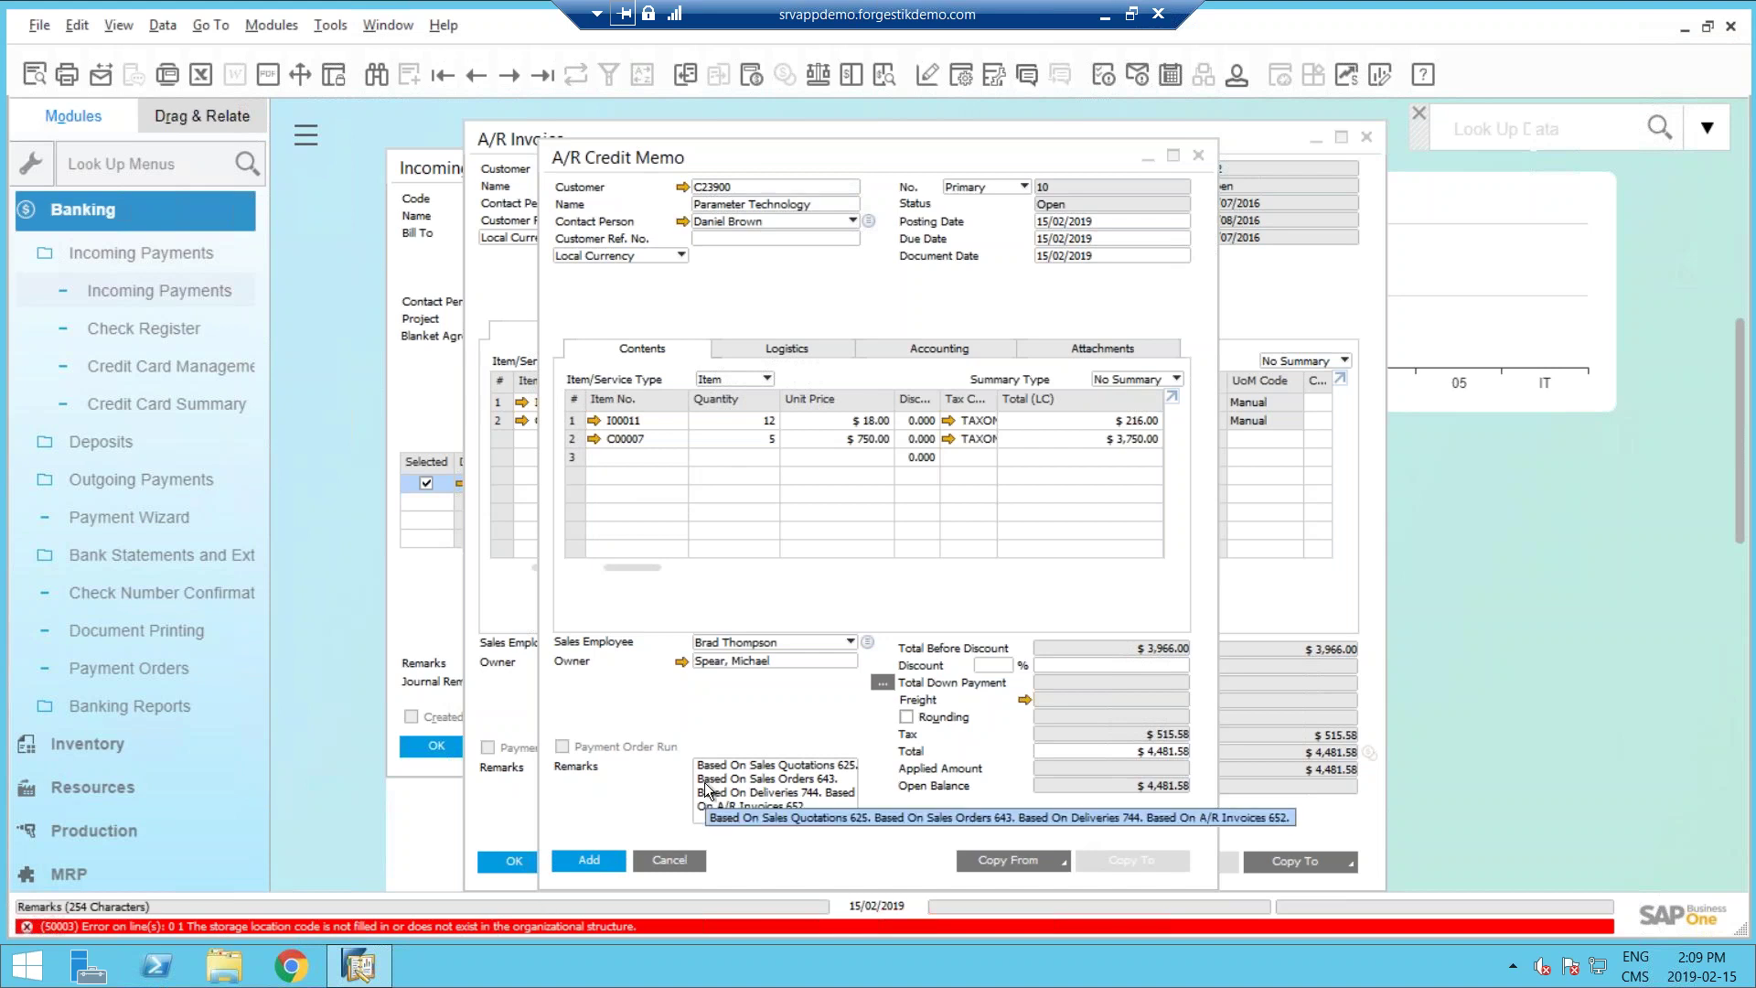
left_click(677, 861)
Close the A/R invoice, the incoming payment and the backorder selection criteria.
left_click(1366, 138)
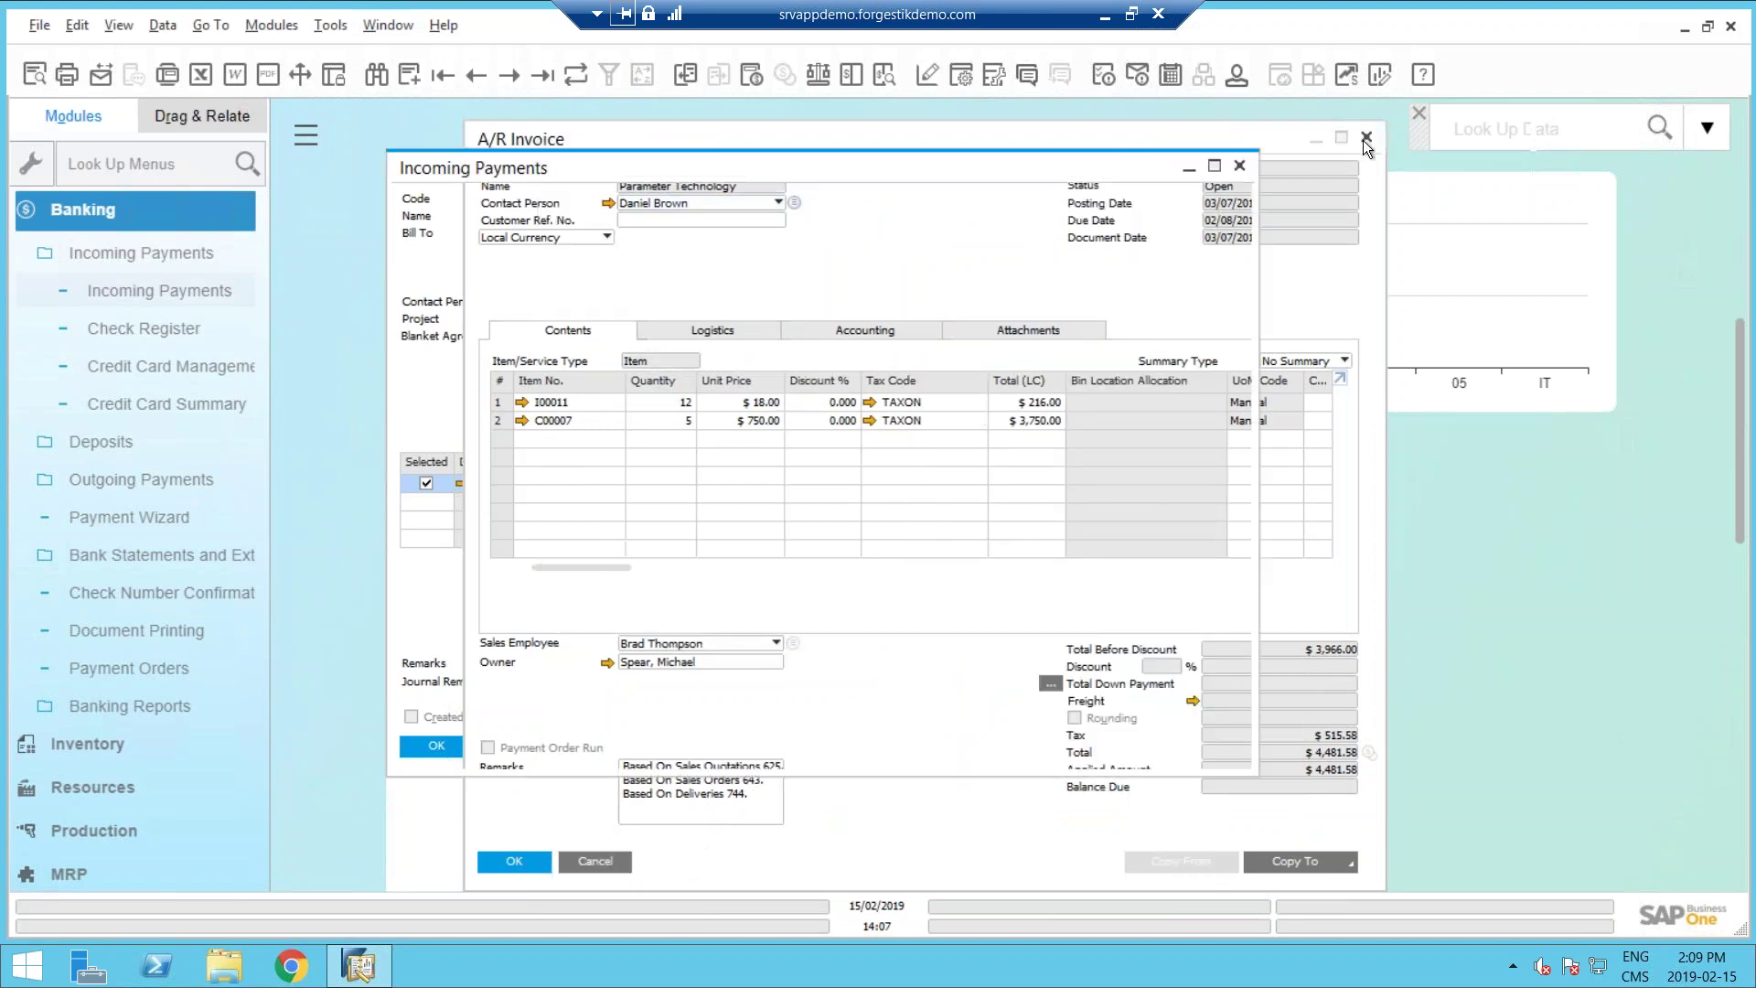
left_click(1241, 165)
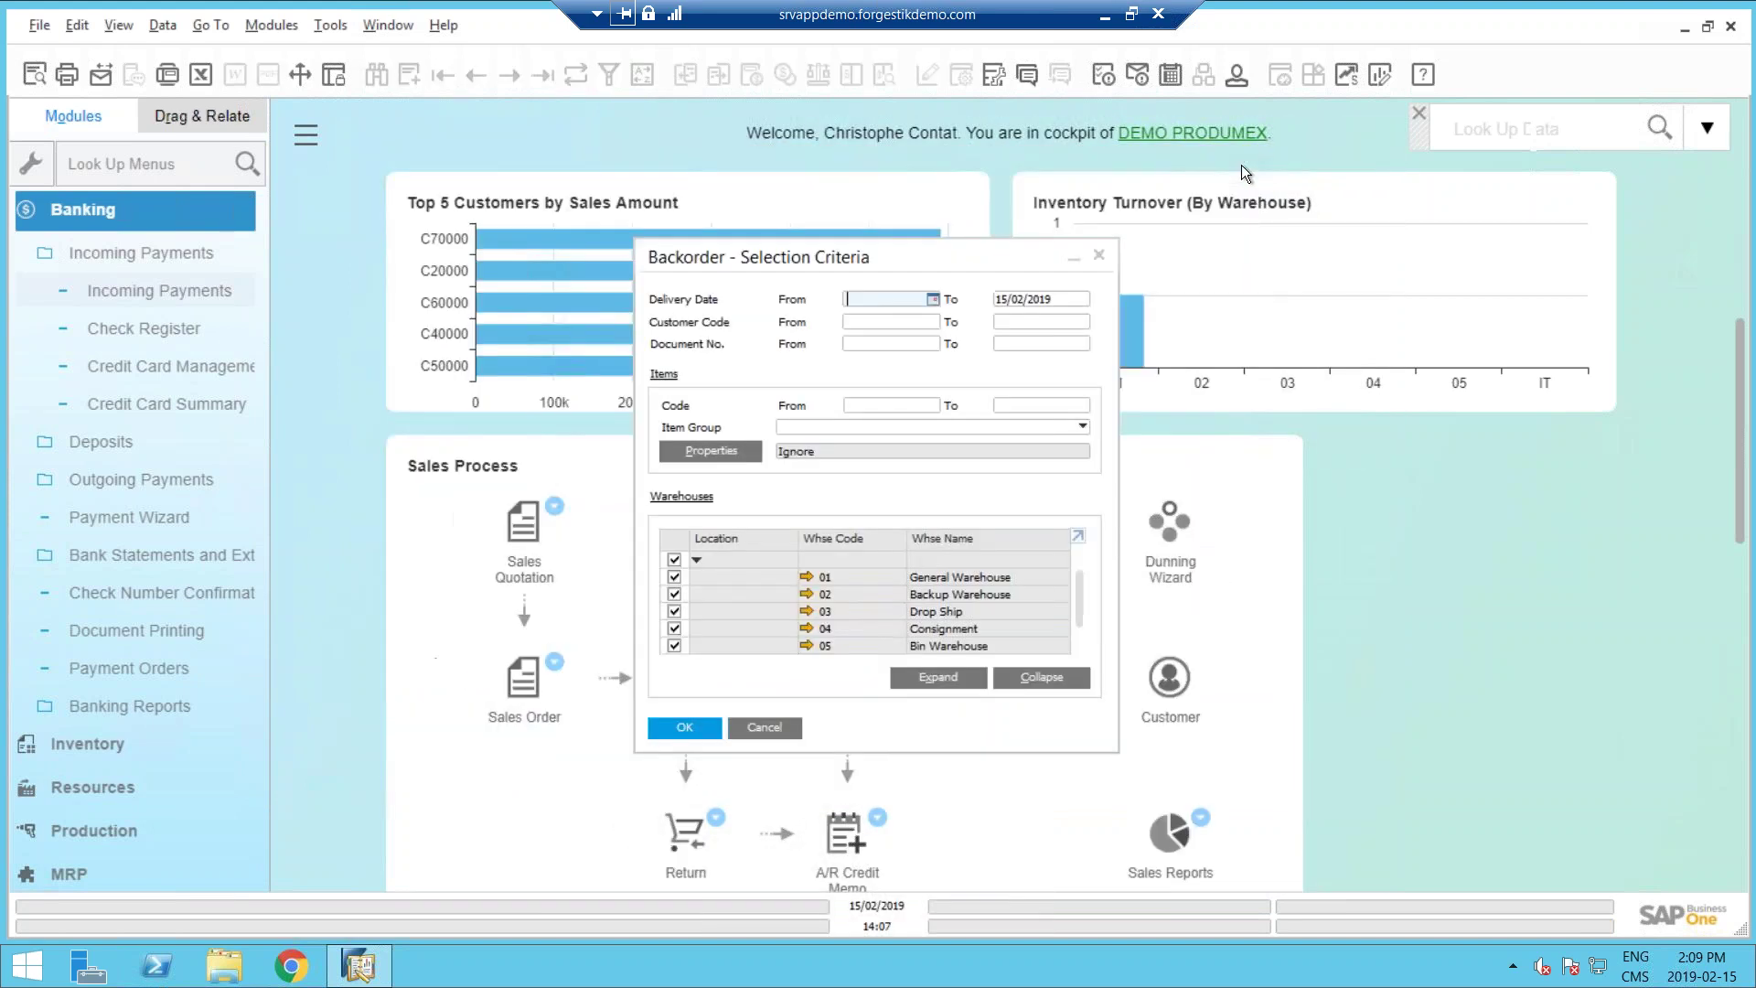
left_click(1098, 258)
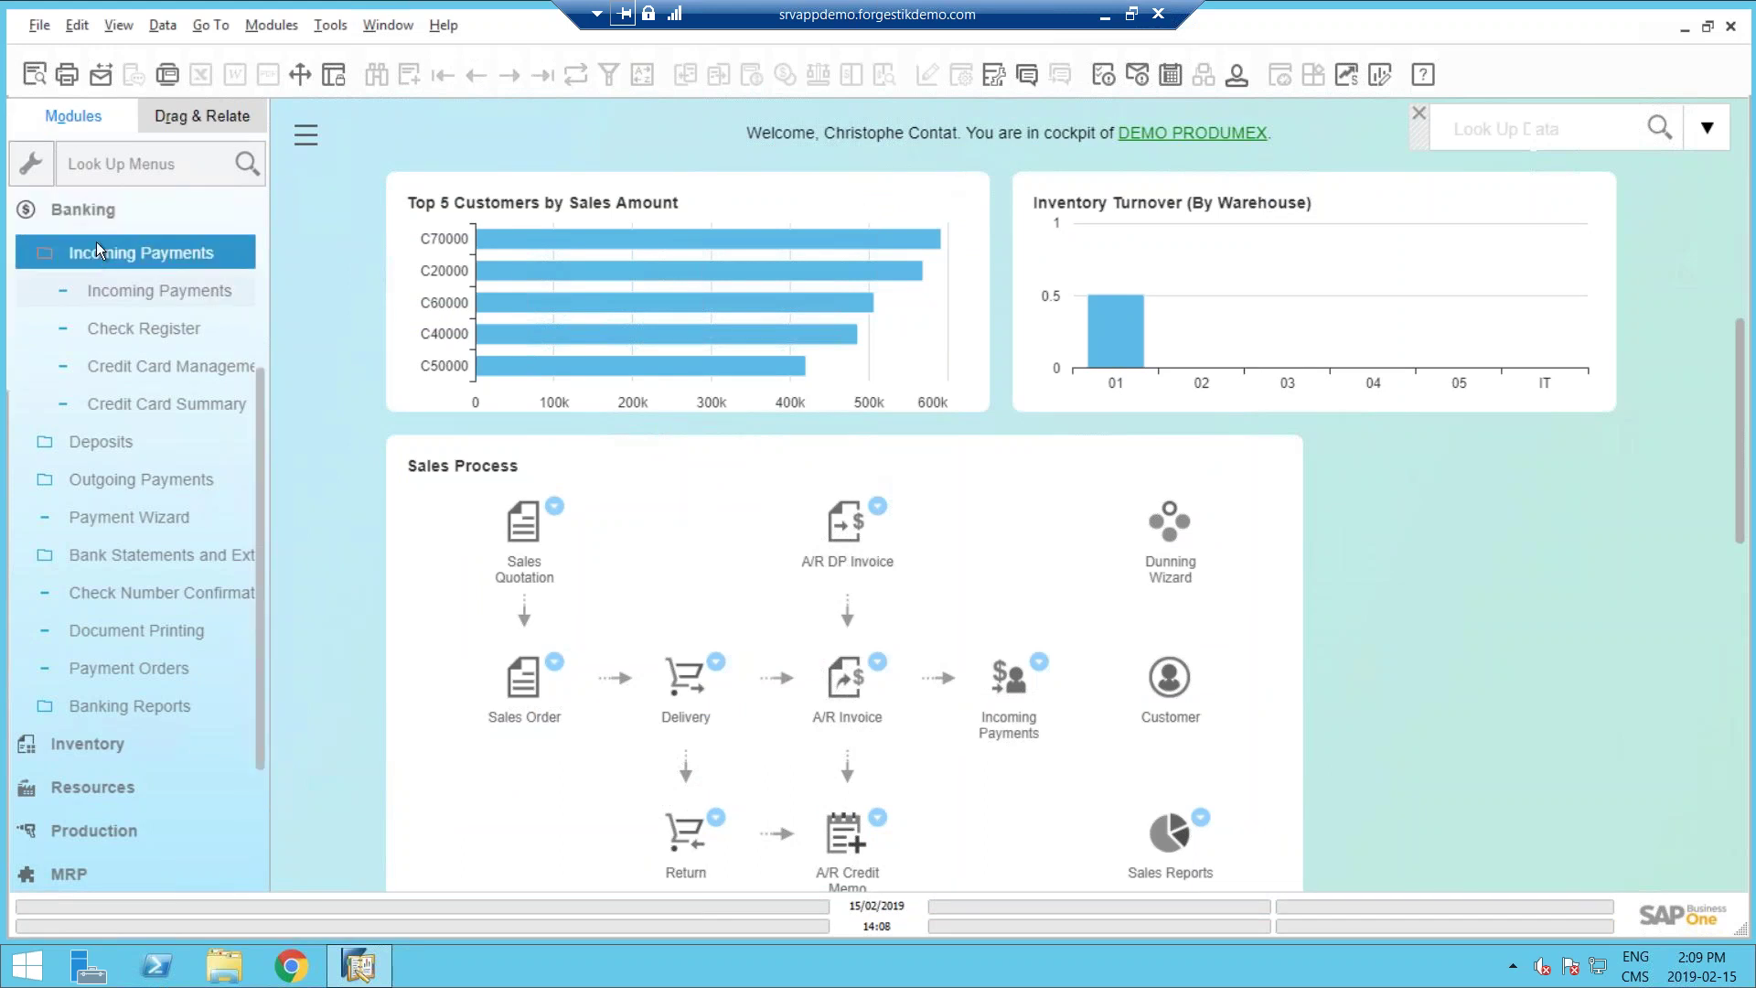
Open the Business Partner Master Data, go to the first record, and reposition the window.
left_click(102, 216)
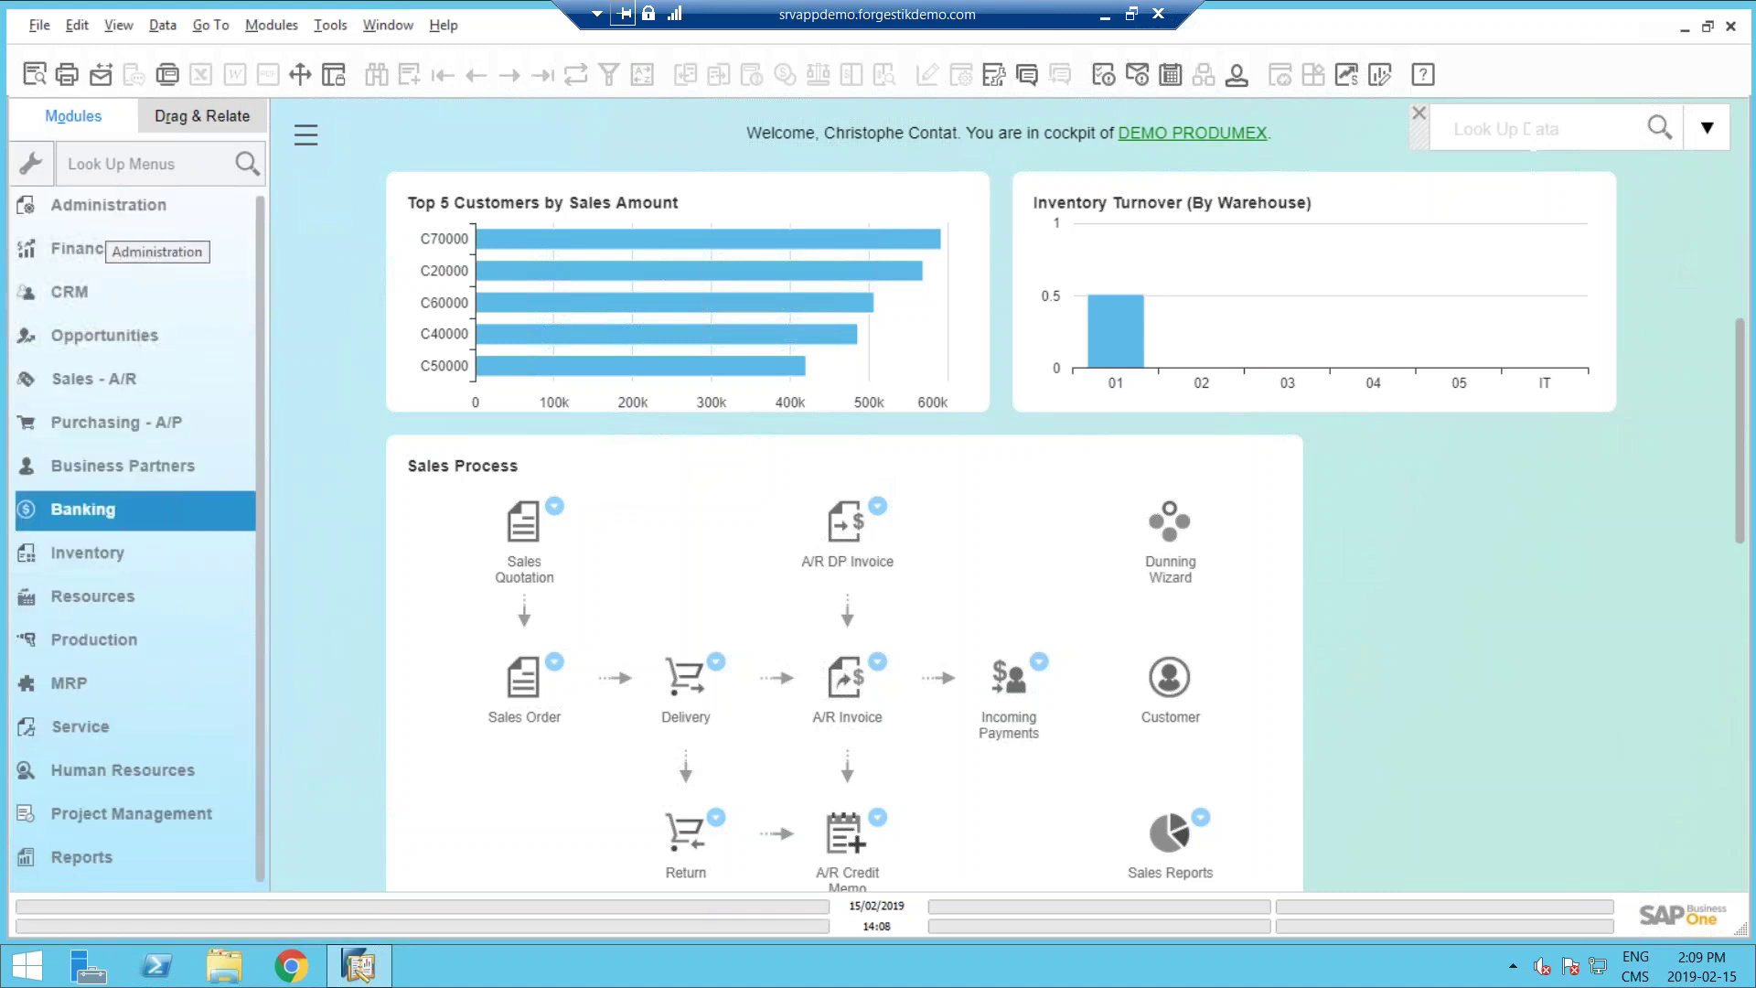
left_click(108, 469)
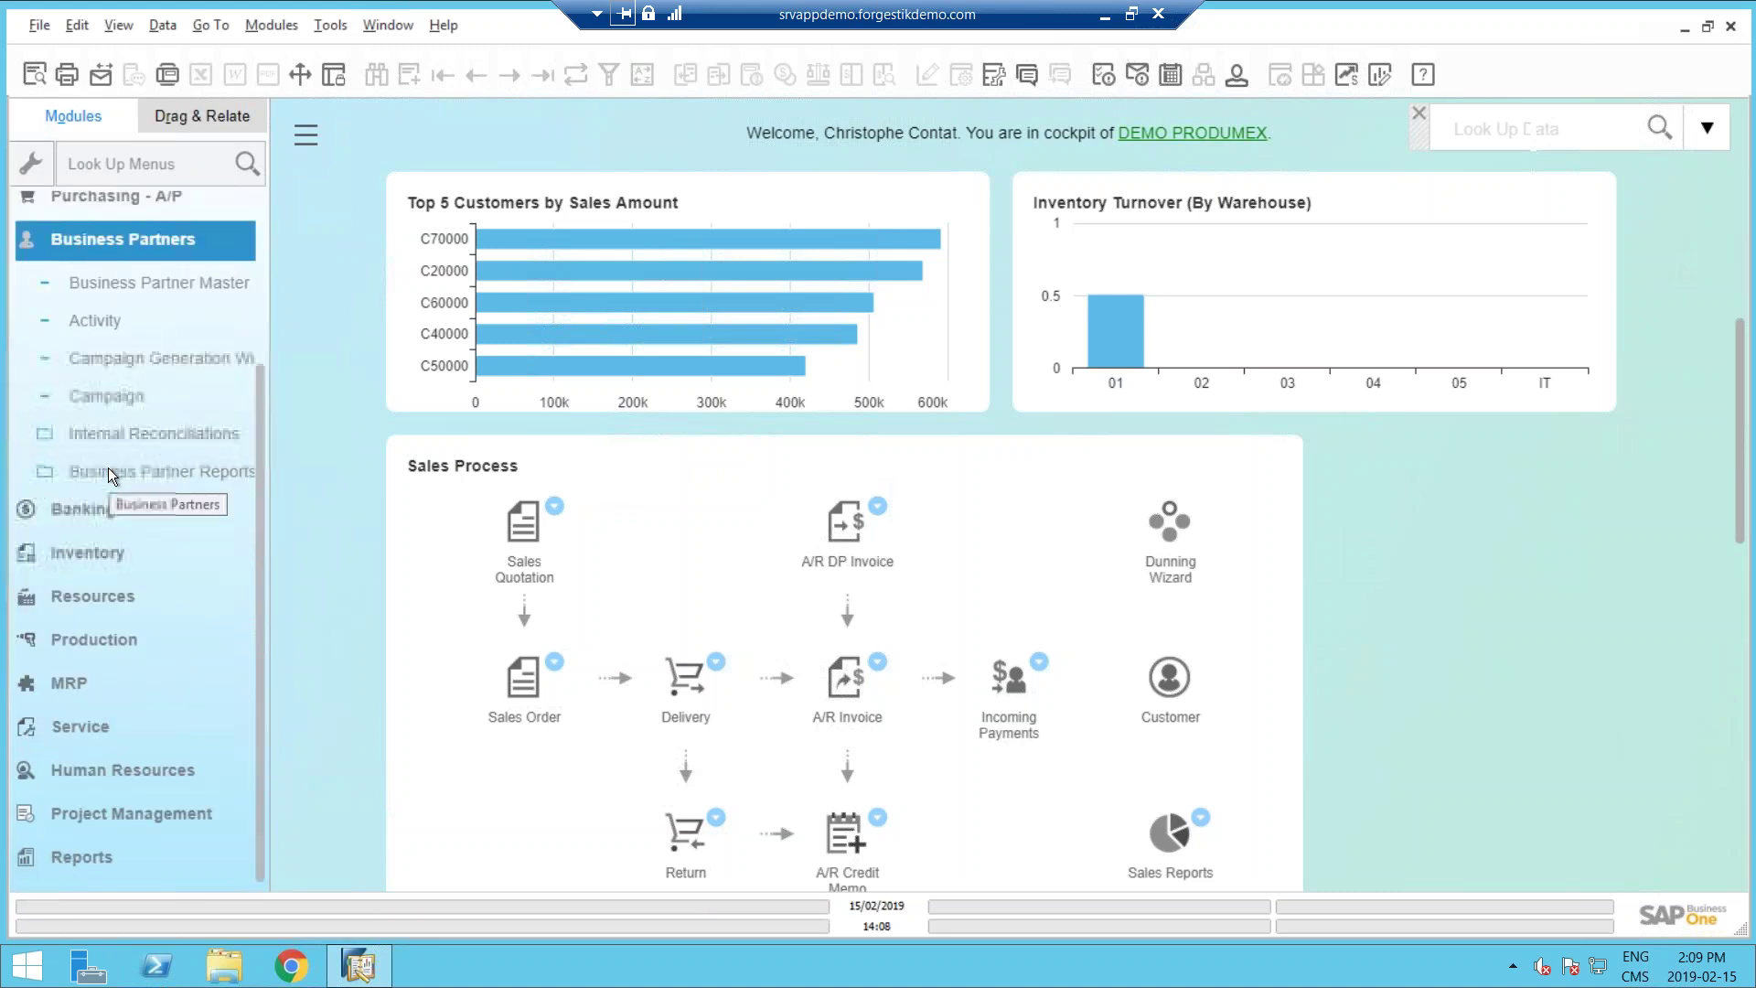
left_click(113, 282)
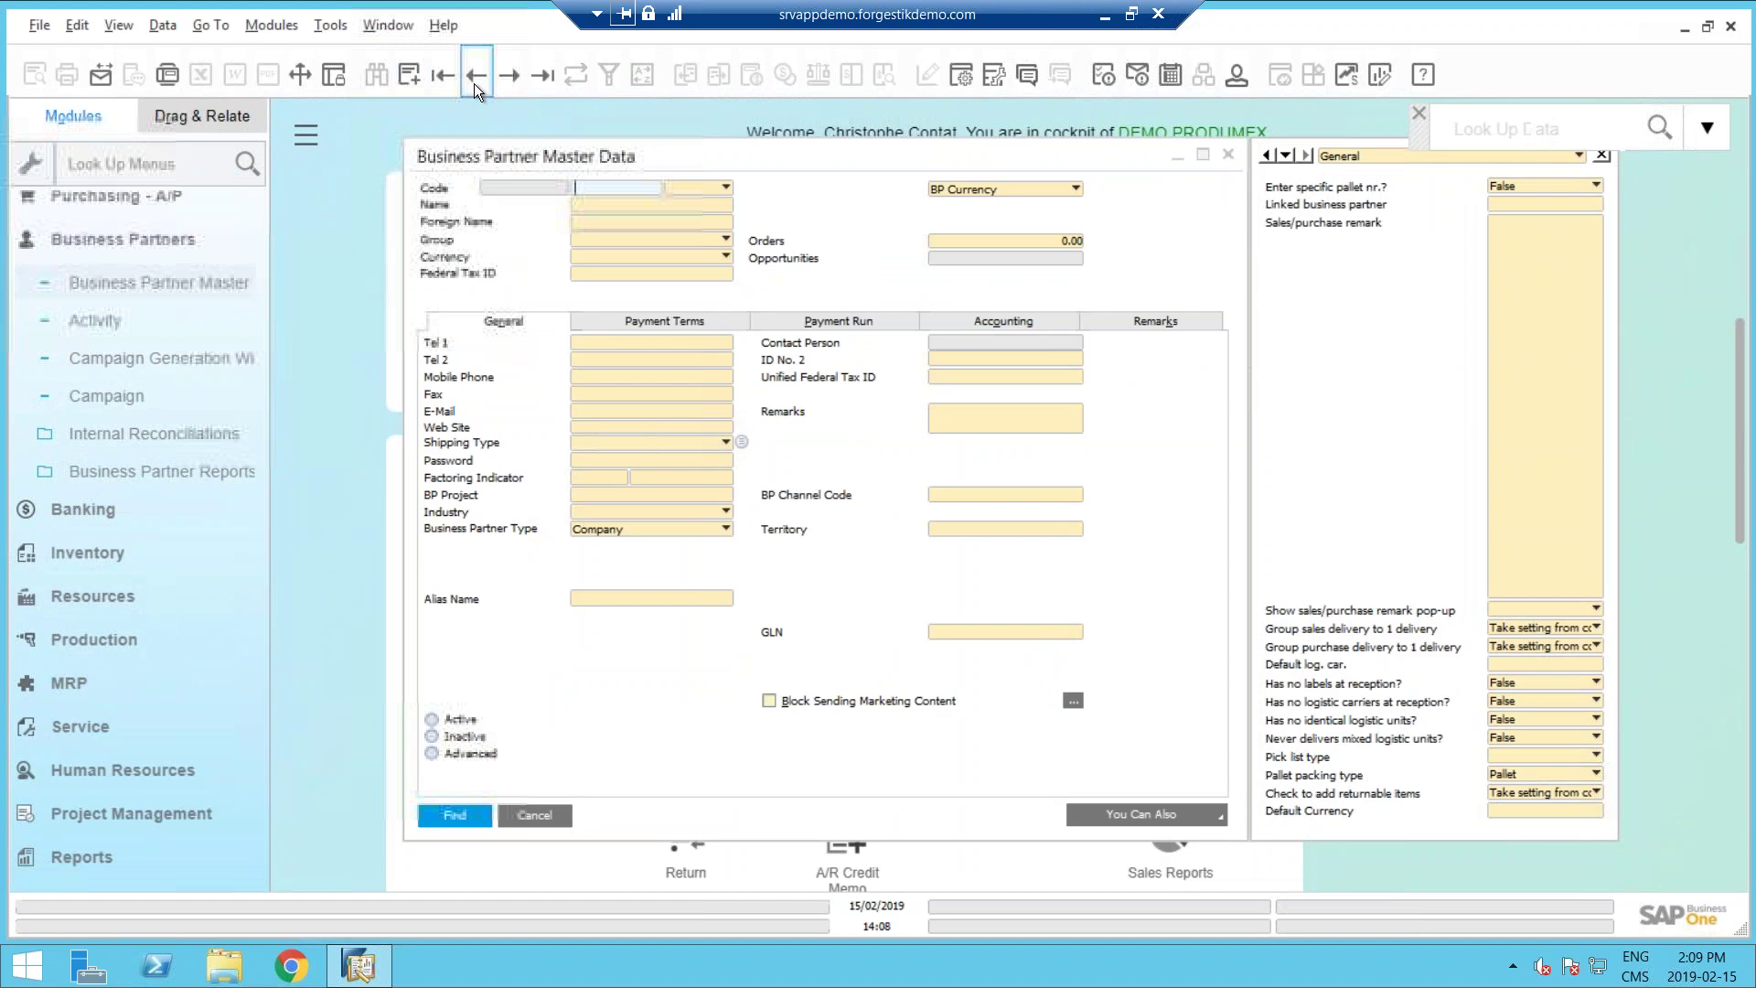
left_click(474, 84)
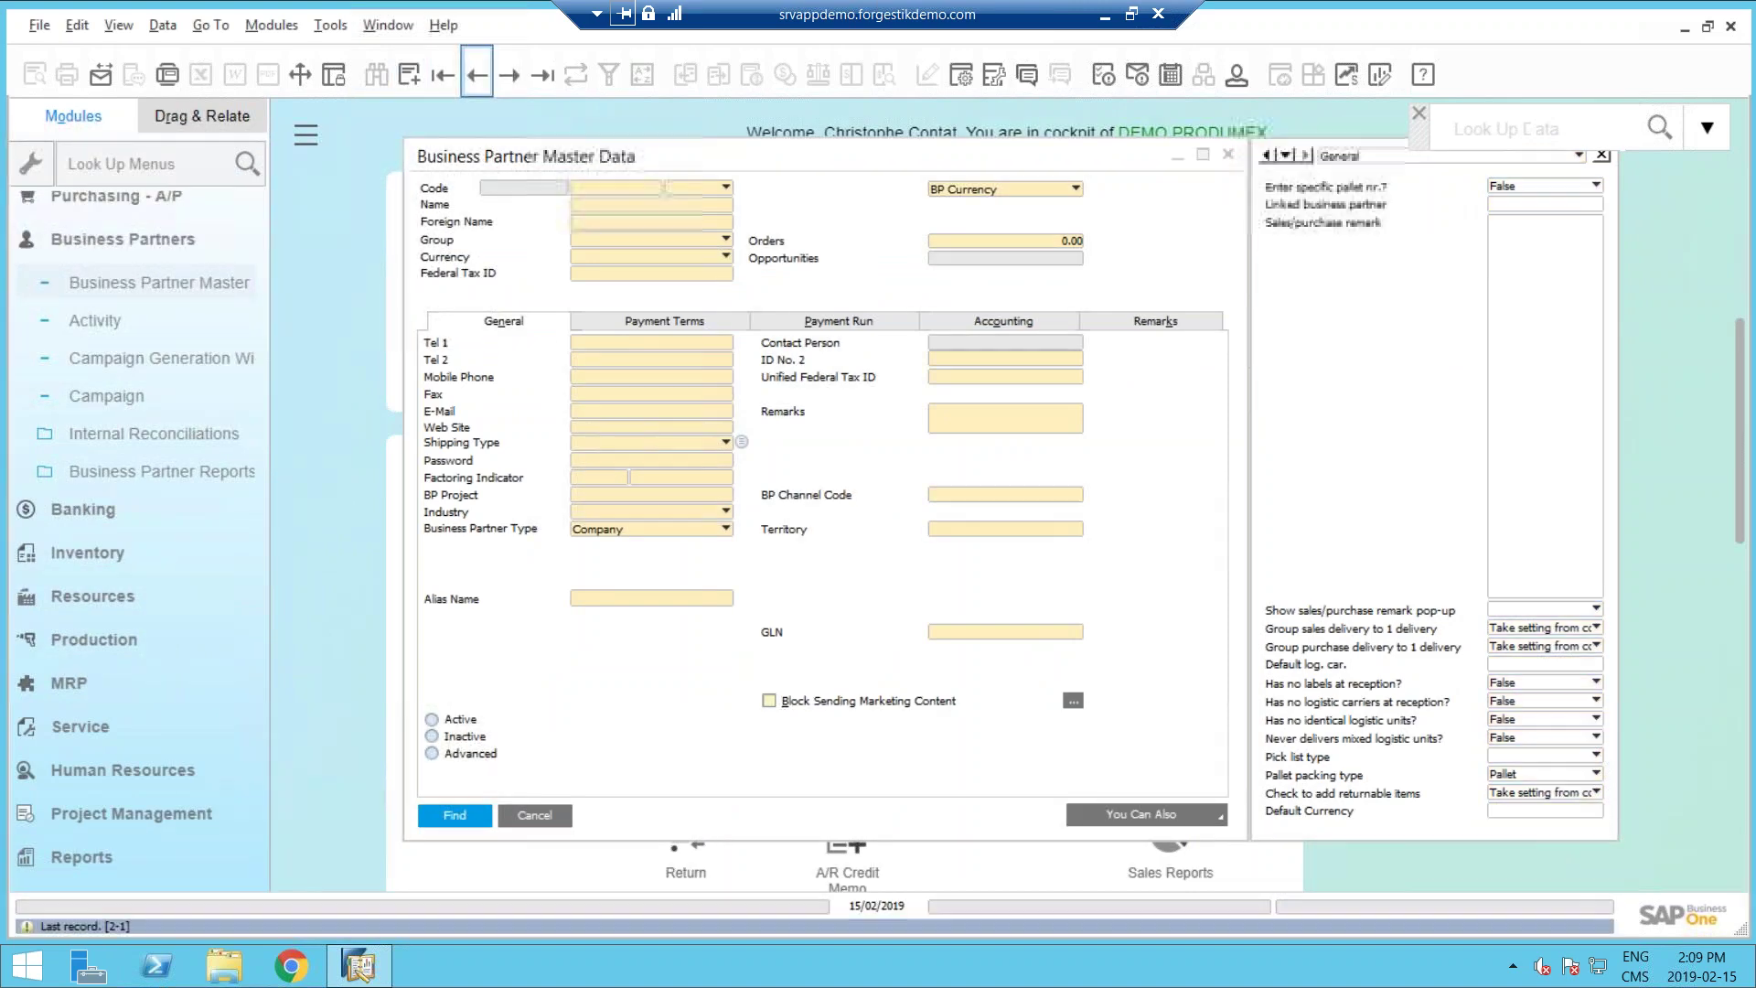
left_click(447, 81)
left_click_drag(677, 157, 626, 150)
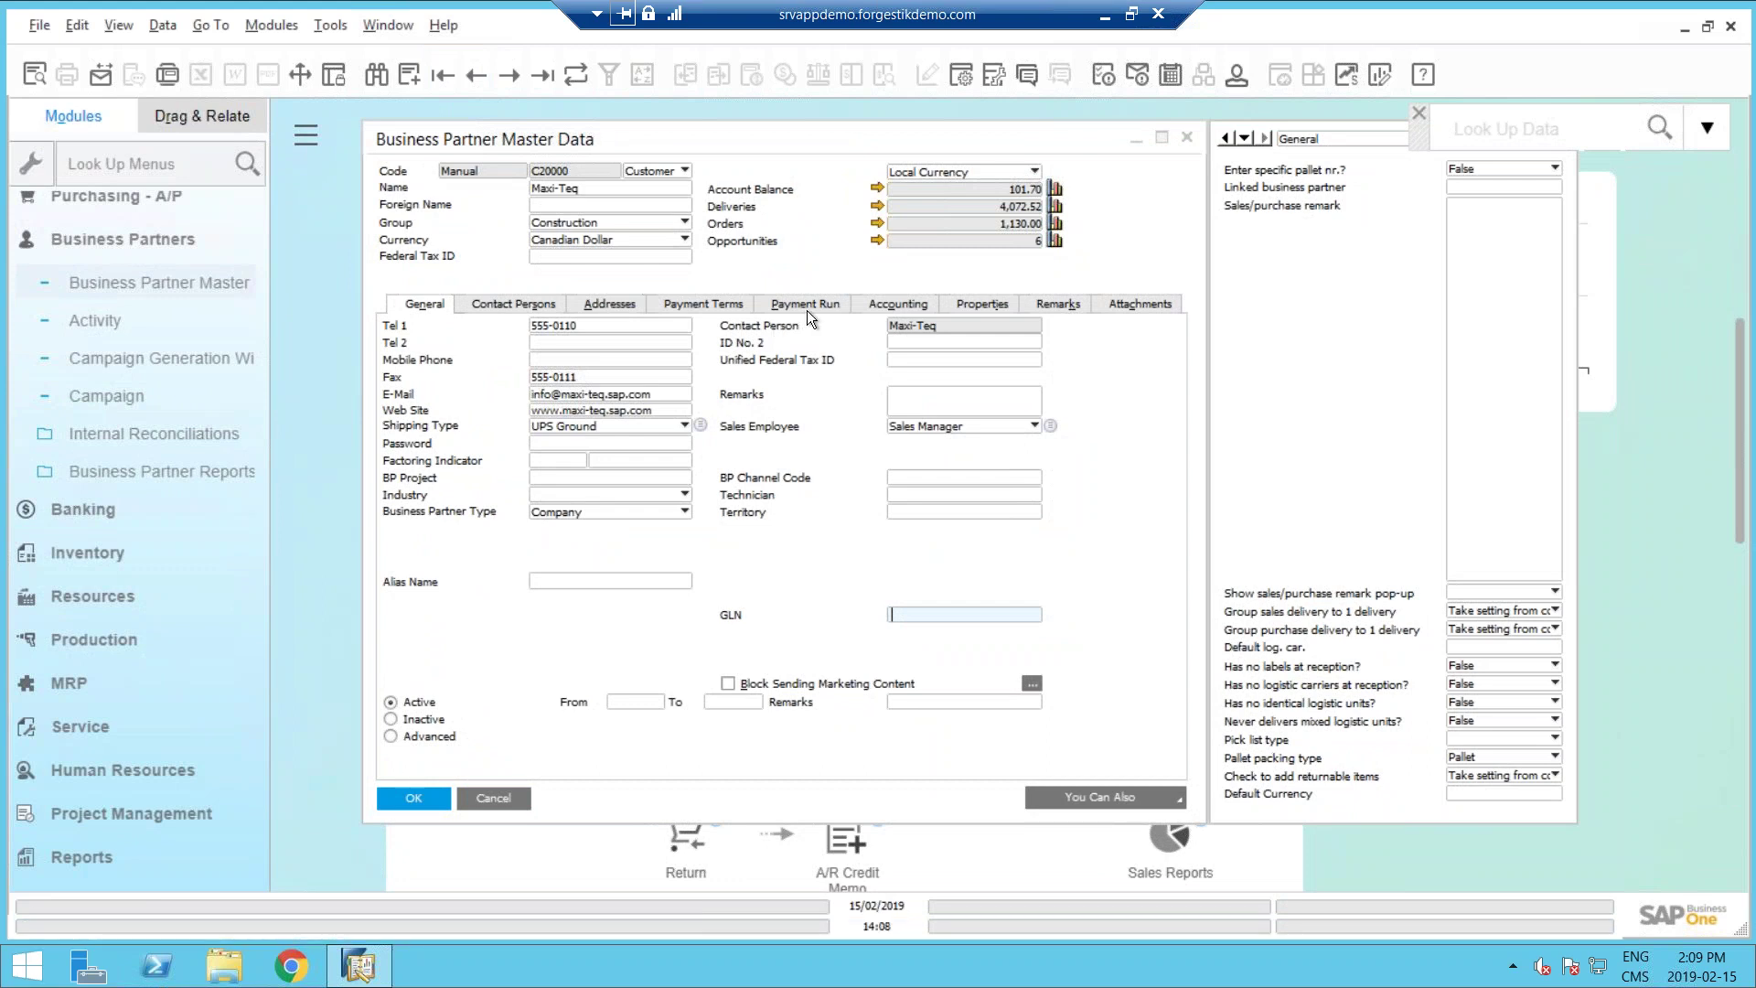
Compare the Use Shipped Goods Account option in the accounting data of Maxi-Teq and the next customer, Parameter Technology.
left_click(871, 304)
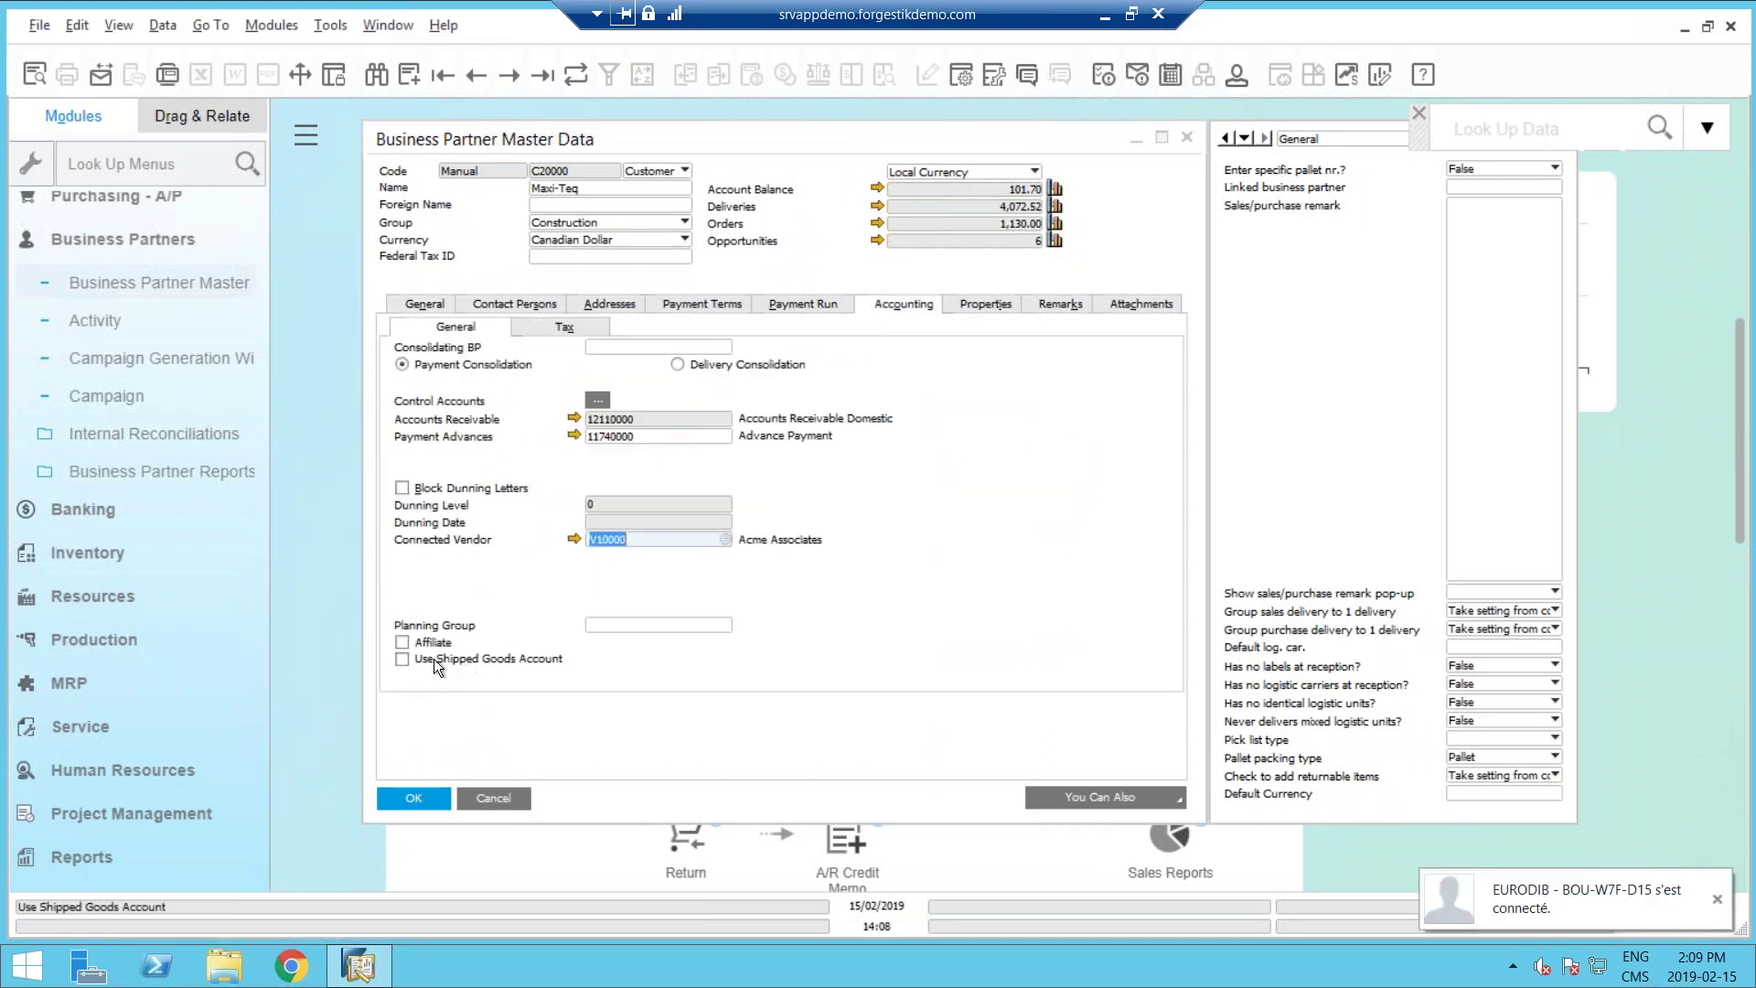
left_click(509, 75)
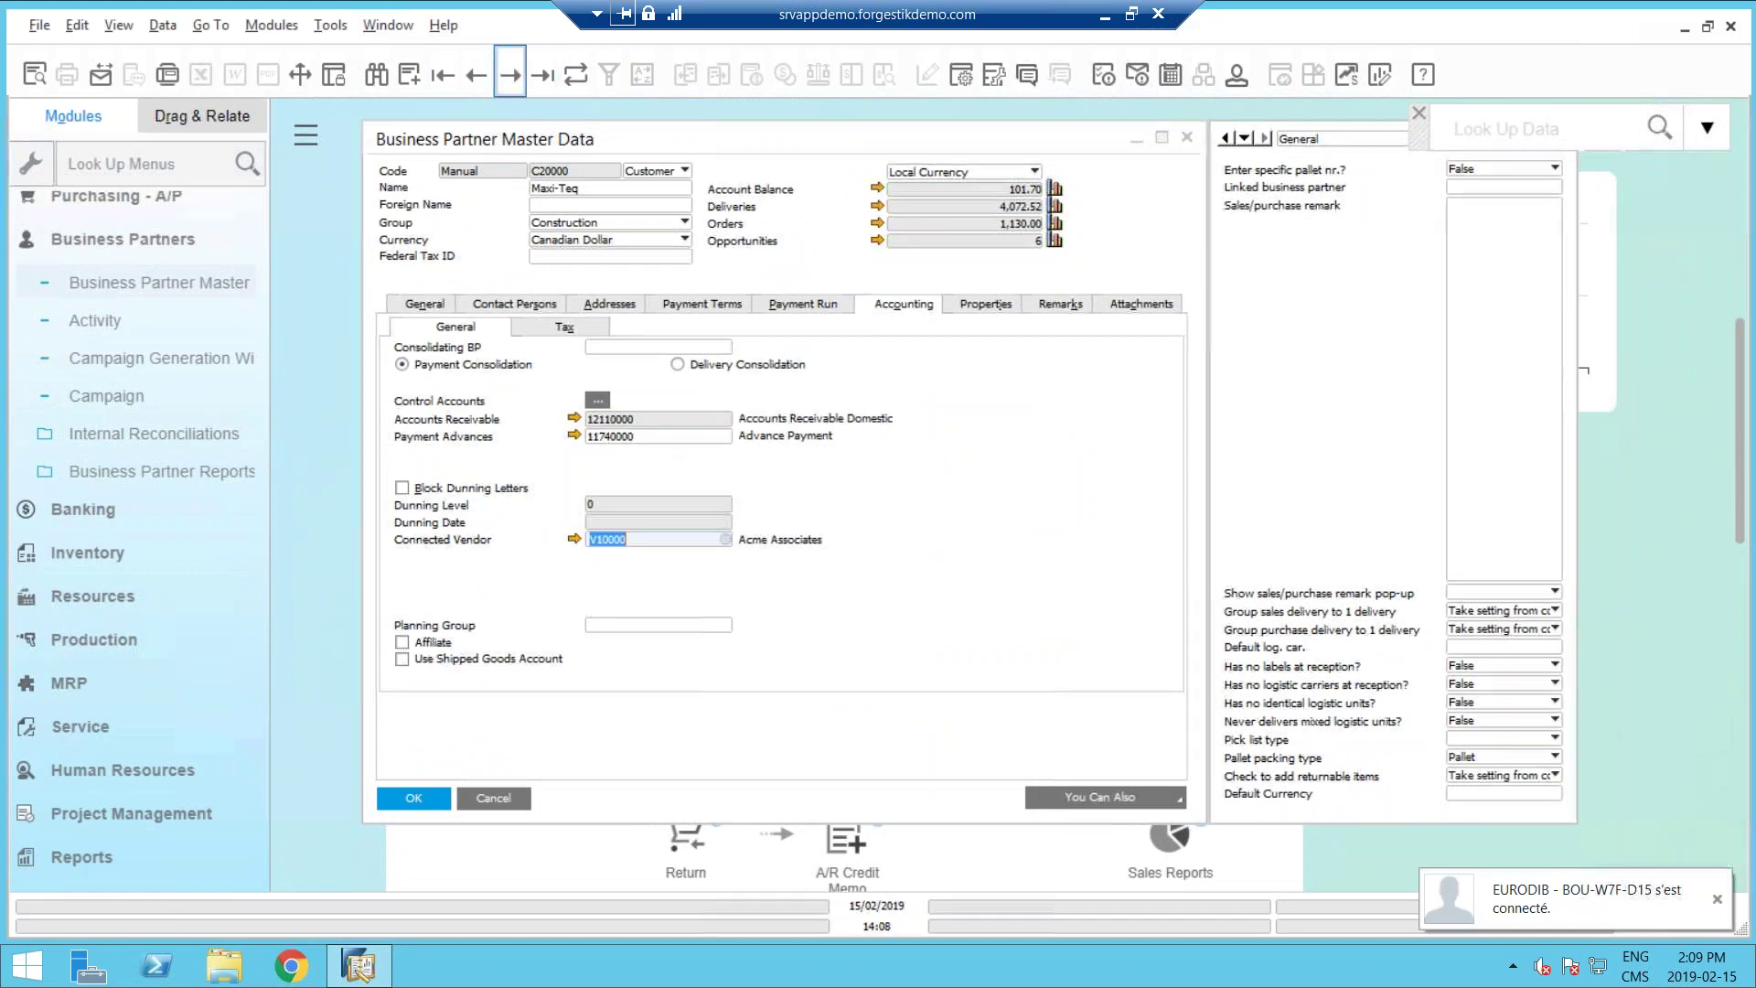
left_click_drag(692, 140, 706, 134)
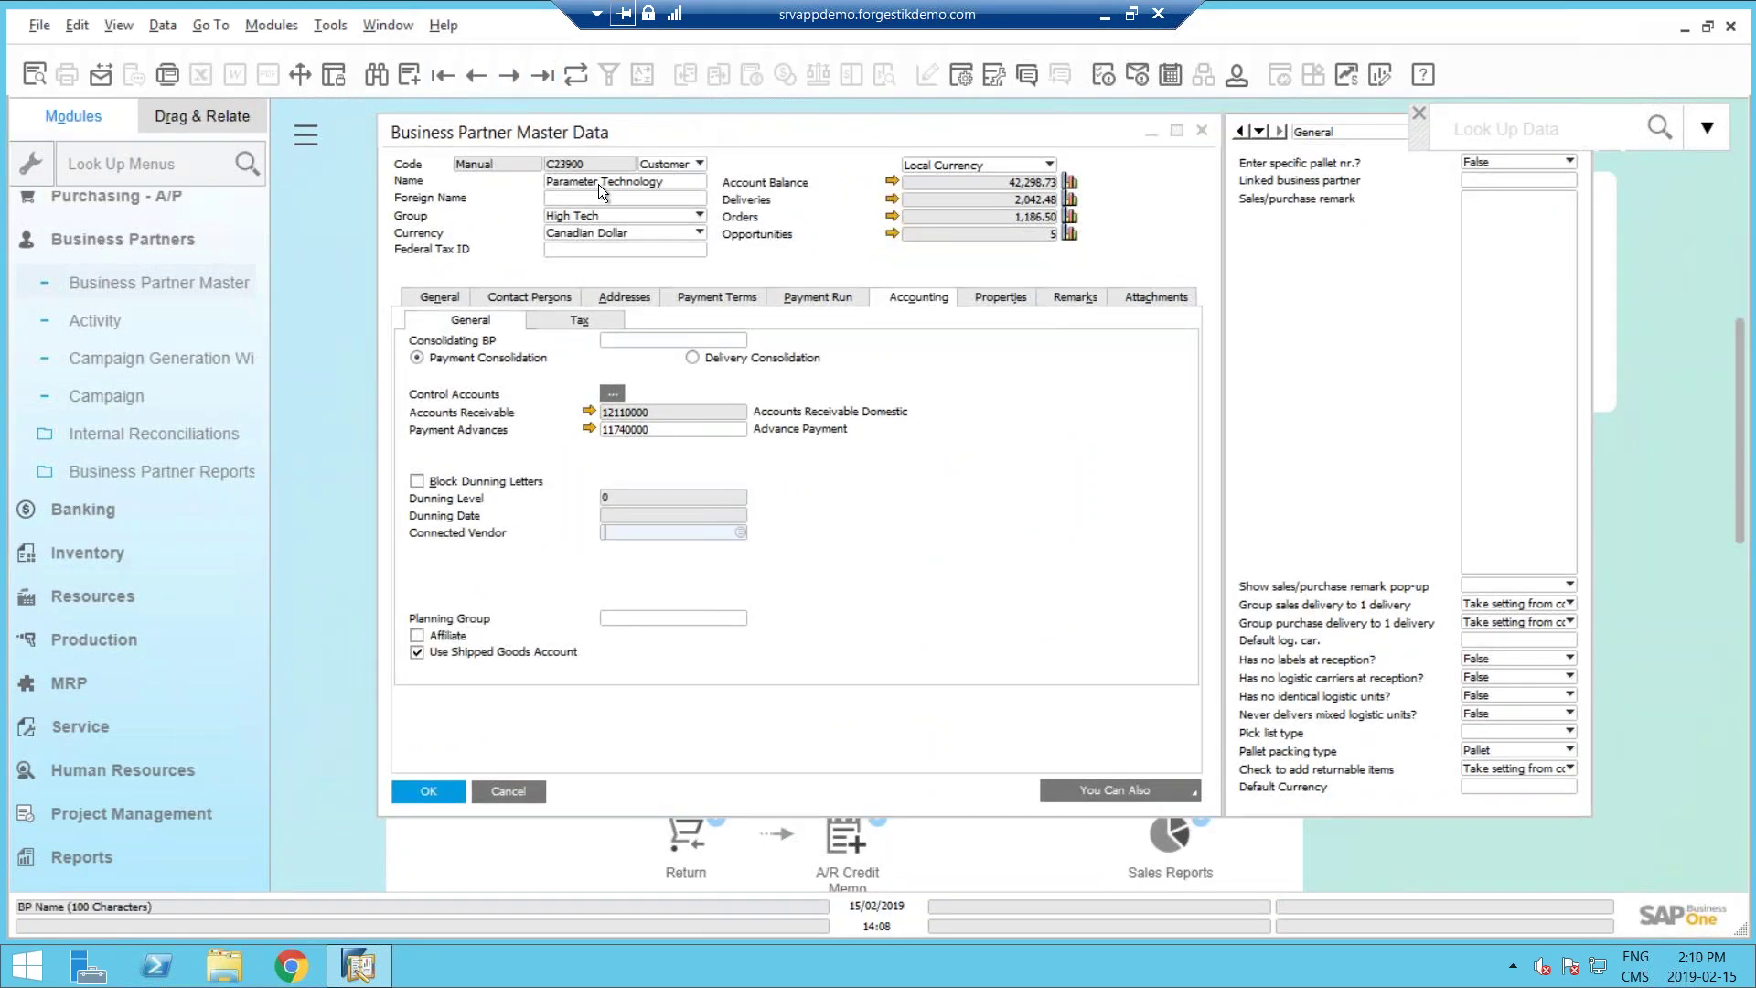
left_click(121, 234)
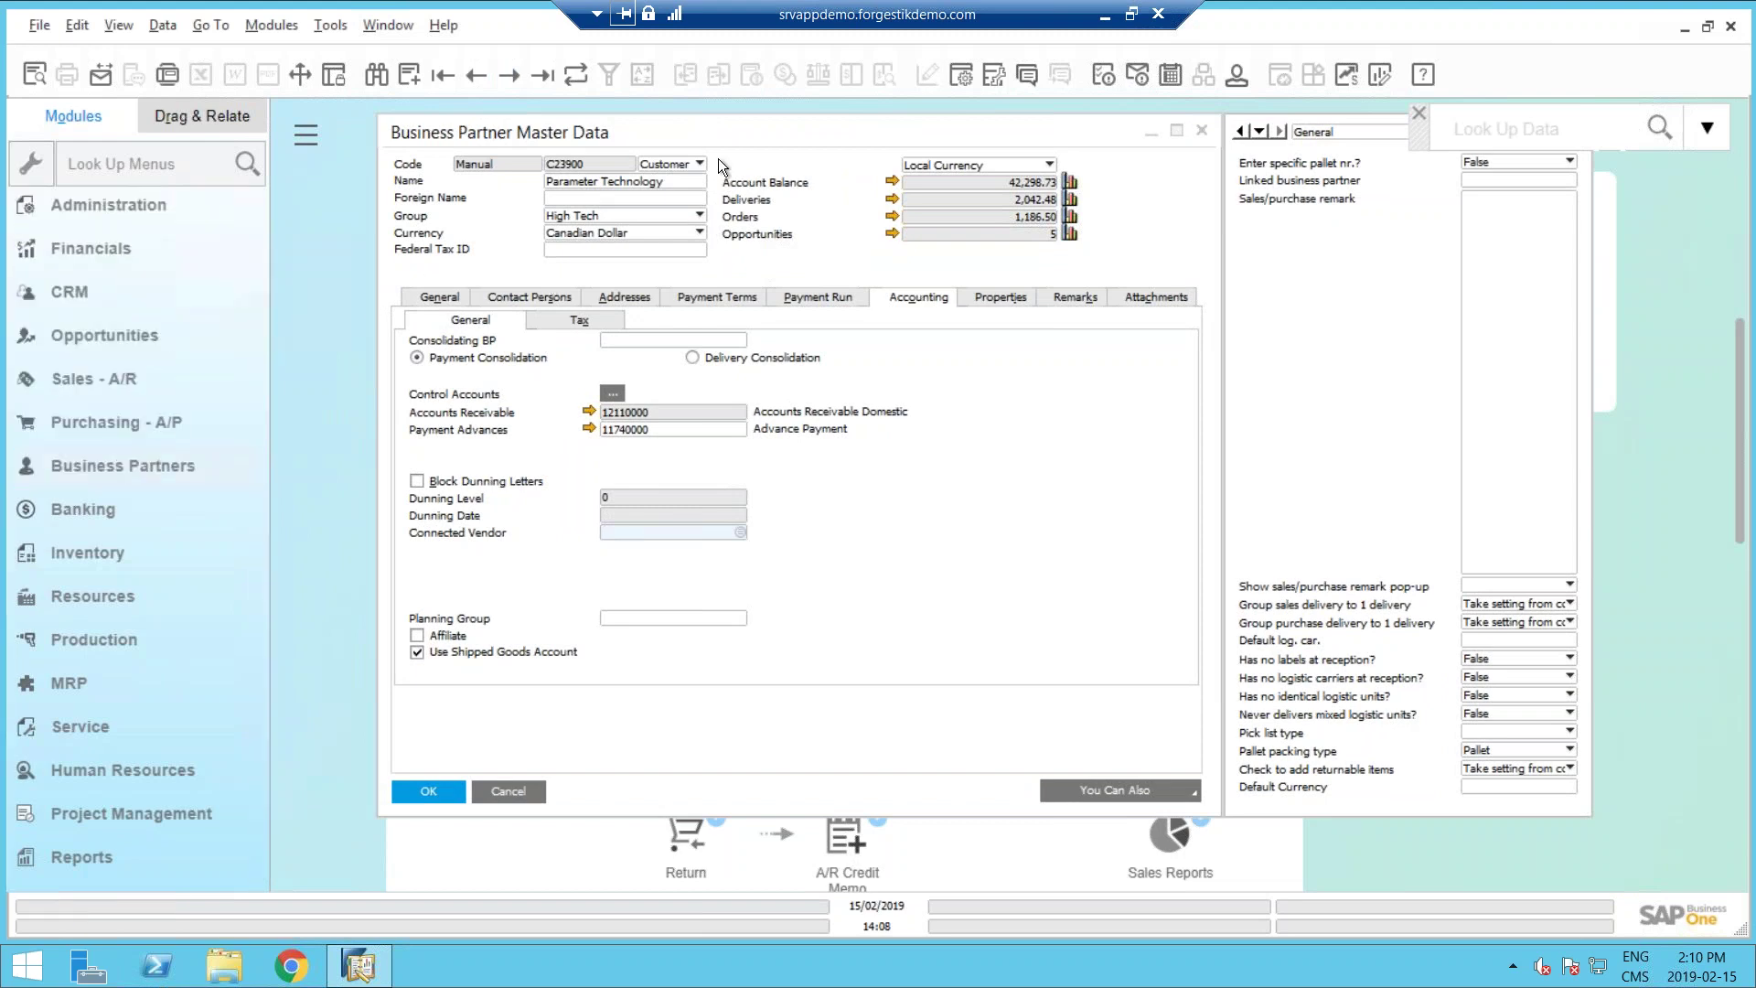
left_click_drag(774, 134, 737, 139)
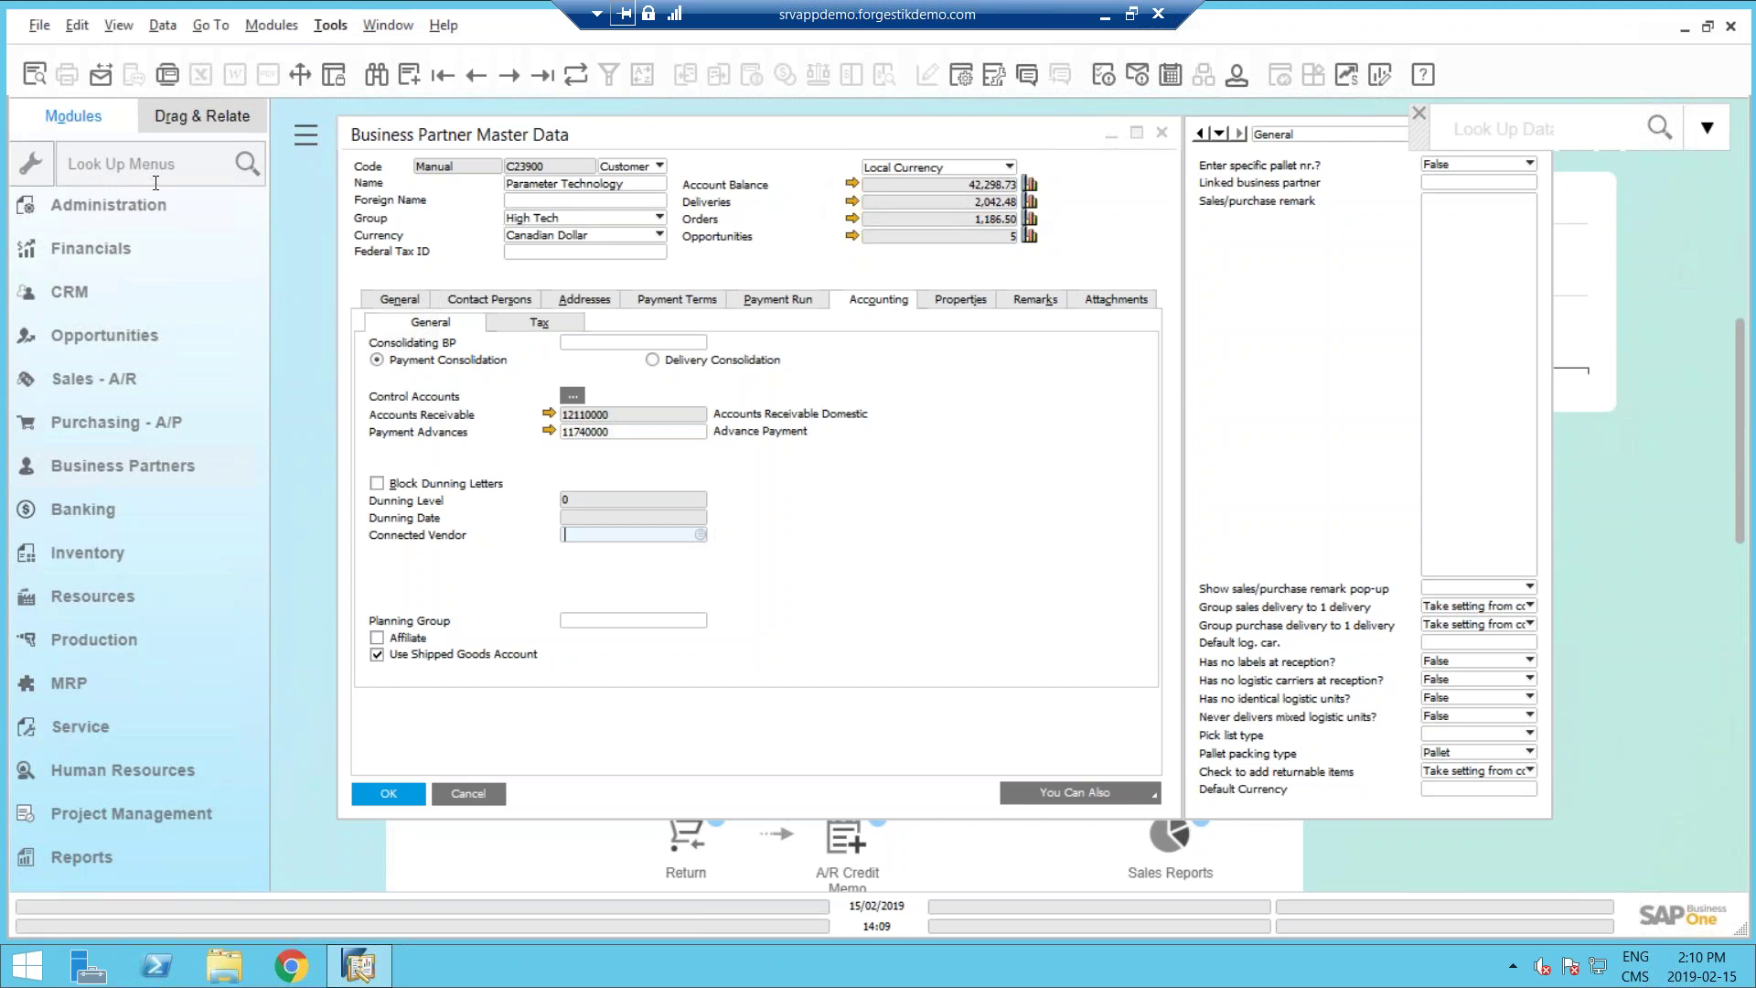
Open the financial setup's G/L Account Determination and show its inventory accounts.
left_click(108, 205)
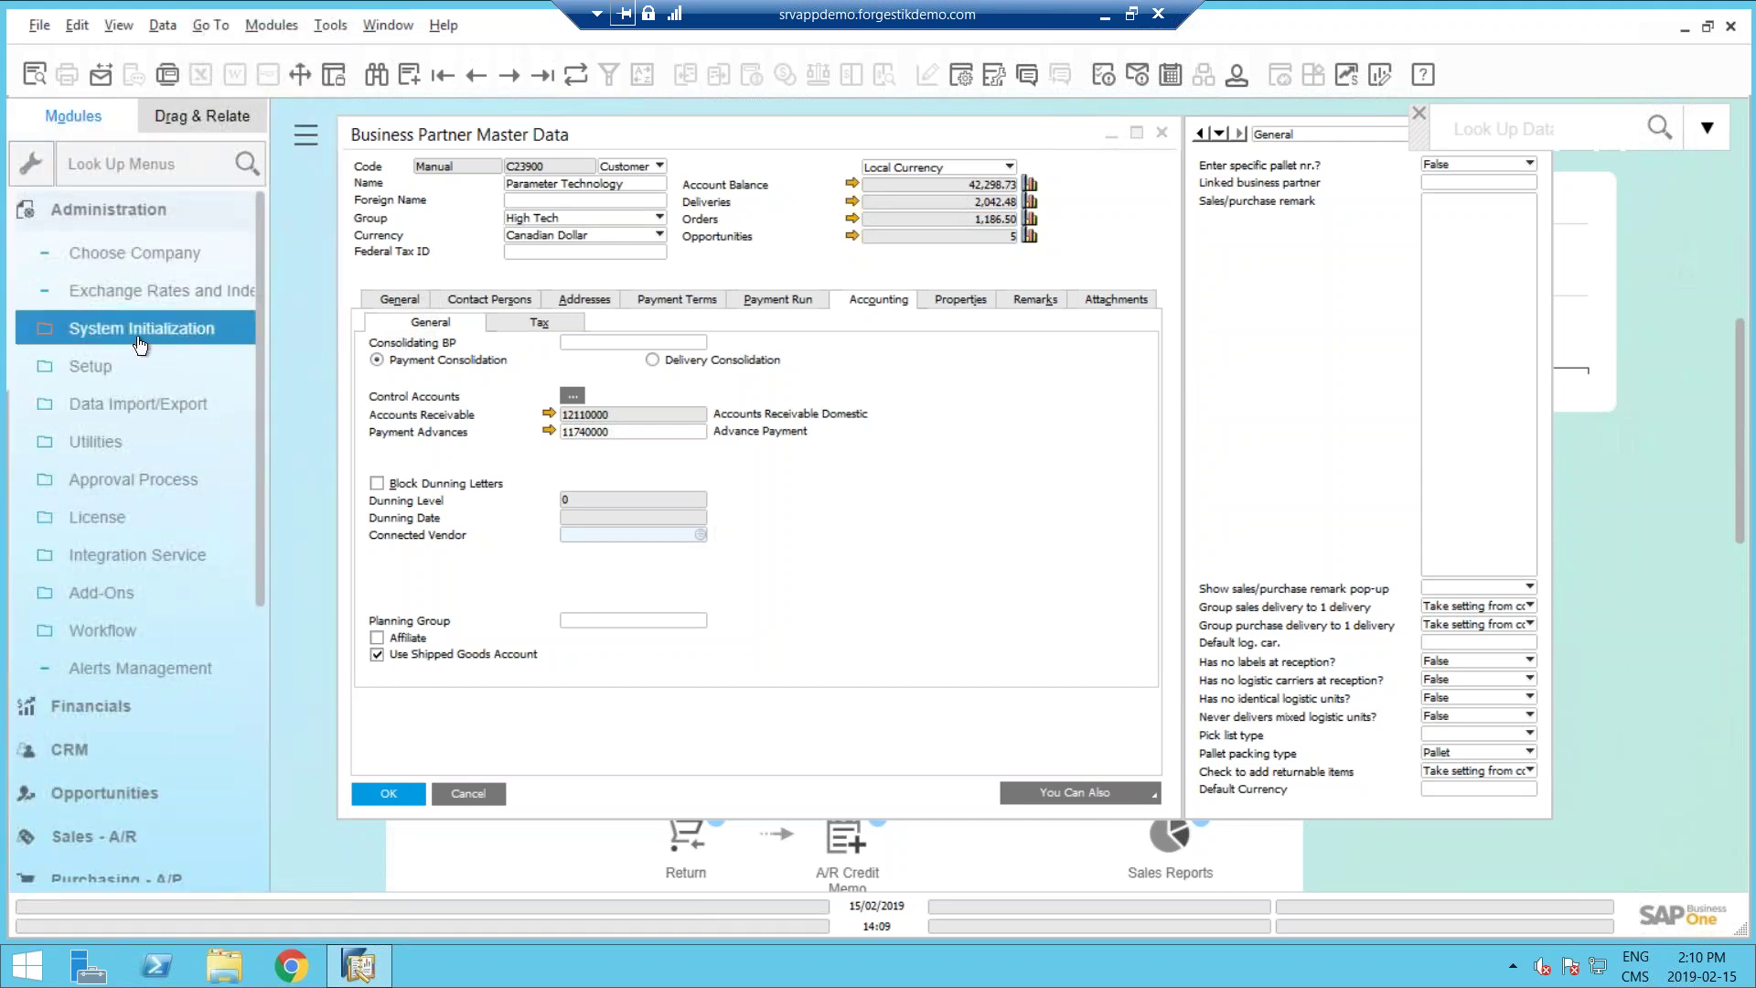
left_click(98, 365)
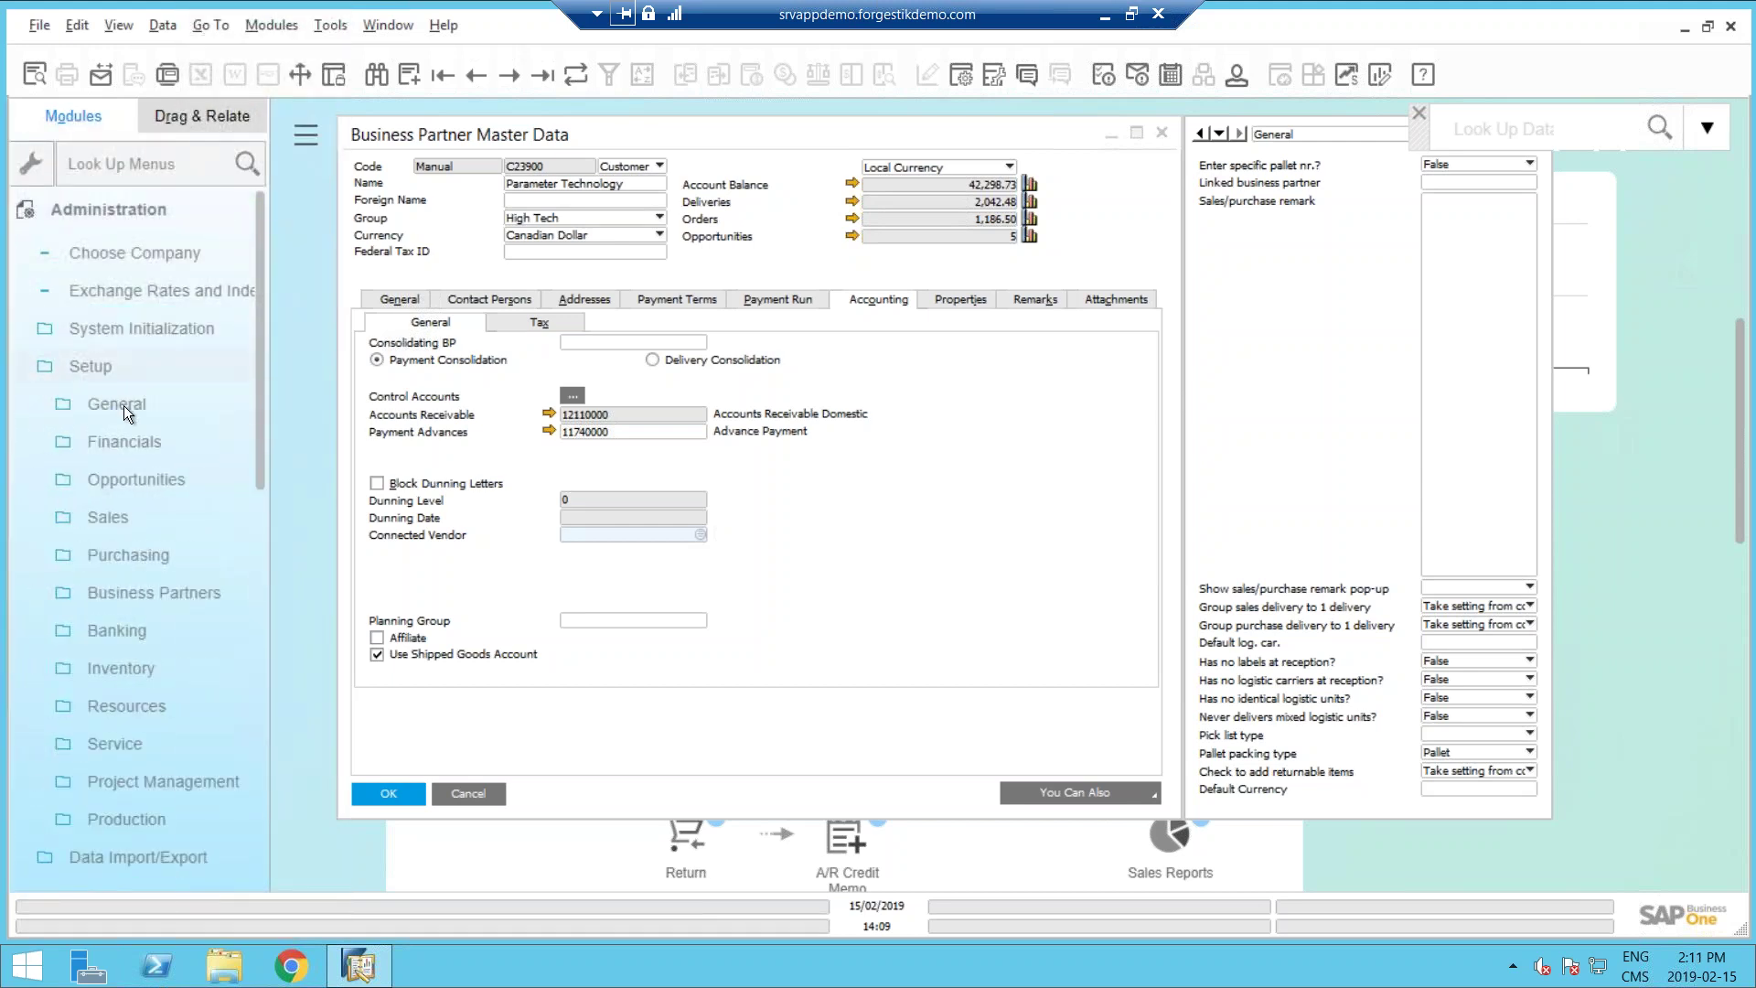
left_click(125, 441)
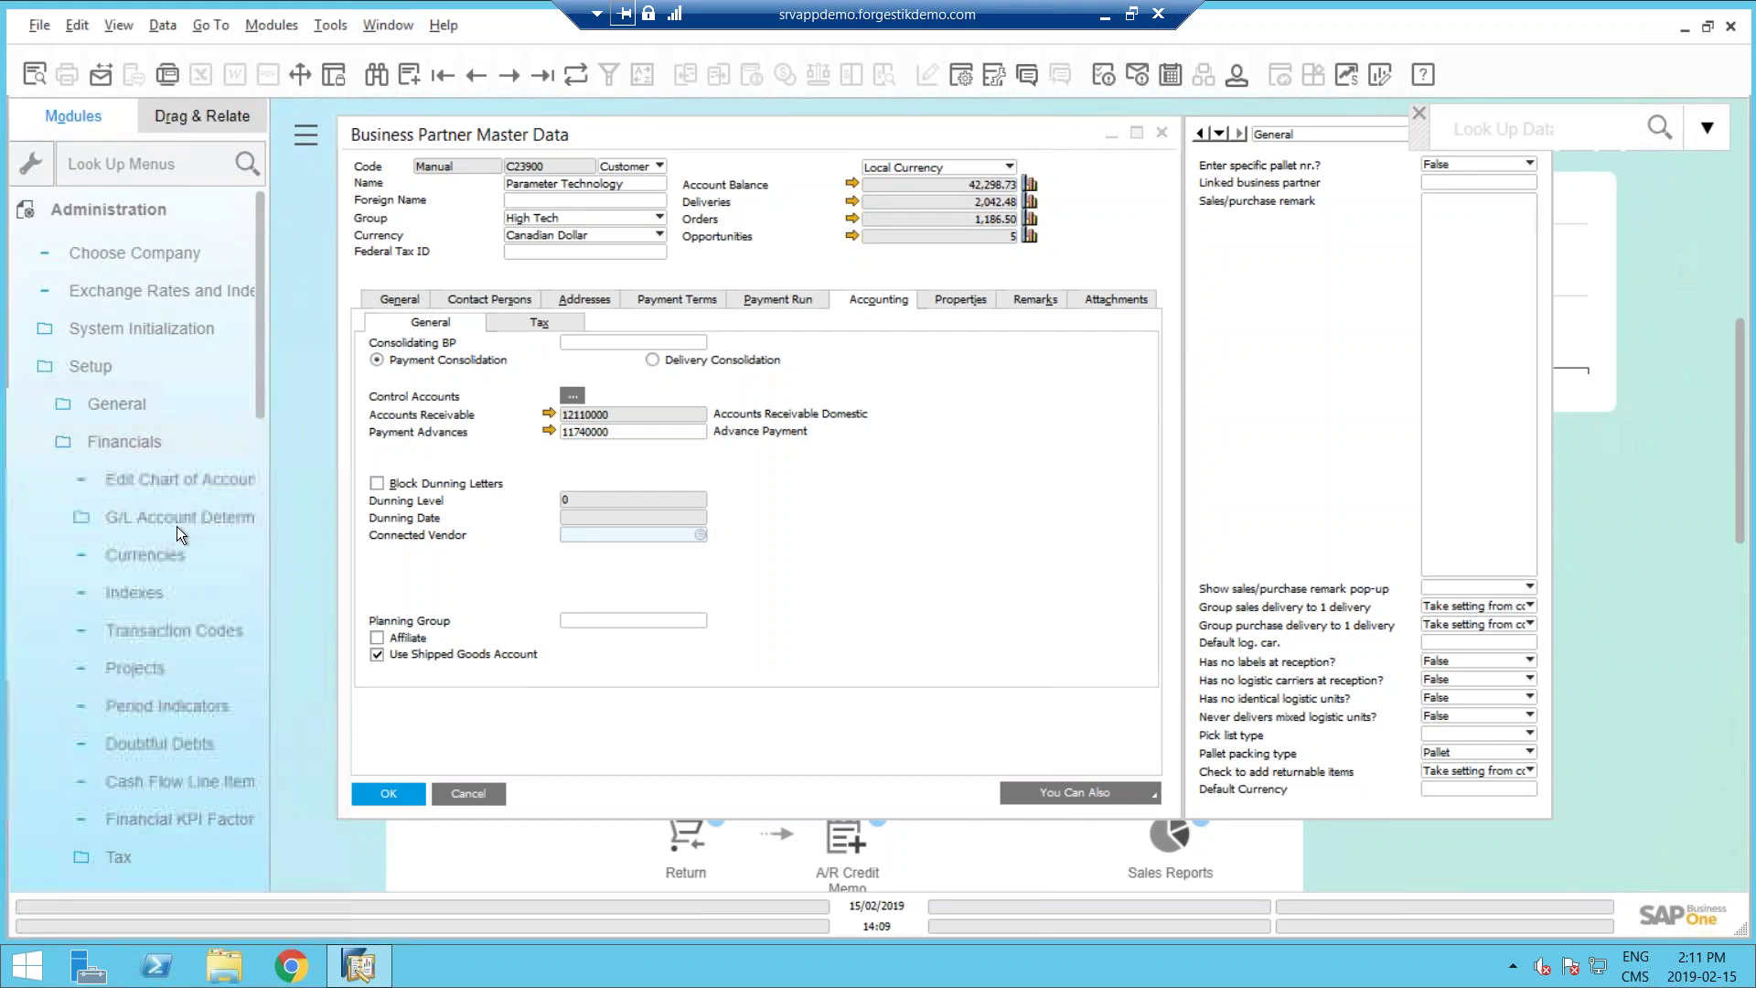
left_click(154, 520)
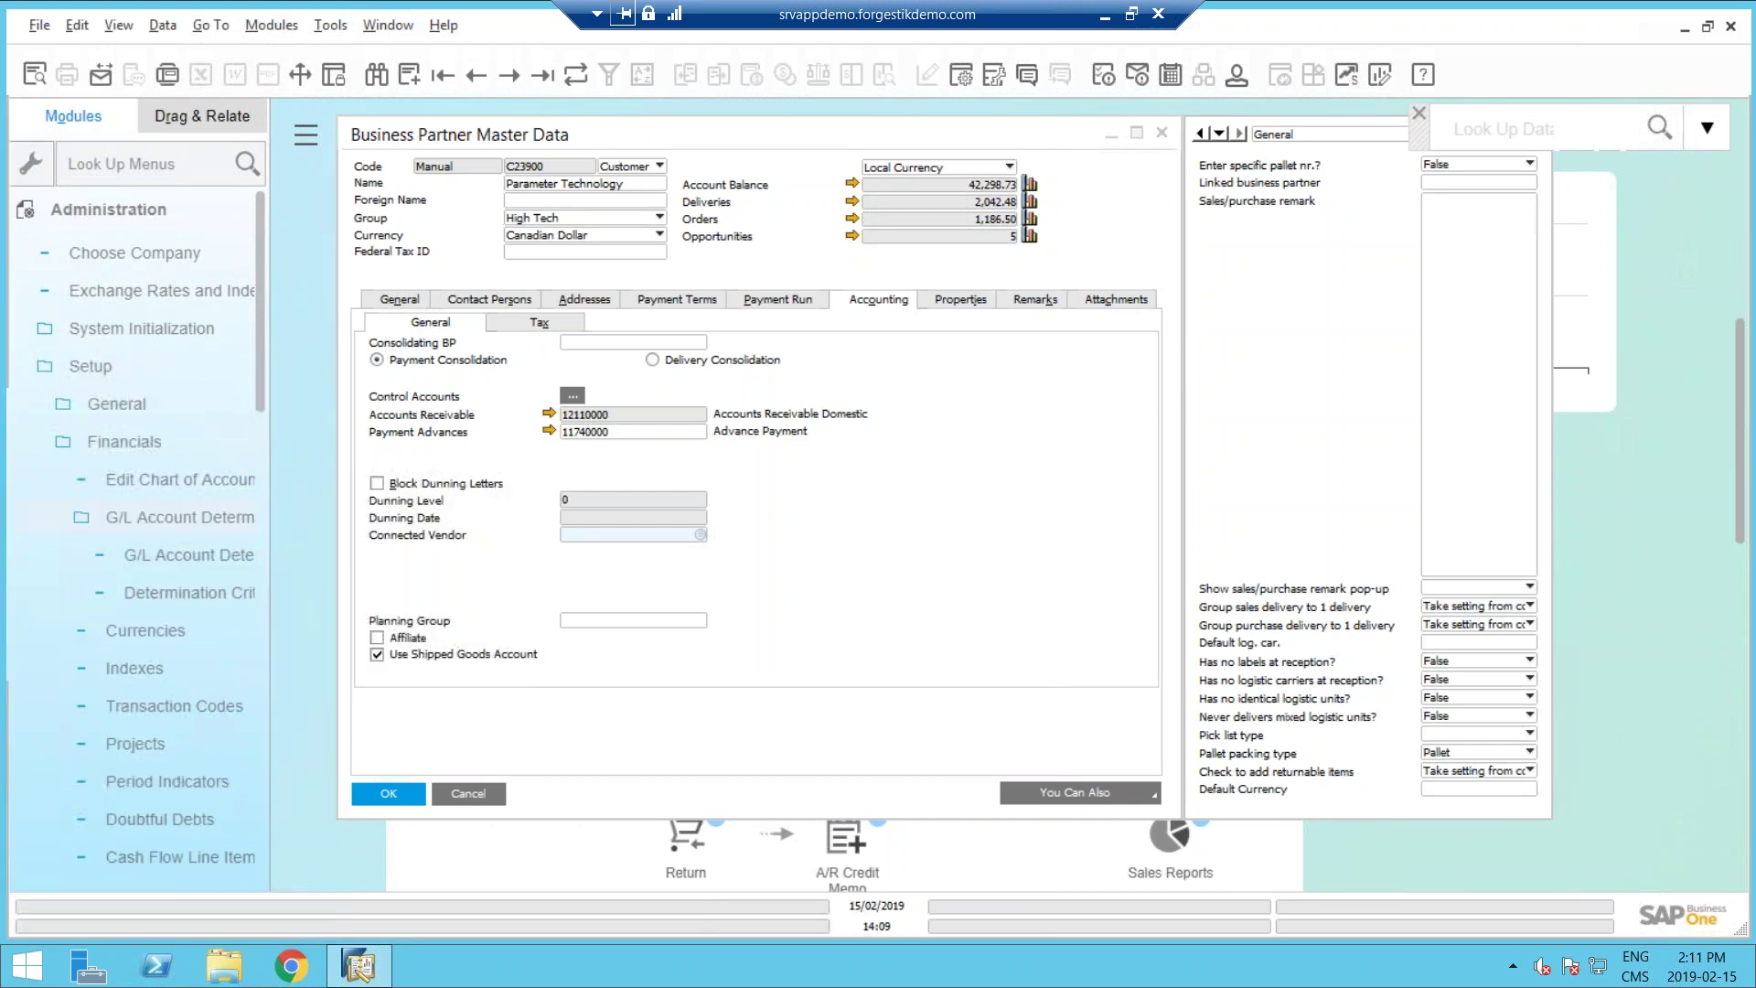
left_click(200, 548)
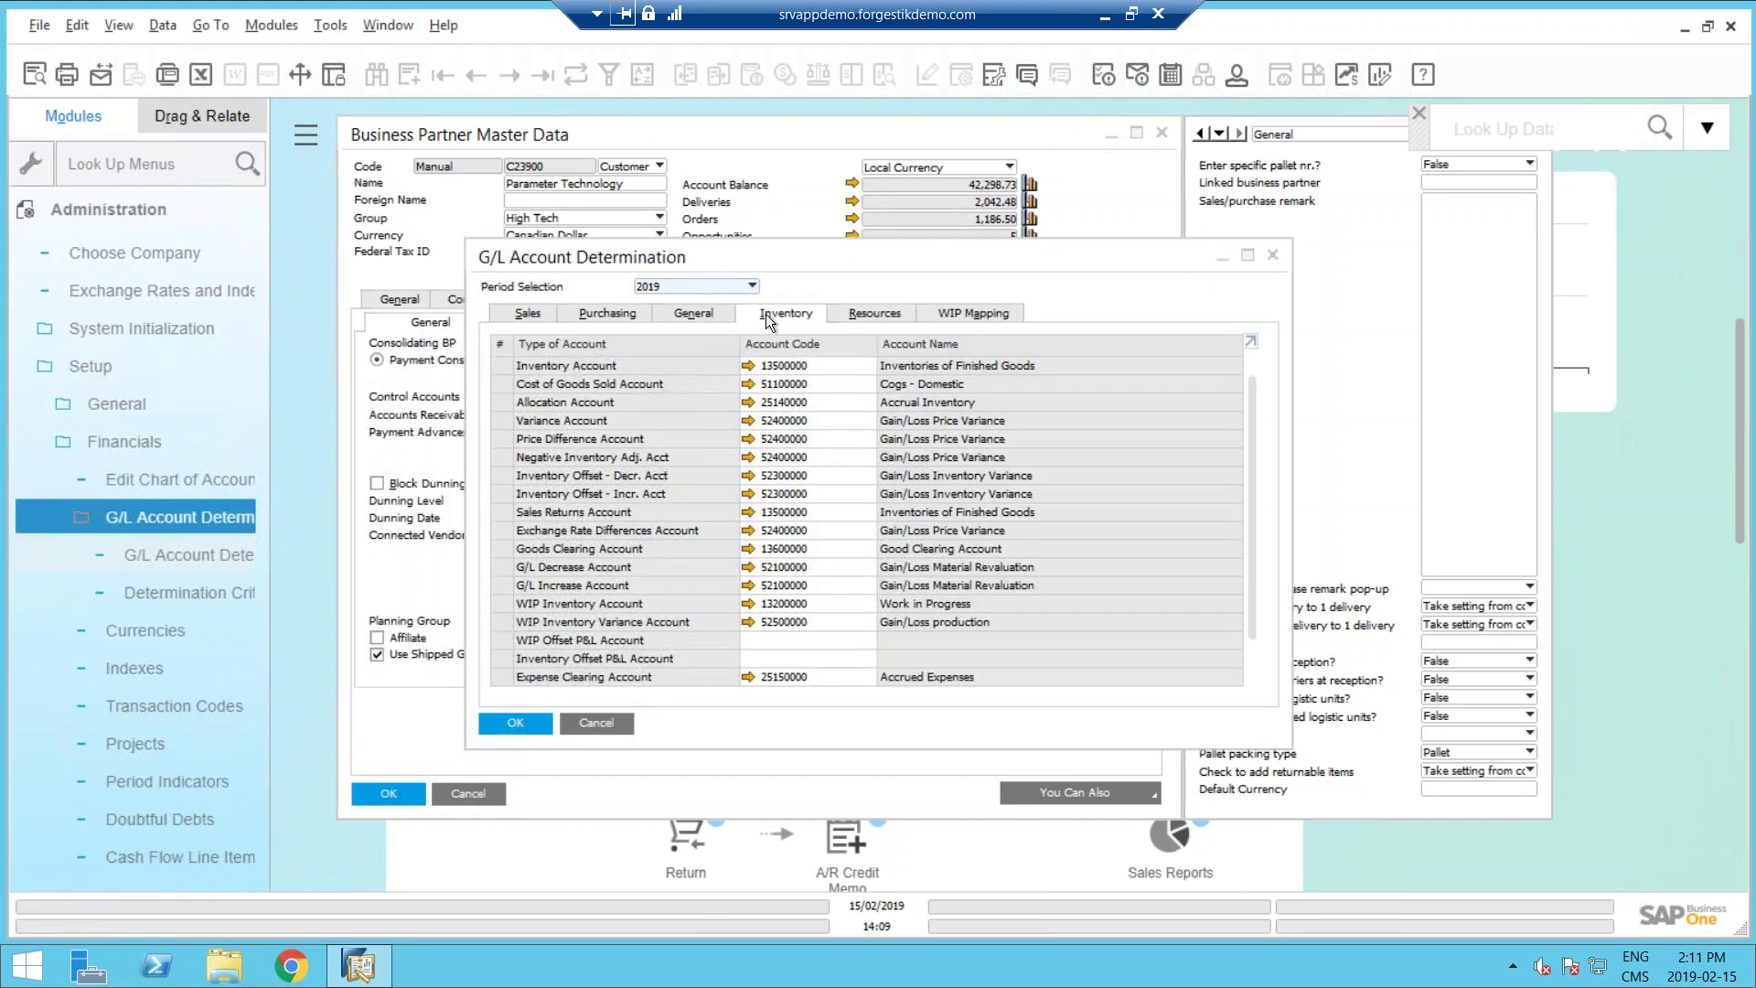
Examine the Shipped Goods Account and Stock In Transit Account rows, and close the account determination and business partner windows.
scroll(734, 639, "down", 1)
left_click(746, 678)
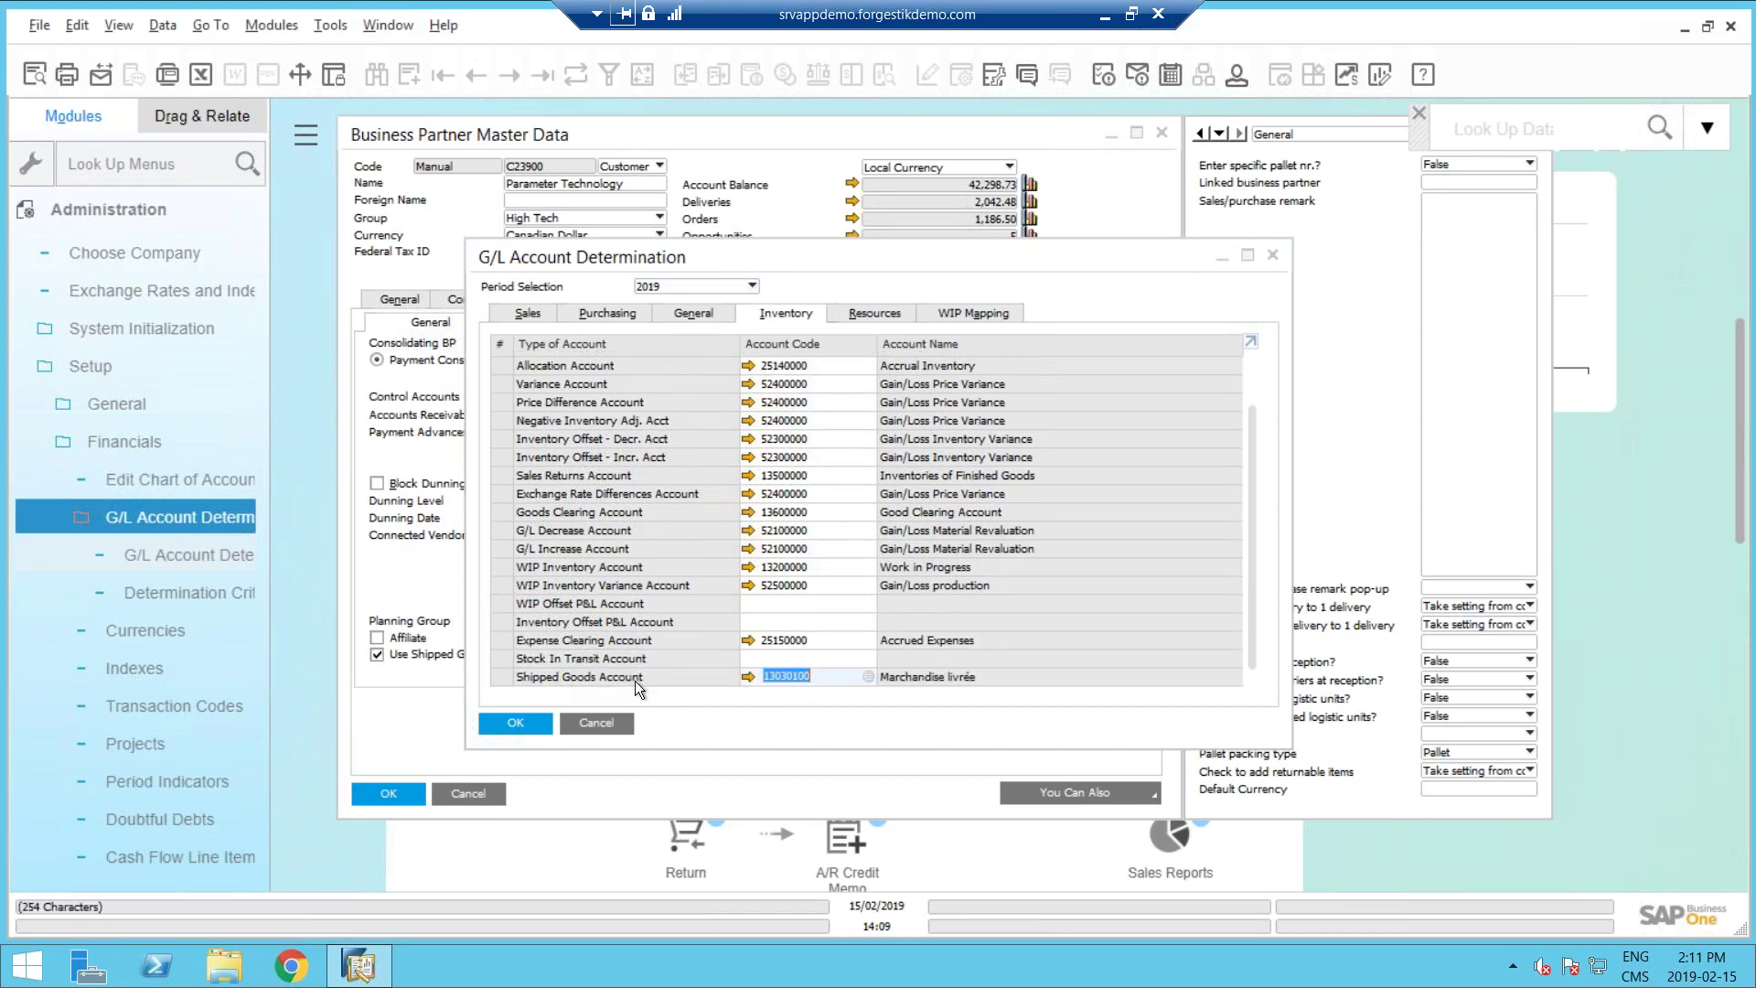
left_click(818, 681)
left_click(733, 682)
mouse_move(784, 678)
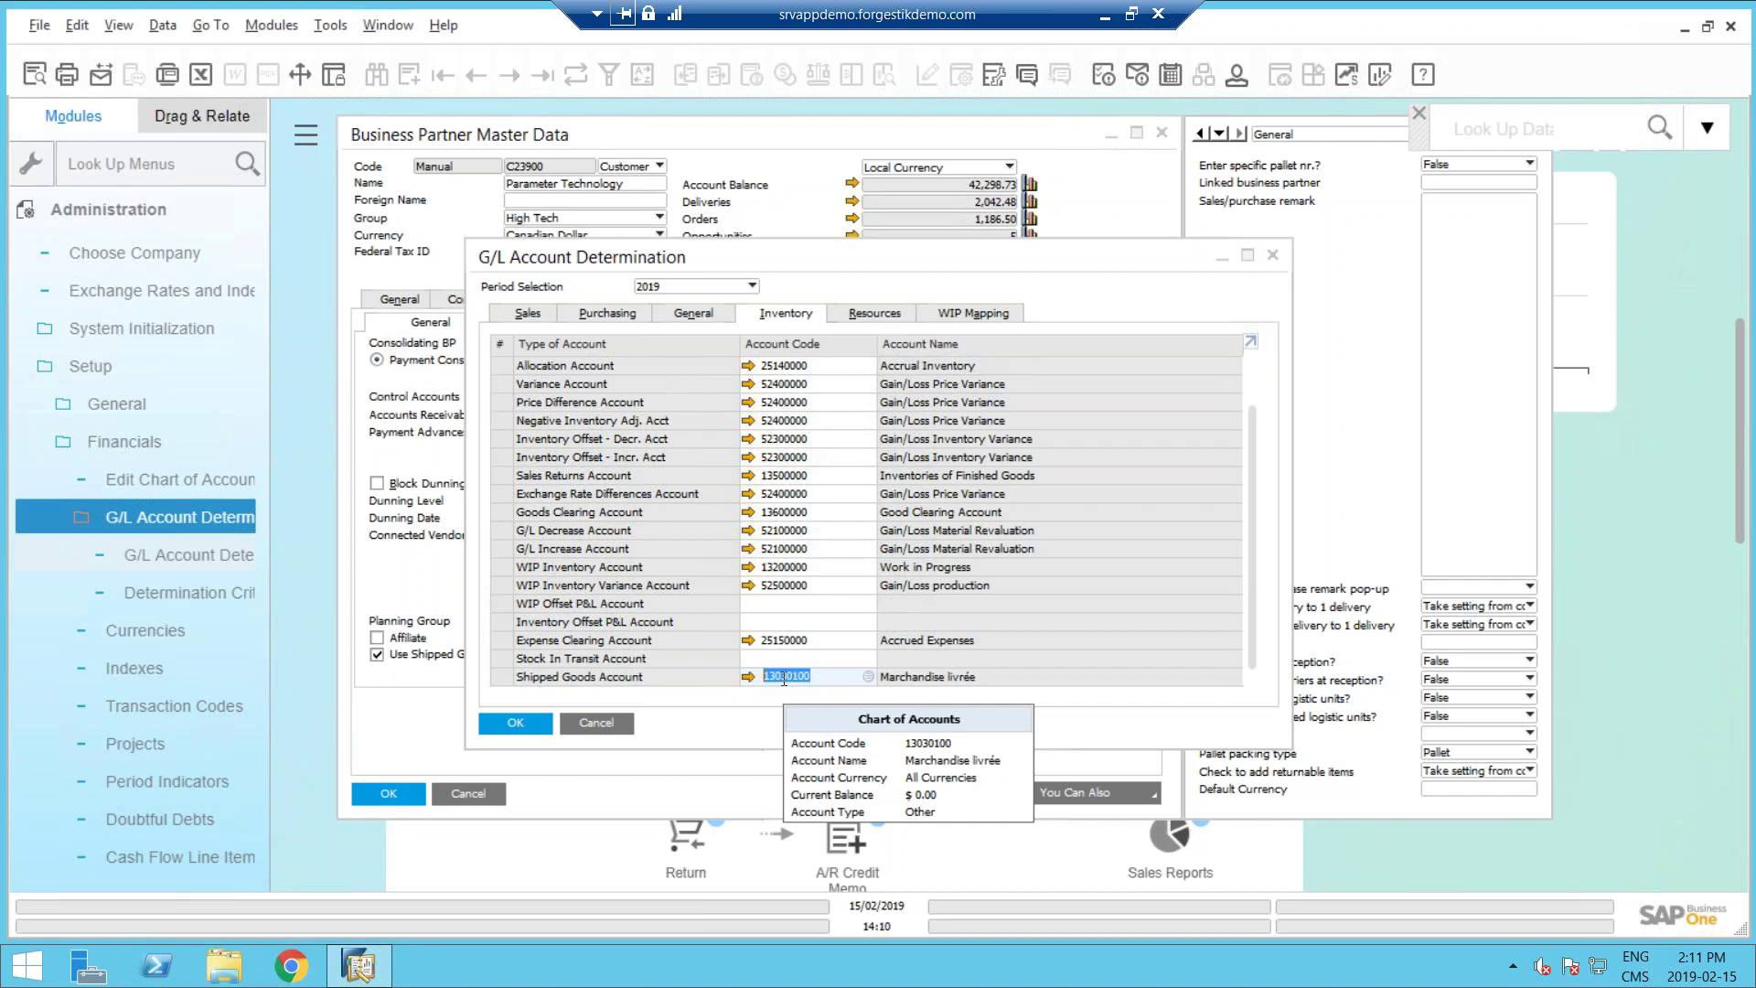
left_click(784, 661)
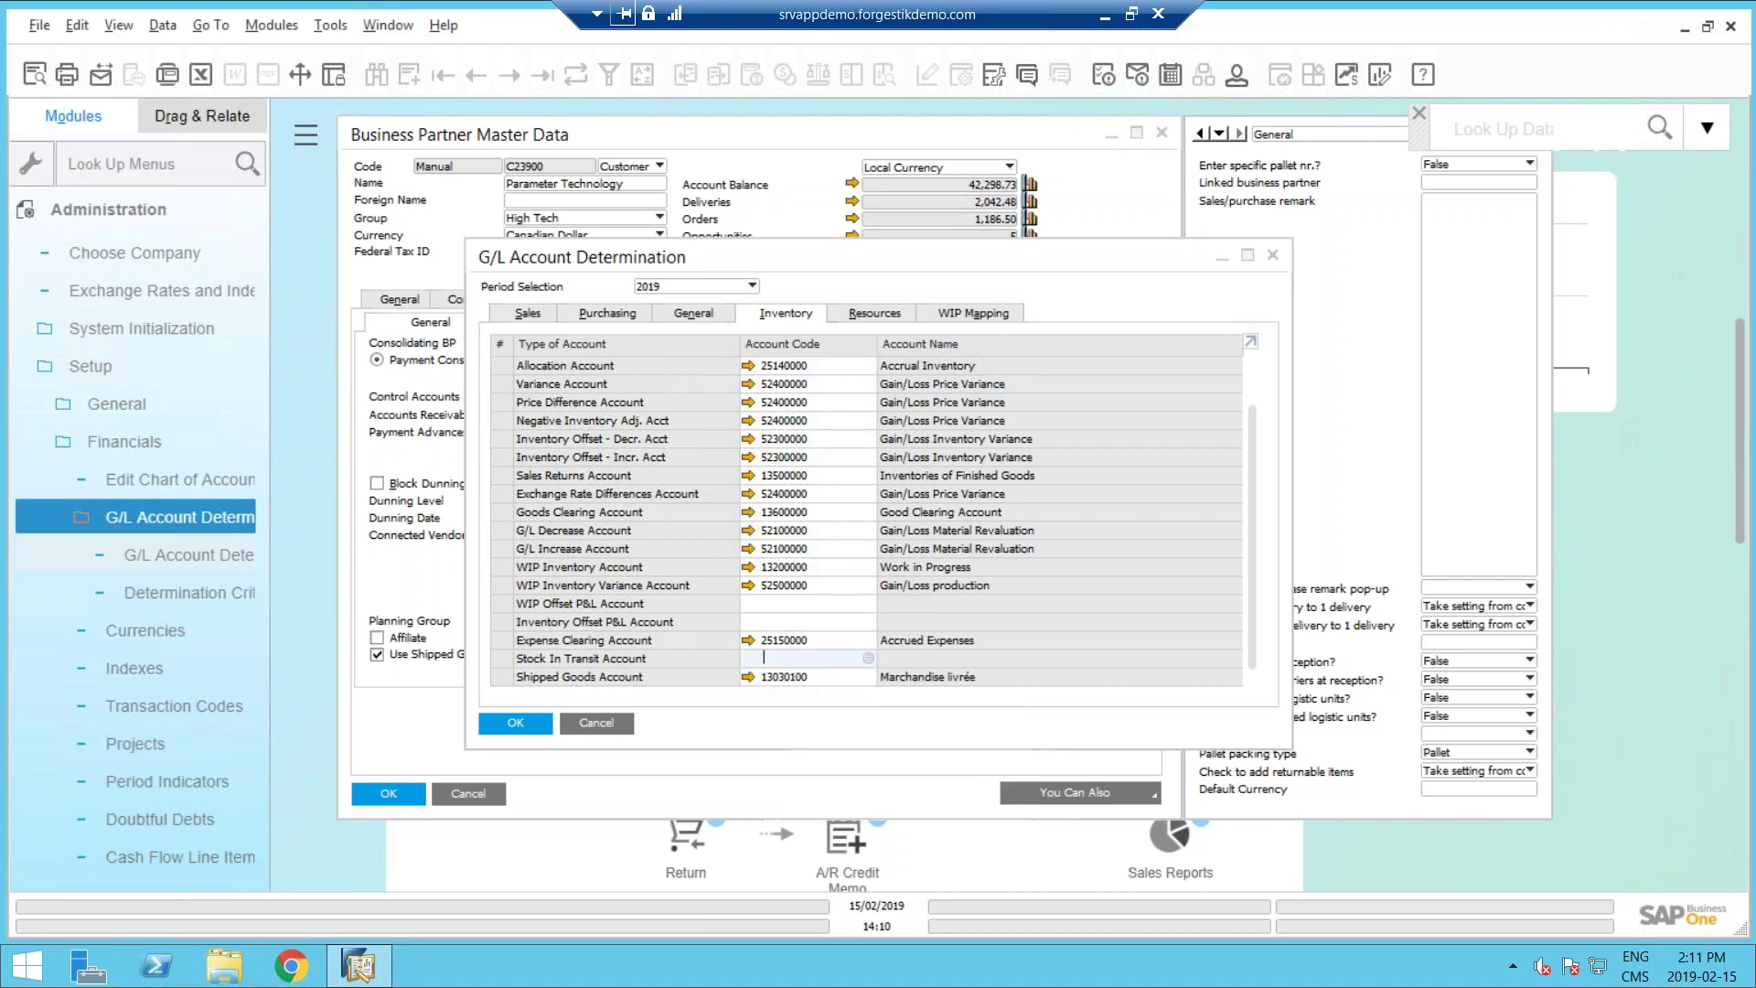
left_click(609, 730)
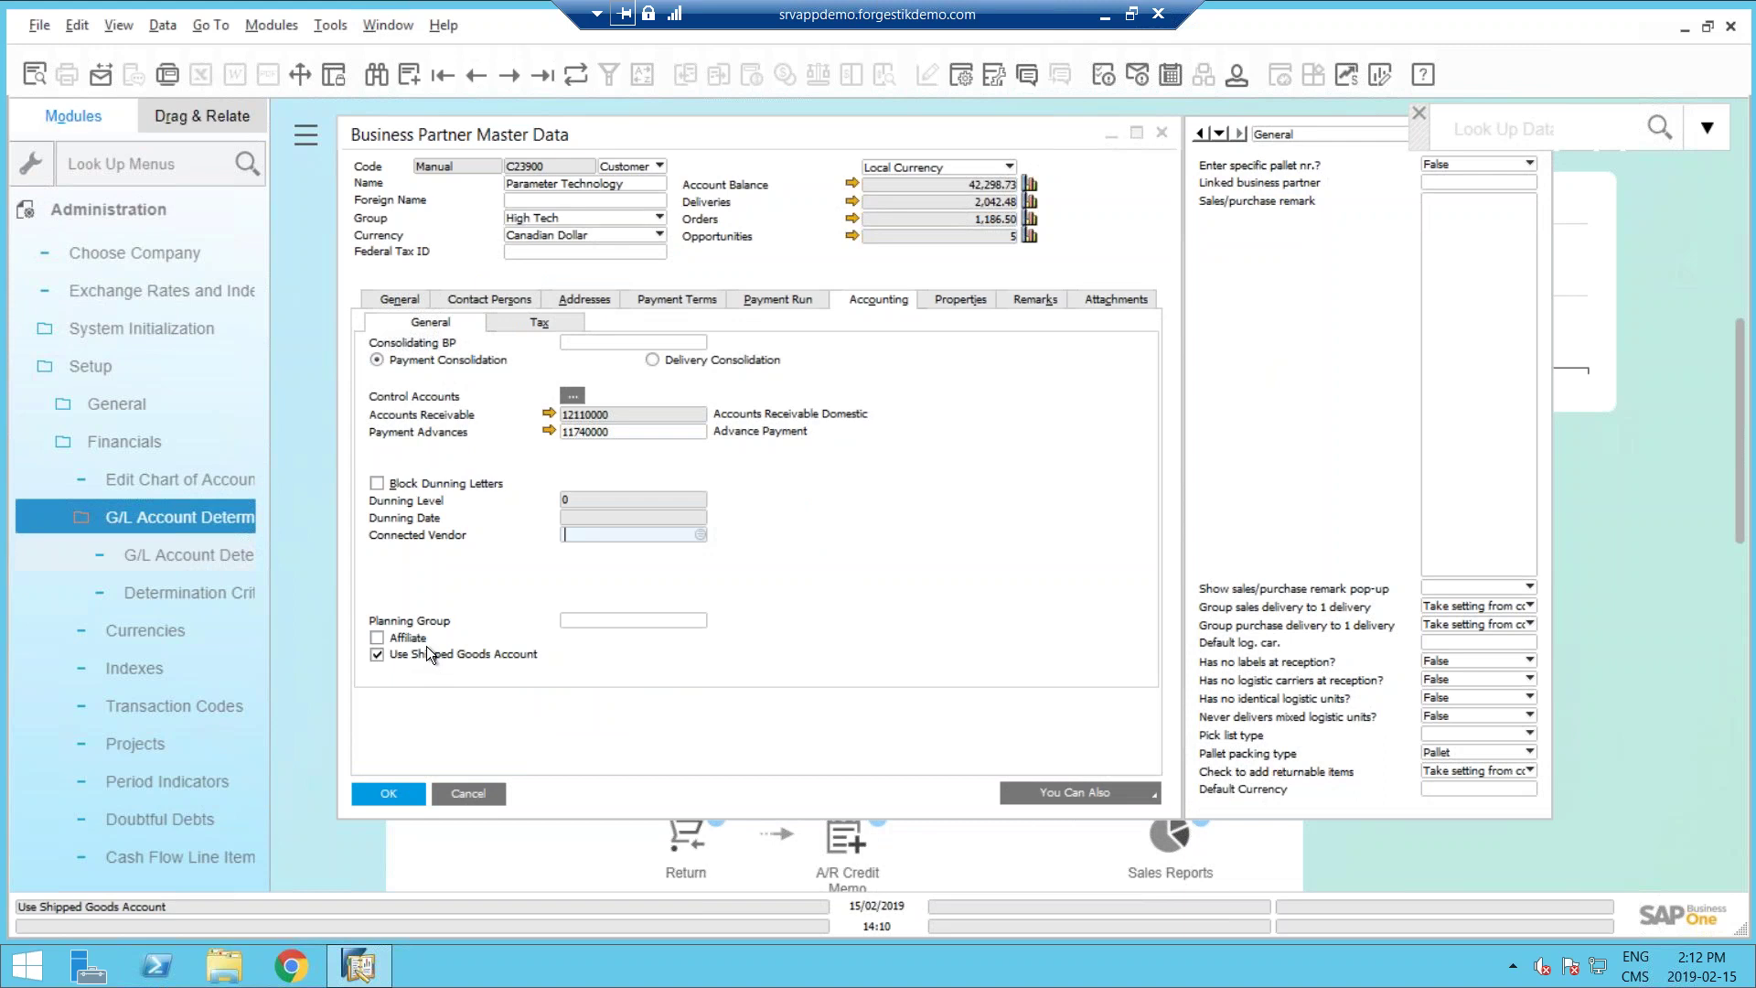
left_click(461, 792)
Open the A/R Invoice form, display the last invoice on record, and position its window within view.
left_click(69, 366)
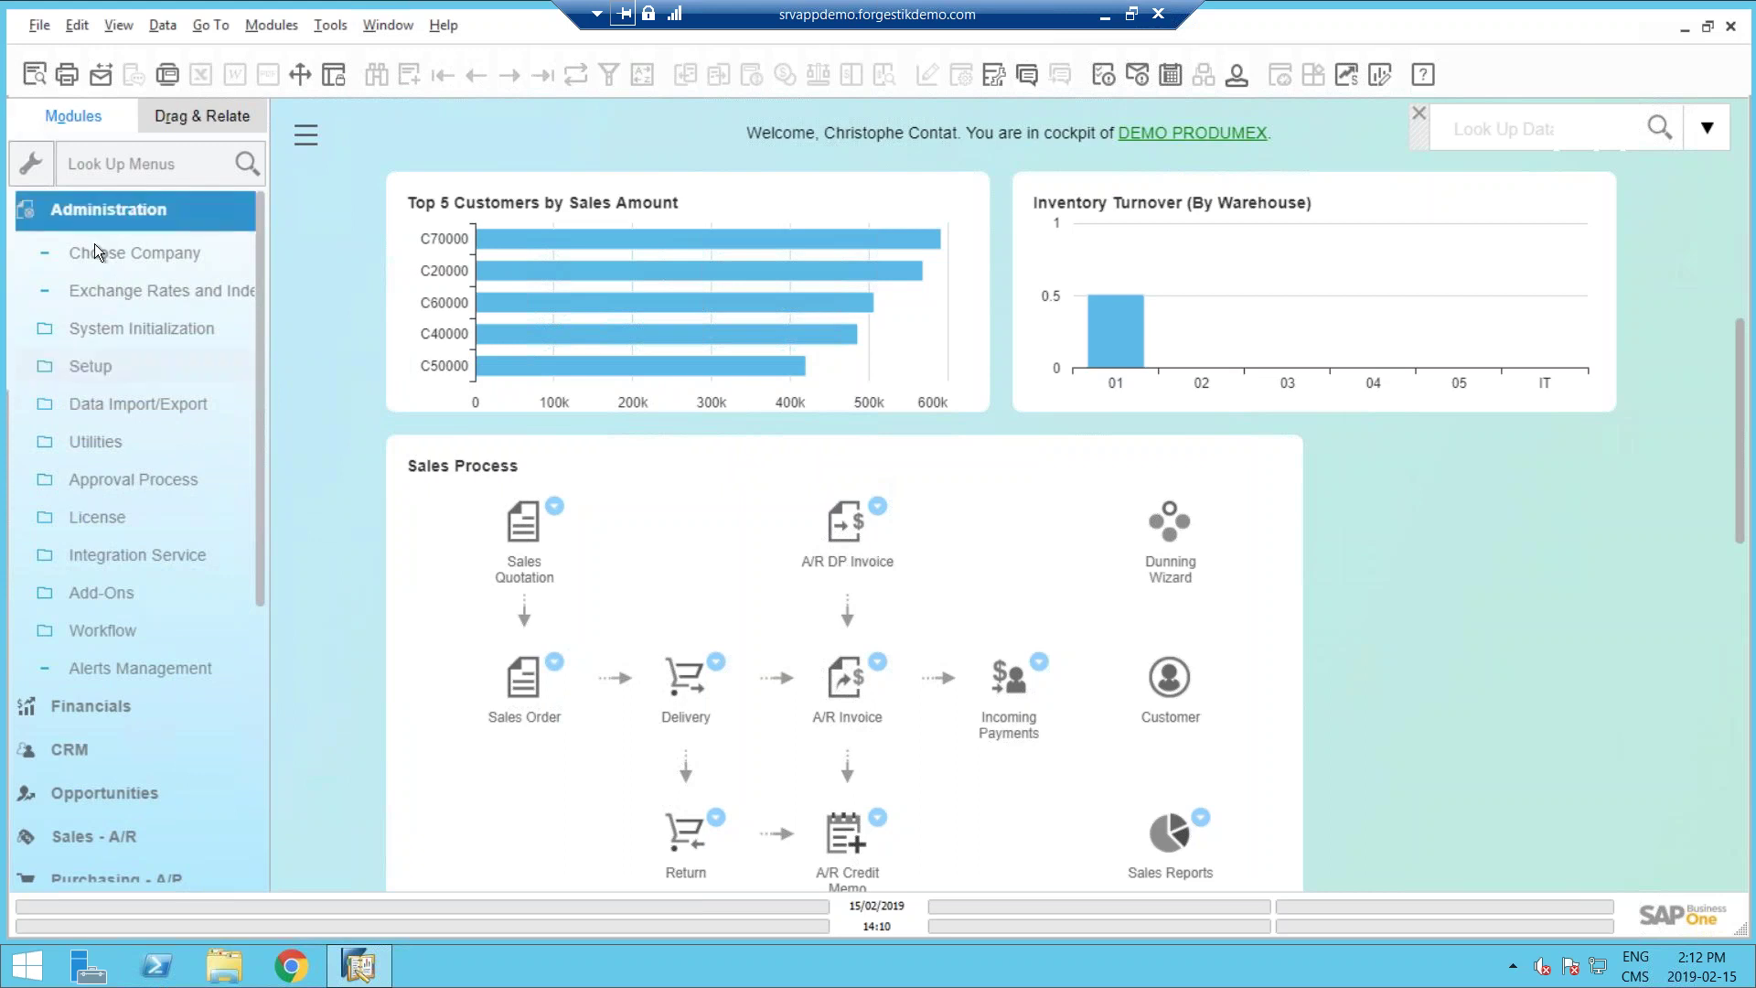
left_click(106, 383)
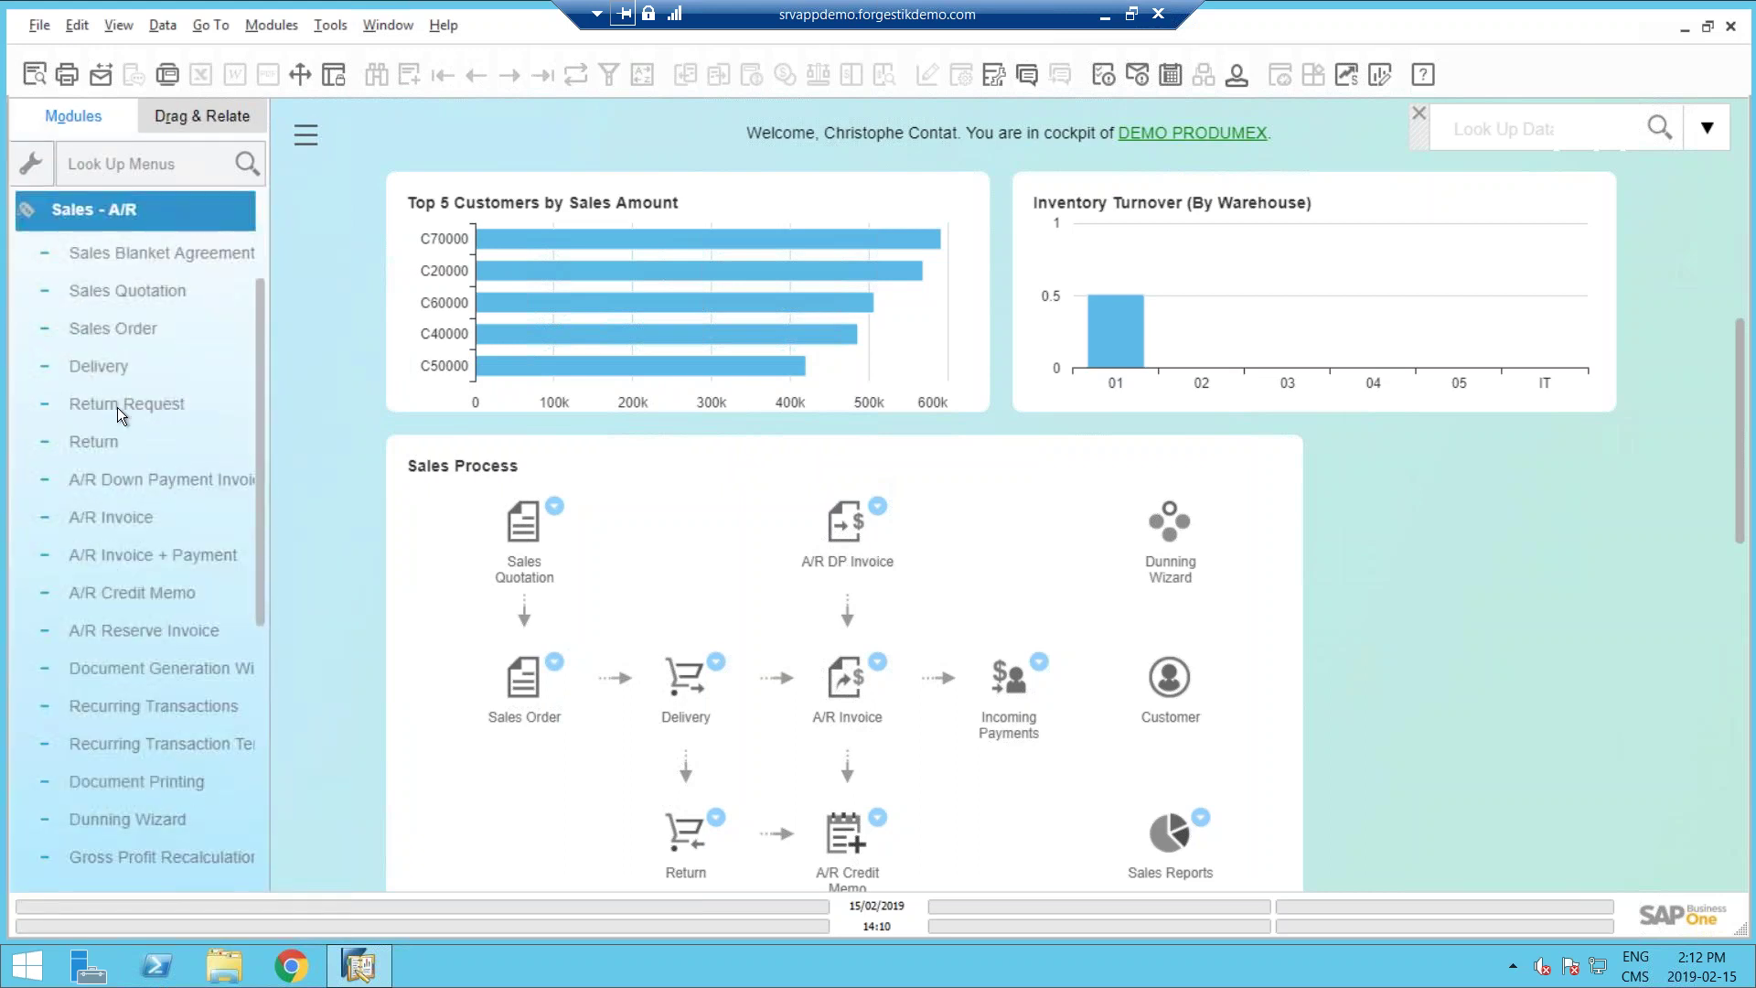
left_click(114, 514)
left_click(466, 80)
left_click_drag(715, 137, 640, 134)
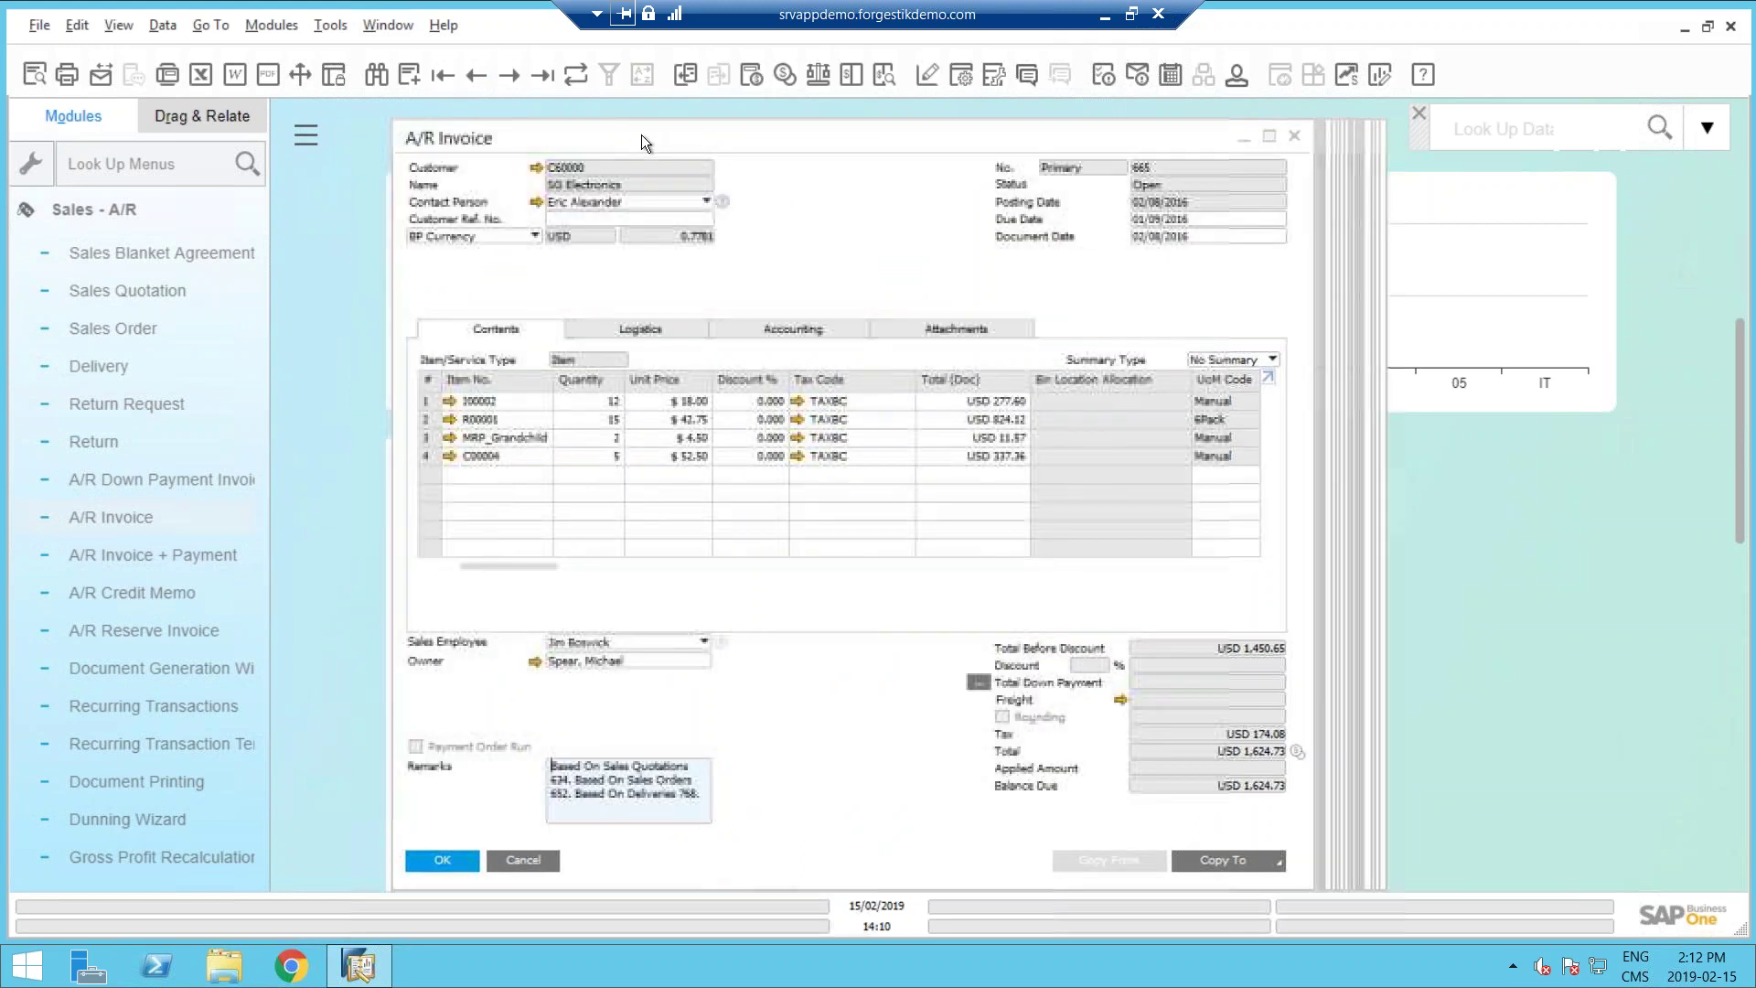
left_click_drag(394, 124, 298, 111)
left_click_drag(908, 129, 1040, 129)
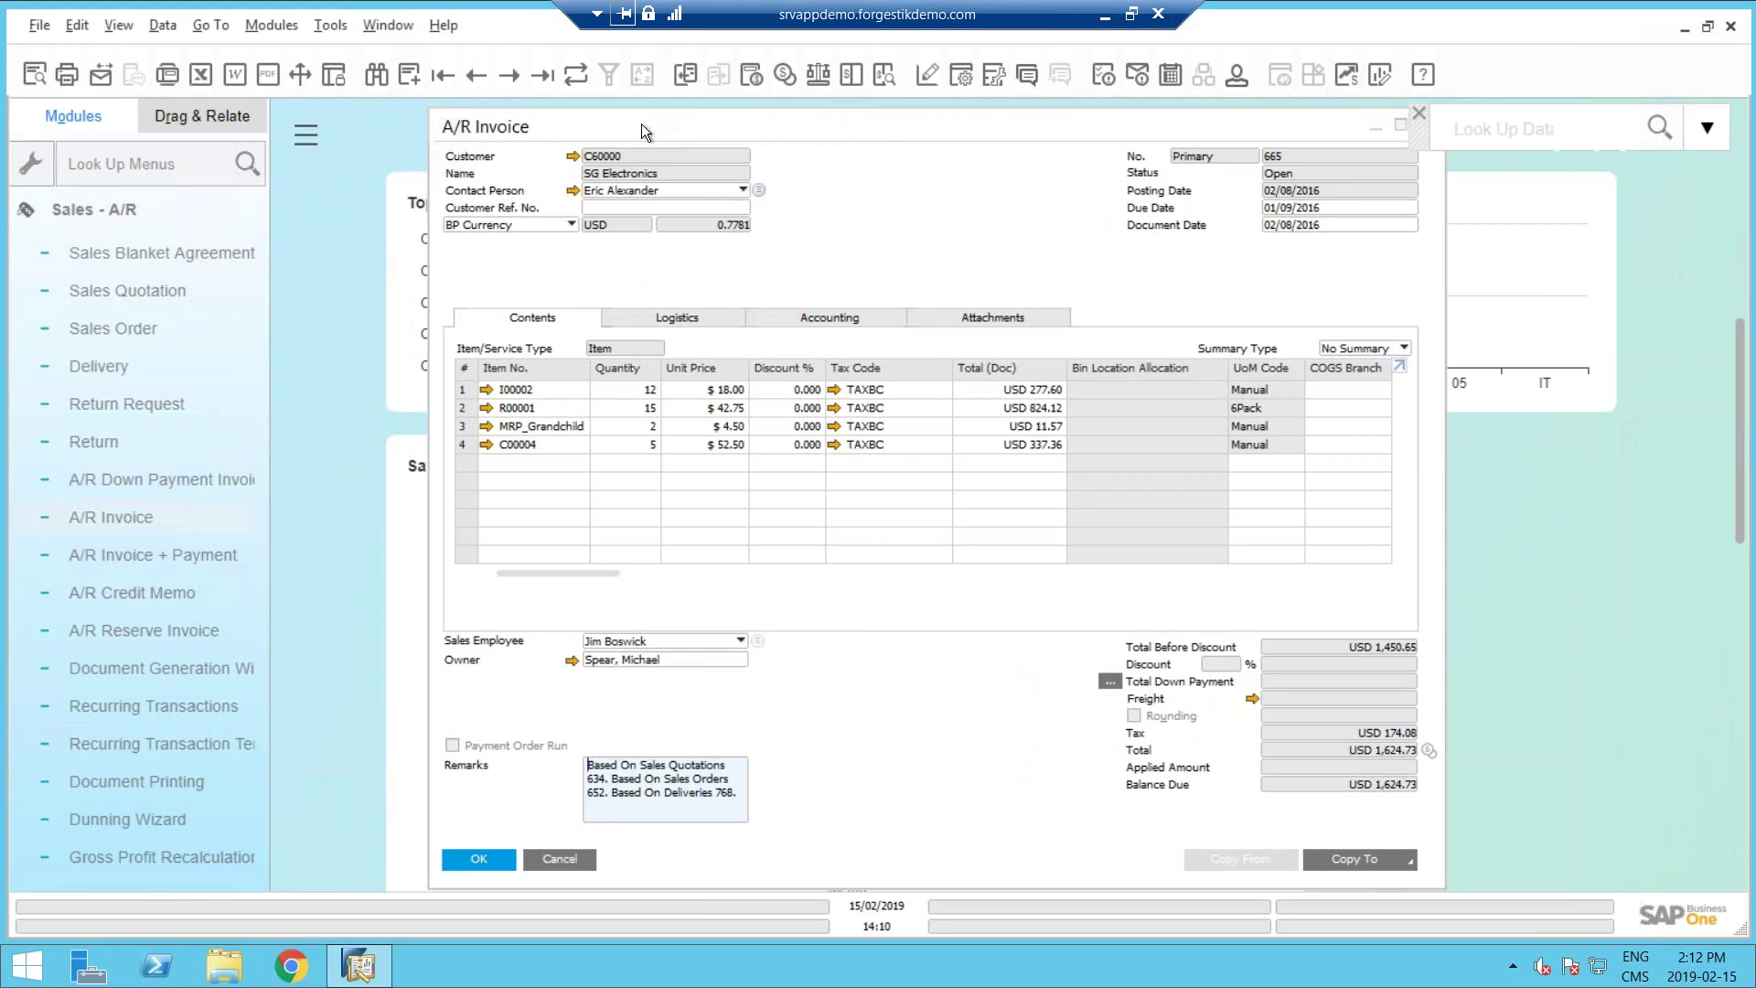
left_click_drag(697, 130, 639, 125)
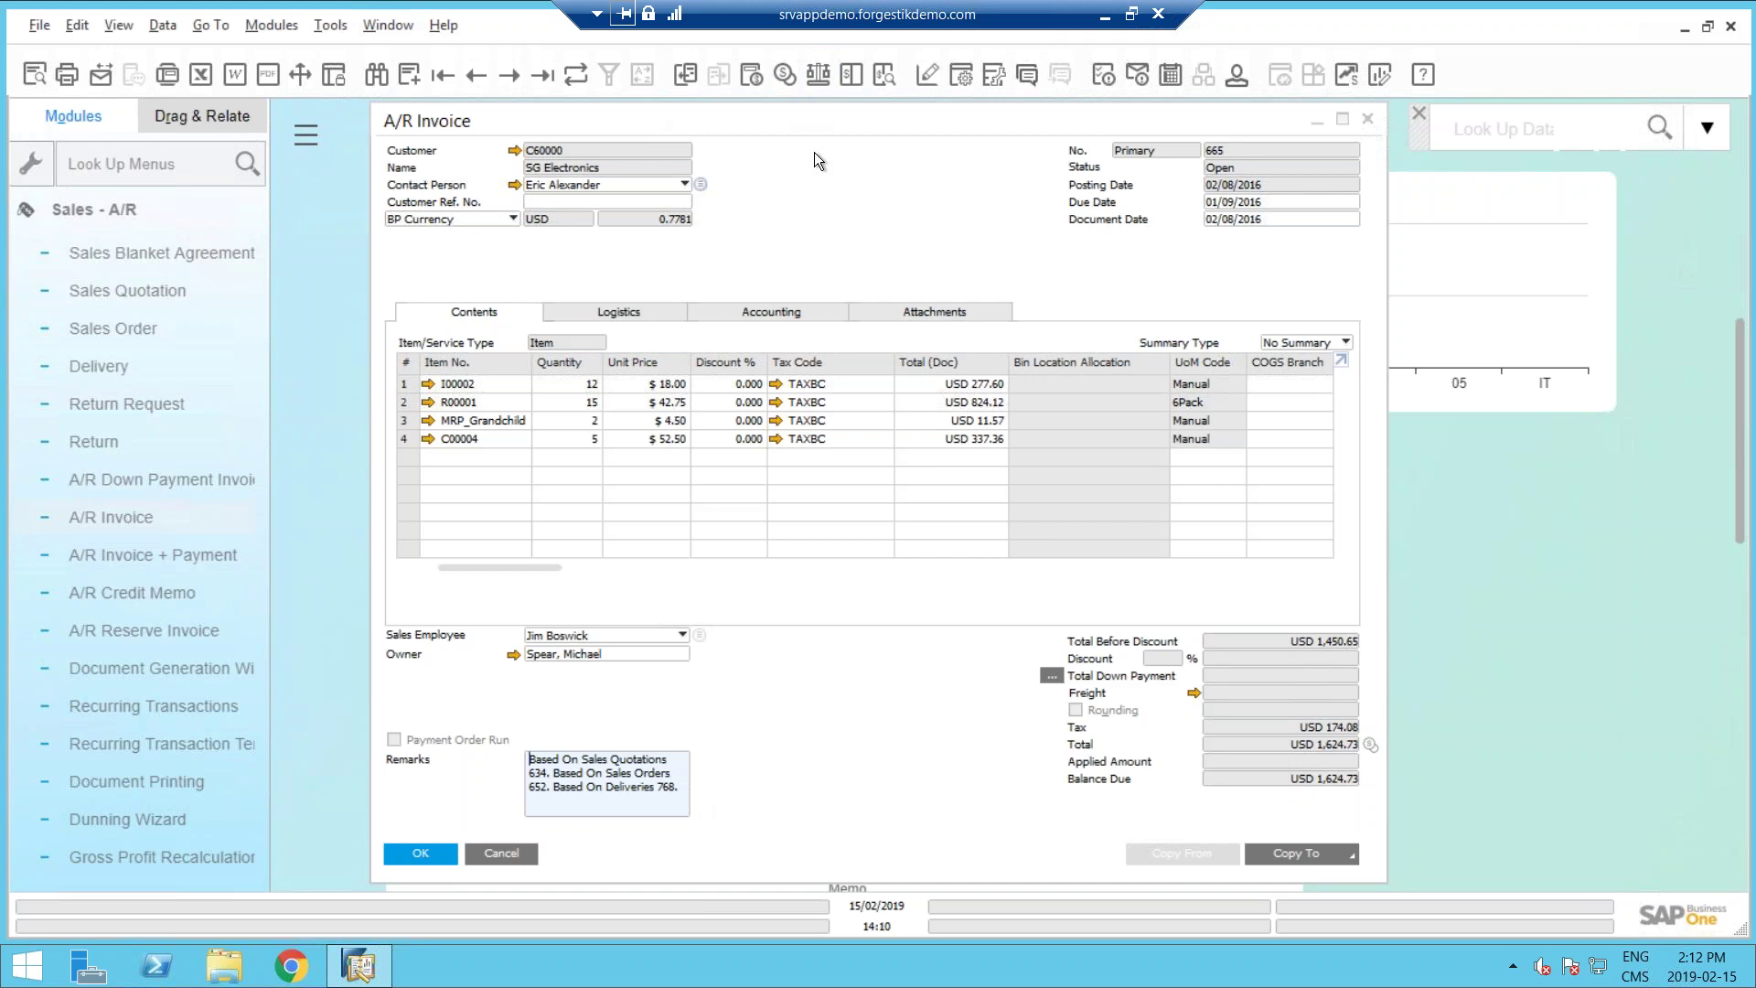
Open an incoming payment directly from the A/R invoice, review its bank transfer and check payment means, and cancel the payment and invoice windows.
key("ctrl+y")
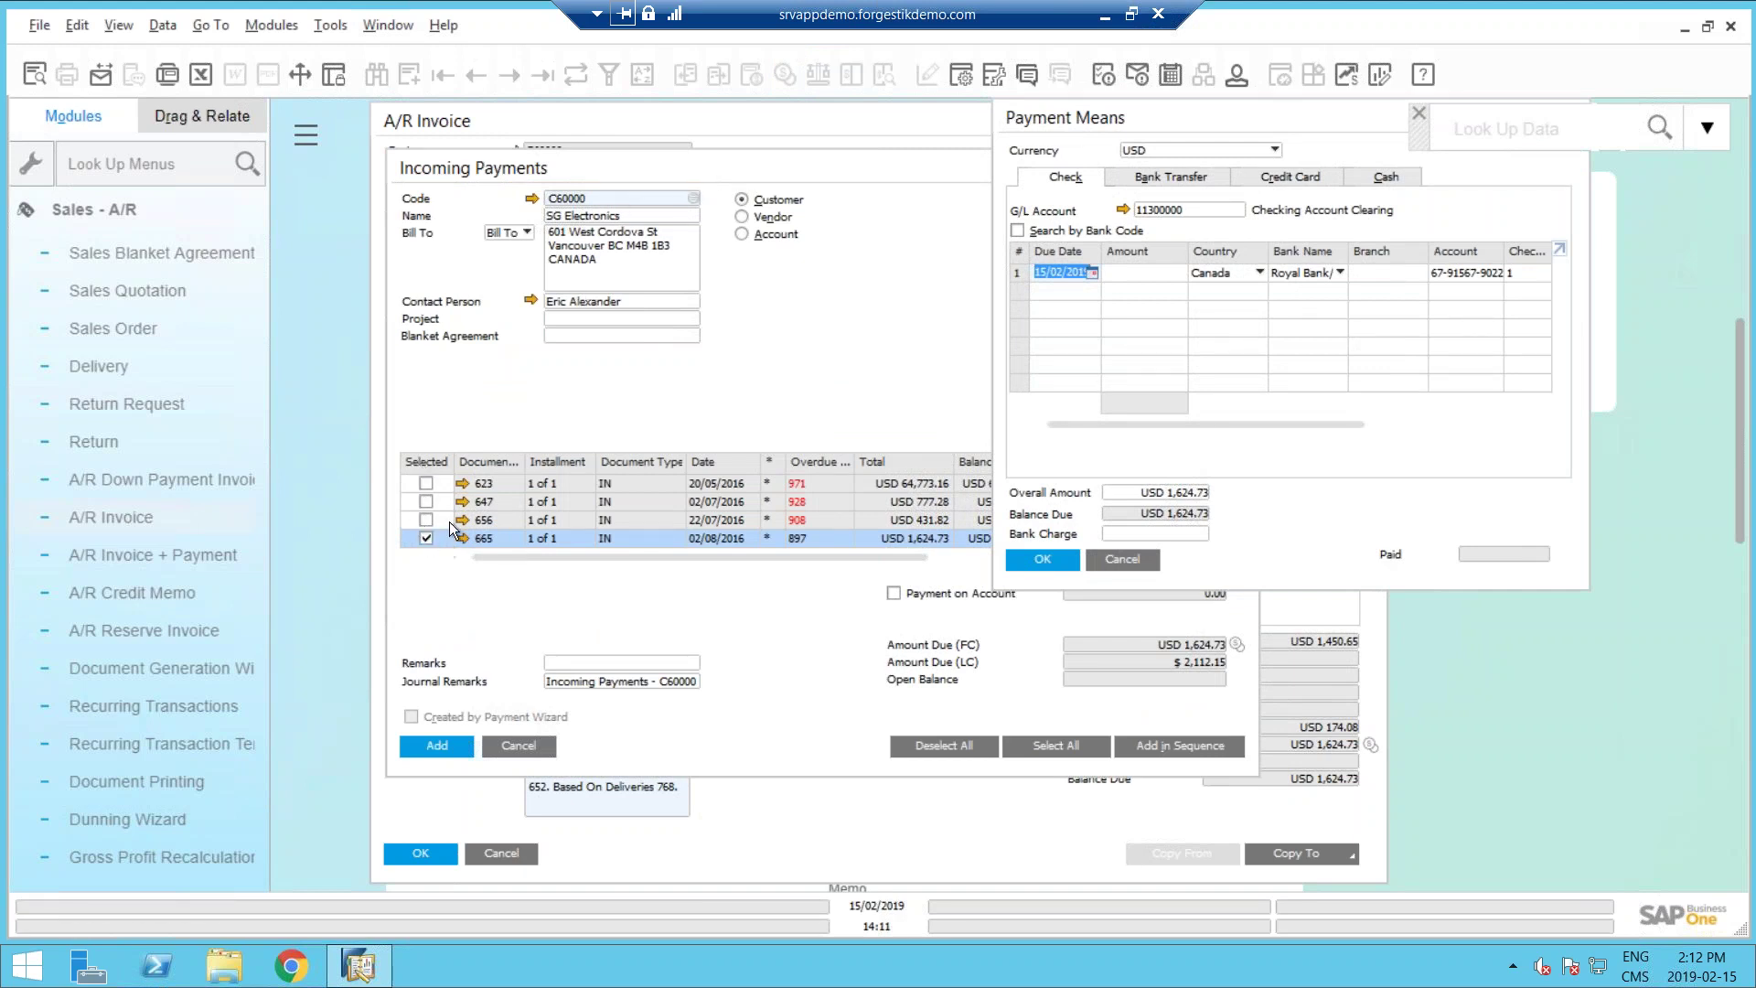
left_click_drag(1221, 121, 955, 227)
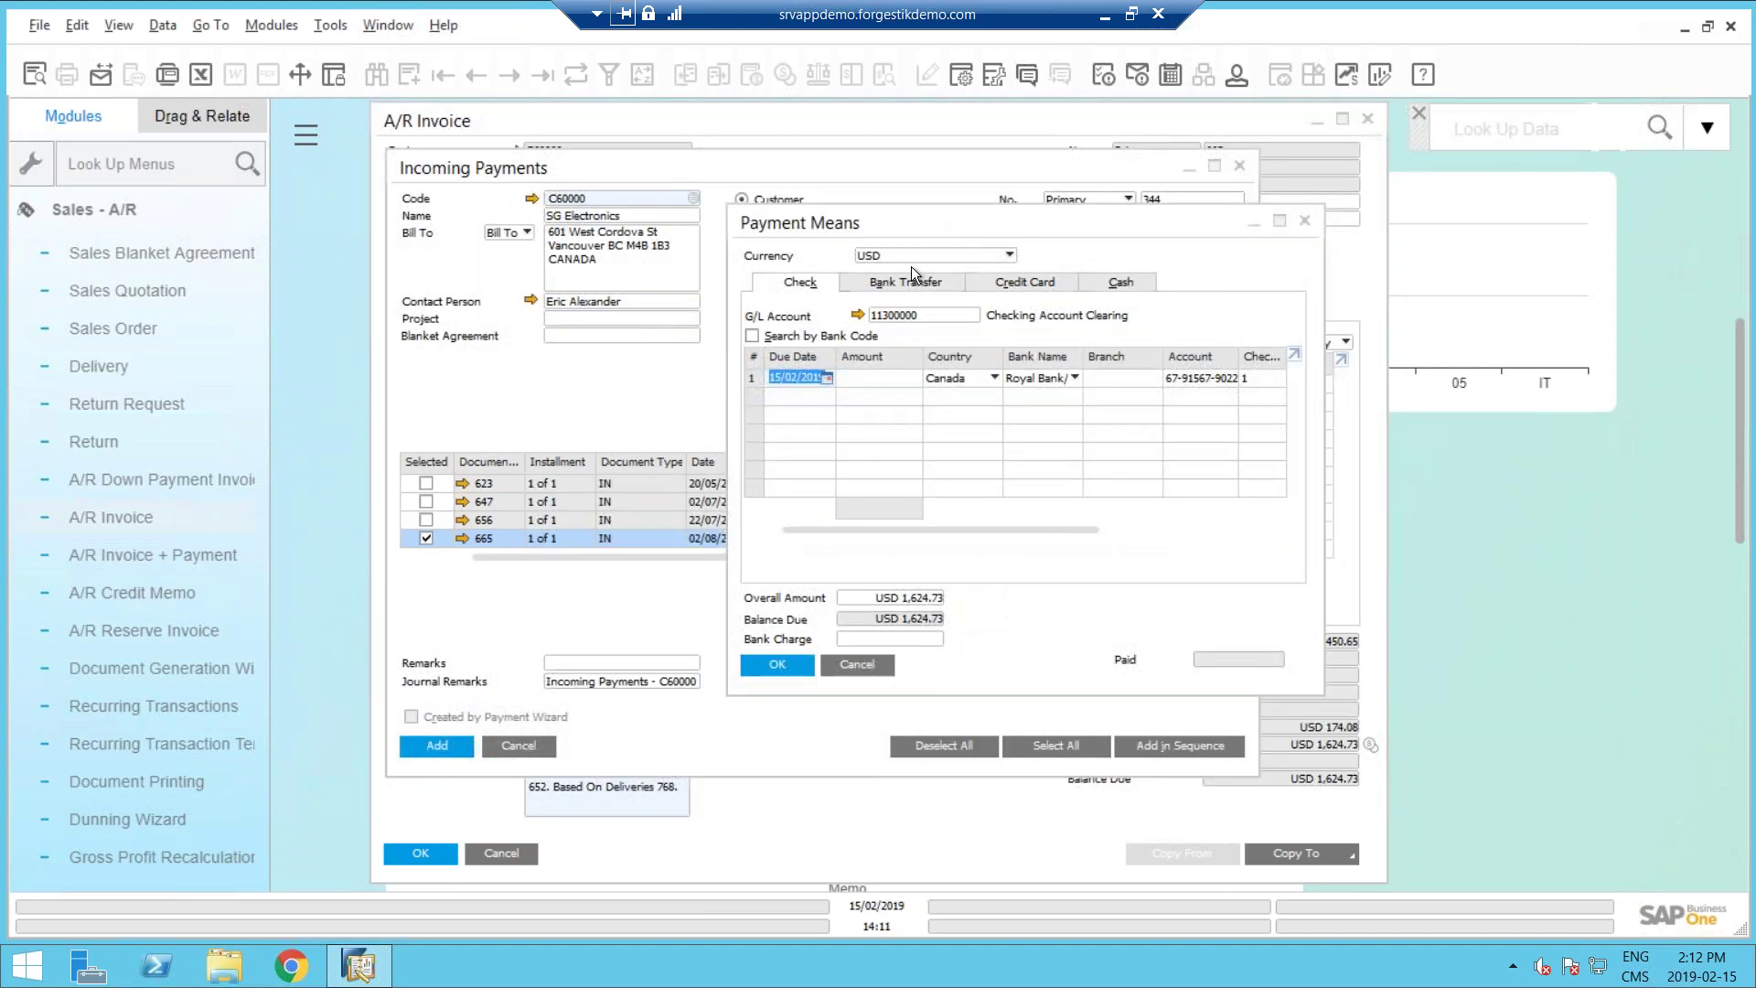
left_click(886, 277)
left_click(811, 286)
left_click(871, 666)
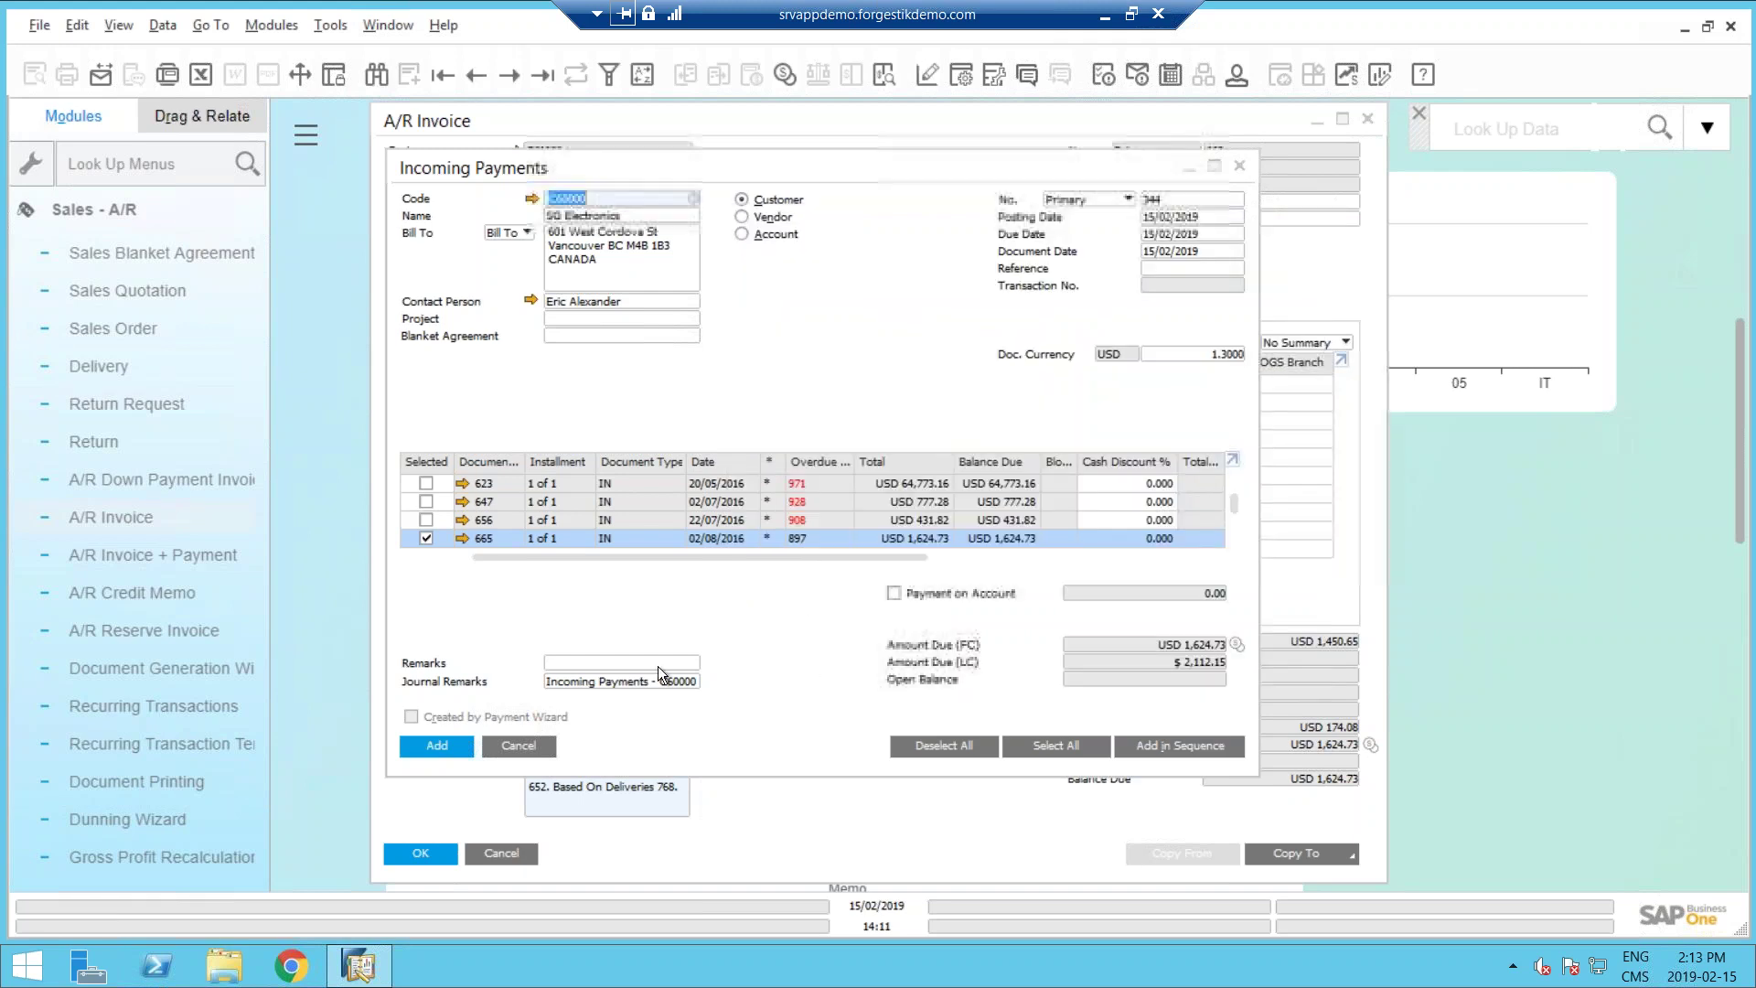
left_click(531, 744)
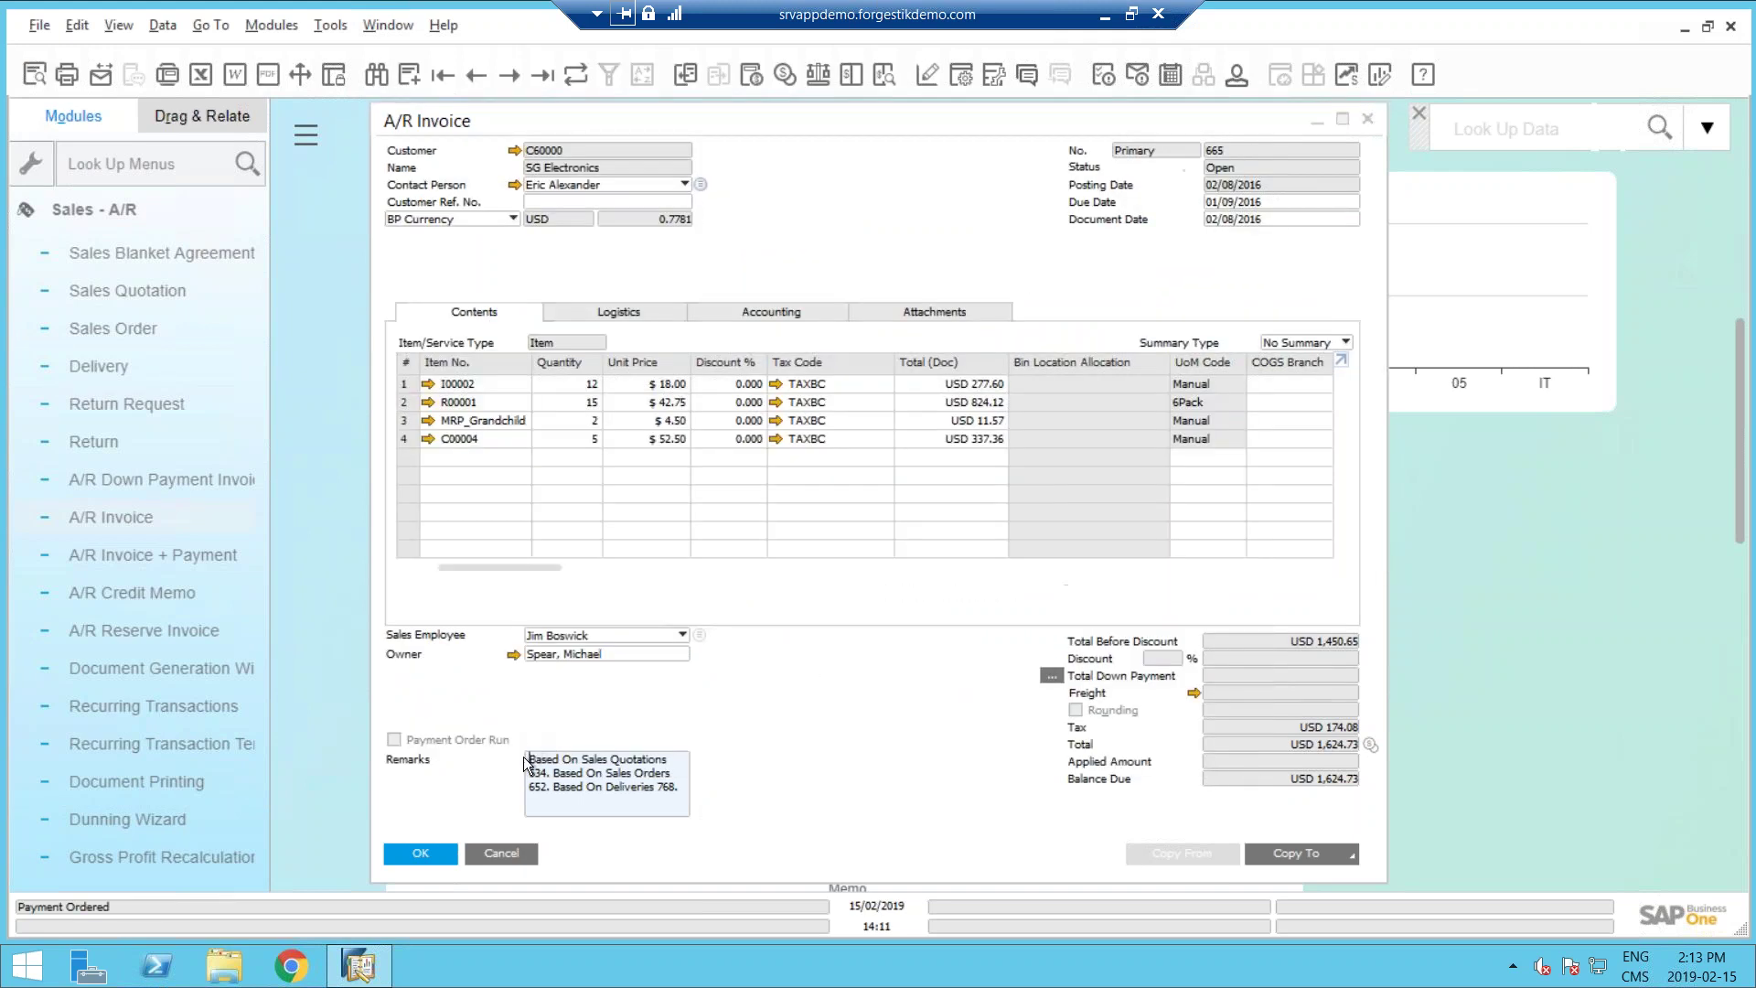
left_click(509, 852)
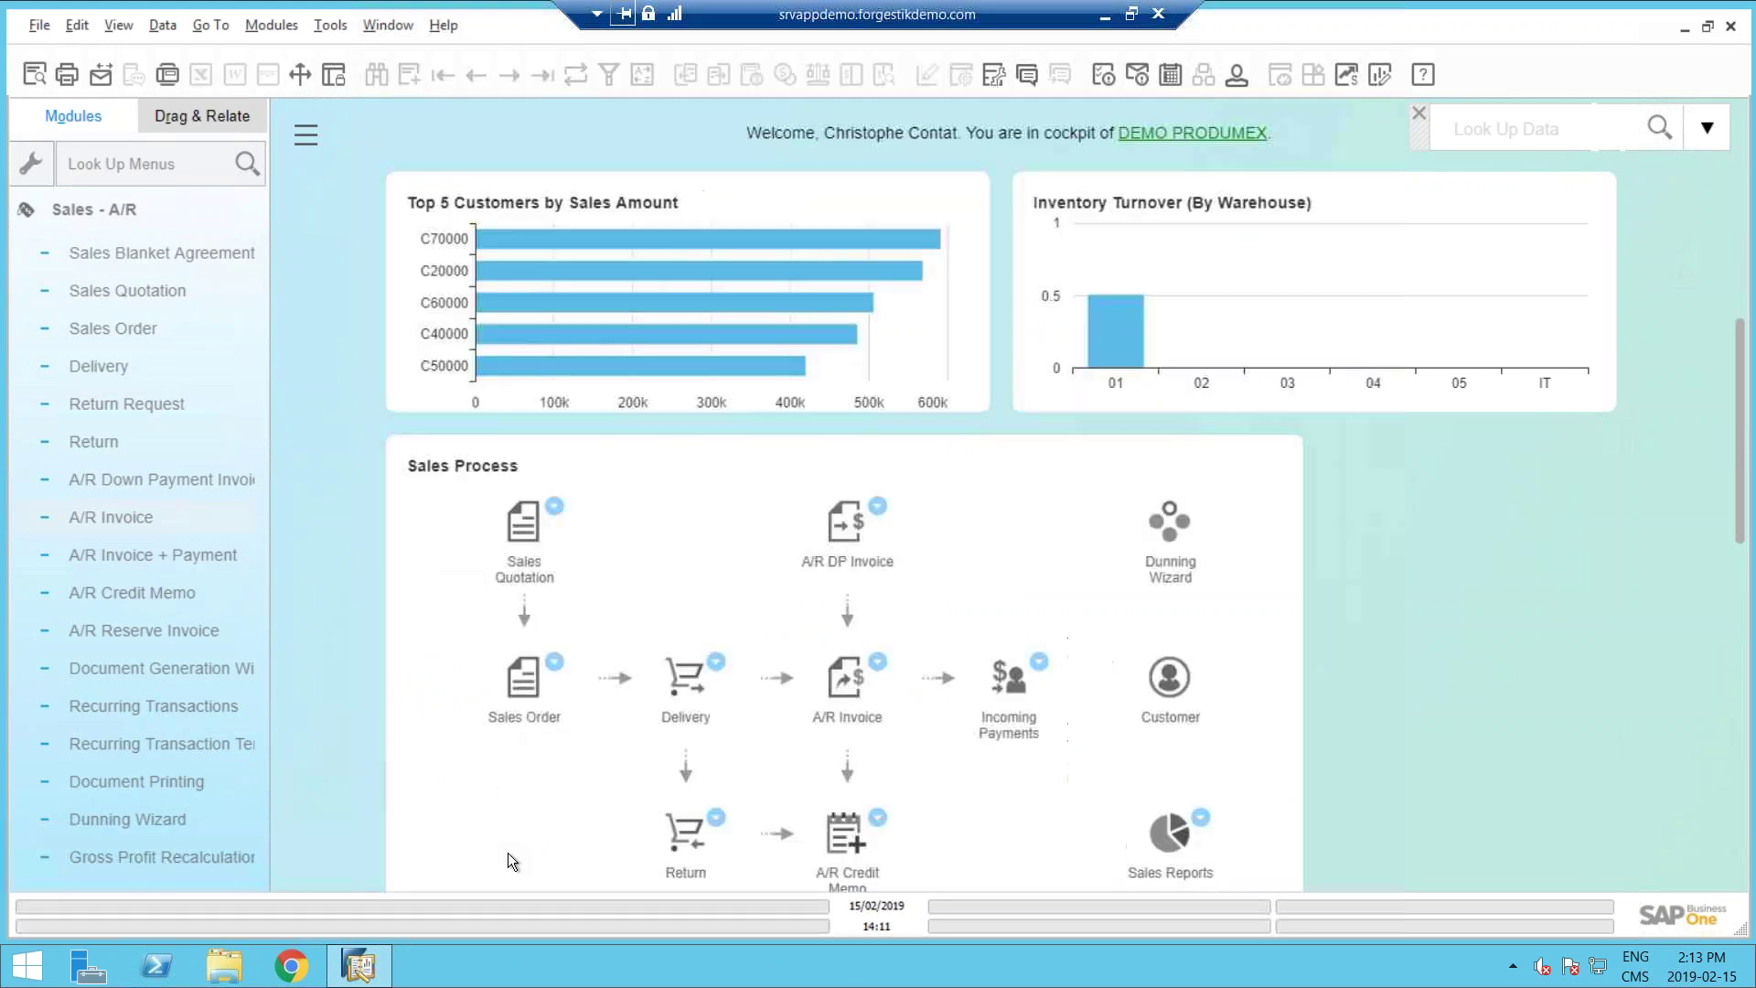
Reopen the Business Partner Master Data on the first record, Maxi-Teq, and examine its connected vendor in the accounting data.
left_click(132, 216)
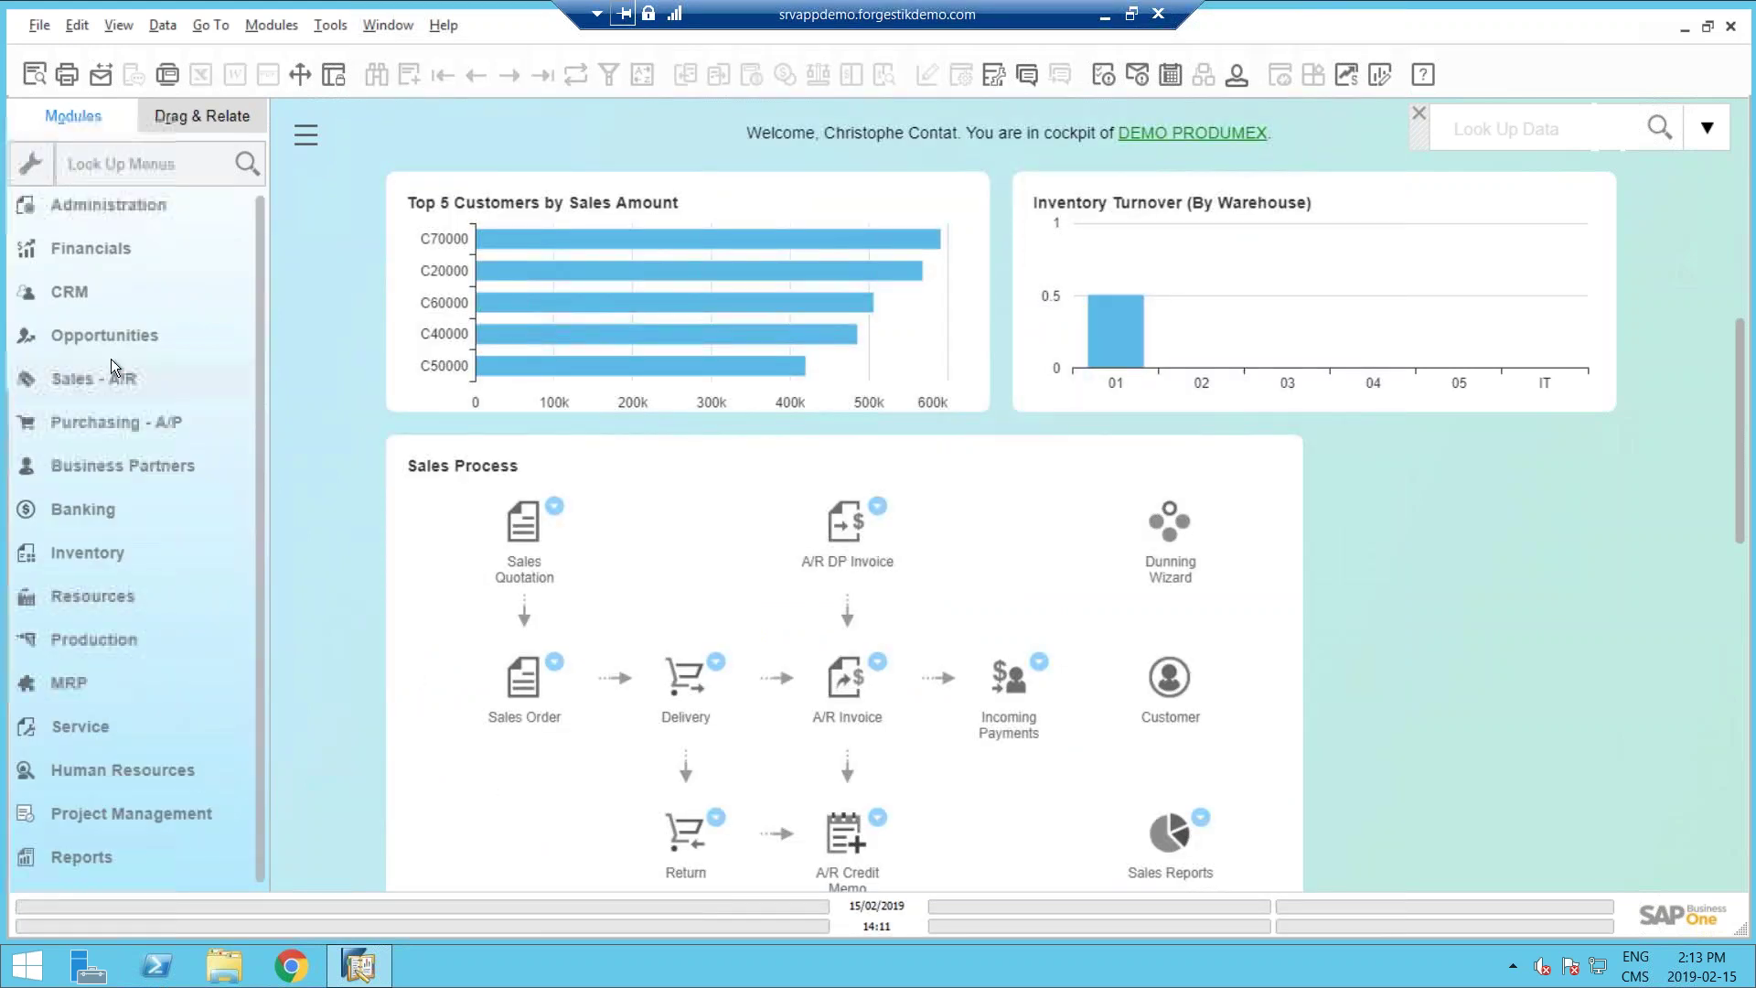
left_click(108, 468)
left_click(103, 280)
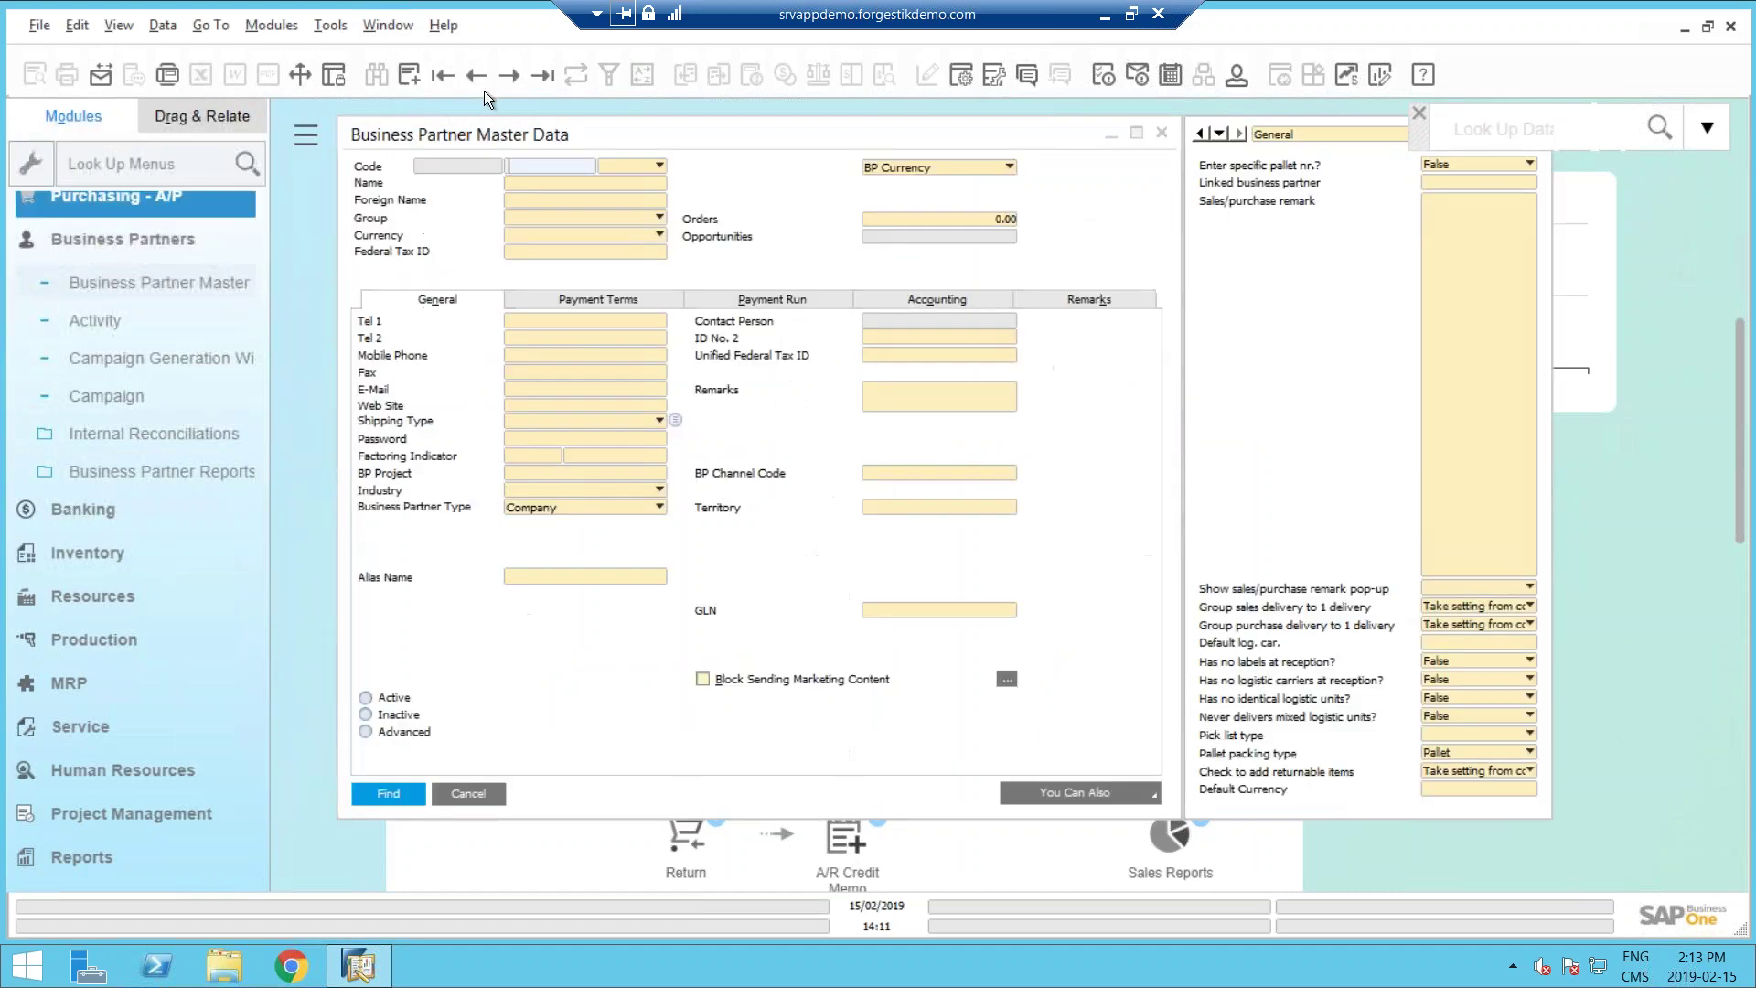
left_click(436, 75)
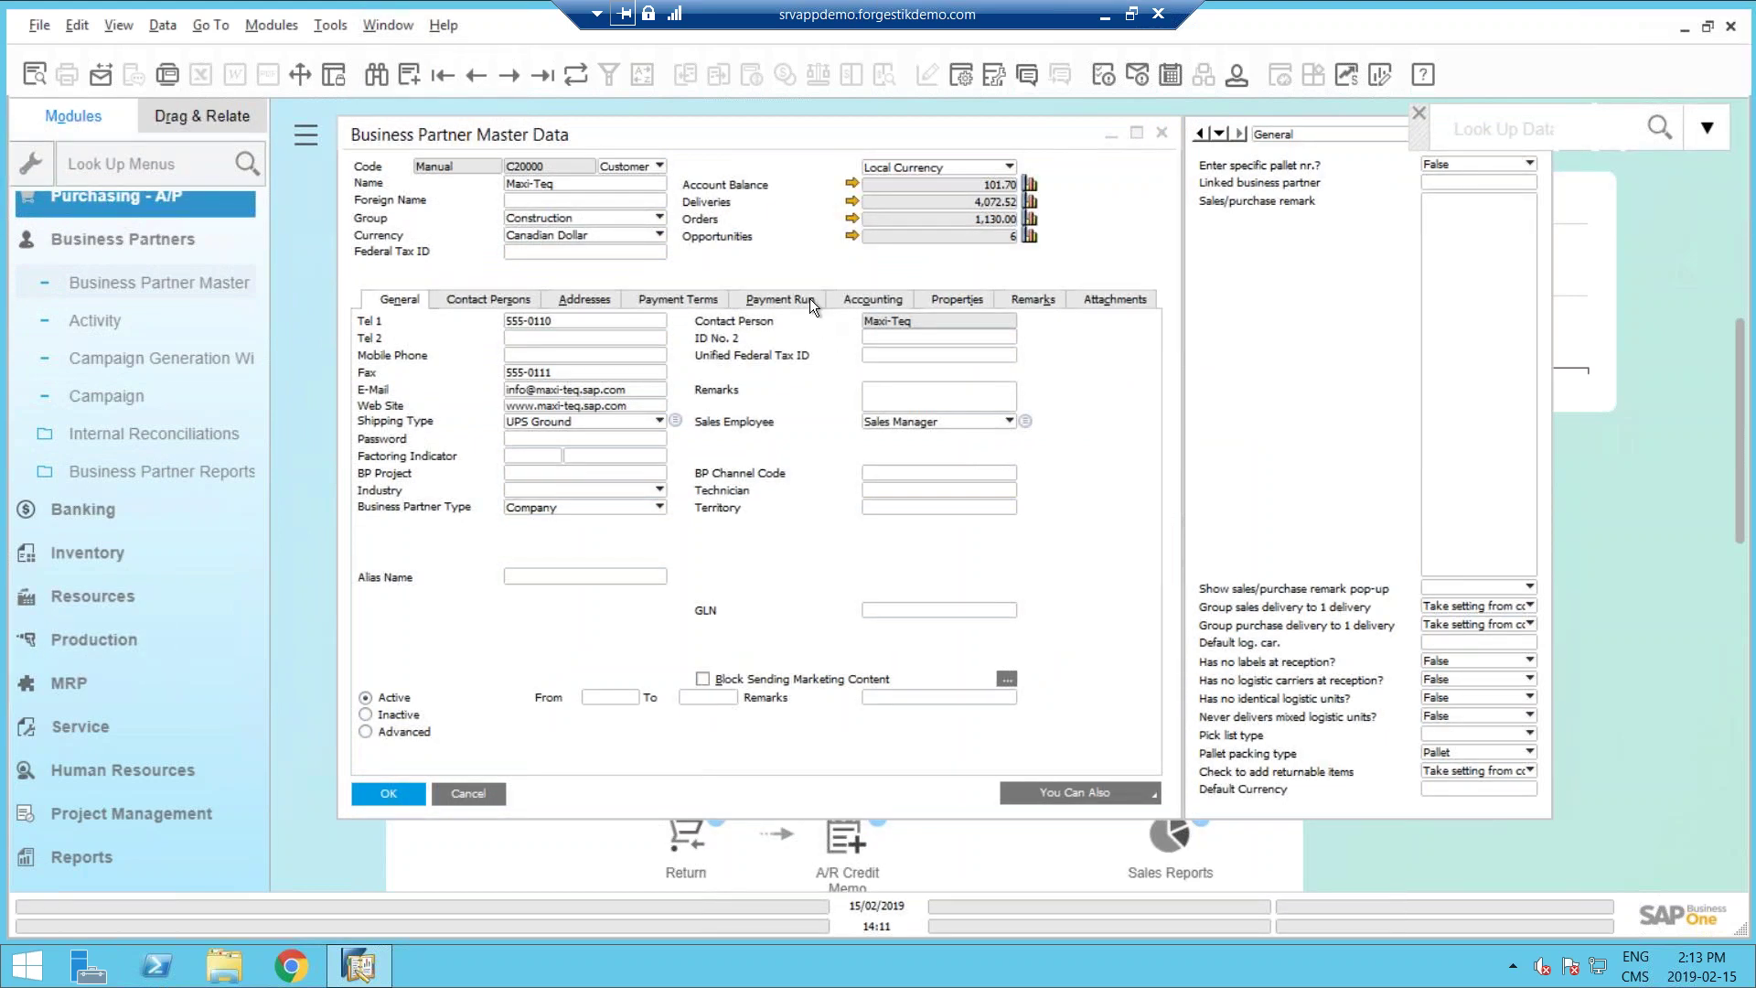
left_click(847, 299)
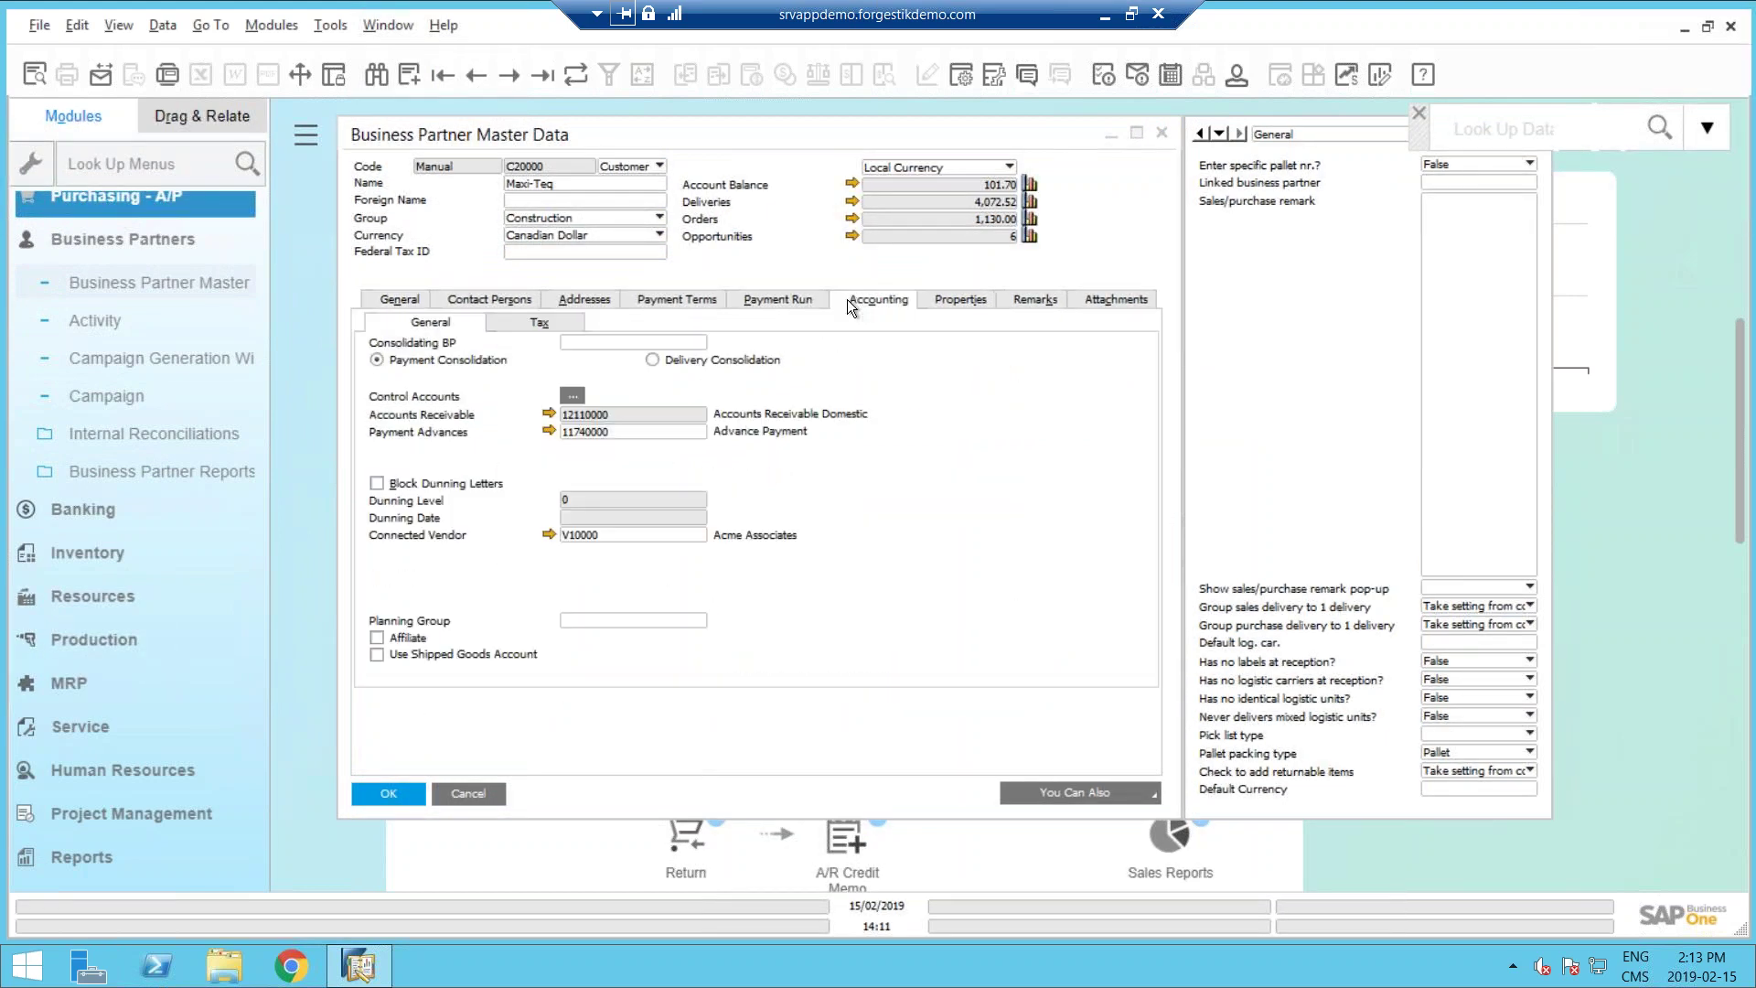
double_click(579, 187)
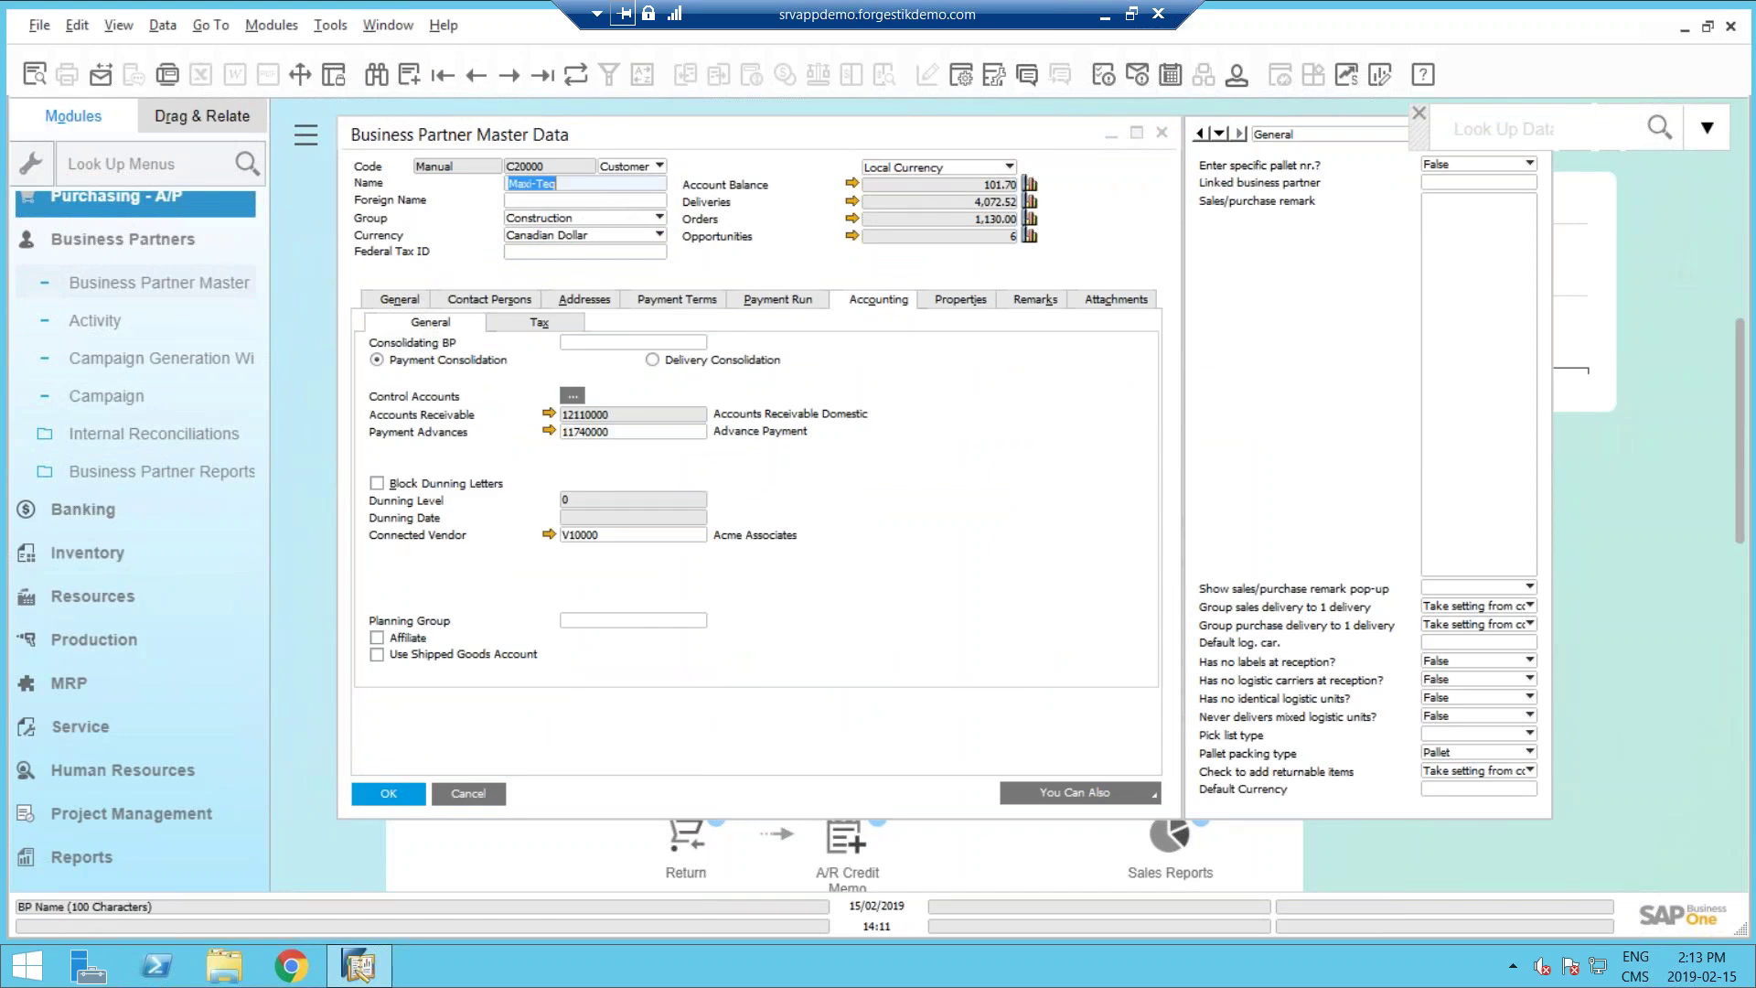
left_click_drag(571, 146, 539, 159)
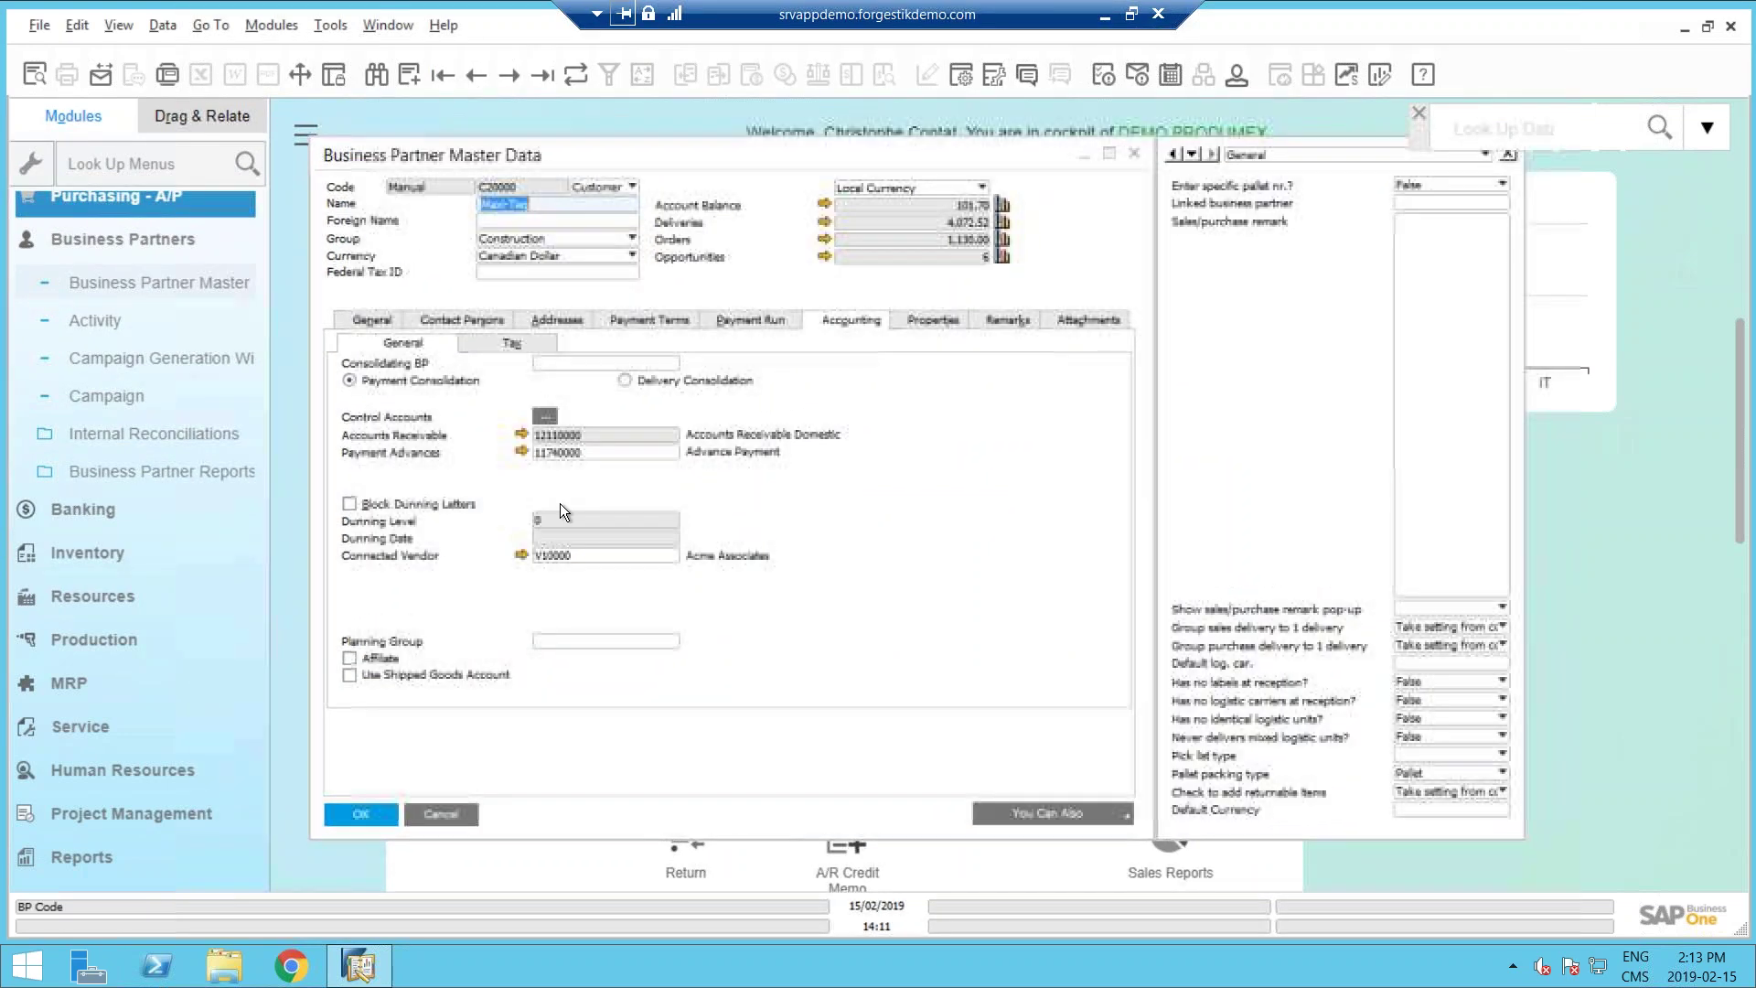
Highlight the connected vendor in Maxi-Teq's accounting data and move the master data window clear of the module list.
double_click(578, 556)
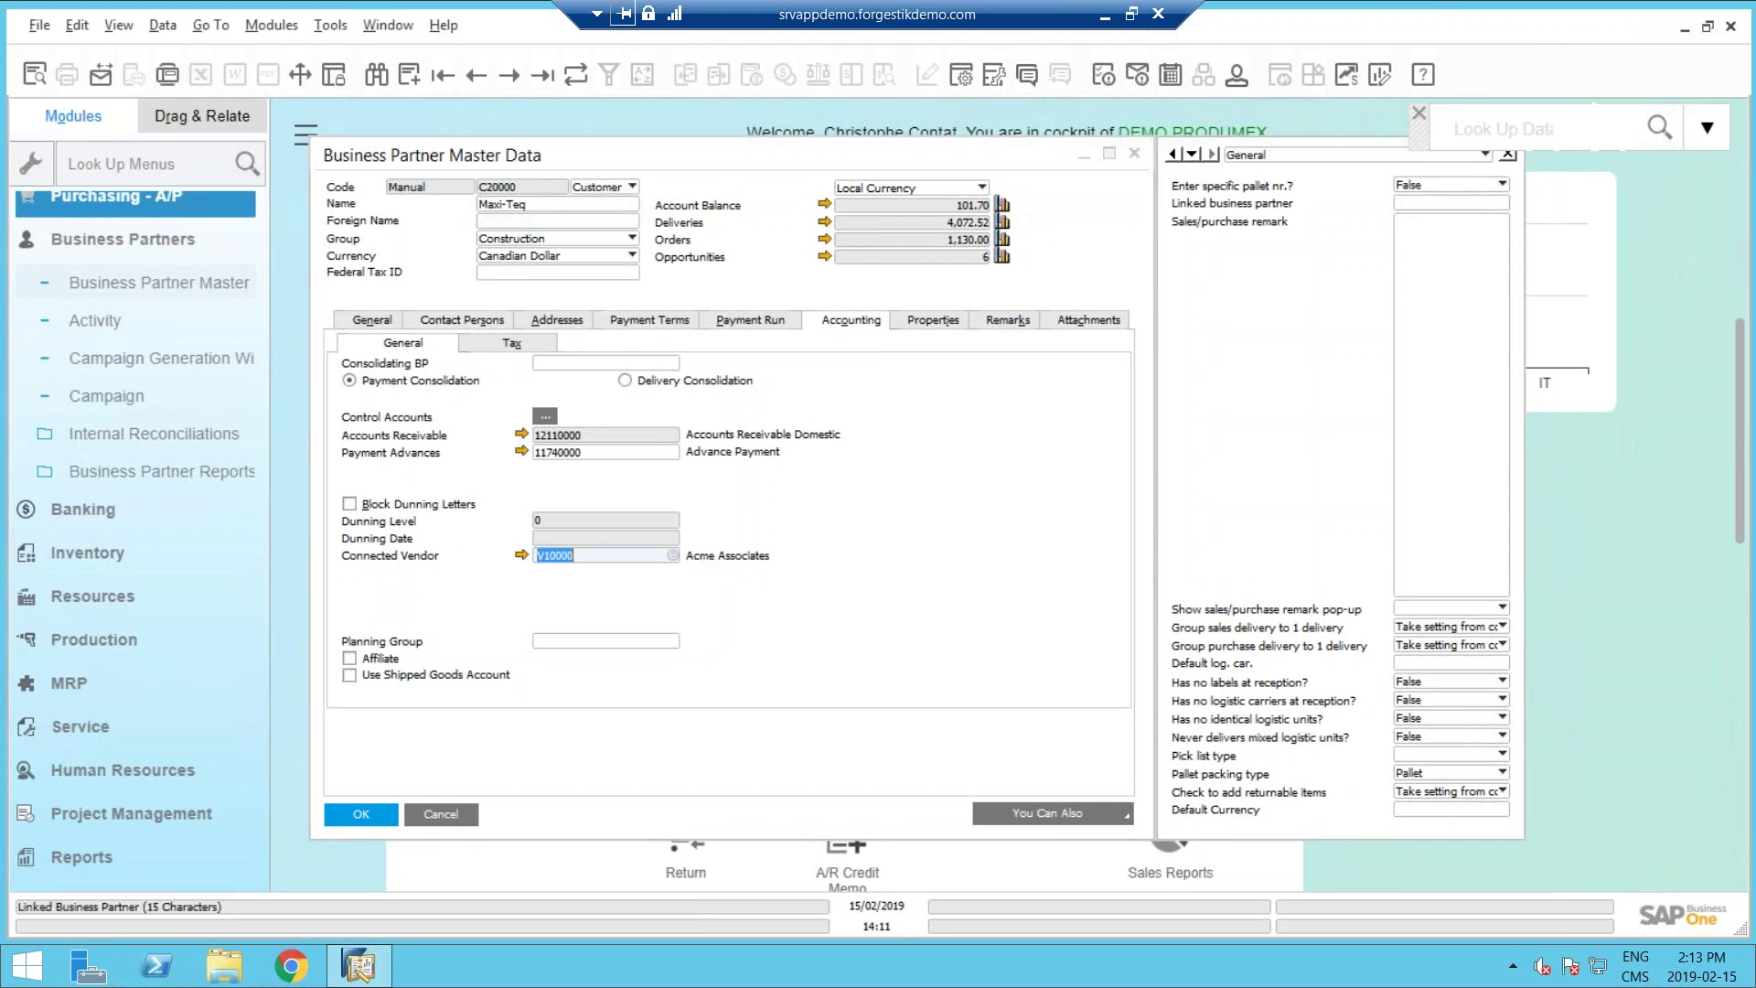
left_click(604, 556)
left_click_drag(706, 157, 887, 136)
Open the Customer Receivables Aging selection criteria from the business partner reports and place its window beside the master data.
left_click(88, 238)
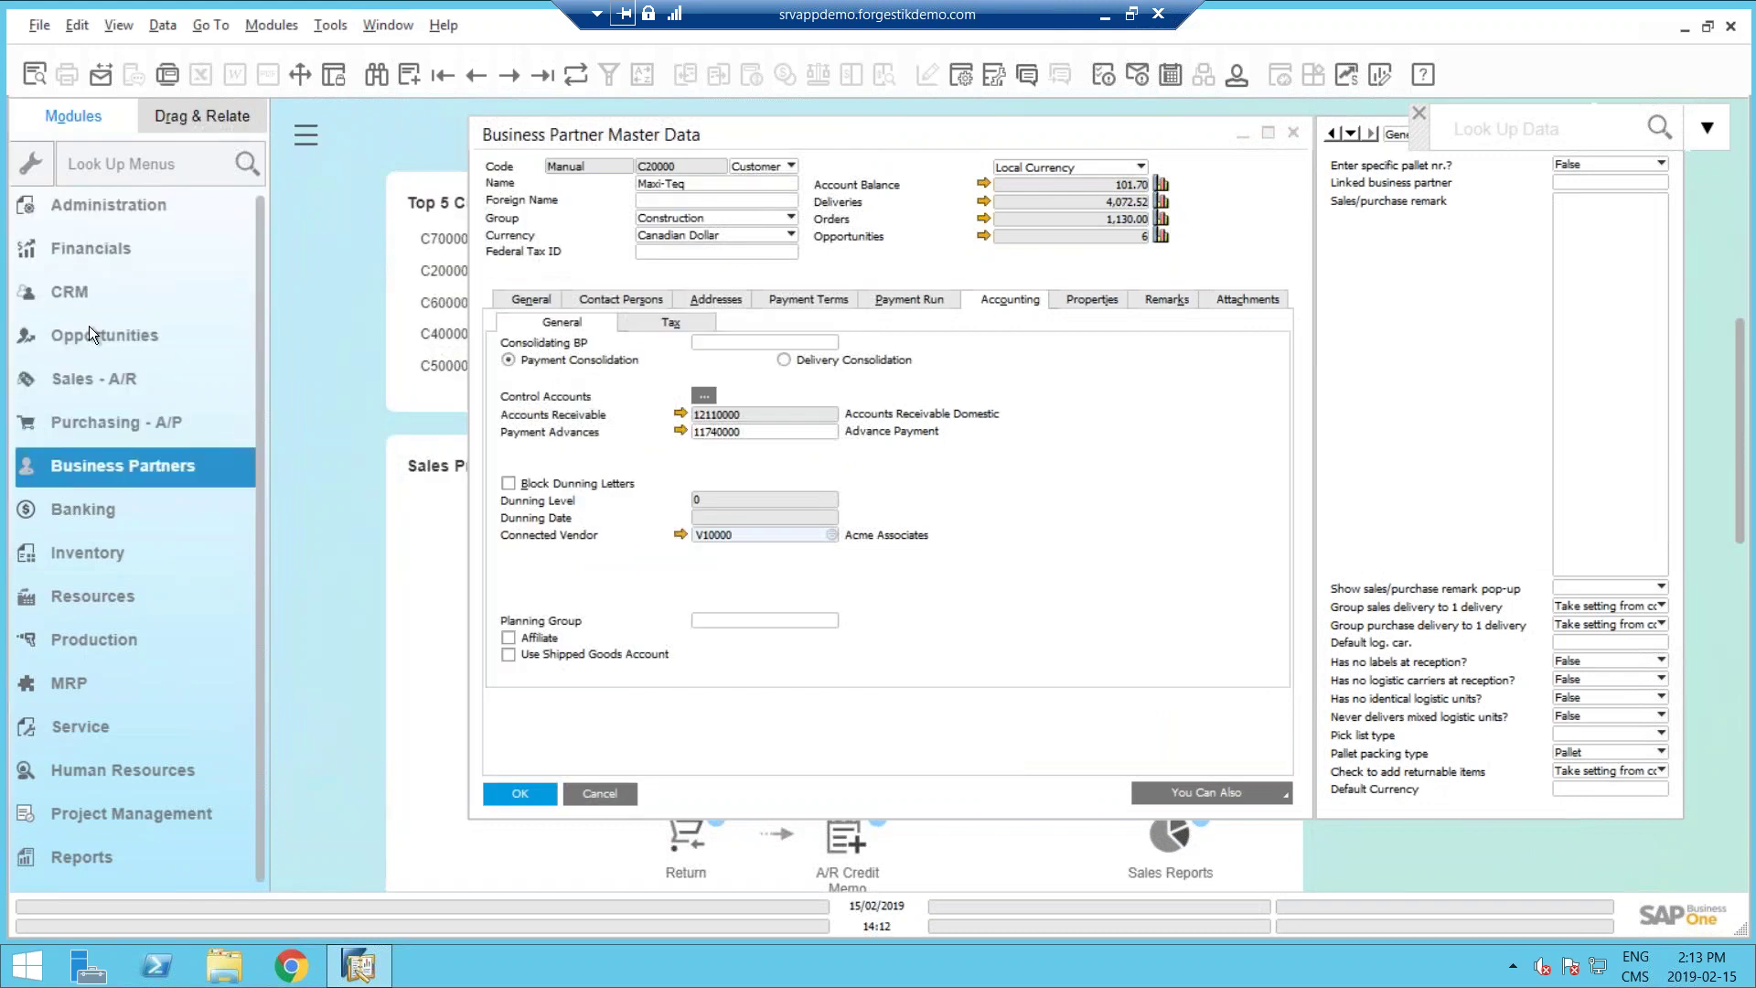
left_click(95, 447)
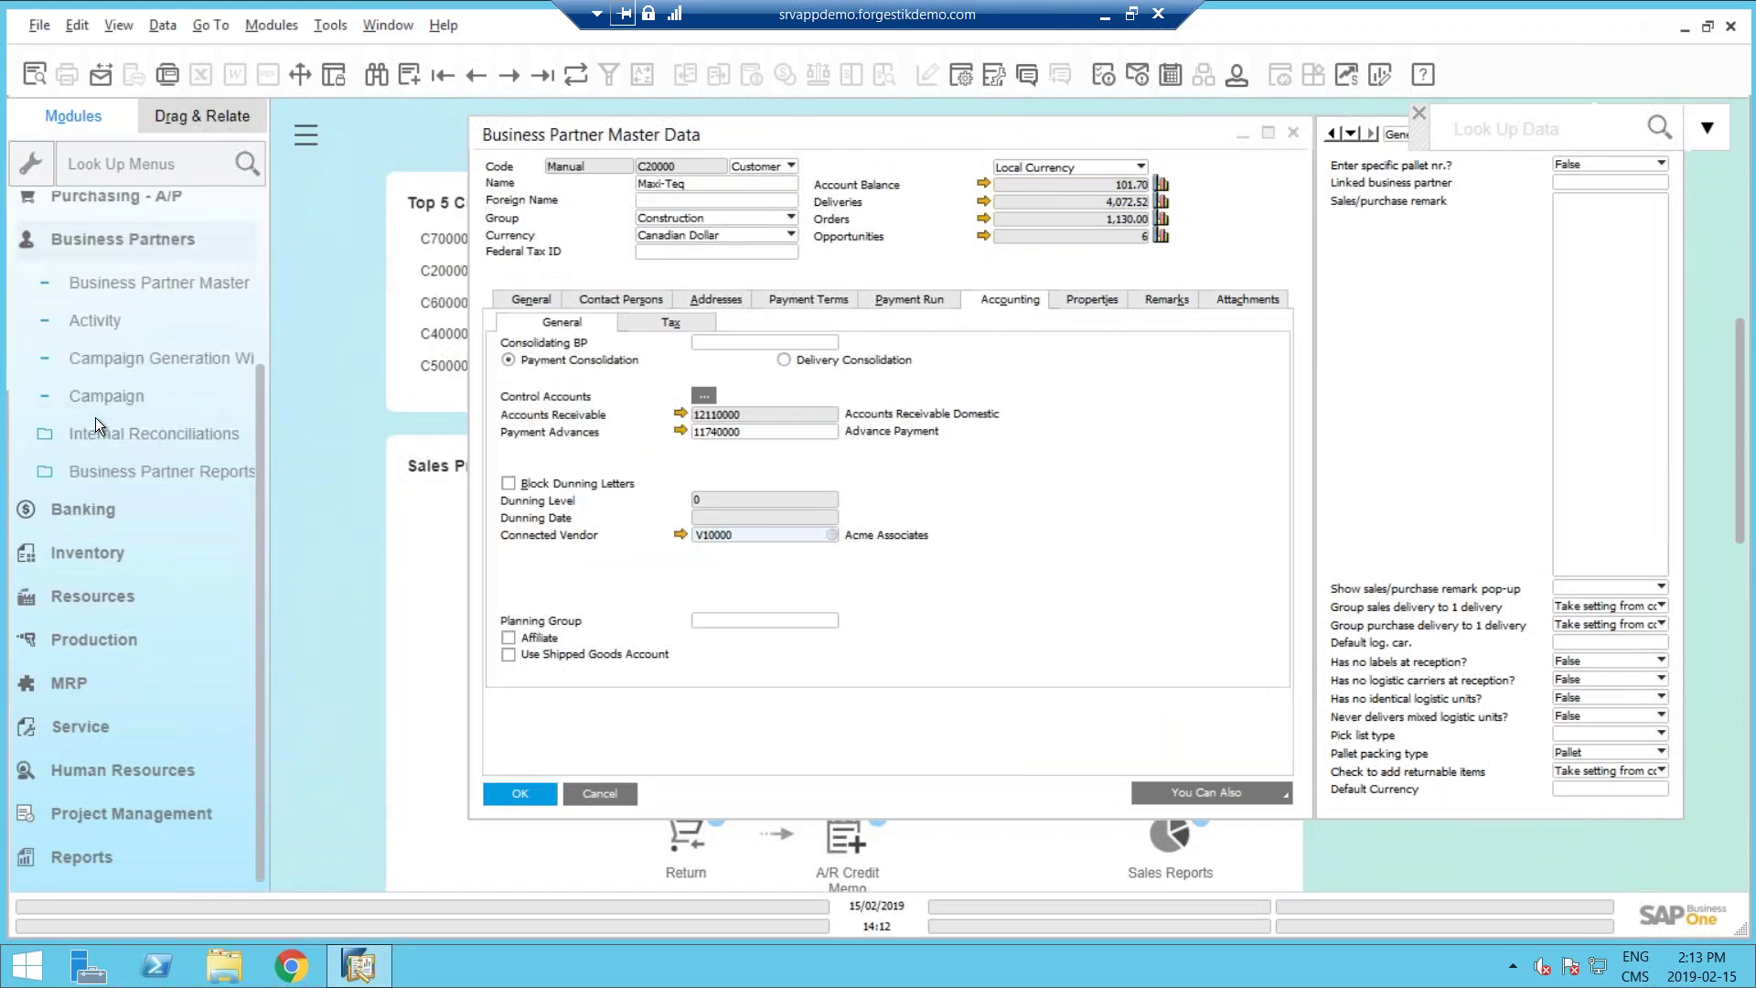
left_click(79, 471)
left_click(103, 773)
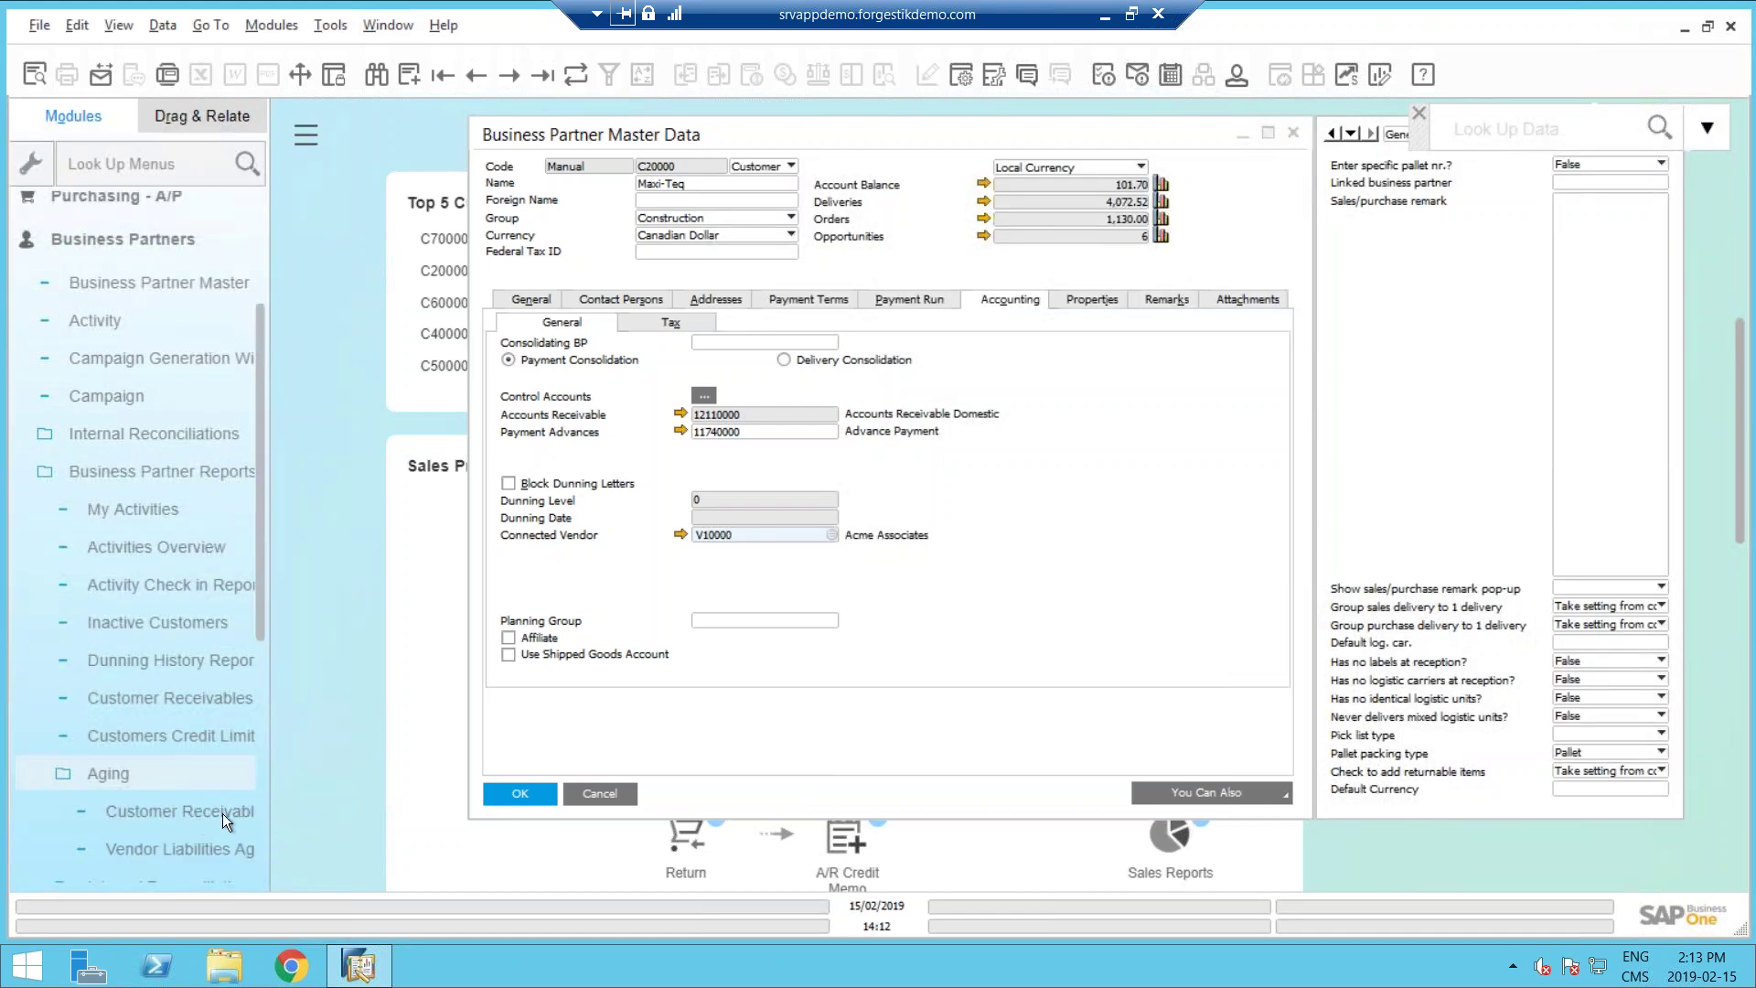
left_click(177, 808)
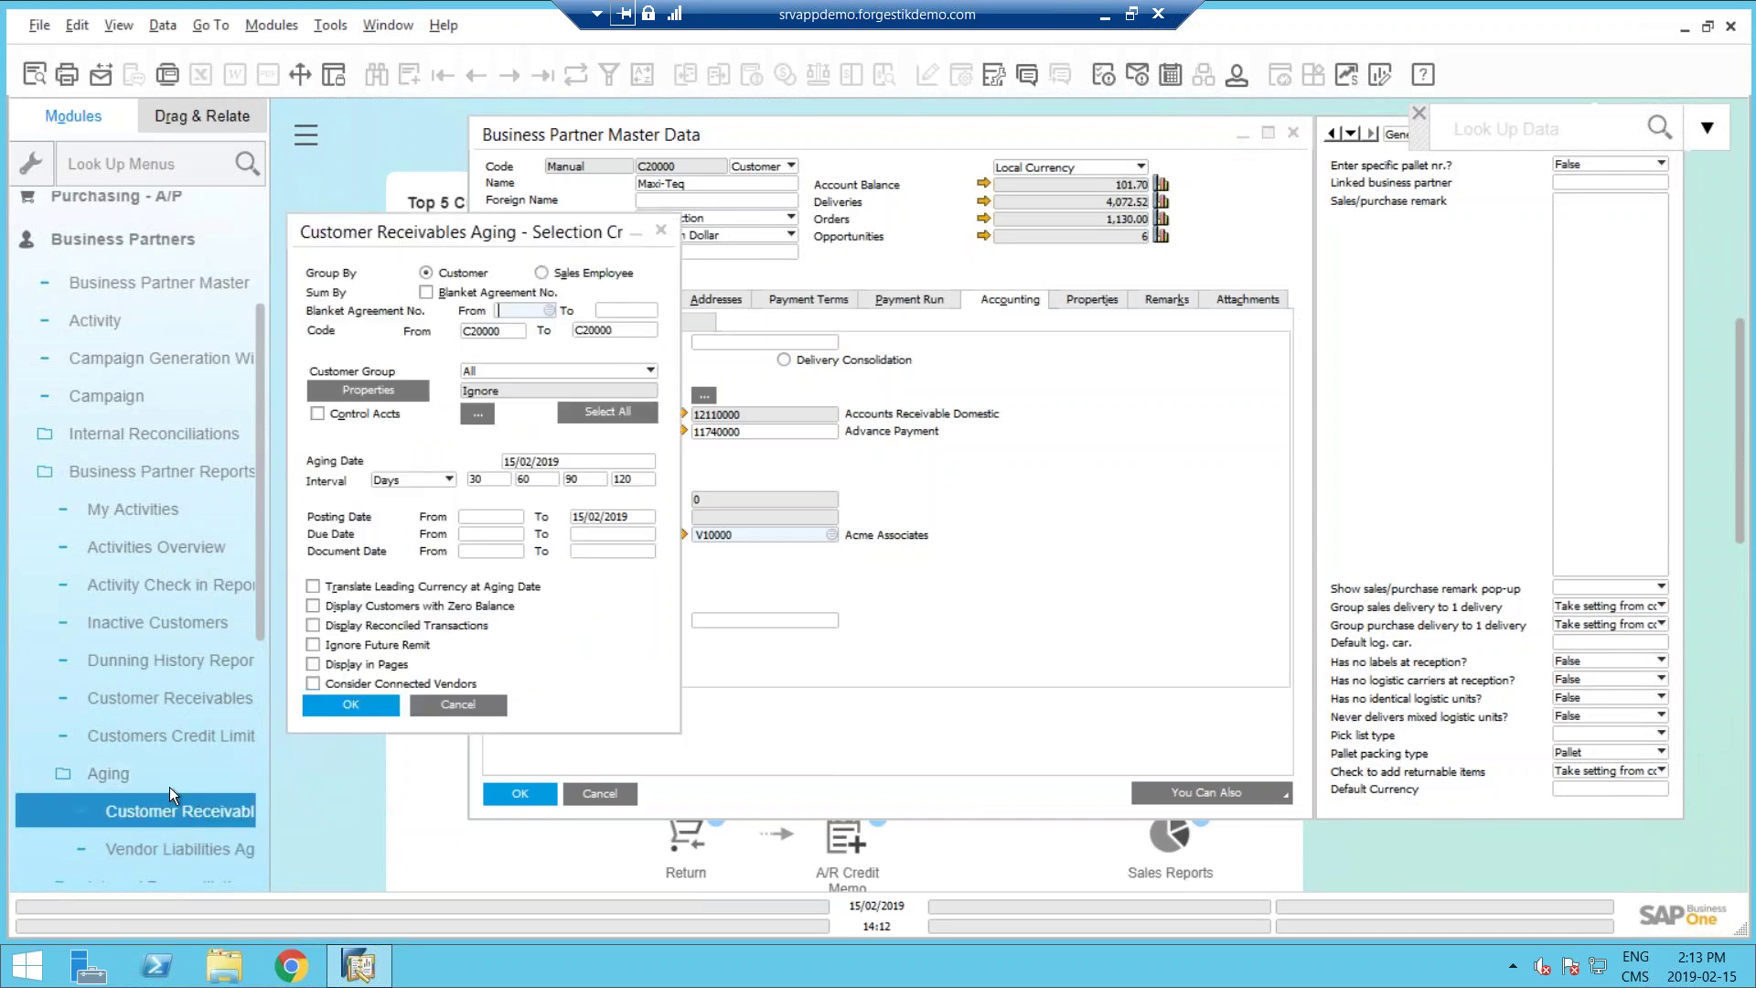
left_click_drag(340, 238, 218, 275)
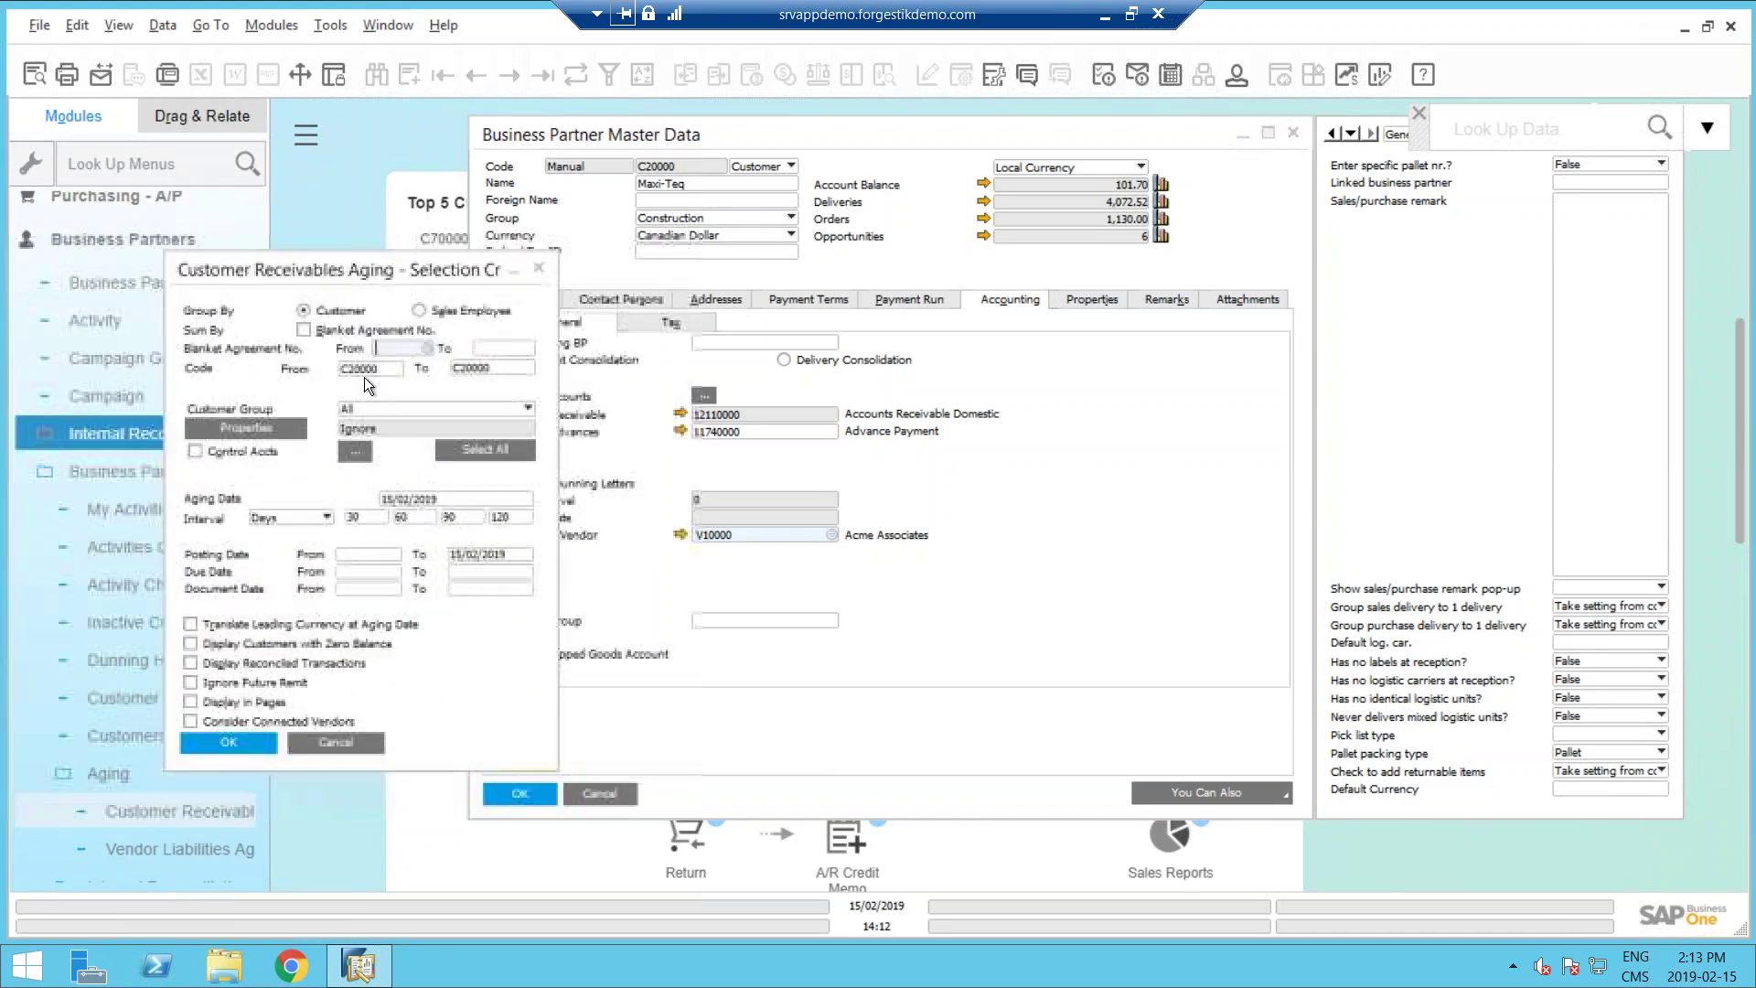
Run the receivables aging report for Maxi-Teq with aging date 15/02/2019, enlarge the report window, and examine the balance due.
left_click(459, 500)
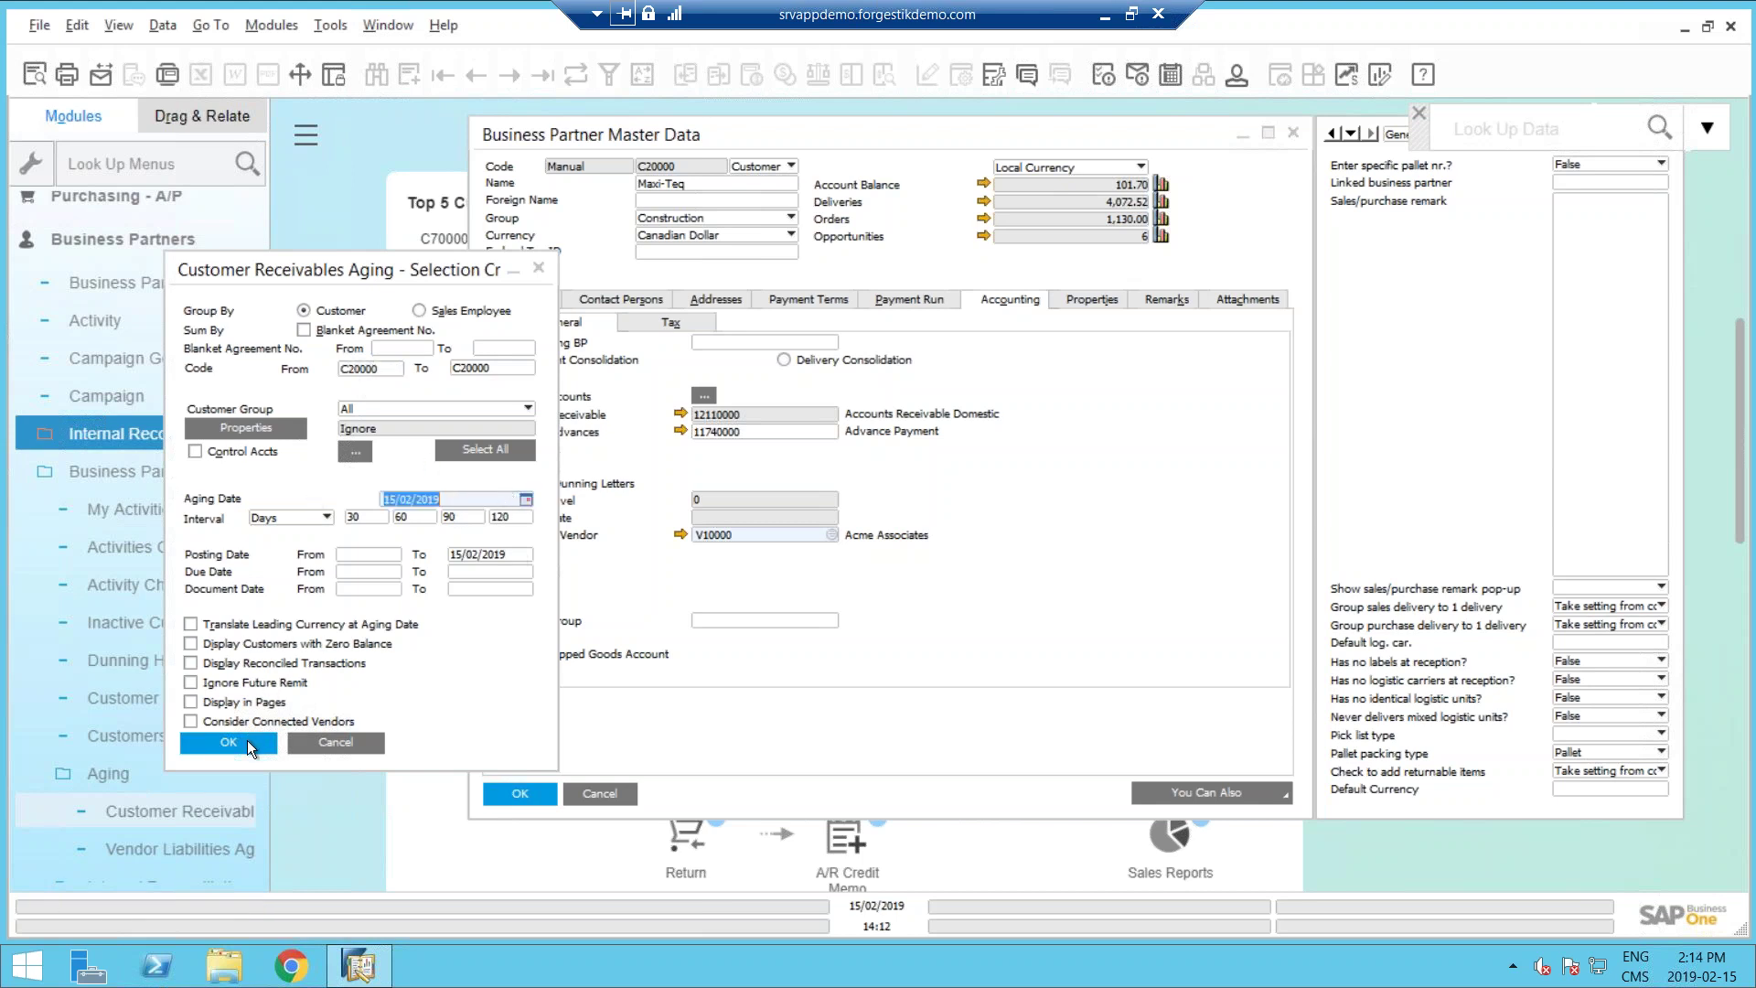
left_click(368, 368)
left_click(486, 366)
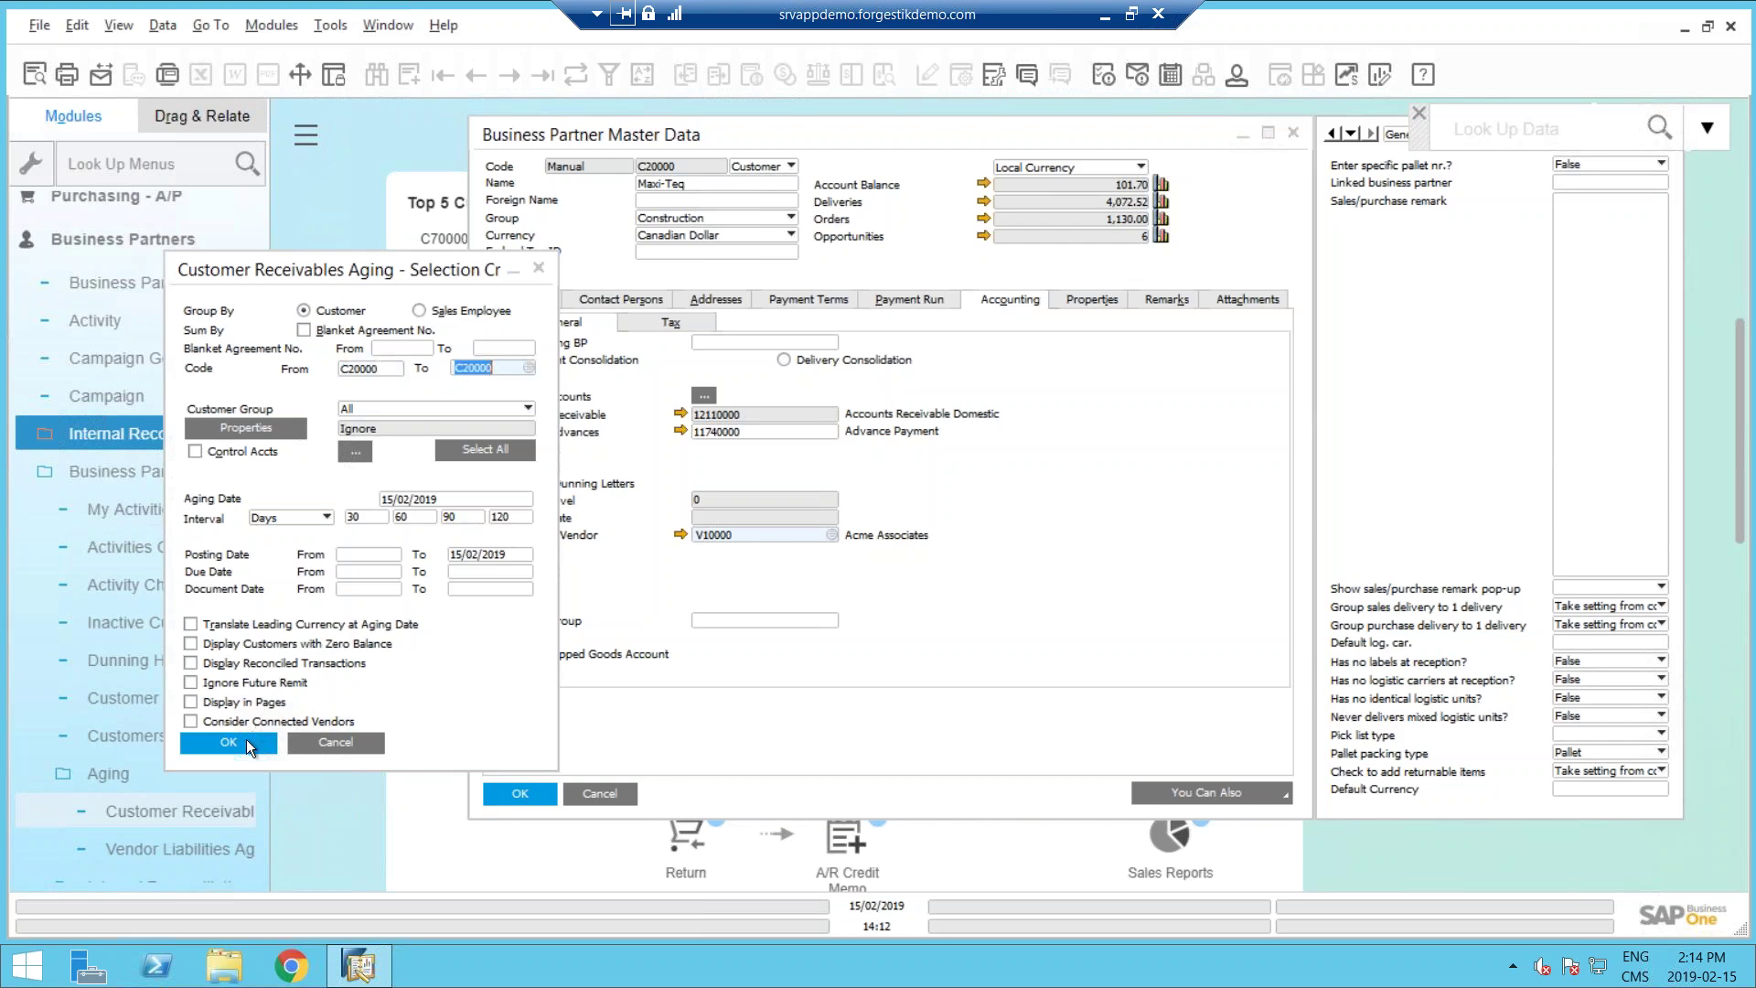
left_click(229, 743)
left_click_drag(946, 137, 748, 316)
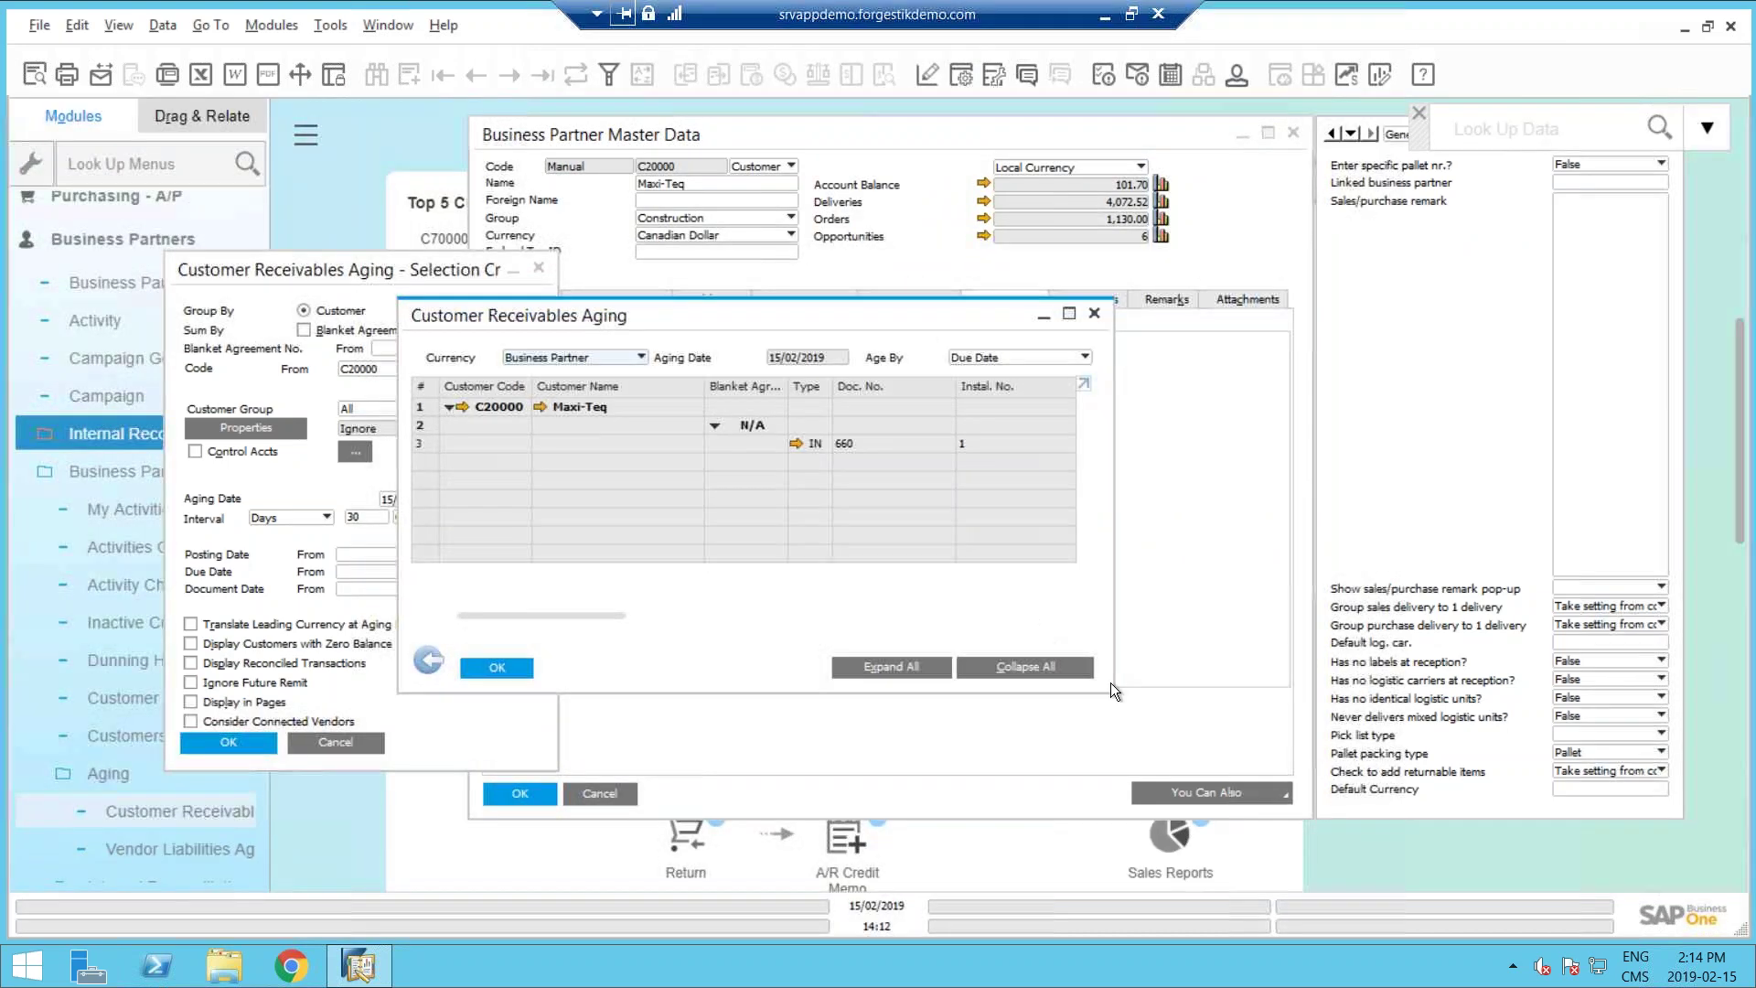
left_click_drag(1110, 683, 1475, 725)
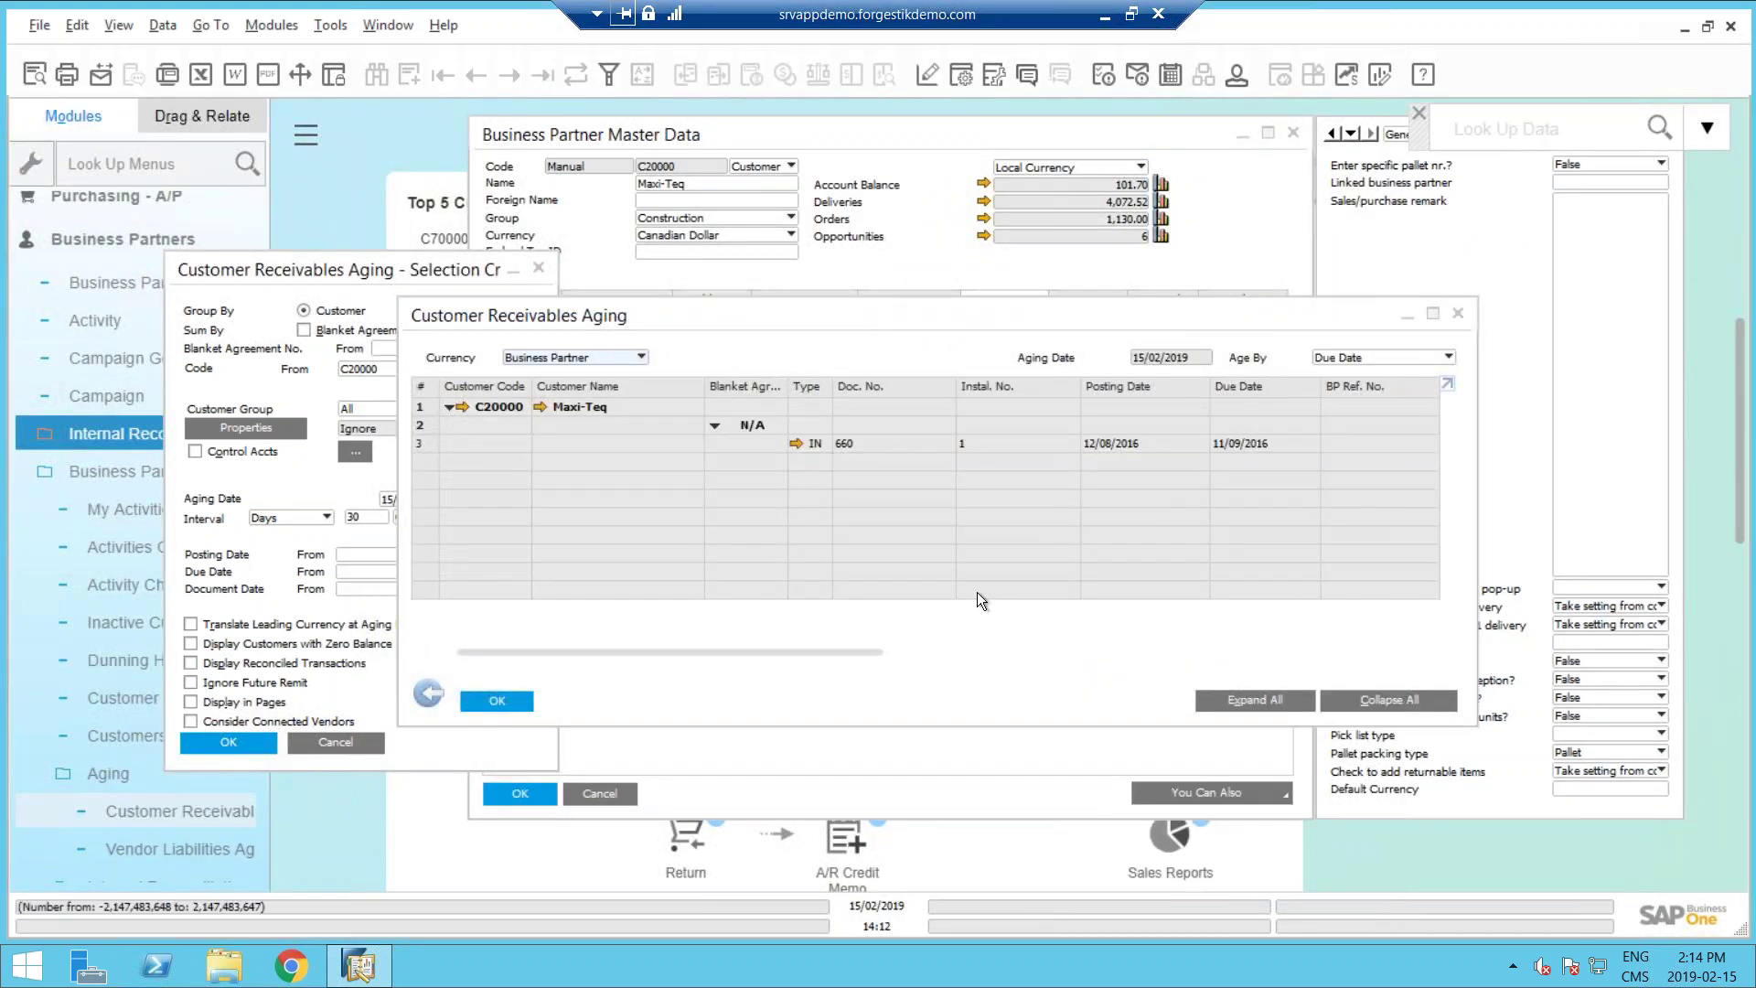
left_click_drag(847, 656, 1094, 638)
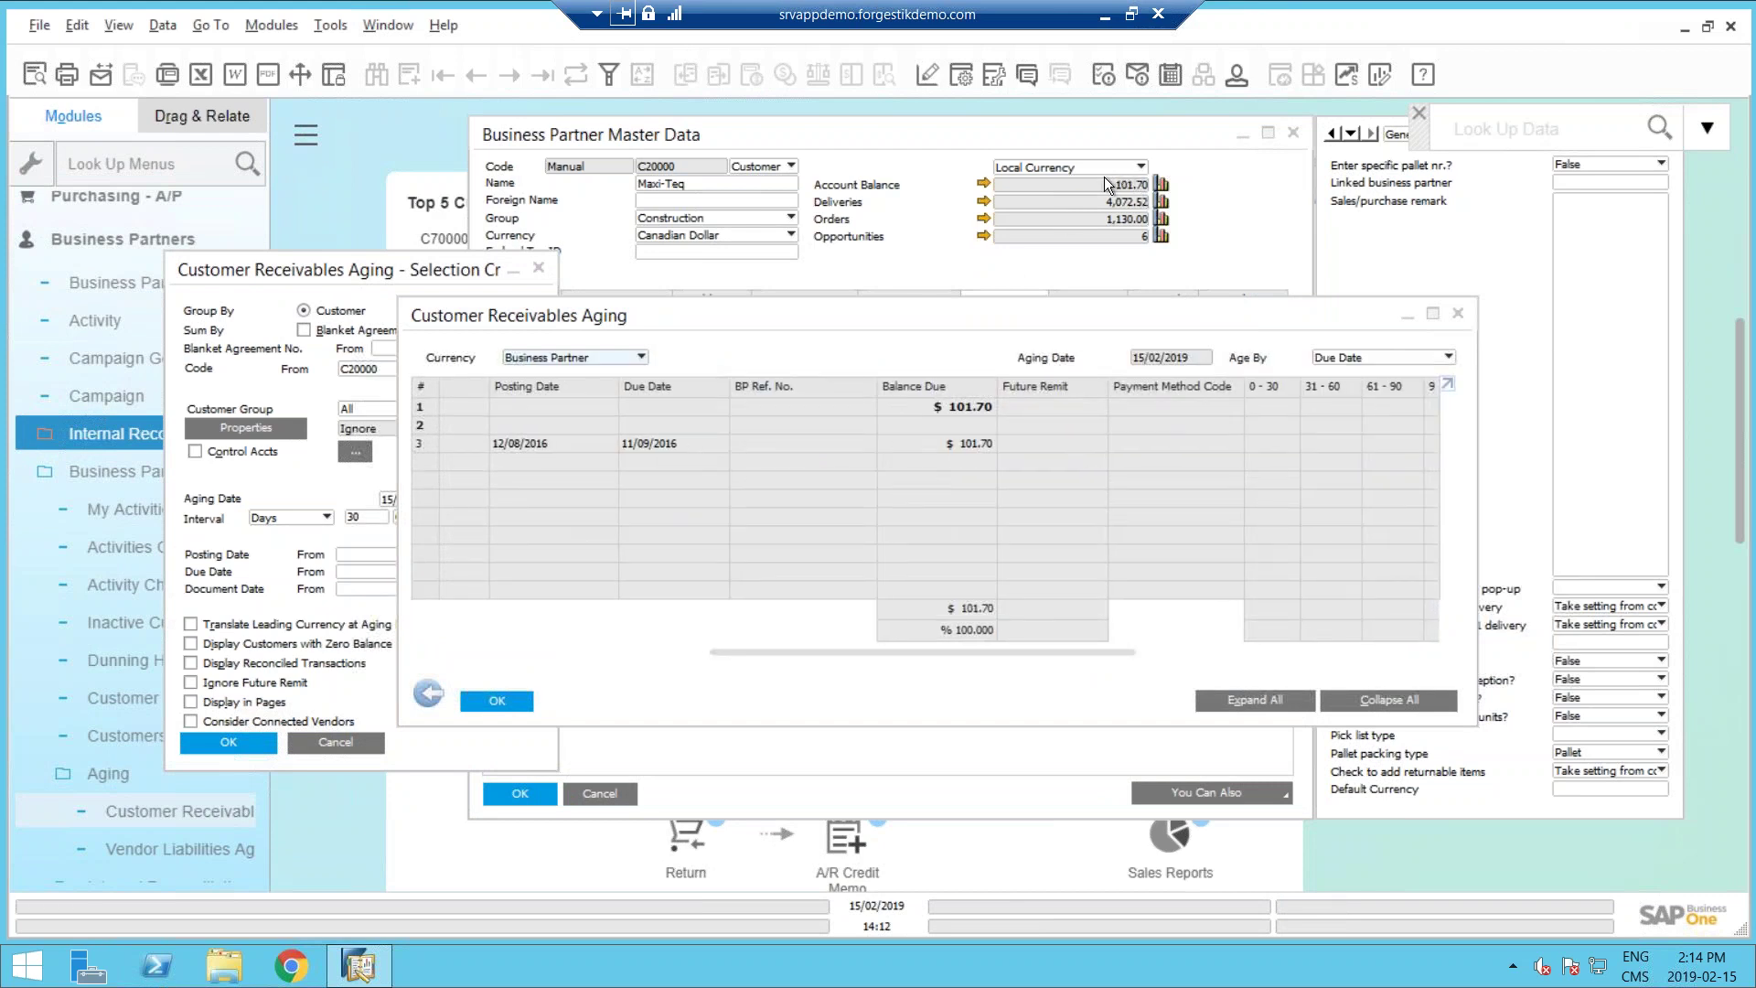
Rerun the aging report with Consider Connected Vendors enabled, examine the PU document rows, and widen the report to show Balance Due.
left_click(430, 697)
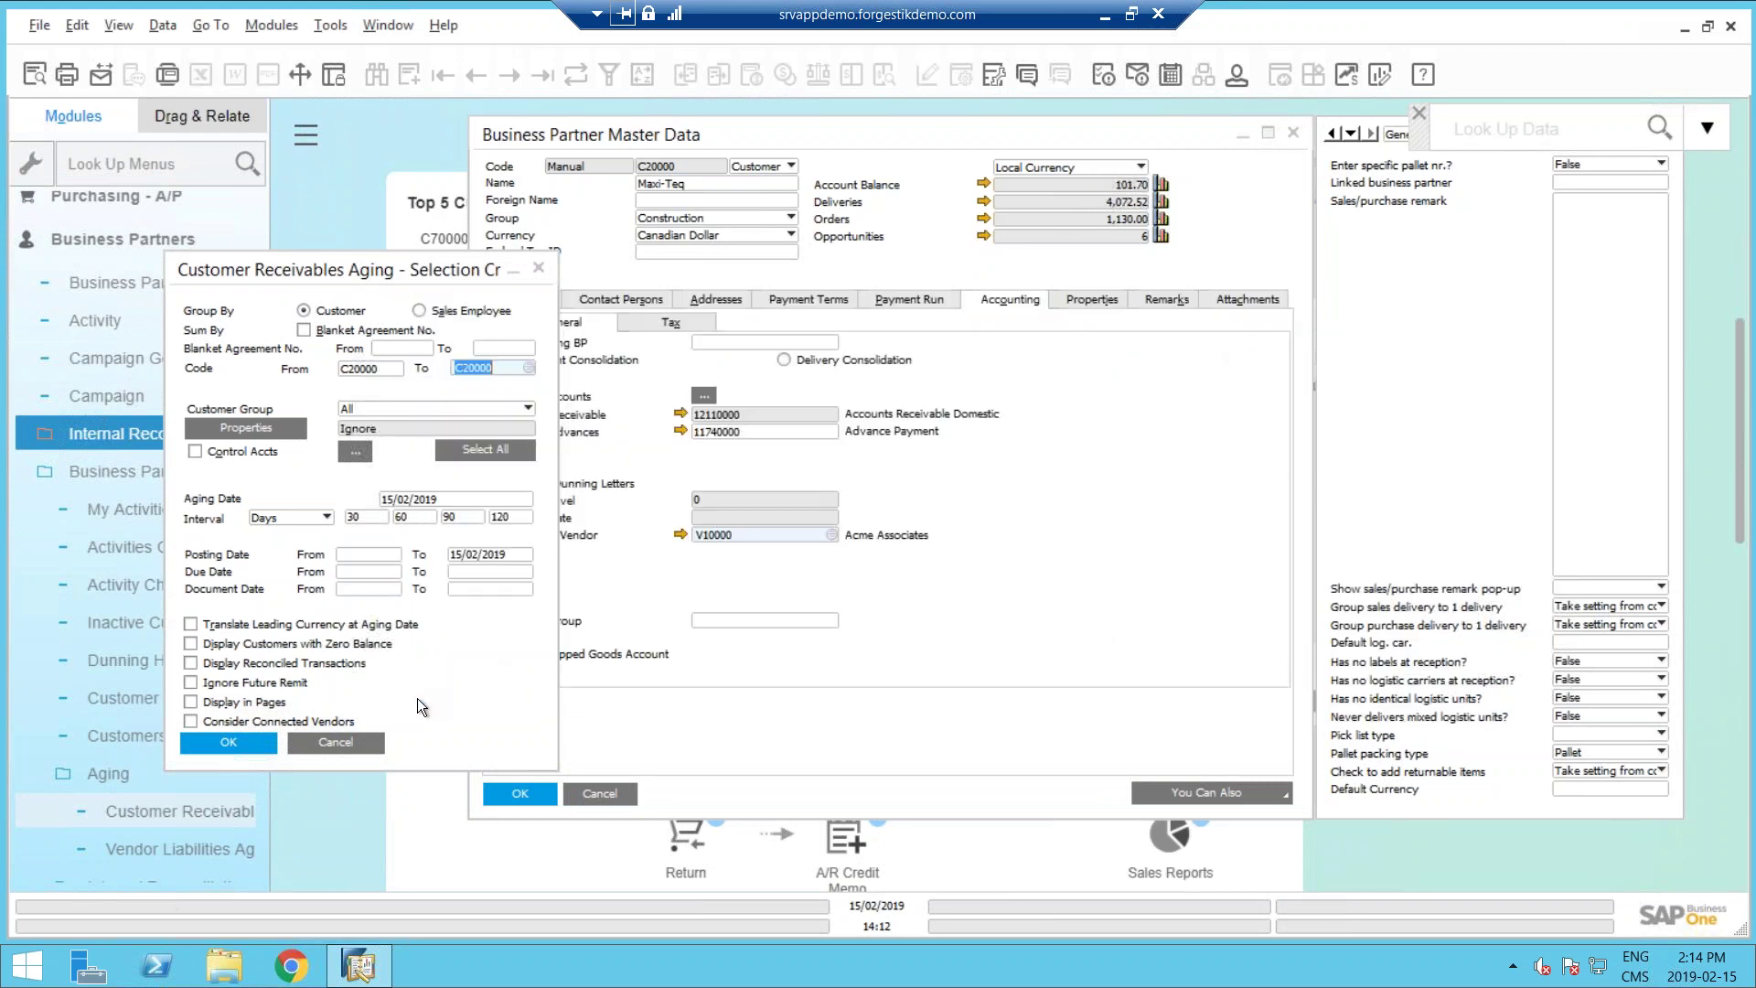
left_click(255, 722)
left_click(231, 744)
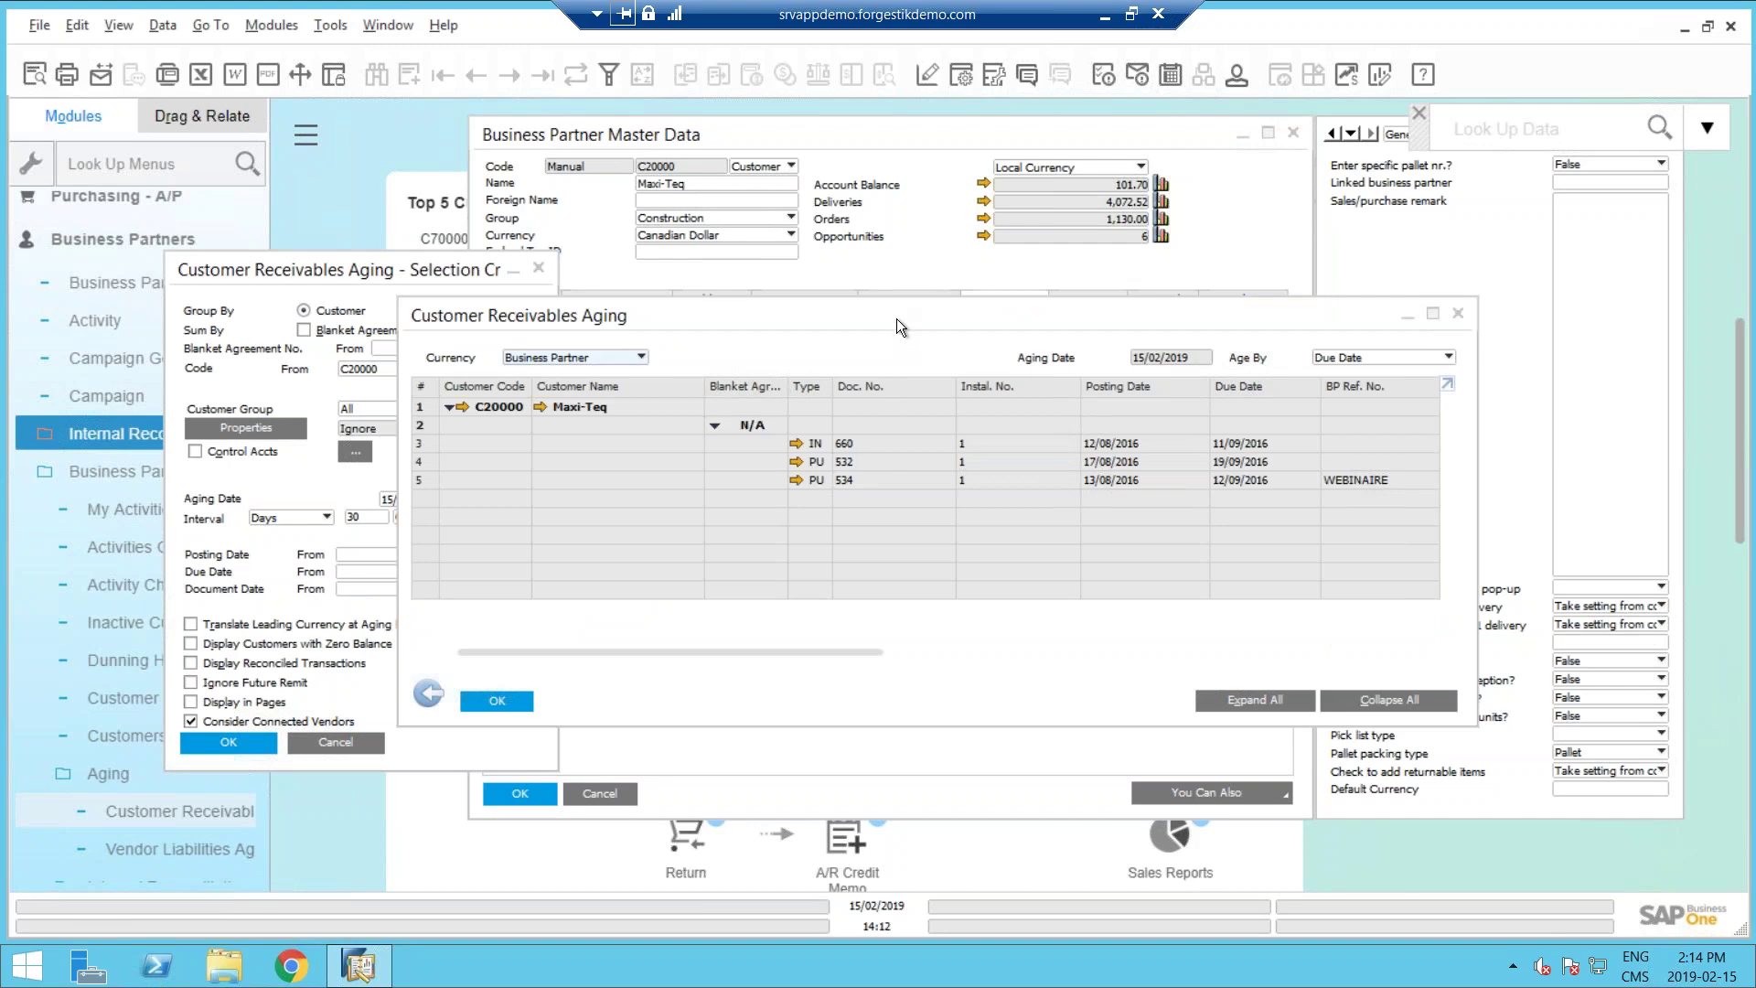
left_click_drag(727, 327, 523, 344)
left_click(823, 479)
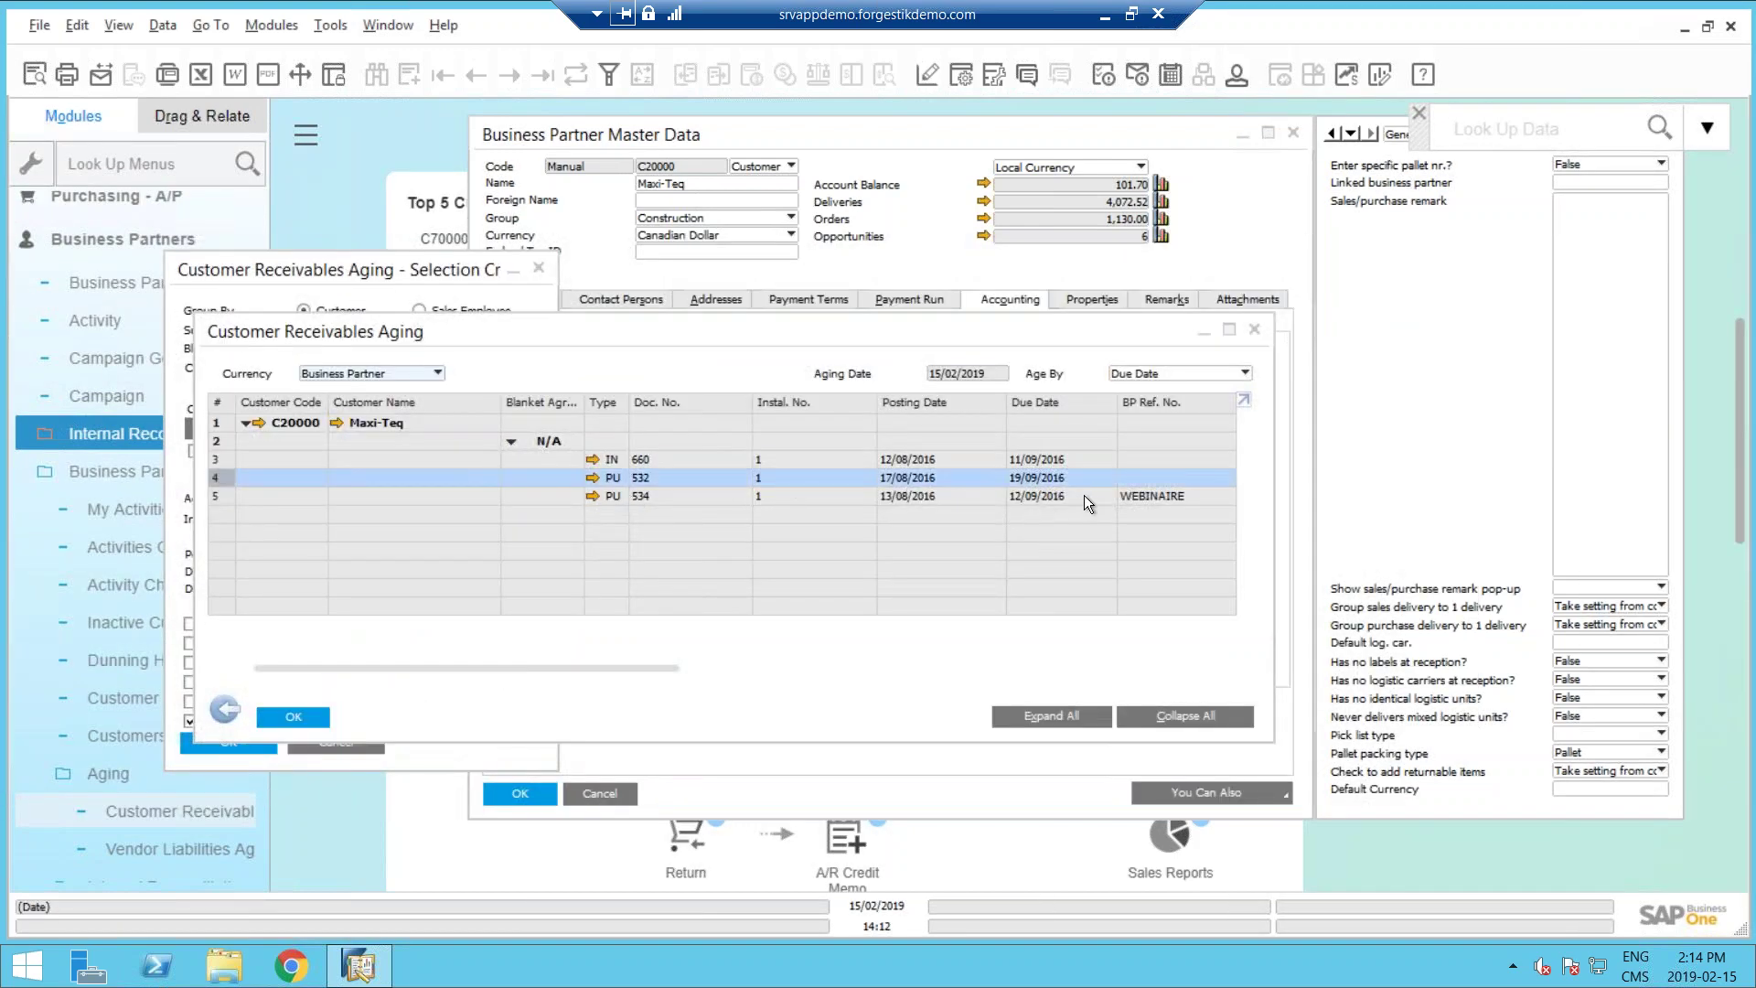
key("Down")
left_click_drag(1276, 738, 1587, 776)
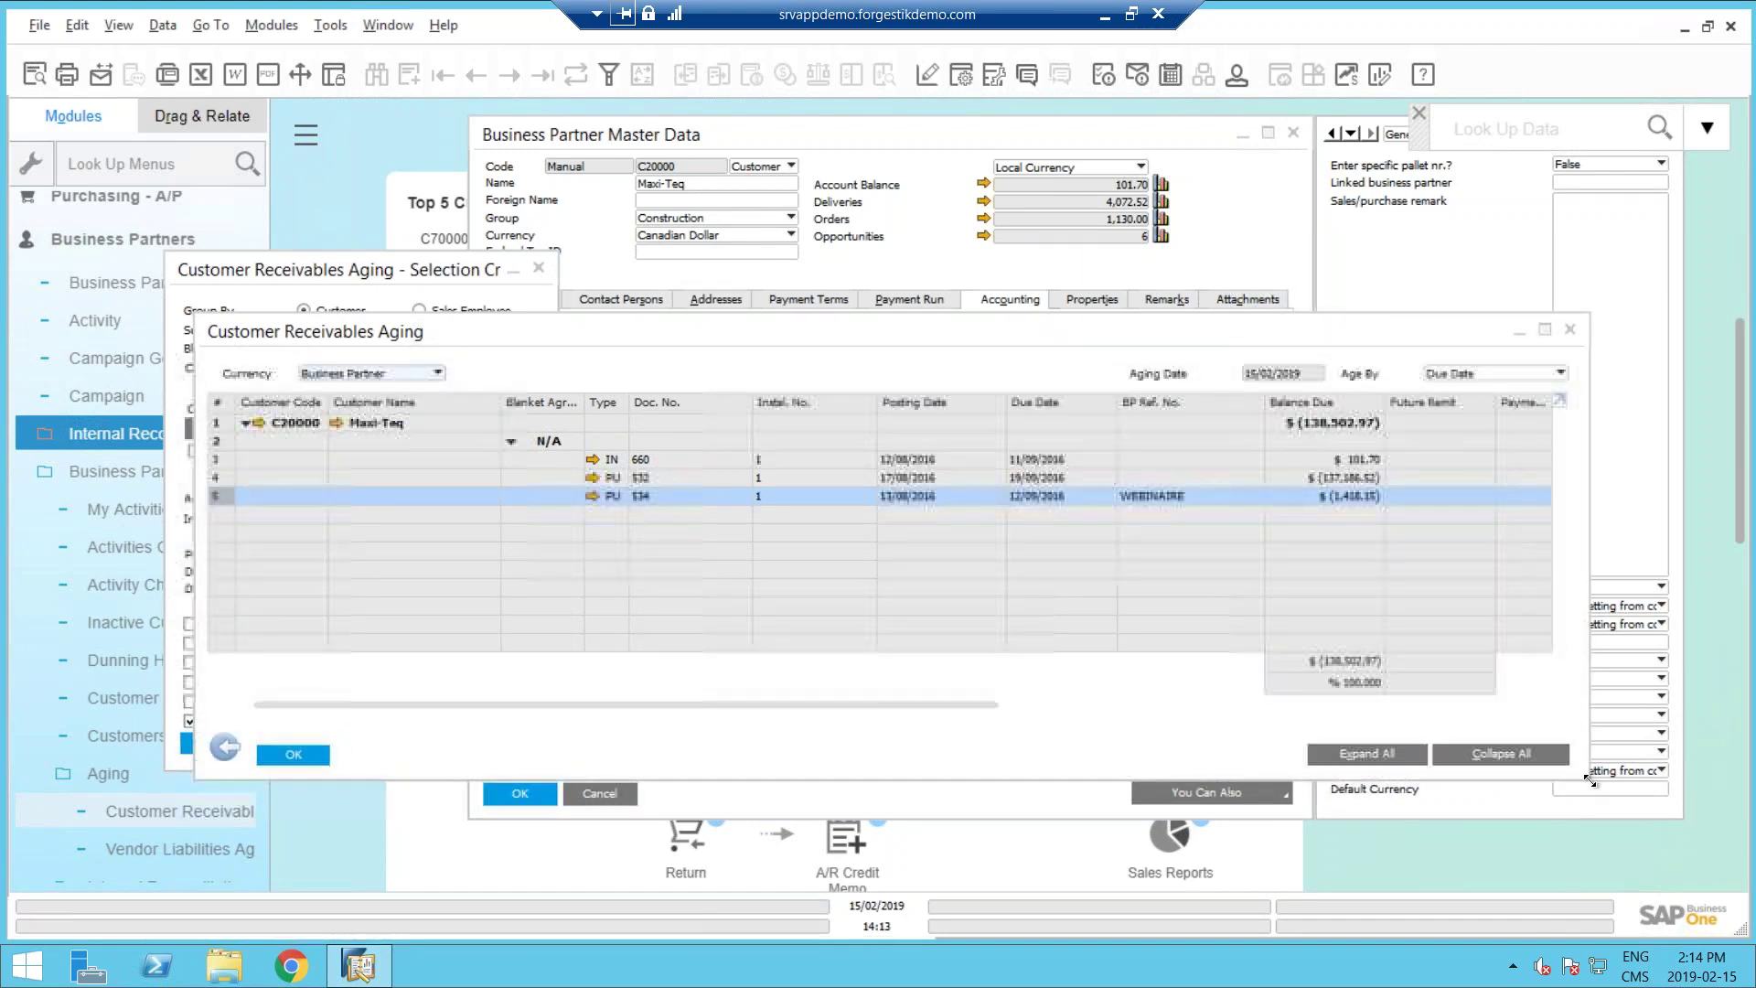
Open A/P invoice 532 from the aging report, close it, and review the report's posting dates, balances and remaining columns.
left_click(594, 477)
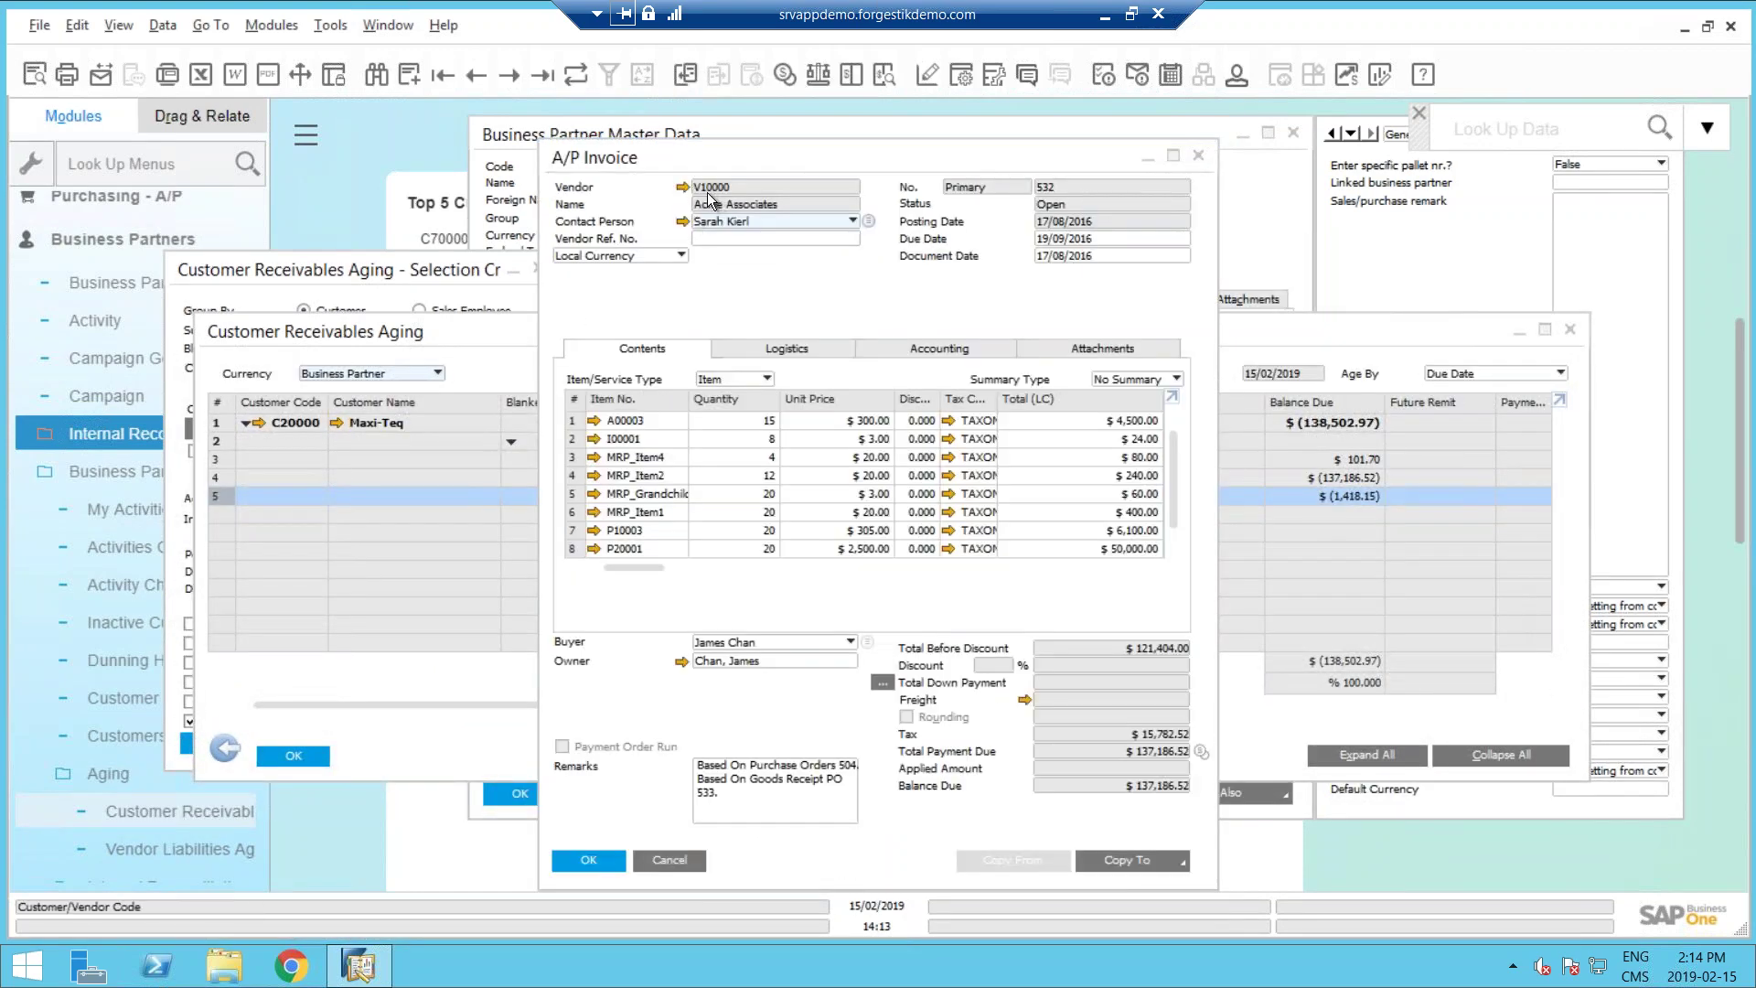
left_click(673, 861)
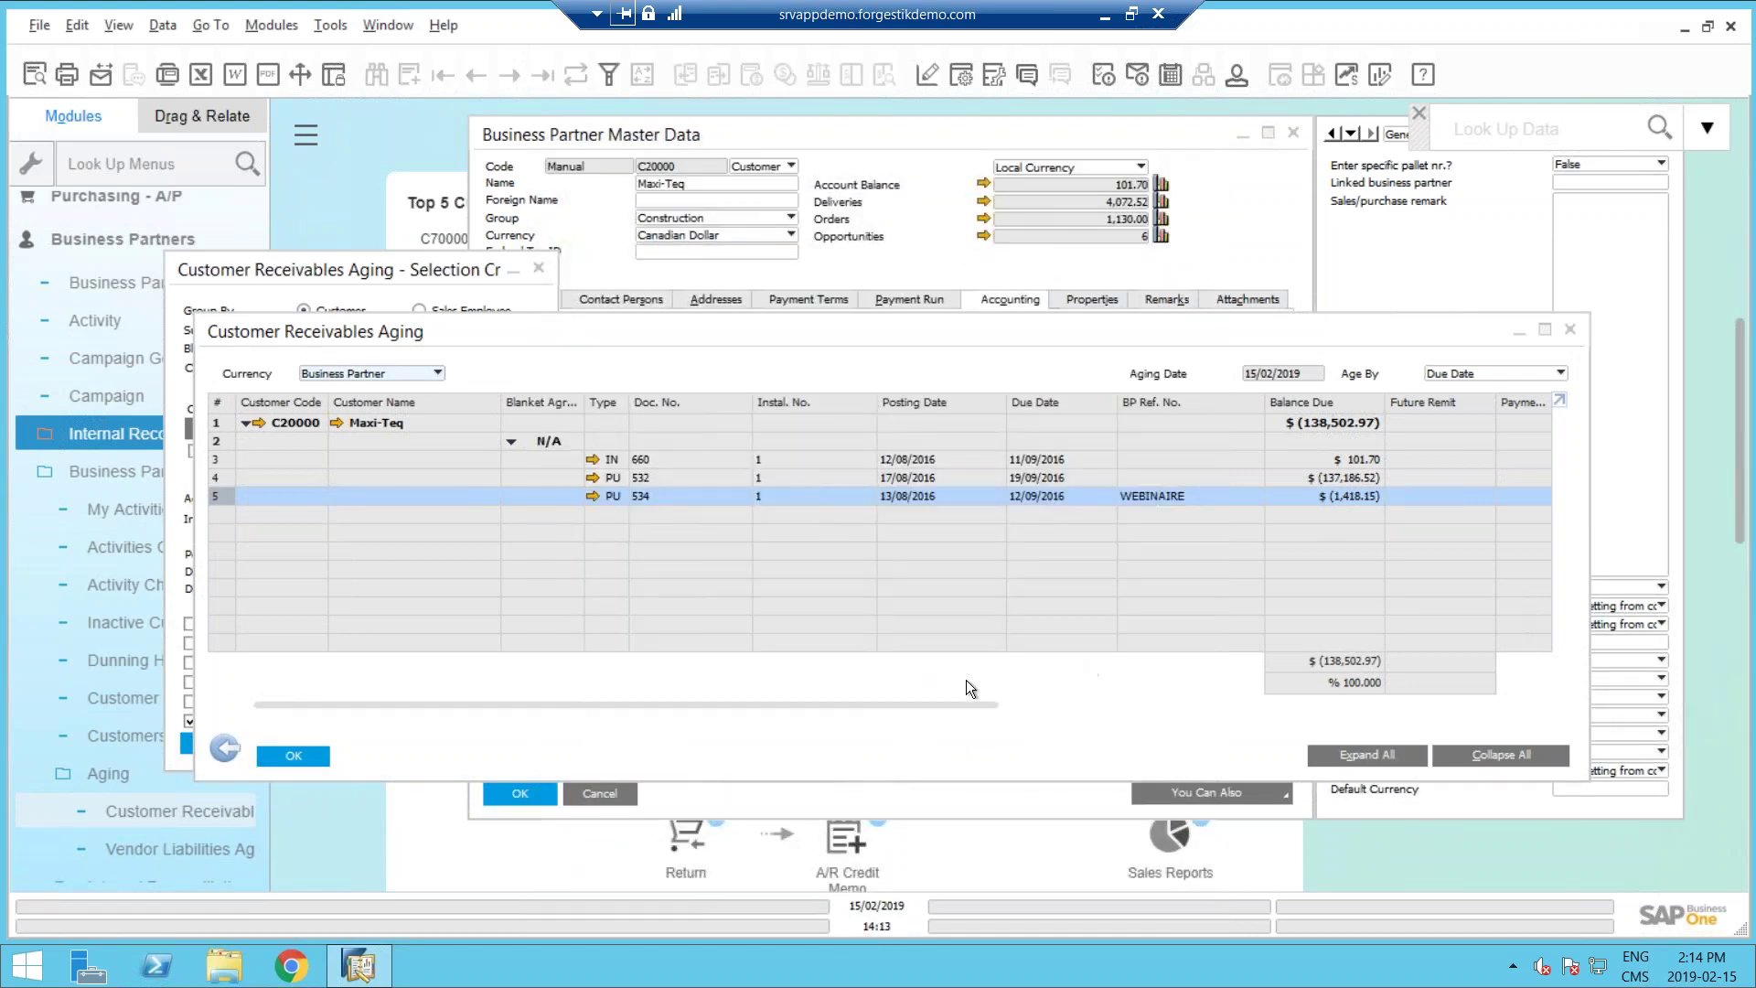
left_click_drag(942, 706, 979, 704)
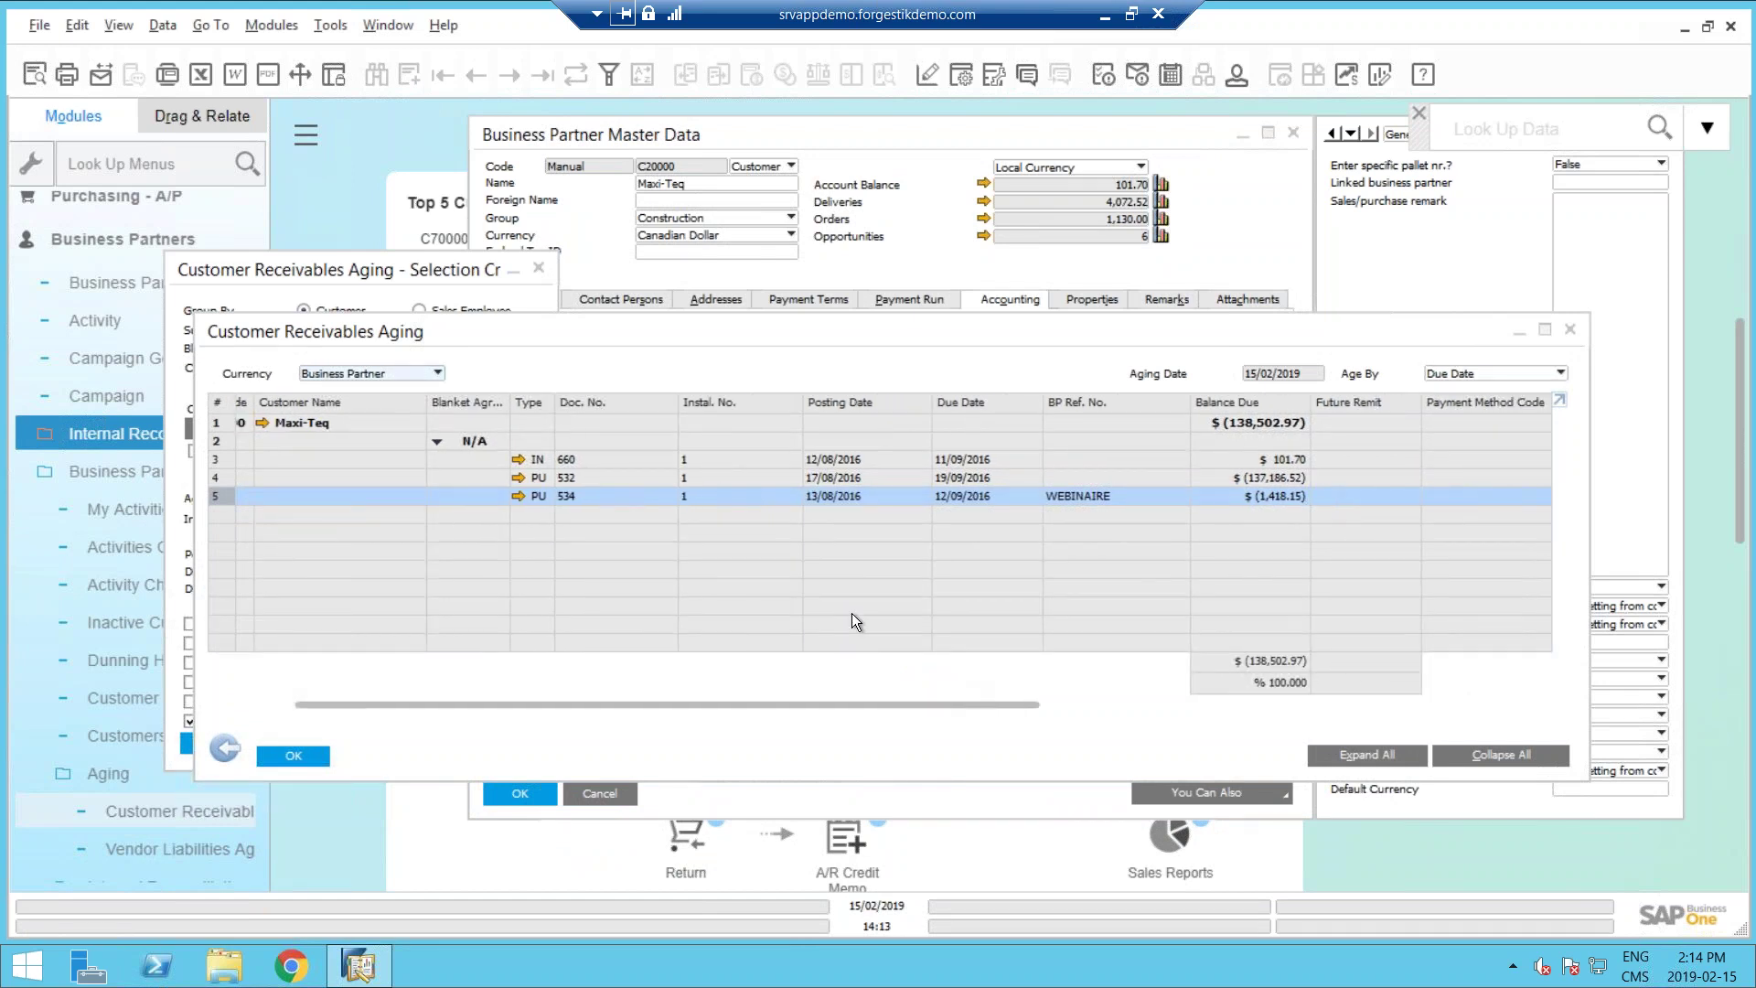
left_click(600, 459)
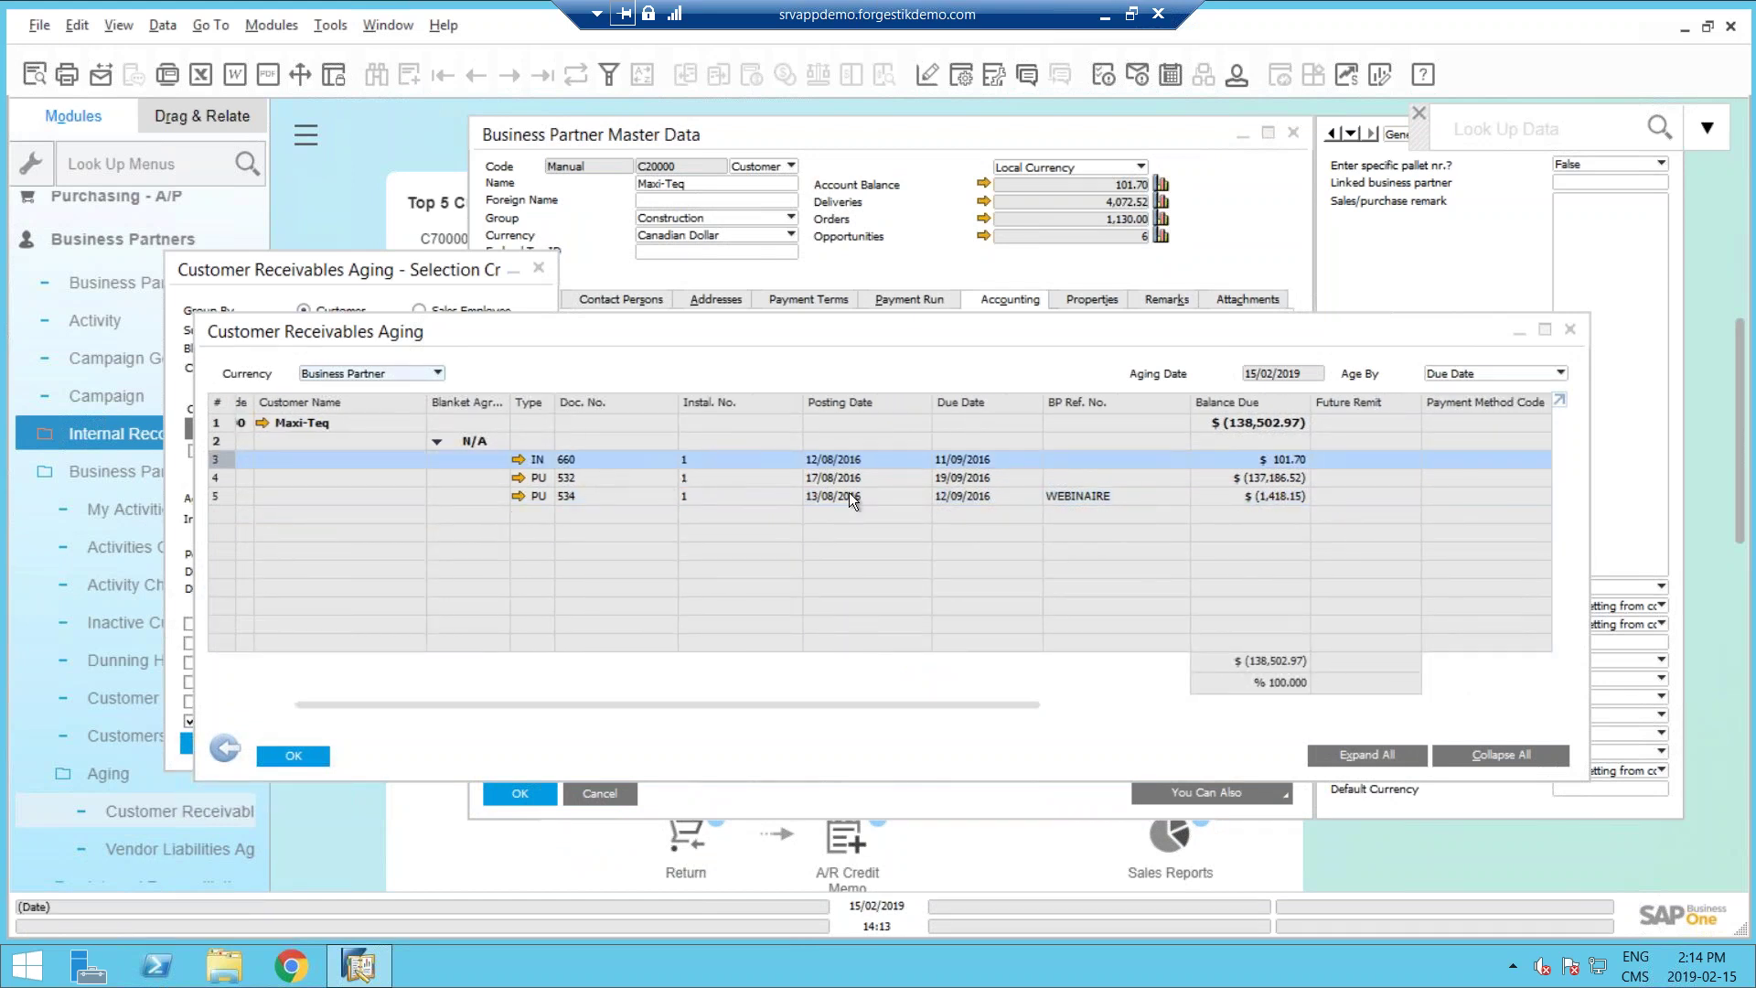
left_click_drag(1034, 704, 1265, 690)
left_click_drag(574, 709, 287, 690)
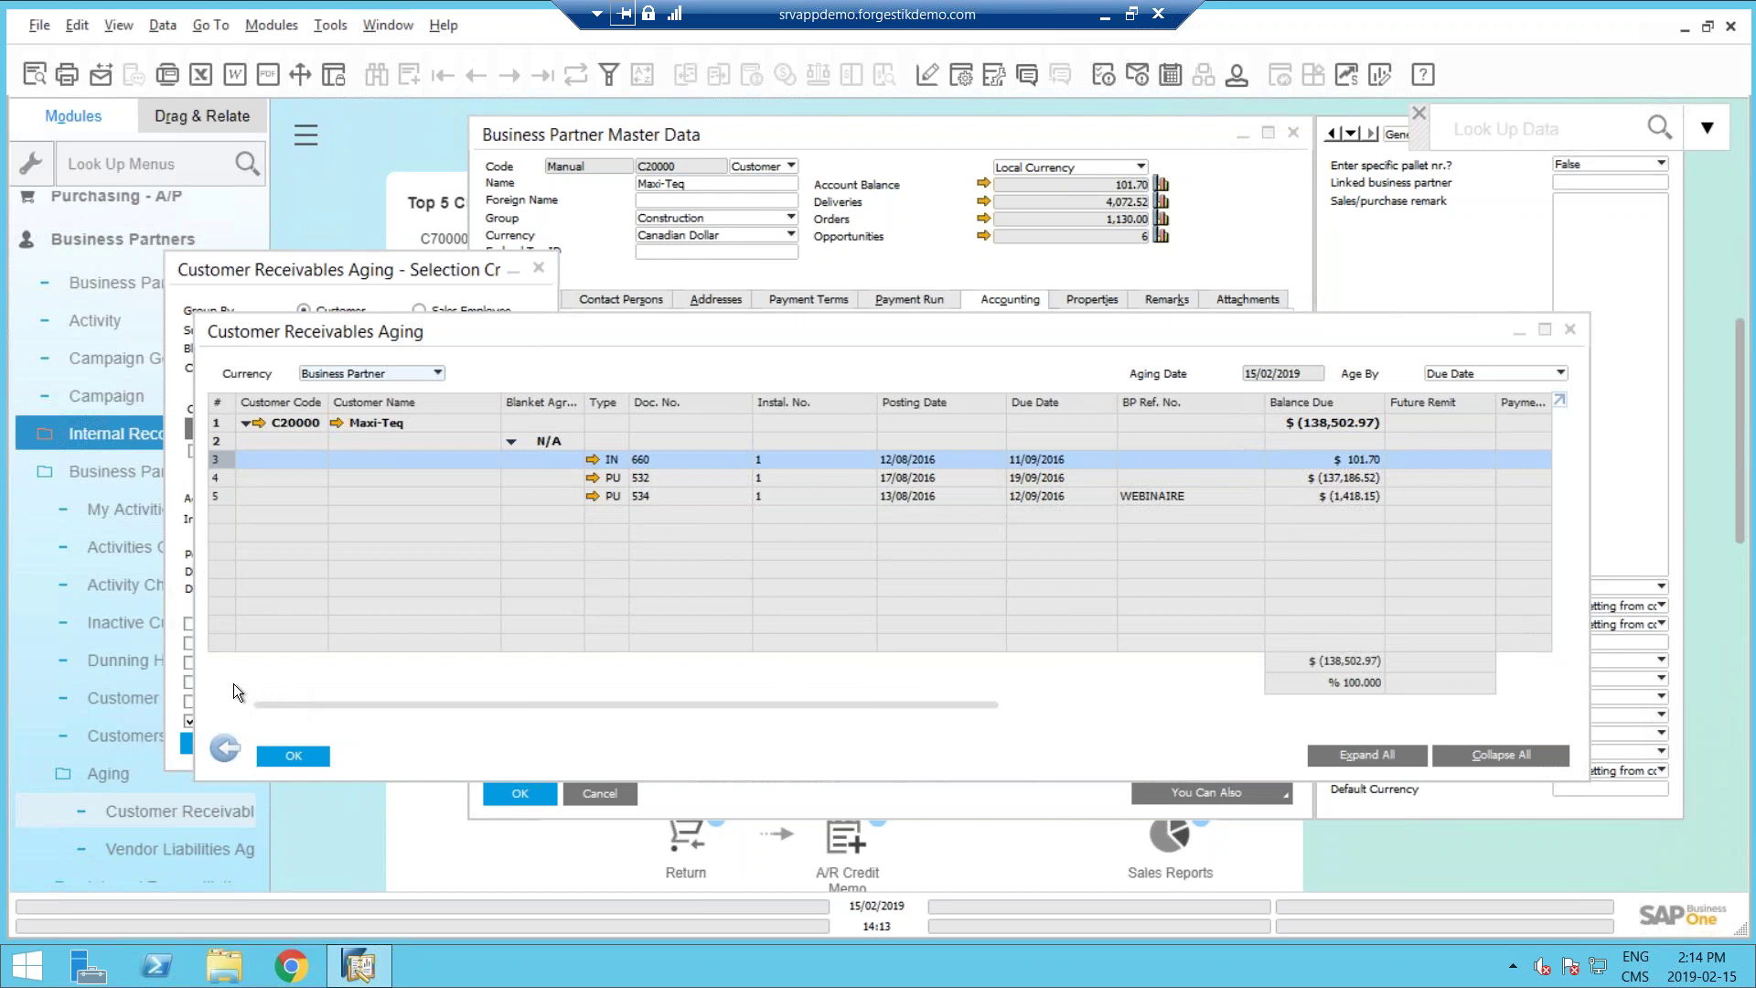
Close the aging report, its selection criteria and the business partner window, collapse the Business Partners module, and minimize the remote session.
left_click(222, 749)
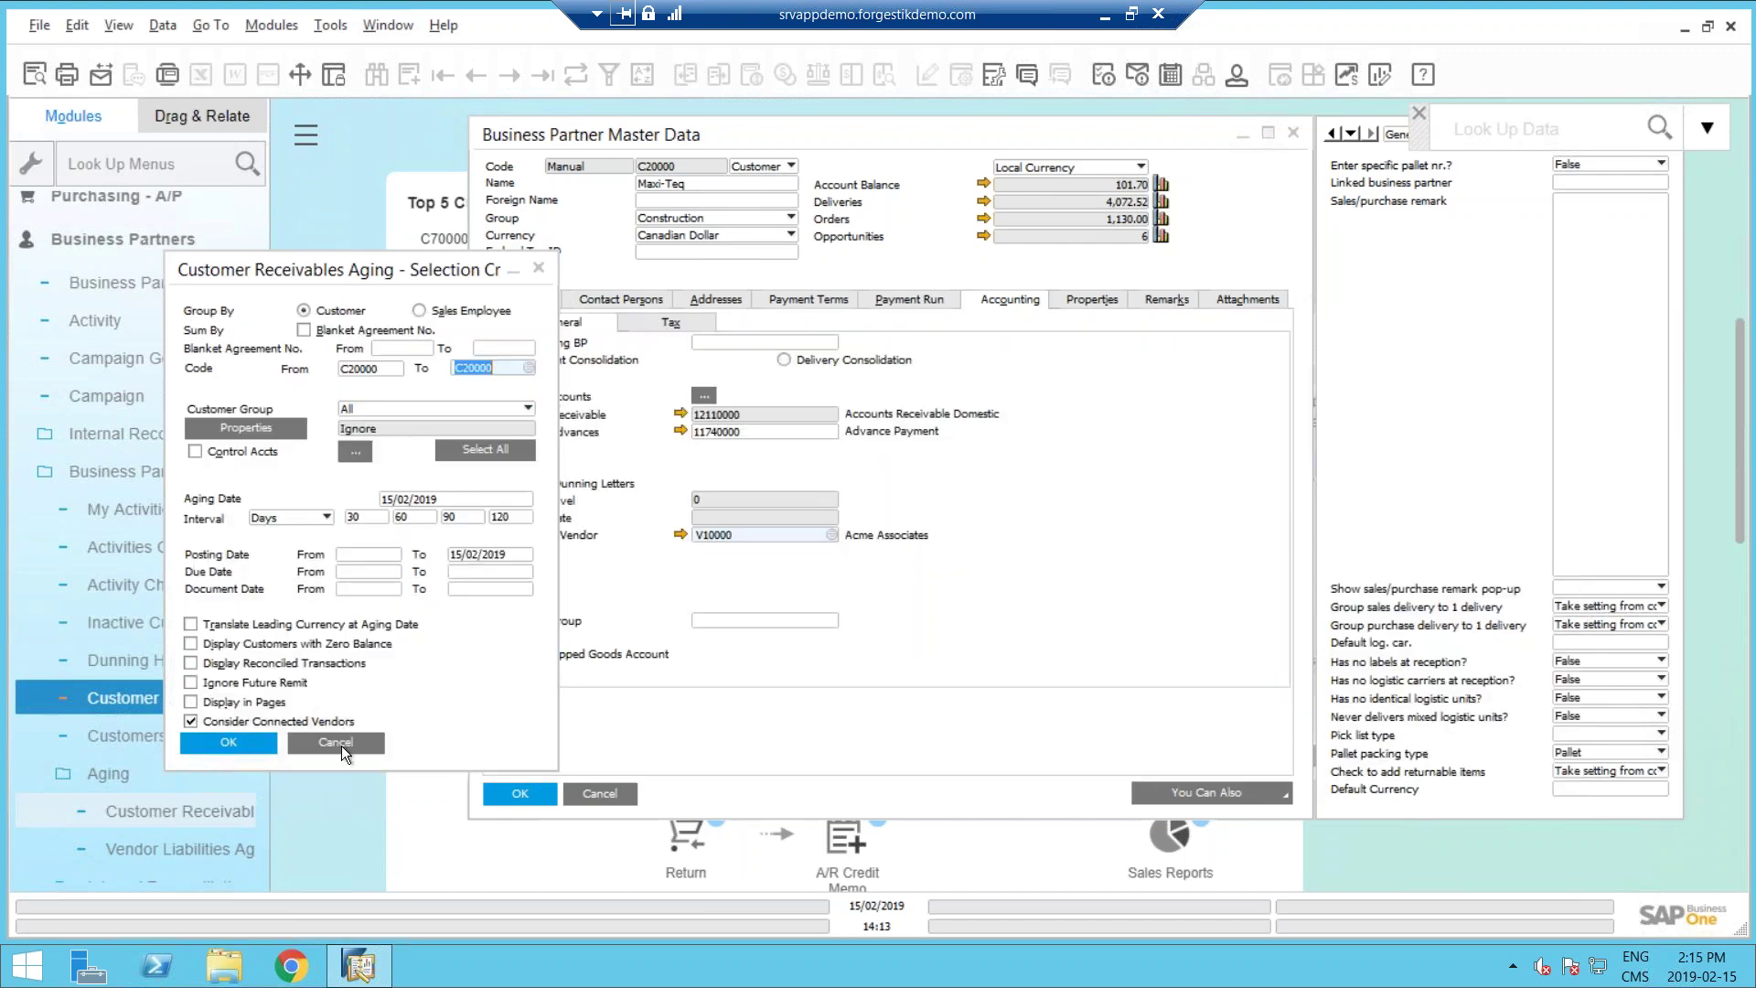
left_click(342, 745)
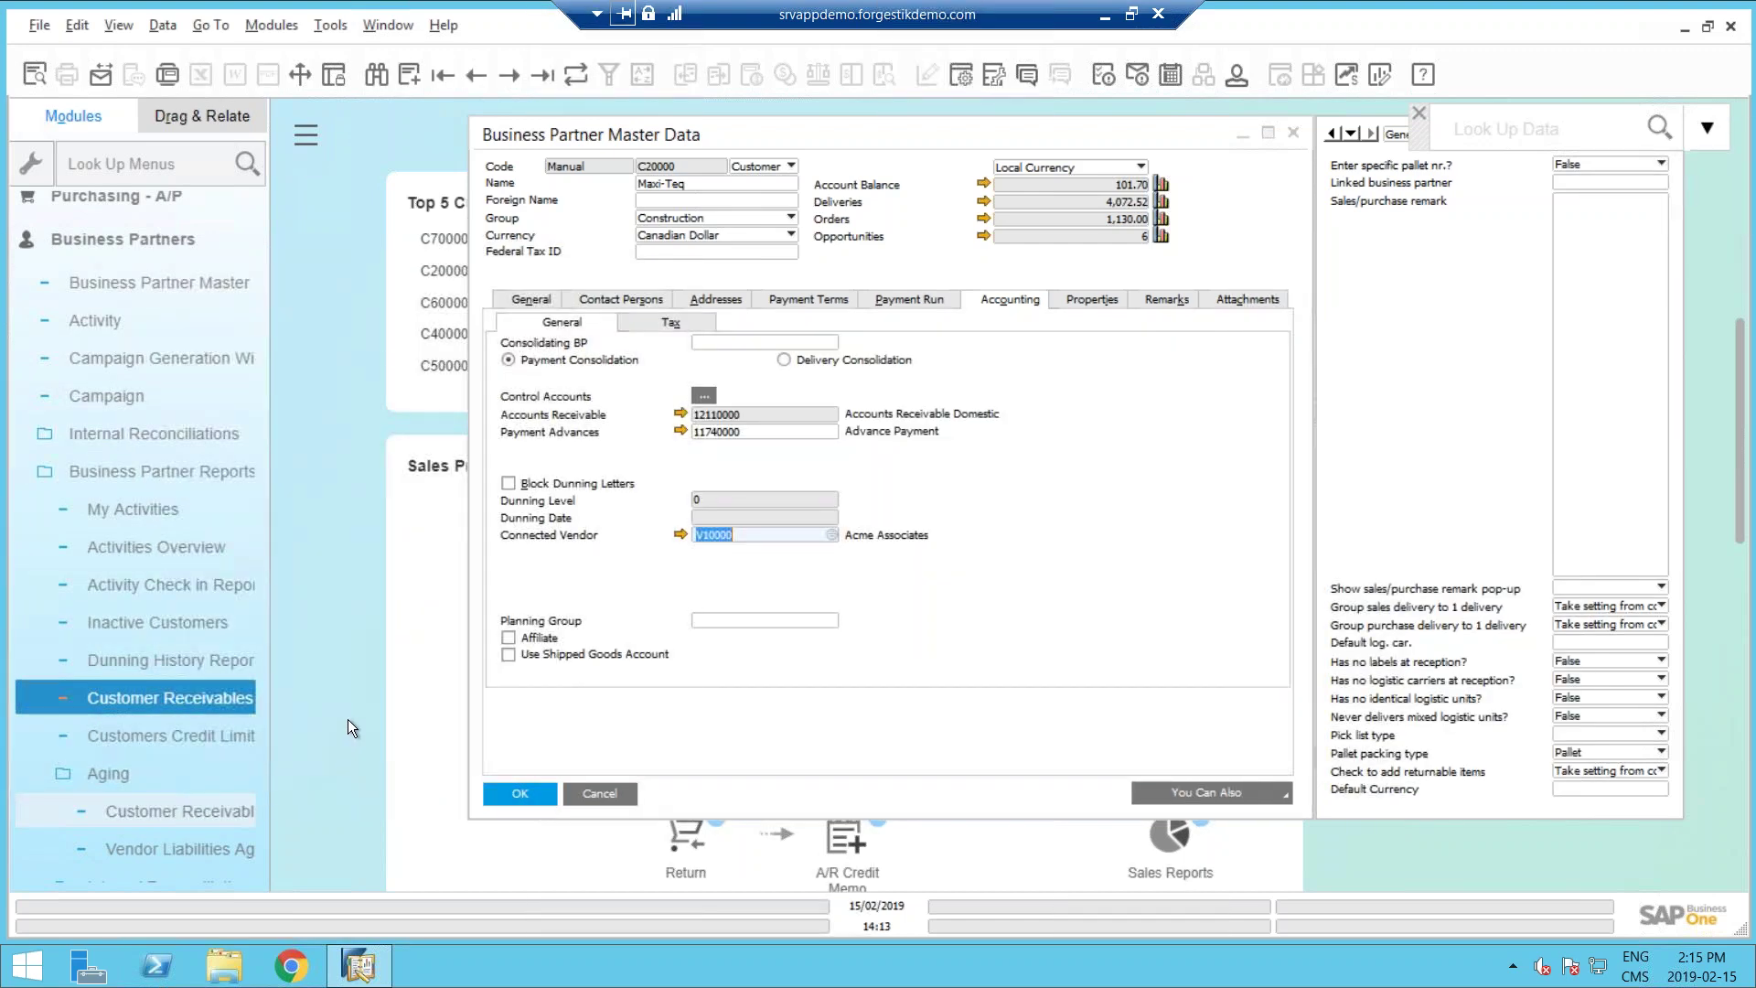
left_click(605, 794)
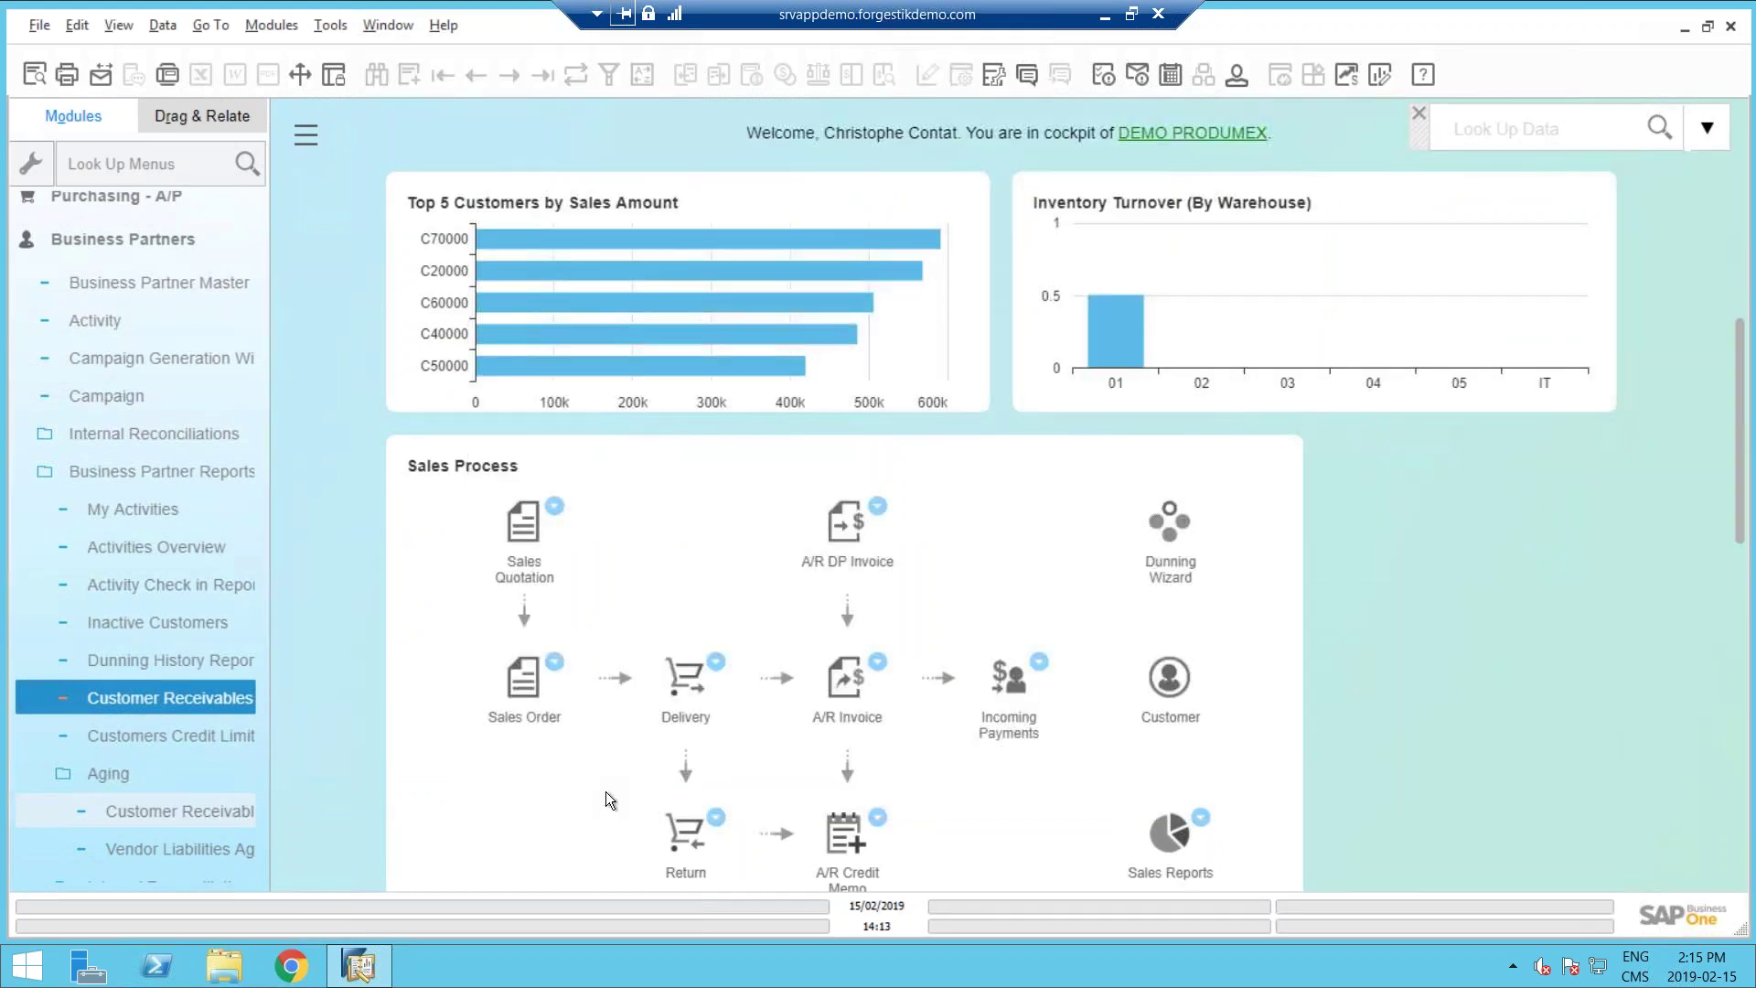
left_click(144, 239)
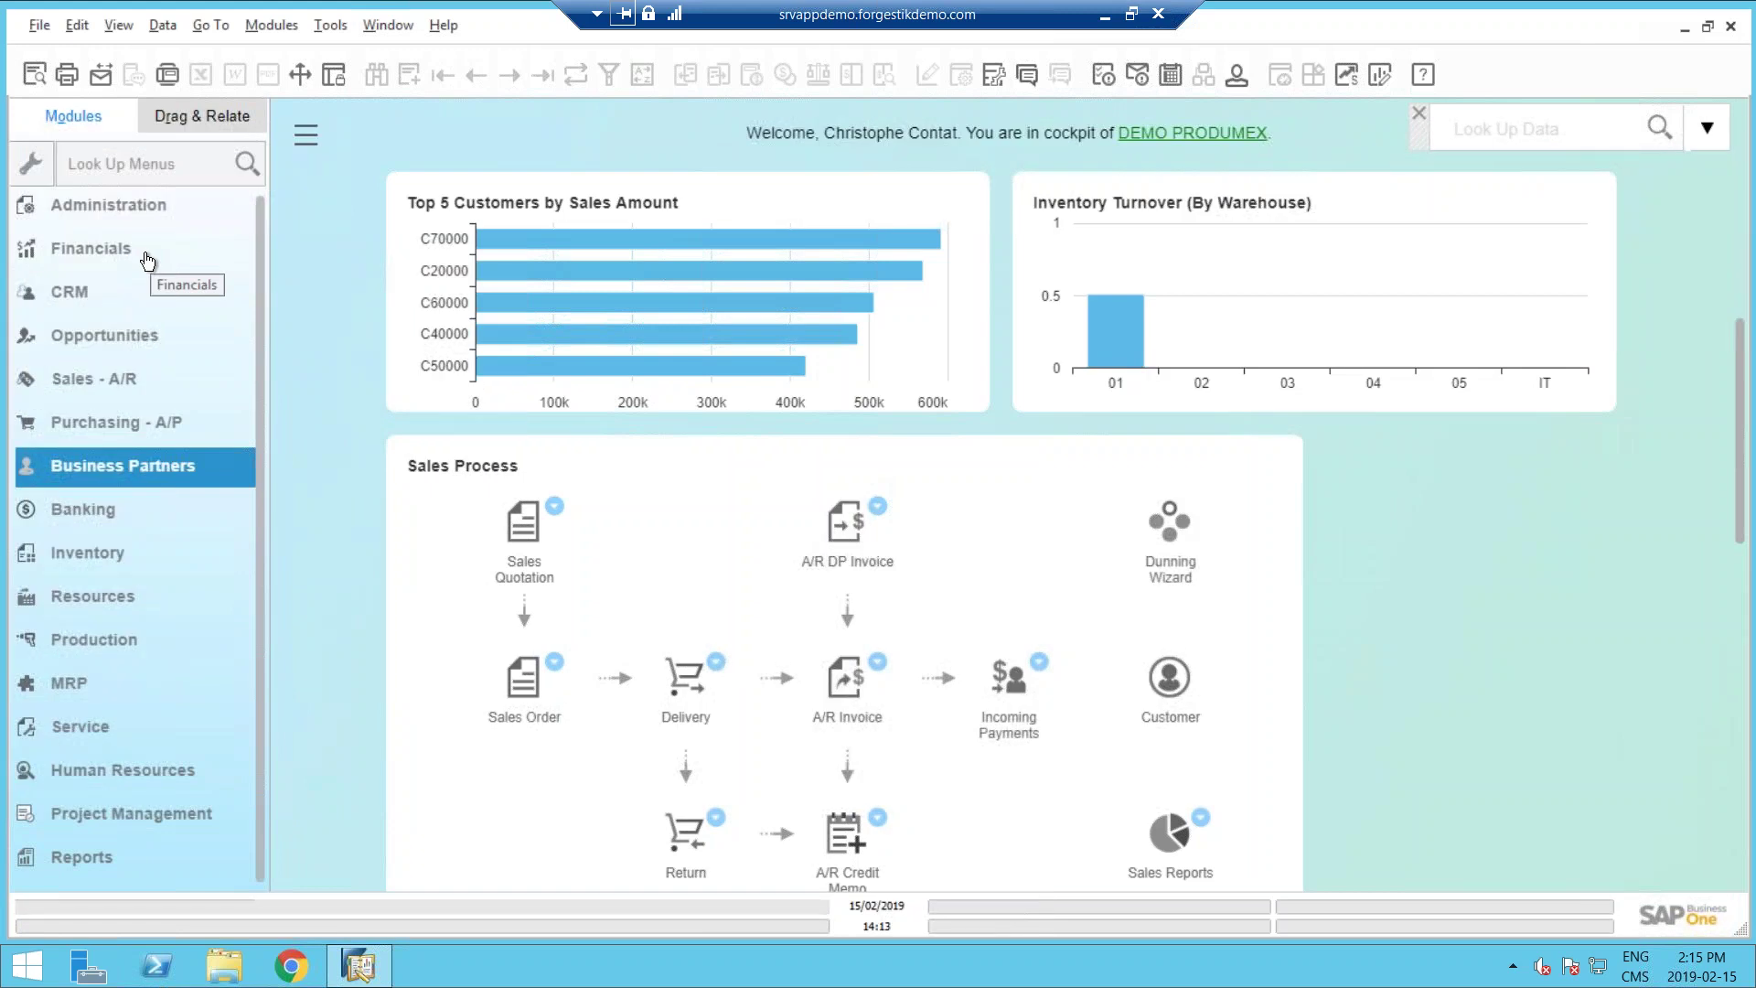
left_click(147, 259)
left_click(1105, 23)
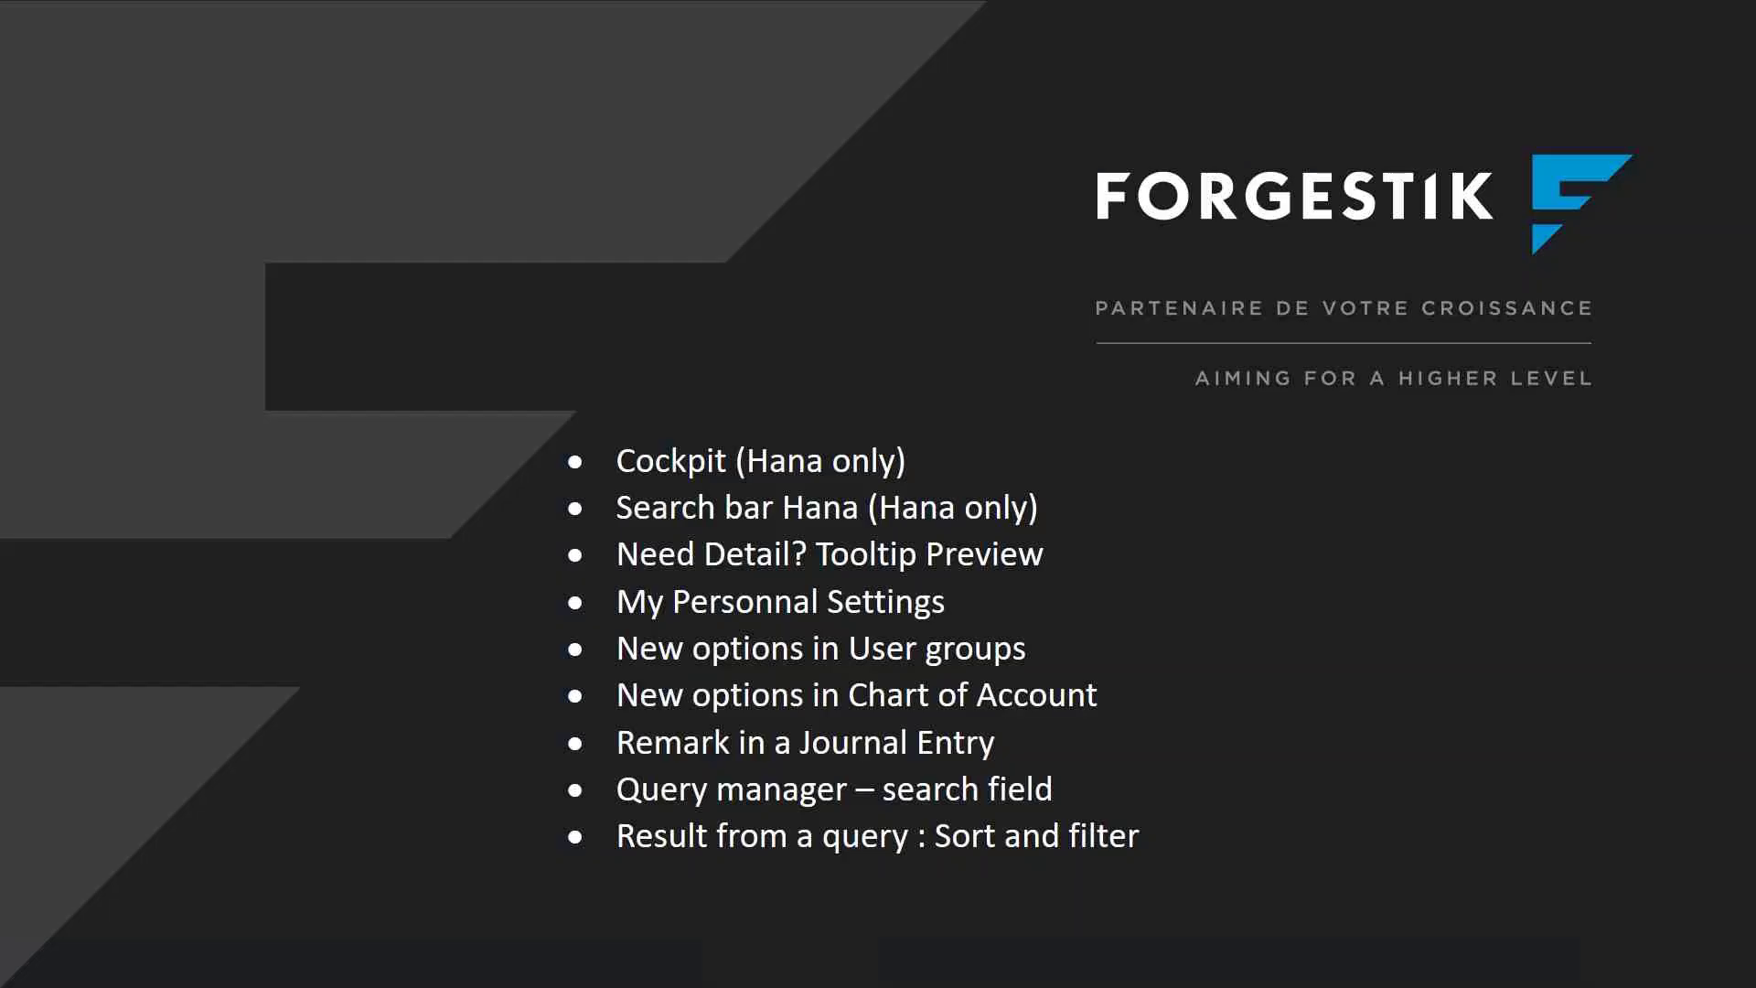
left_click(913, 393)
left_click(913, 392)
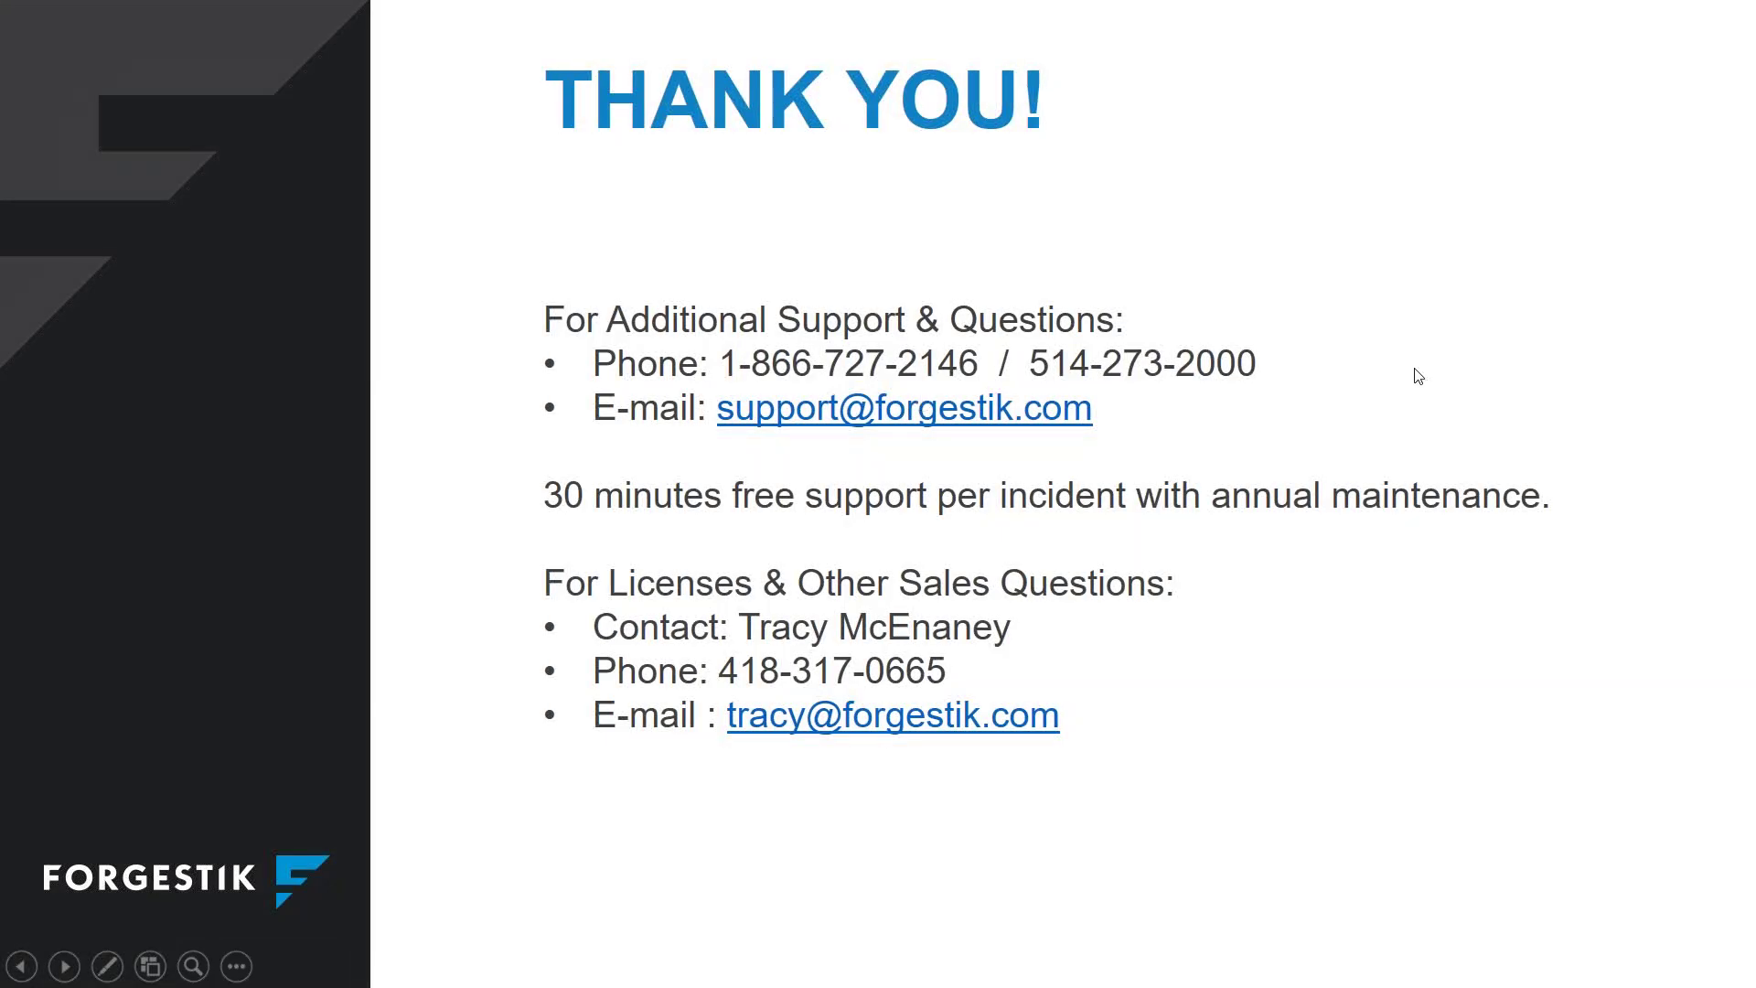